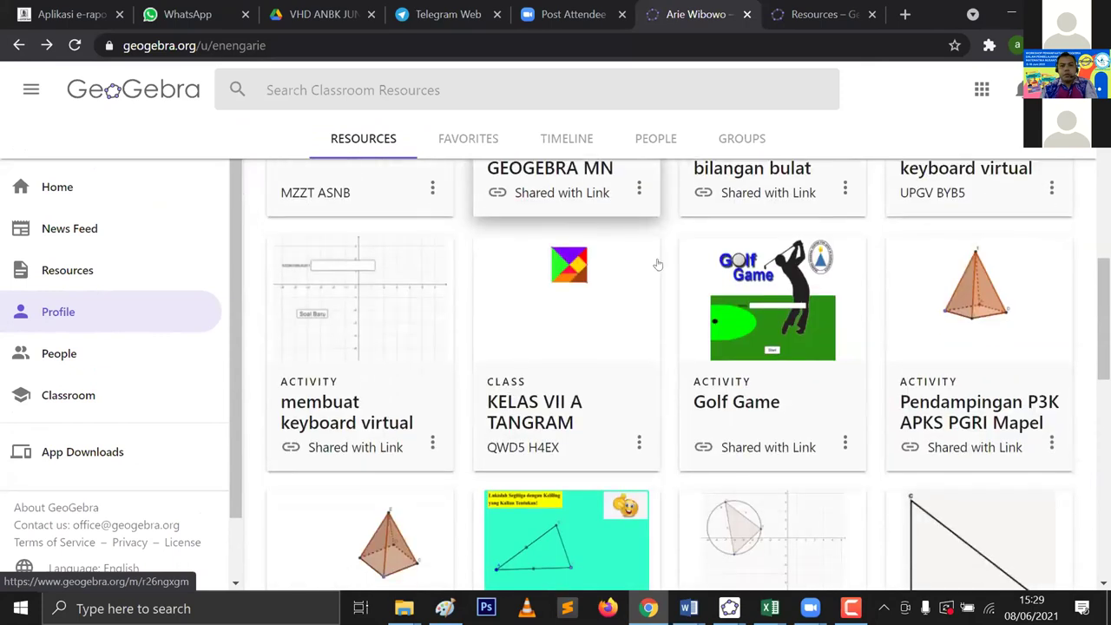
Step: Open the Golf Game activity full screen and start a game under the player's name
{"action": "left_click", "coordinate": [772, 313]}
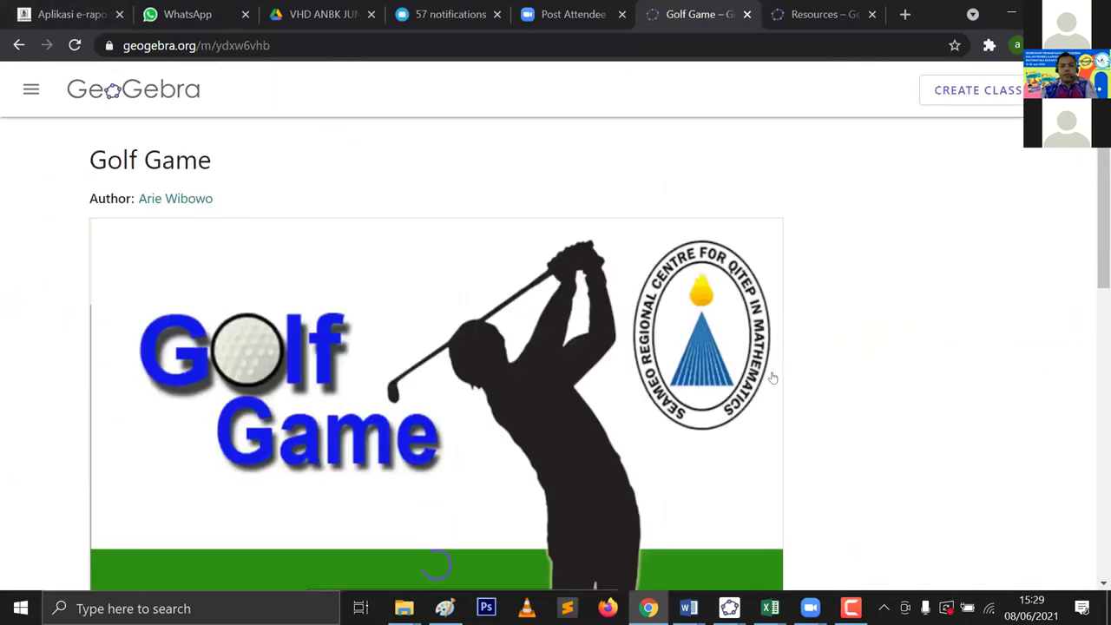
{"action": "scroll", "coordinate": [751, 462], "scroll_direction": "down", "scroll_amount": 5}
{"action": "left_click", "coordinate": [752, 447]}
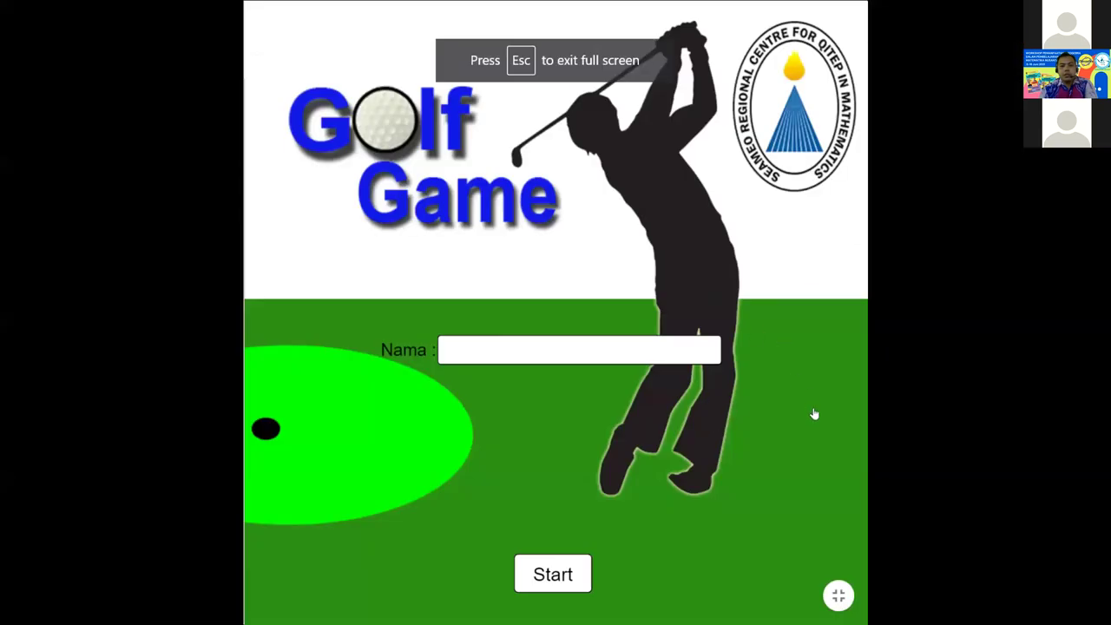
{"action": "left_click", "coordinate": [642, 350]}
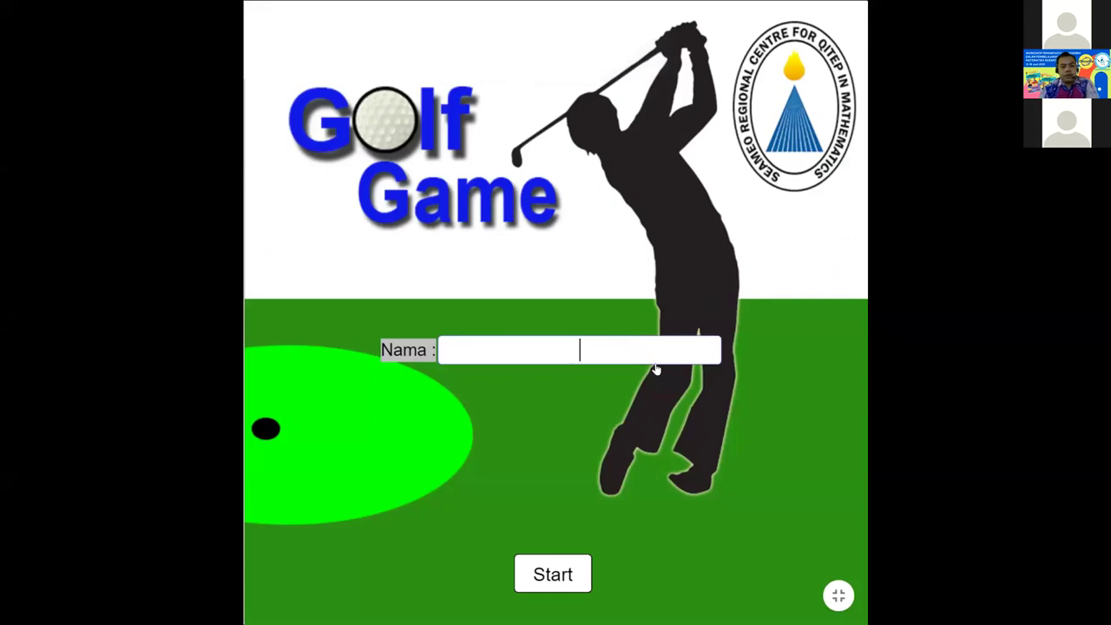
{"action": "type", "text": "arie"}
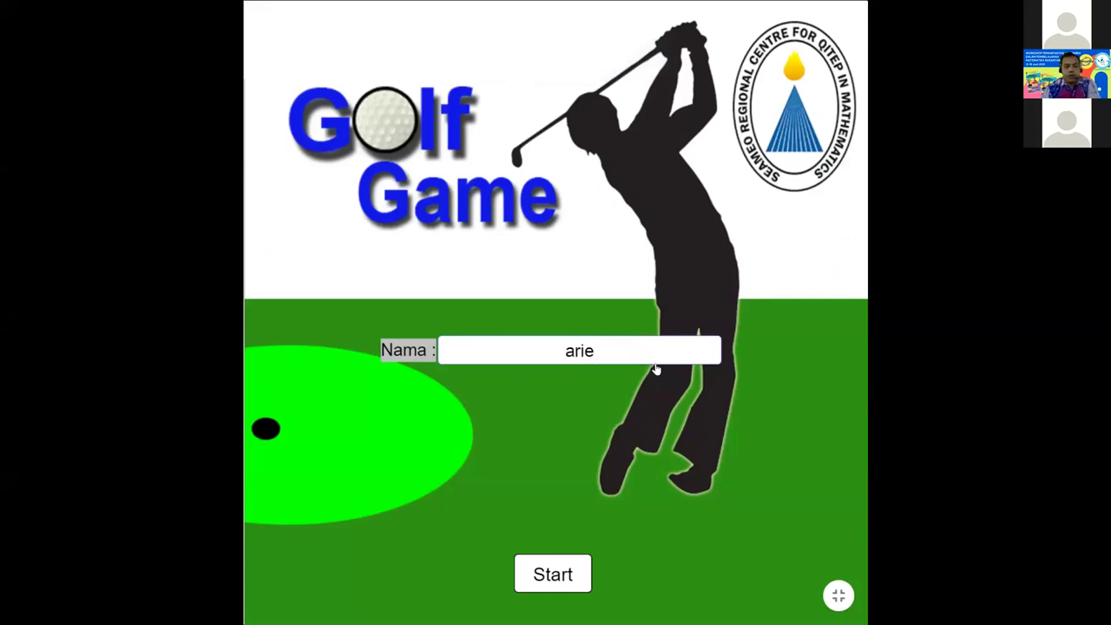
{"action": "left_click", "coordinate": [534, 569]}
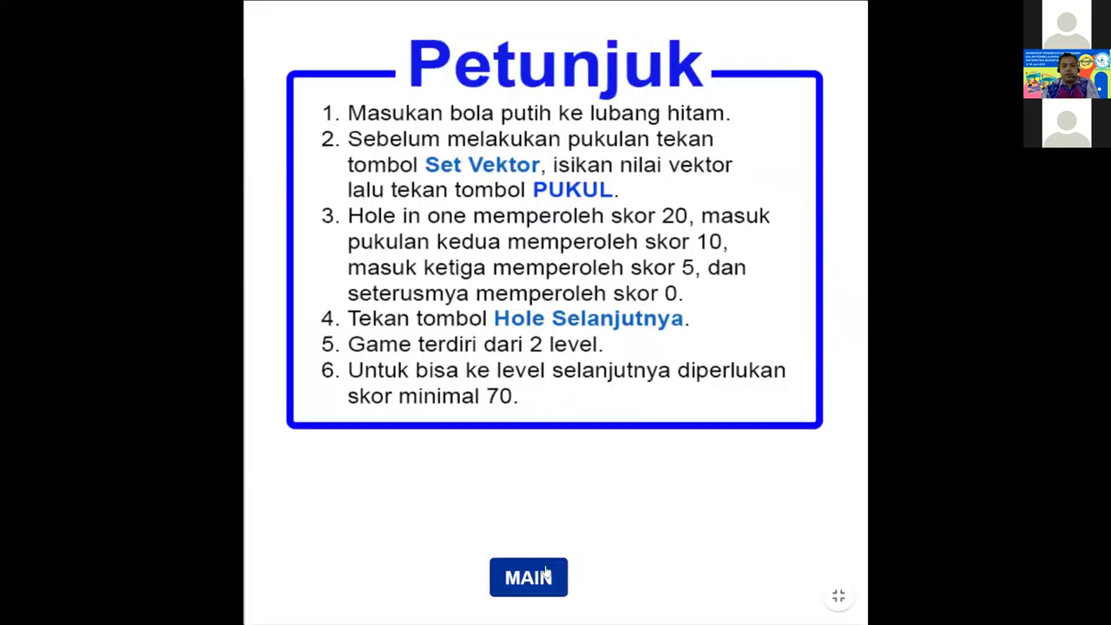
{"action": "left_click", "coordinate": [549, 572]}
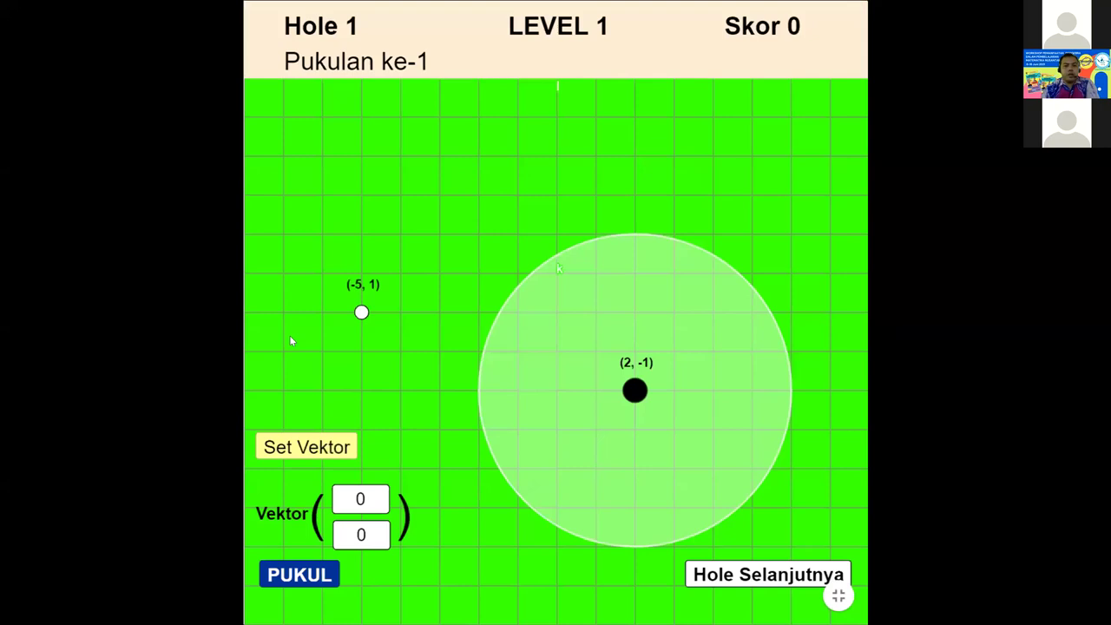
Step: Sink Hole 1 with shot vector (7, -2), advance to Hole 2, and exit full screen
{"action": "left_click", "coordinate": [376, 498]}
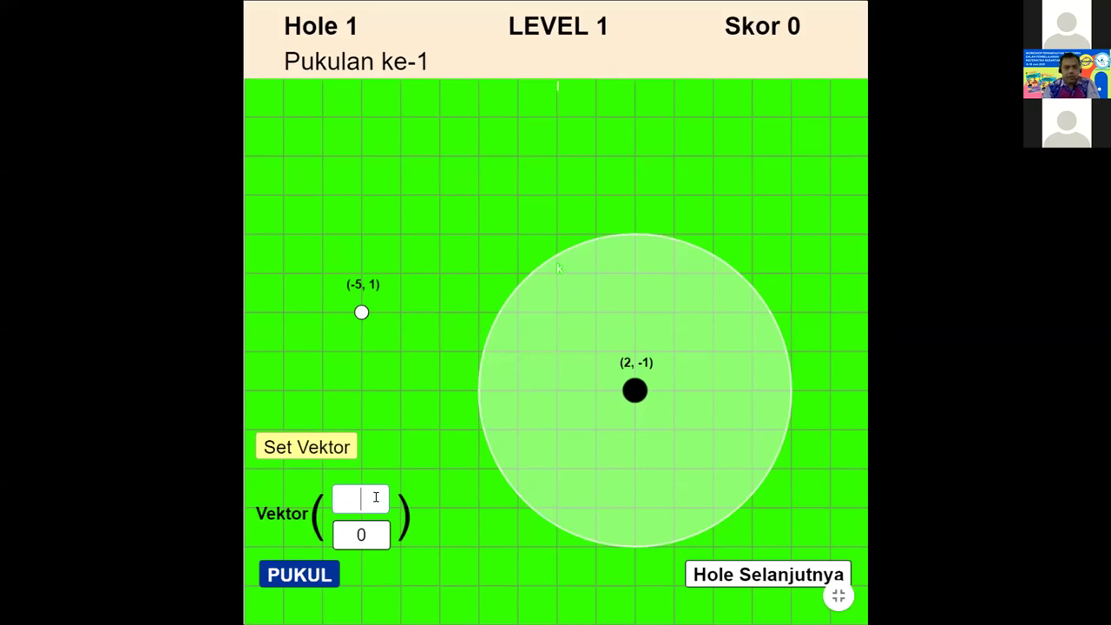
{"action": "type", "text": "7"}
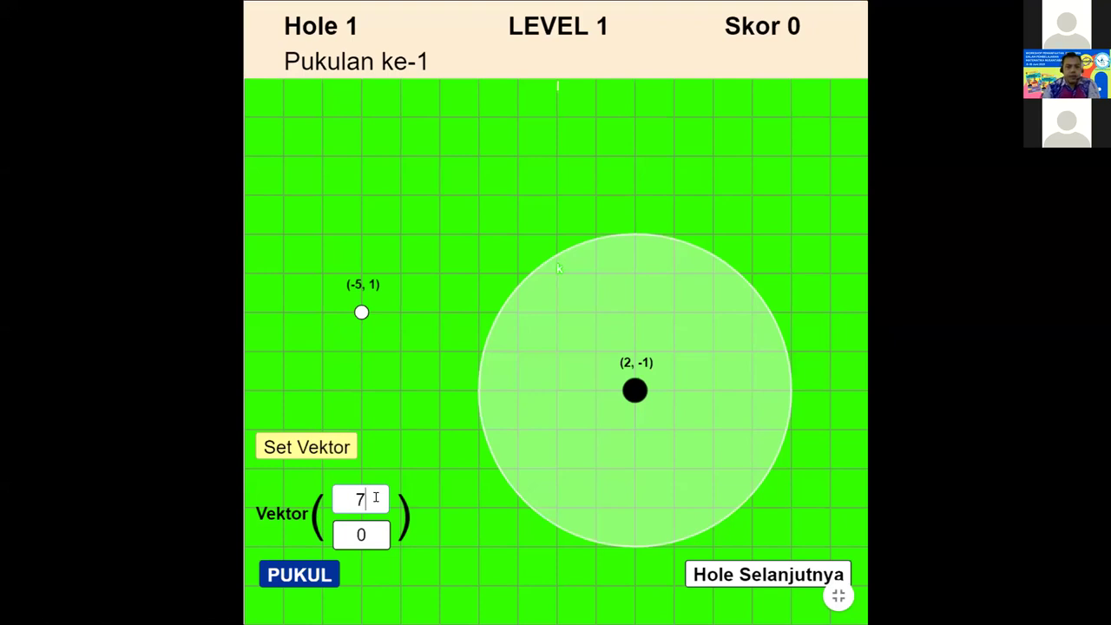
{"action": "left_click", "coordinate": [369, 536]}
{"action": "key", "text": "BackSpace"}
{"action": "type", "text": "-2"}
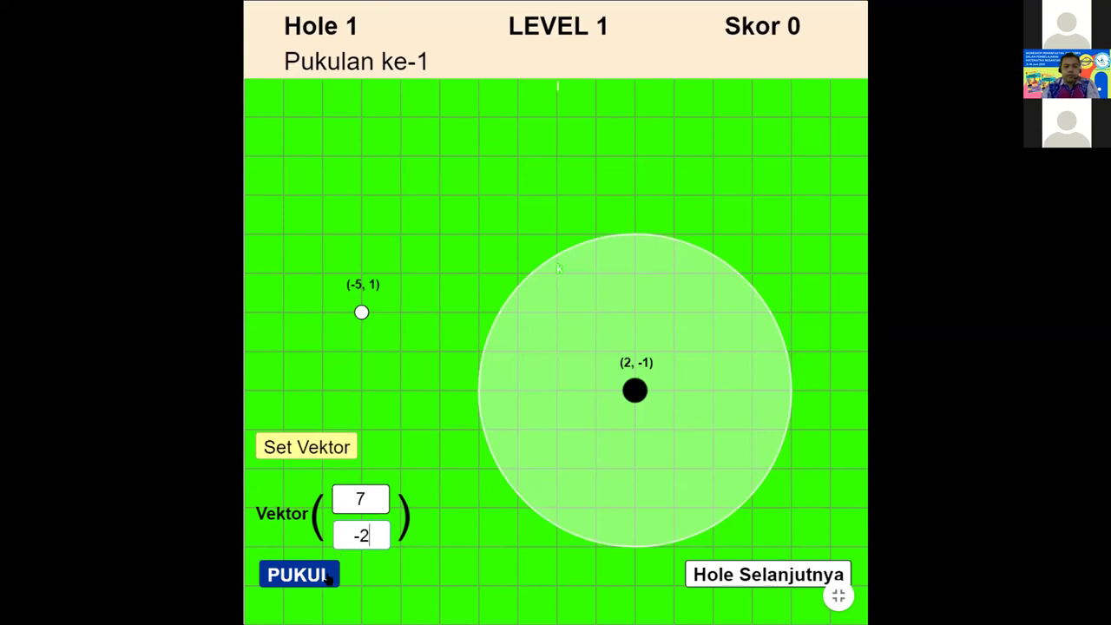
{"action": "left_click", "coordinate": [329, 575]}
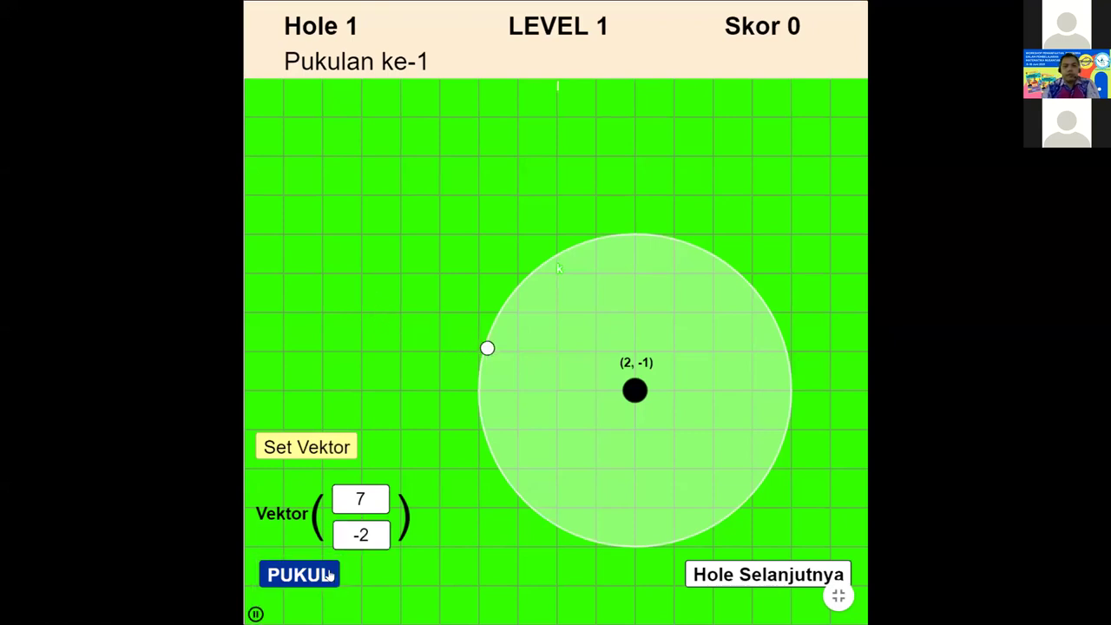
{"action": "left_click", "coordinate": [717, 574]}
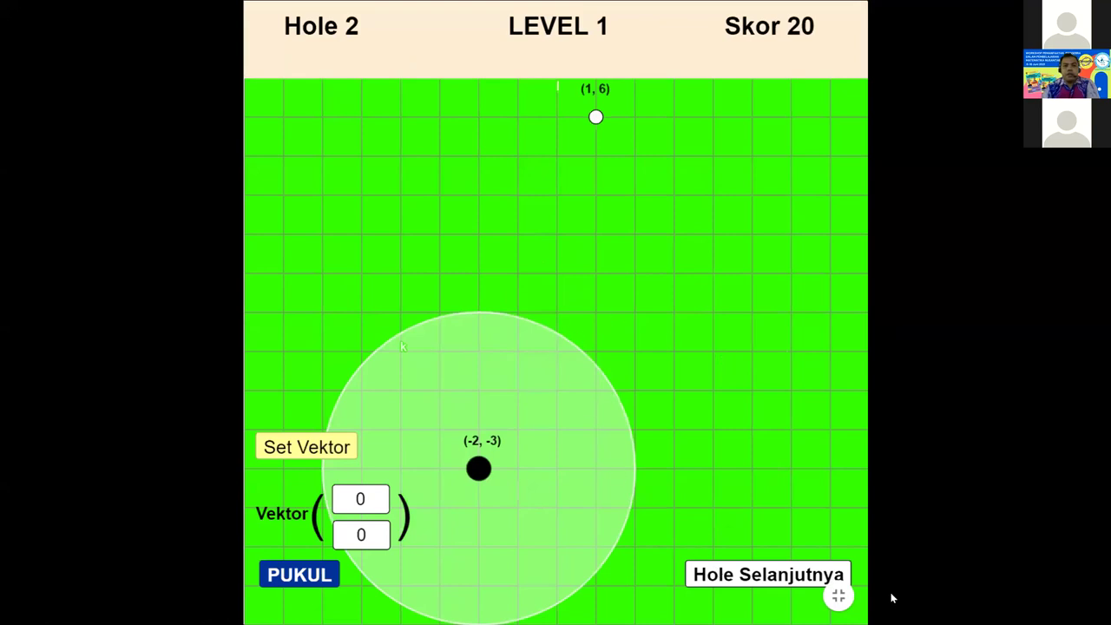
{"action": "left_click", "coordinate": [838, 595]}
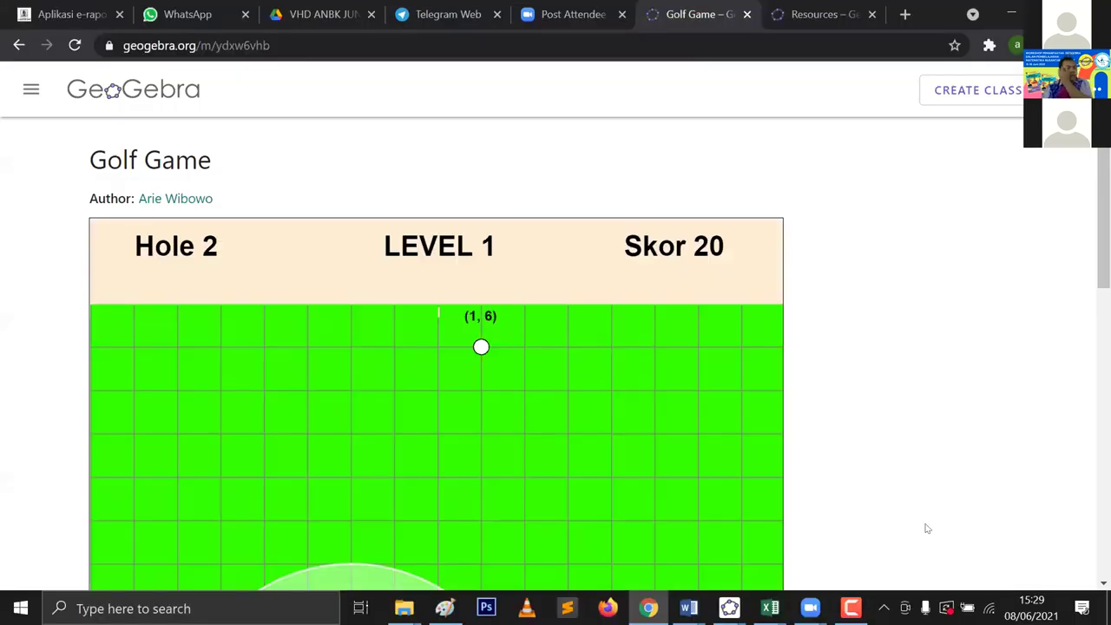
{"action": "scroll", "coordinate": [1009, 458], "scroll_direction": "down", "scroll_amount": 4}
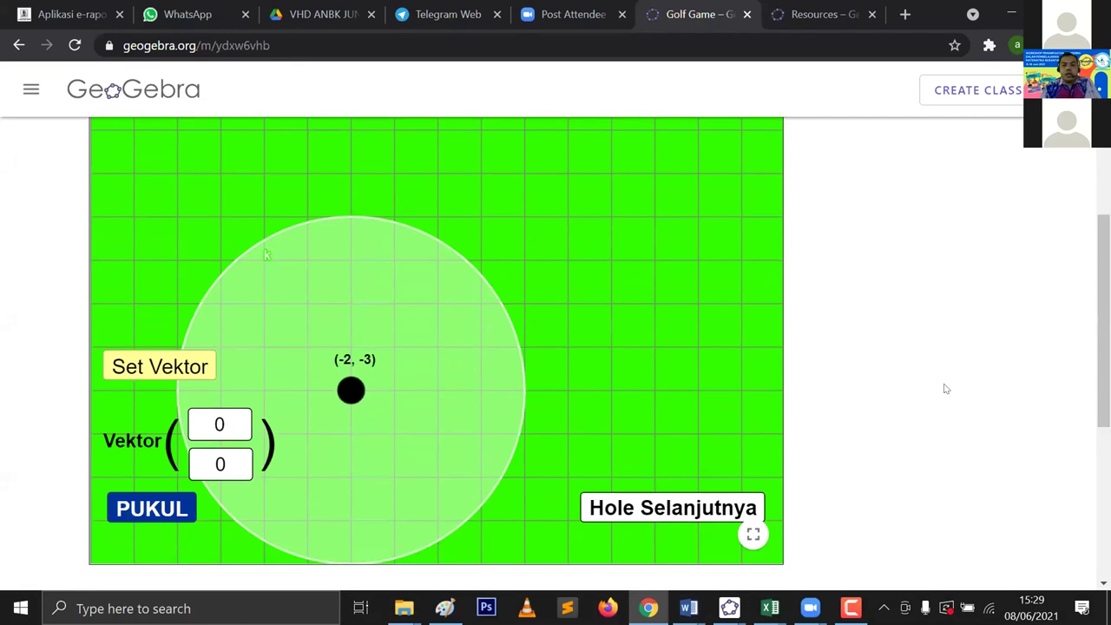
{"action": "scroll", "coordinate": [946, 389], "scroll_direction": "down", "scroll_amount": 2}
{"action": "scroll", "coordinate": [947, 376], "scroll_direction": "up", "scroll_amount": 6}
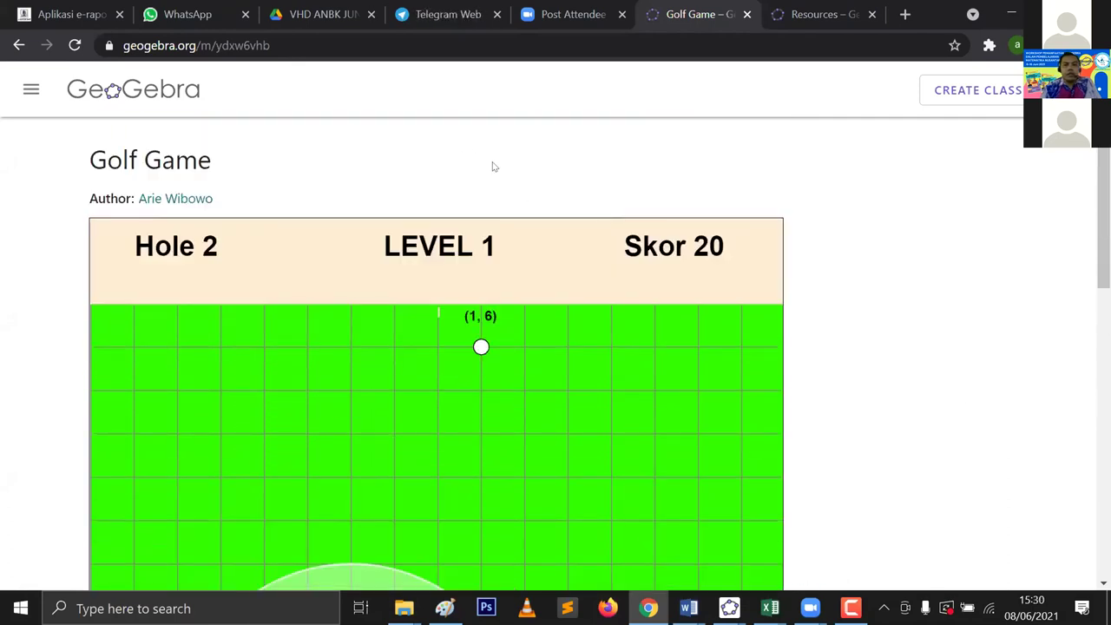
{"action": "scroll", "coordinate": [493, 166], "scroll_direction": "down", "scroll_amount": 2}
{"action": "scroll", "coordinate": [493, 166], "scroll_direction": "down", "scroll_amount": 5}
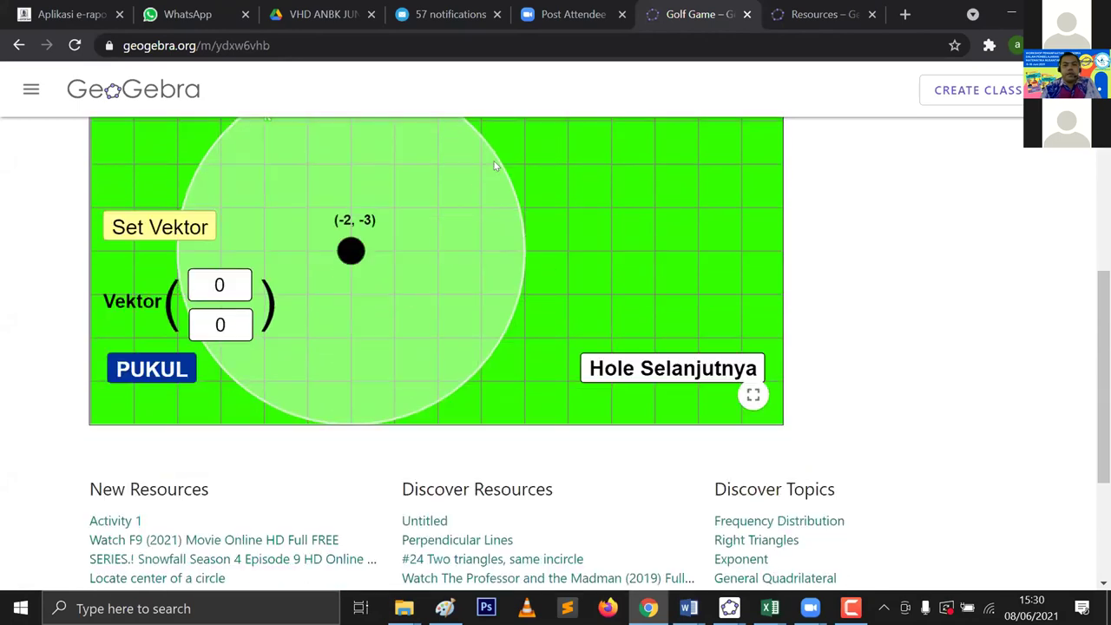
{"action": "scroll", "coordinate": [600, 235], "scroll_direction": "up", "scroll_amount": 3}
{"action": "scroll", "coordinate": [657, 248], "scroll_direction": "up", "scroll_amount": 4}
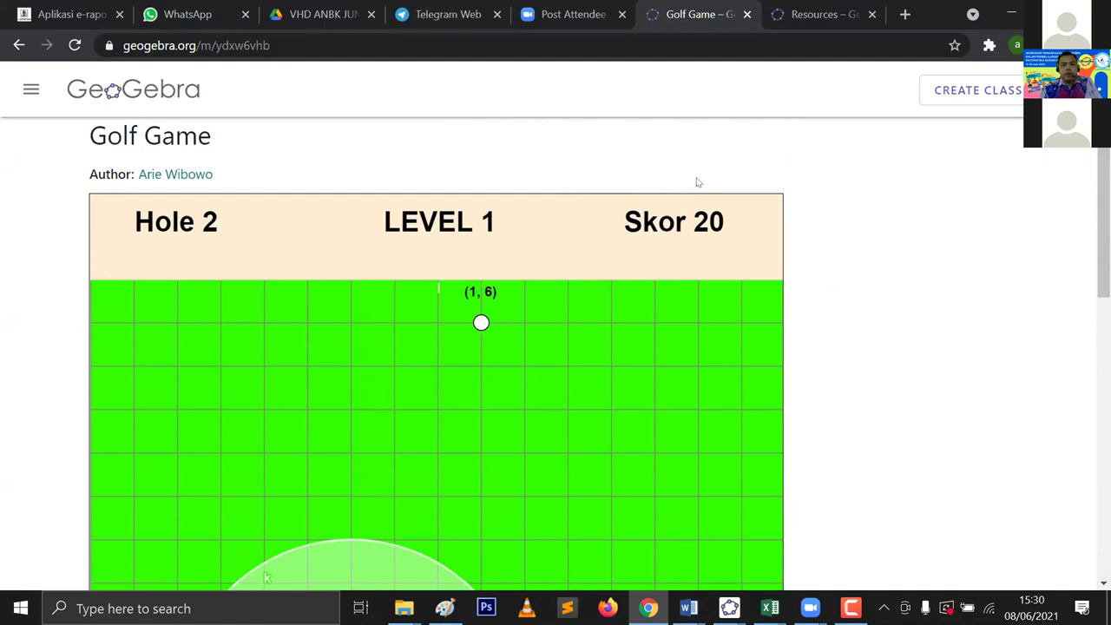
{"action": "scroll", "coordinate": [508, 168], "scroll_direction": "down", "scroll_amount": 2}
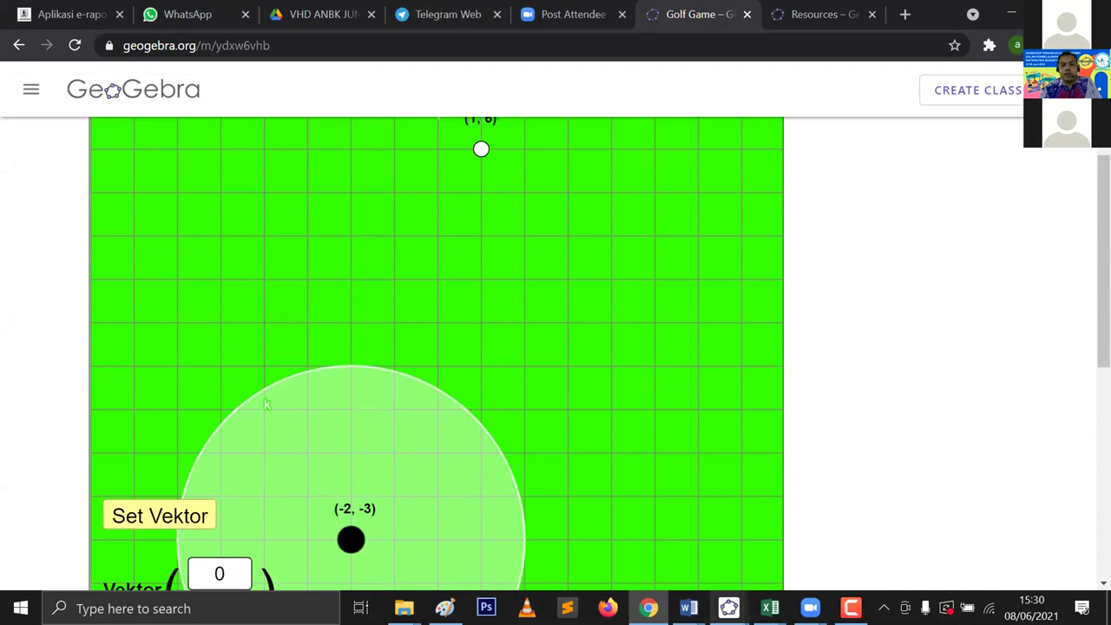
{"action": "mouse_move", "coordinate": [728, 607]}
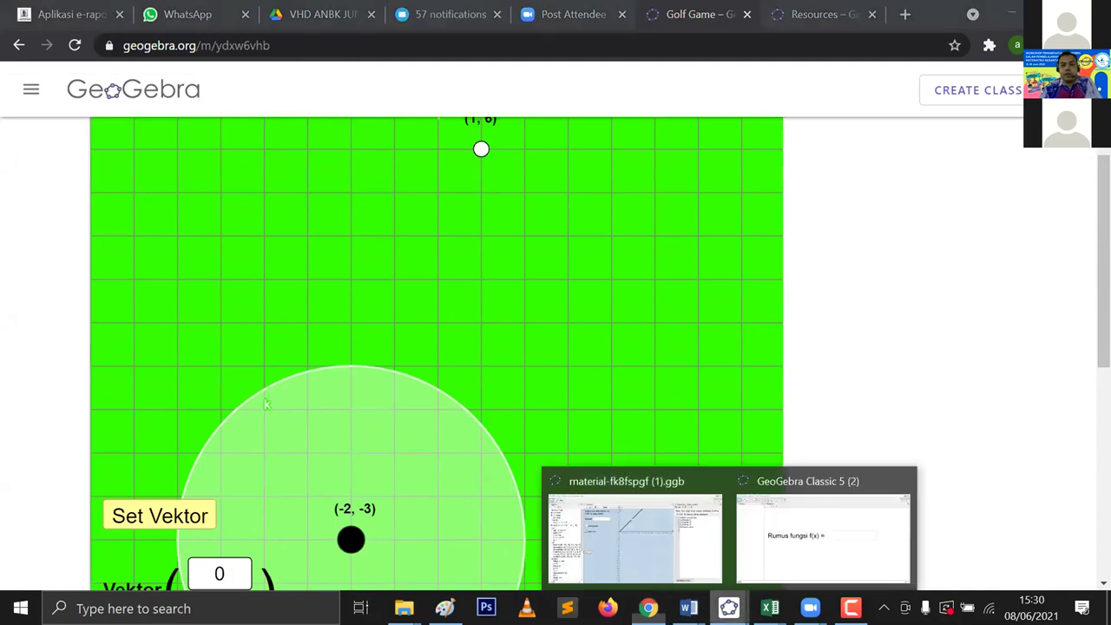
Step: Switch to the empty GeoGebra Classic 5 window and pan the grid so the origin sits centred
{"action": "left_click", "coordinate": [755, 571]}
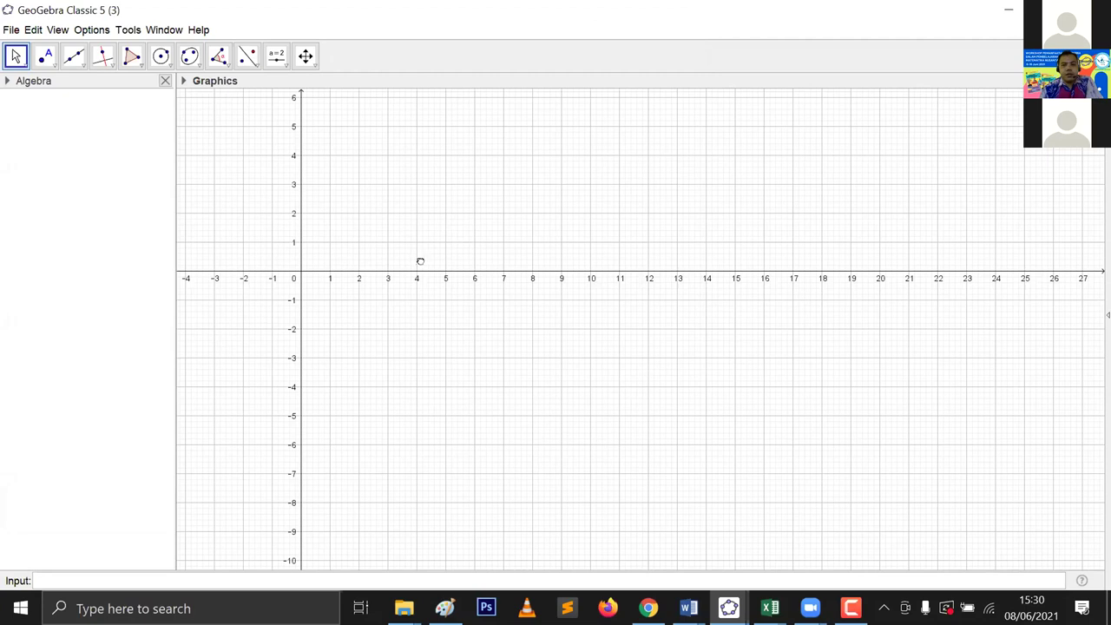
{"action": "left_click_drag", "start_coordinate": [556, 251], "coordinate": [710, 276]}
{"action": "left_click_drag", "start_coordinate": [652, 243], "coordinate": [689, 280]}
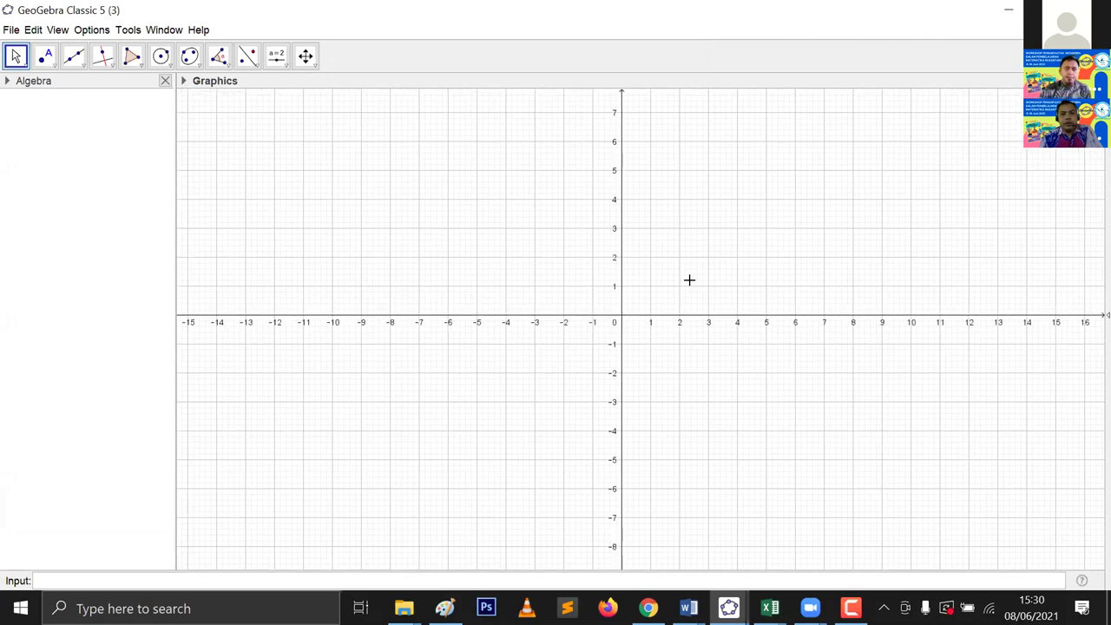
{"action": "left_click_drag", "start_coordinate": [684, 346], "coordinate": [693, 350]}
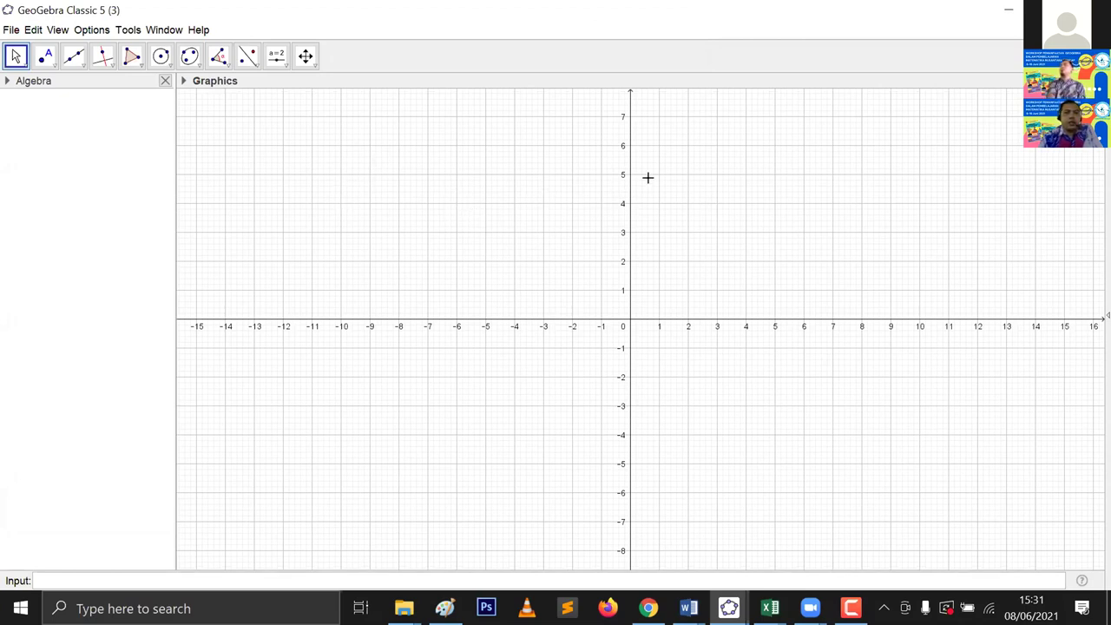
Step: Pan the grid down until the y-axis reaches 10, then box the menu bar
{"action": "left_click_drag", "start_coordinate": [647, 177], "coordinate": [678, 269]}
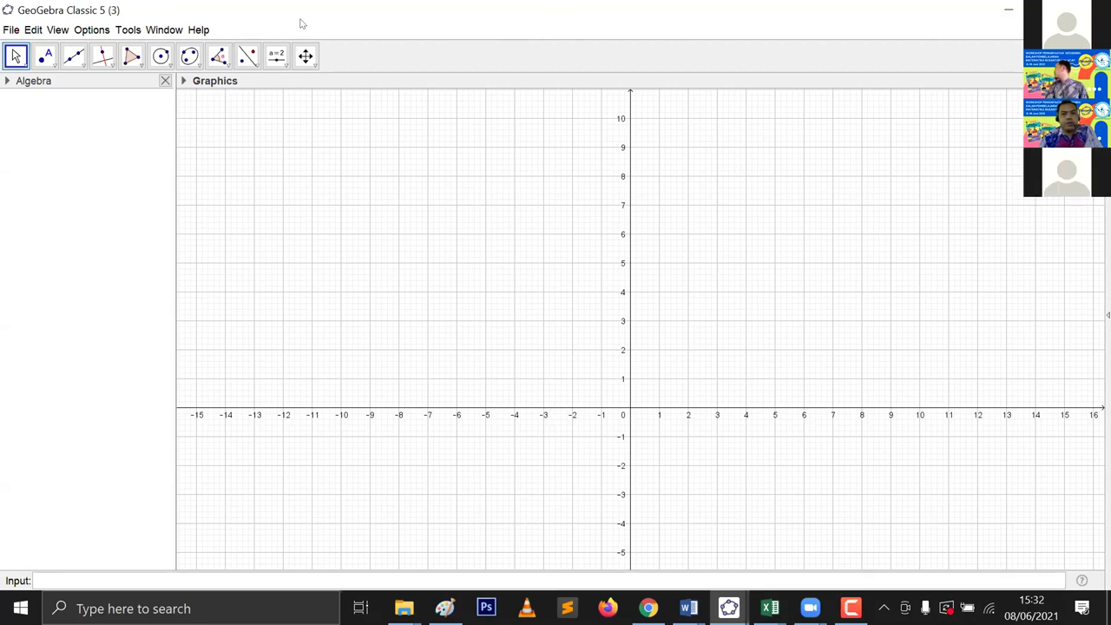
{"action": "mouse_move", "coordinate": [223, 14]}
{"action": "left_mouse_down"}
{"action": "mouse_move", "coordinate": [188, 35]}
{"action": "mouse_move", "coordinate": [9, 24]}
{"action": "mouse_move", "coordinate": [9, 36]}
{"action": "left_mouse_up"}
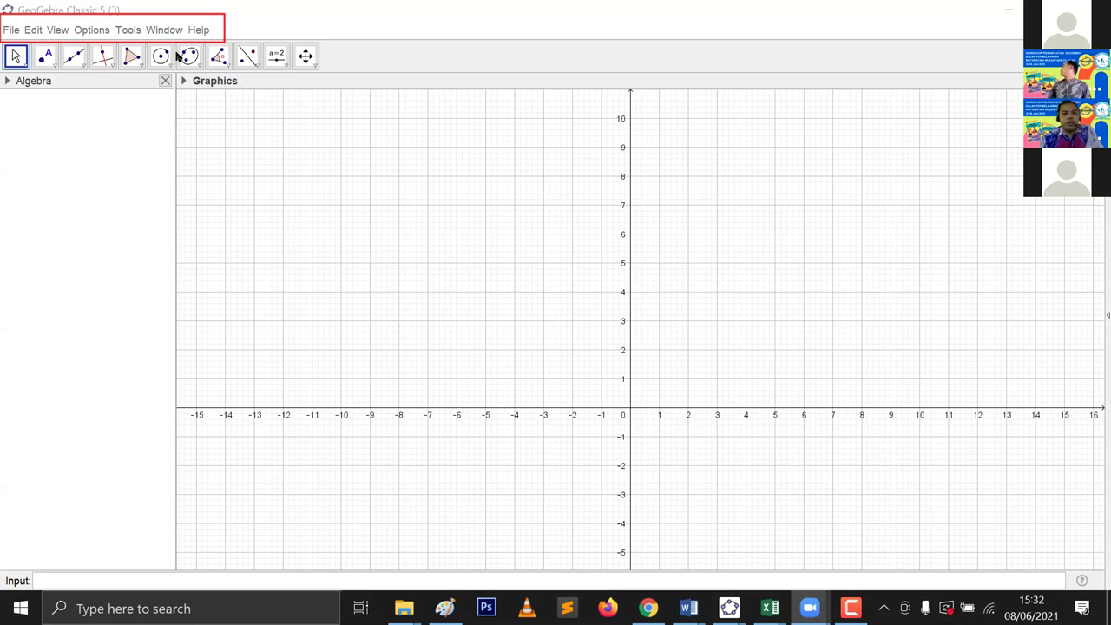
Step: Show the File menu's new, open, save, share and export commands
{"action": "left_click", "coordinate": [11, 30]}
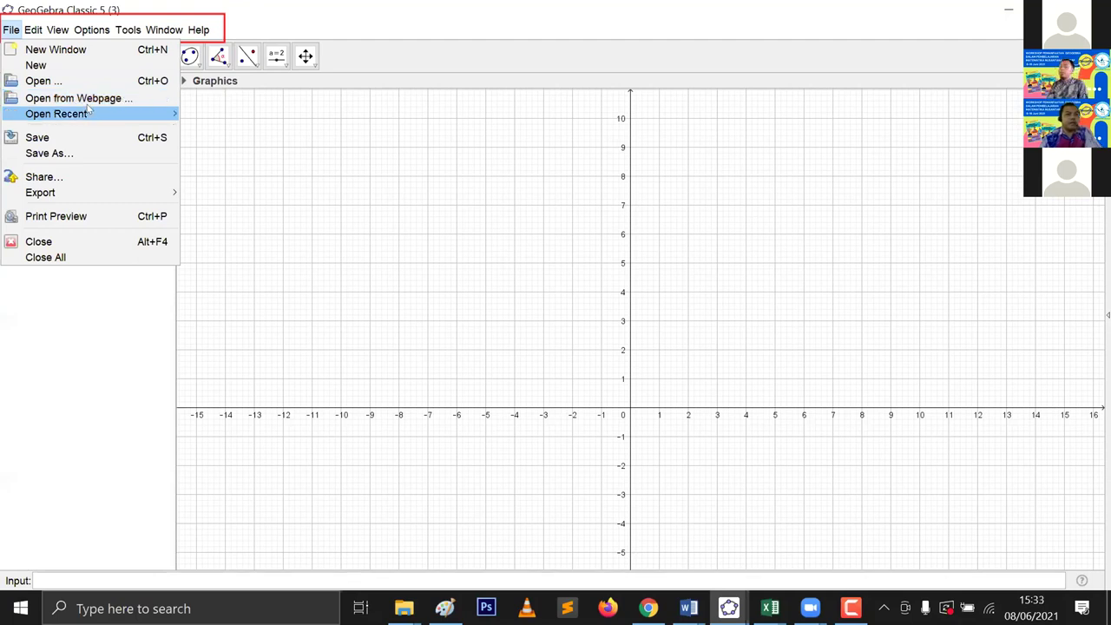
Step: Preview the Open Recent and Export submenus, then close the File menu
{"action": "mouse_move", "coordinate": [102, 113]}
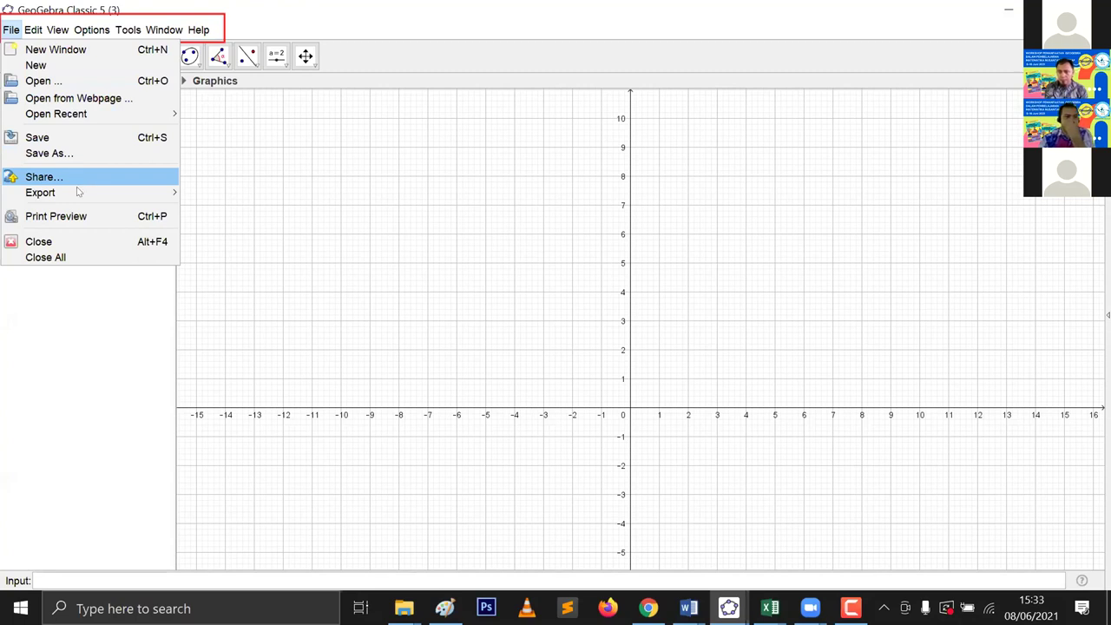
{"action": "mouse_move", "coordinate": [77, 191]}
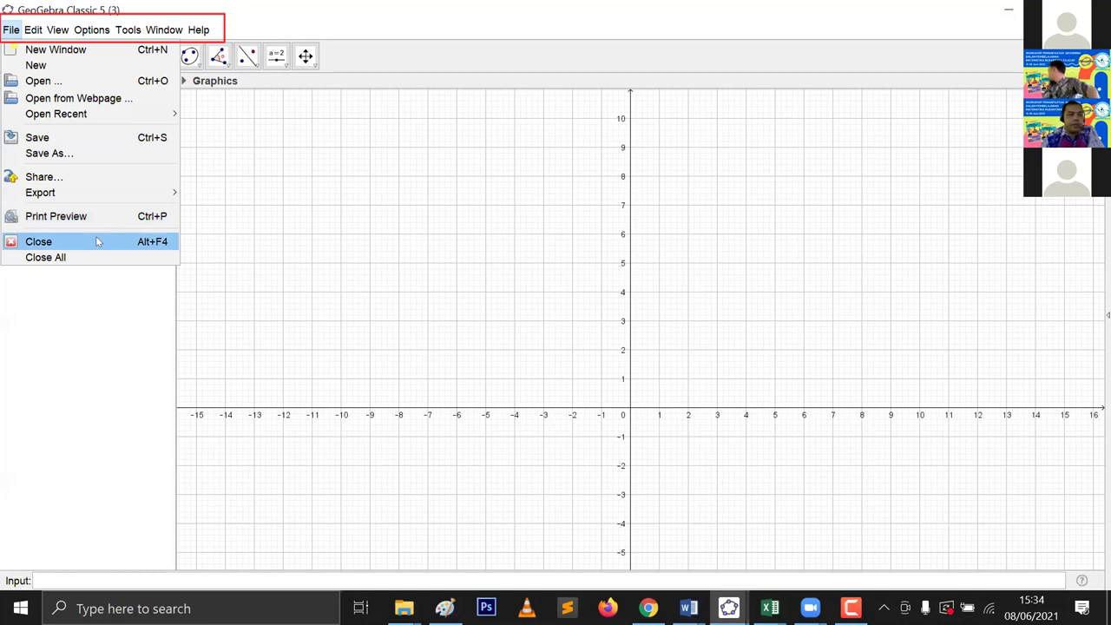
{"action": "left_click", "coordinate": [11, 30]}
Step: Look through the Edit menu, then show the View menu's Algebra, Graphics and 3D choices
{"action": "left_click", "coordinate": [33, 29]}
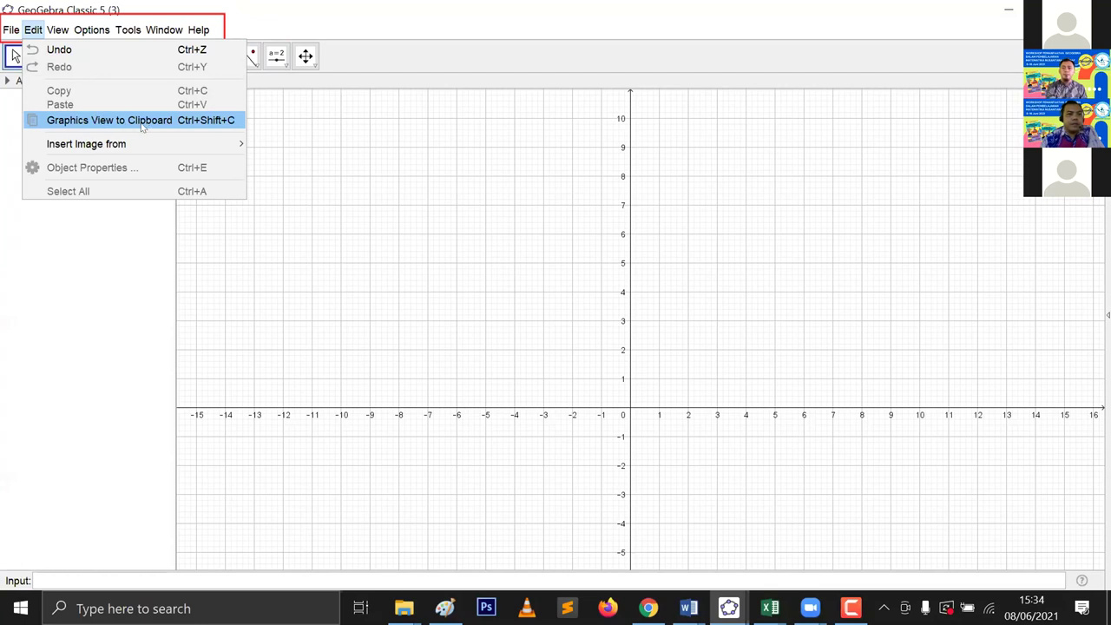
{"action": "mouse_move", "coordinate": [115, 148]}
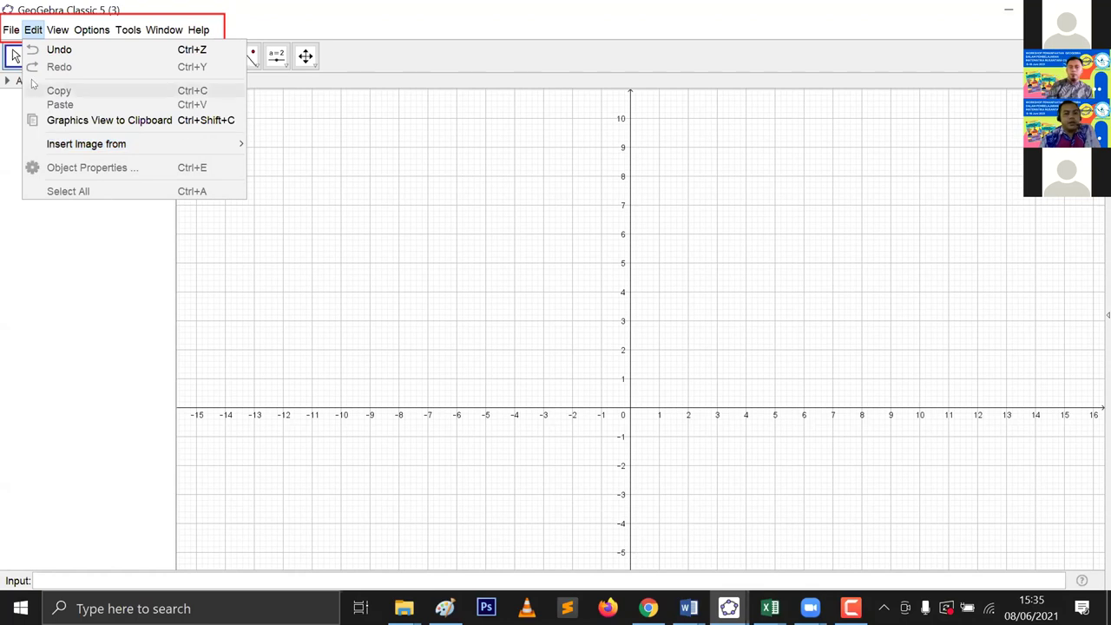
{"action": "mouse_move", "coordinate": [56, 29]}
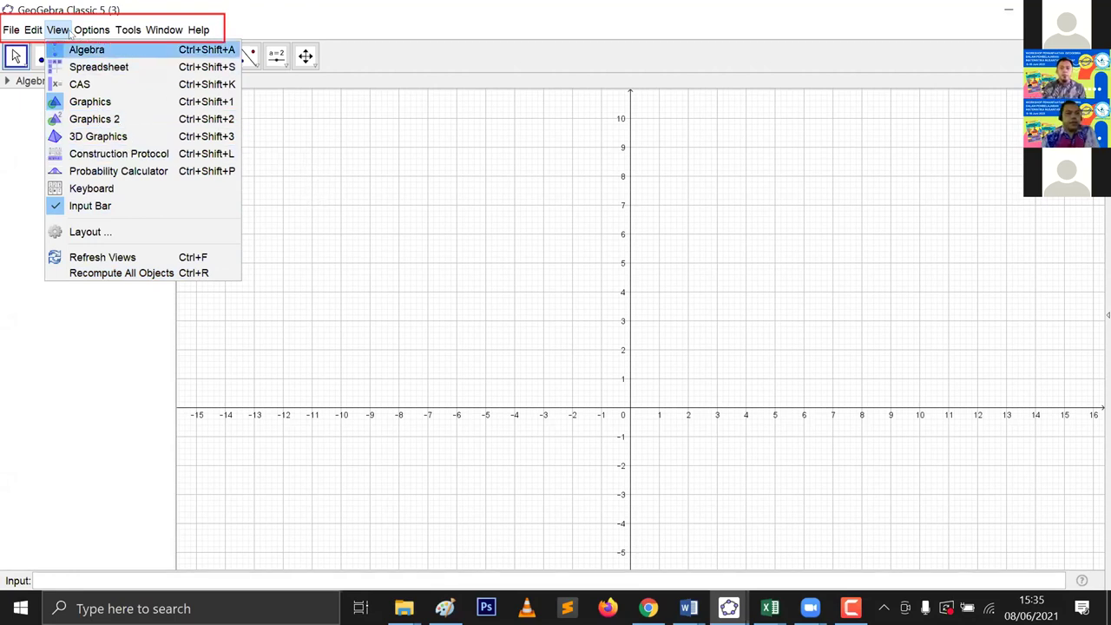
Step: Show the Options menu with Rounding, Labeling, Font Size and Language
{"action": "mouse_move", "coordinate": [94, 33]}
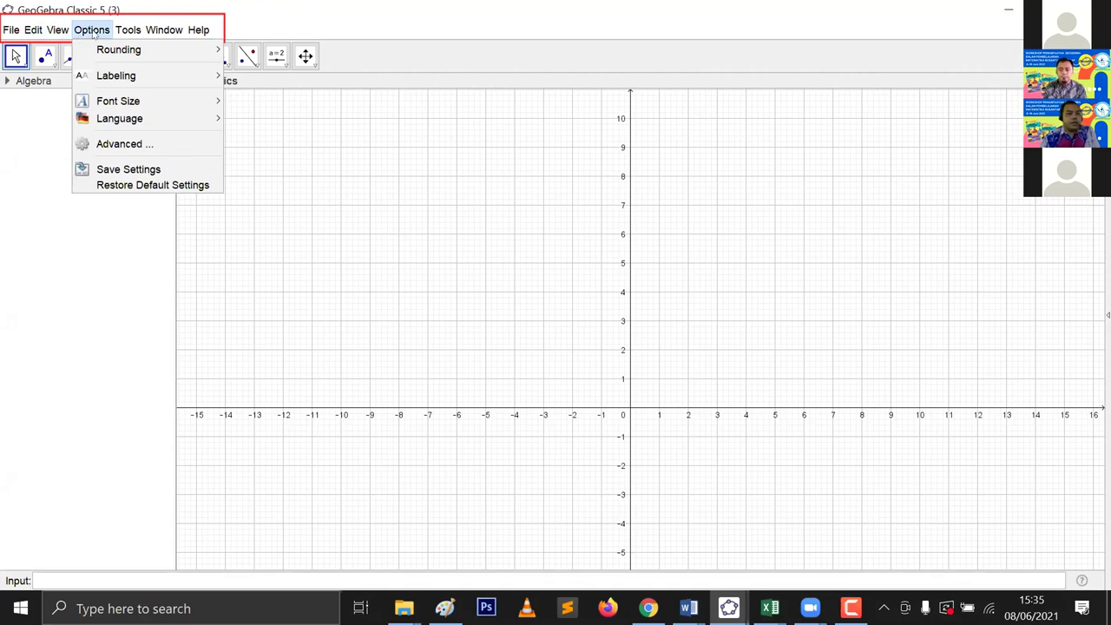
Step: Preview the Rounding and Labeling submenus, then show the 12–48 pt font sizes
{"action": "mouse_move", "coordinate": [108, 54]}
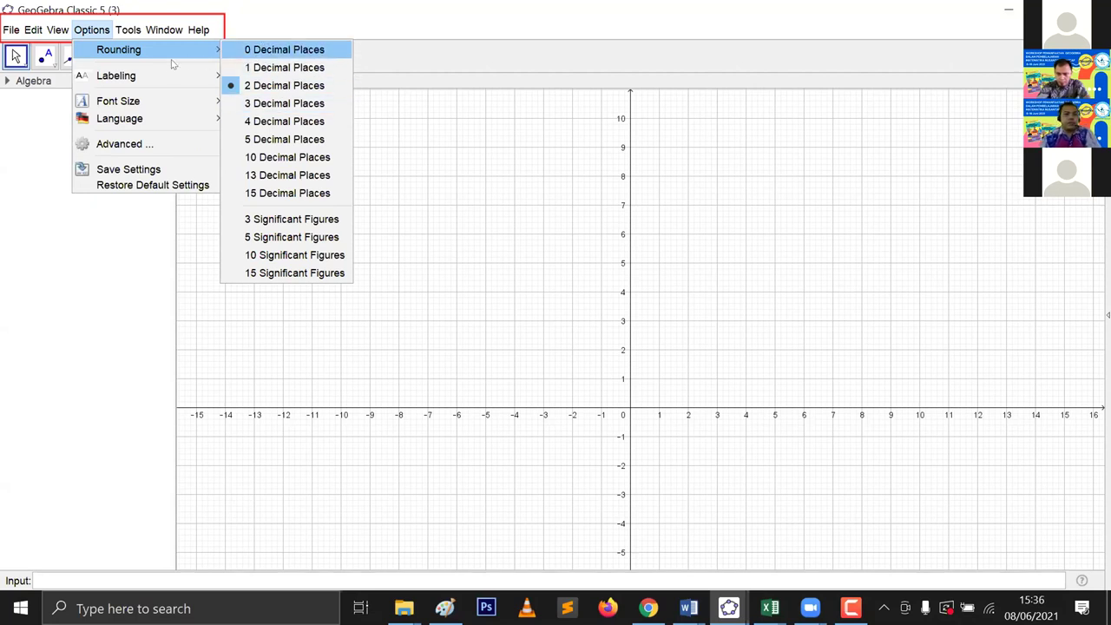
{"action": "mouse_move", "coordinate": [157, 78]}
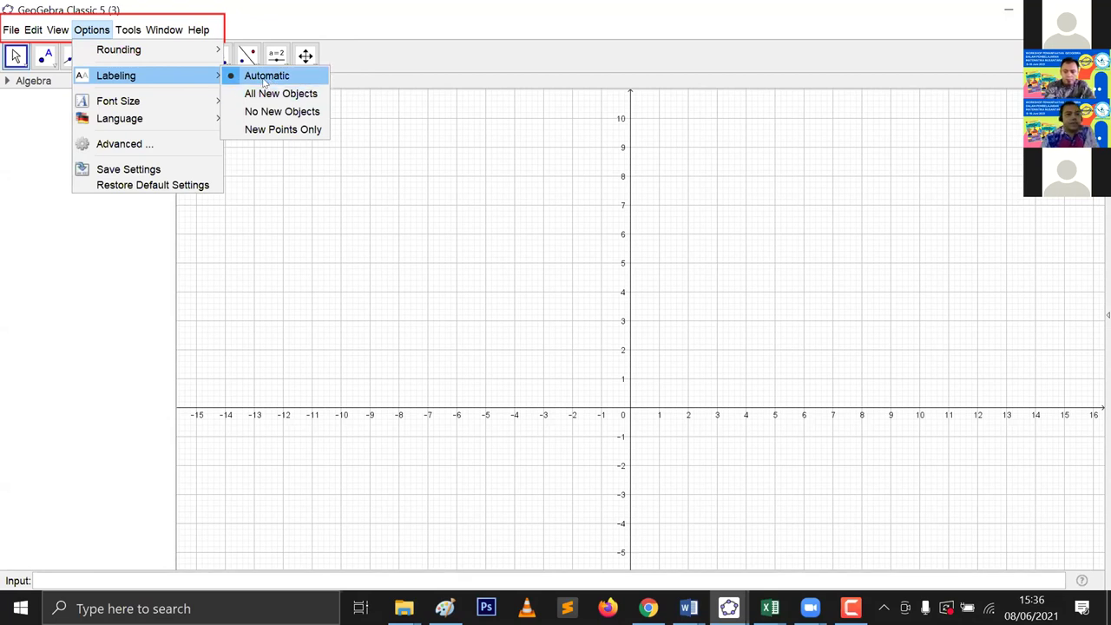
{"action": "mouse_move", "coordinate": [209, 100]}
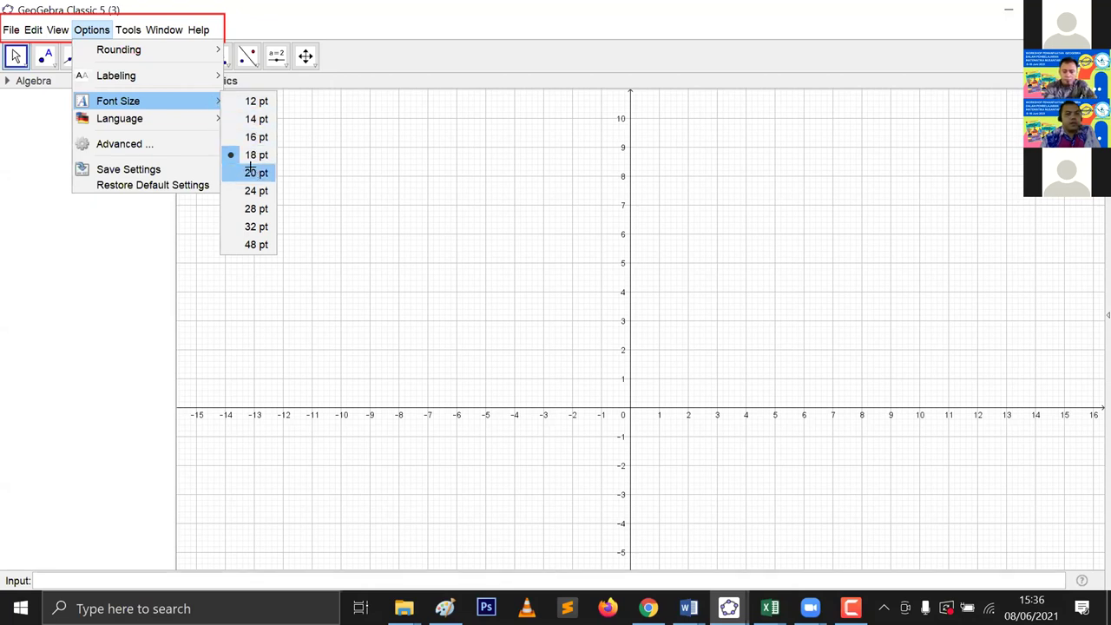
Step: Try 20 pt and 24 pt interface fonts before settling on 16 pt
{"action": "key", "text": "Return"}
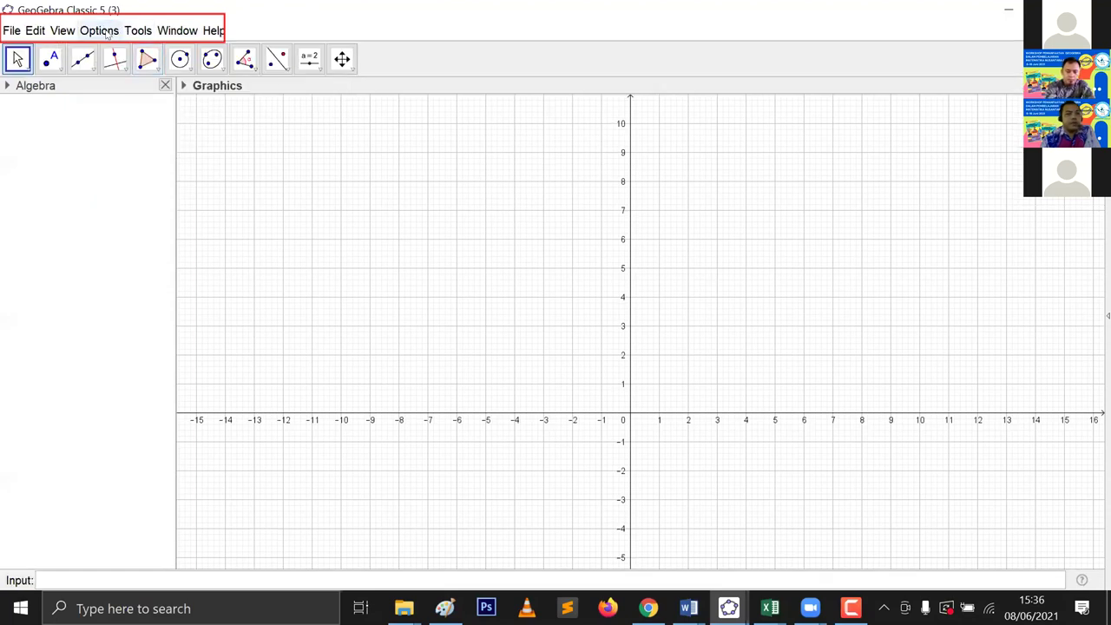
{"action": "left_click", "coordinate": [101, 31]}
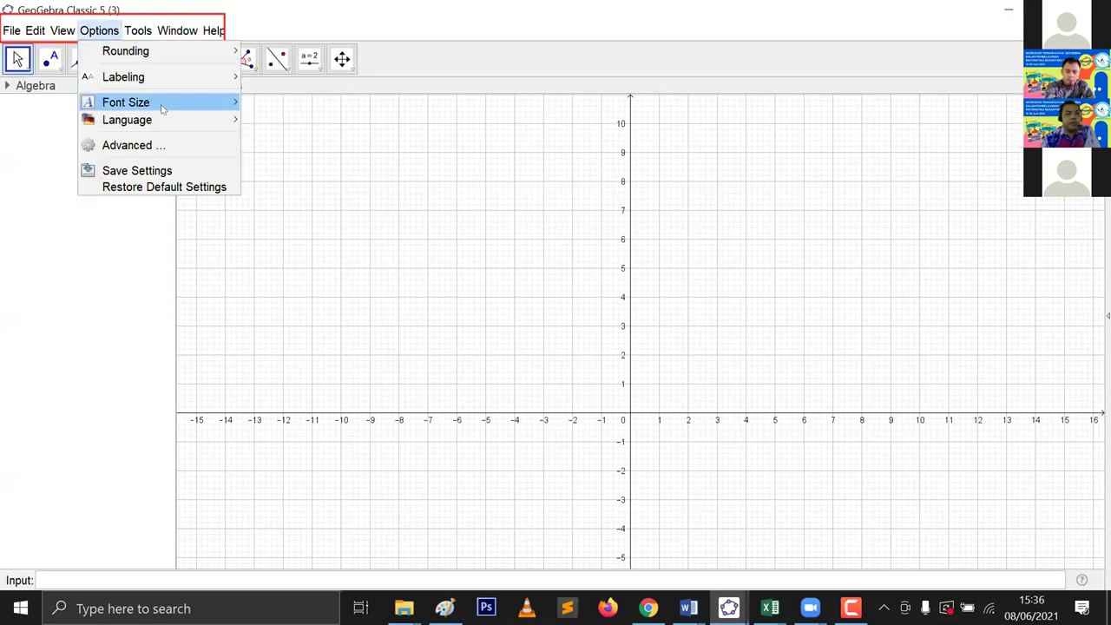
{"action": "key", "text": "Down"}
{"action": "key", "text": "Down"}
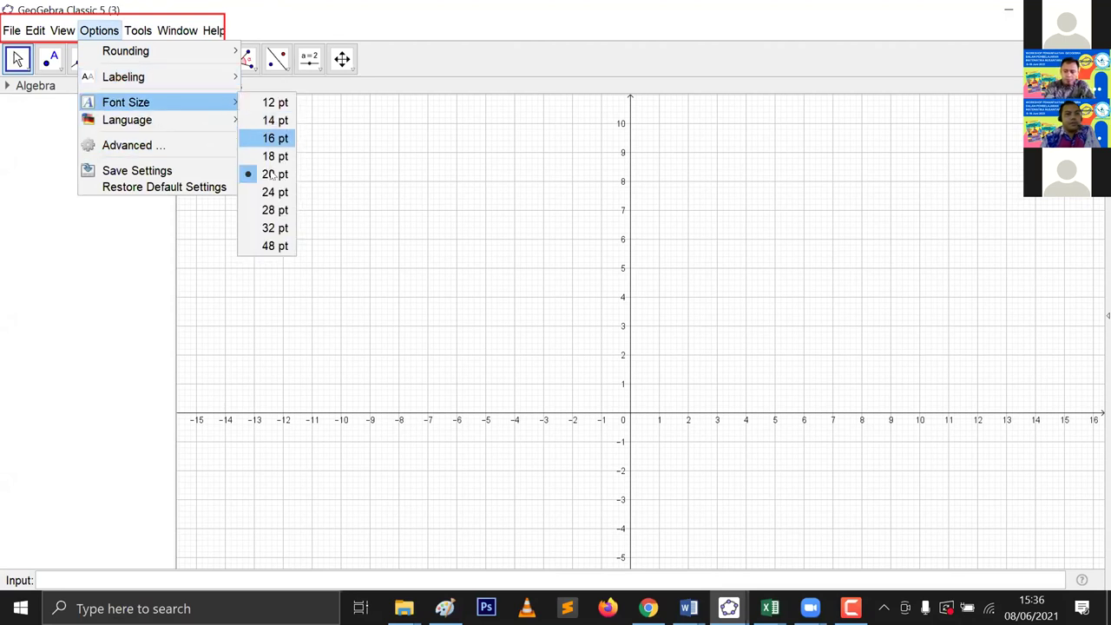
{"action": "left_click", "coordinate": [269, 188]}
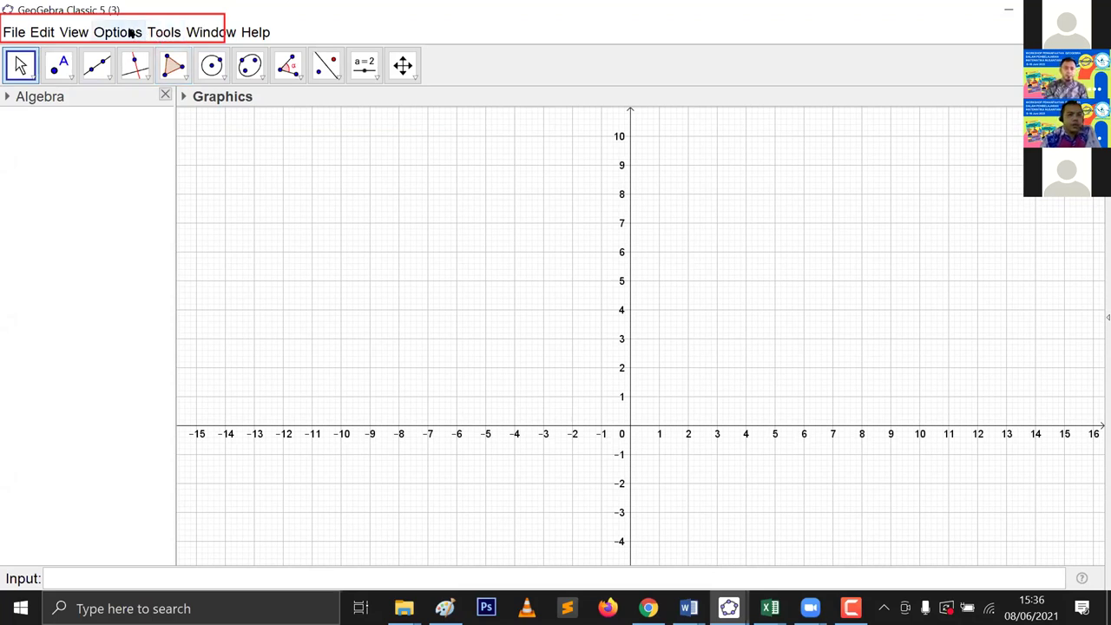
{"action": "left_click", "coordinate": [130, 32]}
{"action": "mouse_move", "coordinate": [195, 106]}
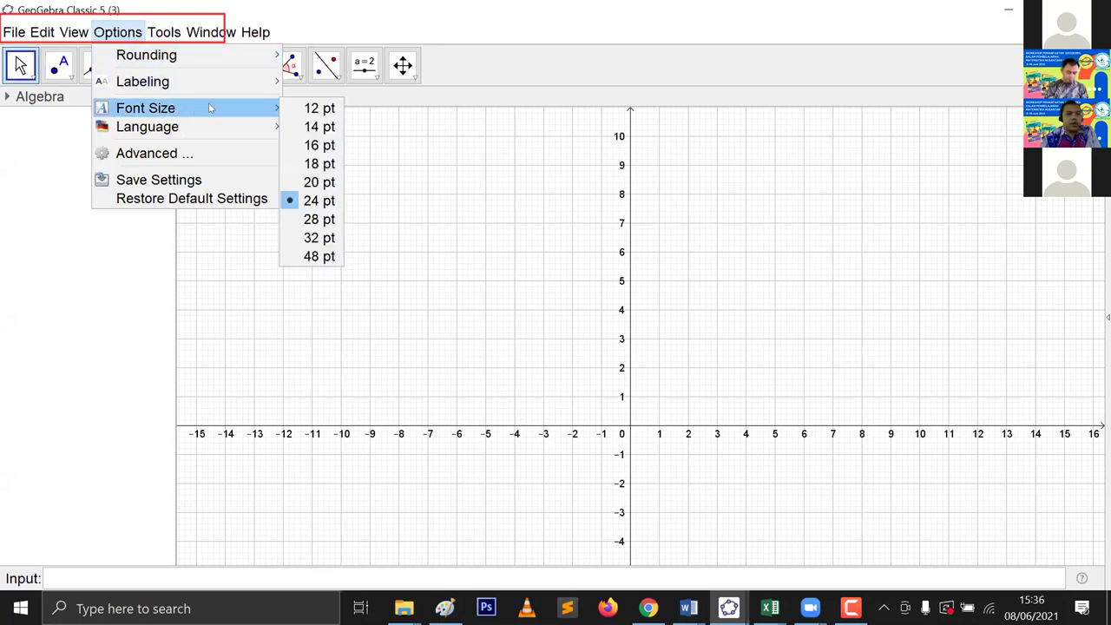
{"action": "left_click", "coordinate": [303, 149]}
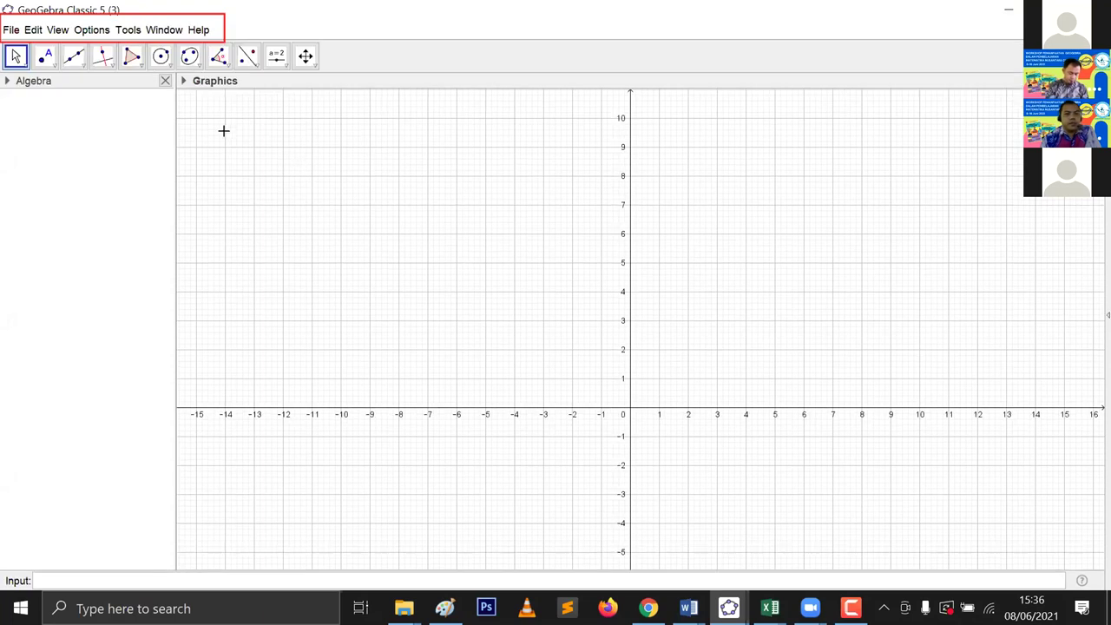
{"action": "left_click", "coordinate": [93, 30]}
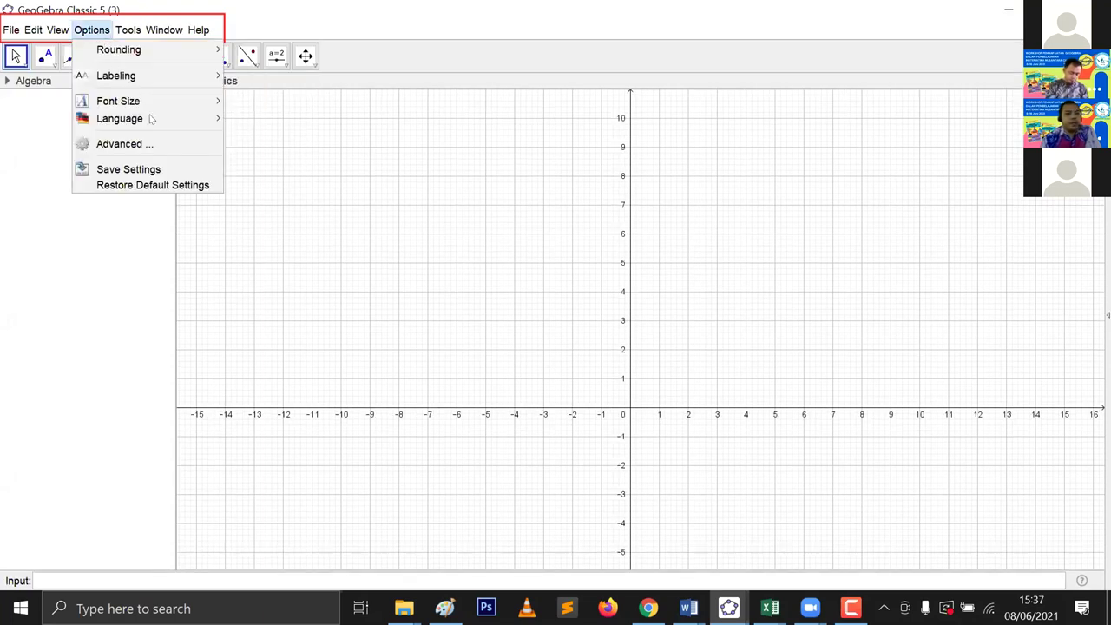
Step: Browse the Language A–D choices, then show the Tools menu's toolbar and tool commands
{"action": "mouse_move", "coordinate": [162, 118]}
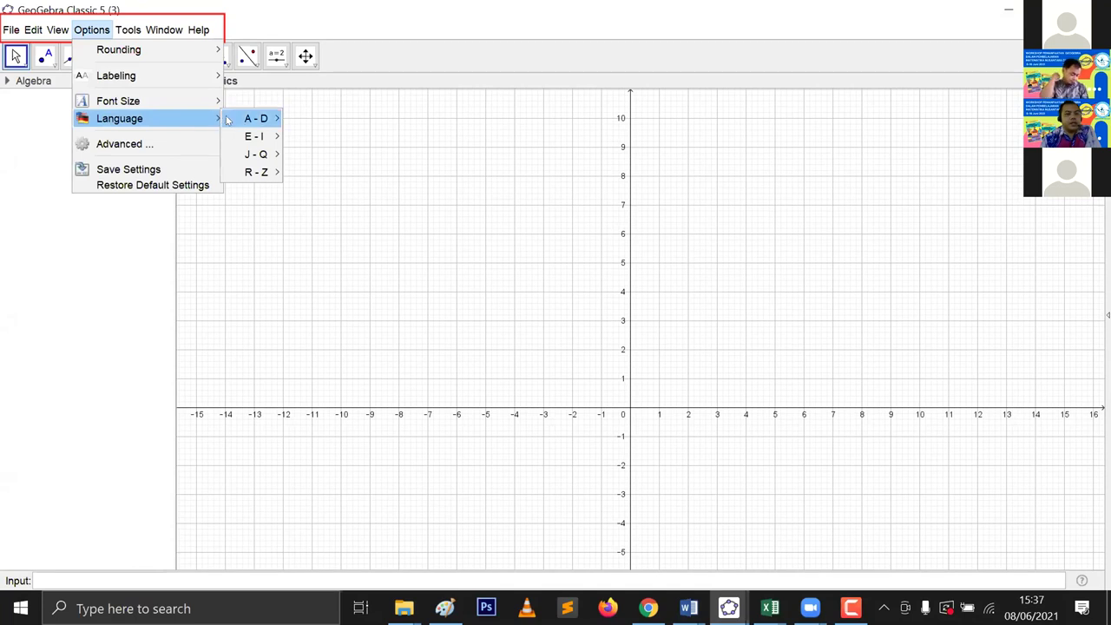
{"action": "mouse_move", "coordinate": [233, 119]}
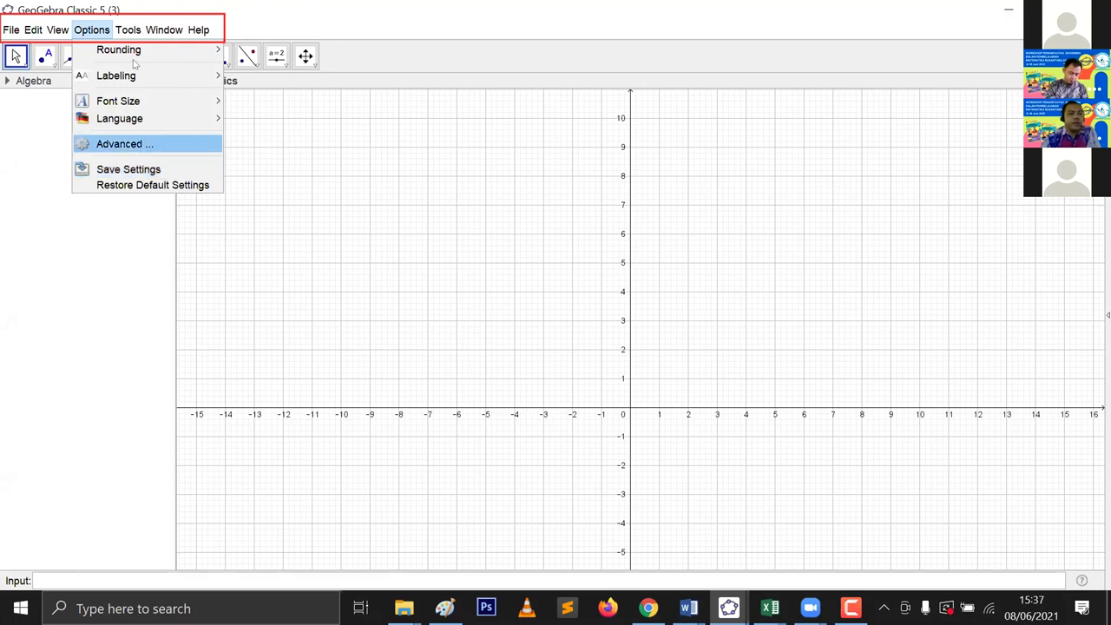
{"action": "left_click", "coordinate": [91, 29]}
{"action": "left_click", "coordinate": [125, 31]}
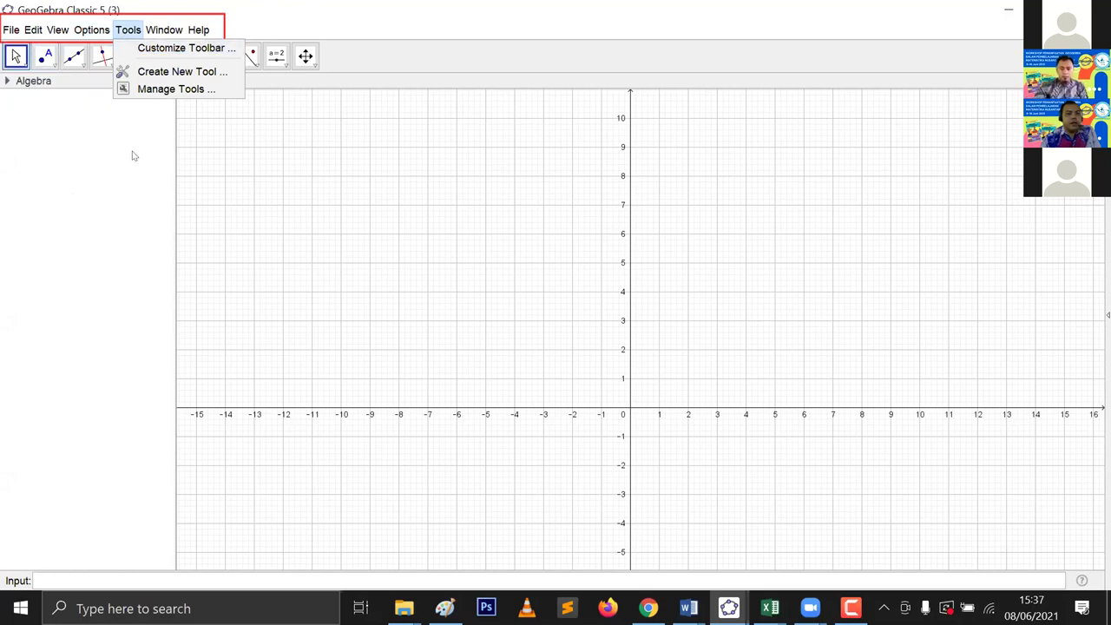
Step: Toggle the Tools menu several times, ending with the Window list showing New Window and three windows
{"action": "left_click", "coordinate": [16, 57]}
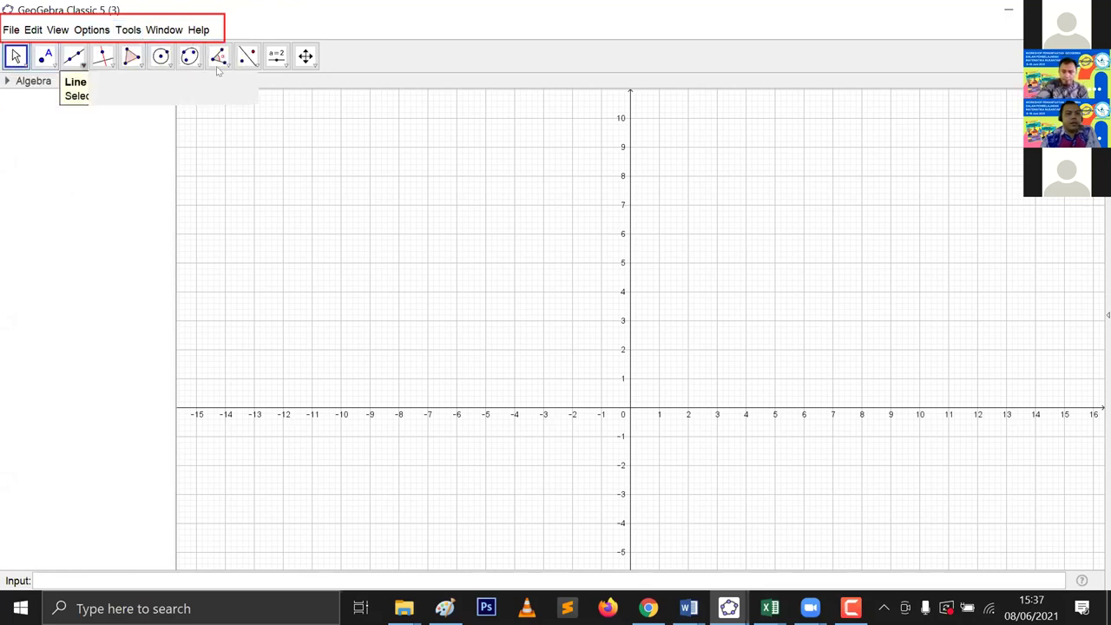
{"action": "left_click", "coordinate": [121, 30]}
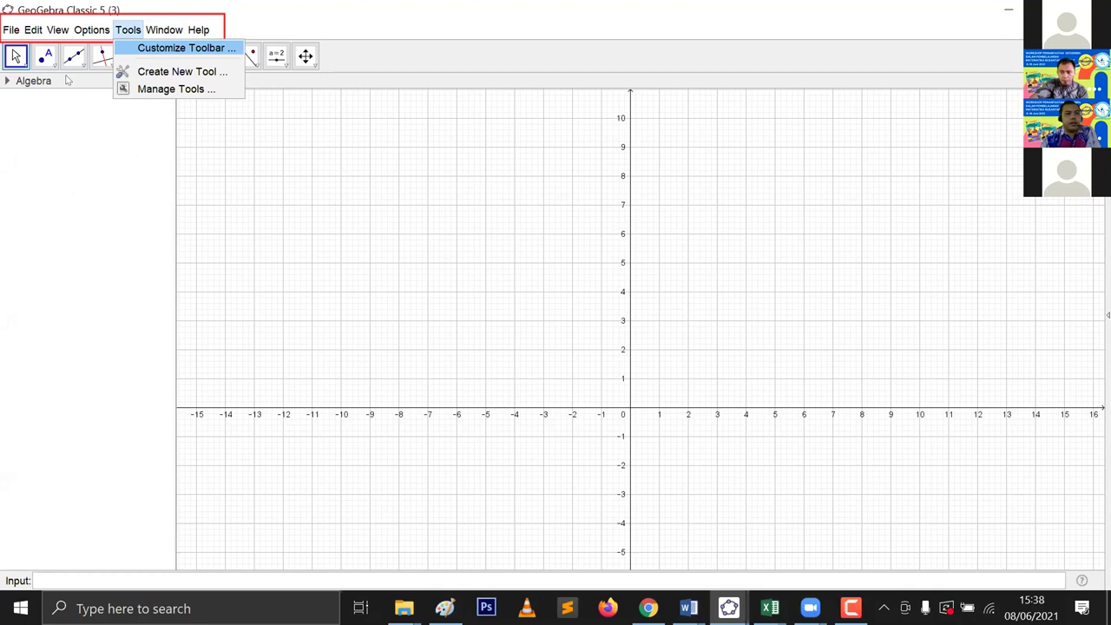
{"action": "left_click", "coordinate": [269, 25]}
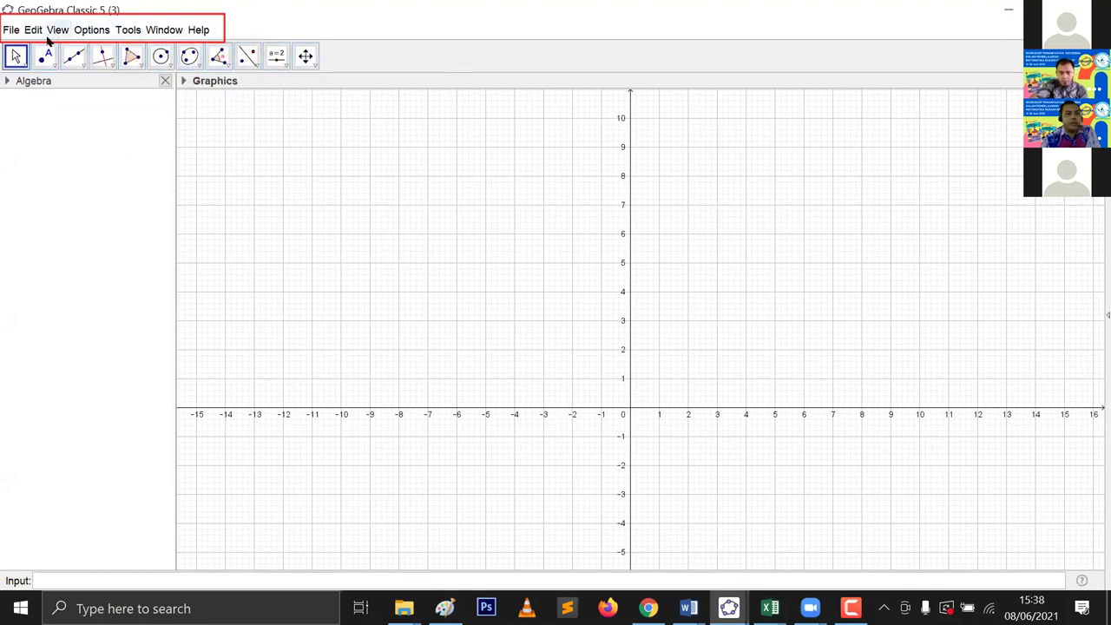
{"action": "left_click", "coordinate": [126, 31]}
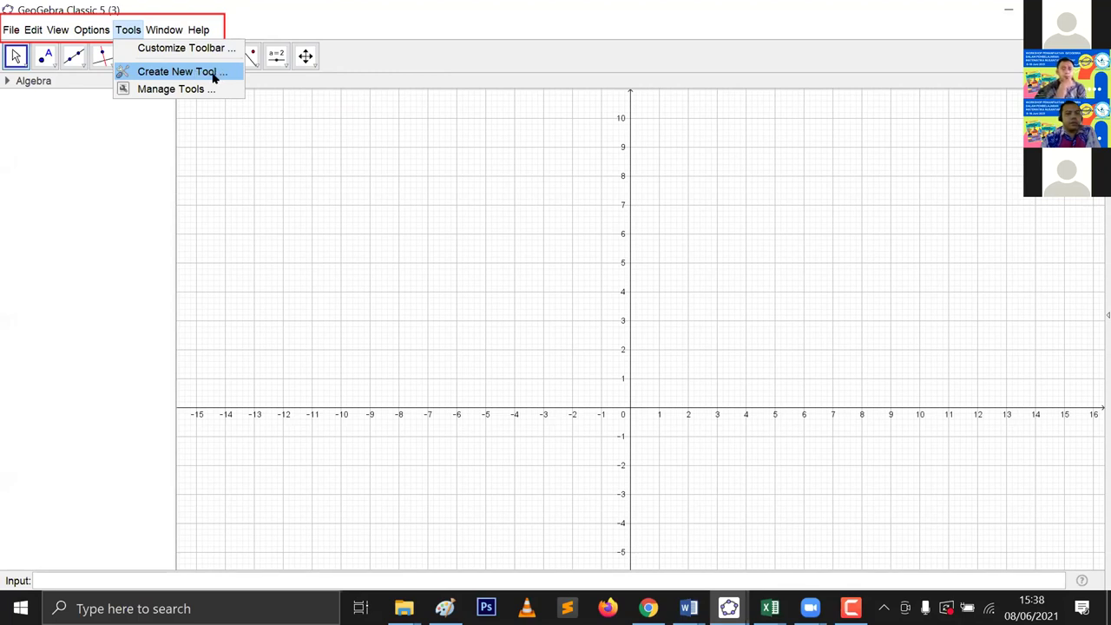
{"action": "left_click", "coordinate": [174, 30]}
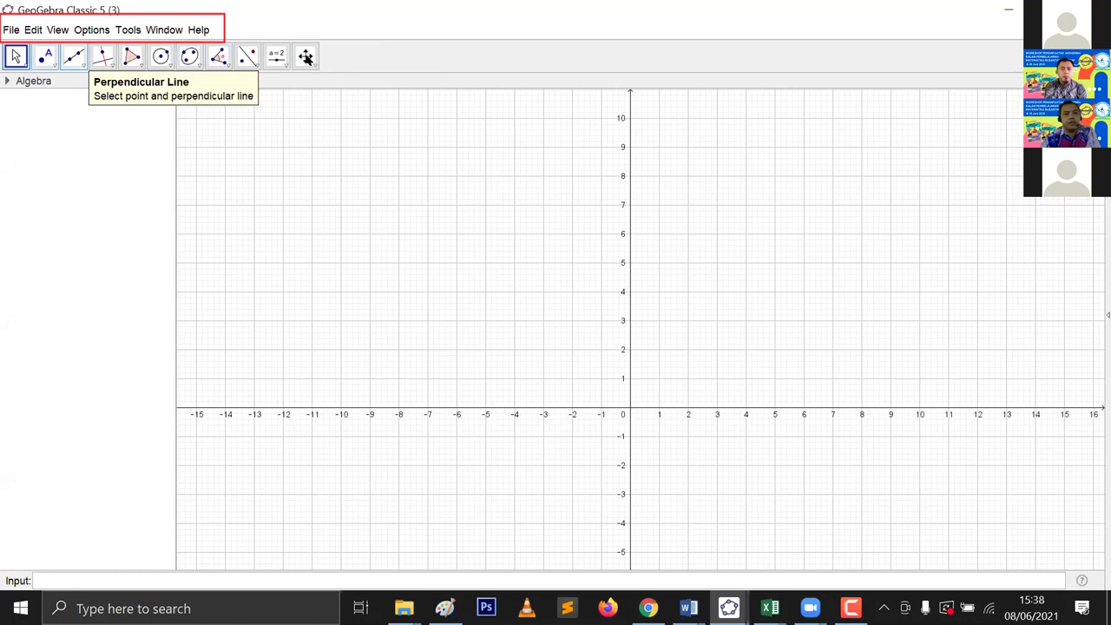
{"action": "left_click", "coordinate": [131, 32]}
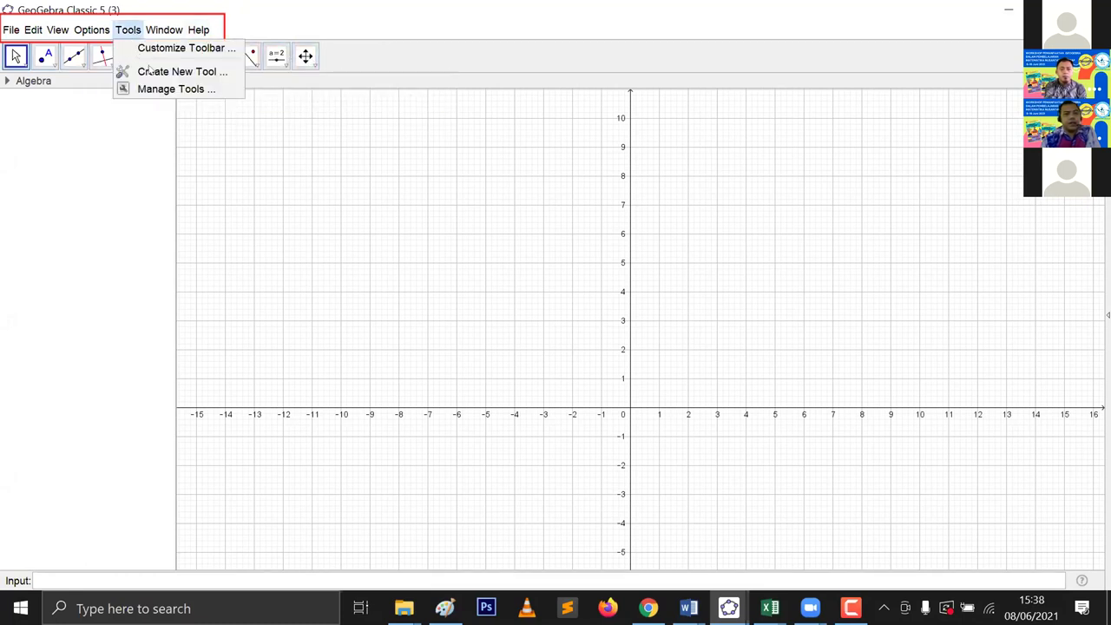
{"action": "mouse_move", "coordinate": [151, 28]}
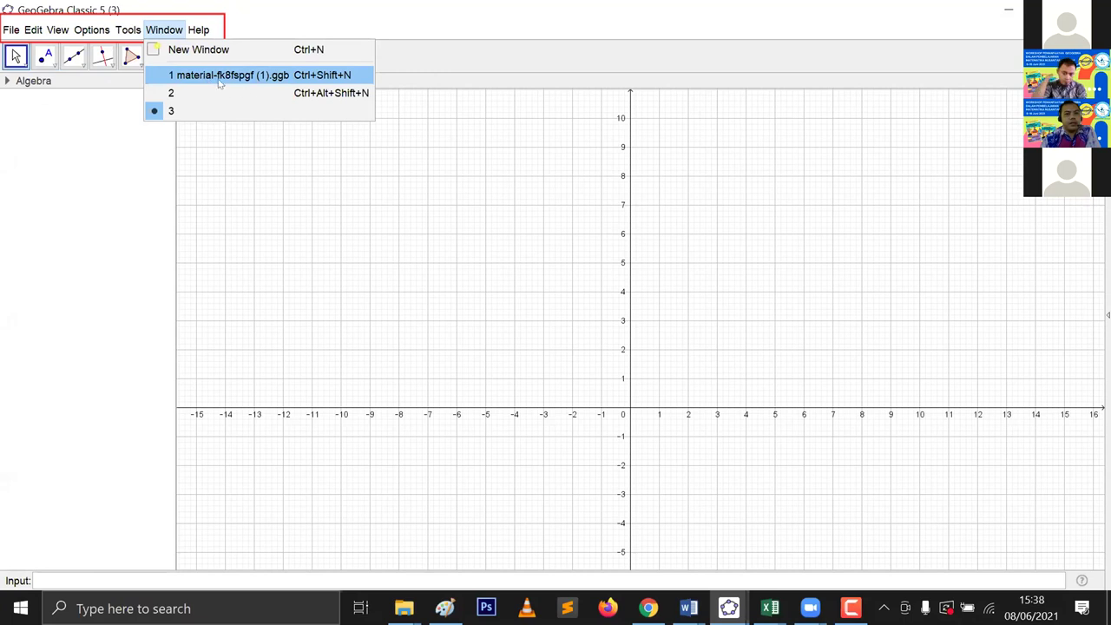
Step: Look over the Help menu, then reopen the View menu with Construction Protocol, Layout and Refresh Views
{"action": "left_click", "coordinate": [200, 31]}
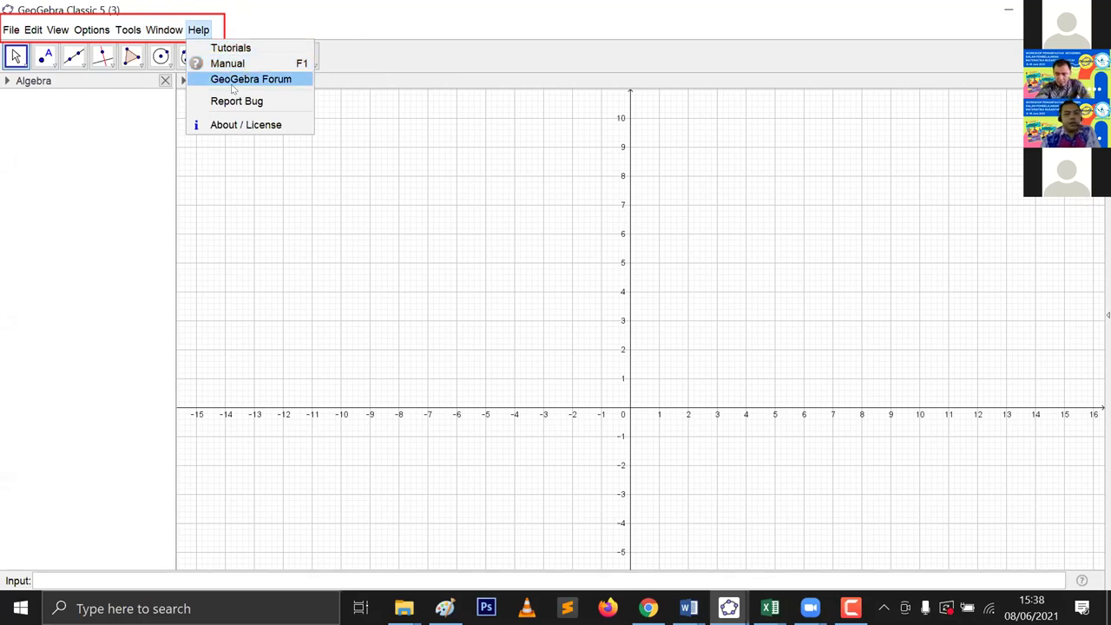
{"action": "left_click", "coordinate": [244, 22]}
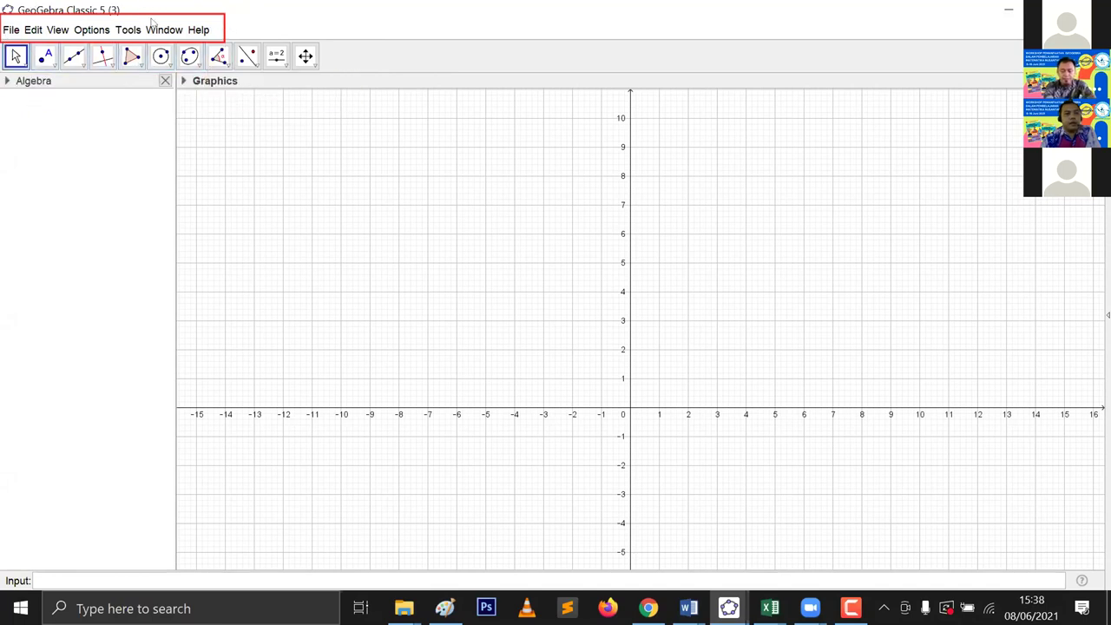
{"action": "left_click", "coordinate": [57, 31]}
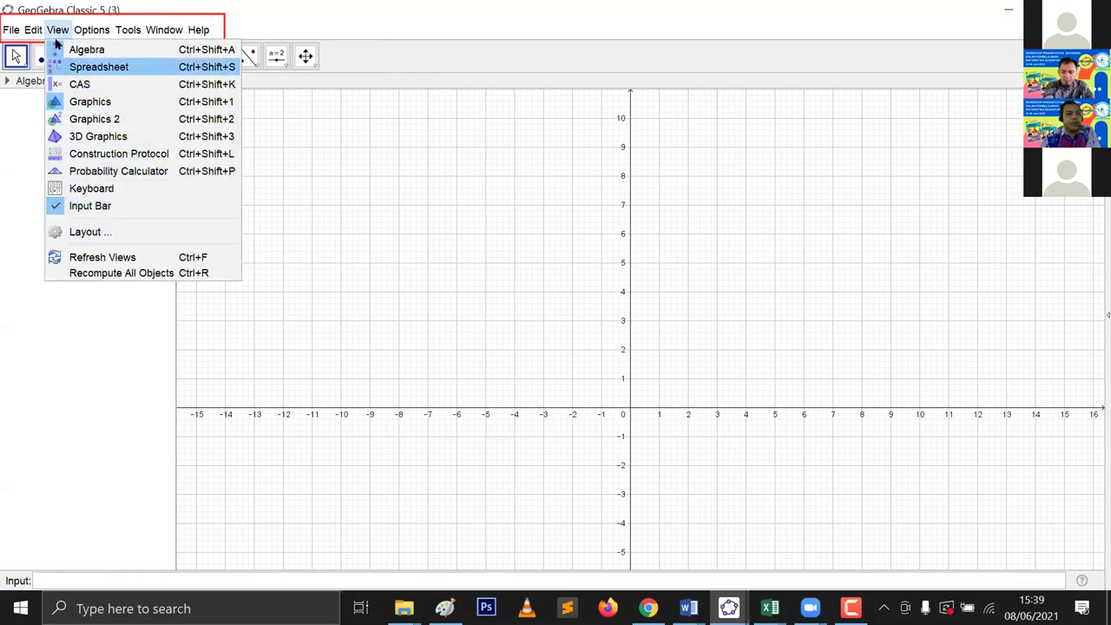
Step: Glance at Options, then expand the first tool group: Move, Move around Point, Freehand Shape, Pen
{"action": "left_click", "coordinate": [91, 30]}
{"action": "left_click", "coordinate": [299, 227]}
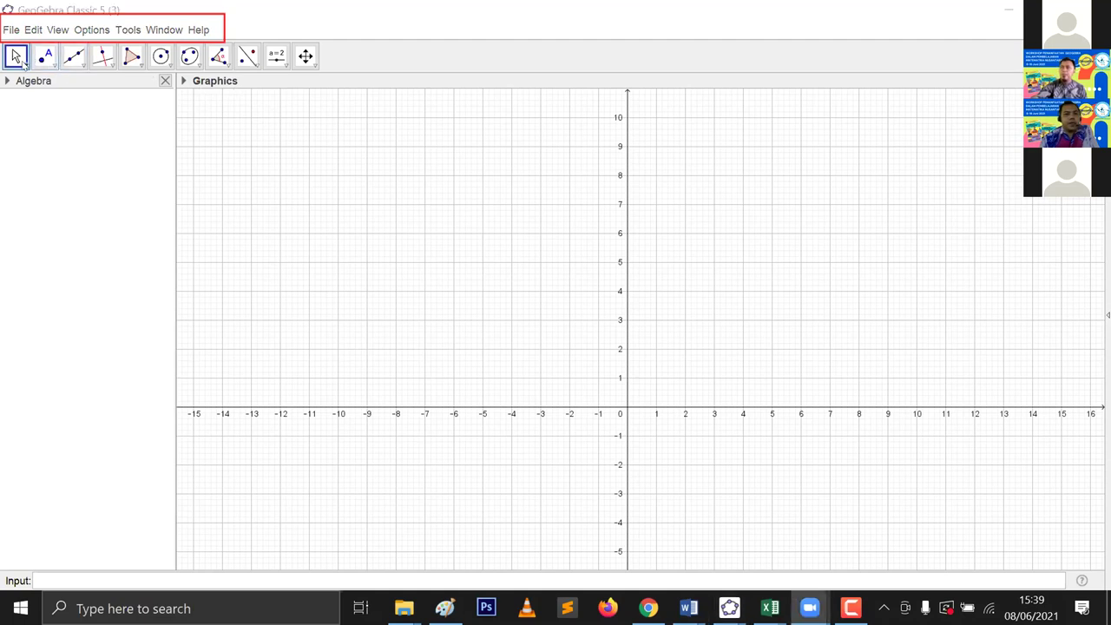
{"action": "left_click", "coordinate": [23, 63]}
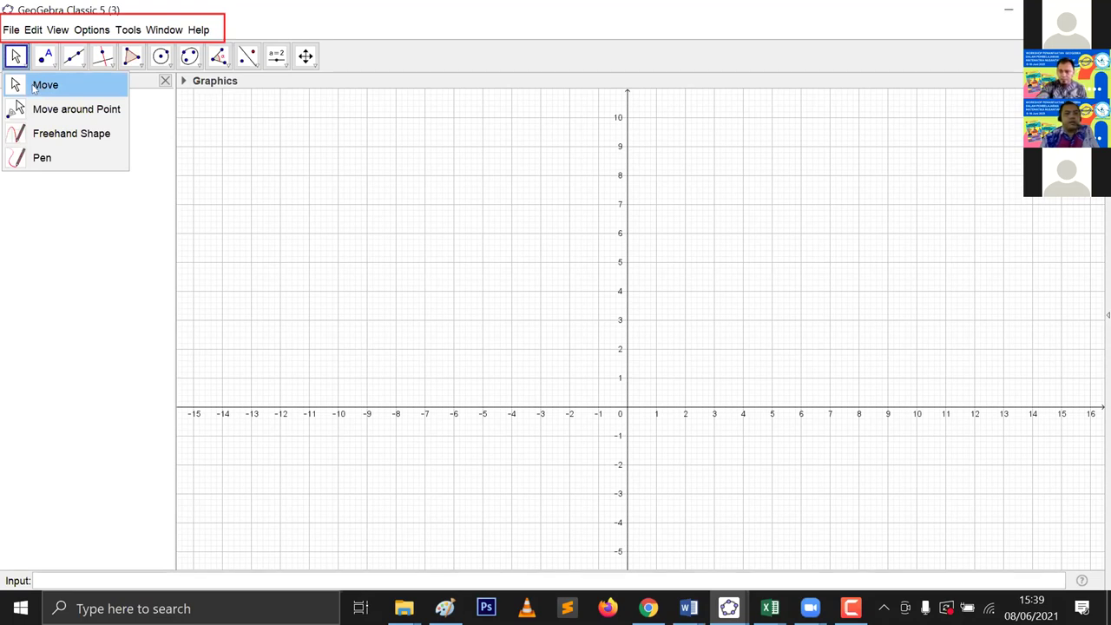
Step: Place point A at (-9.5, 7.8) with the Point tool
{"action": "left_click", "coordinate": [35, 88]}
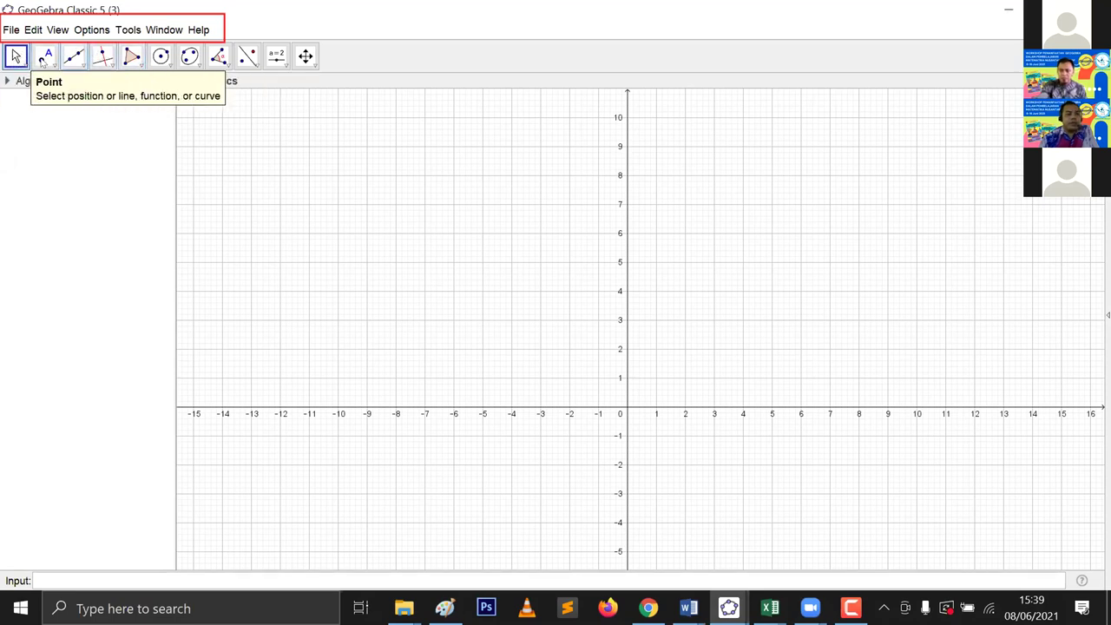
{"action": "left_click", "coordinate": [47, 59]}
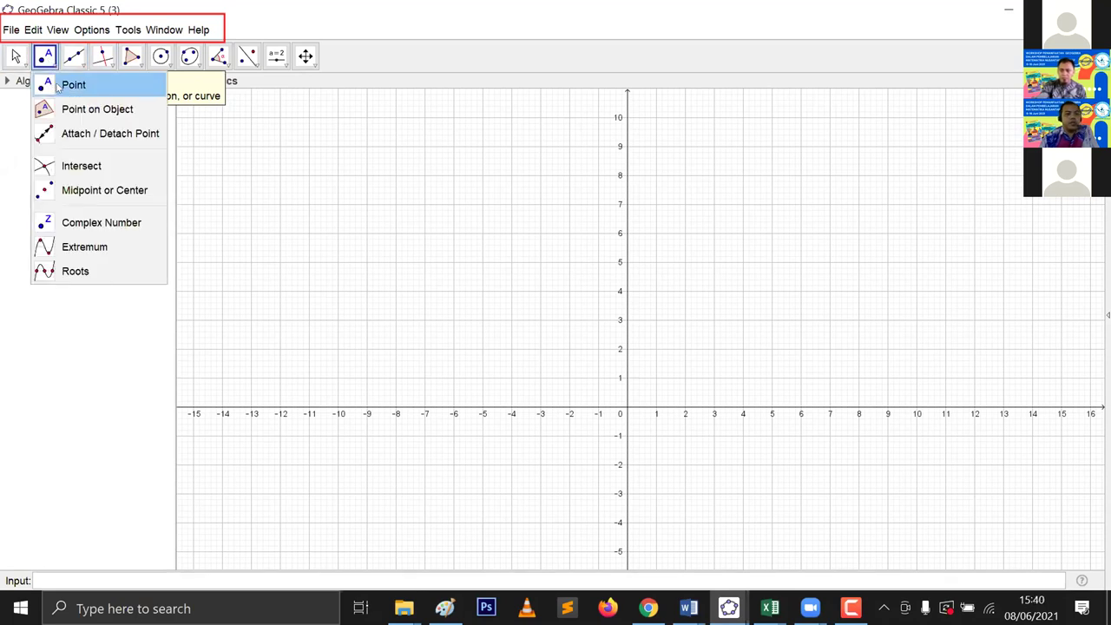
{"action": "left_click", "coordinate": [57, 87]}
{"action": "left_click", "coordinate": [352, 181]}
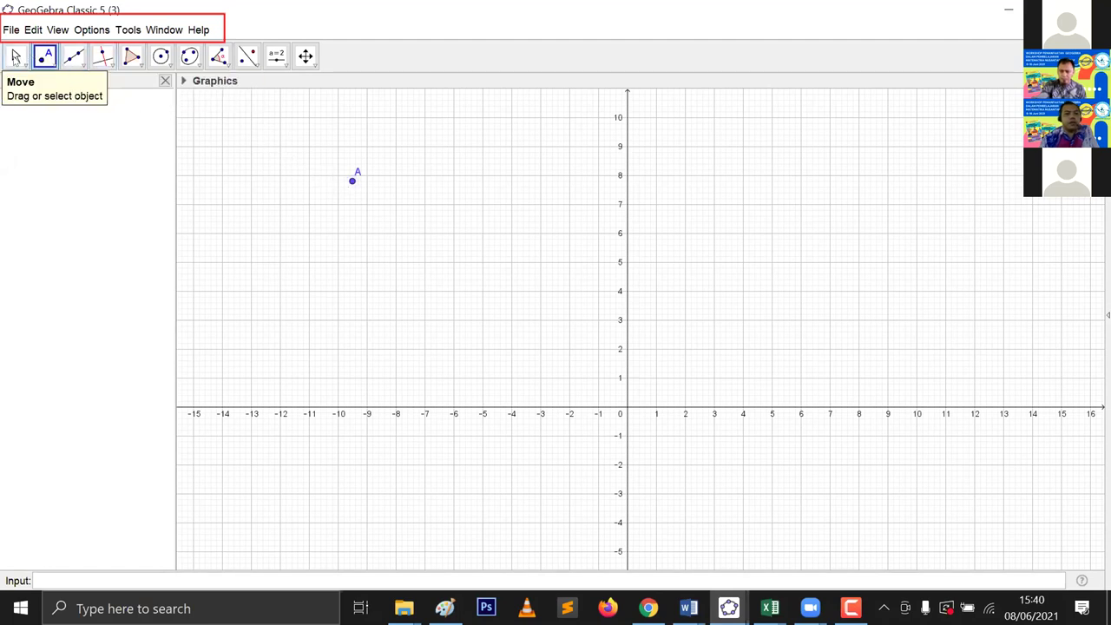
Step: Peek at the move-type tool list without choosing, then return to the Point tool
{"action": "left_click", "coordinate": [16, 57]}
{"action": "left_click", "coordinate": [18, 59]}
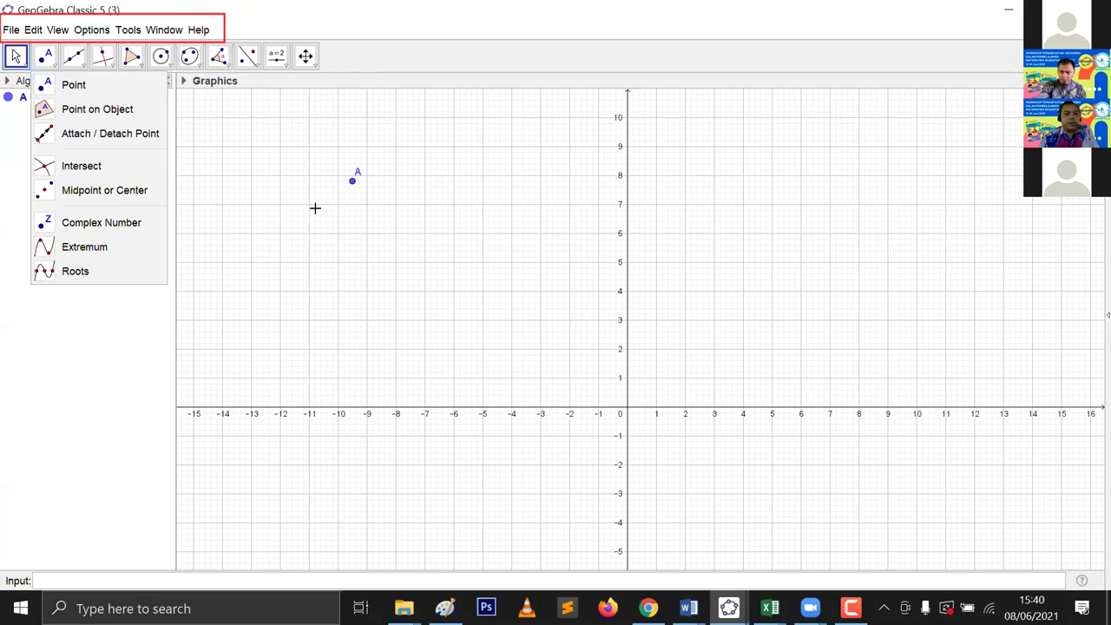
{"action": "left_click", "coordinate": [340, 222]}
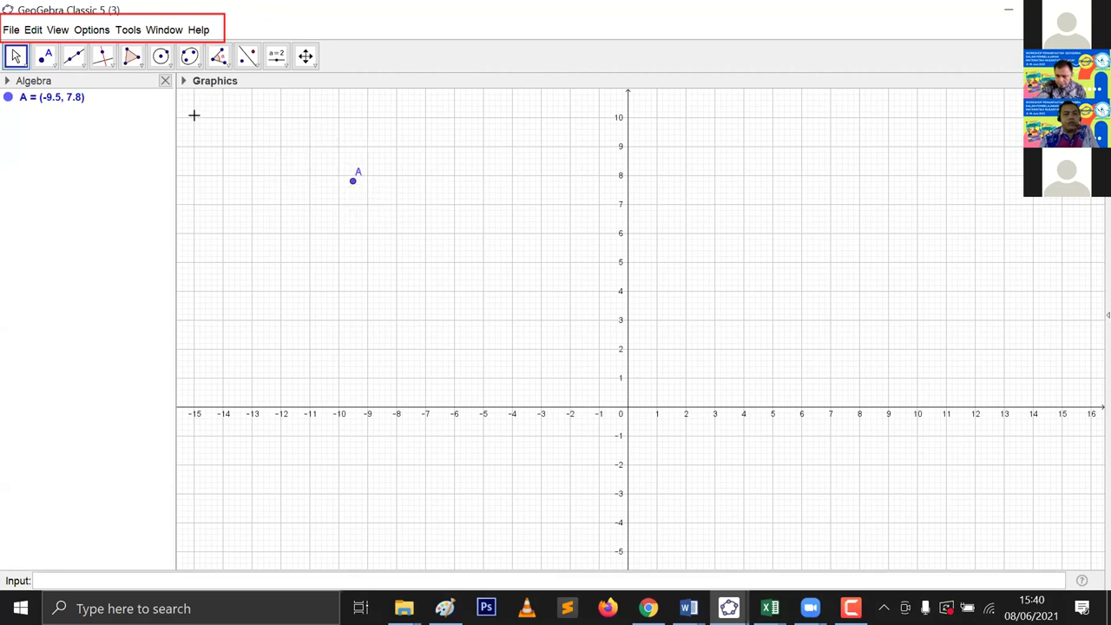
{"action": "left_click", "coordinate": [45, 55]}
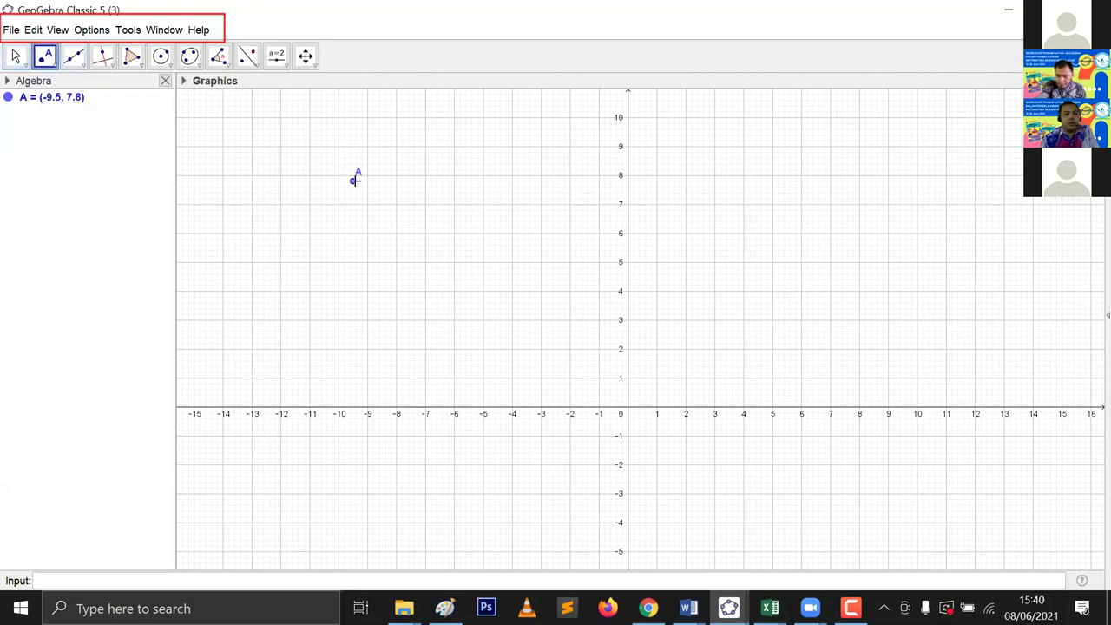
Step: Add points B and C, then drag C to (2, 6), A to (2, 8) and B to (-10, 7)
{"action": "left_click", "coordinate": [367, 204]}
{"action": "left_click", "coordinate": [416, 226]}
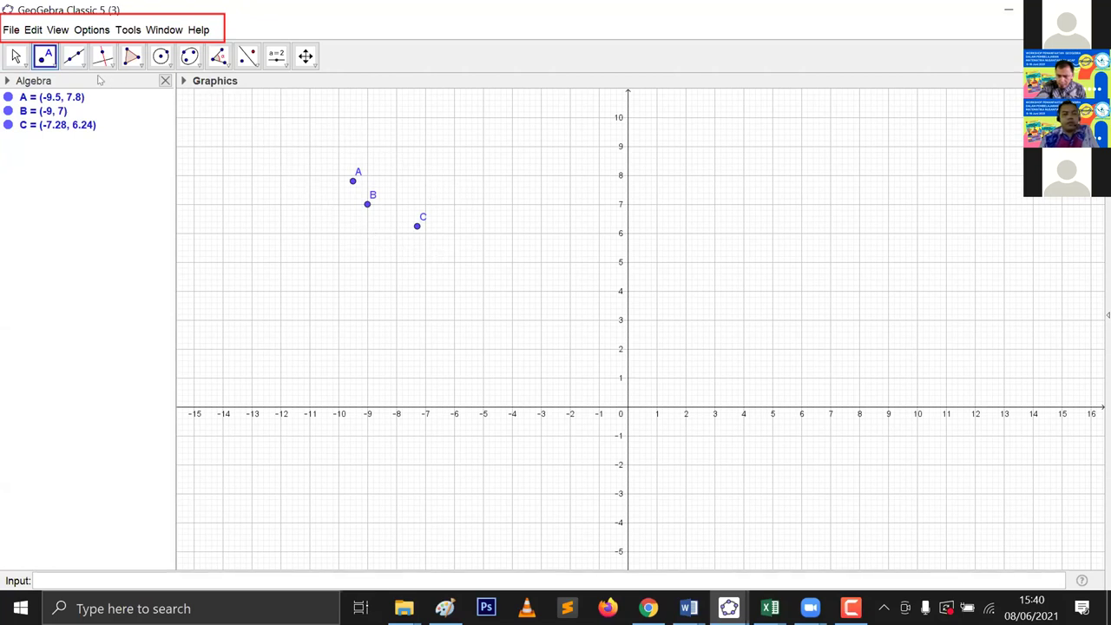
{"action": "left_click", "coordinate": [15, 57]}
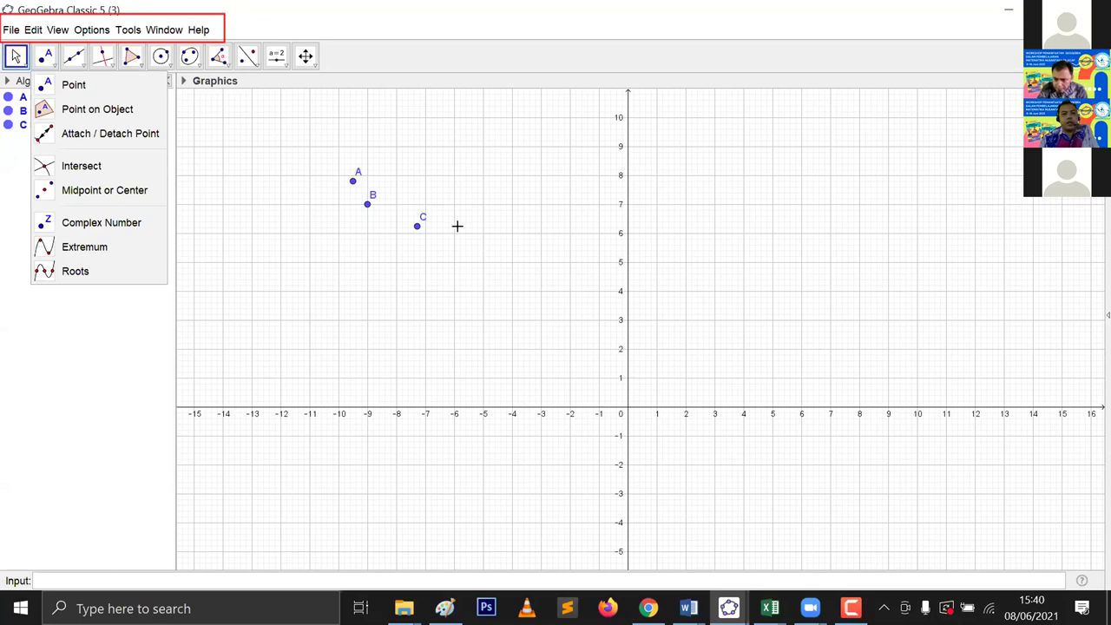
{"action": "left_click", "coordinate": [442, 202]}
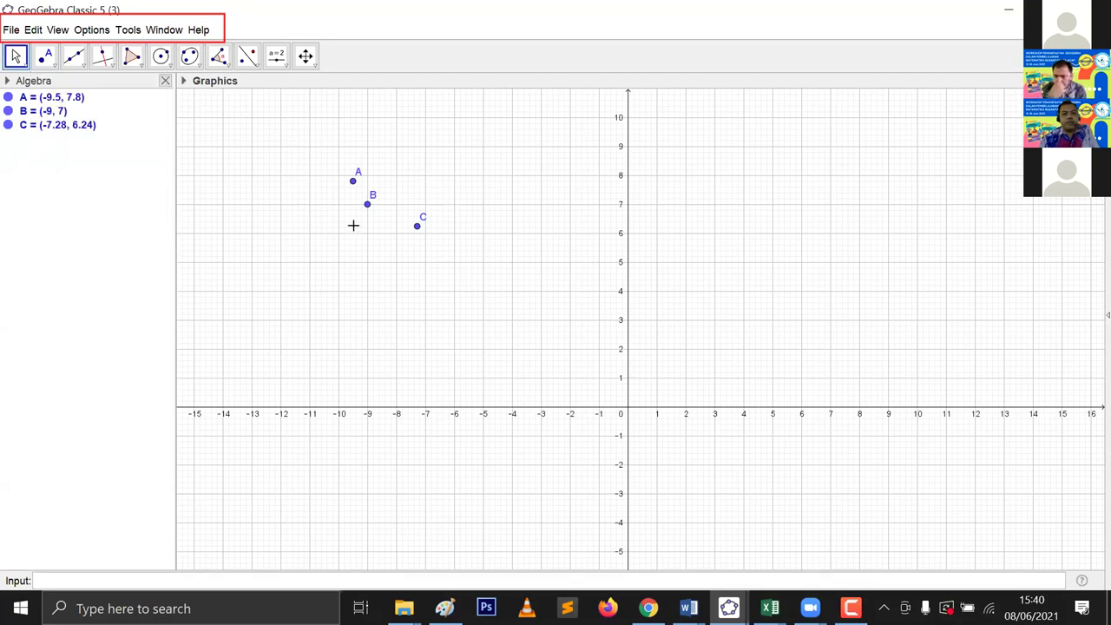
{"action": "left_click_drag", "start_coordinate": [423, 255], "coordinate": [426, 258]}
{"action": "left_click_drag", "start_coordinate": [475, 221], "coordinate": [689, 182]}
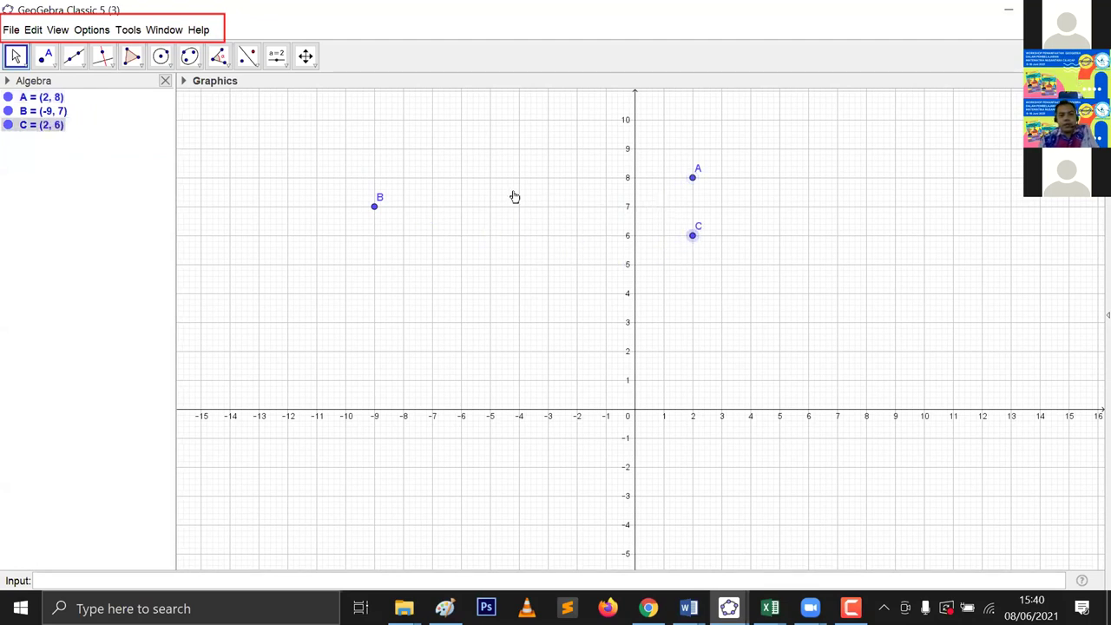
{"action": "left_click_drag", "start_coordinate": [461, 213], "coordinate": [345, 207]}
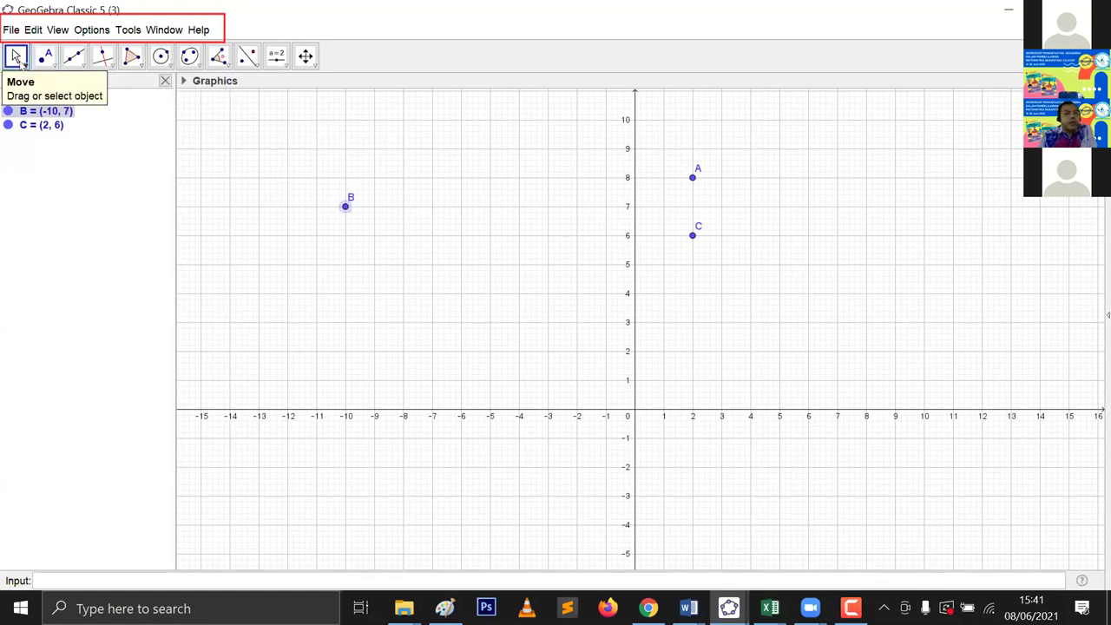
Step: Nudge point A up to about (1.93, 8.66), then reopen the point-creation tools
{"action": "left_click", "coordinate": [19, 61]}
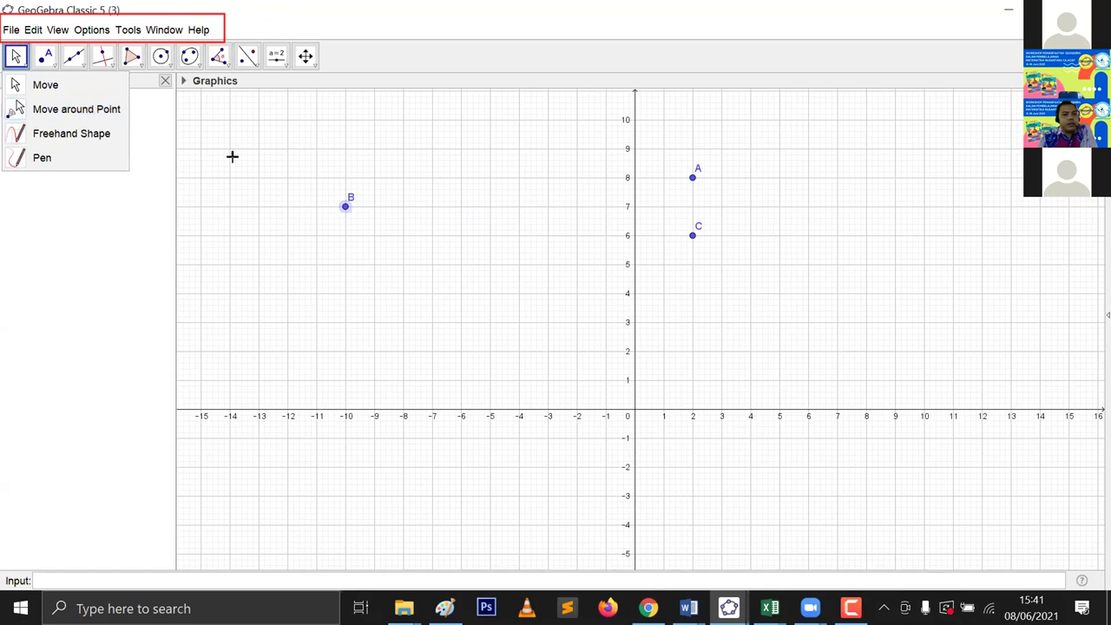
{"action": "left_click", "coordinate": [343, 210]}
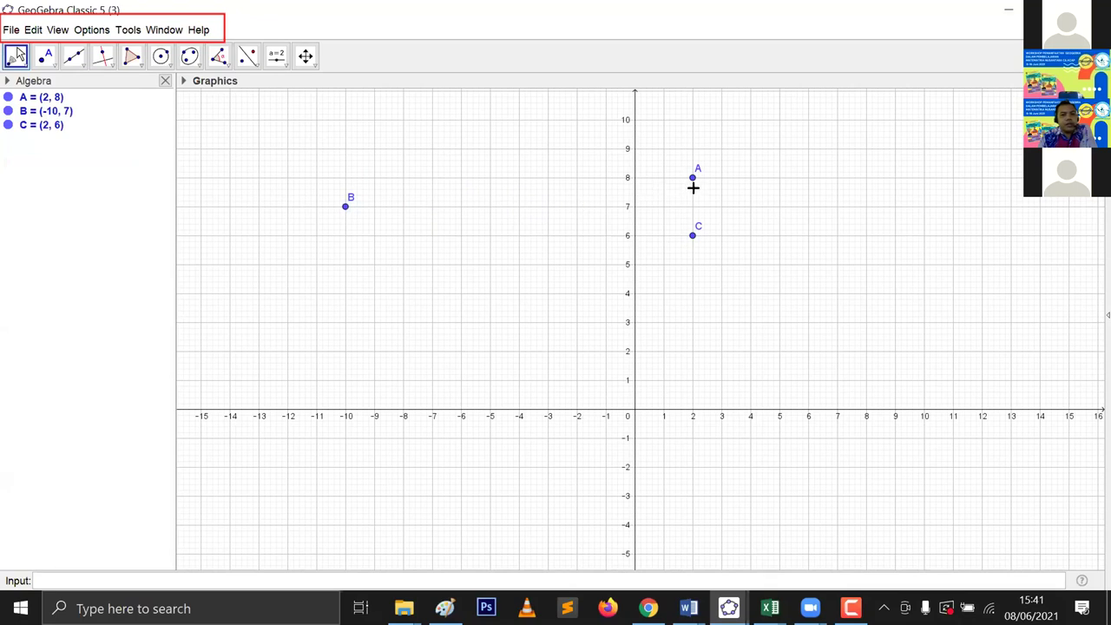
{"action": "key", "text": "Tab"}
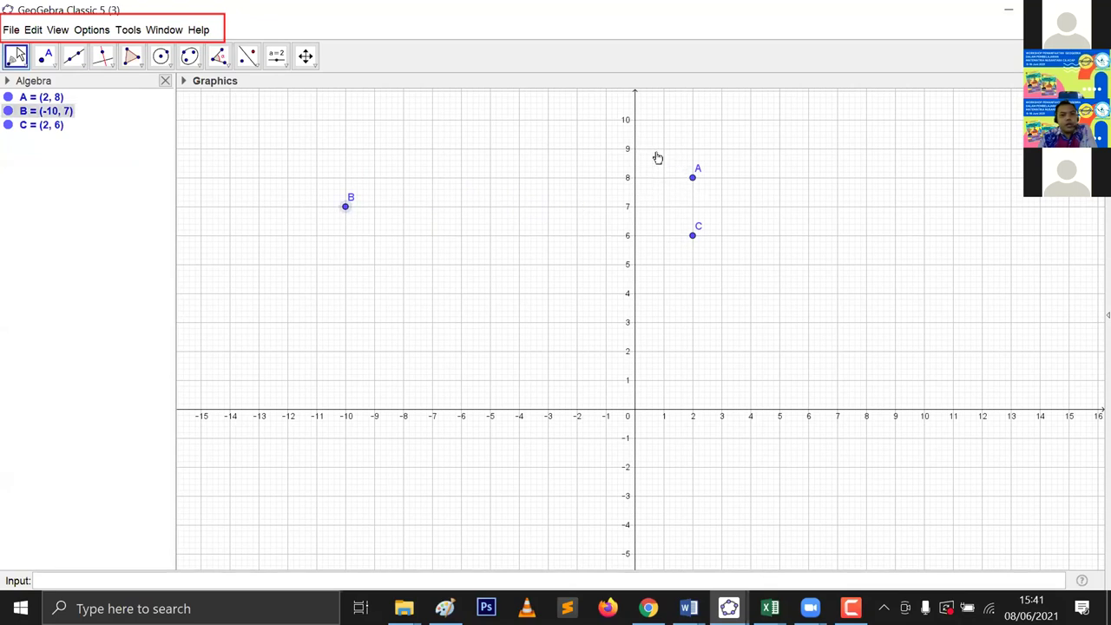
{"action": "mouse_move", "coordinate": [692, 177]}
{"action": "left_mouse_down"}
{"action": "mouse_move", "coordinate": [690, 141]}
{"action": "mouse_move", "coordinate": [635, 396]}
{"action": "mouse_move", "coordinate": [511, 512]}
{"action": "mouse_move", "coordinate": [453, 538]}
{"action": "mouse_move", "coordinate": [367, 551]}
{"action": "mouse_move", "coordinate": [196, 518]}
{"action": "mouse_move", "coordinate": [386, 552]}
{"action": "mouse_move", "coordinate": [648, 379]}
{"action": "mouse_move", "coordinate": [690, 68]}
{"action": "mouse_move", "coordinate": [687, 298]}
{"action": "mouse_move", "coordinate": [494, 521]}
{"action": "mouse_move", "coordinate": [257, 543]}
{"action": "mouse_move", "coordinate": [369, 550]}
{"action": "mouse_move", "coordinate": [693, 217]}
{"action": "mouse_move", "coordinate": [690, 158]}
{"action": "left_mouse_up"}
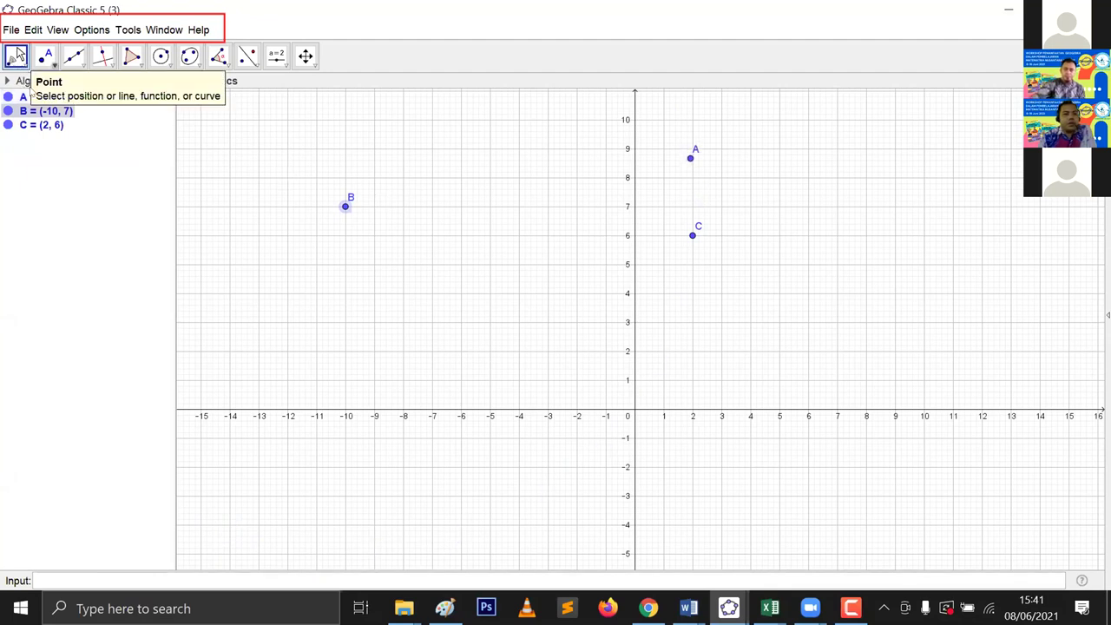
{"action": "key", "text": "Escape"}
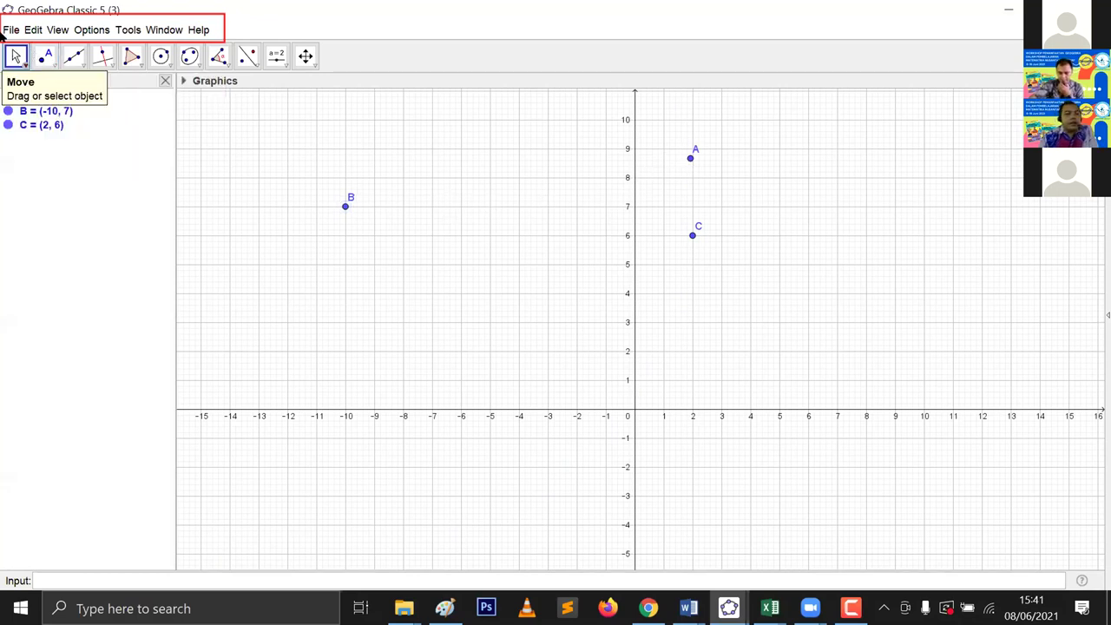
{"action": "left_click", "coordinate": [26, 65]}
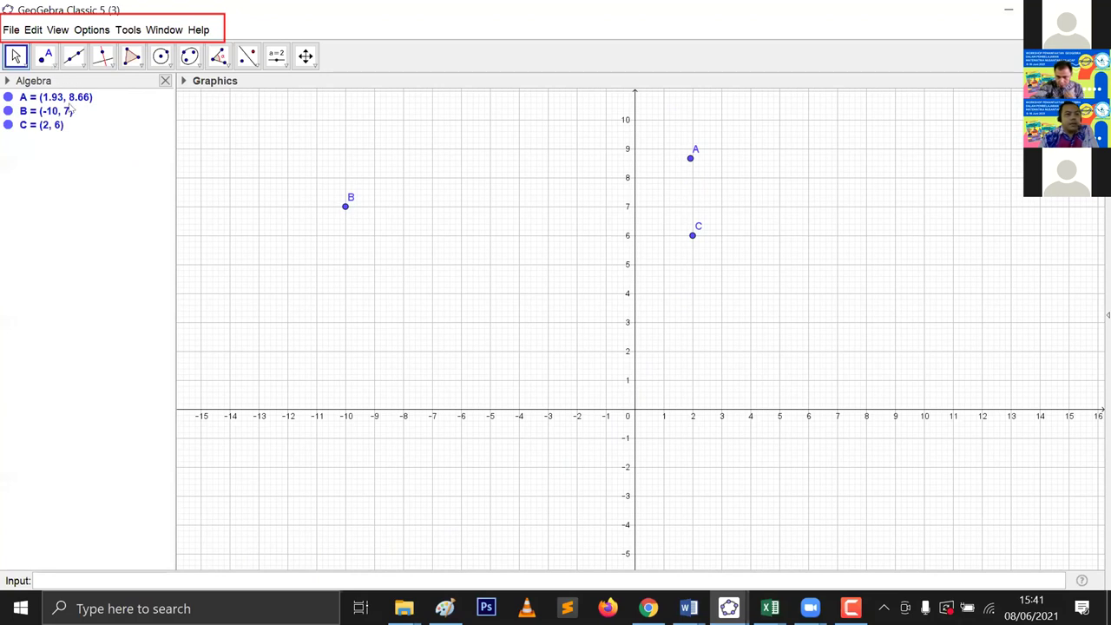
{"action": "left_click", "coordinate": [45, 55]}
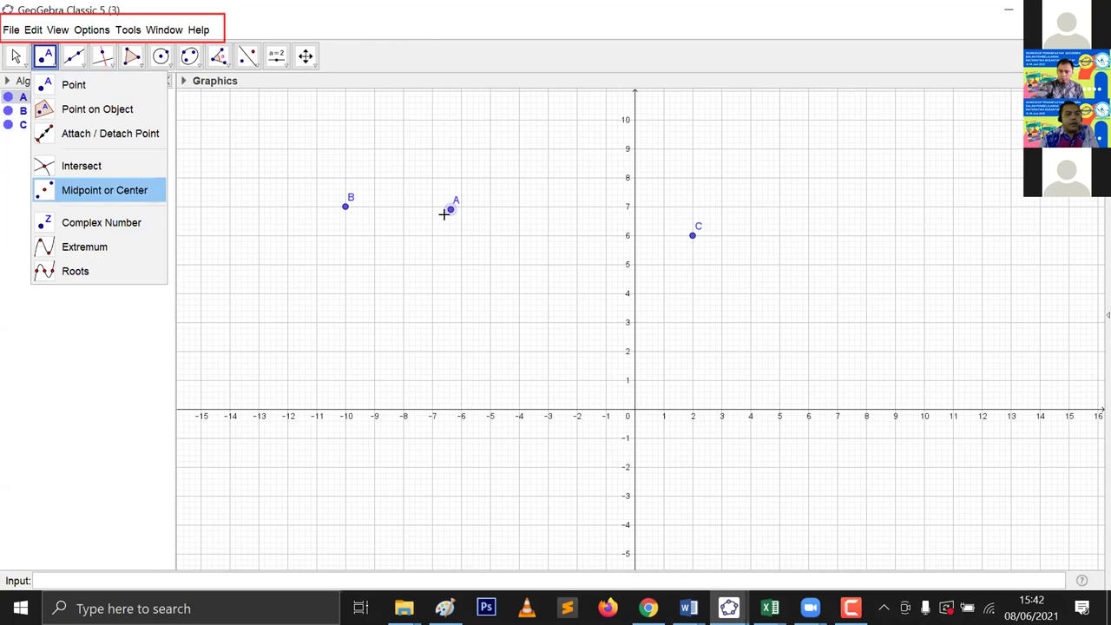
Step: Make midpoint D of A and C, with A ending at (-7.78, 7.12) and D at (-2.89, 6.56)
{"action": "left_click", "coordinate": [665, 245]}
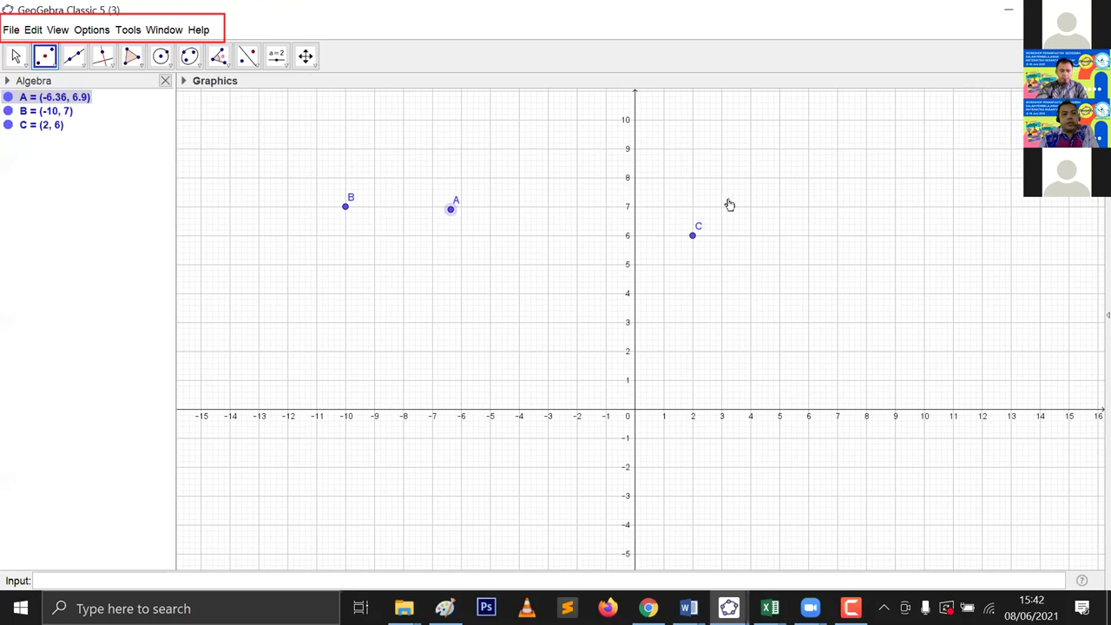
{"action": "left_click", "coordinate": [571, 222]}
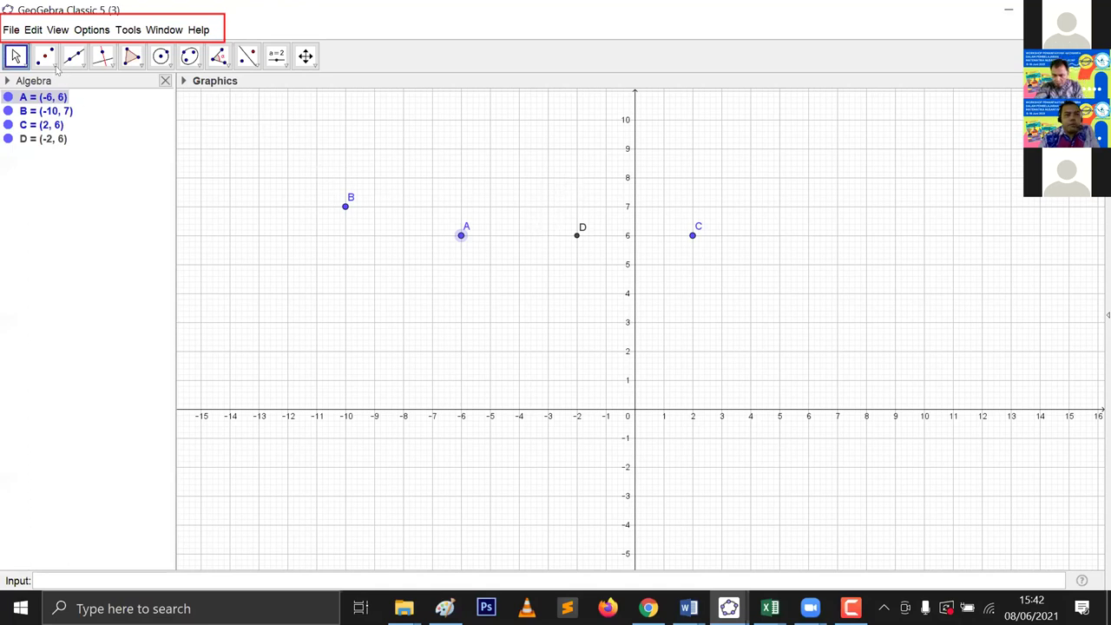
{"action": "key", "text": "ctrl+z"}
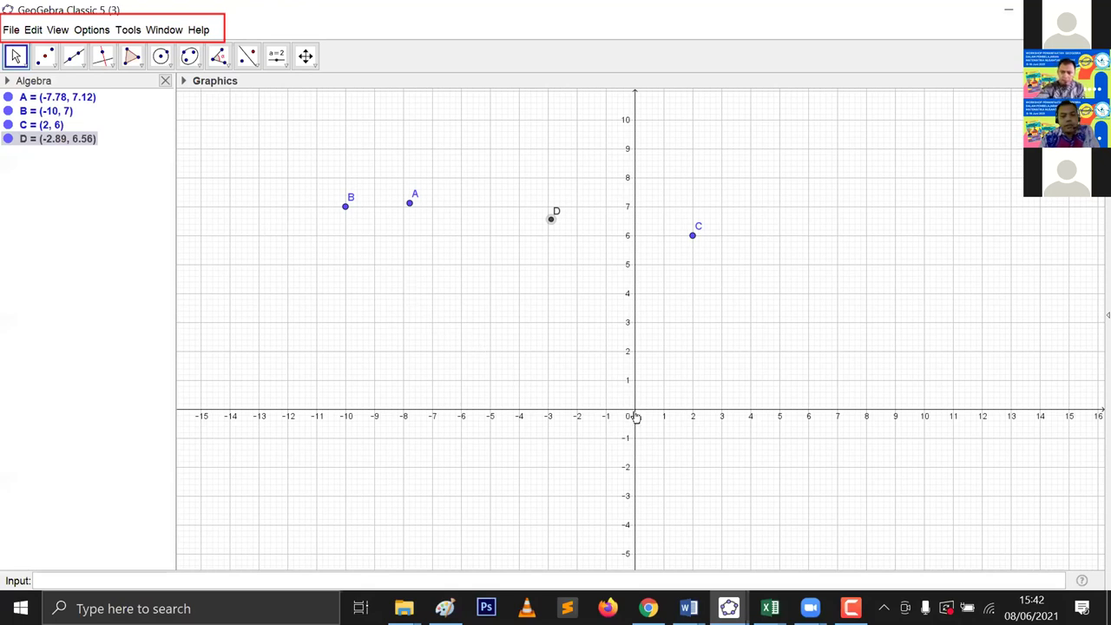
{"action": "left_click", "coordinate": [44, 56]}
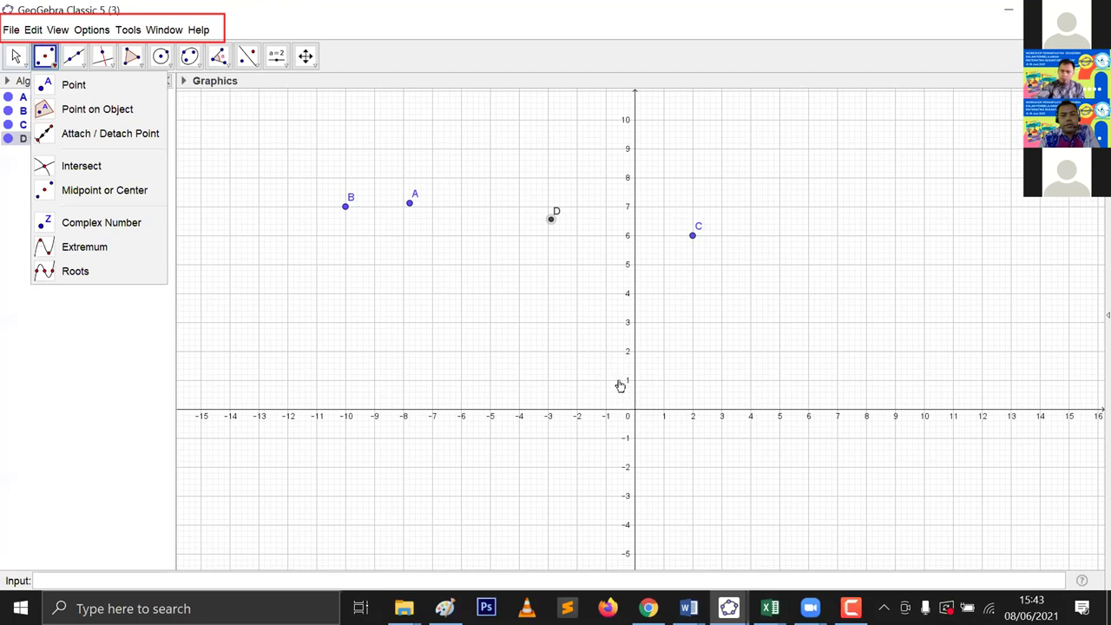
Step: Place point E at (0, 0), then select all objects and delete them
{"action": "left_click", "coordinate": [656, 303]}
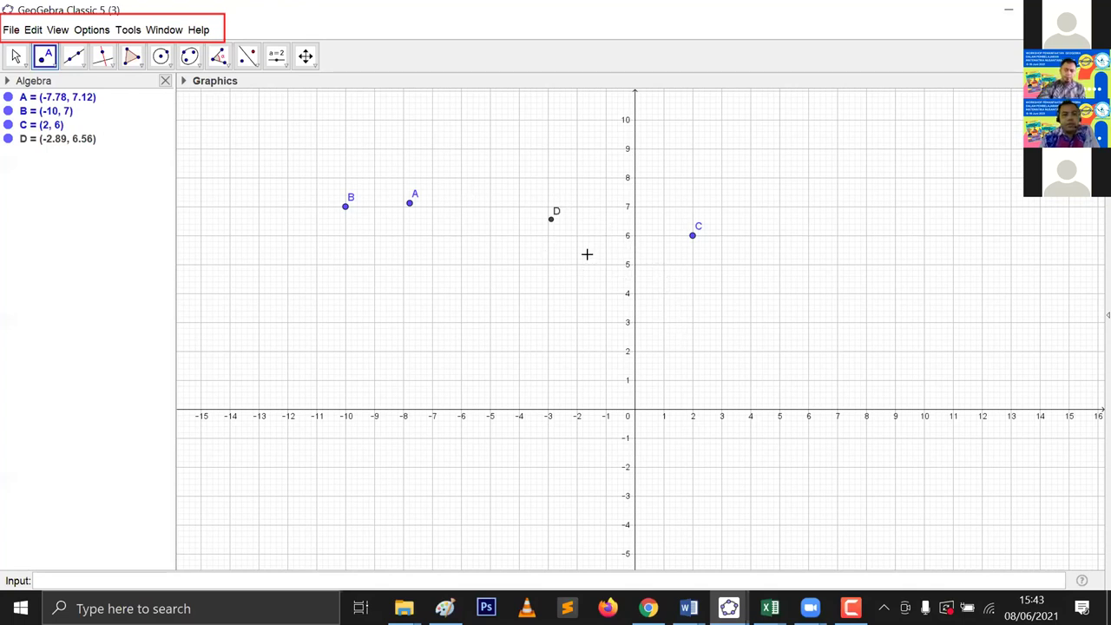
{"action": "key", "text": "ctrl+y"}
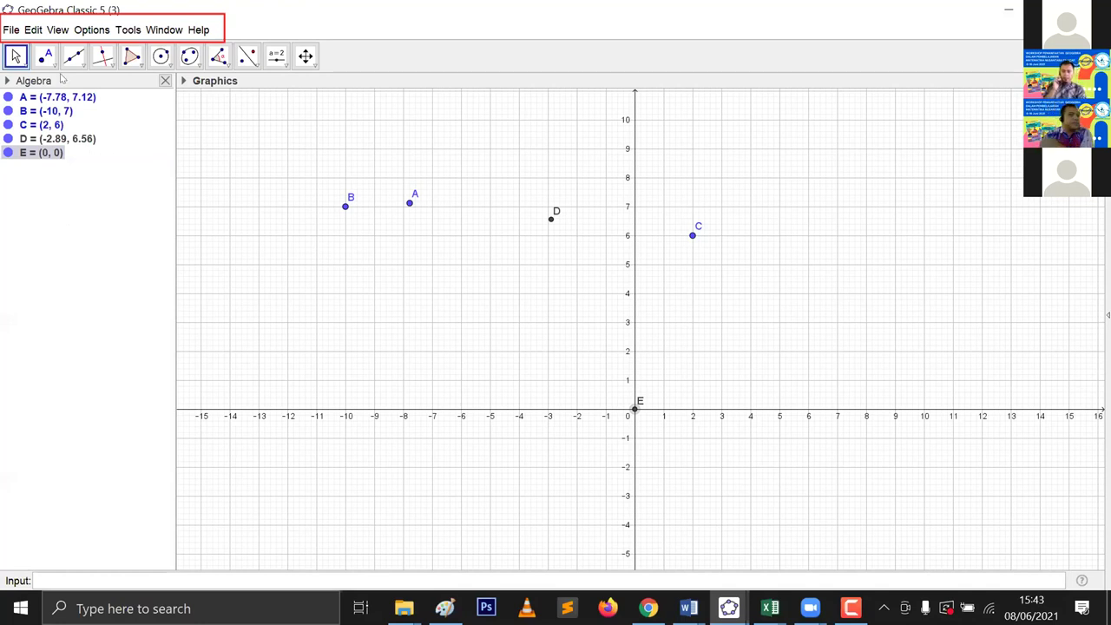
{"action": "left_click", "coordinate": [54, 64]}
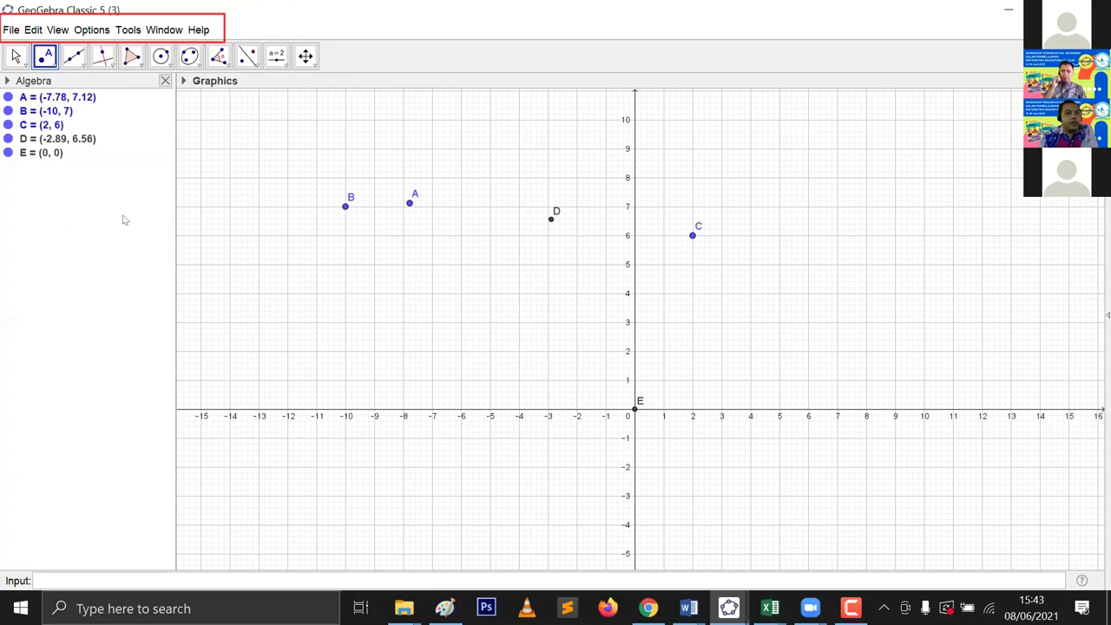
{"action": "key", "text": "ctrl+a"}
{"action": "key", "text": "Delete"}
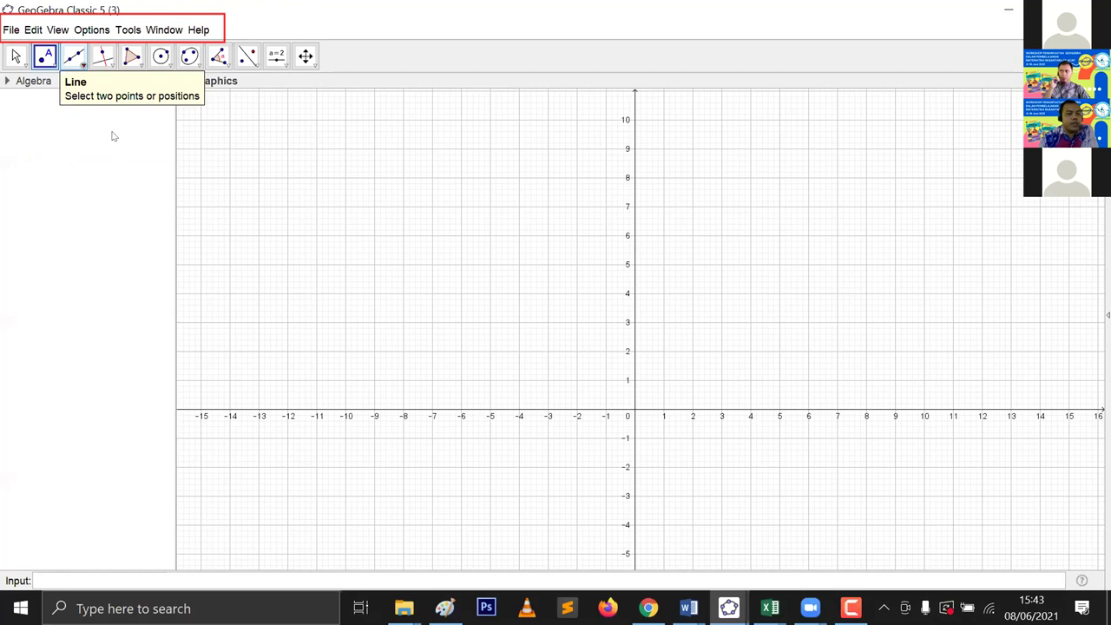
Step: Browse the line tool choices, including Segment and Segment with Given Length, without switching
{"action": "left_click", "coordinate": [74, 57]}
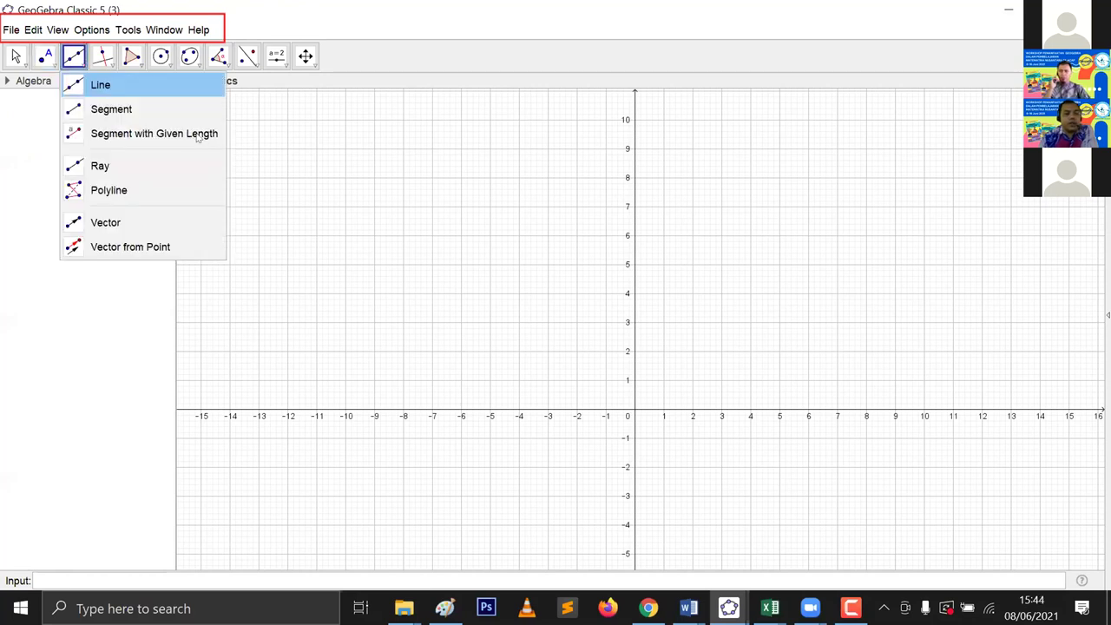
{"action": "key", "text": "Down"}
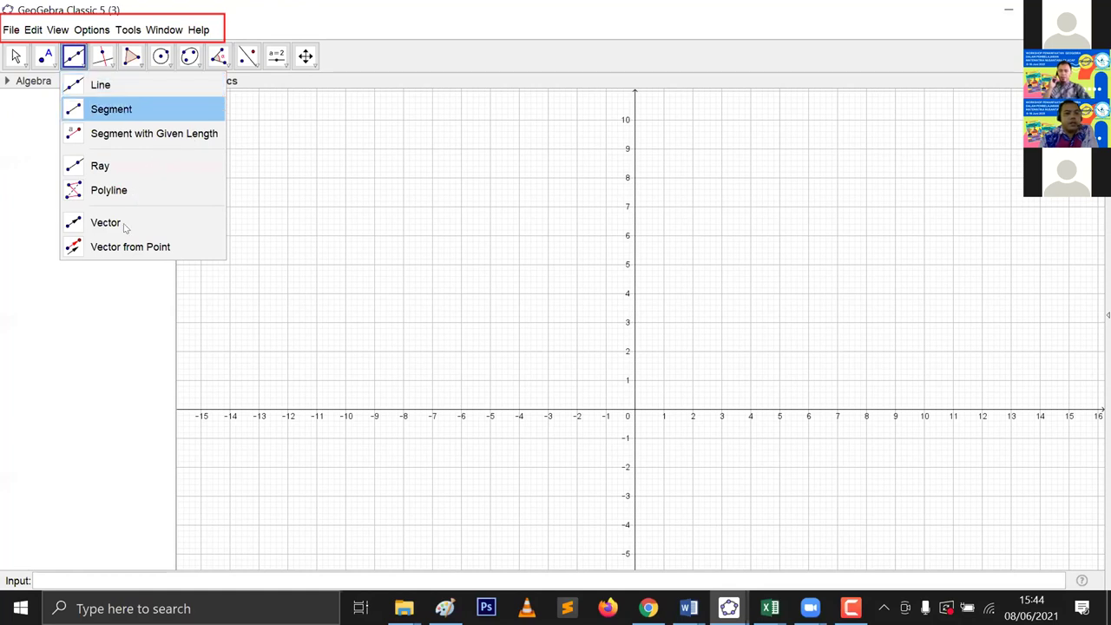
{"action": "key", "text": "Down"}
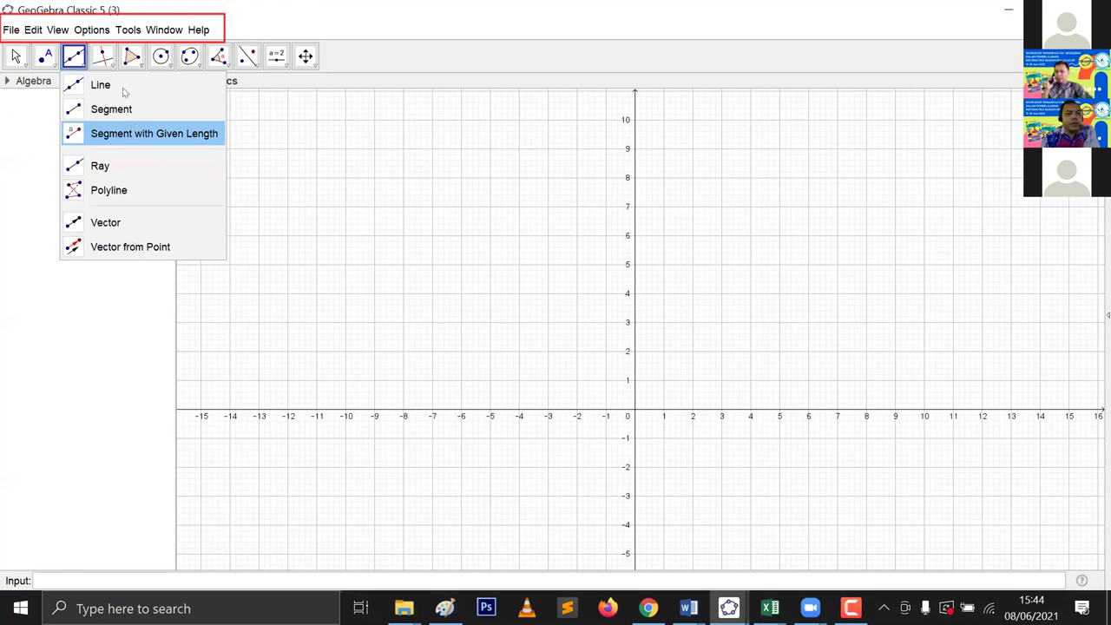
{"action": "key", "text": "Down"}
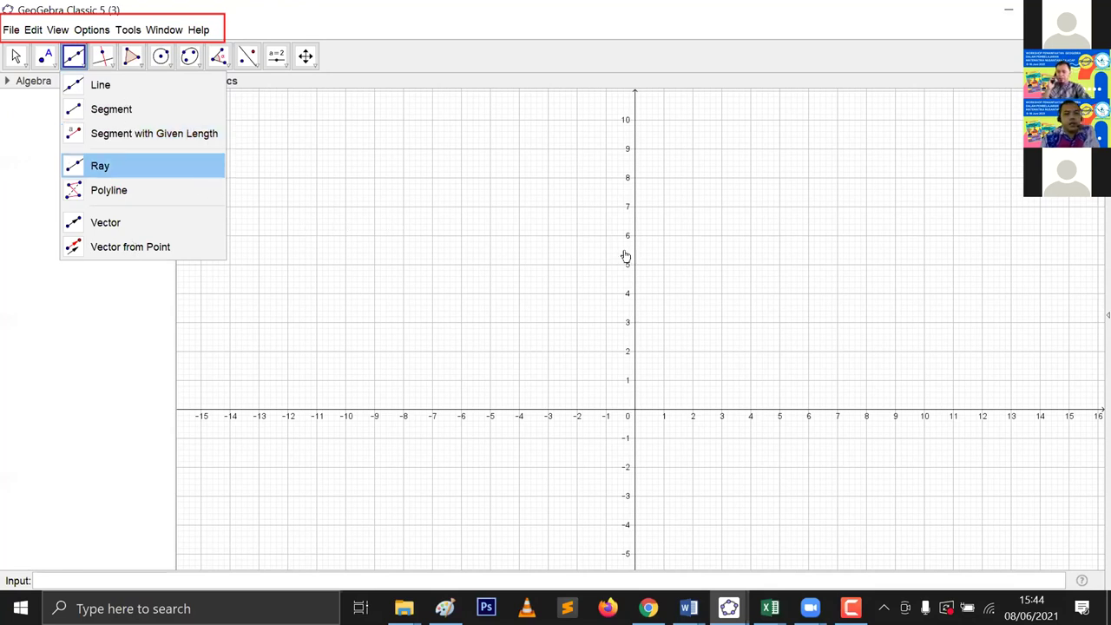
{"action": "key", "text": "Down"}
{"action": "key", "text": "Down"}
{"action": "key", "text": "Down"}
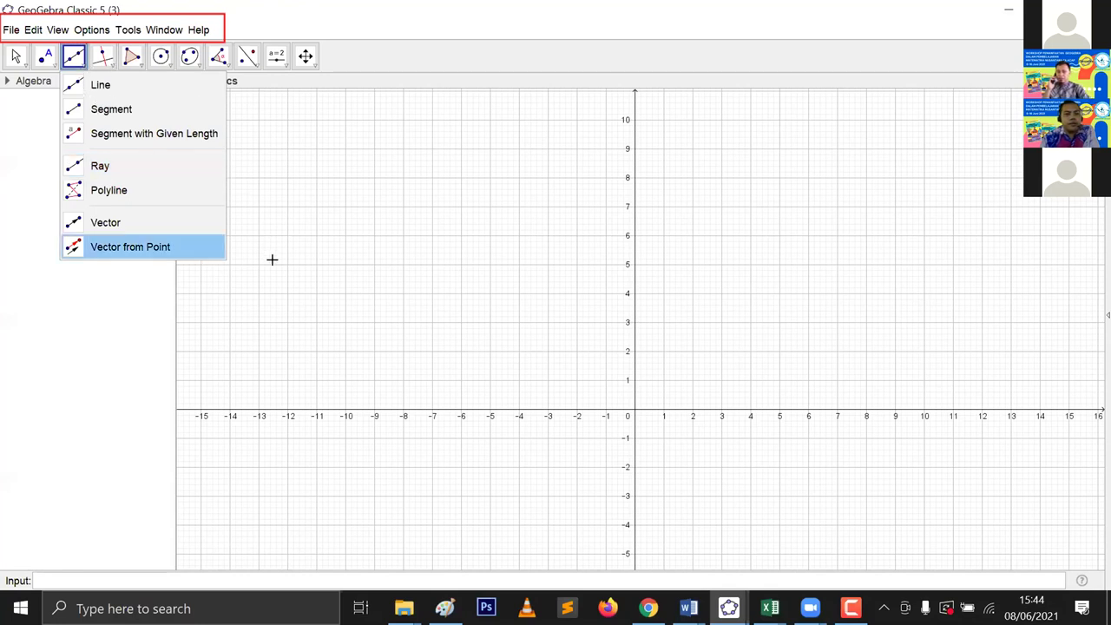
{"action": "key", "text": "Escape"}
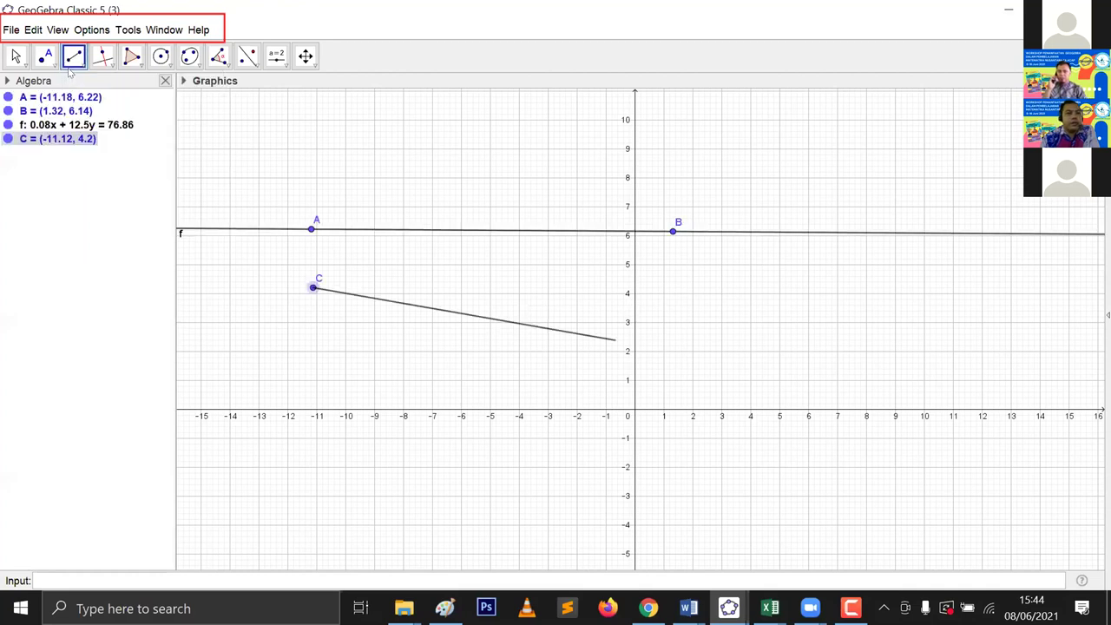
Step: Draw line f, segment g and ray h, then select everything and delete it
{"action": "left_click", "coordinate": [675, 292]}
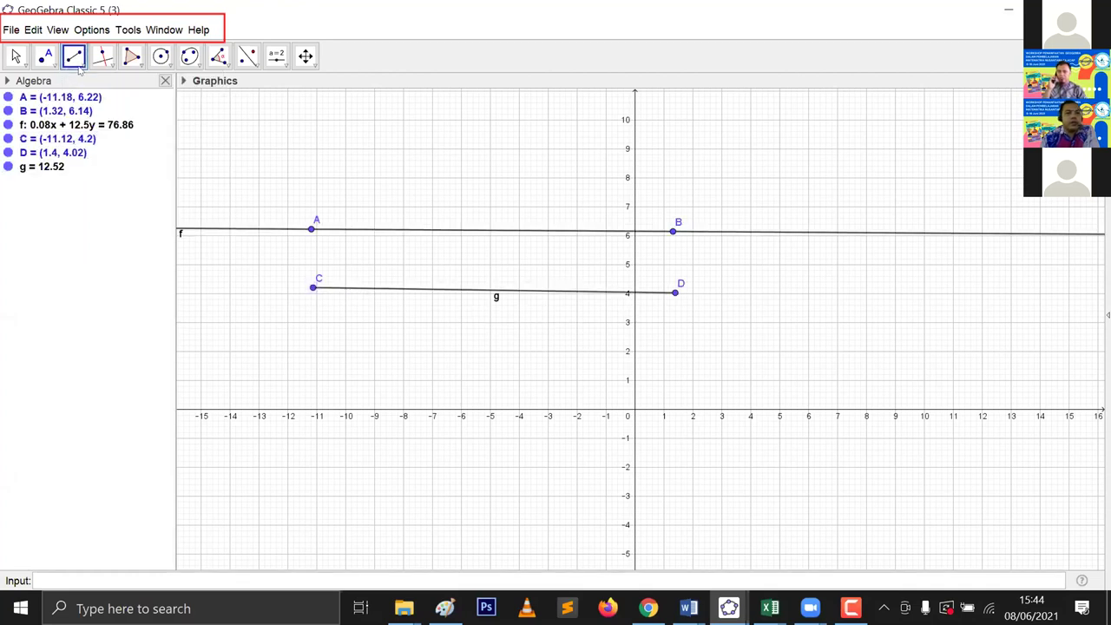
{"action": "left_click", "coordinate": [75, 57]}
{"action": "left_click", "coordinate": [84, 157]}
{"action": "left_click", "coordinate": [312, 326]}
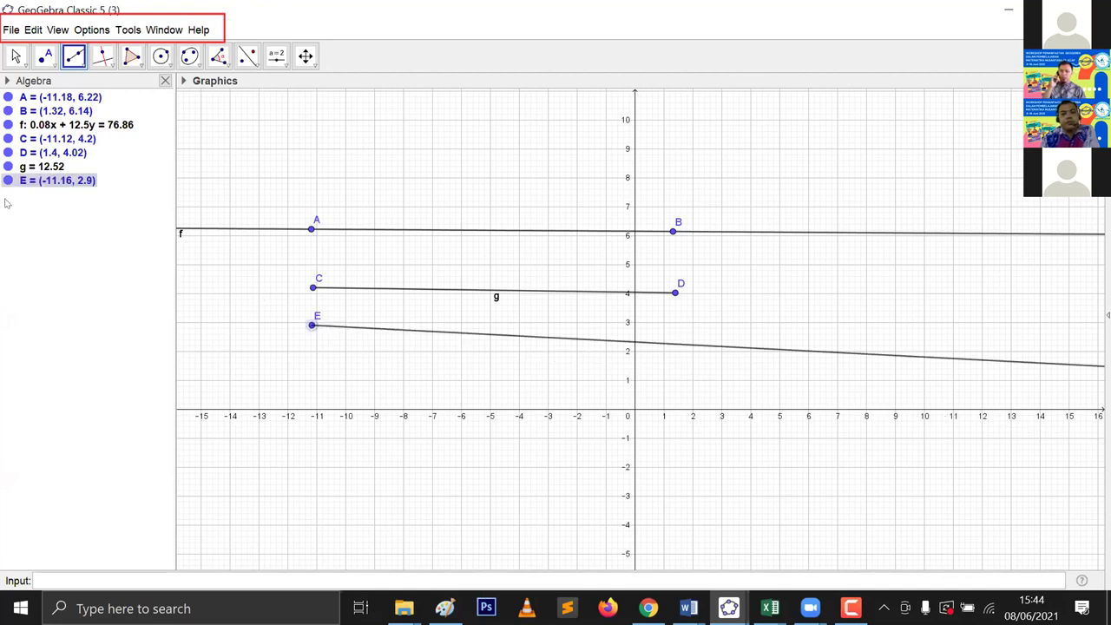
{"action": "left_click", "coordinate": [696, 339]}
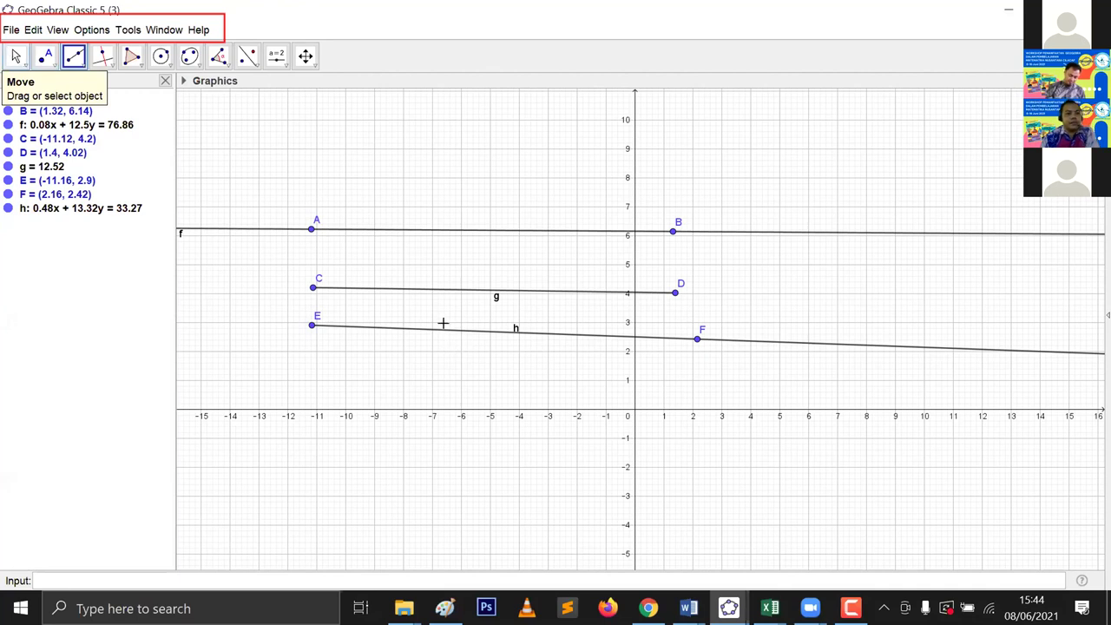
{"action": "key", "text": "ctrl+a"}
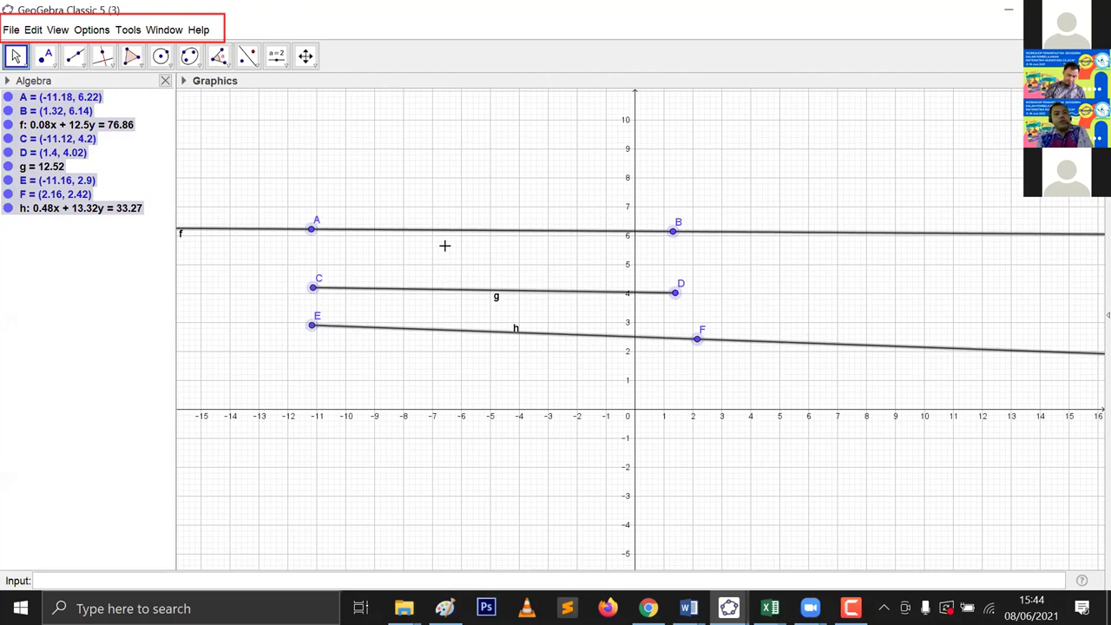
{"action": "key", "text": "Delete"}
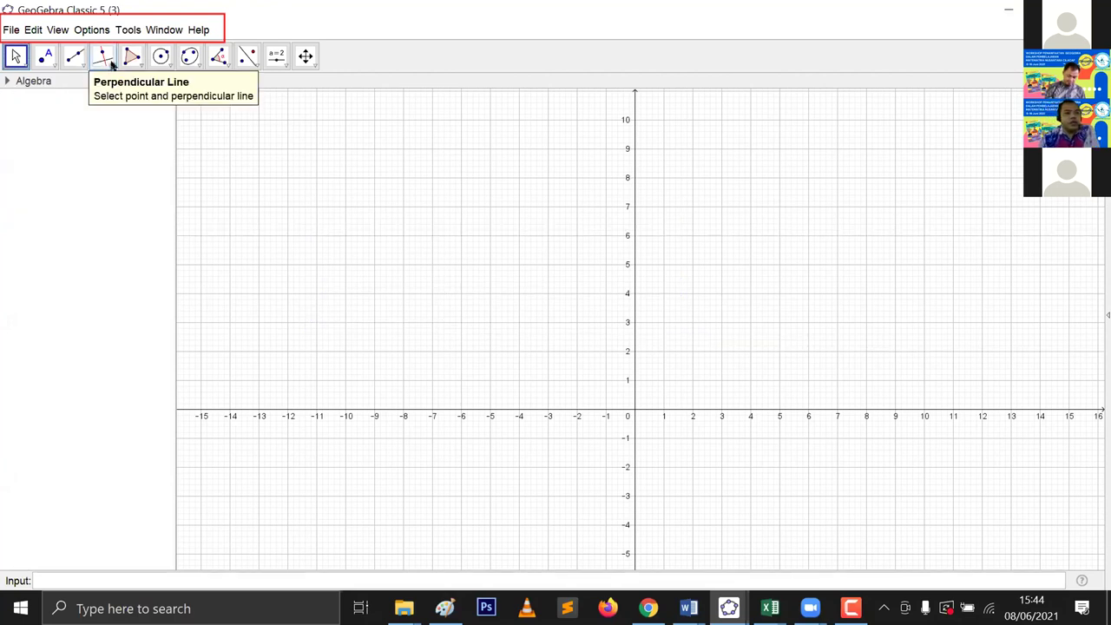
Step: Draw line f (0.2x + 12.04y = 50.15) through new points A and B
{"action": "left_click", "coordinate": [111, 64]}
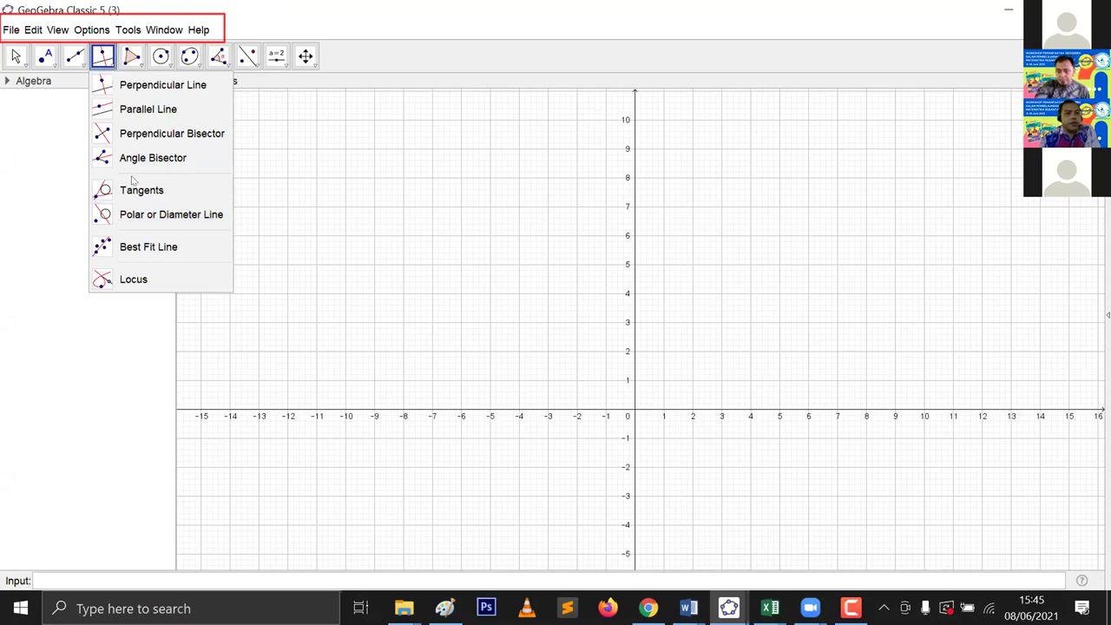
{"action": "key", "text": "Escape"}
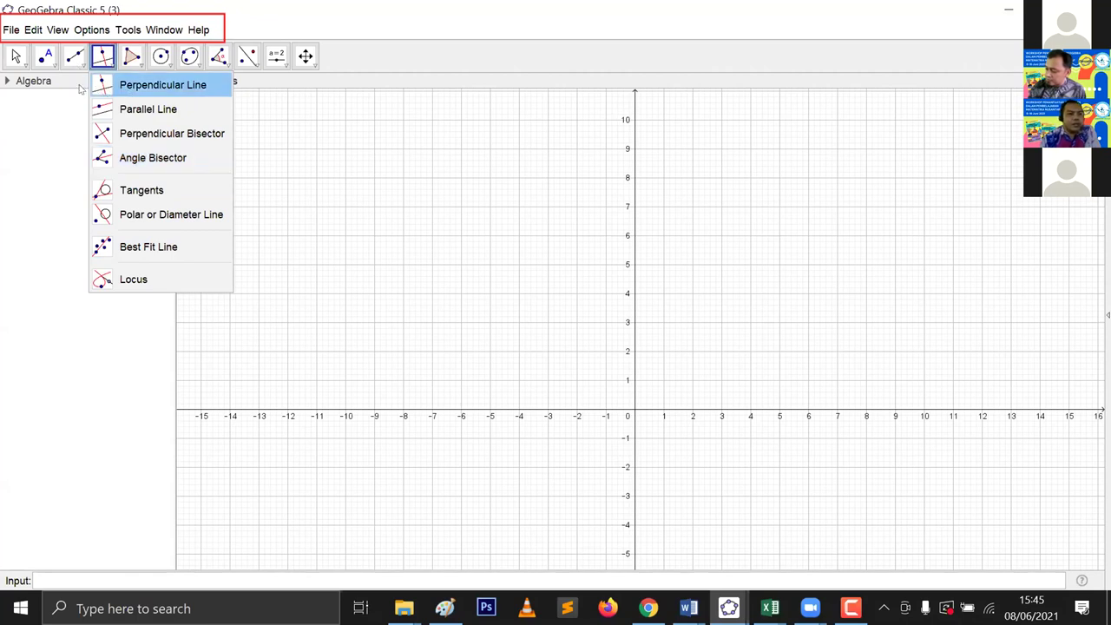
{"action": "left_click", "coordinate": [330, 283]}
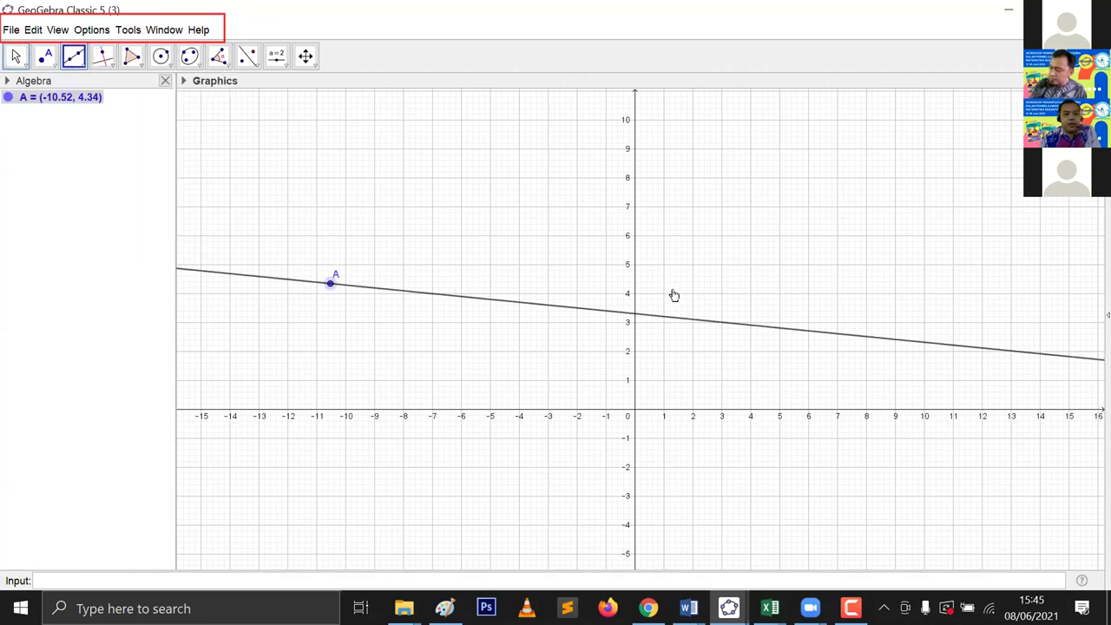
{"action": "left_click", "coordinate": [679, 288]}
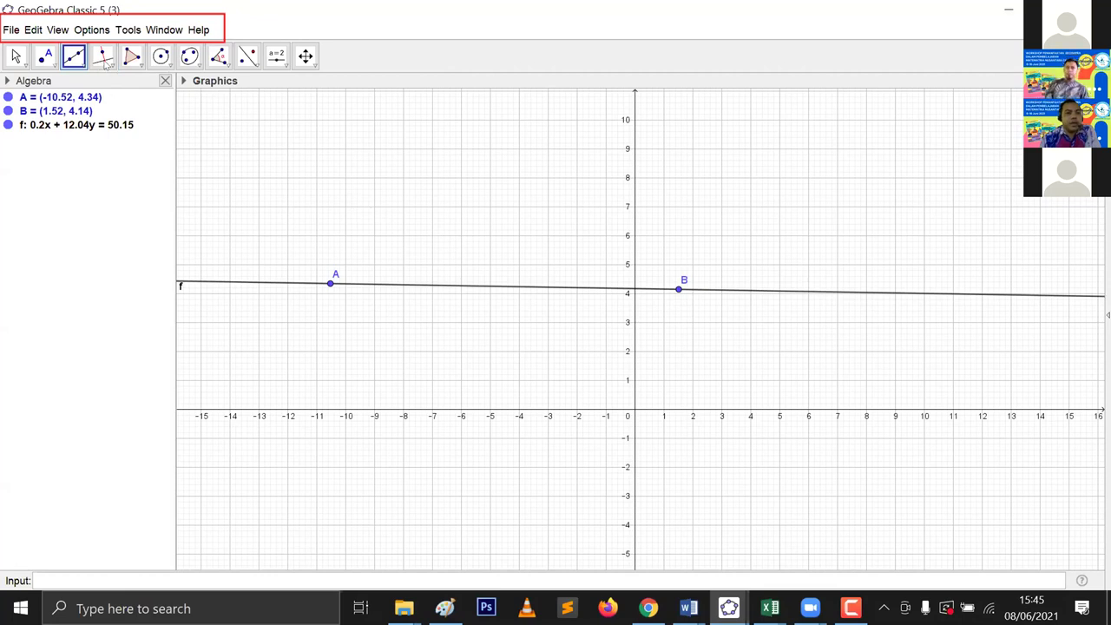
Step: Choose the Parallel Line tool and select line f as the reference
{"action": "left_click", "coordinate": [116, 80]}
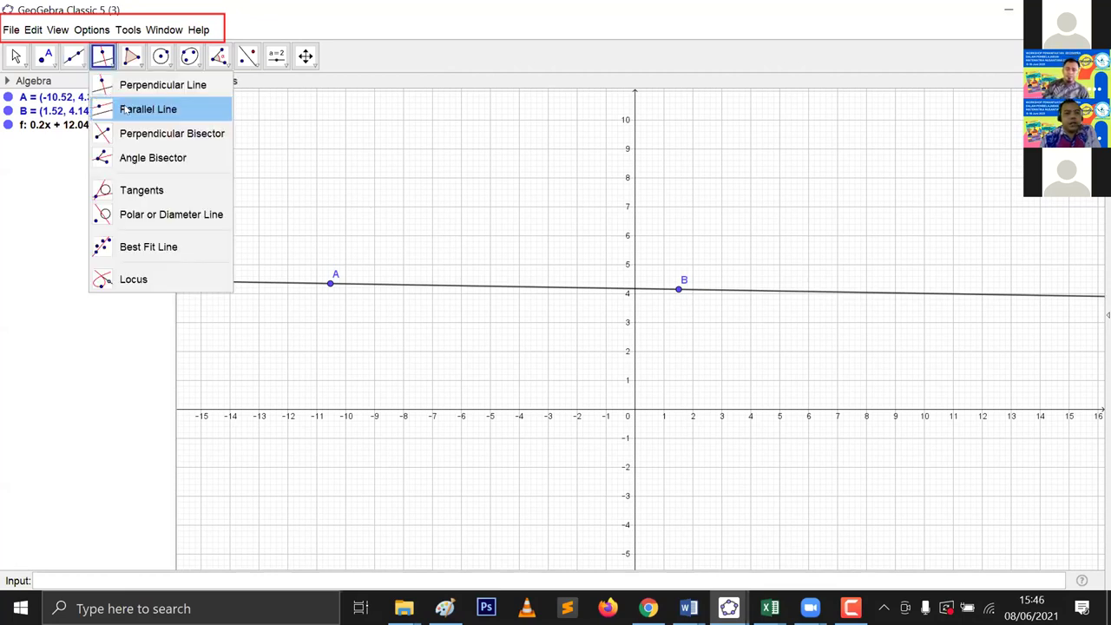
{"action": "left_click", "coordinate": [126, 109]}
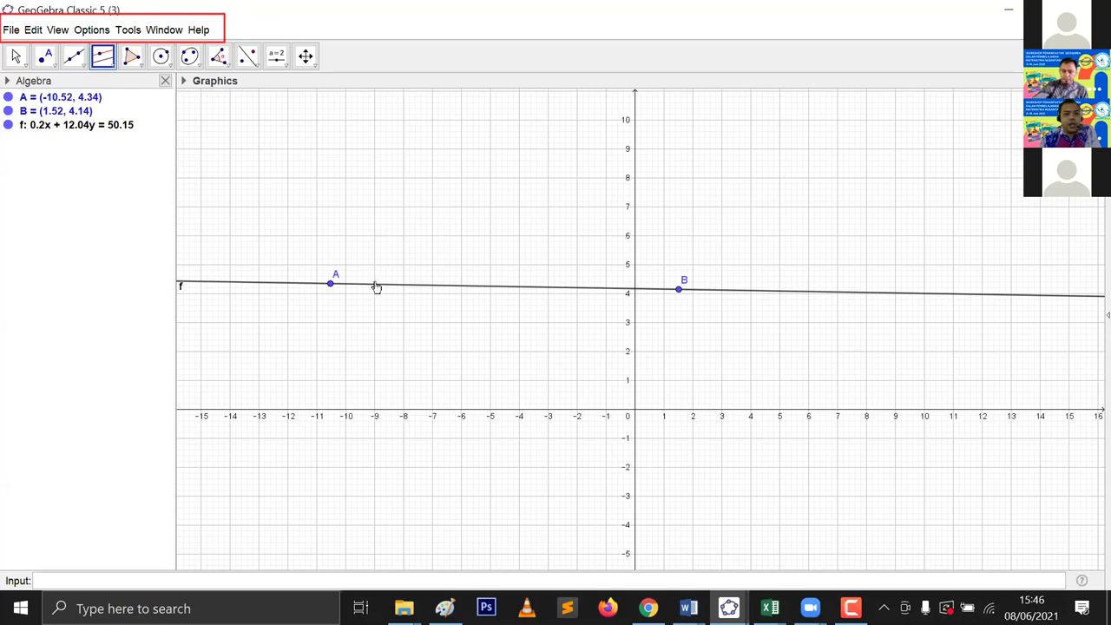
{"action": "left_click", "coordinate": [371, 282]}
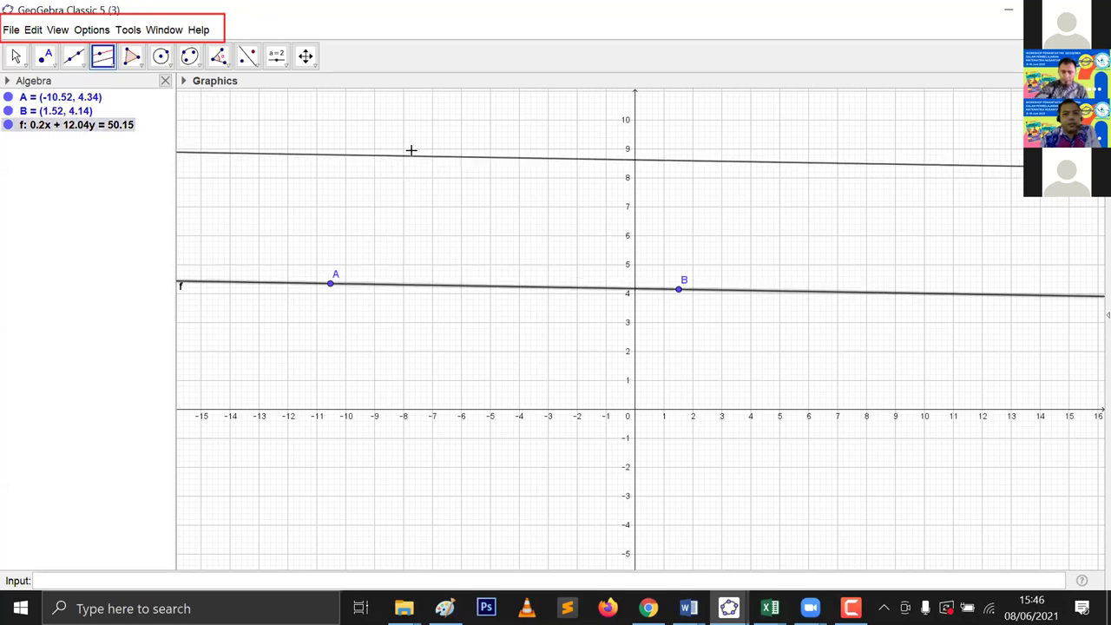
Step: Place parallel line g through point C and add free points D and E
{"action": "left_click", "coordinate": [450, 359]}
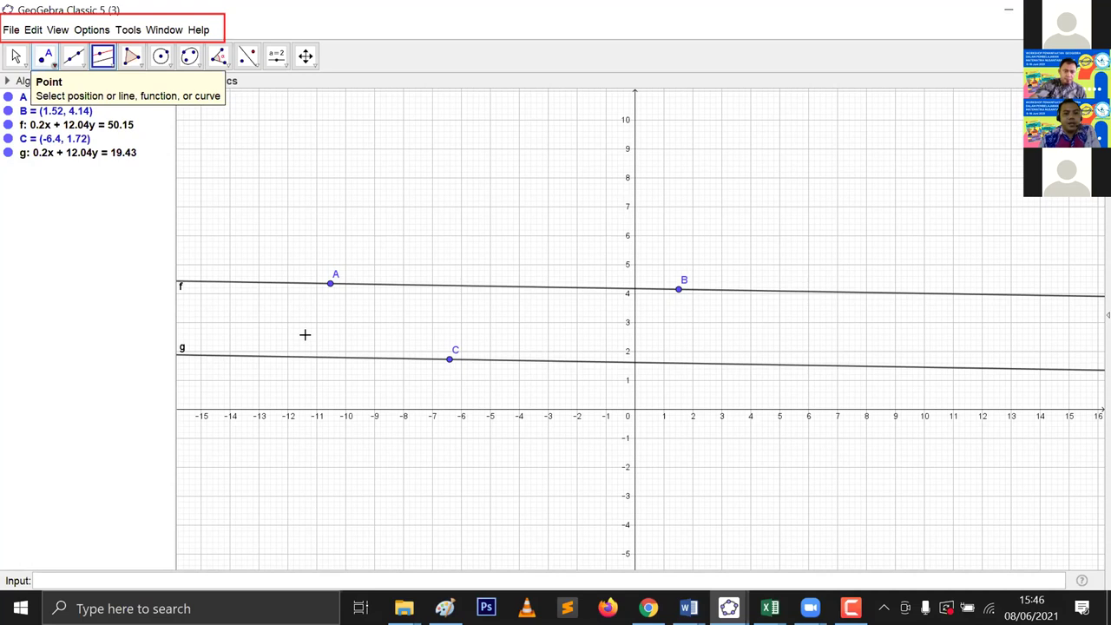
{"action": "left_click", "coordinate": [330, 342]}
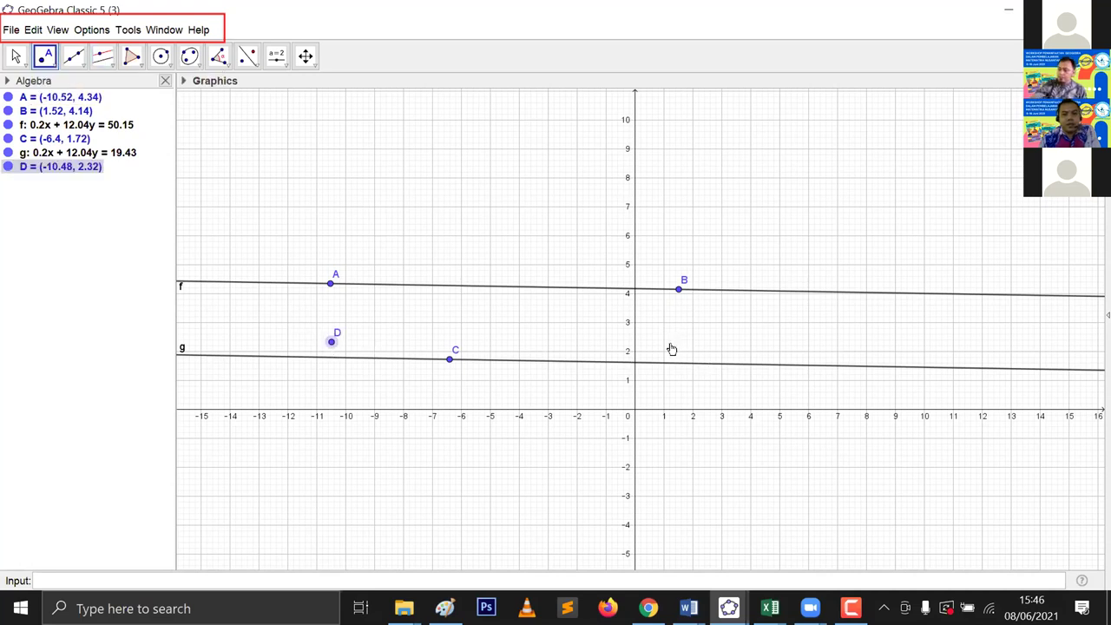
{"action": "left_click", "coordinate": [673, 343]}
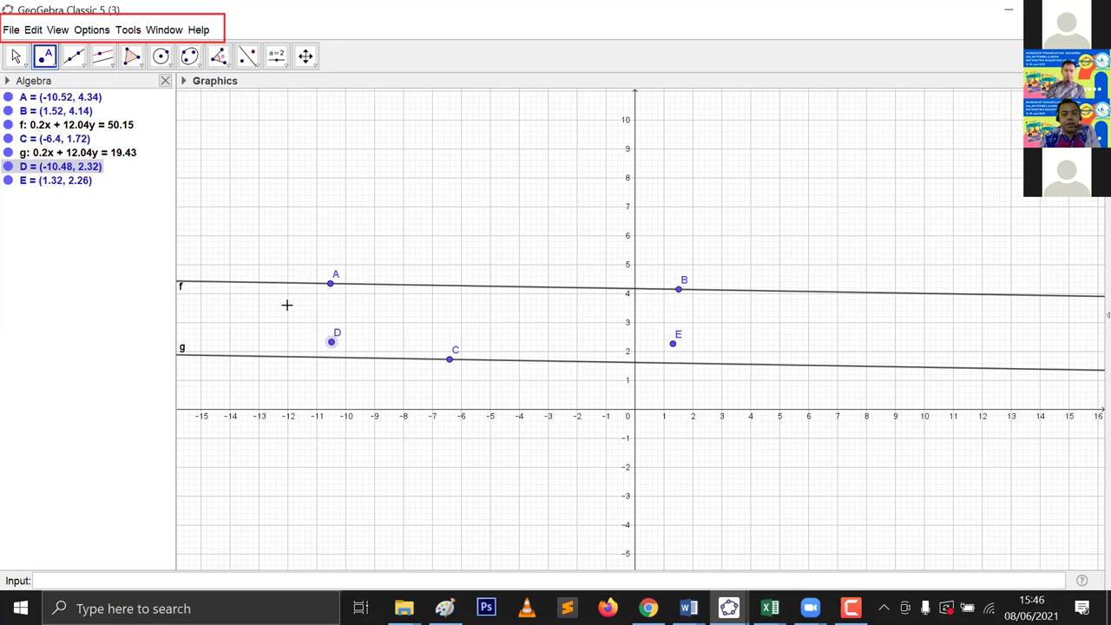
Step: Undo points D and E, then select all and delete the whole construction
{"action": "left_click", "coordinate": [74, 56]}
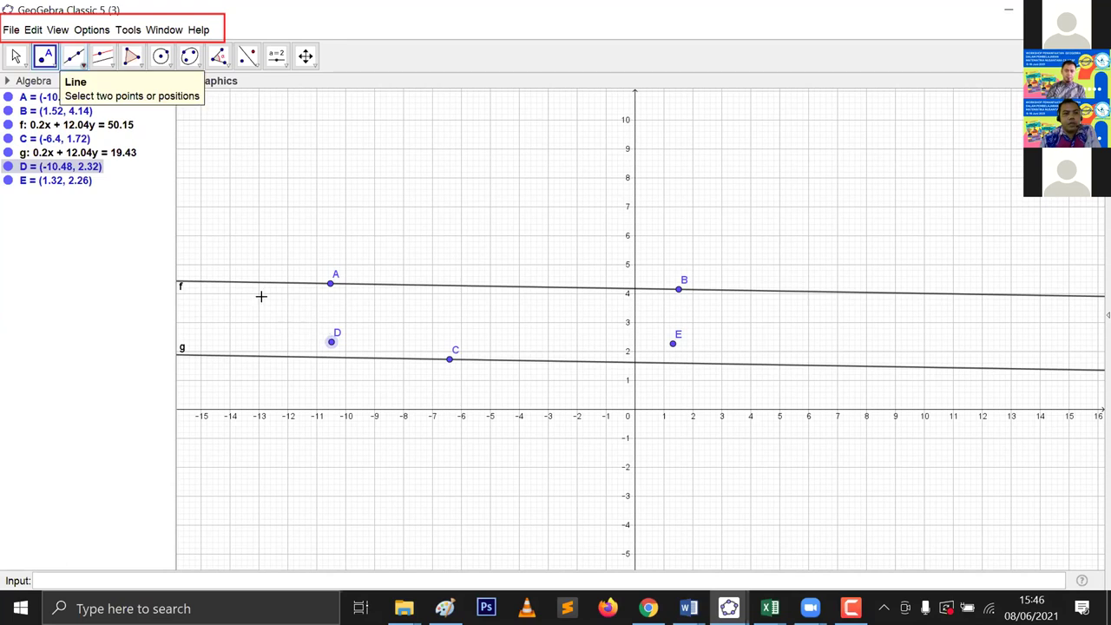
{"action": "key", "text": "ctrl+z"}
{"action": "key", "text": "ctrl+z"}
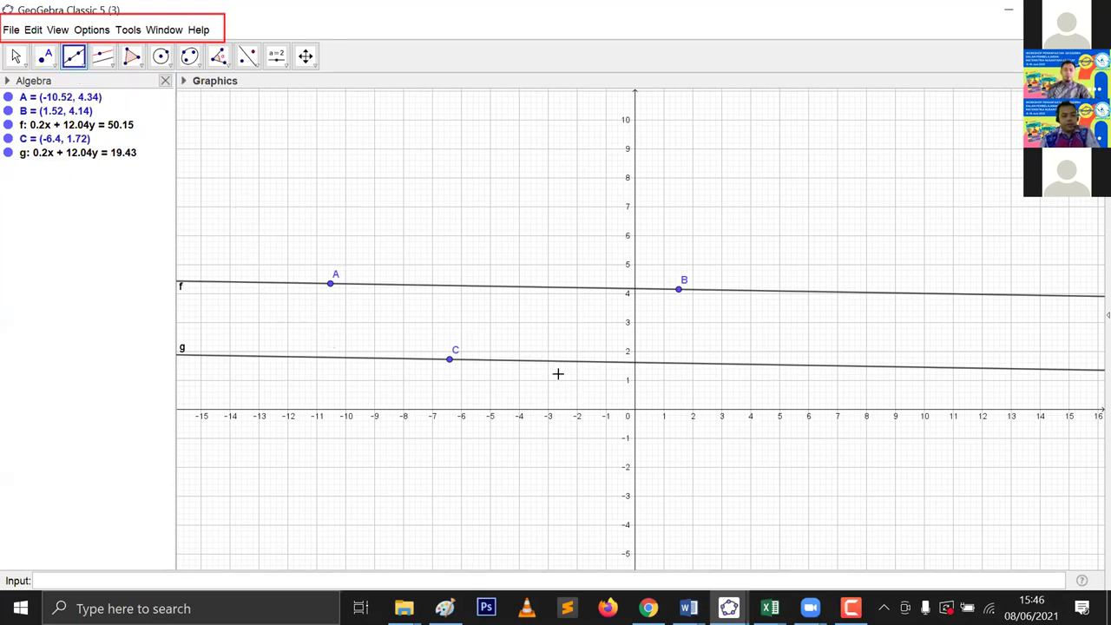
{"action": "key", "text": "ctrl+a"}
{"action": "key", "text": "Delete"}
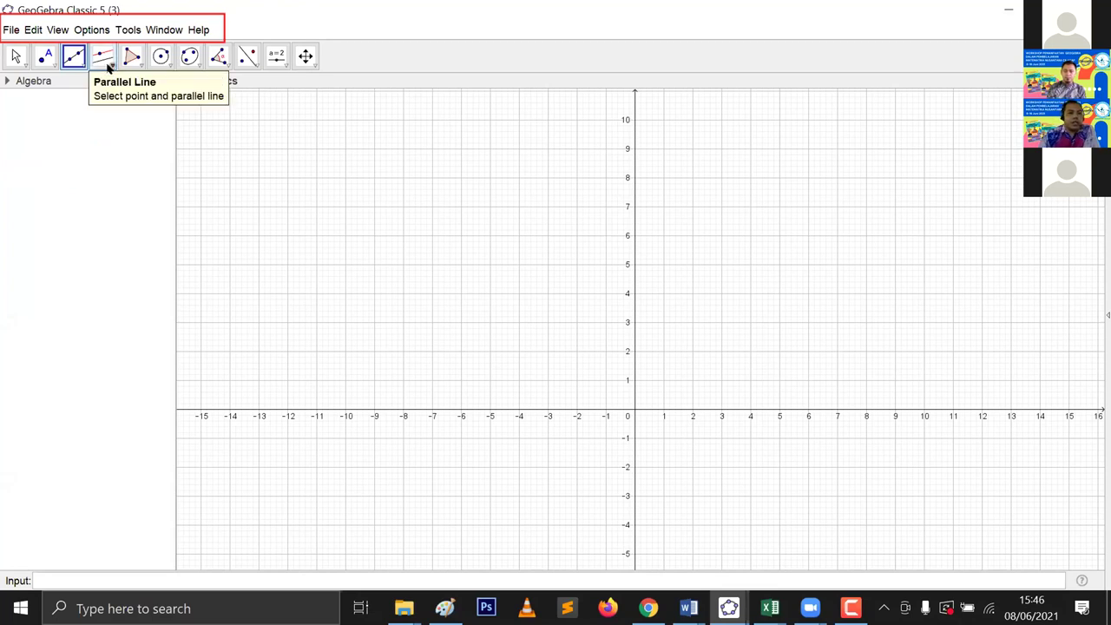
Step: Toggle the special line tools list, then reveal the Polygon, Regular, Rigid and Vector Polygon choices
{"action": "left_click_drag", "start_coordinate": [108, 68], "coordinate": [124, 126]}
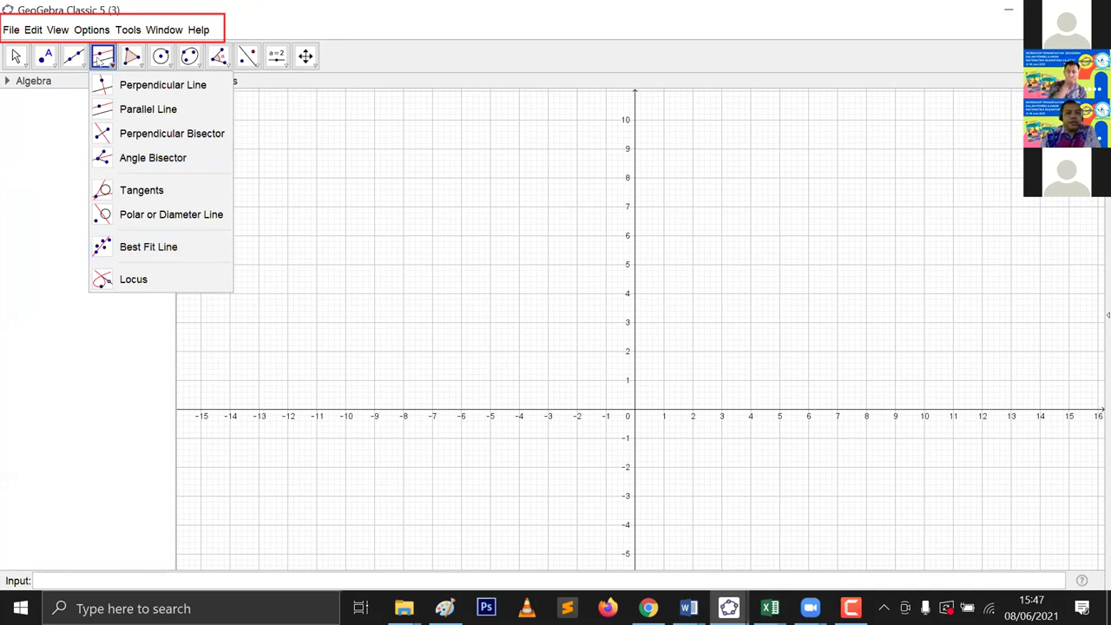
{"action": "left_click", "coordinate": [115, 54]}
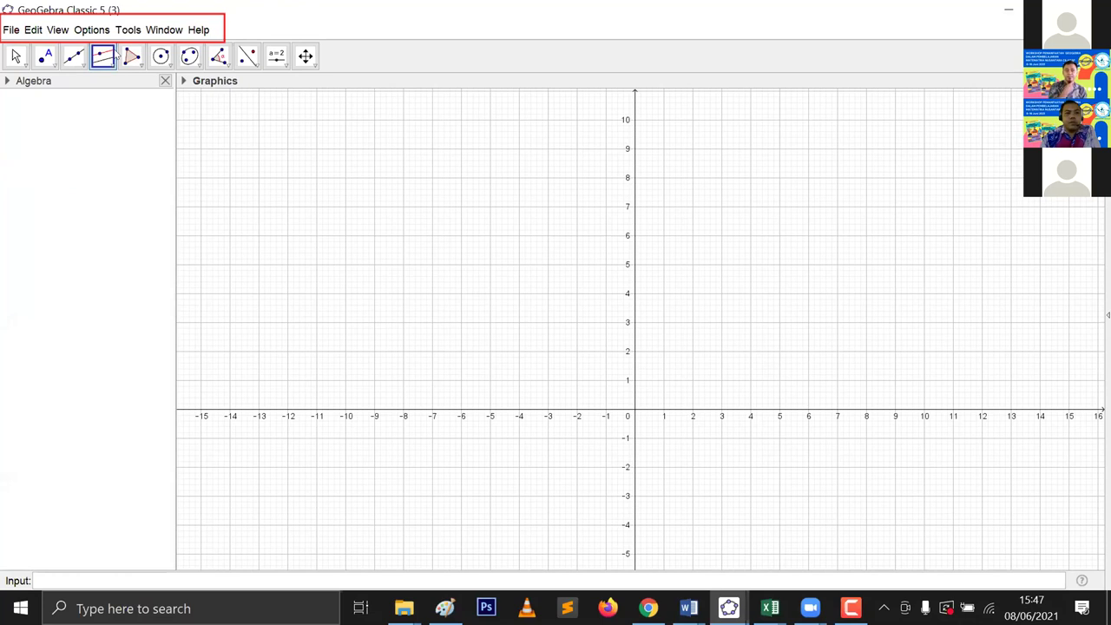
{"action": "left_click", "coordinate": [117, 55]}
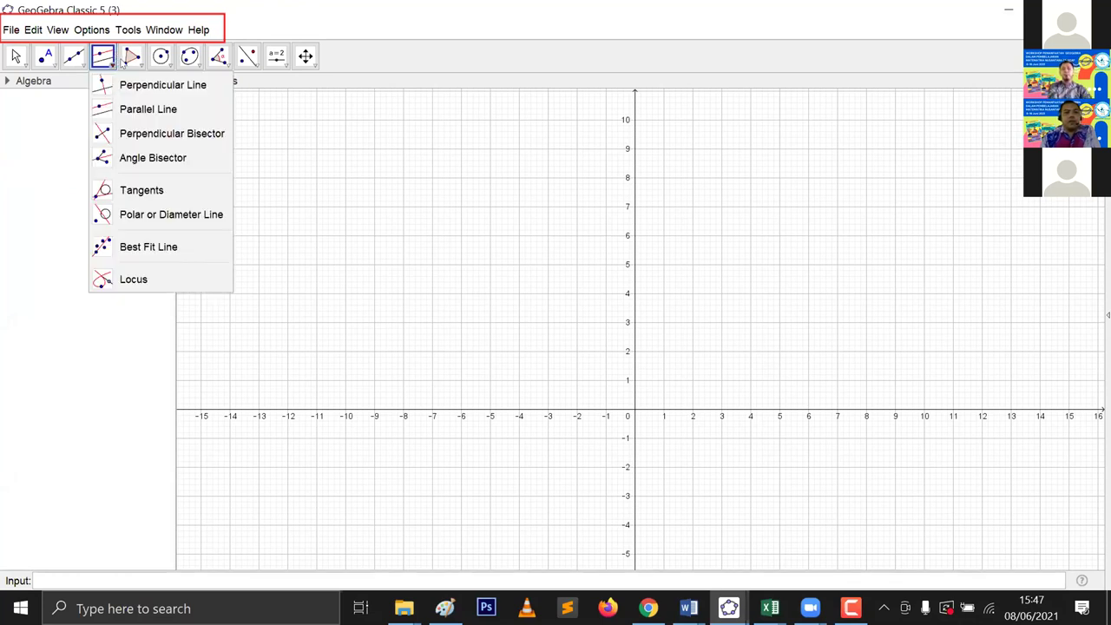
{"action": "mouse_move", "coordinate": [127, 63]}
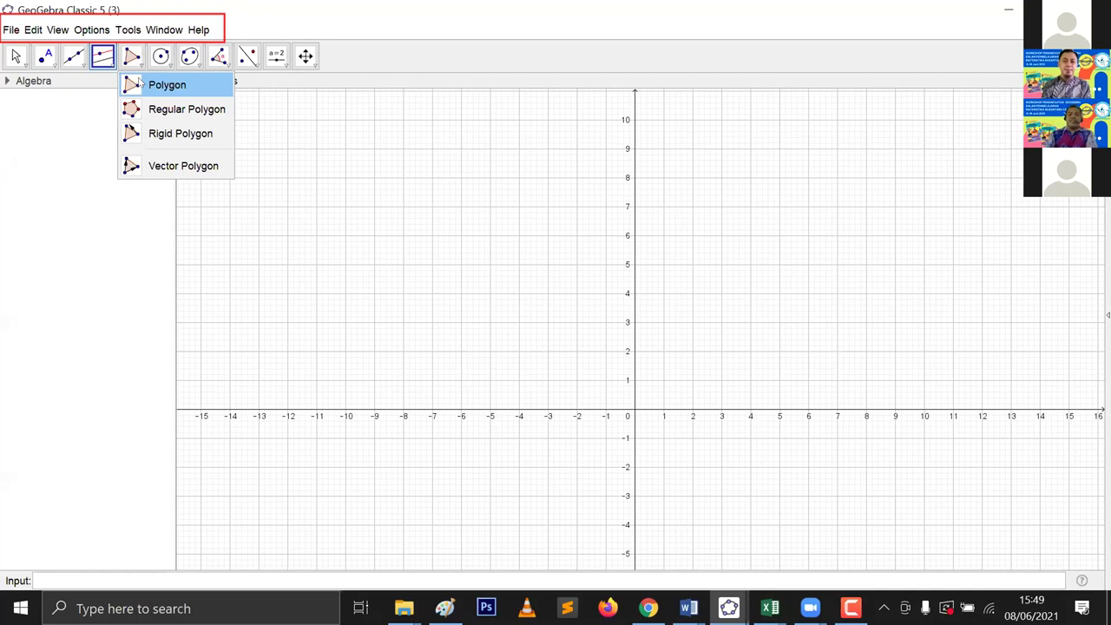
Step: Show the Polygon tool's modes: Polygon, Regular Polygon, Rigid Polygon and Vector Polygon
{"action": "mouse_move", "coordinate": [45, 57]}
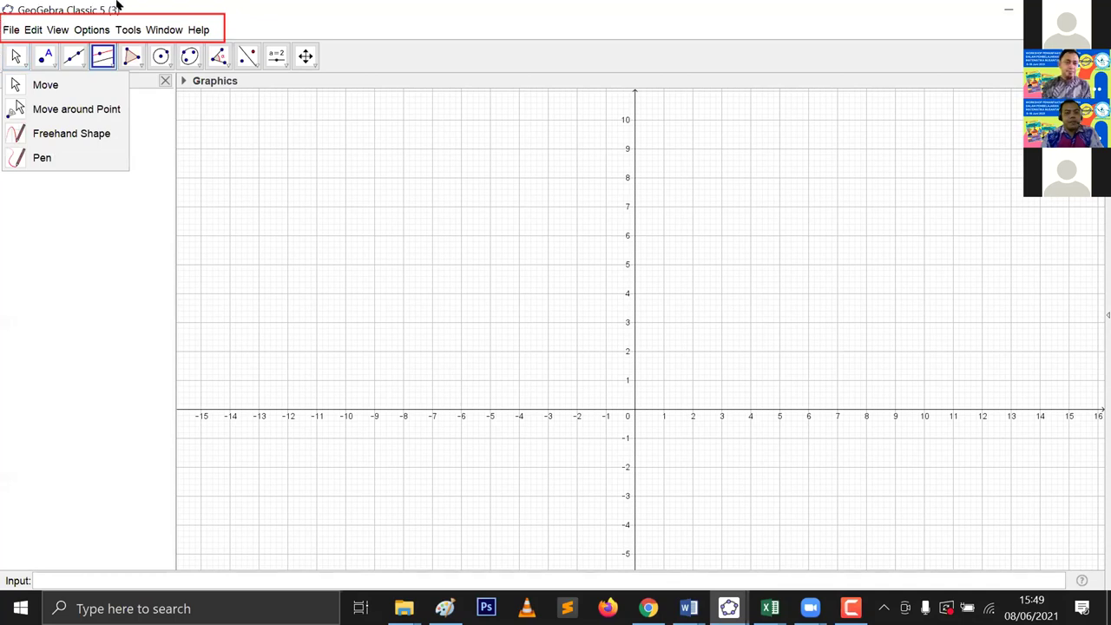
{"action": "mouse_move", "coordinate": [218, 62]}
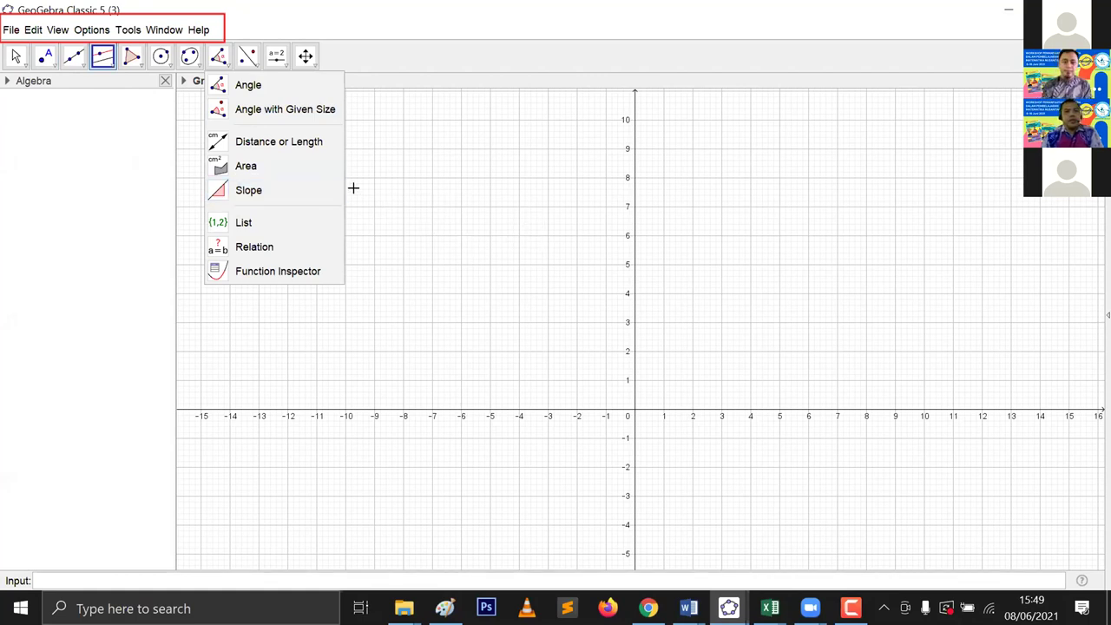
{"action": "mouse_move", "coordinate": [132, 64]}
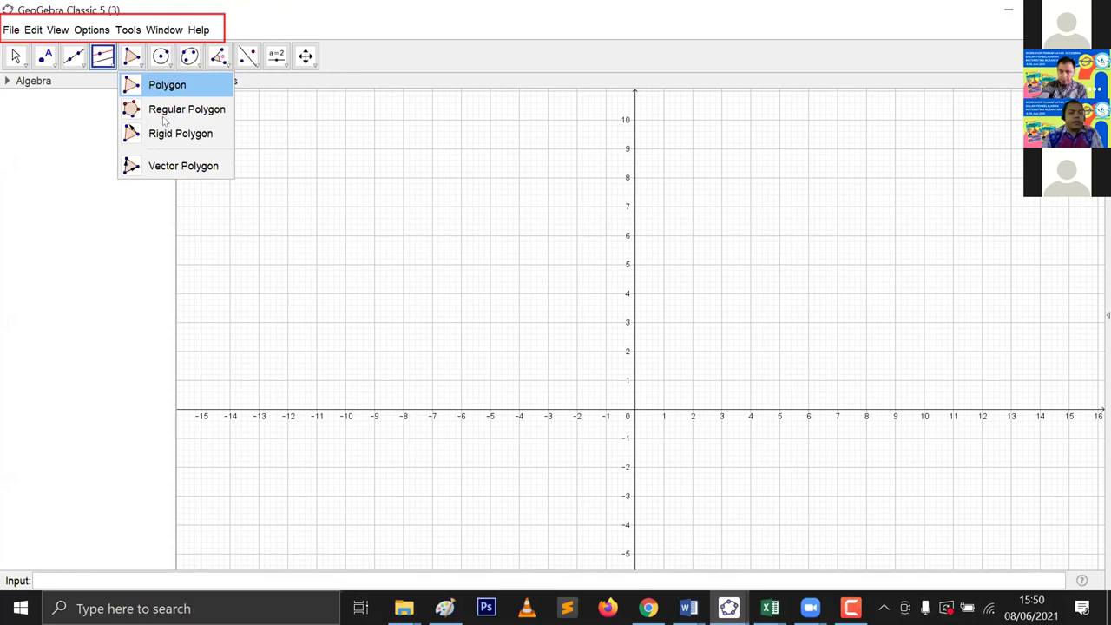
Step: Draw triangle ABC with the Polygon tool
{"action": "left_click", "coordinate": [149, 84]}
{"action": "left_click", "coordinate": [279, 220]}
{"action": "left_click", "coordinate": [455, 196]}
{"action": "left_click", "coordinate": [479, 268]}
{"action": "left_click", "coordinate": [279, 219]}
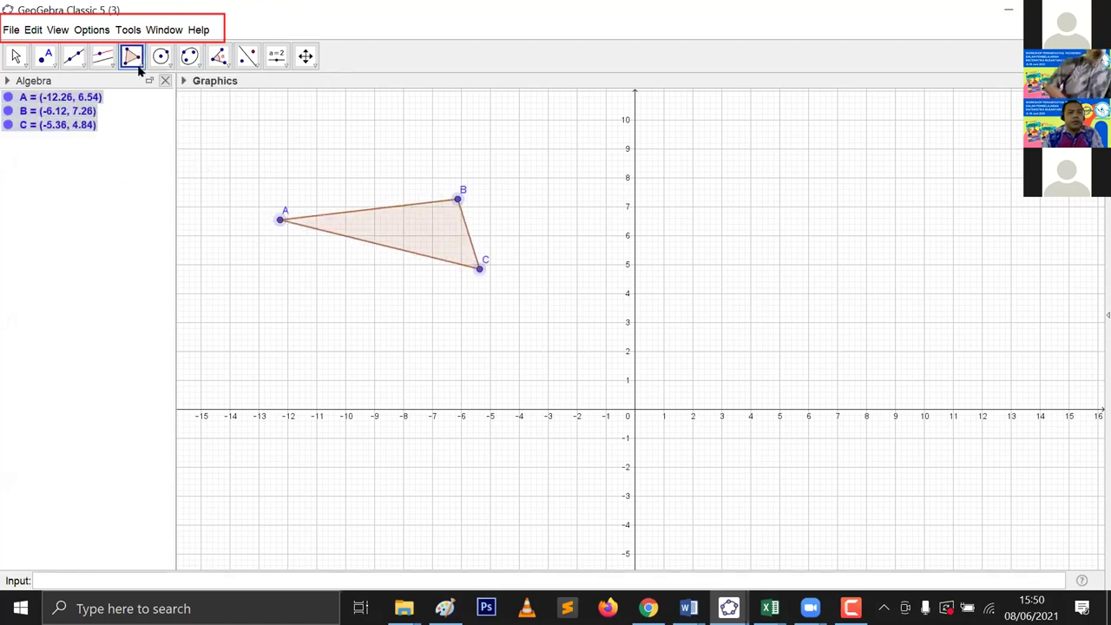
Step: Build a 6-vertex regular hexagon poly1 on points D and E, then zoom out to show it
{"action": "left_click", "coordinate": [144, 66]}
{"action": "left_click", "coordinate": [176, 107]}
{"action": "left_click", "coordinate": [670, 238]}
{"action": "left_click", "coordinate": [823, 238]}
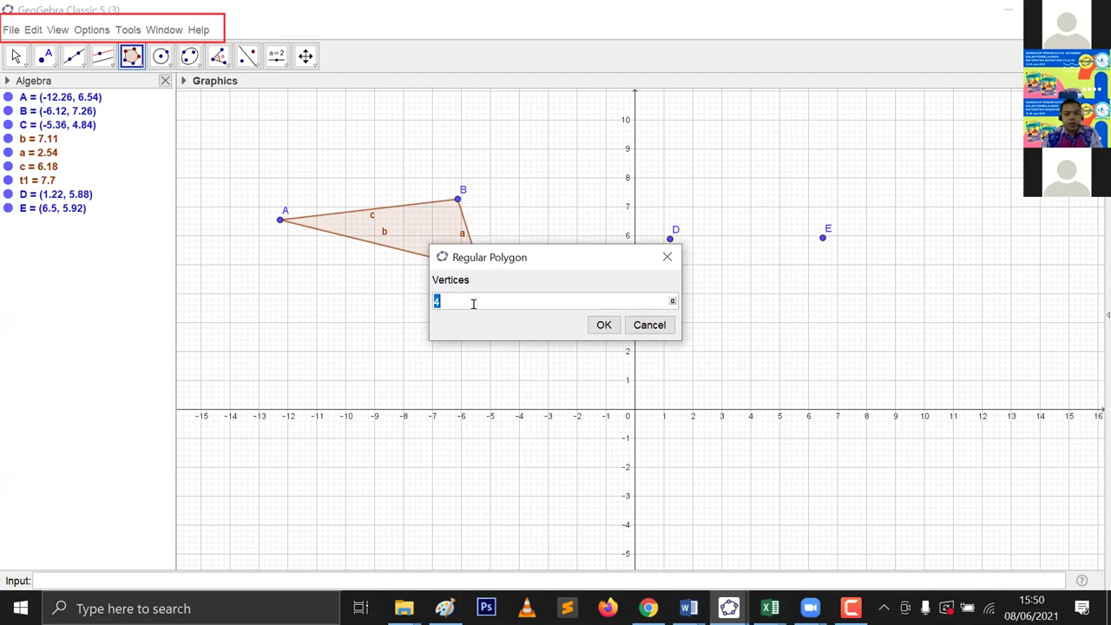
{"action": "type", "text": "6"}
{"action": "left_click", "coordinate": [602, 325]}
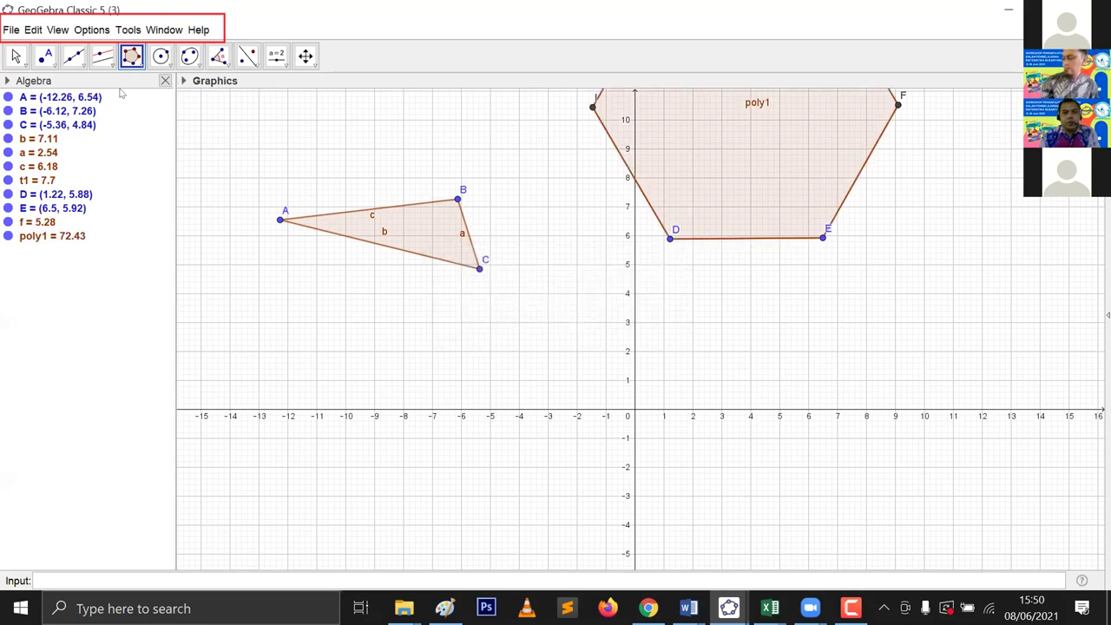
{"action": "key", "text": "ctrl+plus"}
{"action": "key", "text": "Escape"}
{"action": "key", "text": "ctrl+minus"}
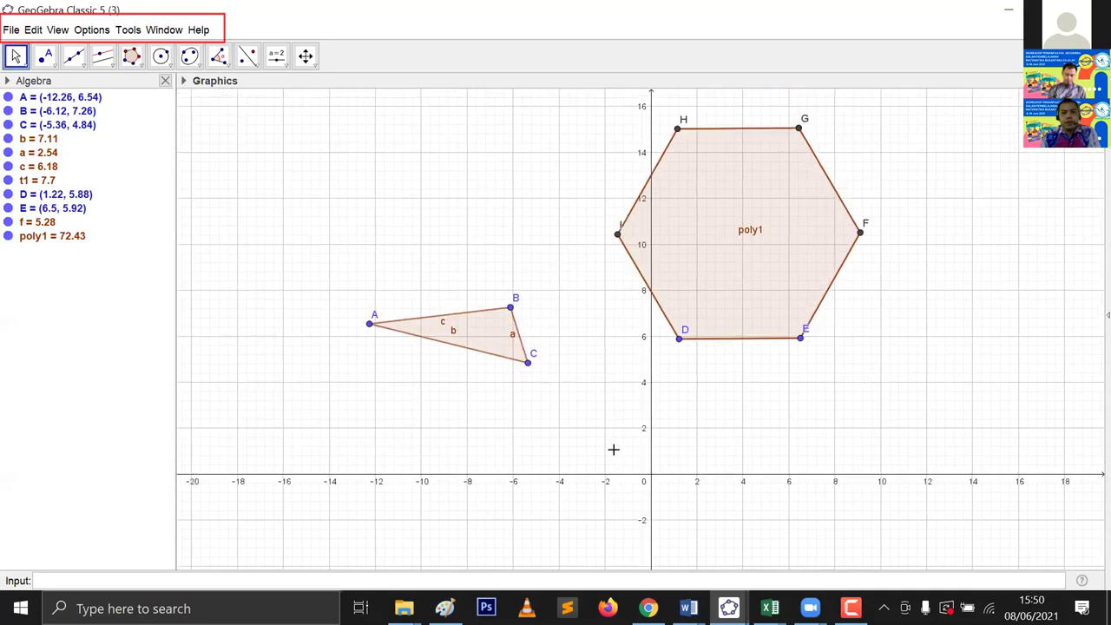
Step: Move triangle ABC and drag its vertices A, B and C to reshape it
{"action": "left_click_drag", "start_coordinate": [613, 448], "coordinate": [627, 449]}
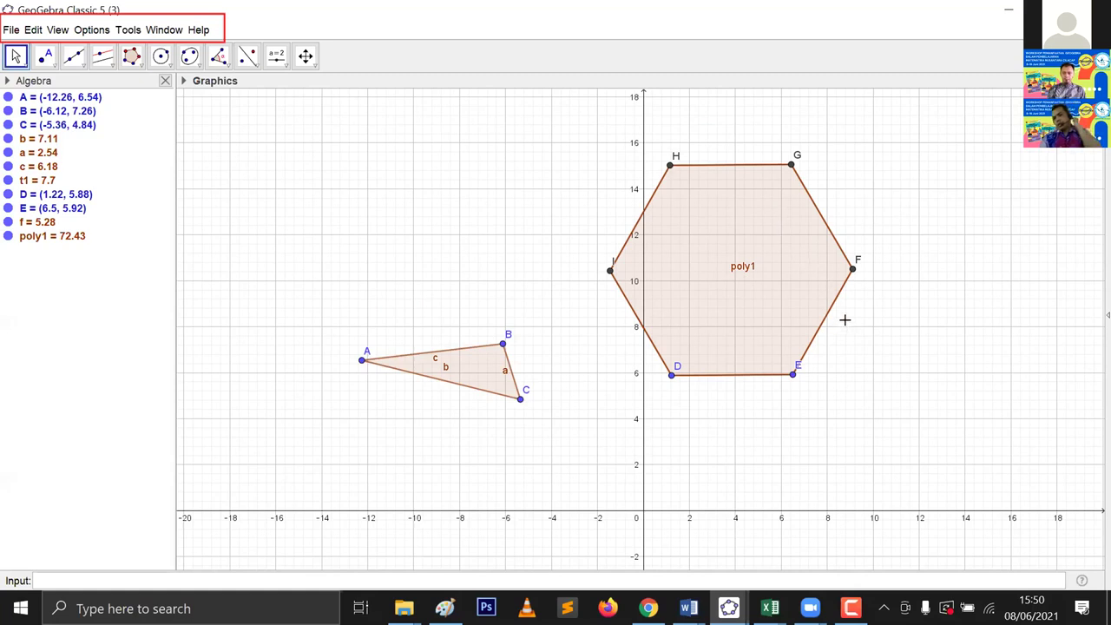
{"action": "left_click_drag", "start_coordinate": [492, 359], "coordinate": [352, 220]}
{"action": "left_click_drag", "start_coordinate": [669, 317], "coordinate": [586, 313]}
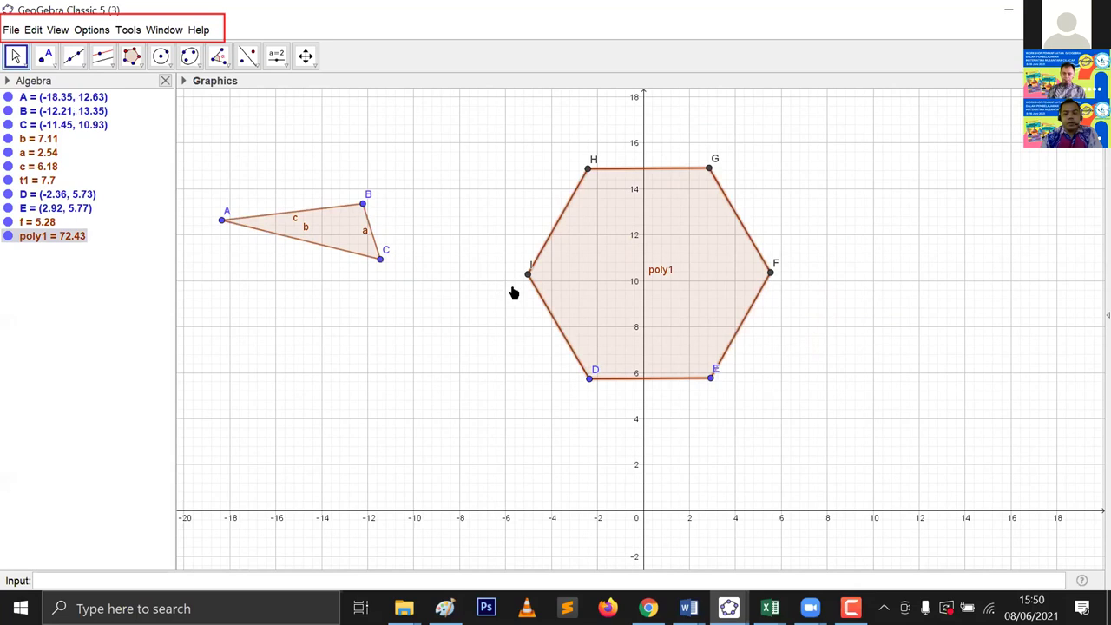
{"action": "key", "text": "ctrl+z"}
{"action": "left_click_drag", "start_coordinate": [326, 236], "coordinate": [417, 266]}
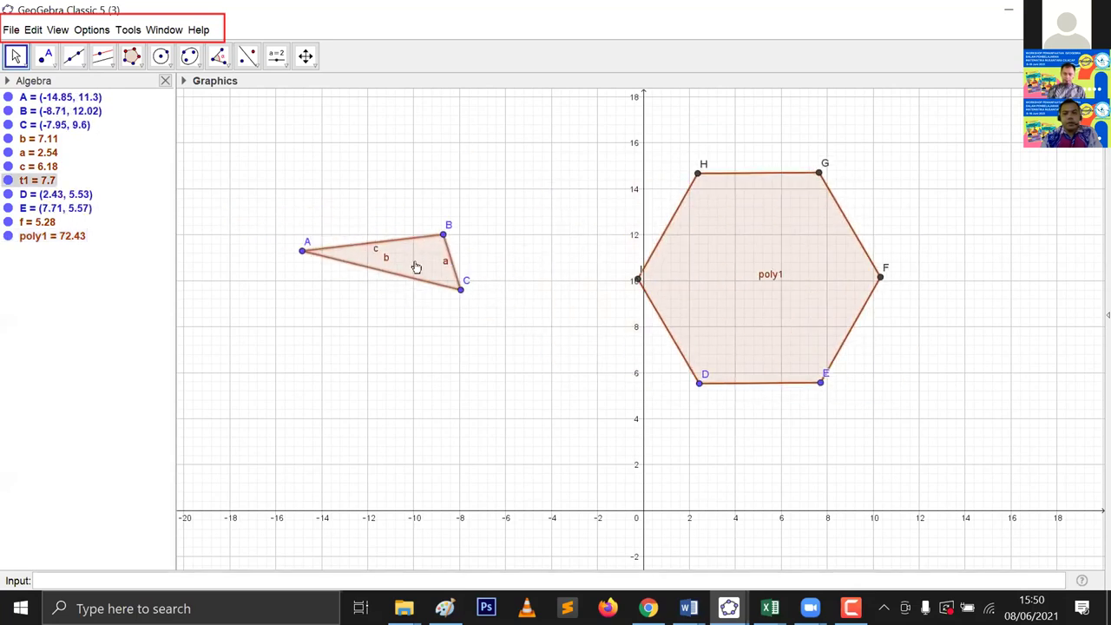
{"action": "left_click_drag", "start_coordinate": [478, 298], "coordinate": [438, 355]}
{"action": "left_click_drag", "start_coordinate": [362, 398], "coordinate": [269, 402]}
{"action": "left_click_drag", "start_coordinate": [316, 259], "coordinate": [480, 179]}
{"action": "left_click_drag", "start_coordinate": [466, 240], "coordinate": [474, 440]}
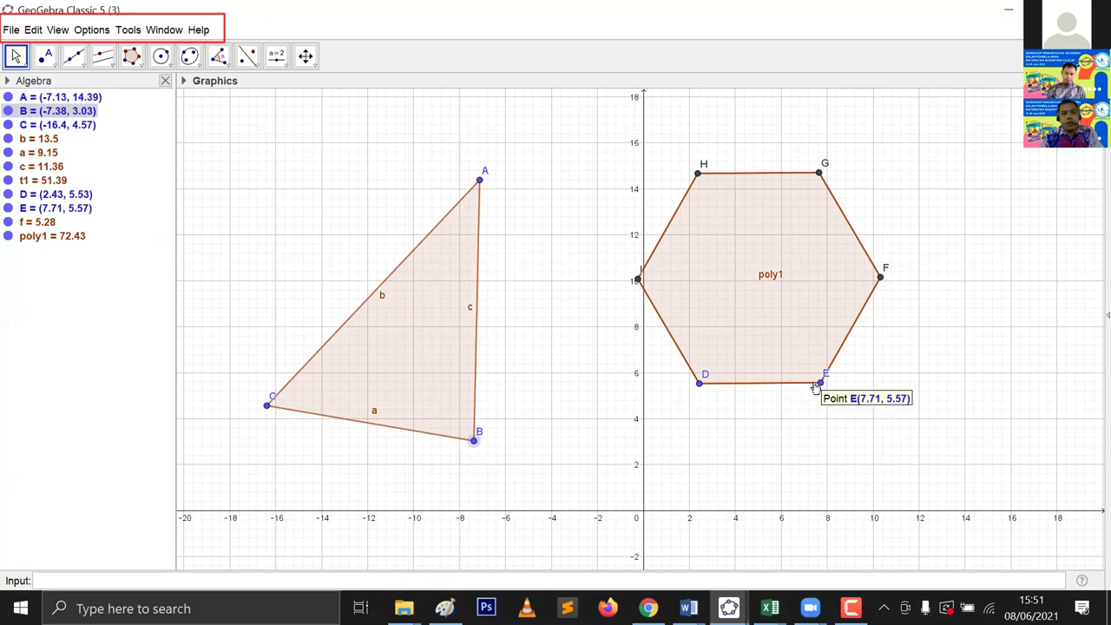
Step: Resize hexagon poly1 through vertex E to area 20.88, and reposition triangle vertex B
{"action": "left_click_drag", "start_coordinate": [771, 281], "coordinate": [774, 307]}
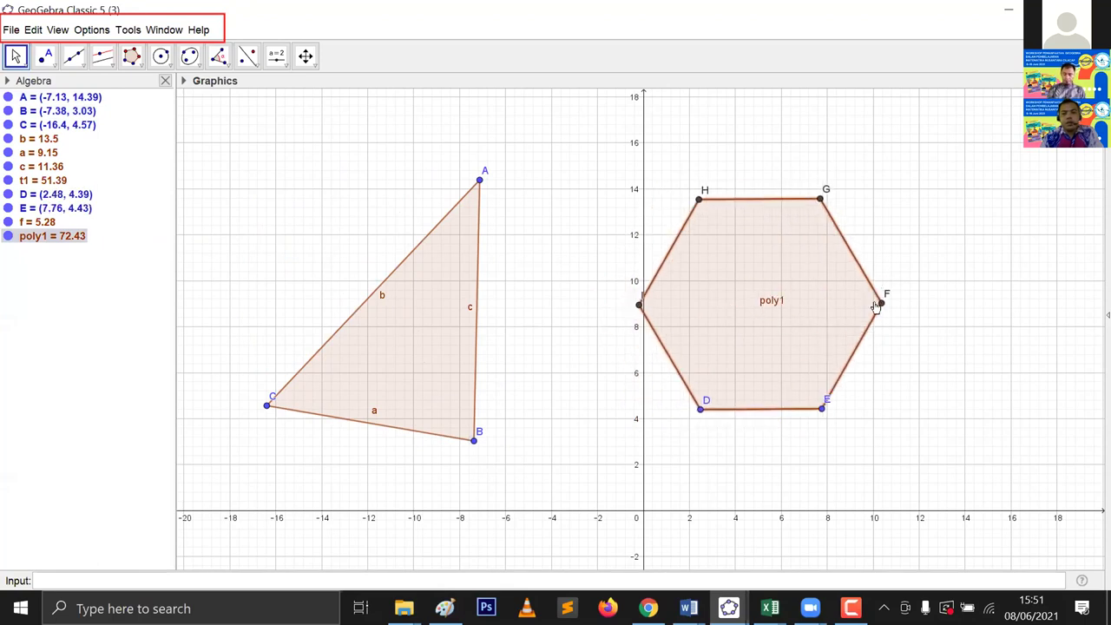
{"action": "left_click", "coordinate": [943, 288]}
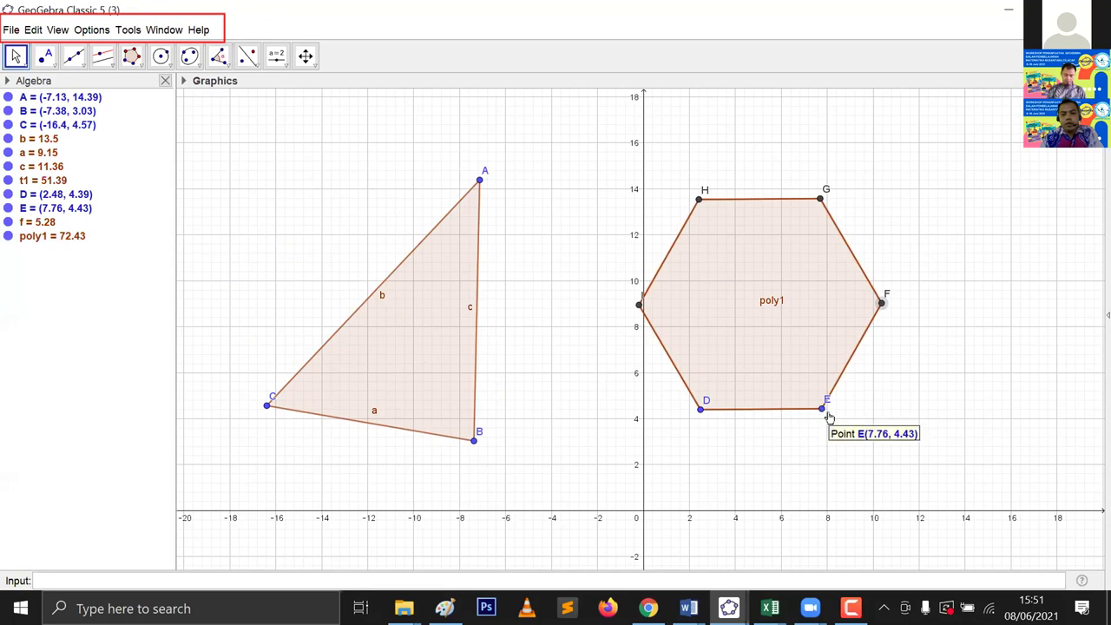
{"action": "left_click_drag", "start_coordinate": [820, 410], "coordinate": [753, 446]}
{"action": "left_click_drag", "start_coordinate": [646, 358], "coordinate": [720, 387]}
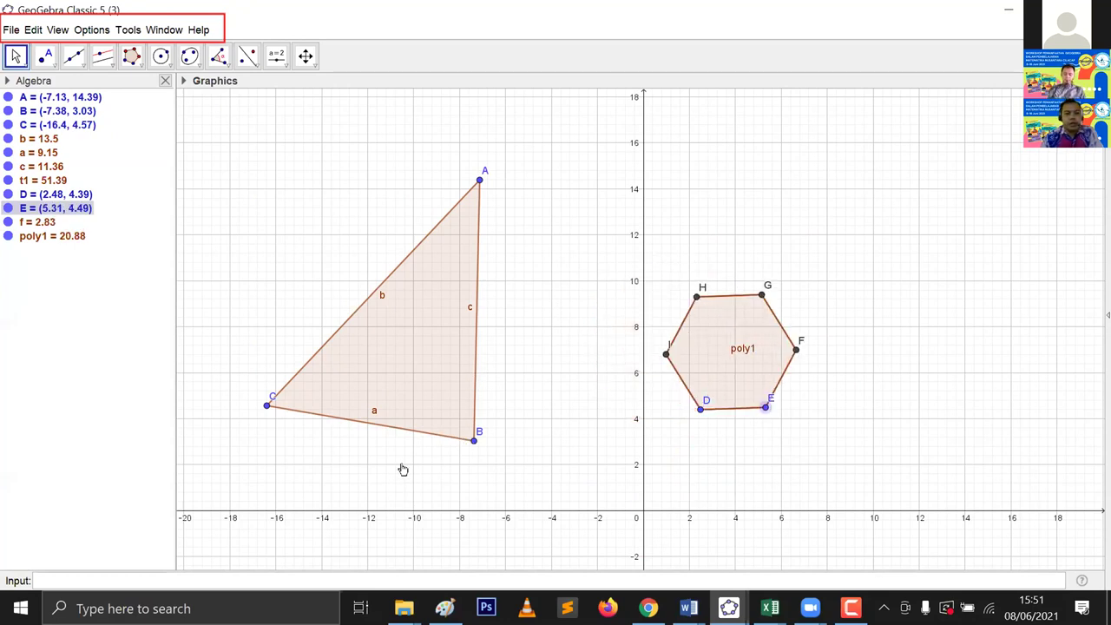
{"action": "left_click_drag", "start_coordinate": [471, 439], "coordinate": [223, 290]}
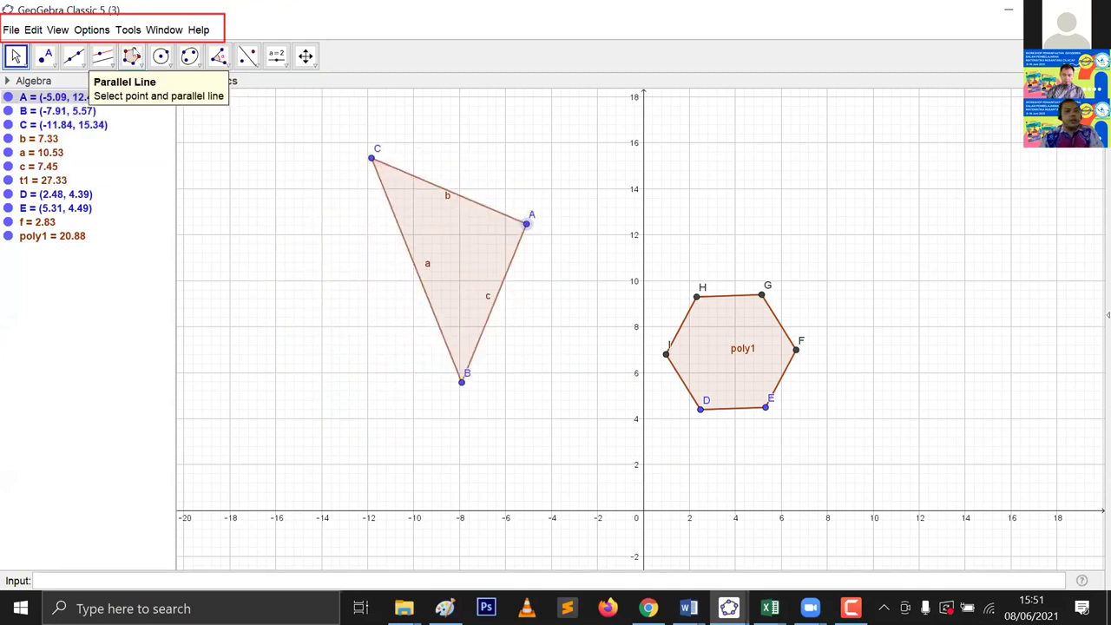
Step: Draw rigid triangle JKL with the Rigid Polygon tool
{"action": "left_click", "coordinate": [131, 57]}
{"action": "left_click", "coordinate": [159, 134]}
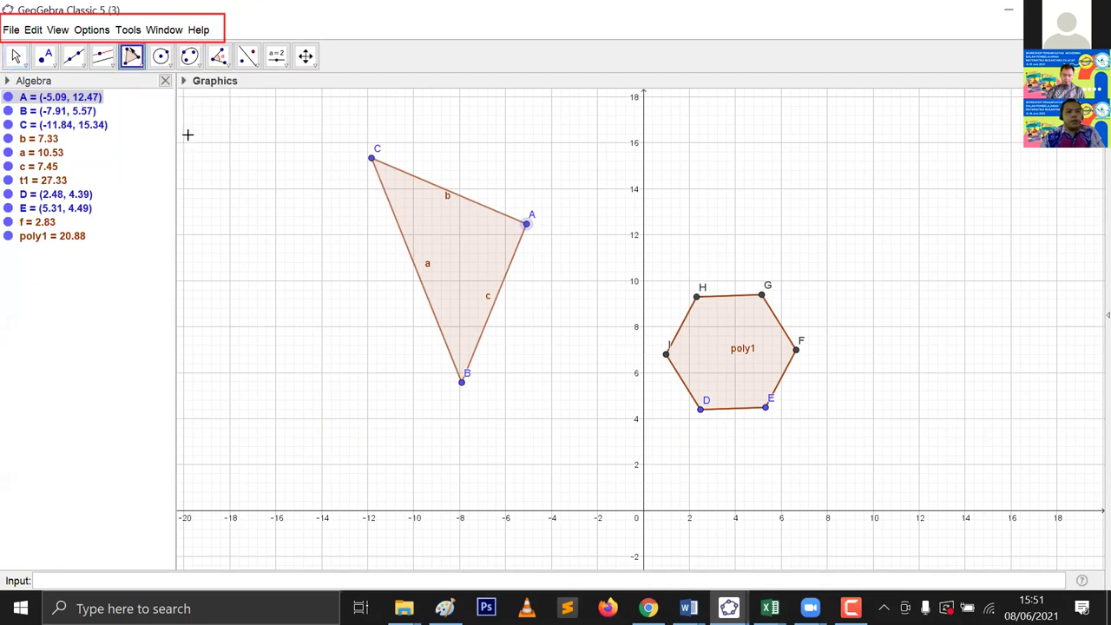
{"action": "left_click", "coordinate": [904, 224]}
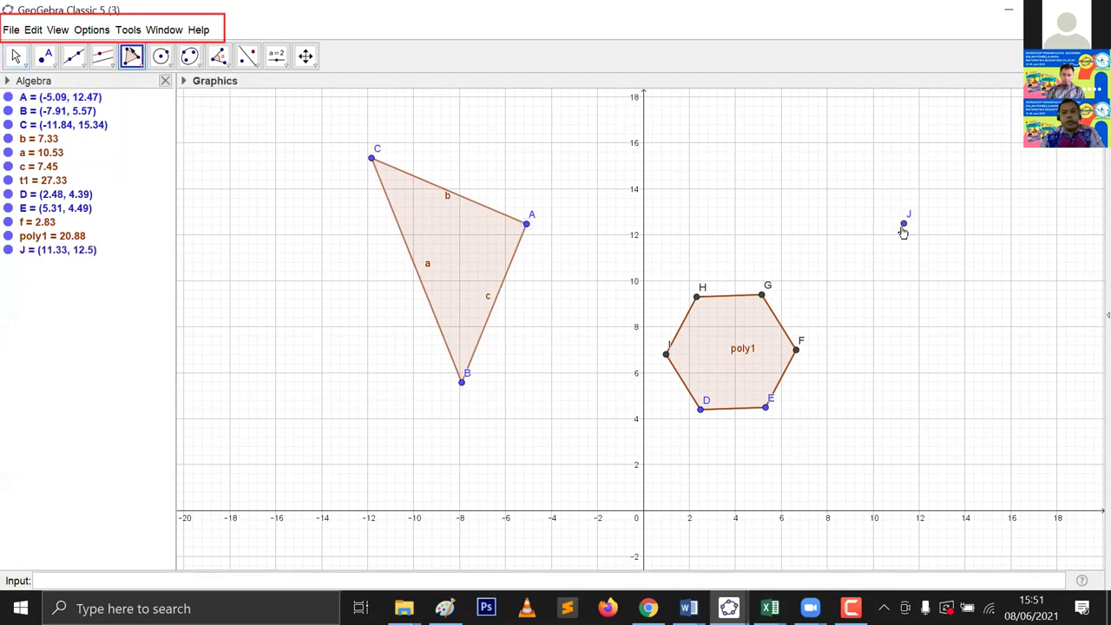
{"action": "left_click", "coordinate": [880, 331]}
{"action": "left_click", "coordinate": [1038, 308]}
{"action": "left_click", "coordinate": [904, 223]}
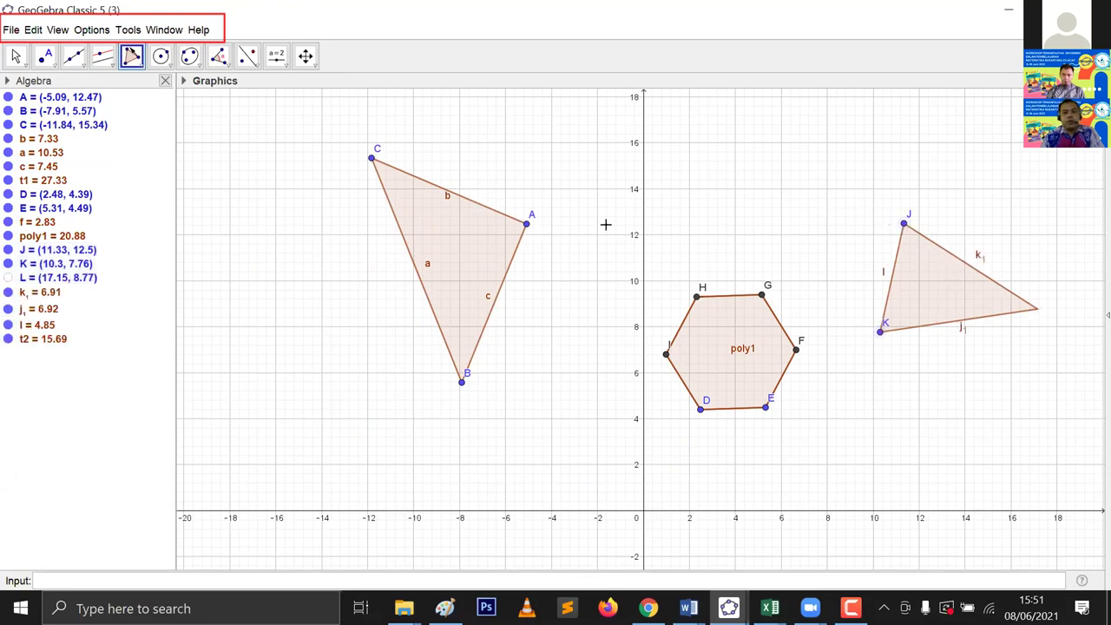
Step: Draw rigid pentagon MNOPQ
{"action": "left_click", "coordinate": [909, 499]}
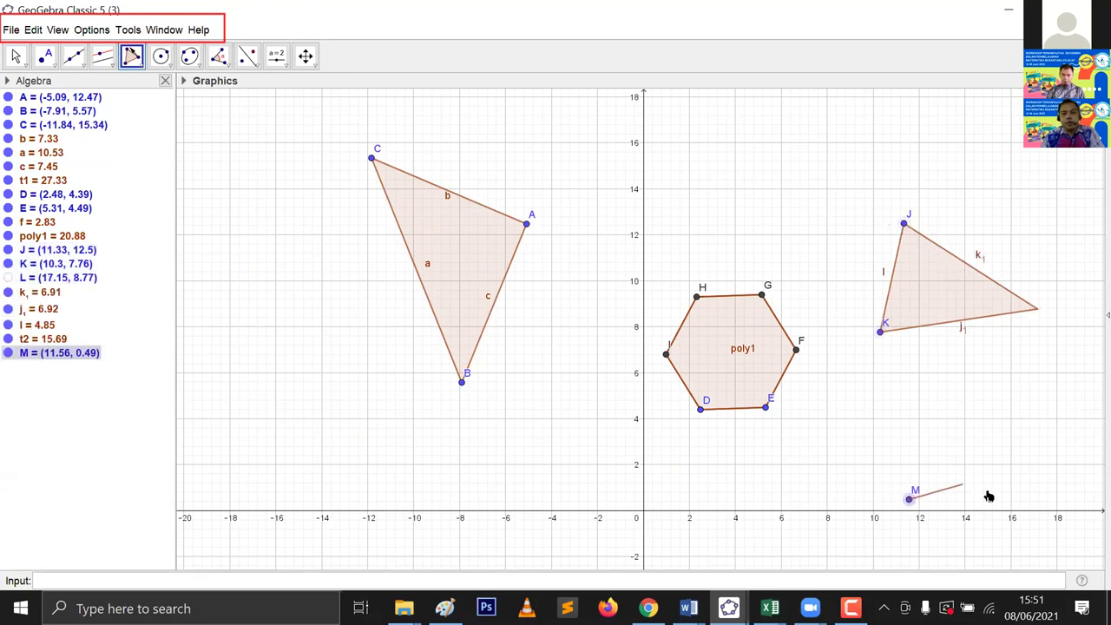
{"action": "left_click", "coordinate": [991, 491]}
{"action": "left_click", "coordinate": [1035, 424]}
{"action": "left_click", "coordinate": [957, 390]}
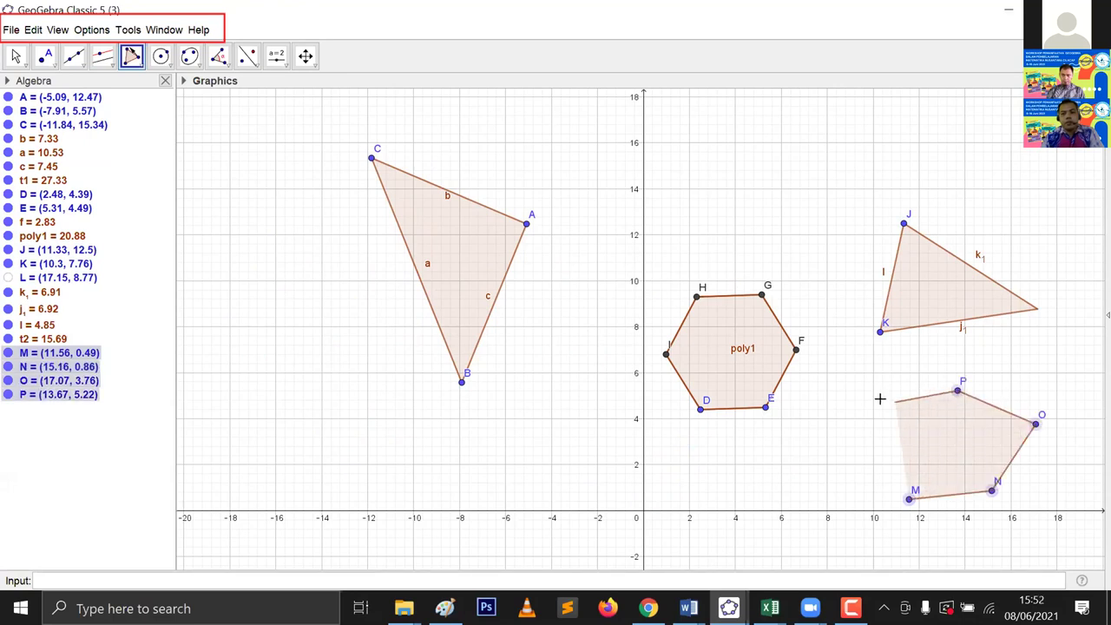
{"action": "left_click", "coordinate": [860, 420]}
{"action": "left_click", "coordinate": [908, 499]}
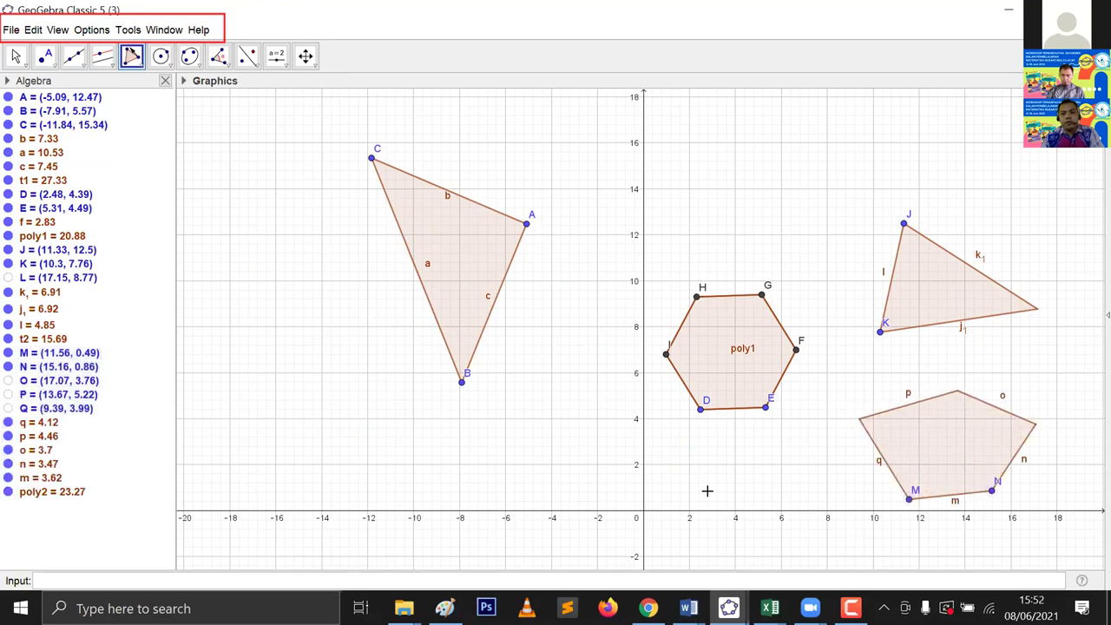
Step: Move triangle JKL to the upper right and the pentagon left of triangle ABC
{"action": "left_click", "coordinate": [15, 55]}
{"action": "left_click_drag", "start_coordinate": [932, 308], "coordinate": [672, 227]}
{"action": "left_click_drag", "start_coordinate": [777, 252], "coordinate": [941, 263]}
{"action": "left_click", "coordinate": [963, 427]}
{"action": "left_click_drag", "start_coordinate": [912, 434], "coordinate": [319, 323]}
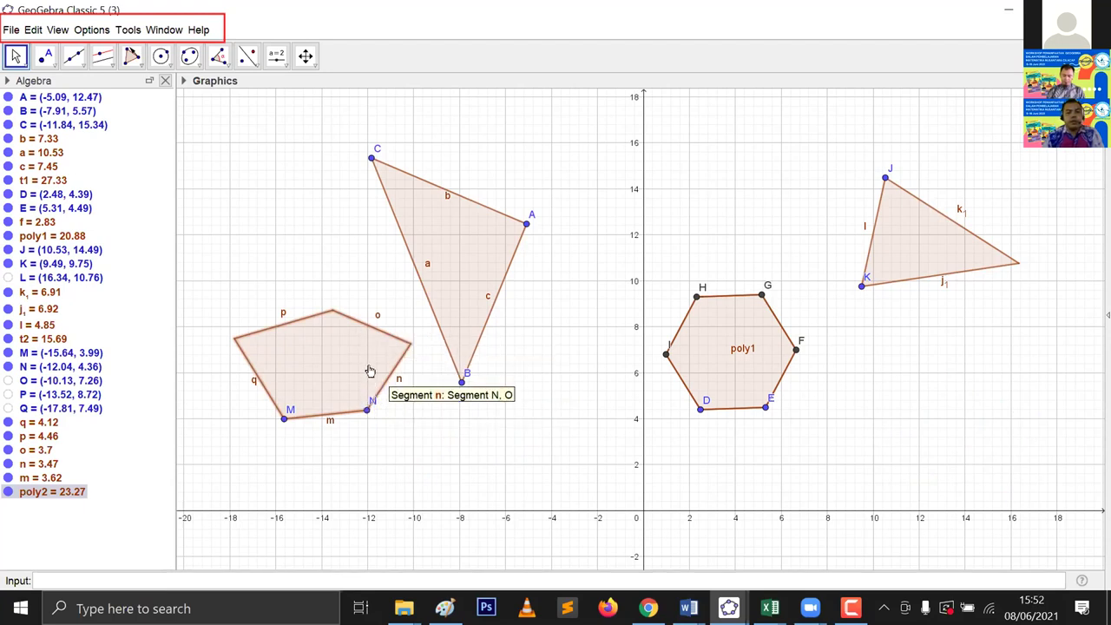
{"action": "left_click_drag", "start_coordinate": [472, 355], "coordinate": [494, 333]}
{"action": "left_click_drag", "start_coordinate": [461, 286], "coordinate": [447, 257]}
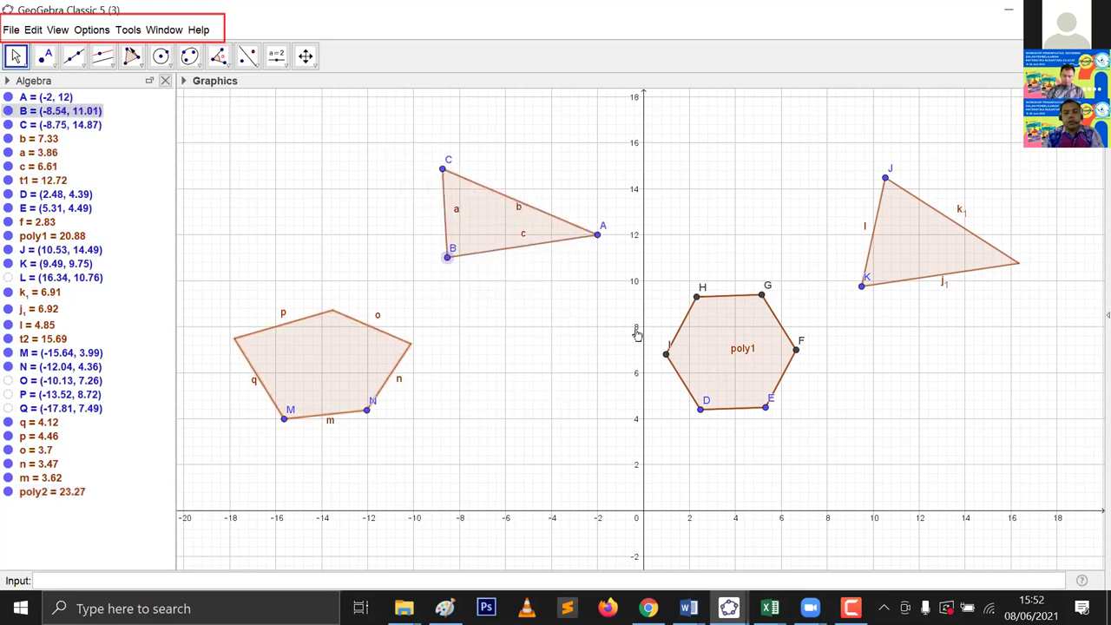
{"action": "left_click_drag", "start_coordinate": [737, 414], "coordinate": [719, 397]}
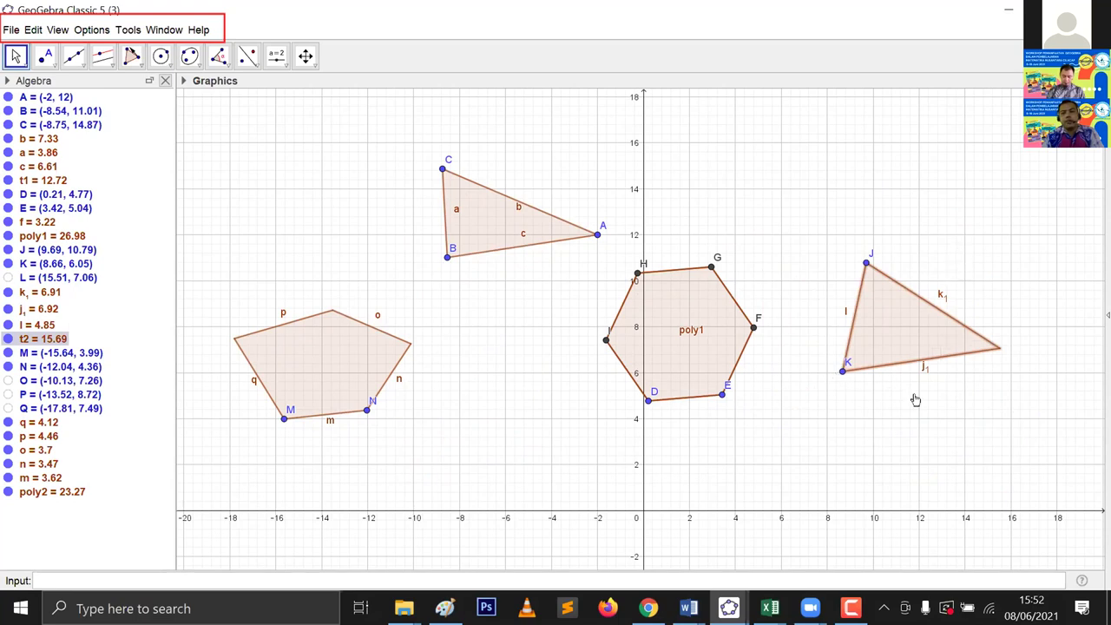
{"action": "key", "text": "ctrl+z"}
{"action": "left_click_drag", "start_coordinate": [941, 368], "coordinate": [975, 283]}
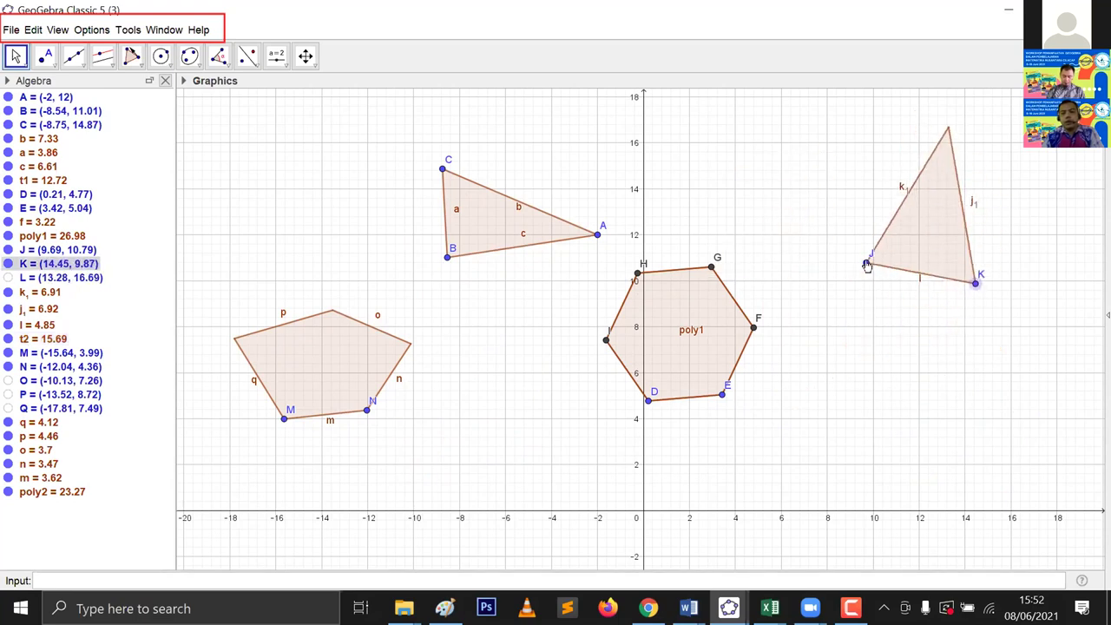
{"action": "key", "text": "ctrl+z"}
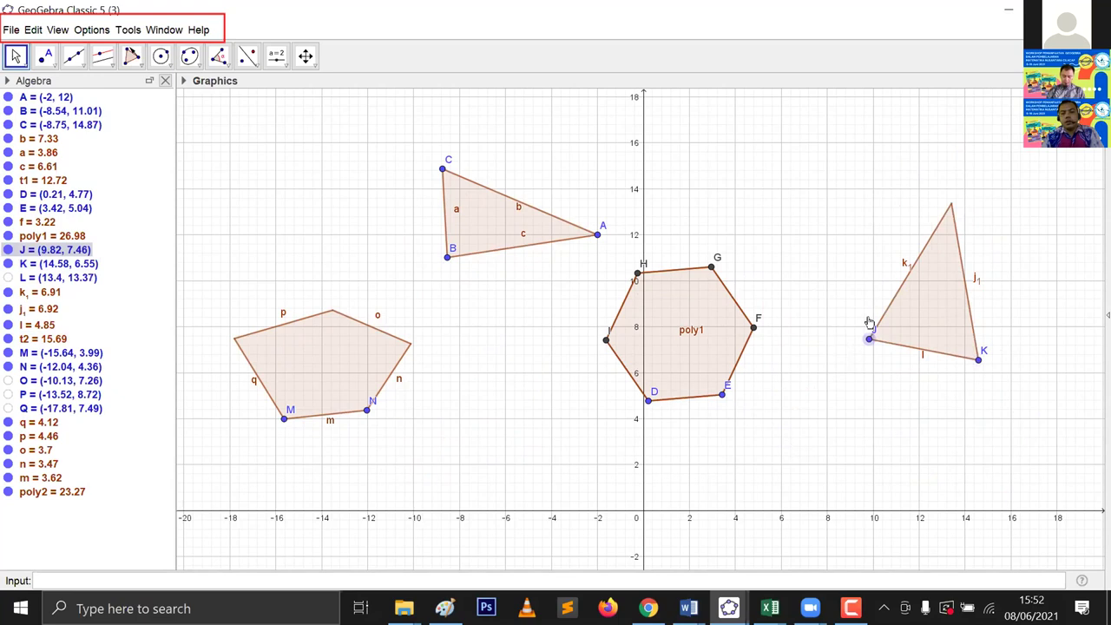
{"action": "key", "text": "ctrl+z"}
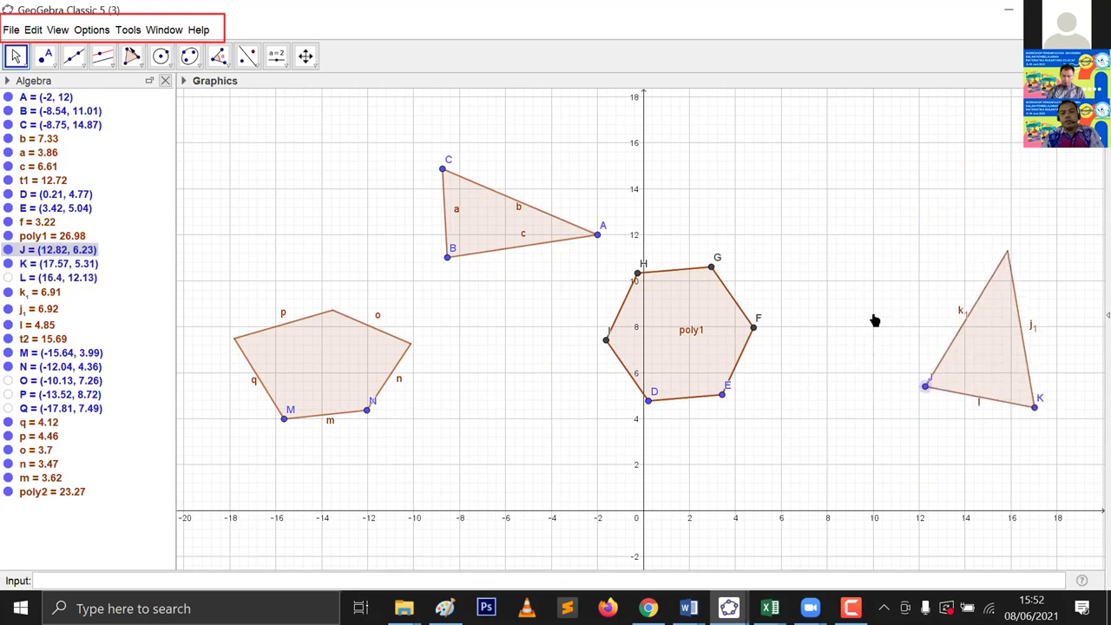
{"action": "key", "text": "ctrl+z"}
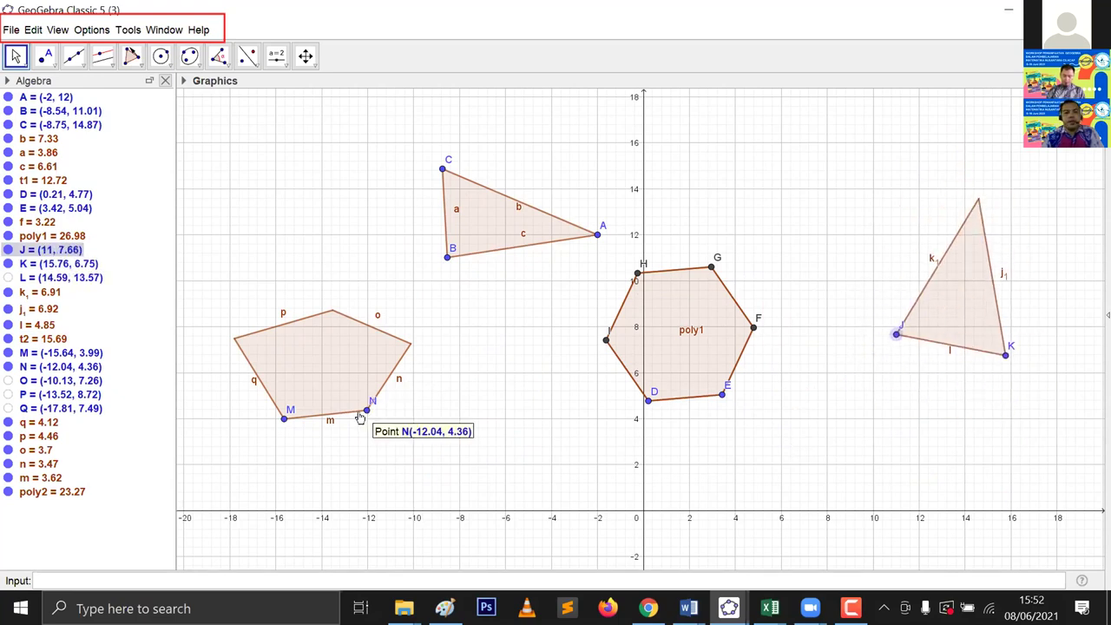
{"action": "key", "text": "ctrl+z"}
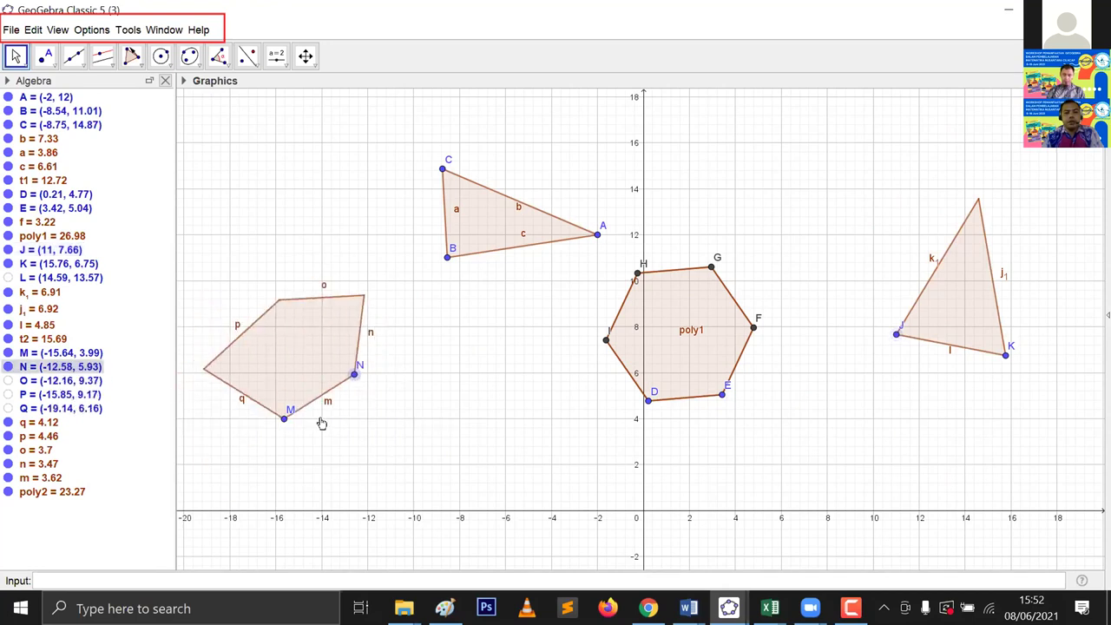
{"action": "key", "text": "ctrl+z"}
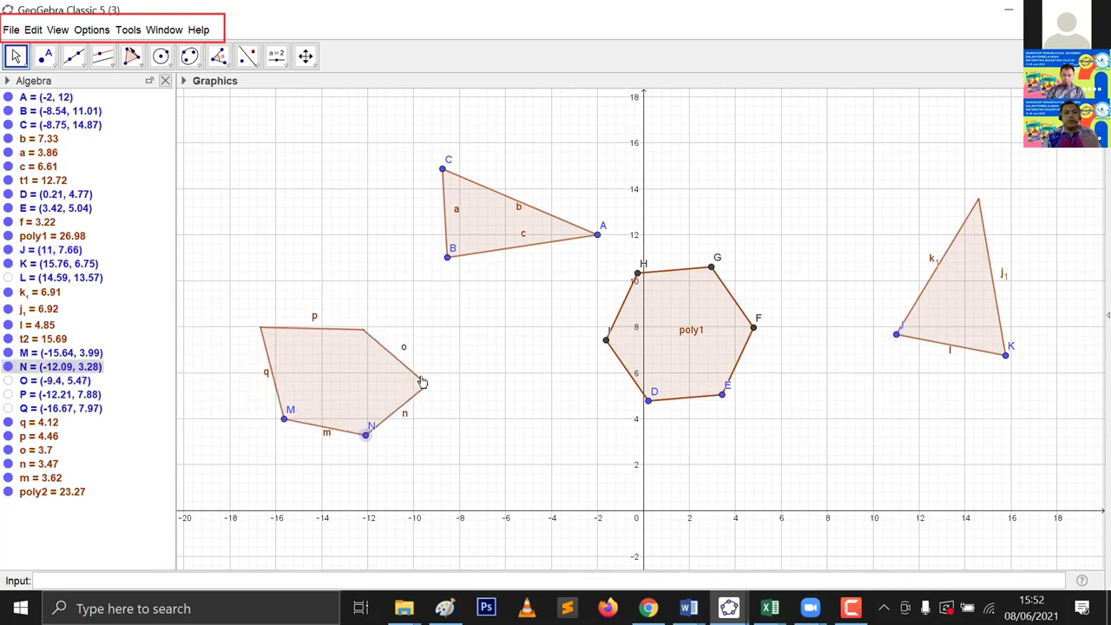
{"action": "key", "text": "ctrl+z"}
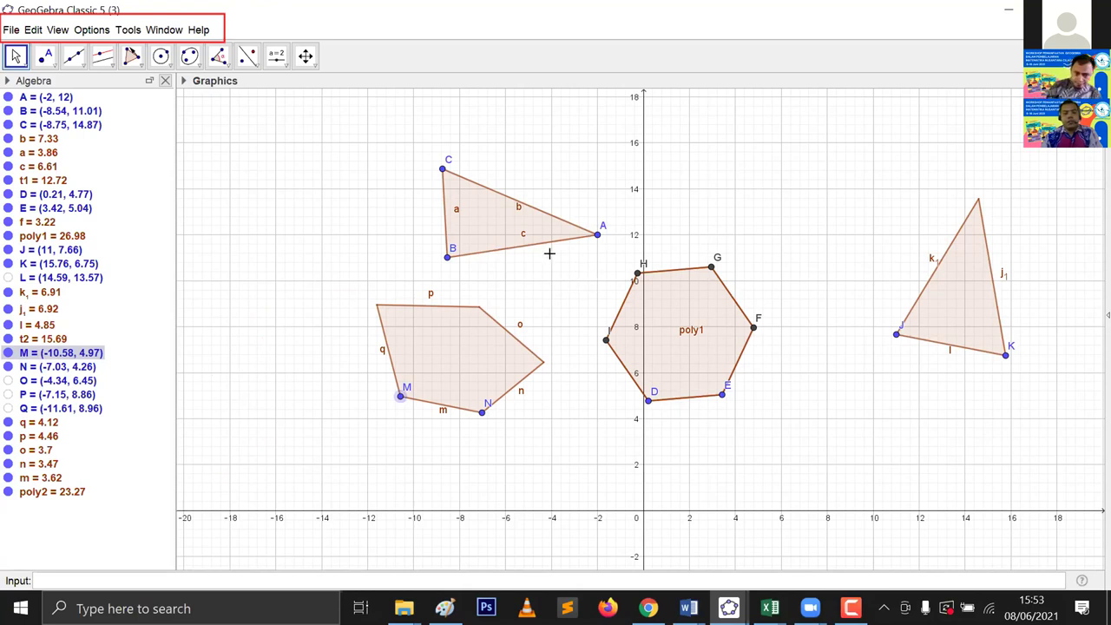
Step: Browse the circle and conic tools, then show the Angle, Length, Area and Slope measuring tools
{"action": "left_click", "coordinate": [166, 62]}
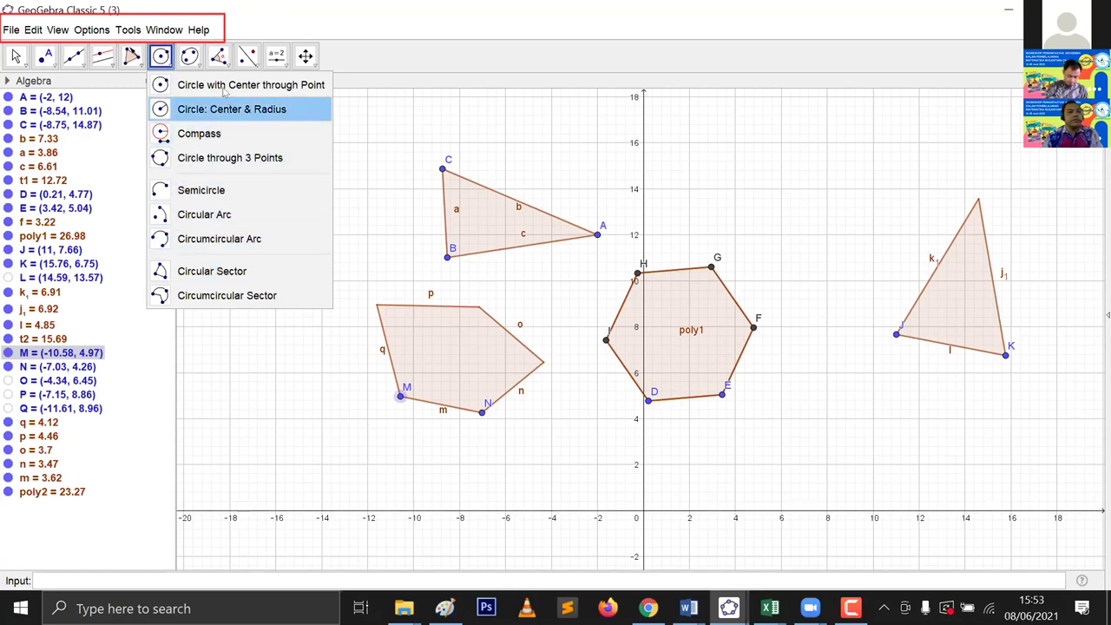
{"action": "left_click", "coordinate": [197, 72]}
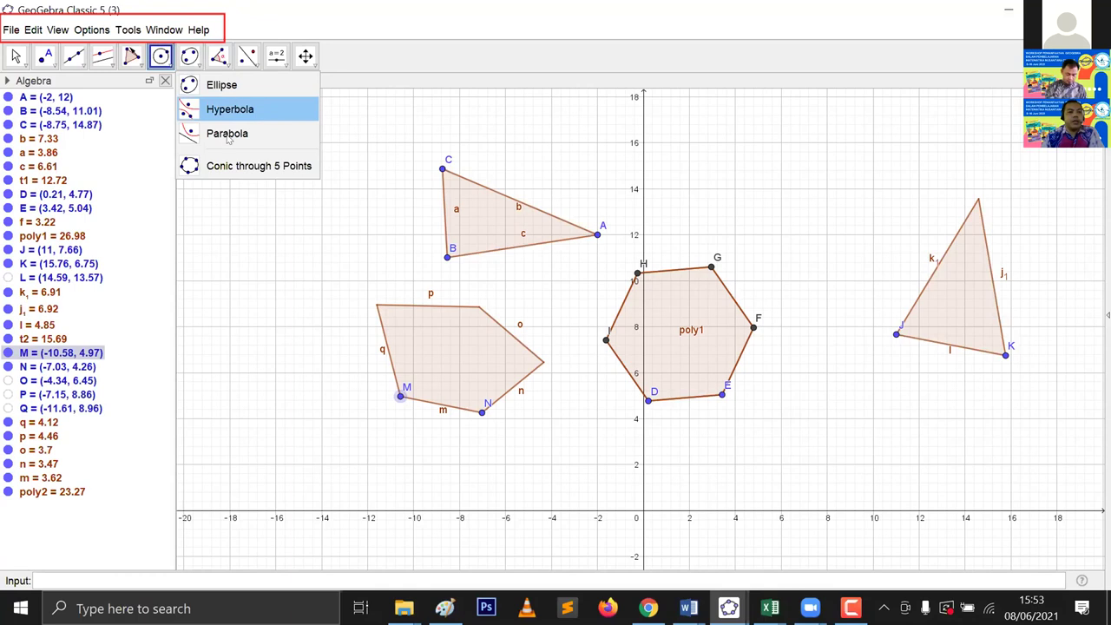
{"action": "left_click", "coordinate": [218, 57]}
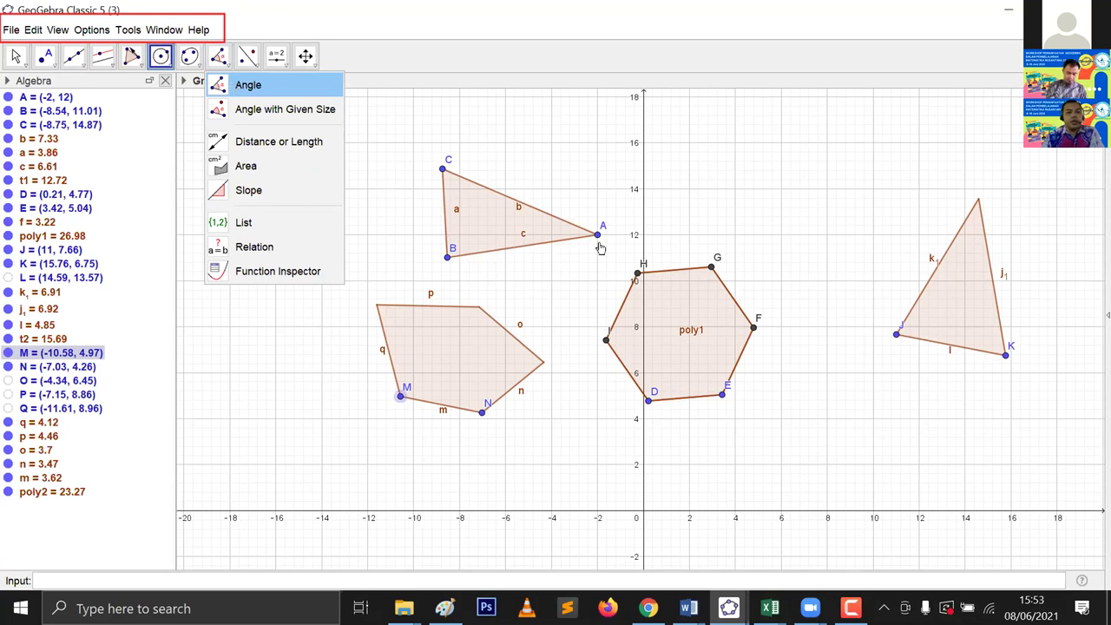
Step: Measure angle α = 84.54° at vertex B and move its label inside triangle ABC
{"action": "left_click", "coordinate": [465, 253]}
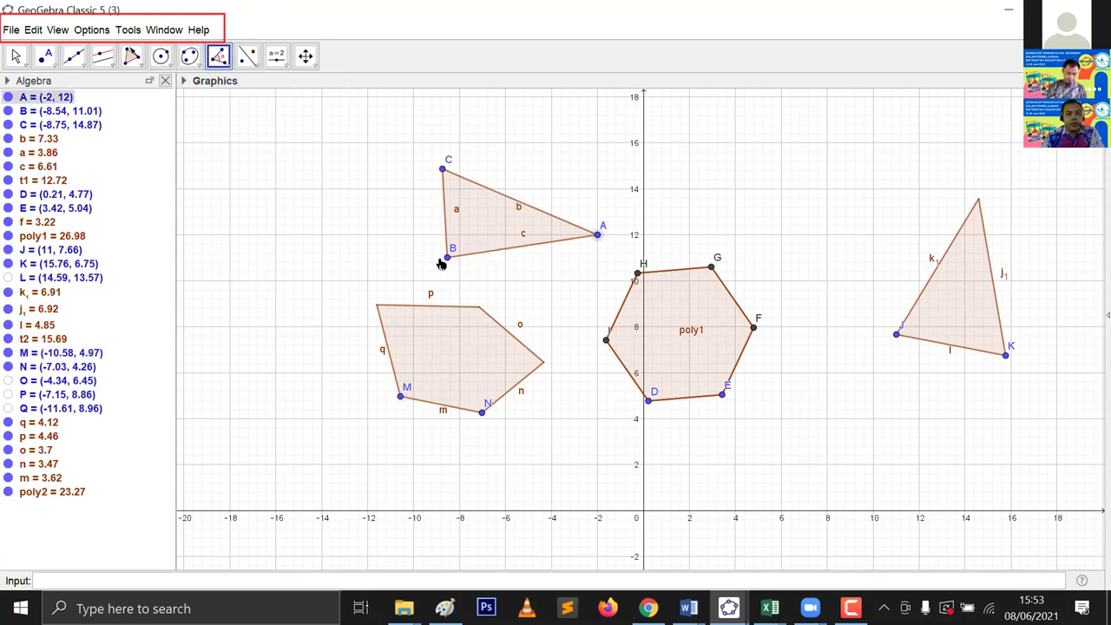
{"action": "left_click", "coordinate": [435, 163]}
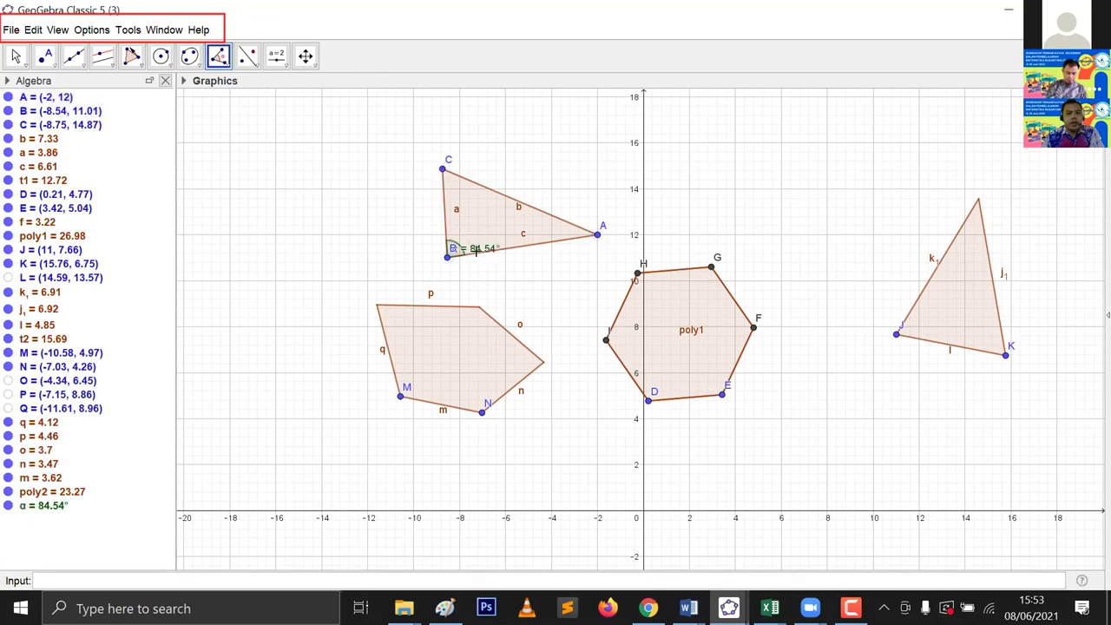
{"action": "left_click", "coordinate": [15, 55]}
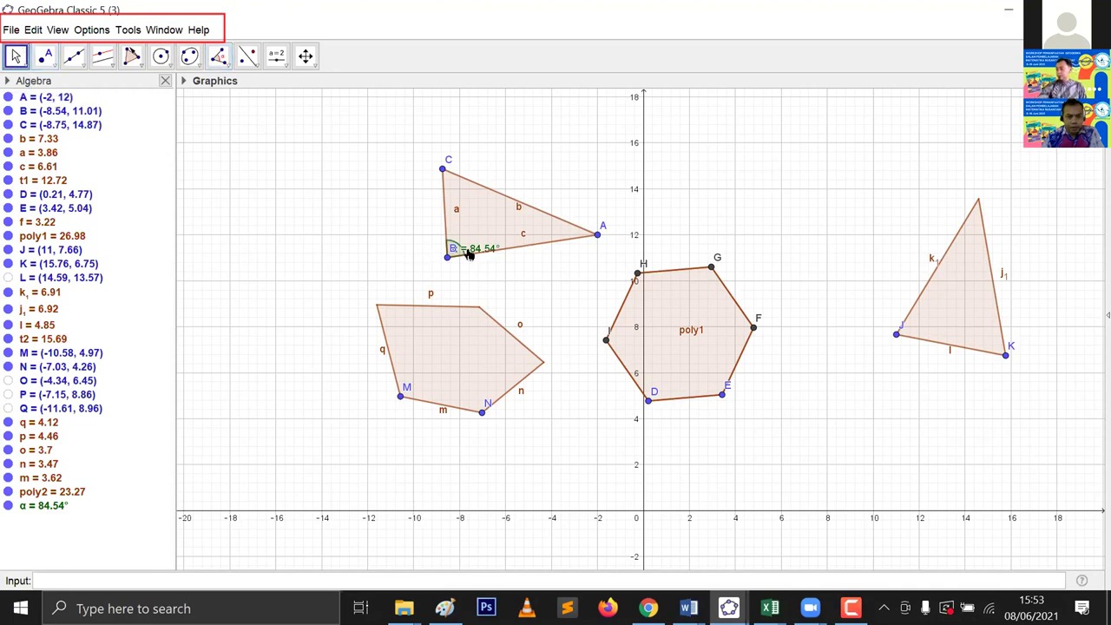
{"action": "left_click_drag", "start_coordinate": [469, 250], "coordinate": [478, 240]}
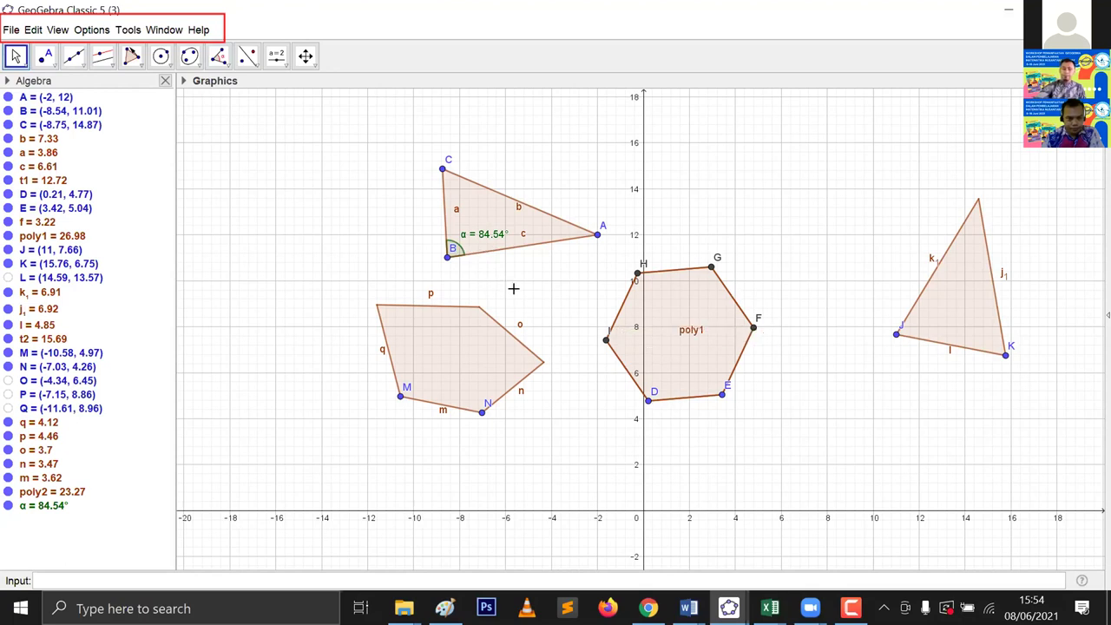
Step: Set the font size to 20 pt, then select angle α and reopen the measuring tools
{"action": "left_click", "coordinate": [91, 29]}
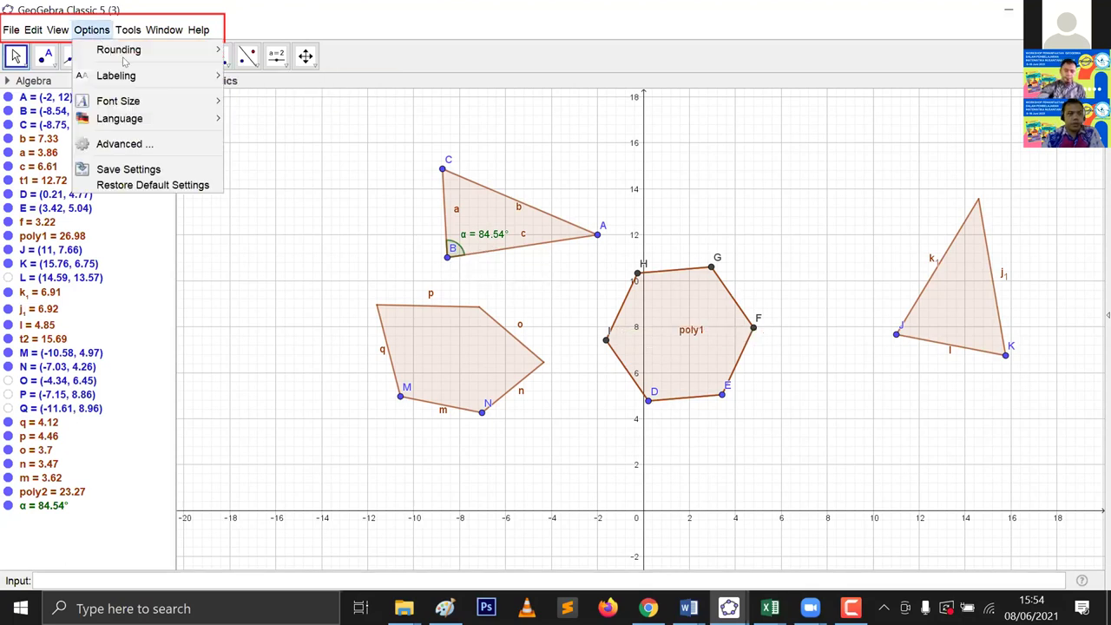
{"action": "mouse_move", "coordinate": [173, 101]}
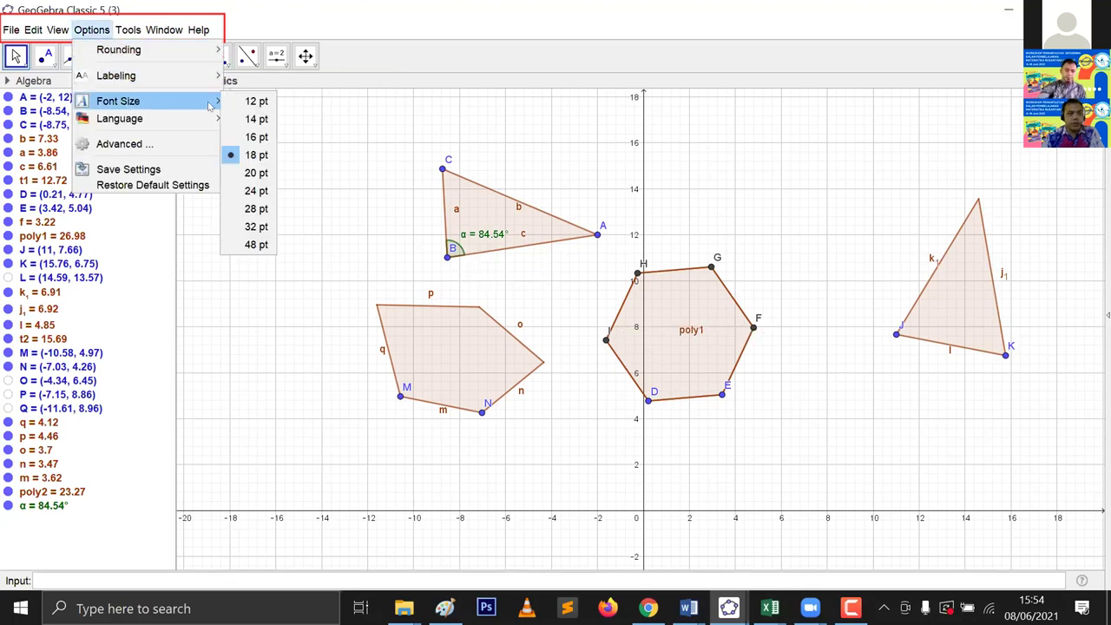
{"action": "left_click", "coordinate": [245, 167]}
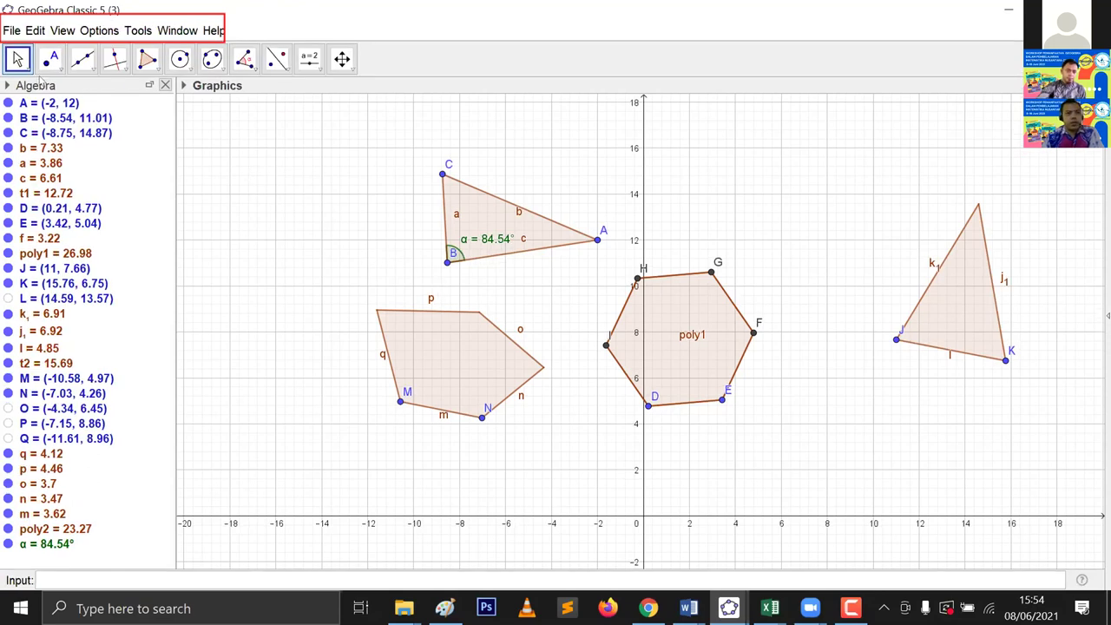
{"action": "left_click", "coordinate": [490, 243]}
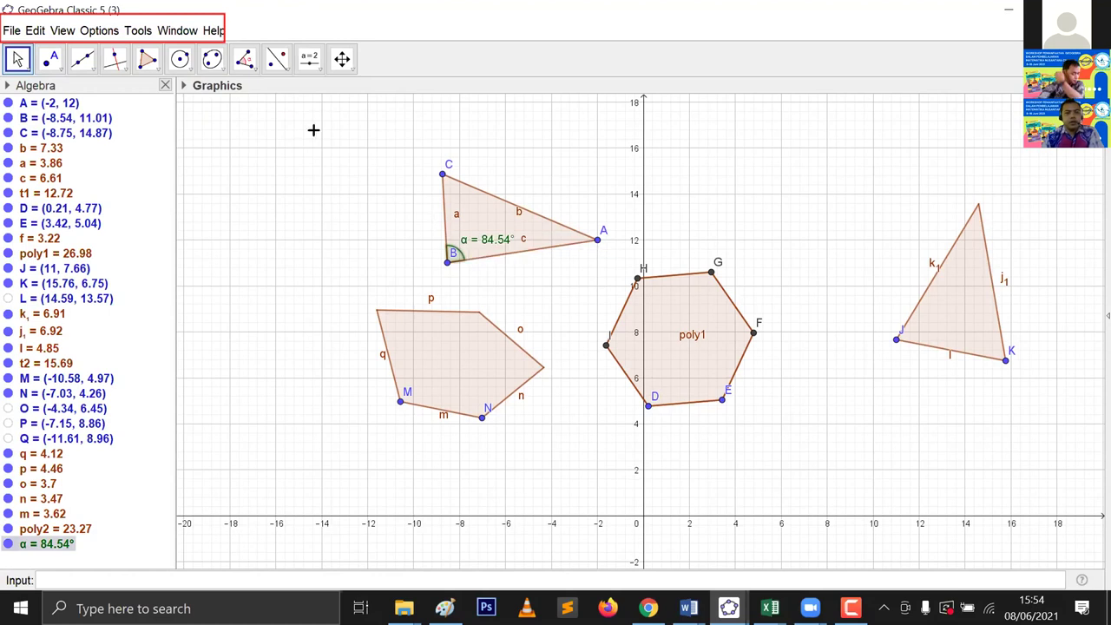
{"action": "left_click", "coordinate": [245, 59]}
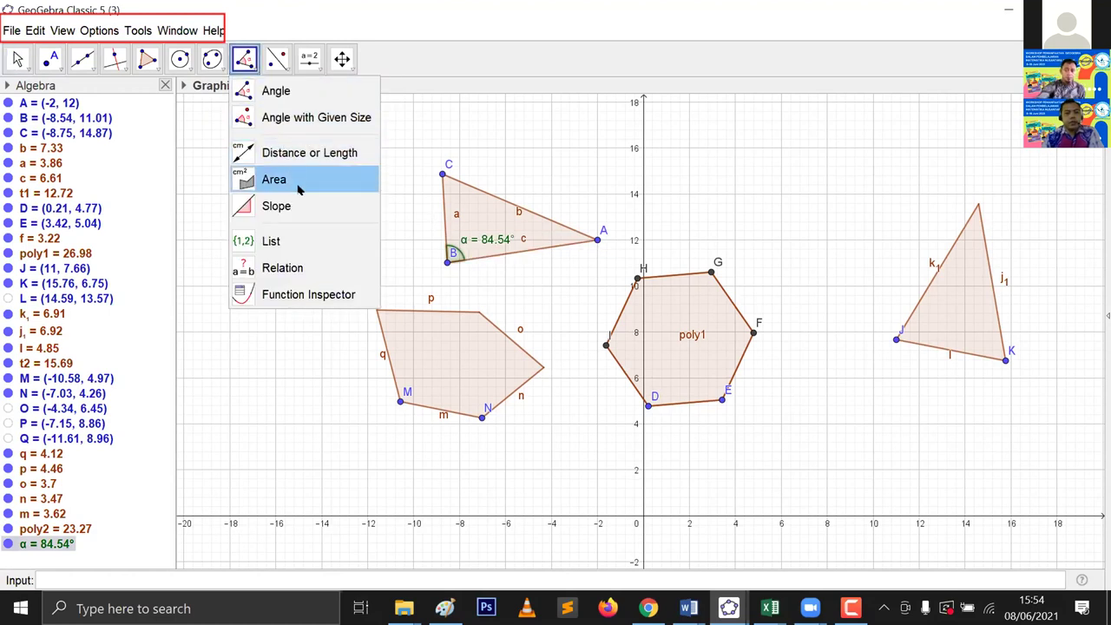
Step: Show pentagon MNOPQ's area 23.27 and segment m's length 3.62, placing that label below m
{"action": "left_click", "coordinate": [452, 357]}
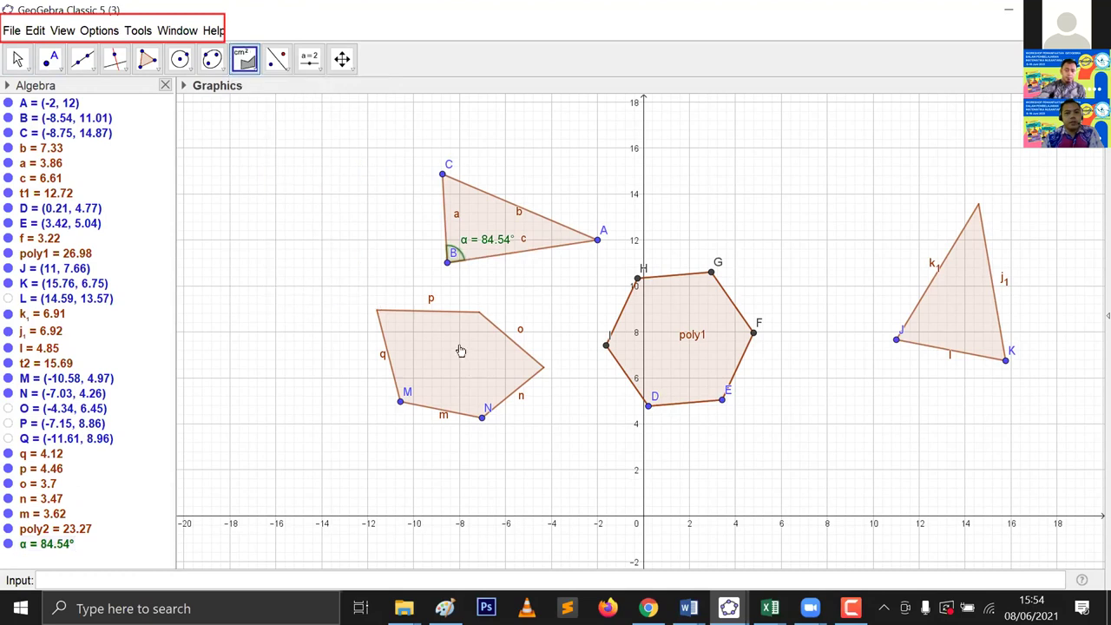
{"action": "left_click", "coordinate": [473, 373]}
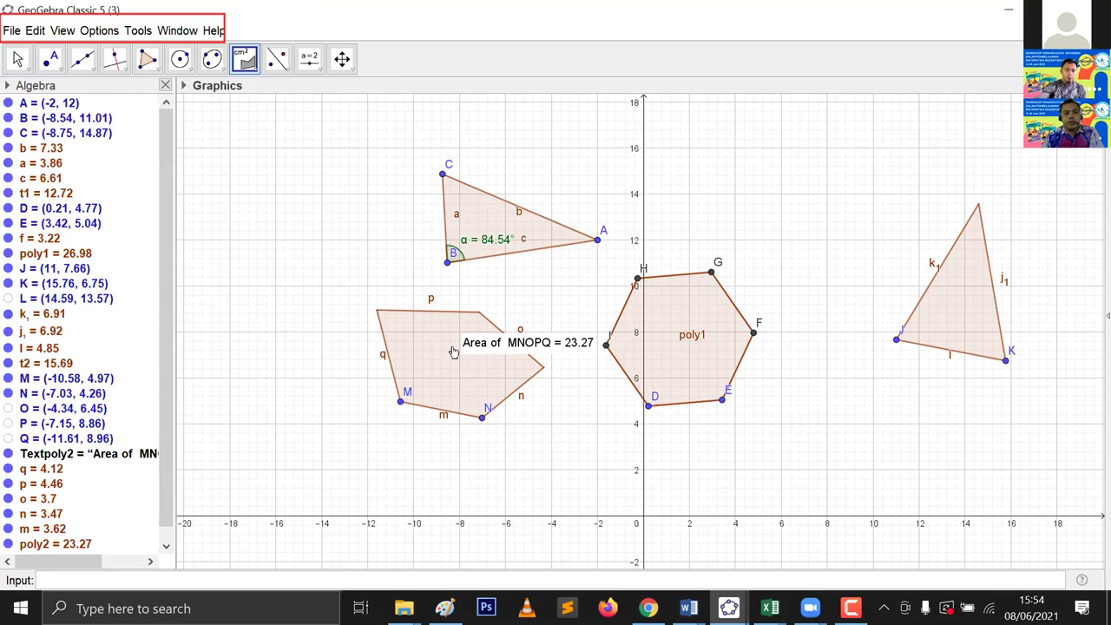
{"action": "left_click", "coordinate": [248, 72]}
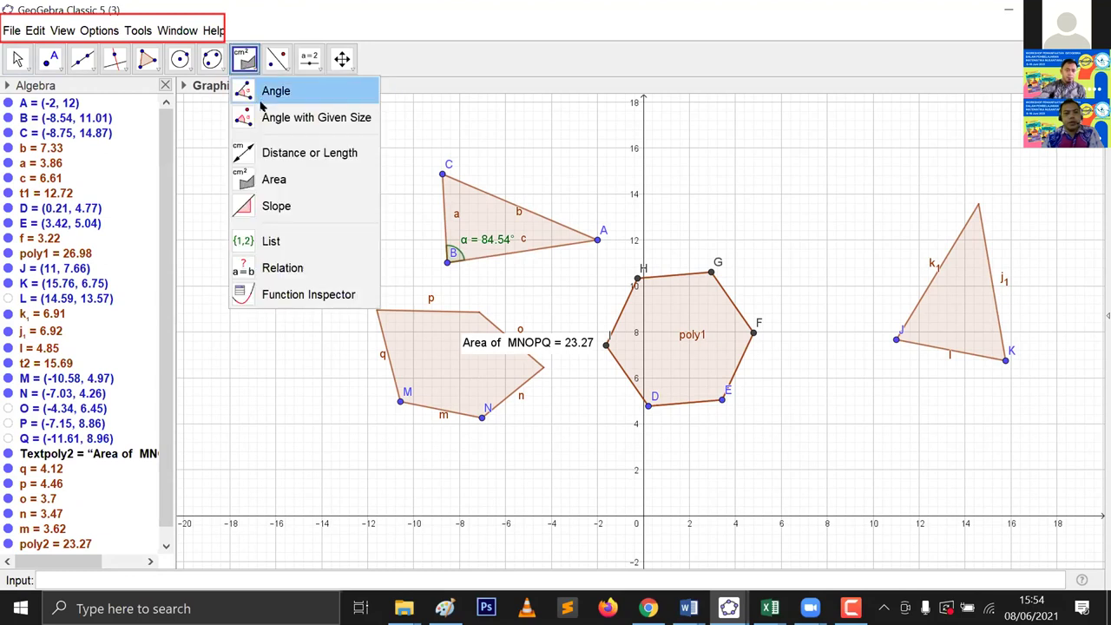
{"action": "left_click", "coordinate": [296, 150]}
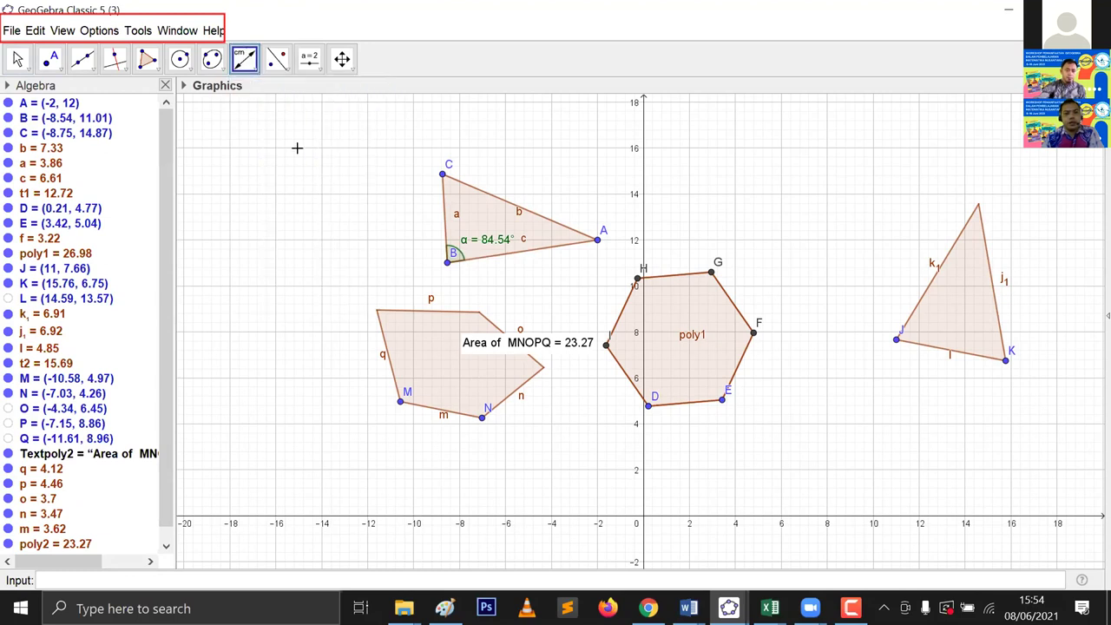
{"action": "left_click", "coordinate": [424, 413]}
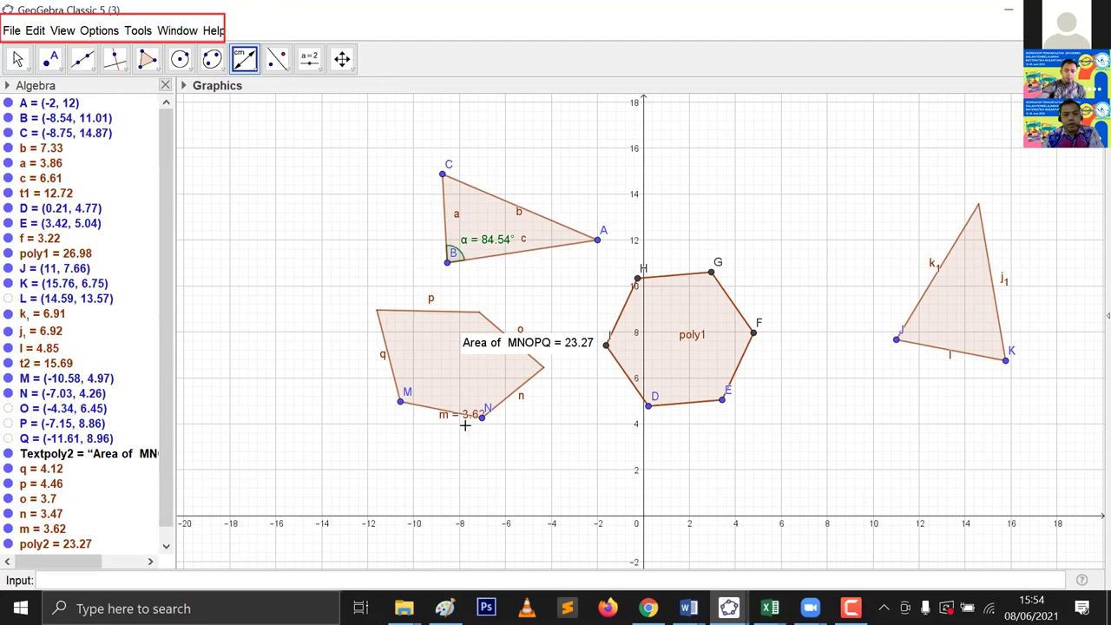
{"action": "key", "text": "Escape"}
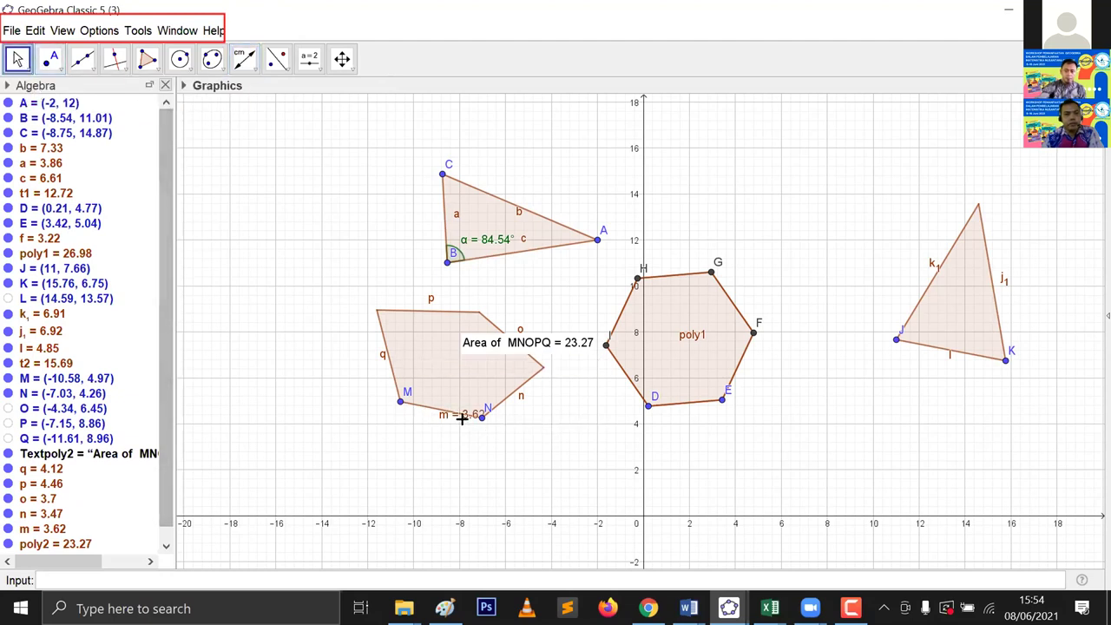
{"action": "left_click_drag", "start_coordinate": [462, 419], "coordinate": [432, 424]}
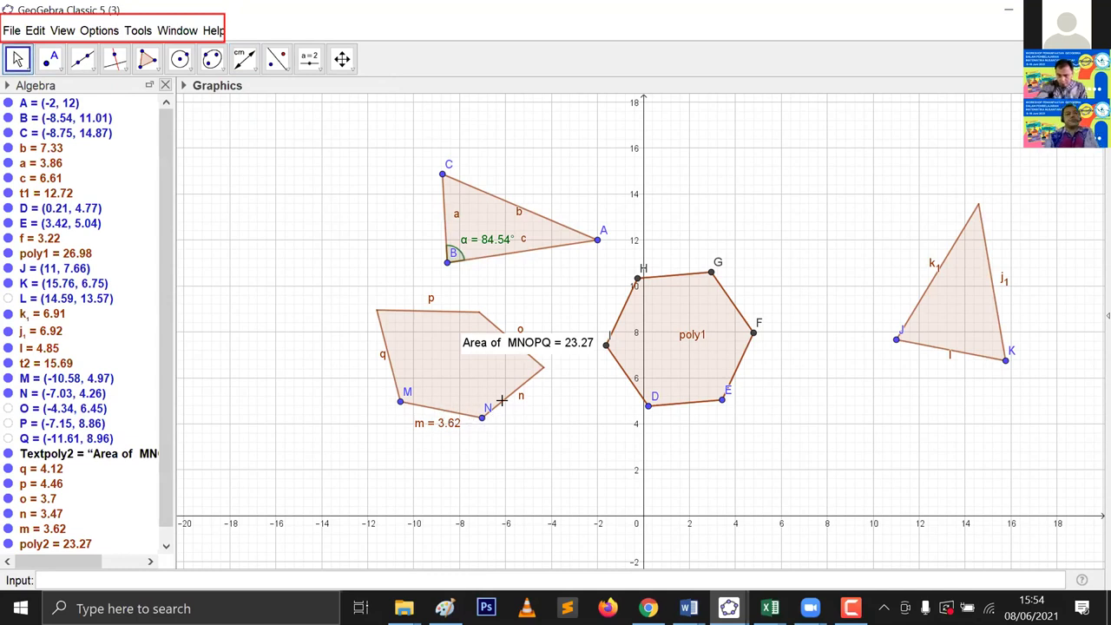
{"action": "left_click", "coordinate": [255, 65]}
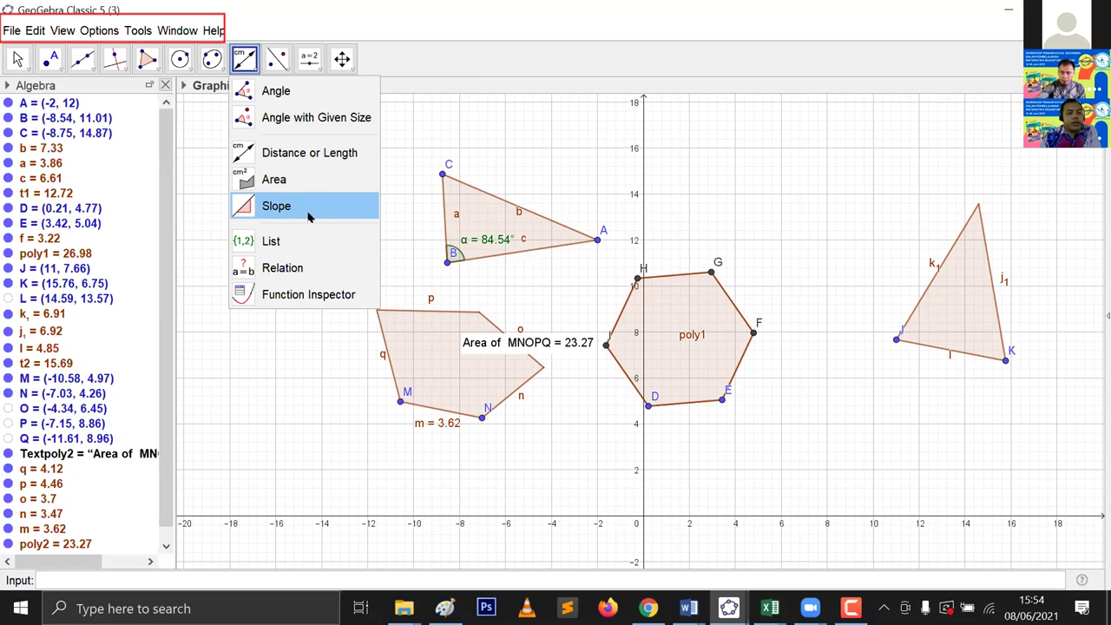
Step: Add a slope triangle on side c of triangle ABC showing slope 0.15
{"action": "left_click", "coordinate": [282, 209]}
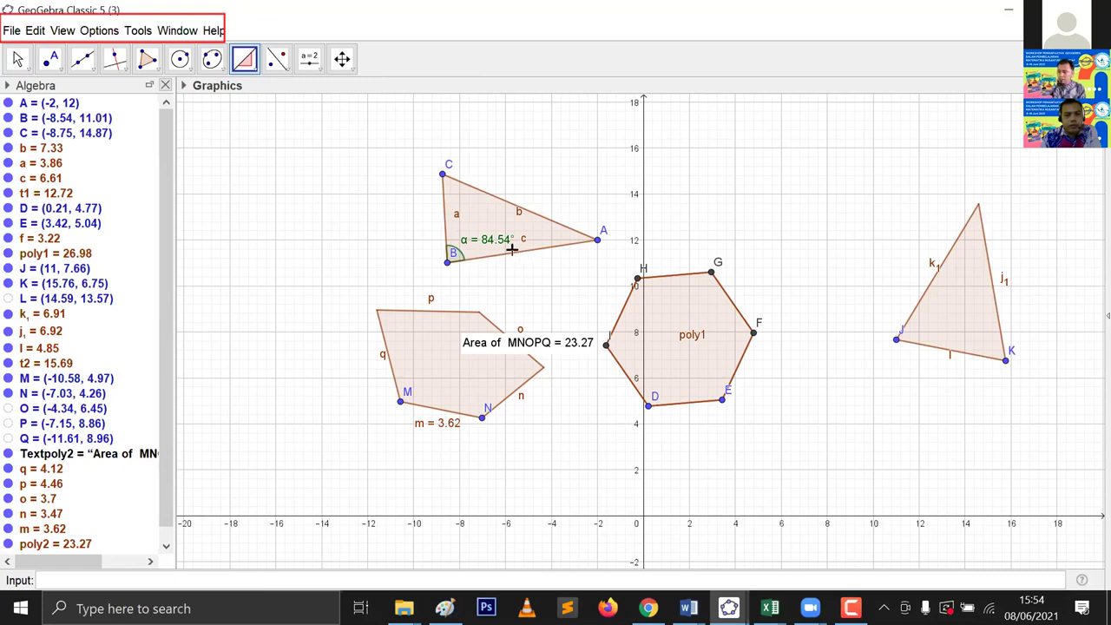
{"action": "left_click", "coordinate": [517, 256]}
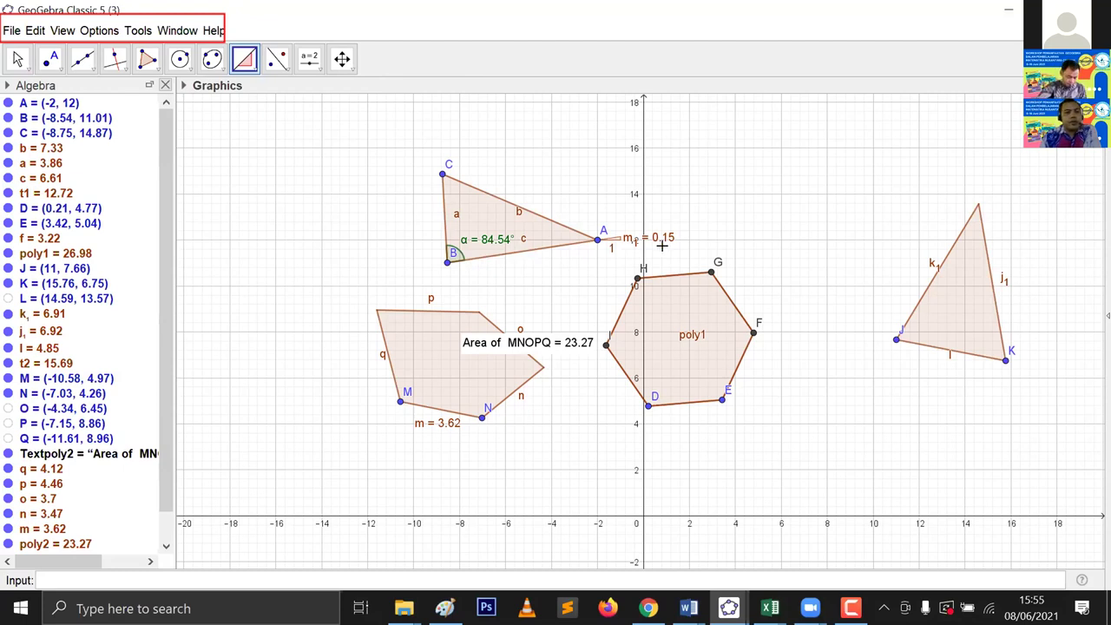
{"action": "left_click", "coordinate": [253, 68]}
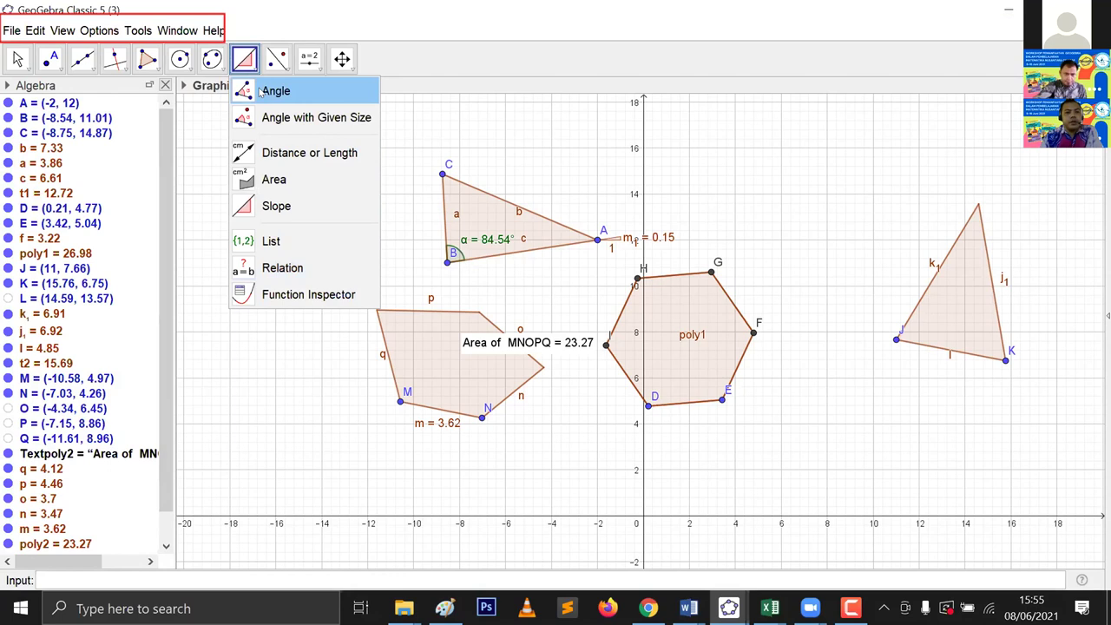
Step: Show the transformation tools, then the Slider, Text, Image, Button, Check Box and Input Box tools
{"action": "mouse_move", "coordinate": [284, 71]}
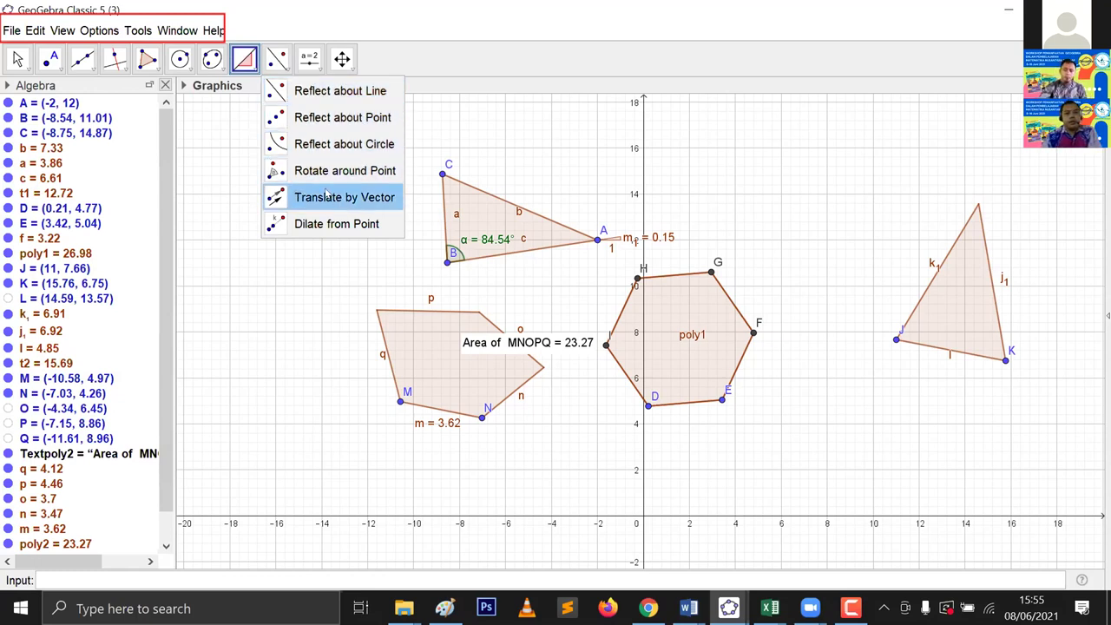
{"action": "mouse_move", "coordinate": [309, 58]}
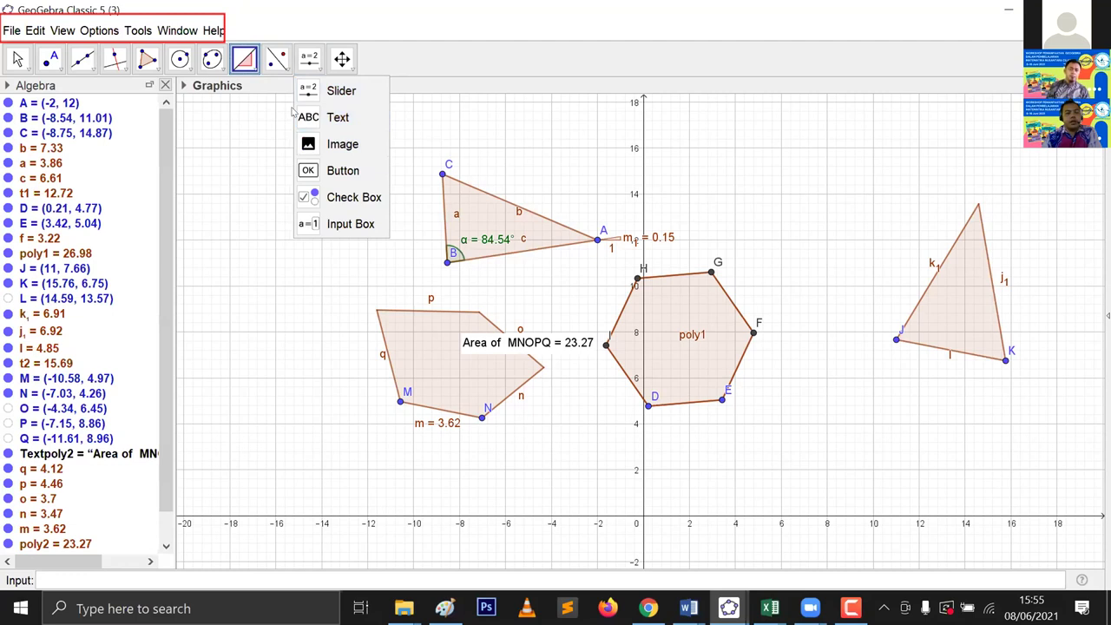
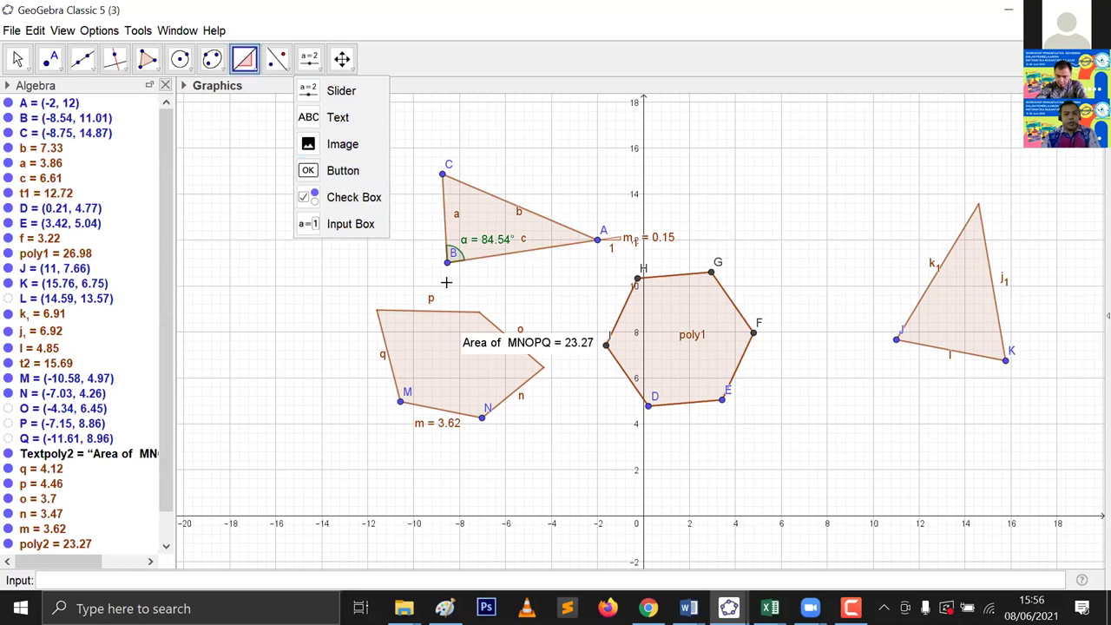
Step: Delete every existing object from the construction
{"action": "key", "text": "ctrl+a"}
{"action": "key", "text": "Delete"}
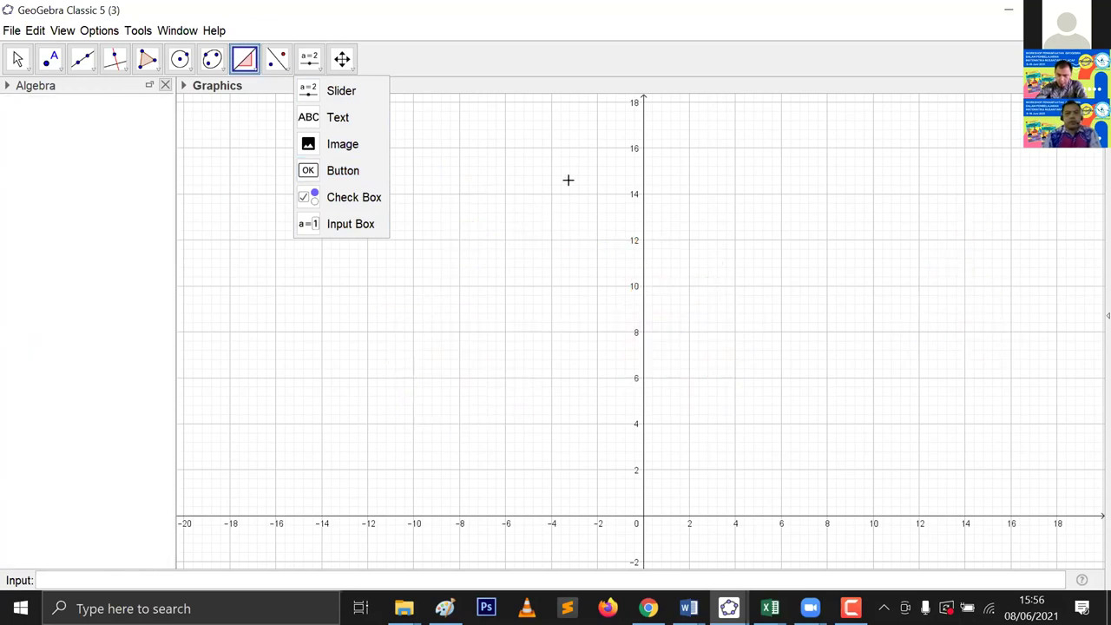
{"action": "left_click", "coordinate": [646, 126]}
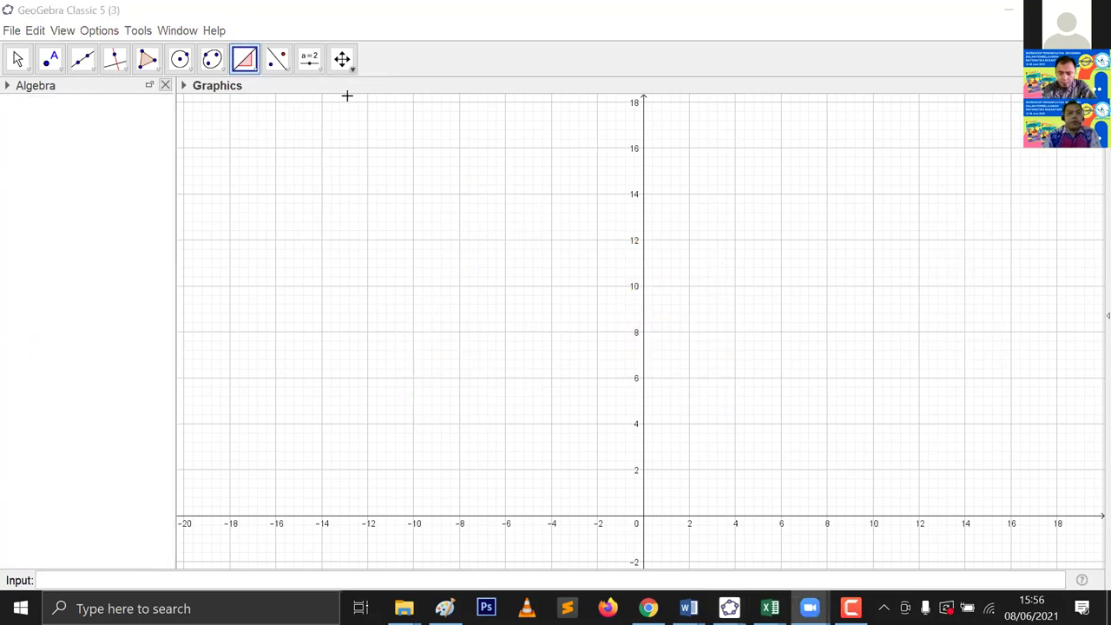
Step: Create slider a set to 1 with range -5 to 5
{"action": "left_click", "coordinate": [319, 69]}
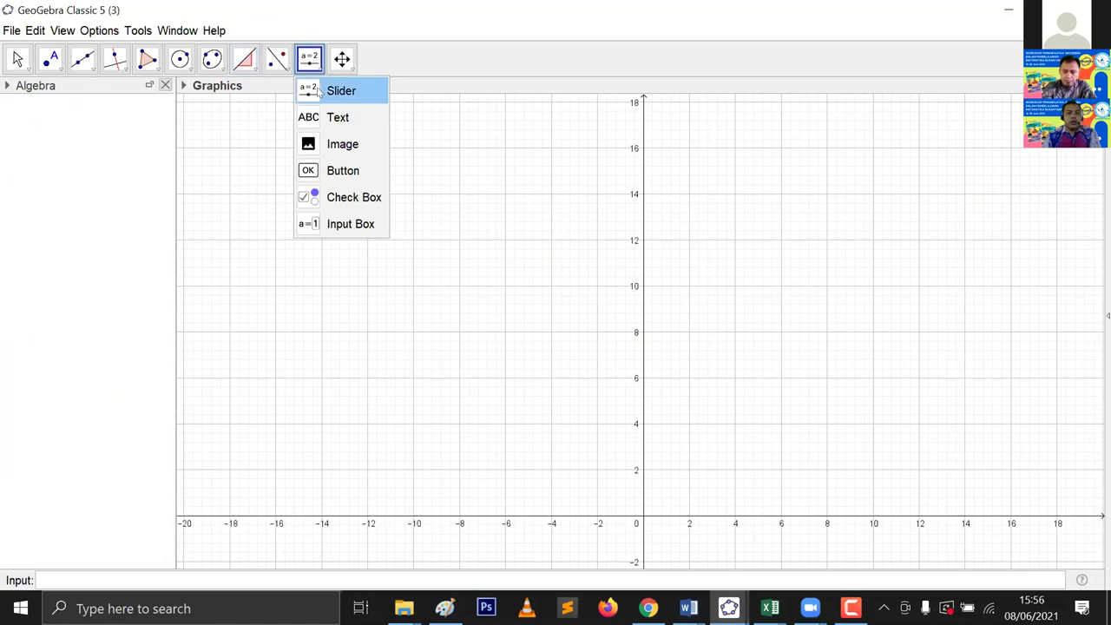
{"action": "left_click", "coordinate": [333, 166]}
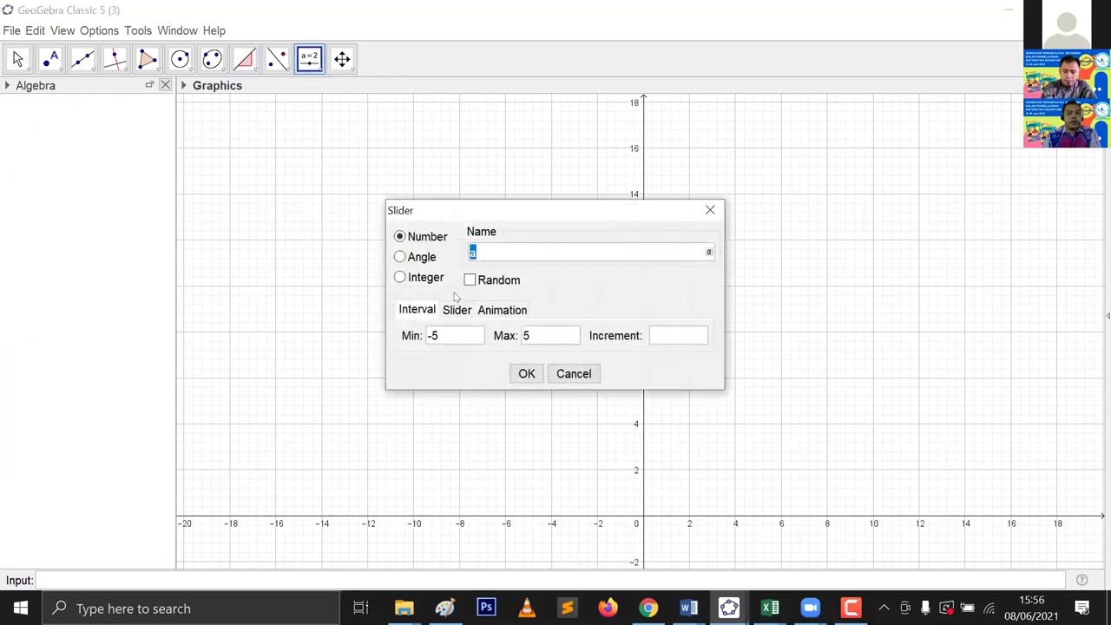
{"action": "left_click", "coordinate": [527, 374]}
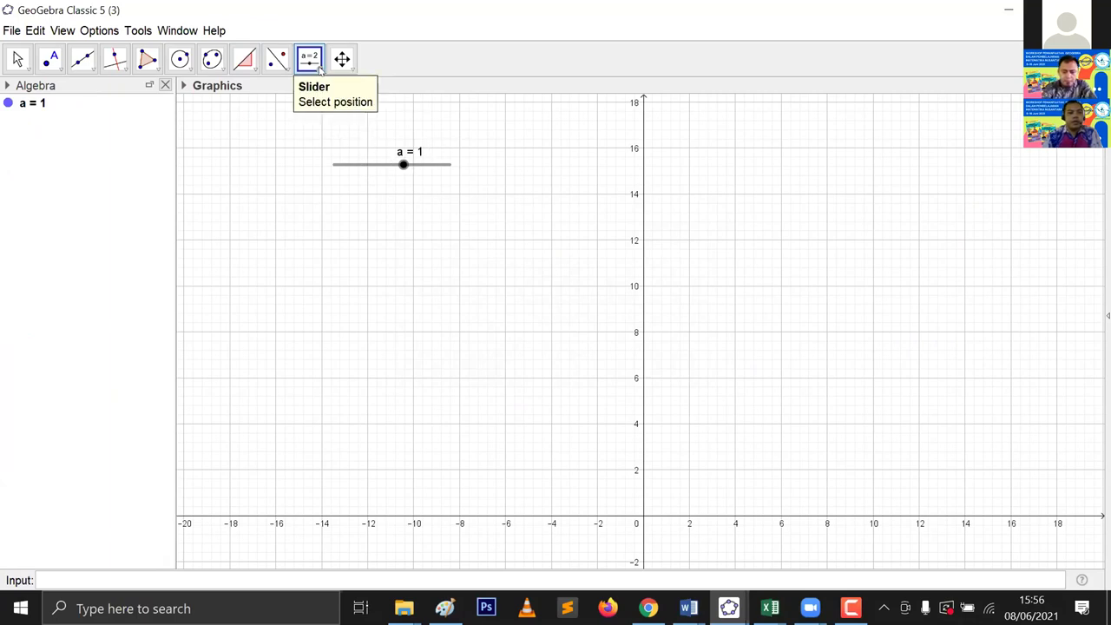
{"action": "left_click", "coordinate": [310, 59]}
{"action": "left_click", "coordinate": [337, 117]}
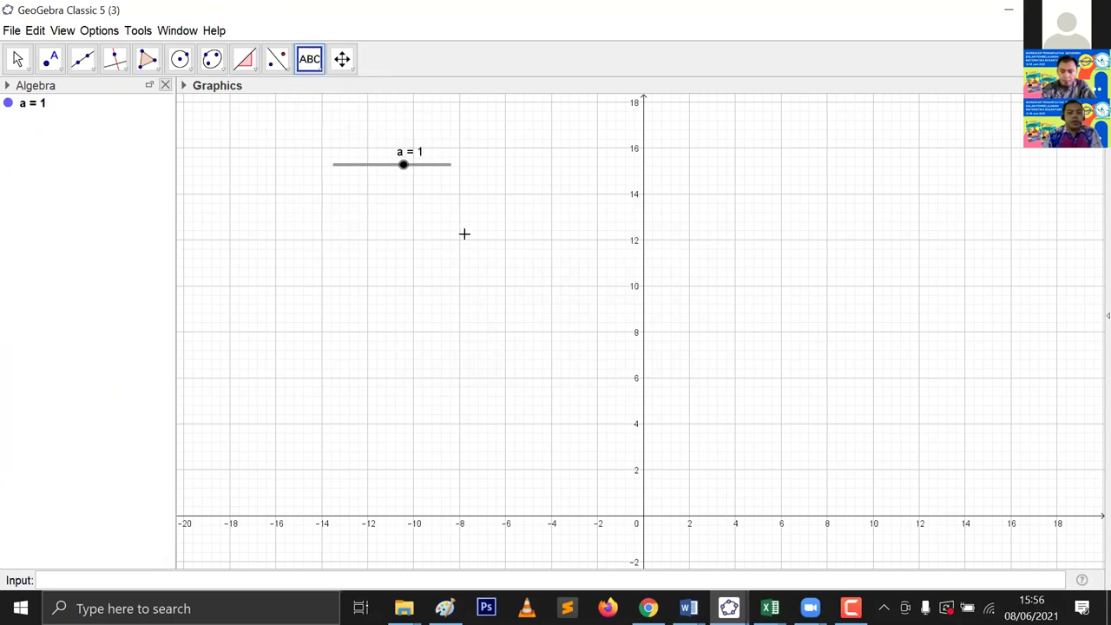
Step: Place a text object reading 'GeoGebra' (text1) on the graphics view
{"action": "left_click", "coordinate": [533, 211]}
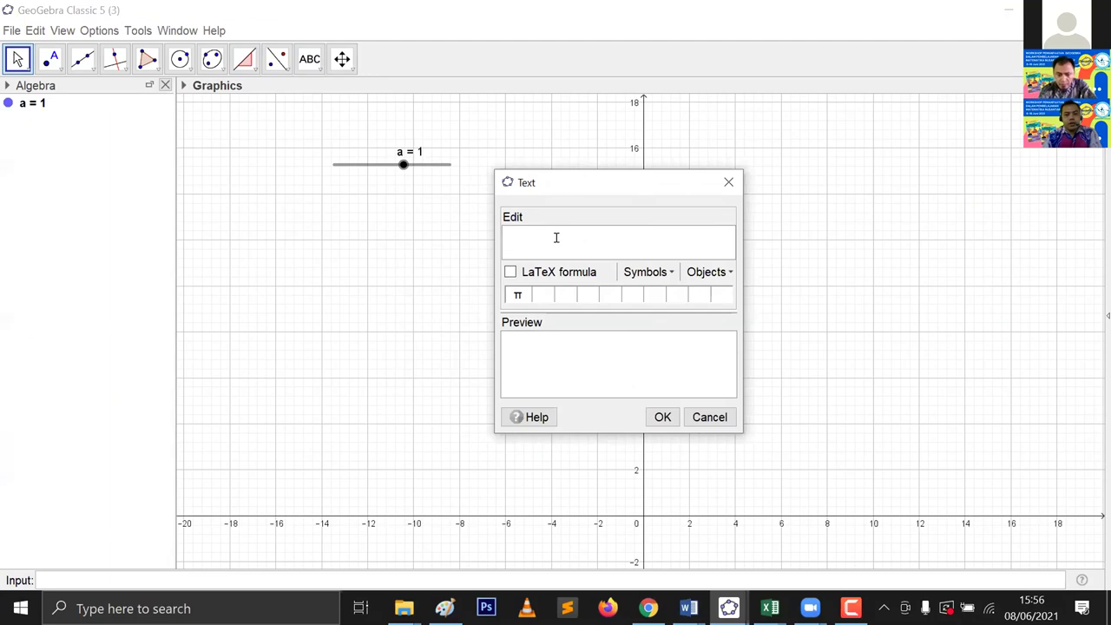
{"action": "type", "text": "GeoGebra"}
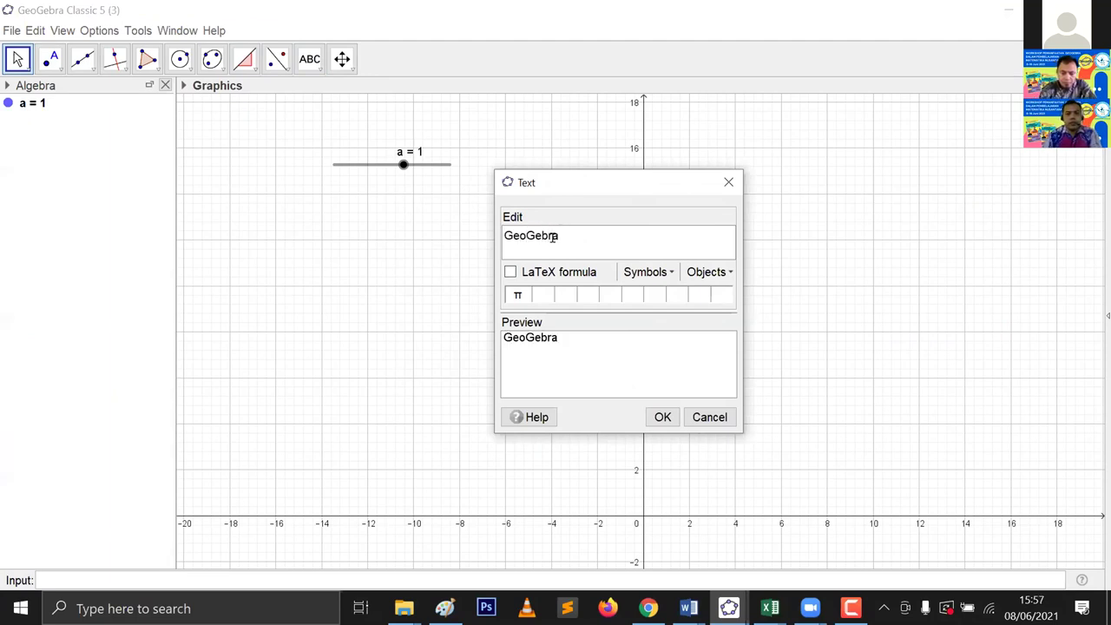
{"action": "left_click", "coordinate": [662, 417]}
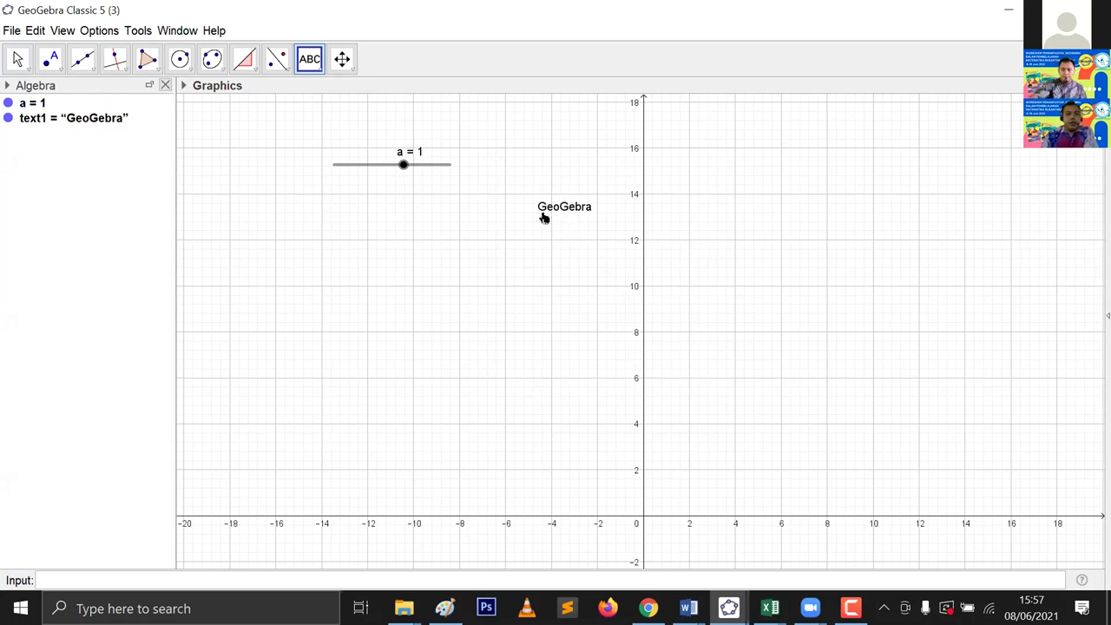
{"action": "left_click", "coordinate": [321, 68]}
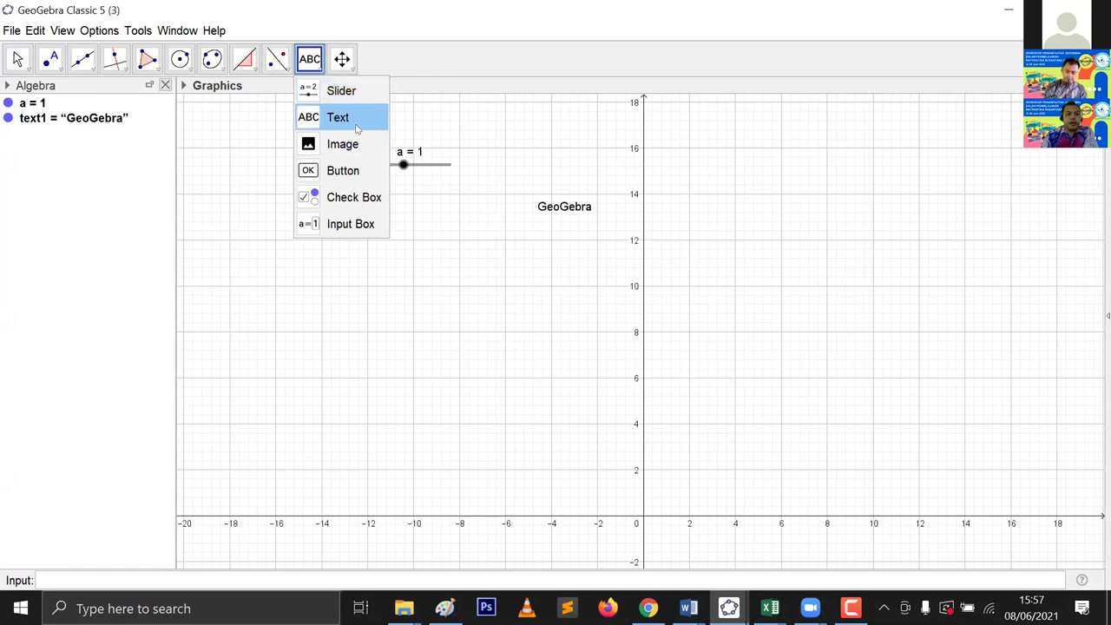
Step: Create a second 'GeoGebra' text, text2, by entering "GeoGebra" in the Input bar
{"action": "left_click", "coordinate": [336, 579]}
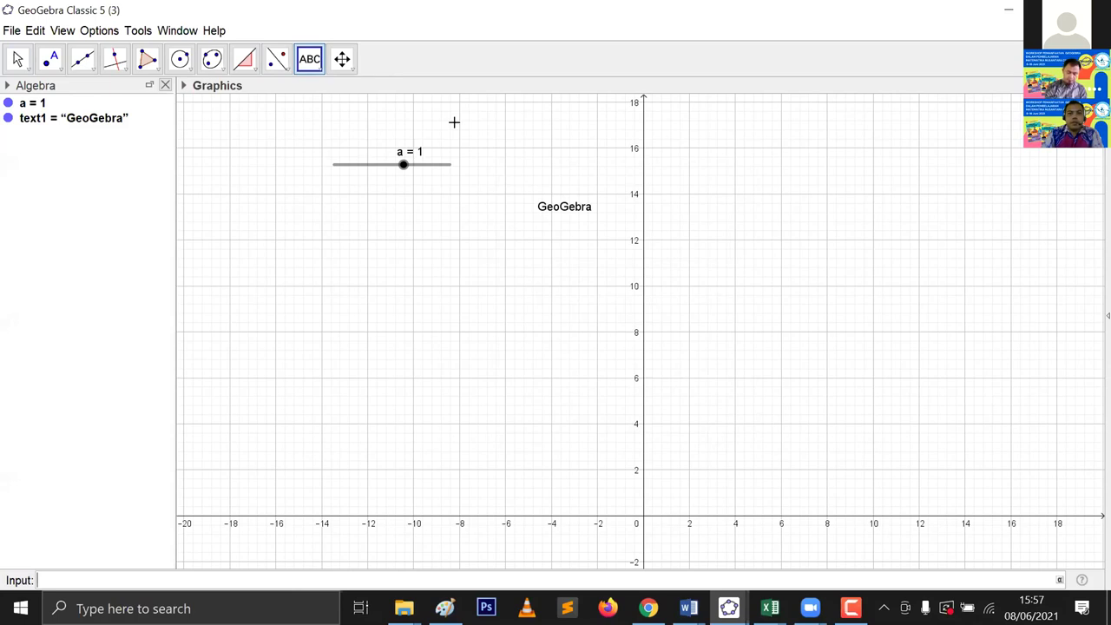
{"action": "left_click", "coordinate": [404, 241]}
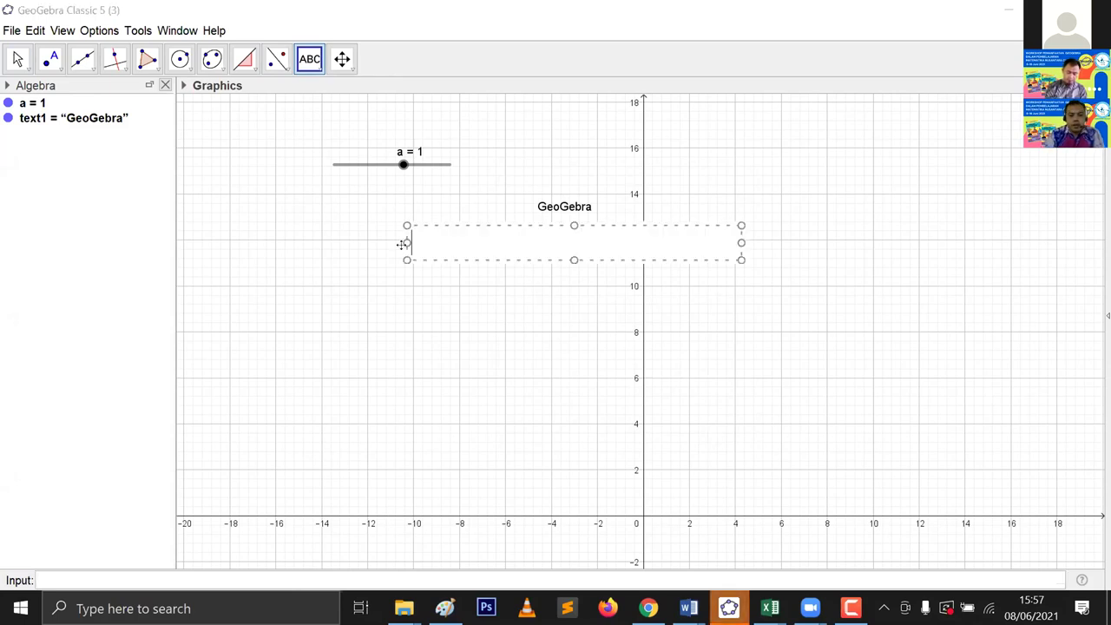
{"action": "type", "text": "\"Geo"}
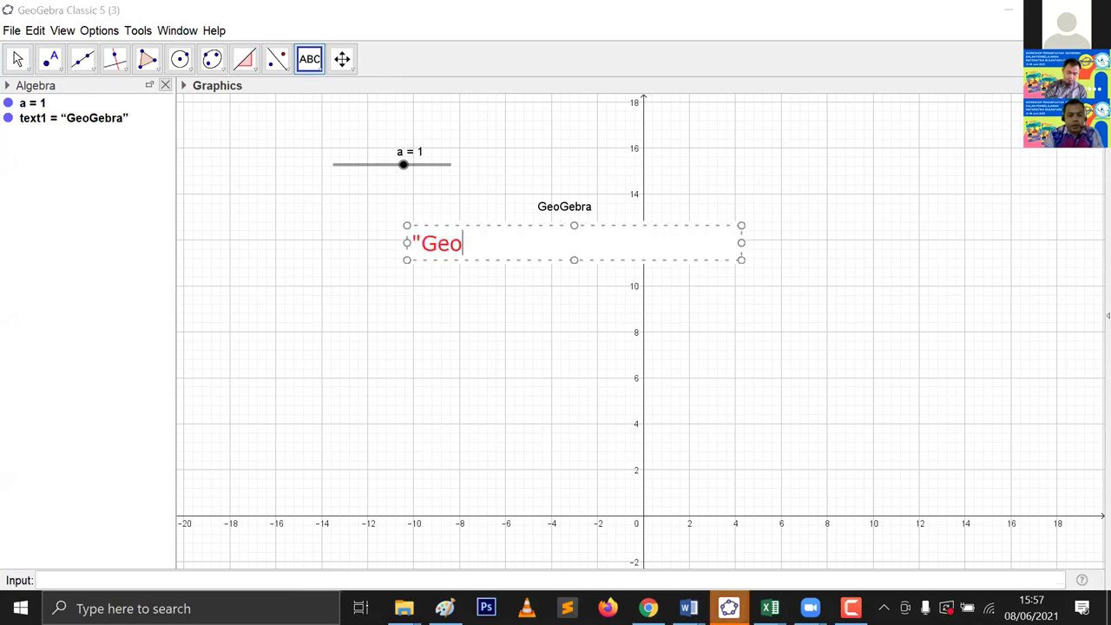
{"action": "type", "text": "Gebra\""}
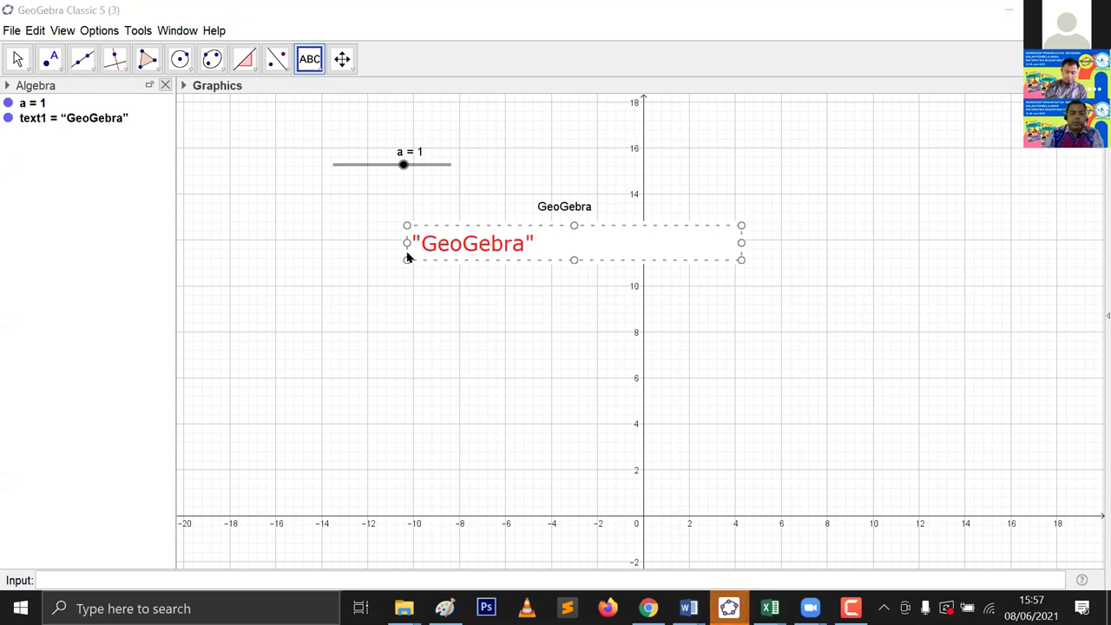
{"action": "left_click", "coordinate": [401, 245]}
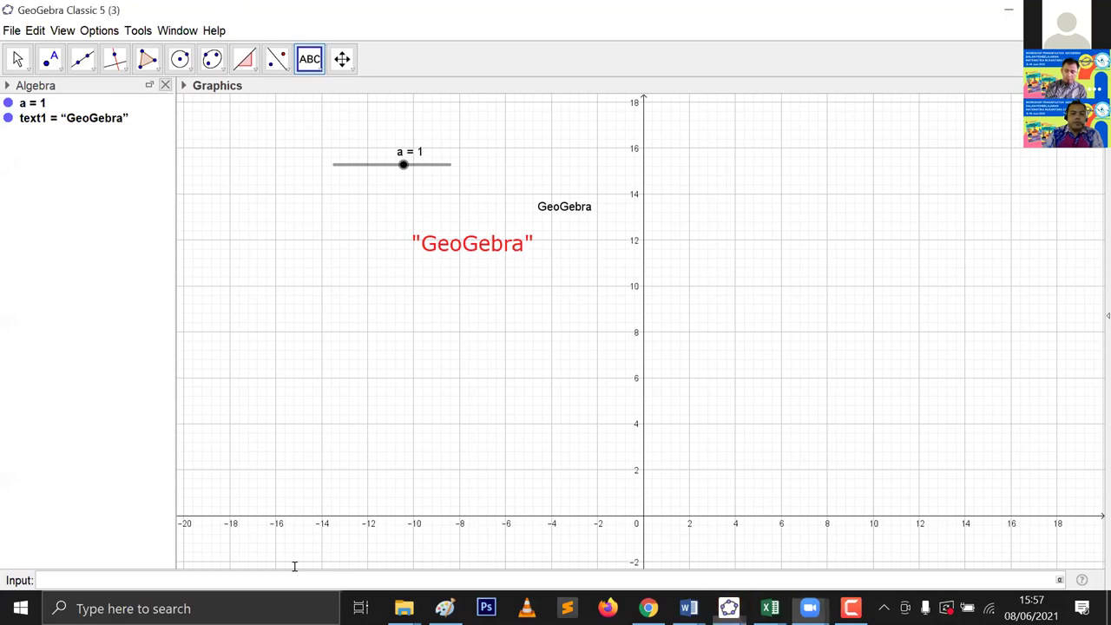
{"action": "type", "text": "\"GeoG"}
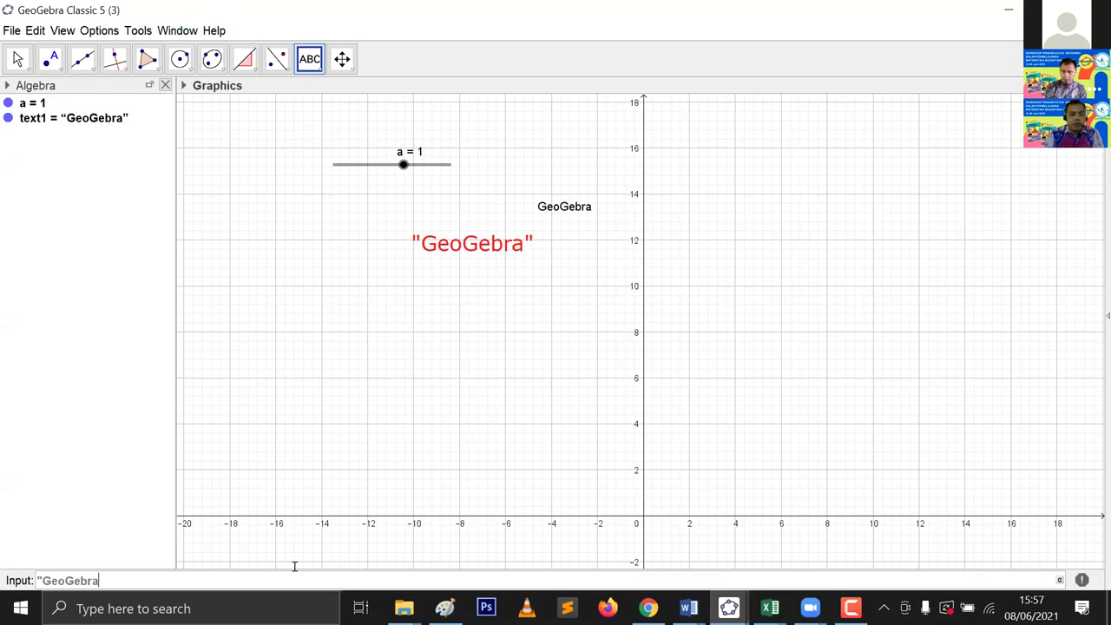
{"action": "type", "text": "ebra"}
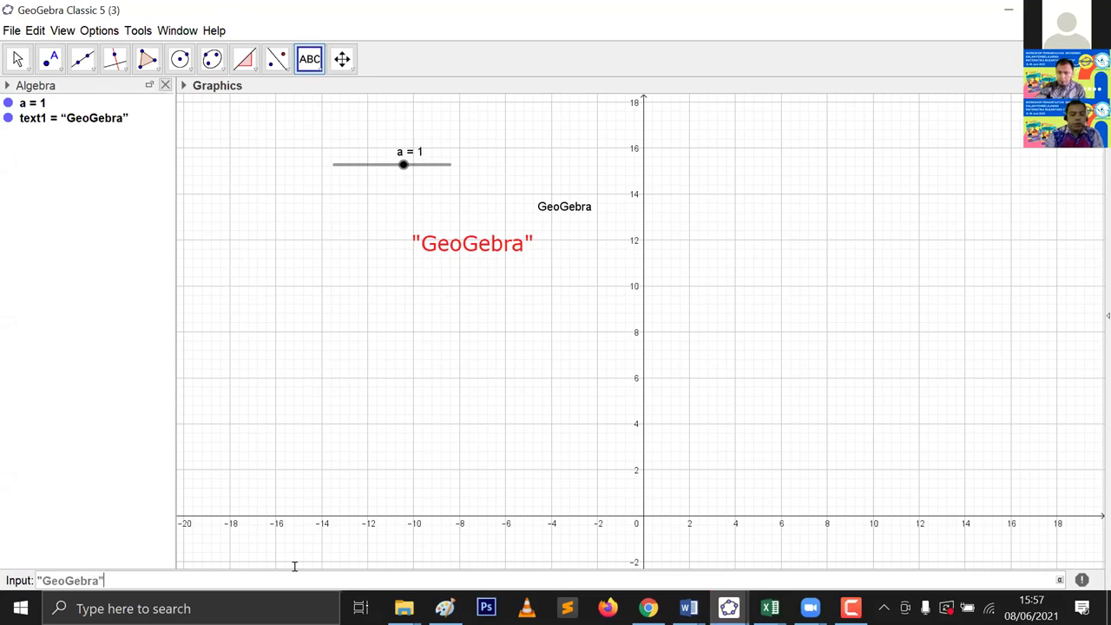
{"action": "type", "text": "\""}
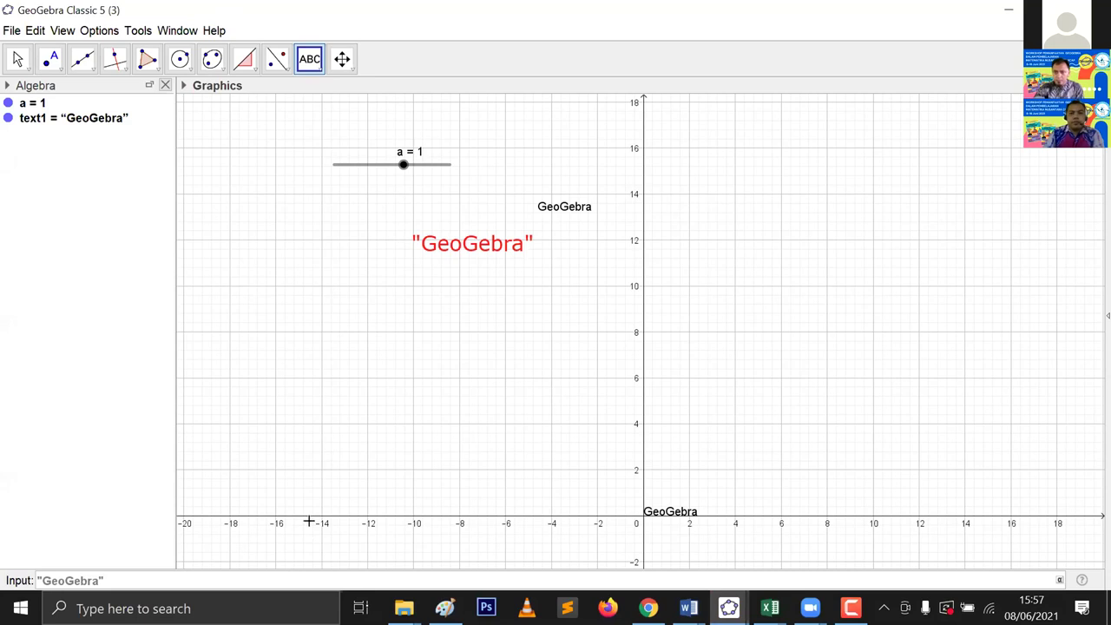
{"action": "key", "text": "Return"}
Step: Move text2 up and slightly left, below and beside the first text
{"action": "left_click_drag", "start_coordinate": [669, 322], "coordinate": [470, 274]}
{"action": "left_click", "coordinate": [447, 224]}
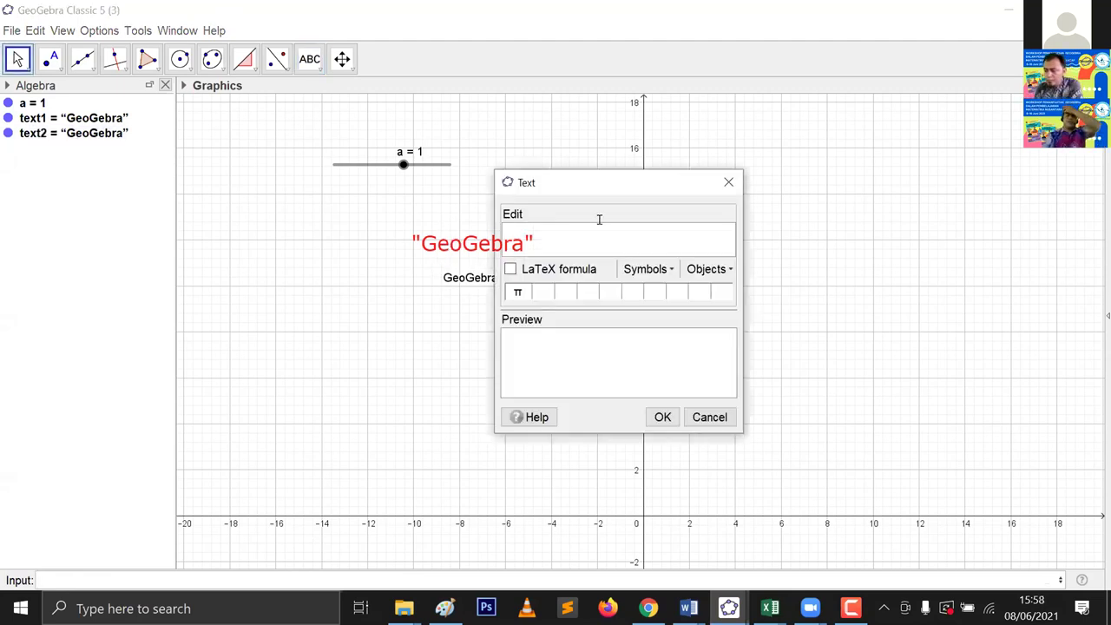
{"action": "left_click", "coordinate": [728, 181]}
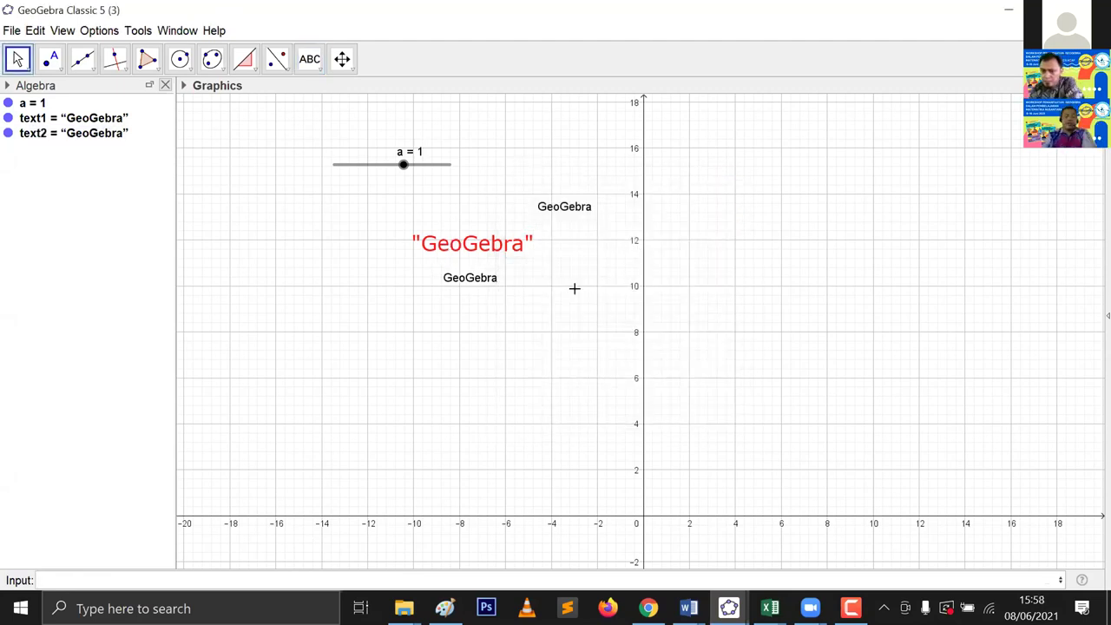
{"action": "mouse_move", "coordinate": [473, 280]}
{"action": "left_mouse_down"}
{"action": "mouse_move", "coordinate": [444, 282]}
{"action": "mouse_move", "coordinate": [465, 276]}
{"action": "left_mouse_up"}
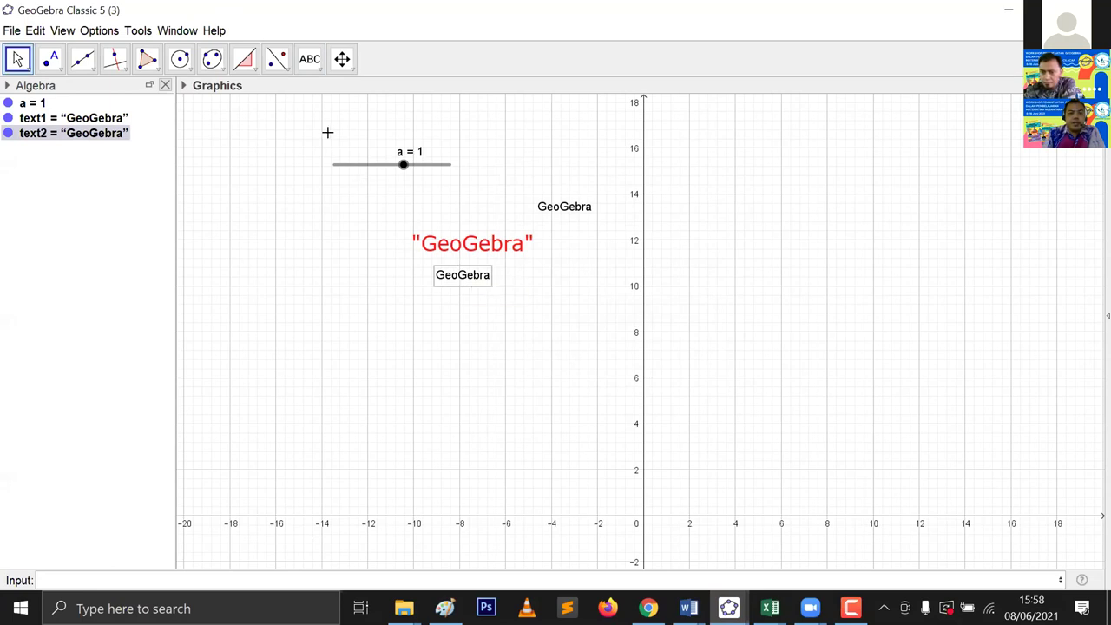
{"action": "left_click", "coordinate": [318, 70]}
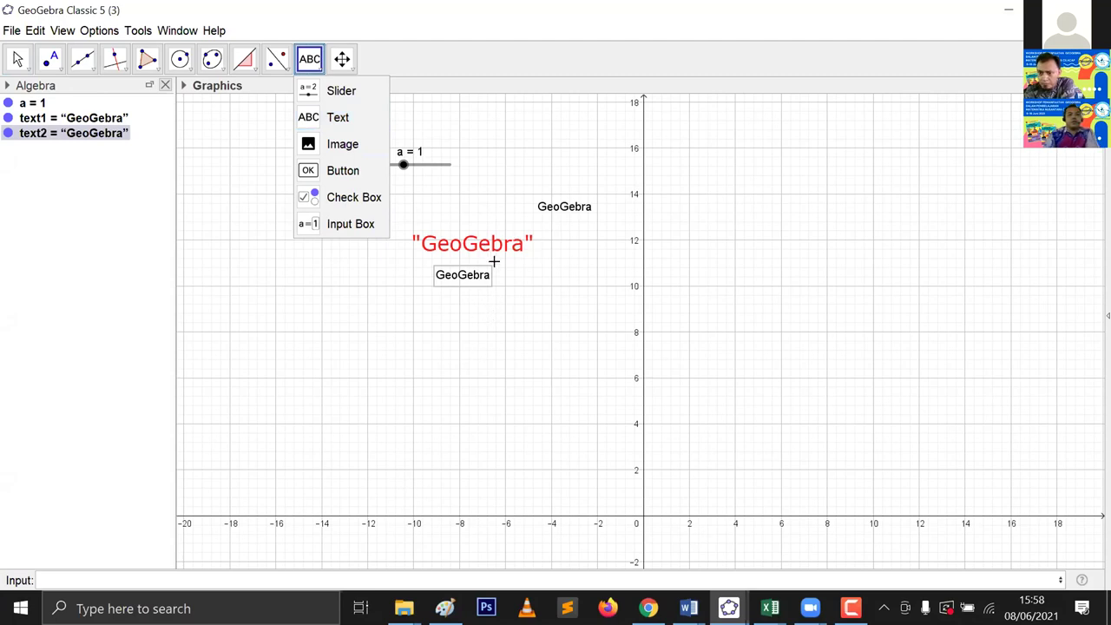
{"action": "left_click", "coordinate": [323, 143]}
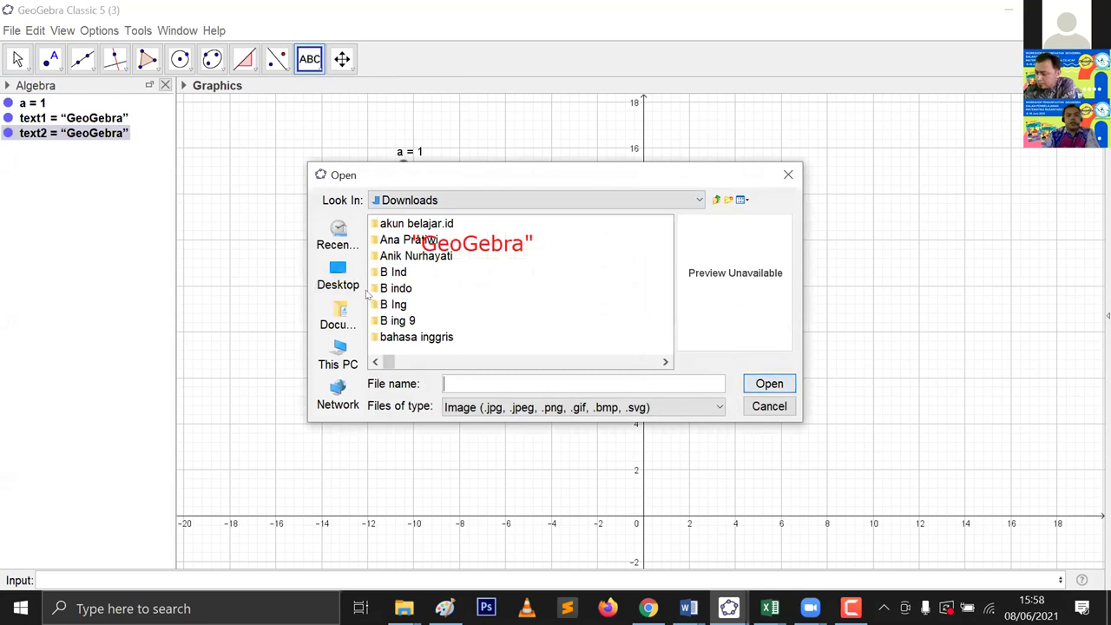
{"action": "left_click", "coordinate": [789, 175]}
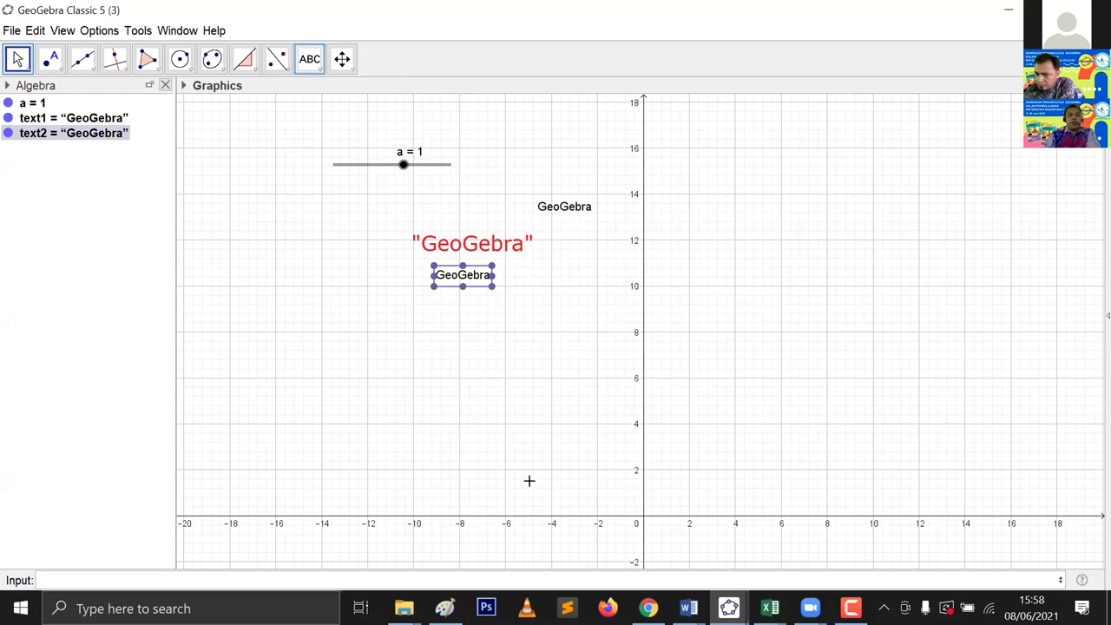
{"action": "left_click", "coordinate": [404, 608]}
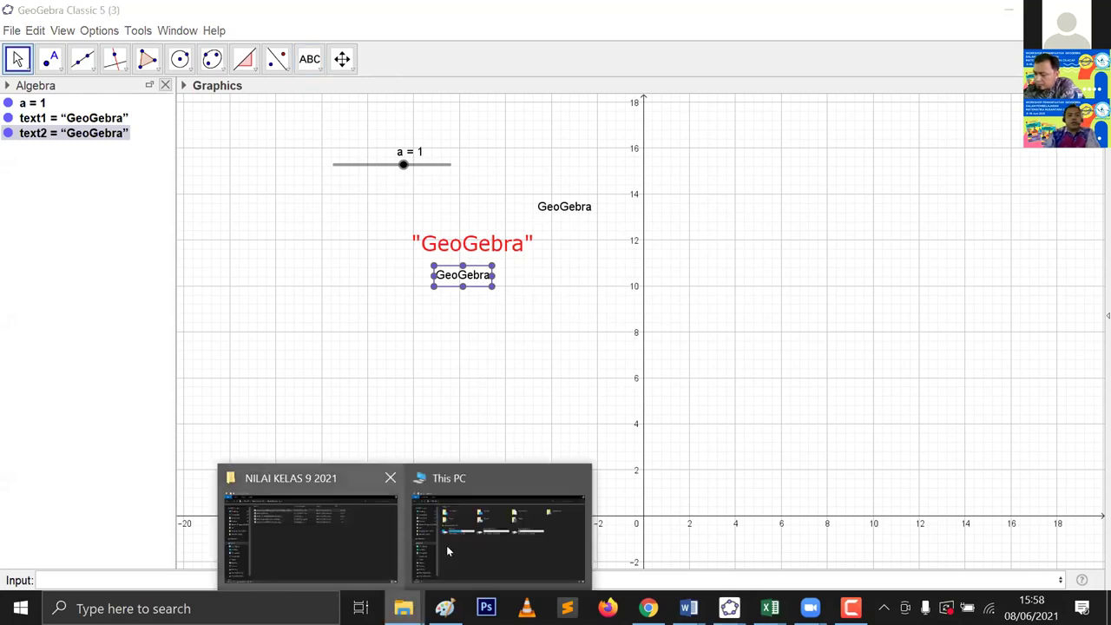
Step: Select thumbs-up-4007573_960_720.png in Downloads and drag it onto the GeoGebra window
{"action": "left_click", "coordinate": [371, 538]}
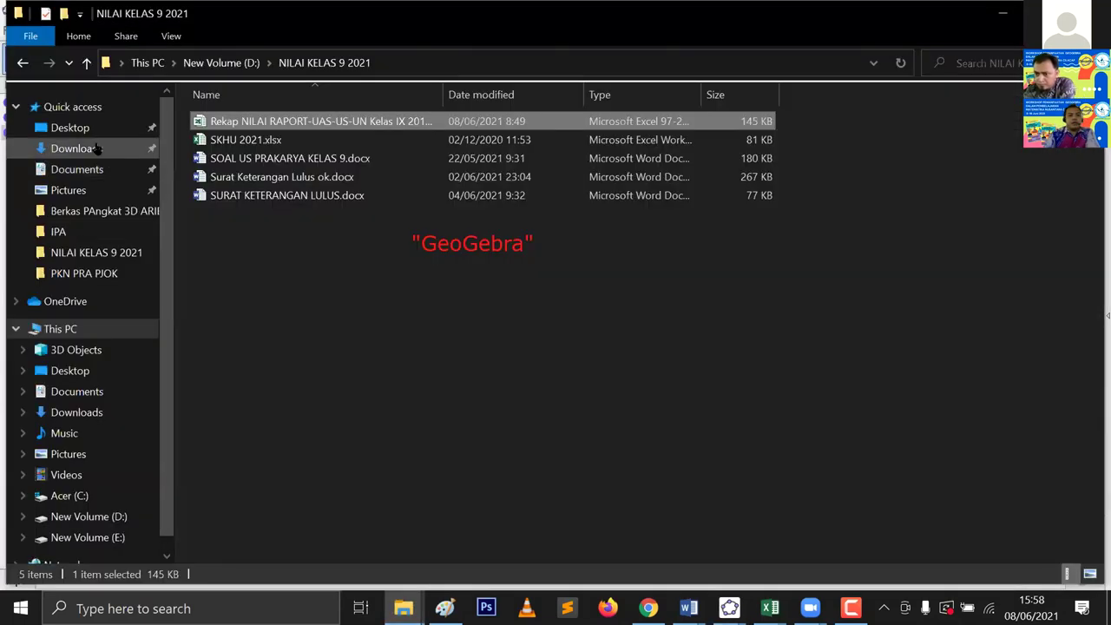
{"action": "left_click", "coordinate": [99, 149]}
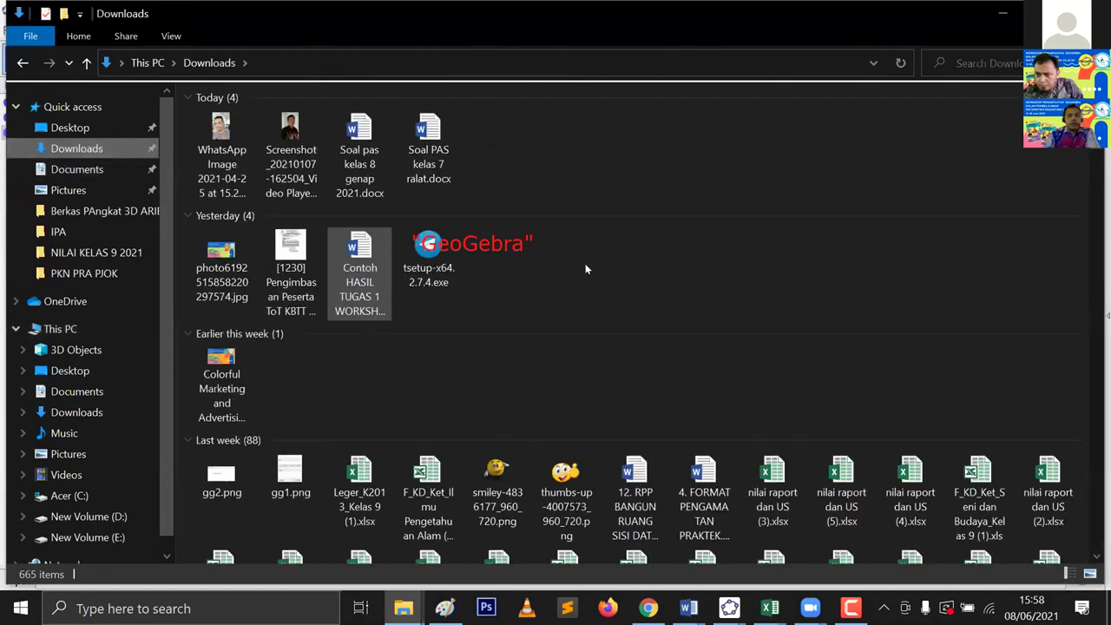
{"action": "scroll", "coordinate": [594, 277], "scroll_direction": "down", "scroll_amount": 3}
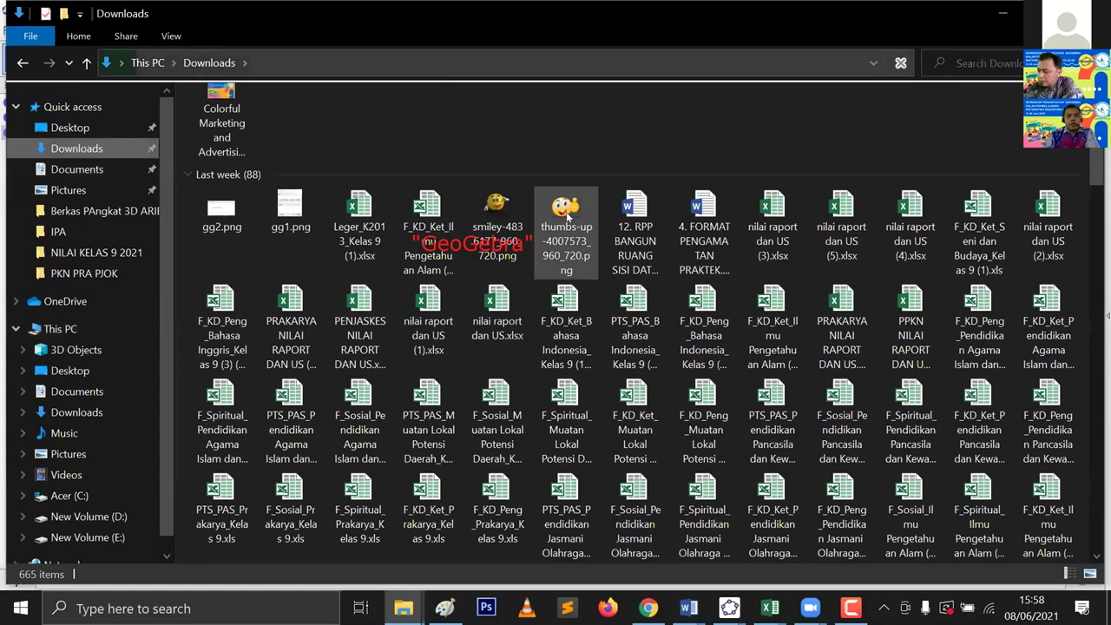
{"action": "left_click", "coordinate": [577, 274]}
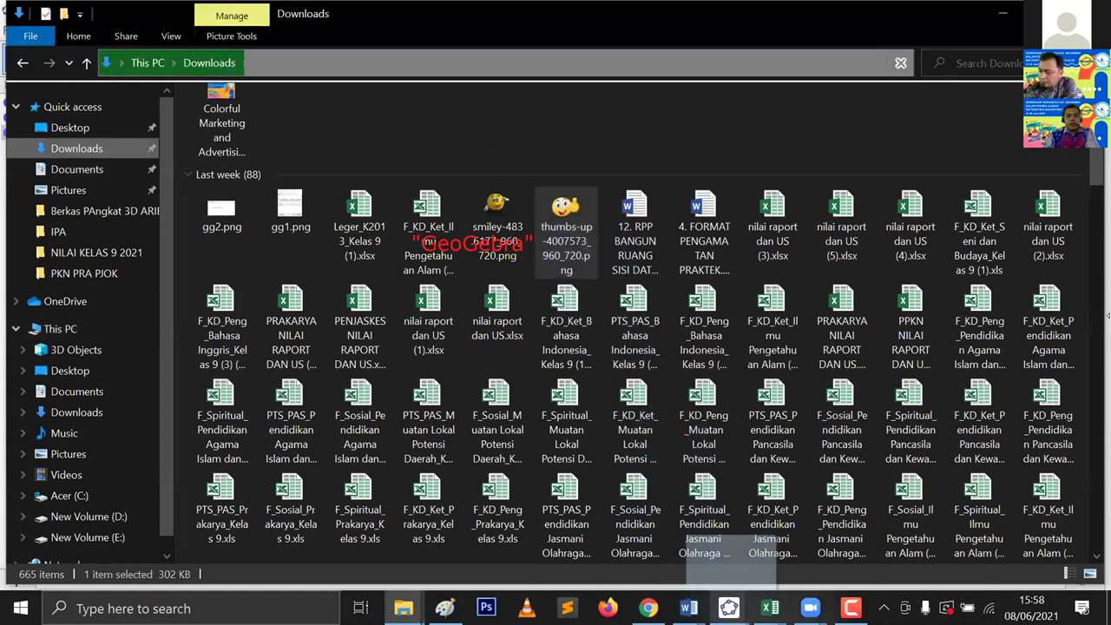
{"action": "mouse_move", "coordinate": [729, 607]}
{"action": "left_click_drag", "start_coordinate": [887, 562], "coordinate": [909, 579]}
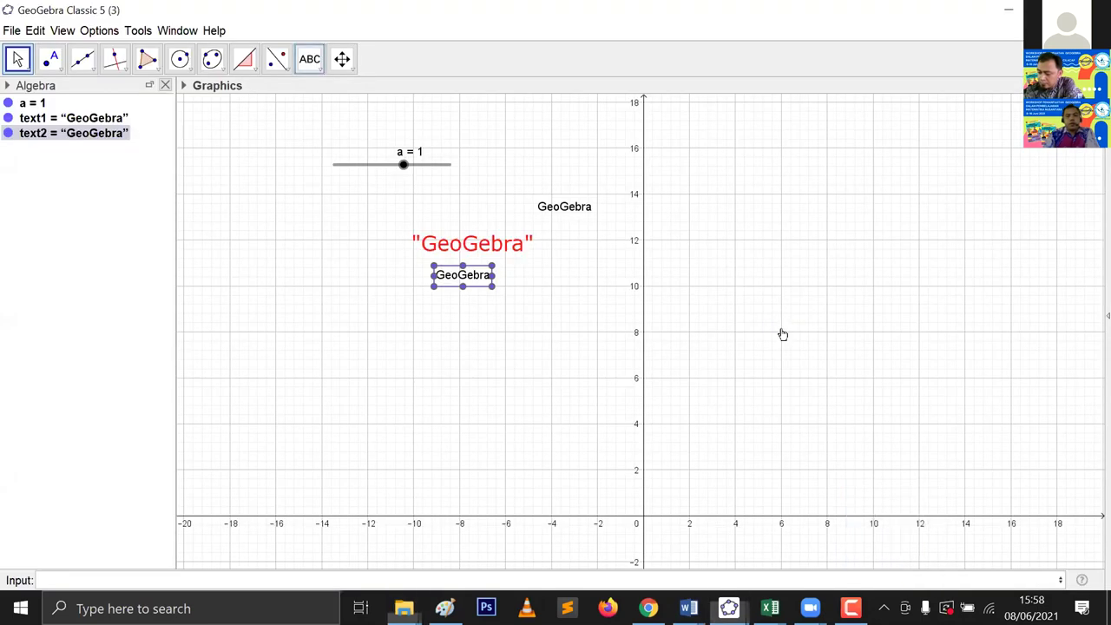
Step: Paste the thumbs-up picture and resize it via corners A and B, then delete all objects
{"action": "key", "text": "ctrl+v"}
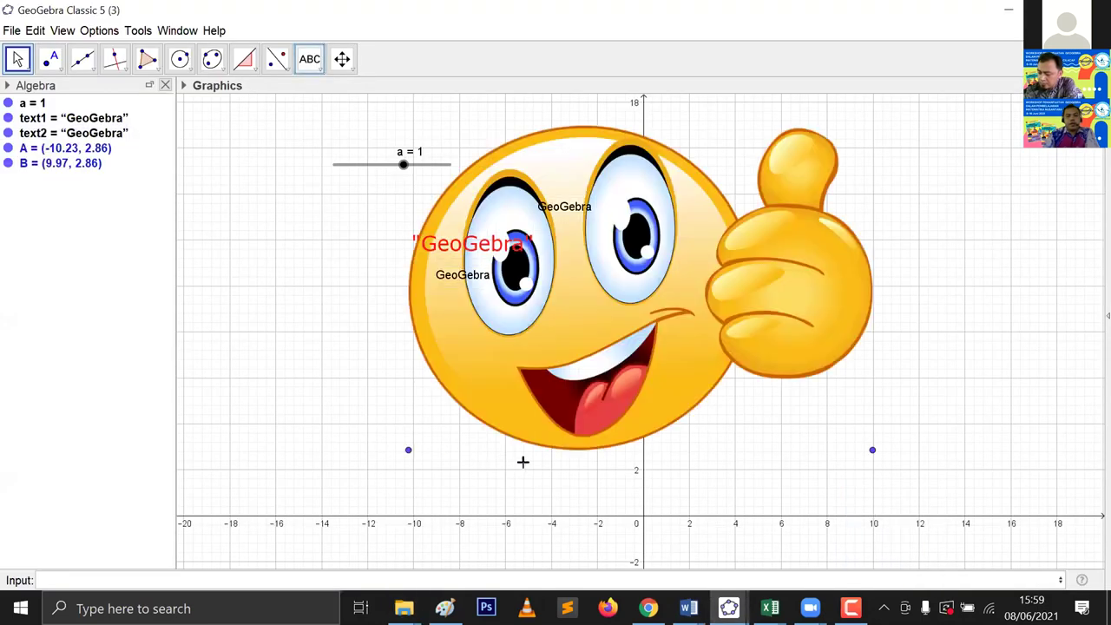
{"action": "left_click_drag", "start_coordinate": [408, 449], "coordinate": [789, 444]}
{"action": "left_click_drag", "start_coordinate": [875, 453], "coordinate": [1041, 438]}
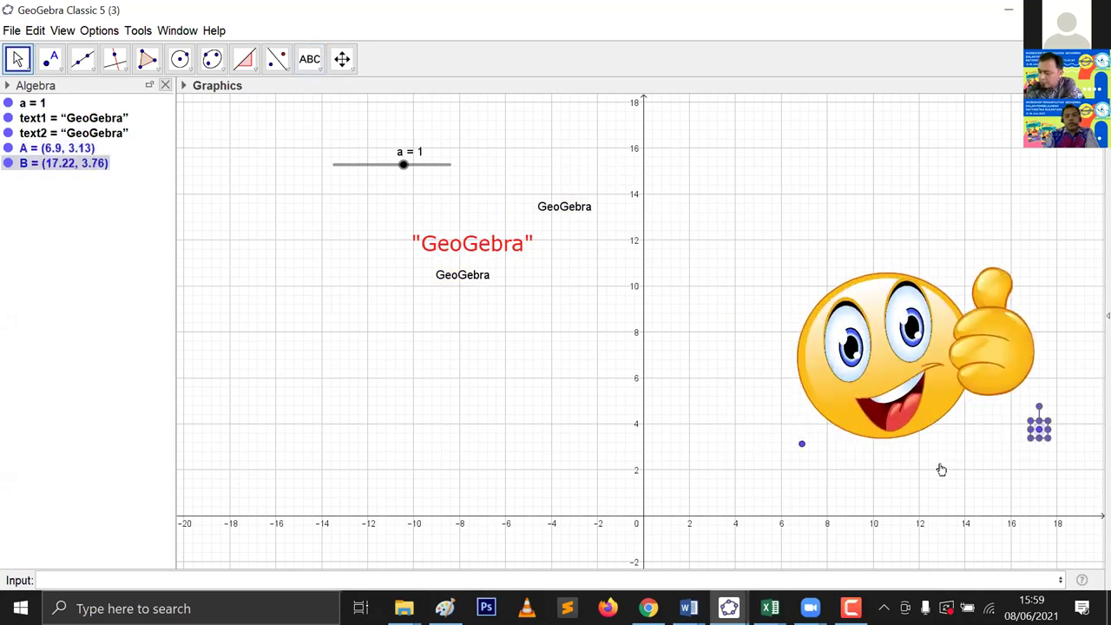
{"action": "left_click_drag", "start_coordinate": [898, 454], "coordinate": [978, 410]}
{"action": "left_click_drag", "start_coordinate": [660, 423], "coordinate": [922, 450]}
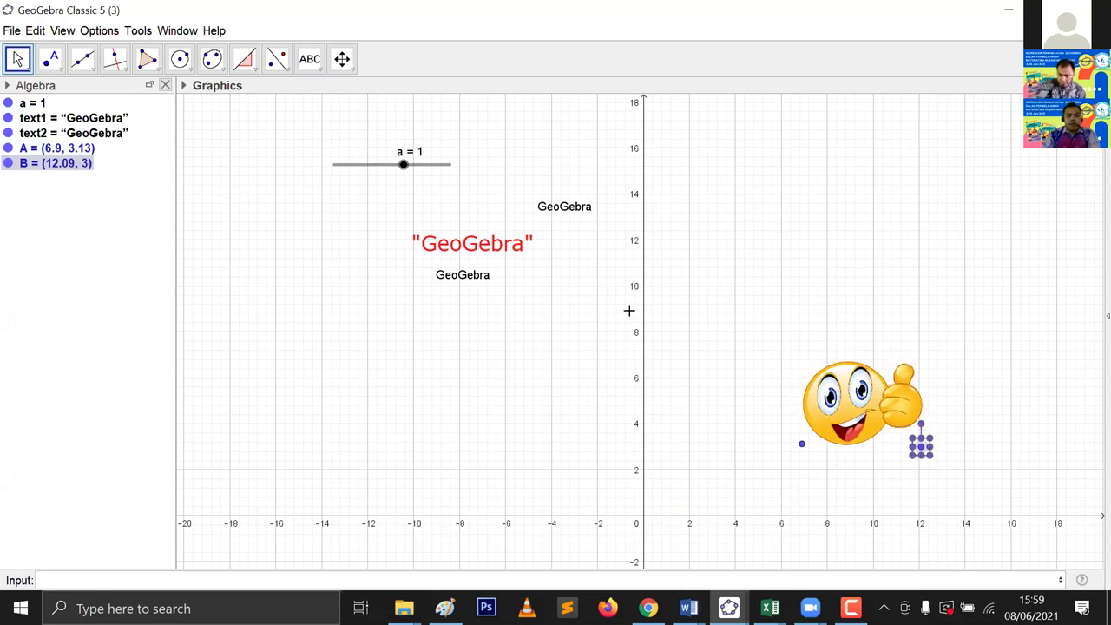
{"action": "key", "text": "ctrl+a"}
{"action": "key", "text": "Delete"}
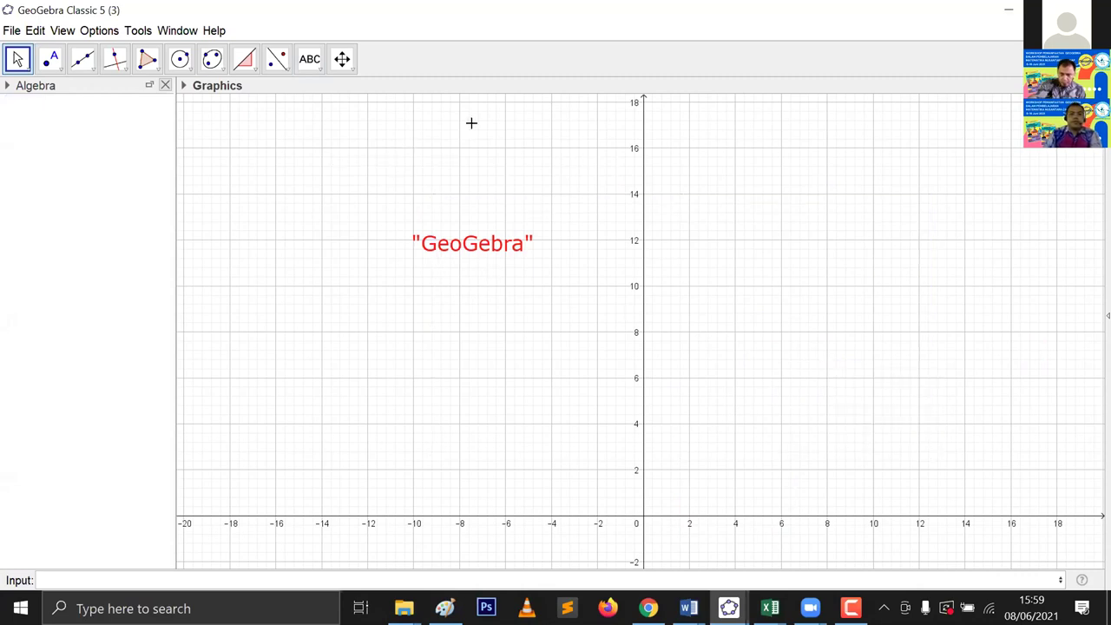
Step: Delete the red GeoGebra text and place an uncaptioned button1 in the upper left
{"action": "key", "text": "ctrl+a"}
{"action": "key", "text": "Delete"}
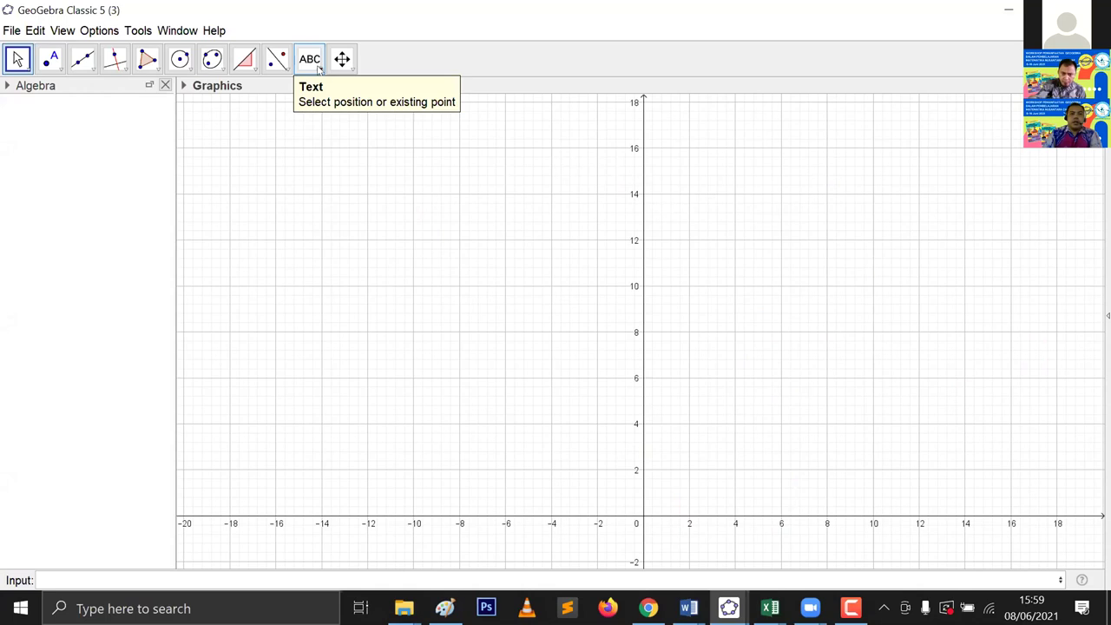
{"action": "left_click", "coordinate": [313, 61]}
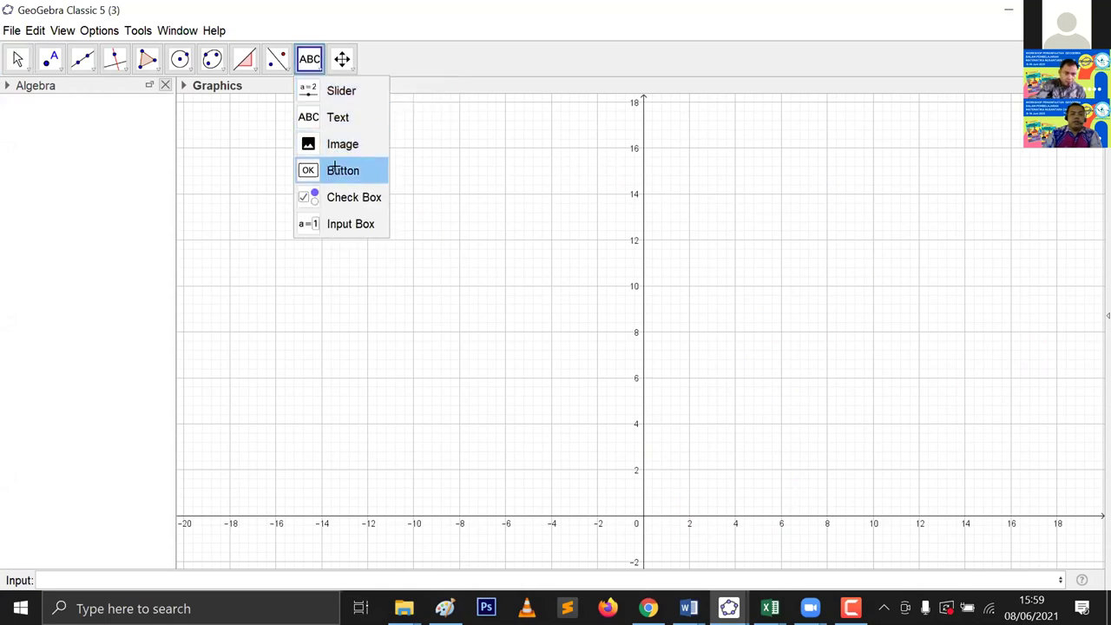
{"action": "left_click", "coordinate": [336, 171]}
{"action": "left_click", "coordinate": [354, 208]}
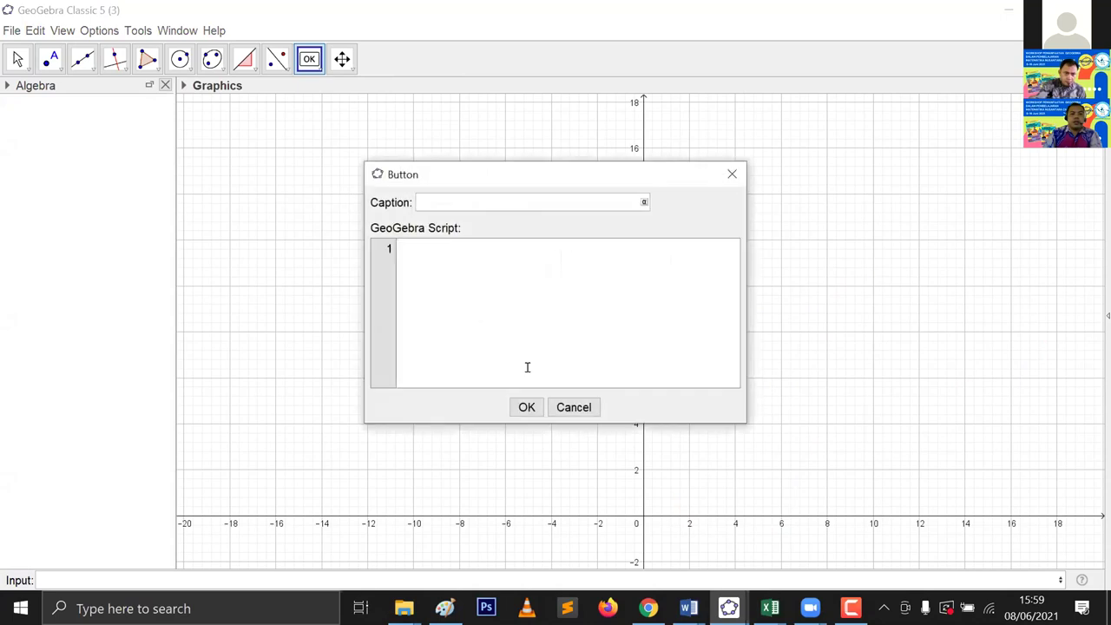
{"action": "left_click", "coordinate": [523, 405]}
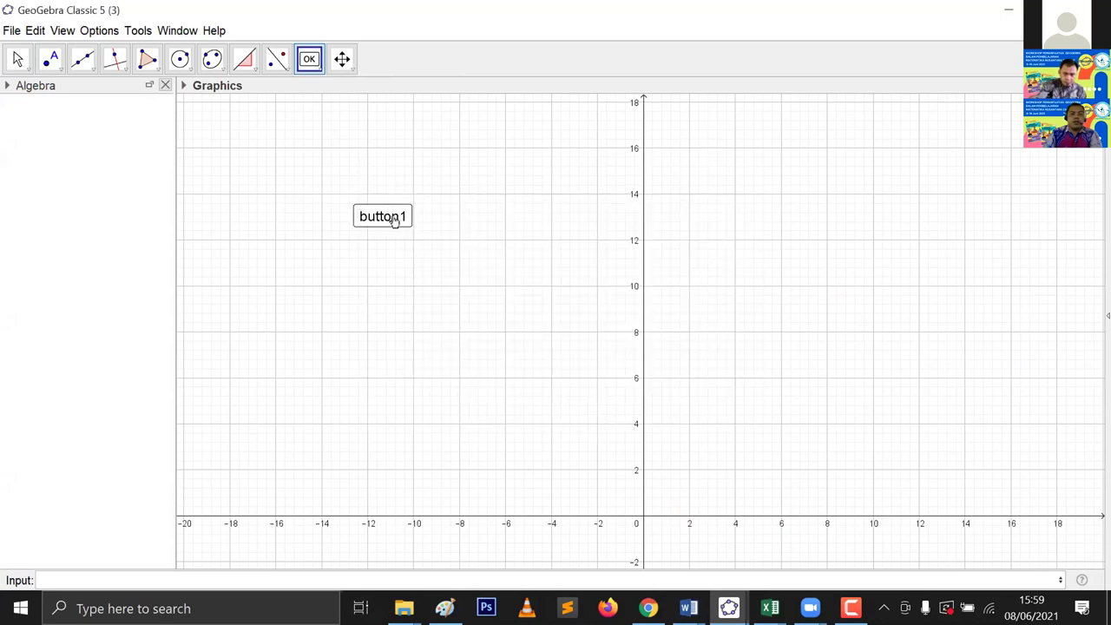
Step: Add a second uncaptioned button, button2, right of the y-axis
{"action": "left_click", "coordinate": [682, 228]}
{"action": "left_click", "coordinate": [535, 406]}
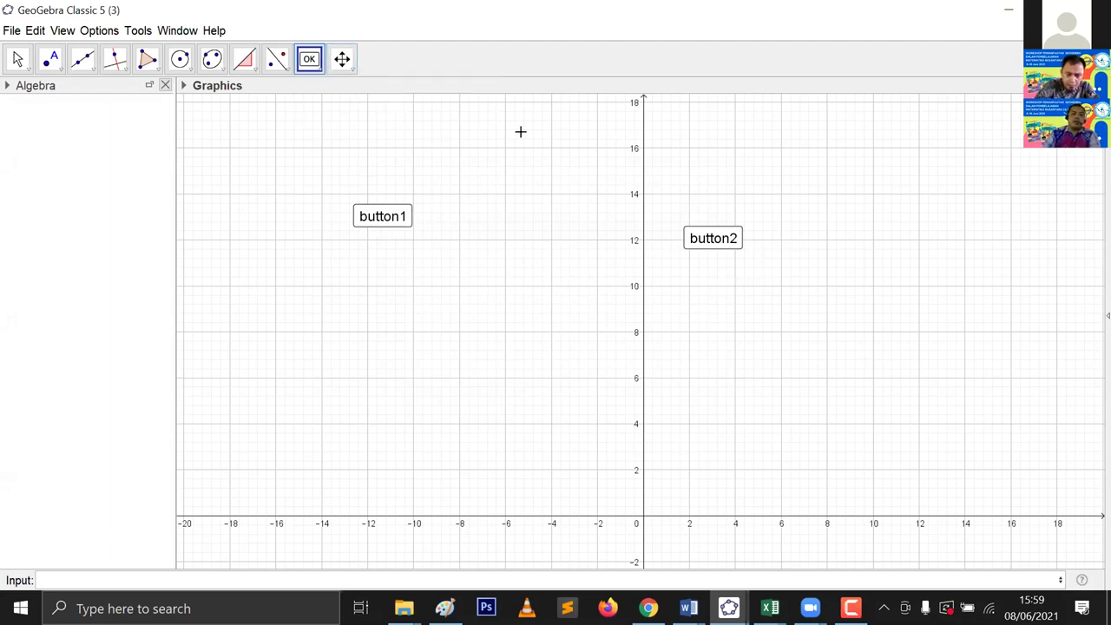
{"action": "left_click", "coordinate": [317, 69]}
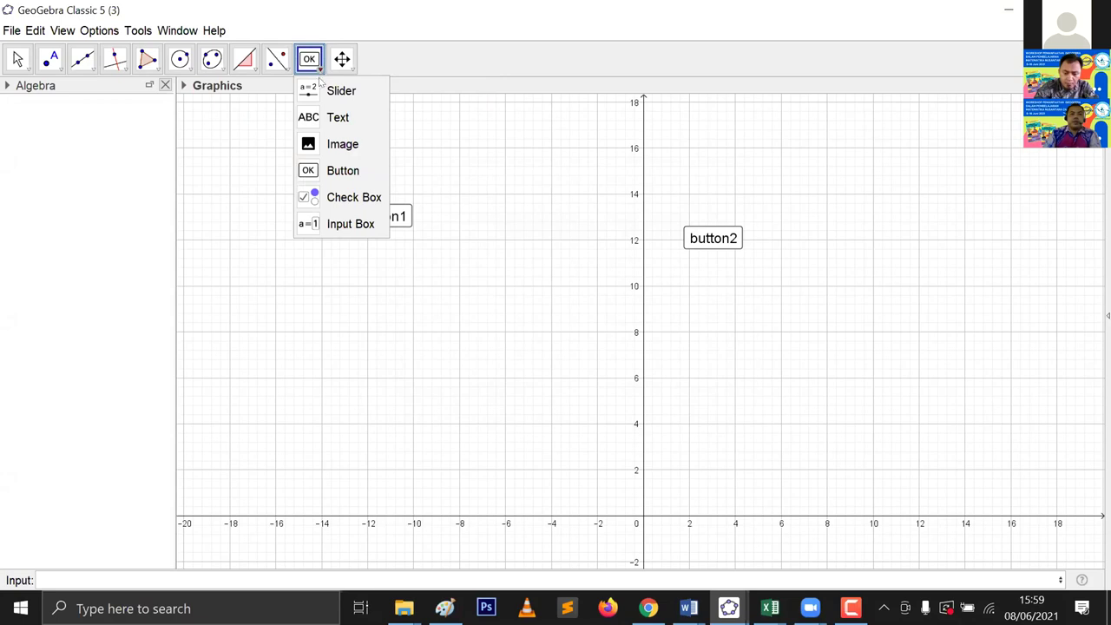
Step: Add show/hide check box a below button1
{"action": "left_click", "coordinate": [363, 207]}
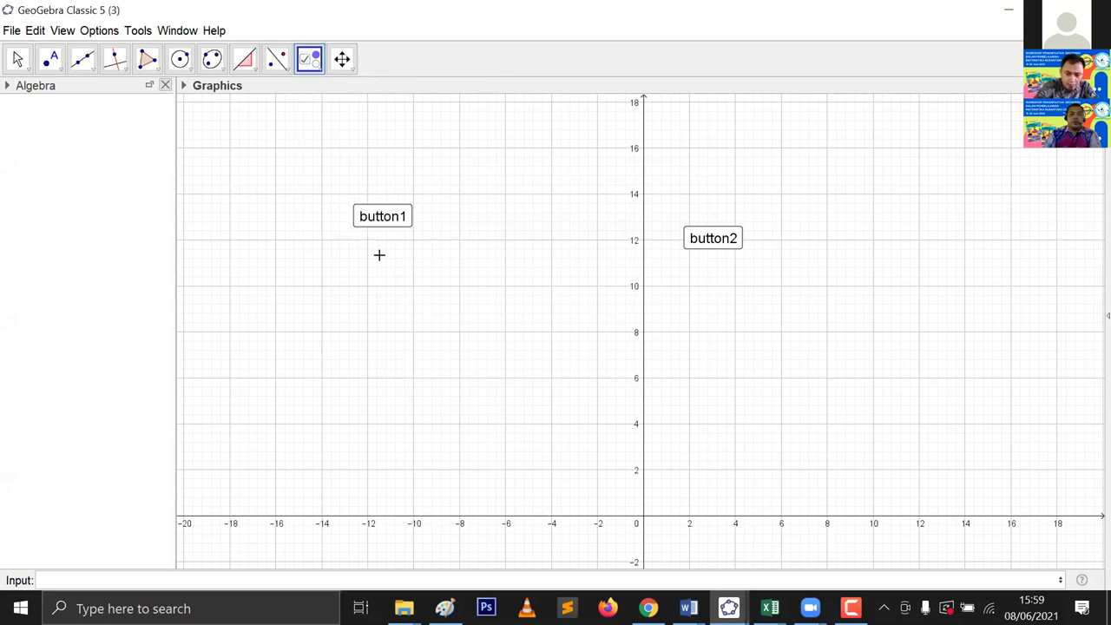
{"action": "left_click", "coordinate": [371, 268]}
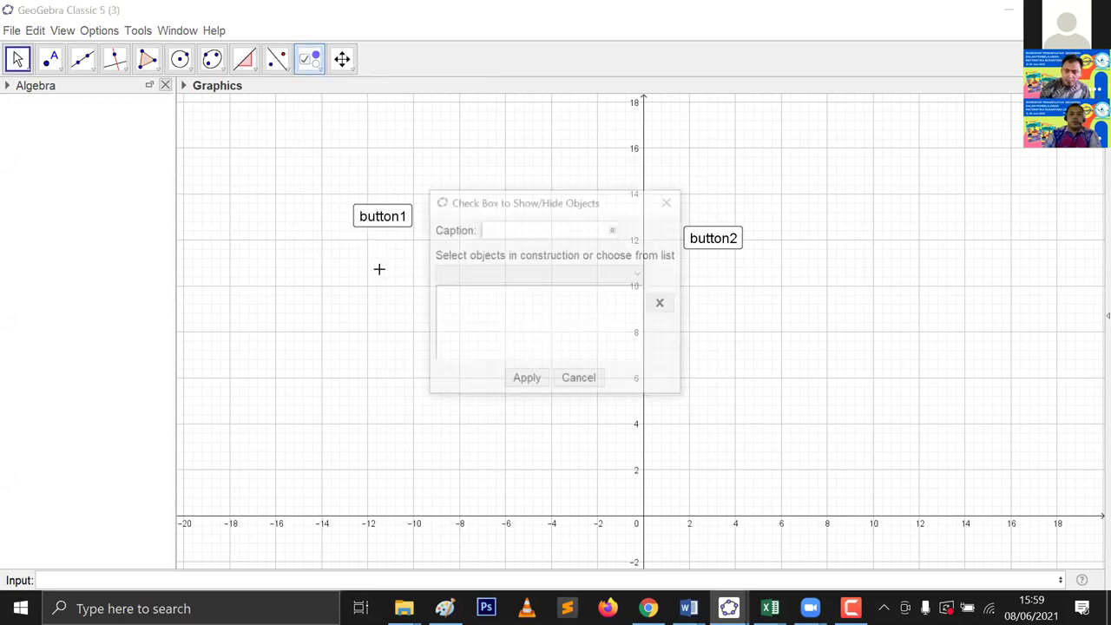
{"action": "left_click", "coordinate": [524, 379]}
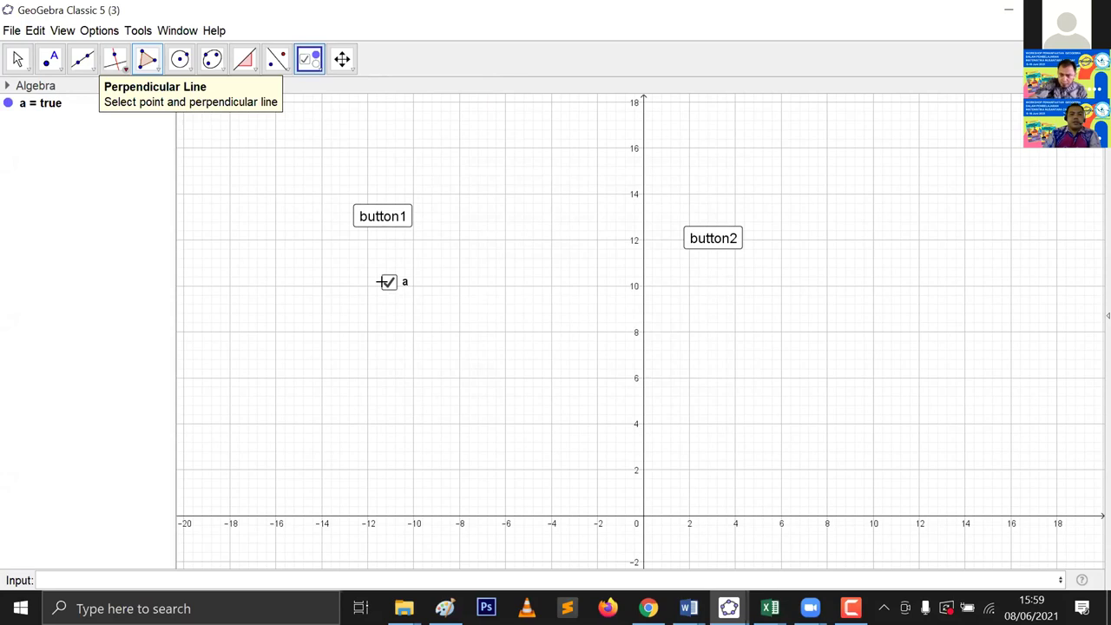
{"action": "key", "text": "Escape"}
Step: Toggle check box a on and off repeatedly, leaving it unchecked
{"action": "left_click", "coordinate": [388, 285]}
{"action": "left_click", "coordinate": [389, 284]}
{"action": "left_click", "coordinate": [389, 284]}
{"action": "left_click", "coordinate": [389, 285]}
{"action": "left_click", "coordinate": [389, 285]}
{"action": "left_click", "coordinate": [389, 284]}
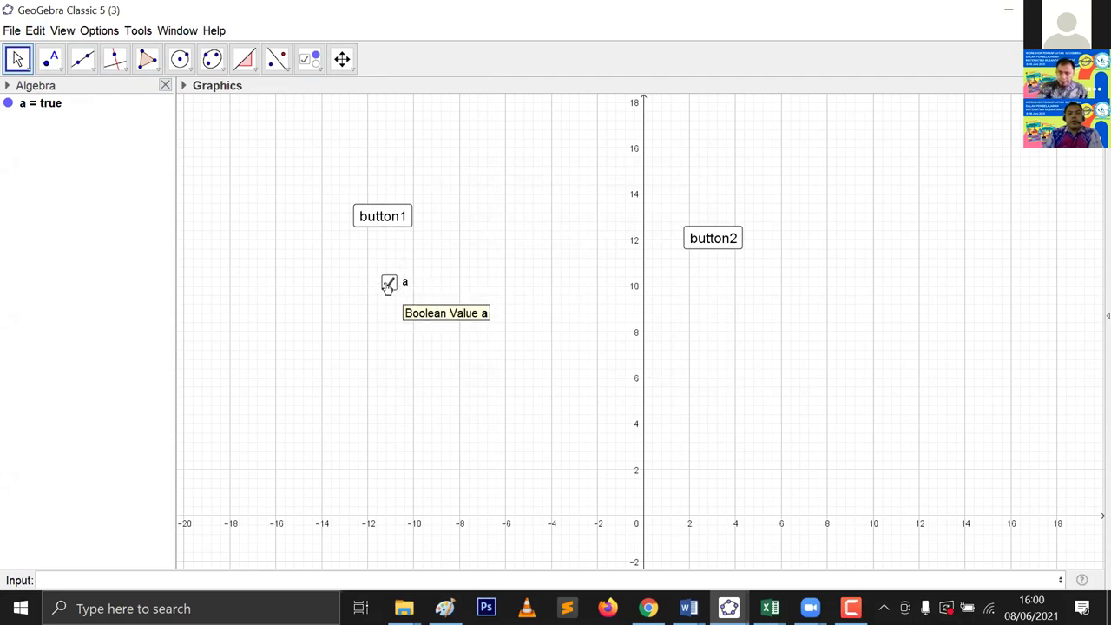
{"action": "double_click", "coordinate": [388, 284]}
{"action": "left_click", "coordinate": [389, 285]}
{"action": "left_click", "coordinate": [389, 285]}
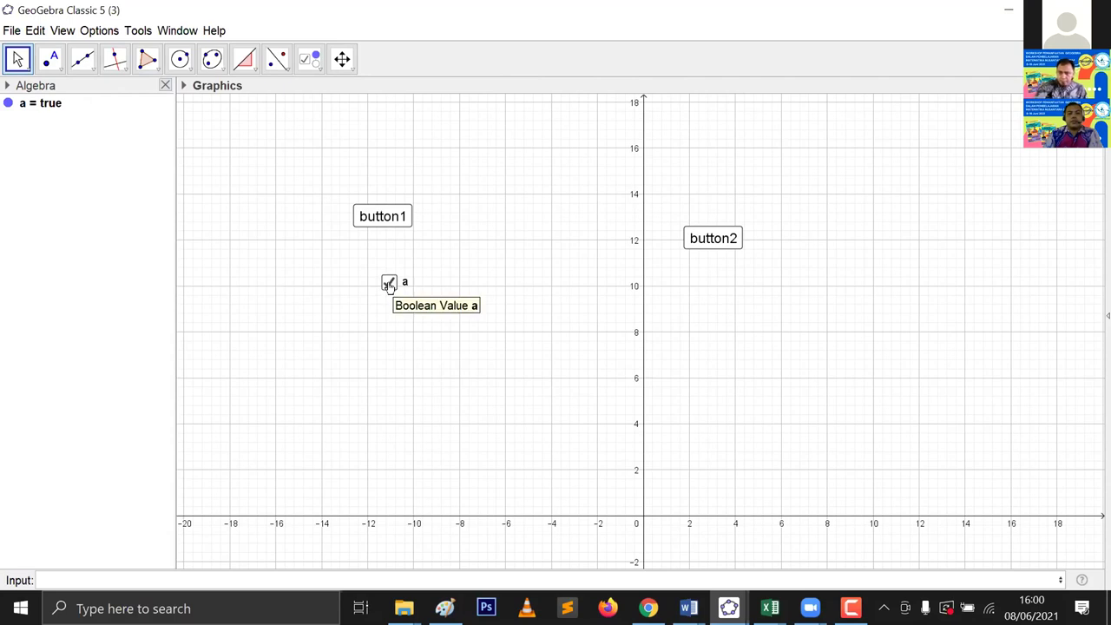
{"action": "left_click", "coordinate": [388, 287]}
{"action": "left_click", "coordinate": [389, 287]}
{"action": "left_click", "coordinate": [389, 286]}
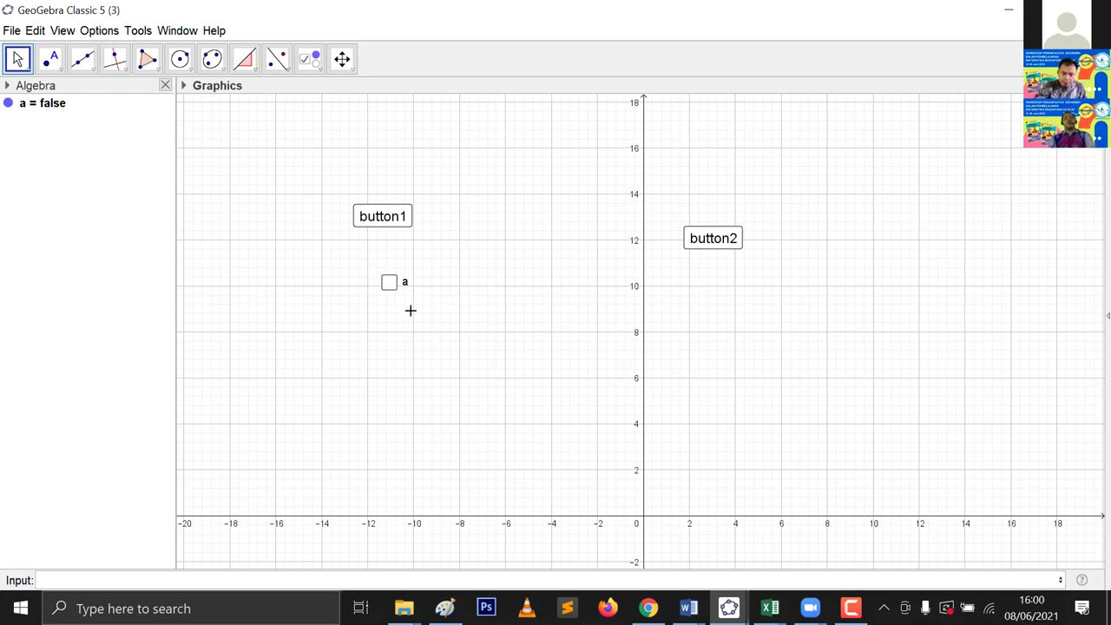
{"action": "left_click", "coordinate": [317, 69]}
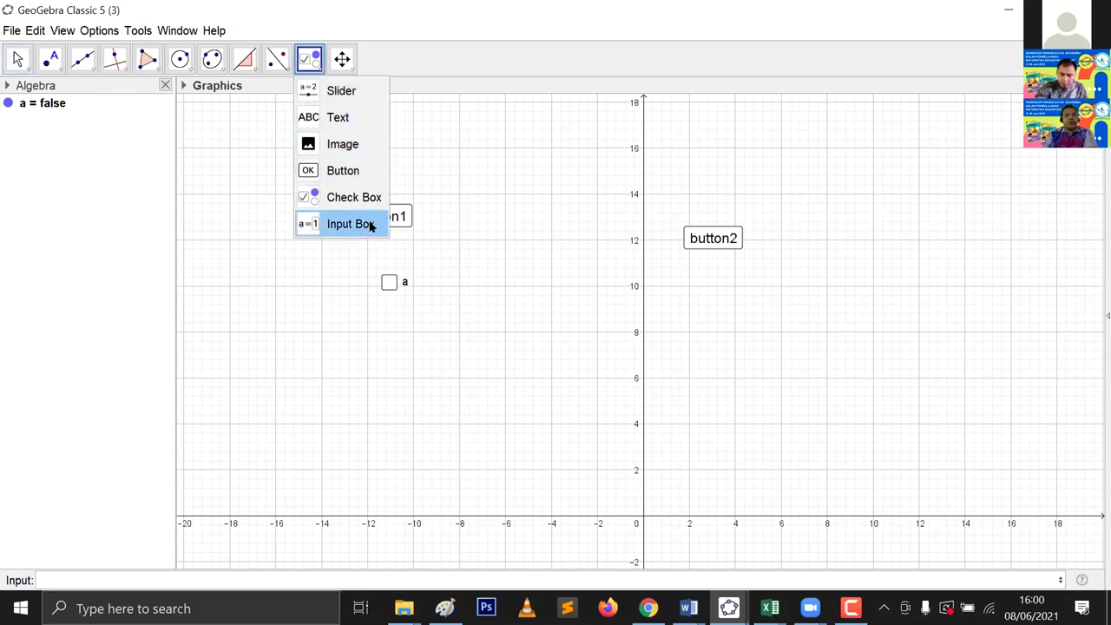
Step: Place an empty input box, InputBox1, near the y-axis below button2 and select it
{"action": "left_click", "coordinate": [539, 313]}
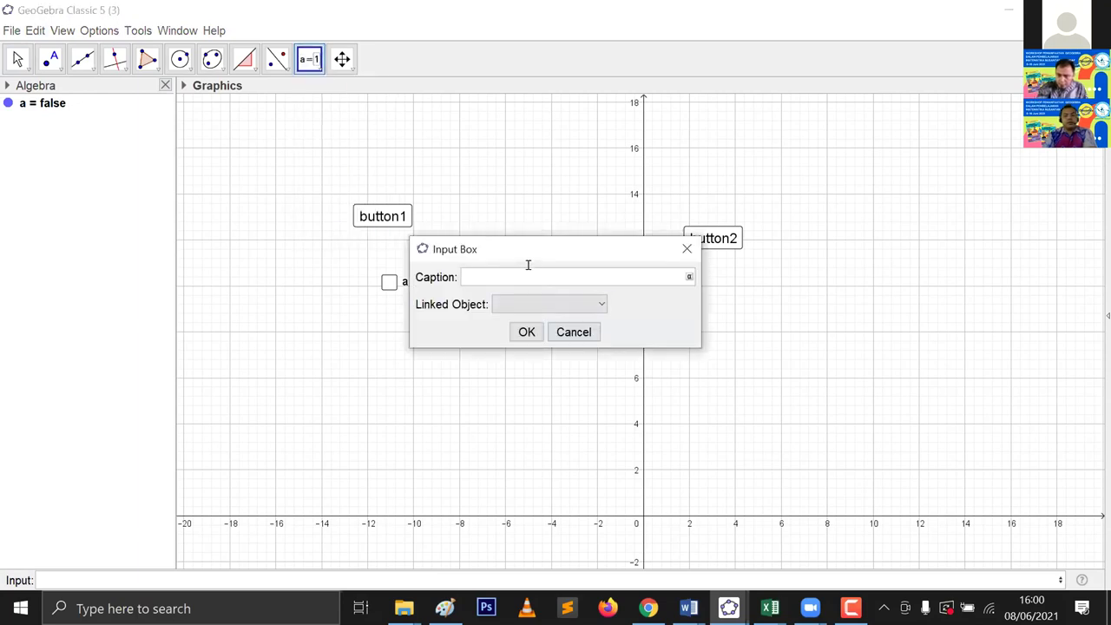
{"action": "left_click", "coordinate": [527, 332]}
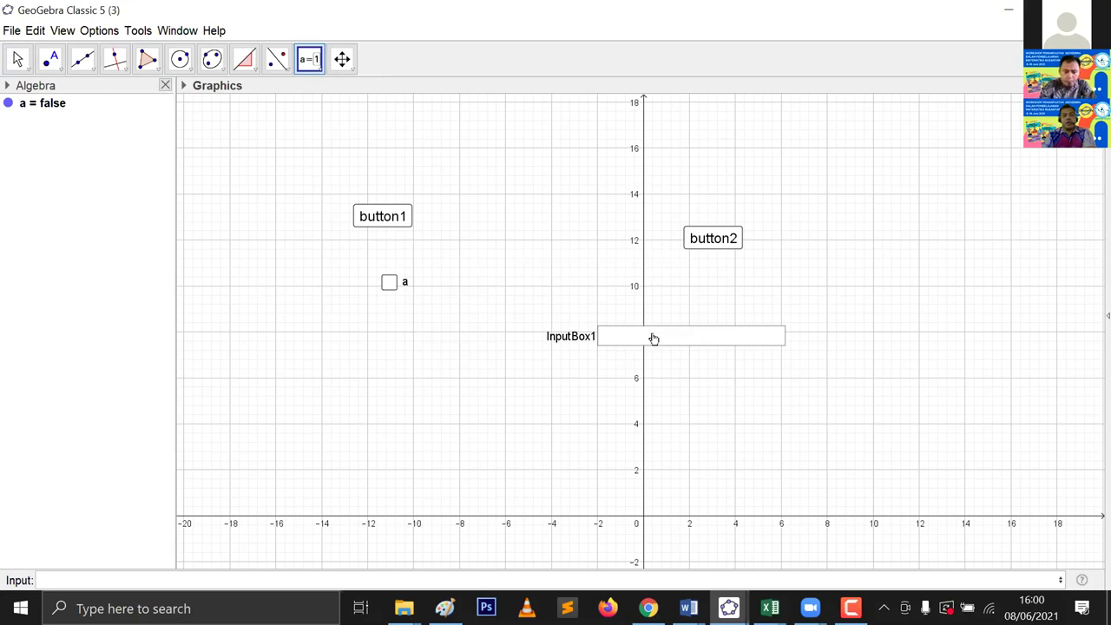
{"action": "left_click", "coordinate": [18, 58]}
{"action": "left_click", "coordinate": [626, 332]}
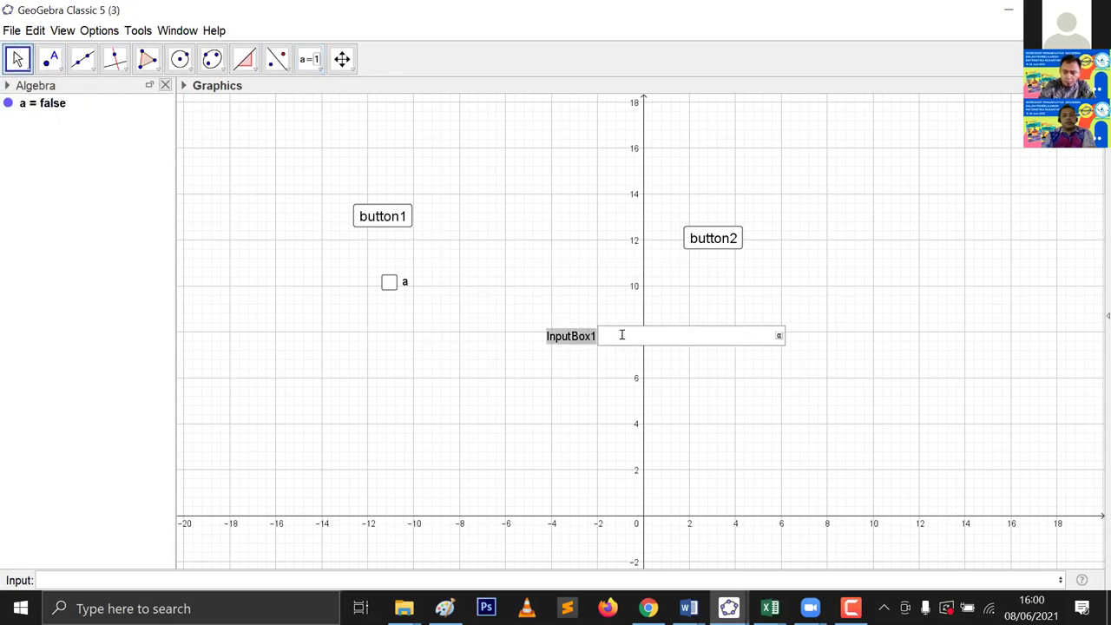
Step: Set InputBox1's text size to Very Large in Object Properties
{"action": "right_click", "coordinate": [568, 332]}
{"action": "left_click", "coordinate": [580, 483]}
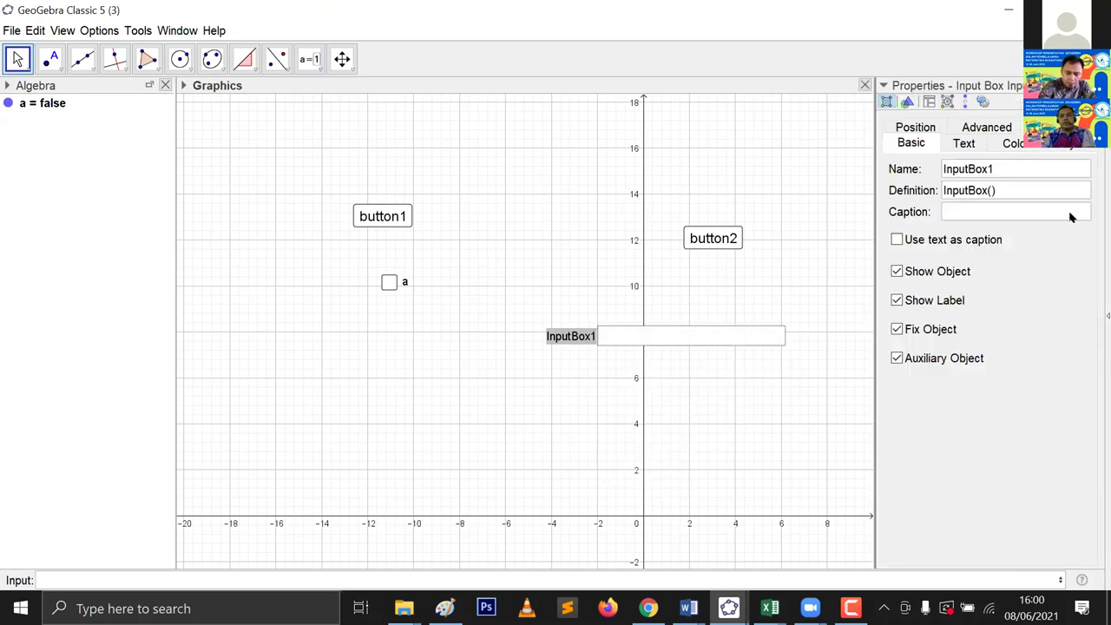
{"action": "left_click", "coordinate": [963, 143]}
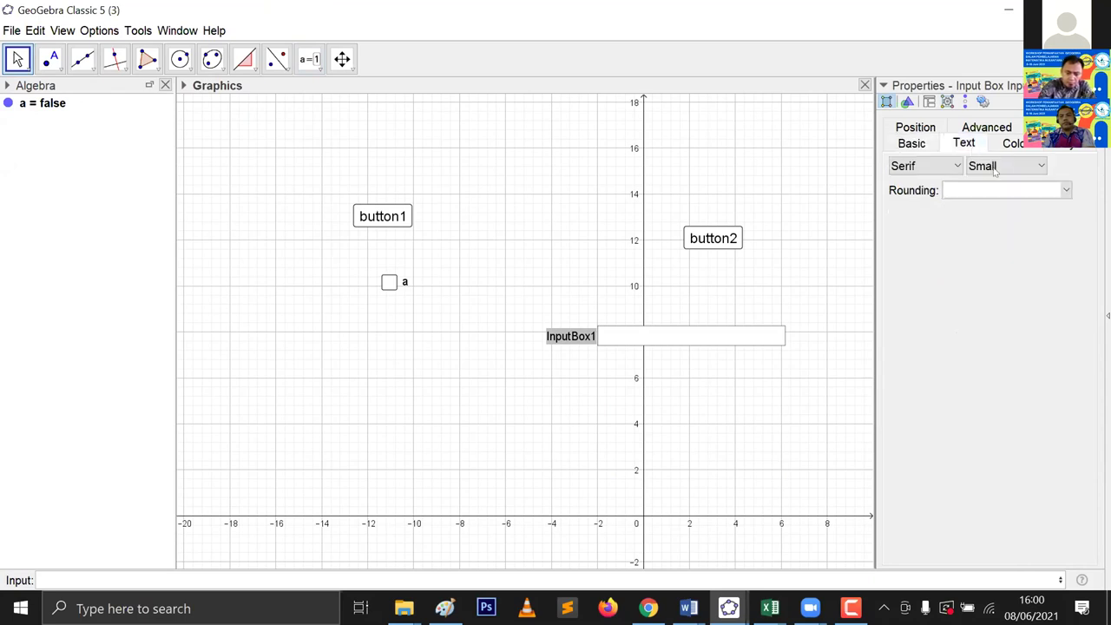
{"action": "left_click", "coordinate": [998, 167]}
{"action": "left_click", "coordinate": [994, 266]}
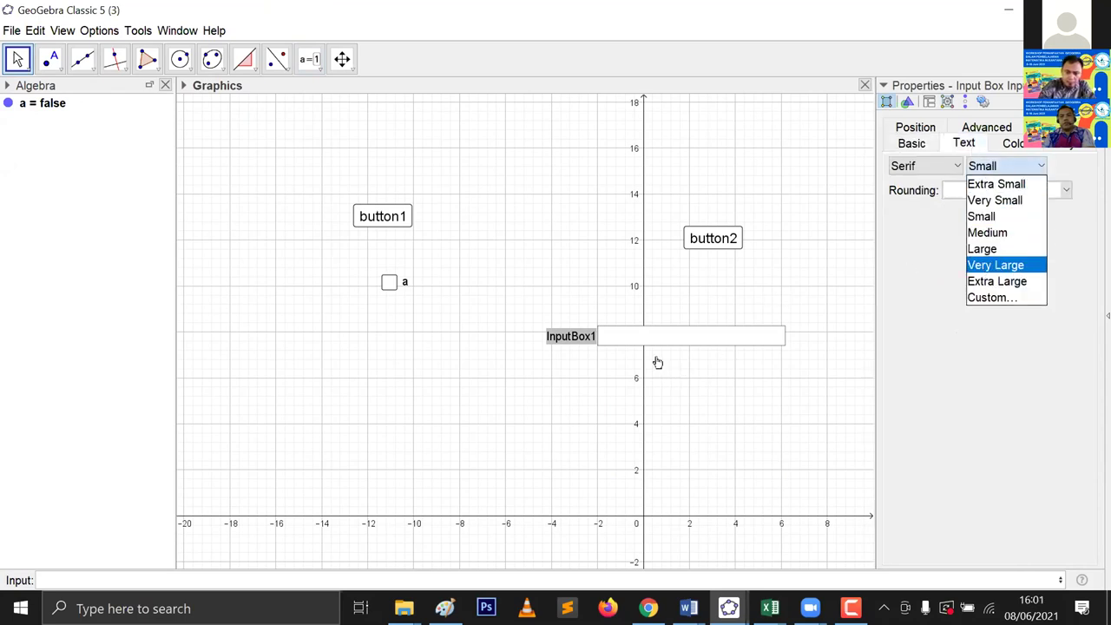
Step: Move InputBox1 left to the canvas edge and type 'GeoGebra' into it
{"action": "left_click_drag", "start_coordinate": [629, 368], "coordinate": [217, 344]}
{"action": "left_click", "coordinate": [417, 353]}
{"action": "left_click", "coordinate": [433, 342]}
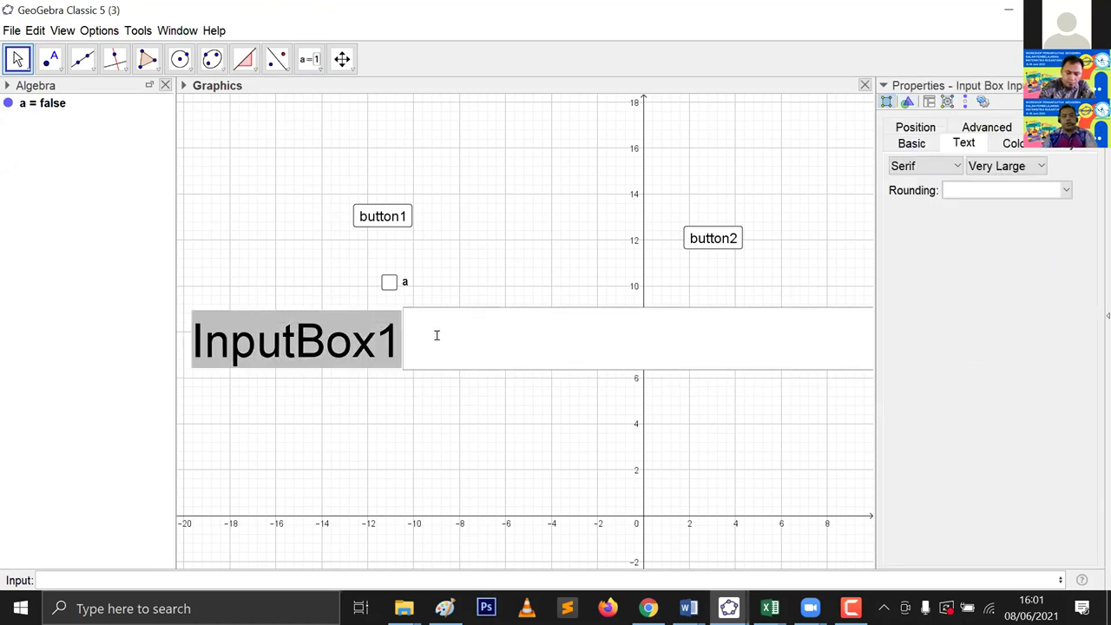
{"action": "type", "text": "GeOG"}
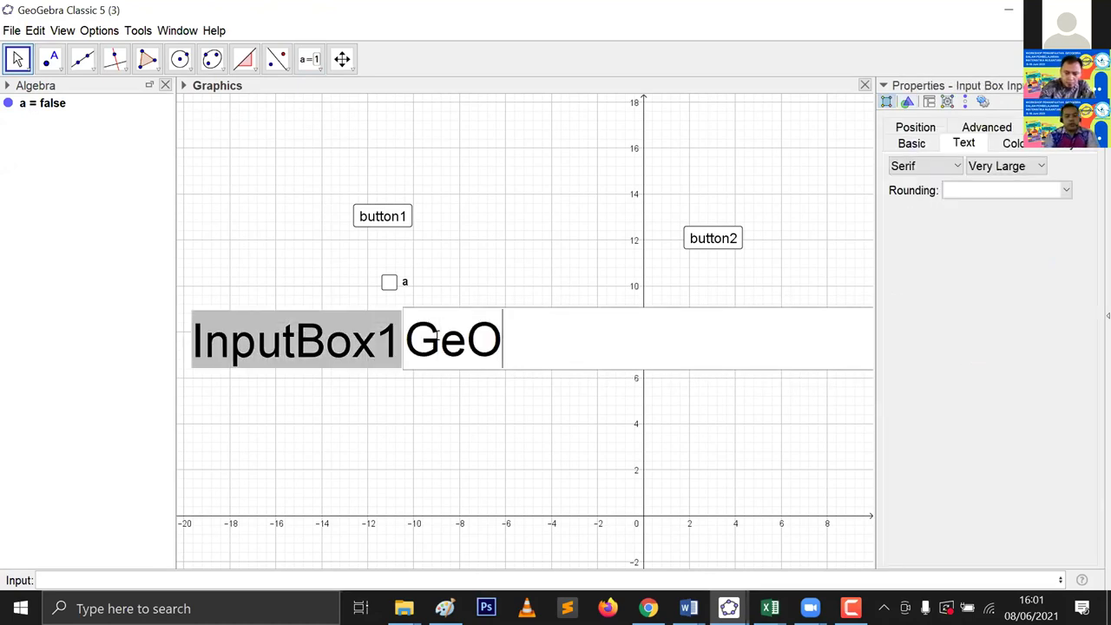
{"action": "key", "text": "BackSpace"}
{"action": "key", "text": "BackSpace"}
{"action": "type", "text": "oGebra"}
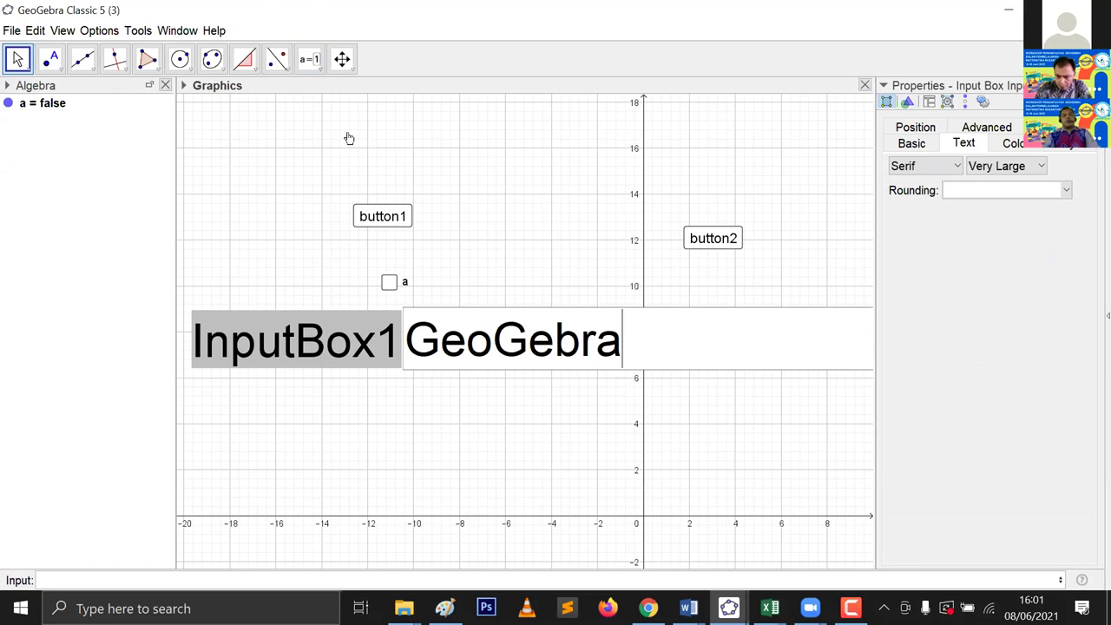
{"action": "left_click", "coordinate": [318, 63]}
{"action": "left_click", "coordinate": [310, 61]}
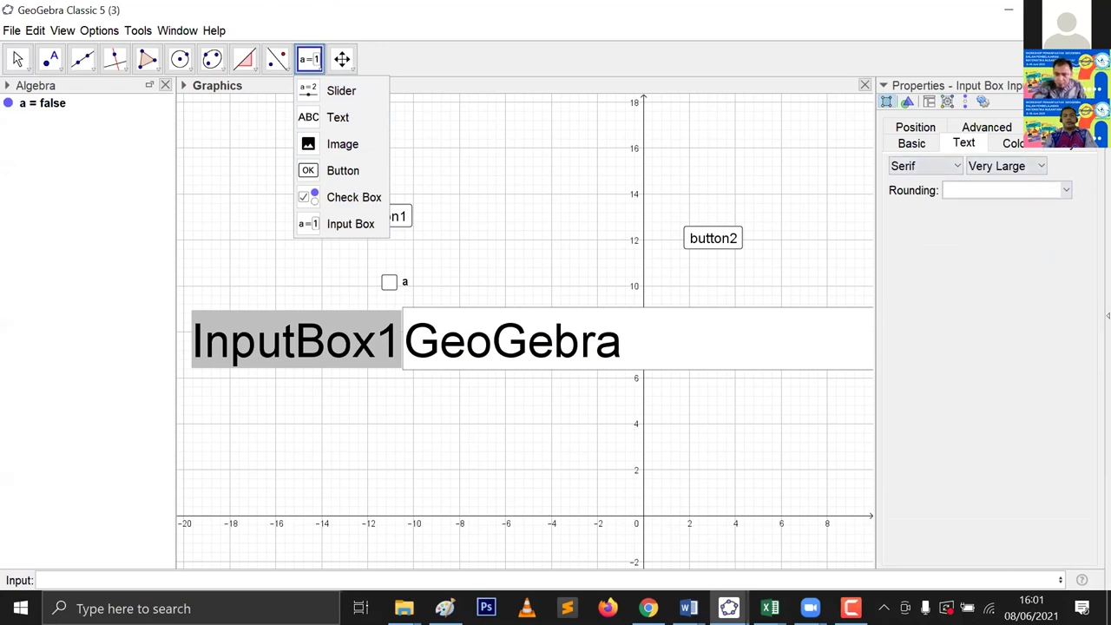
{"action": "key", "text": "Escape"}
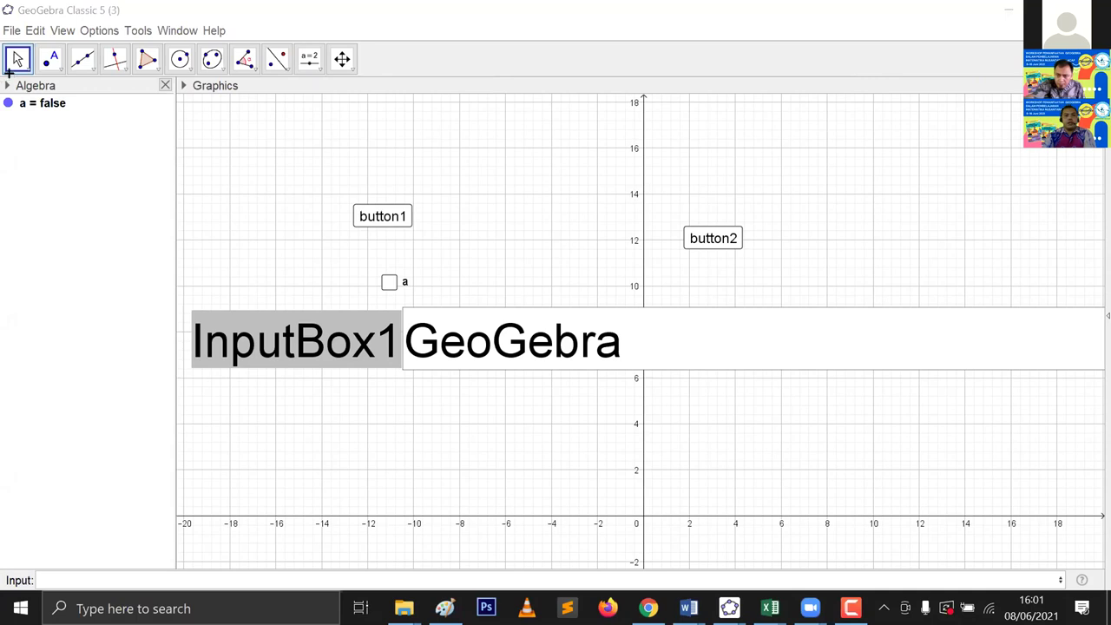
Step: Close the Algebra view, reopen it from the View menu, then close the Graphics view
{"action": "mouse_move", "coordinate": [6, 79]}
{"action": "left_mouse_down"}
{"action": "mouse_move", "coordinate": [142, 321]}
{"action": "mouse_move", "coordinate": [151, 466]}
{"action": "left_mouse_up"}
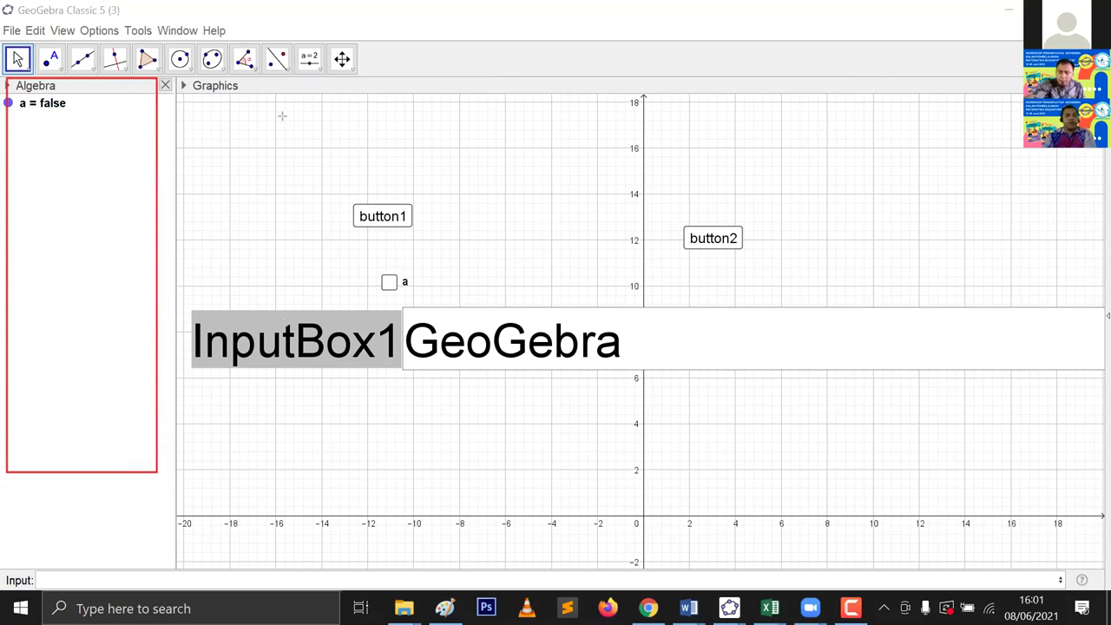
{"action": "left_click", "coordinate": [165, 86]}
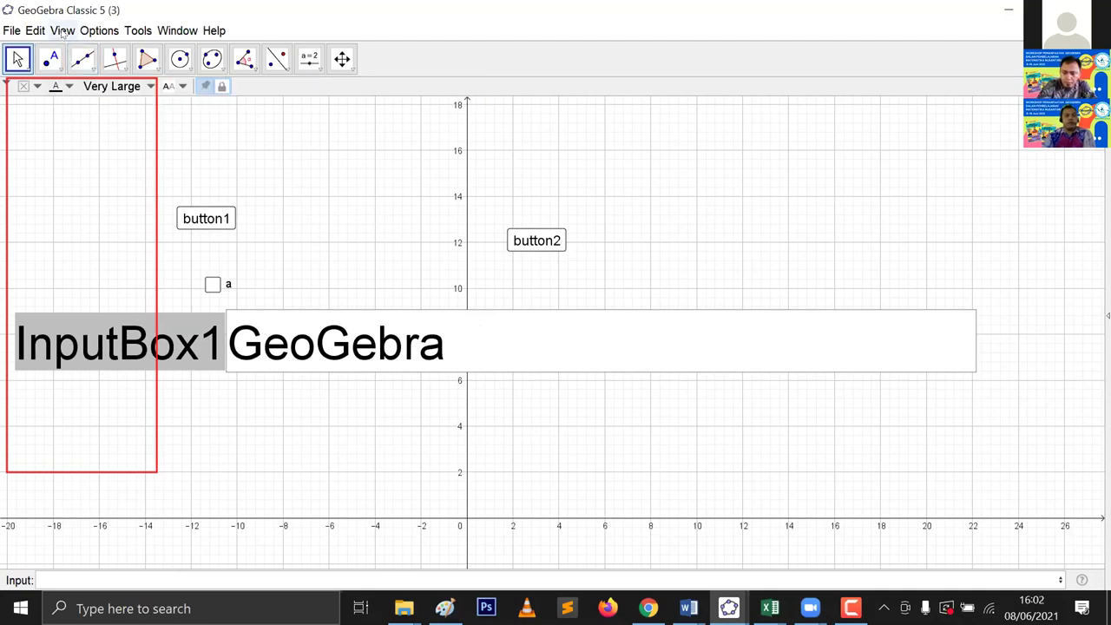
{"action": "left_click", "coordinate": [63, 31]}
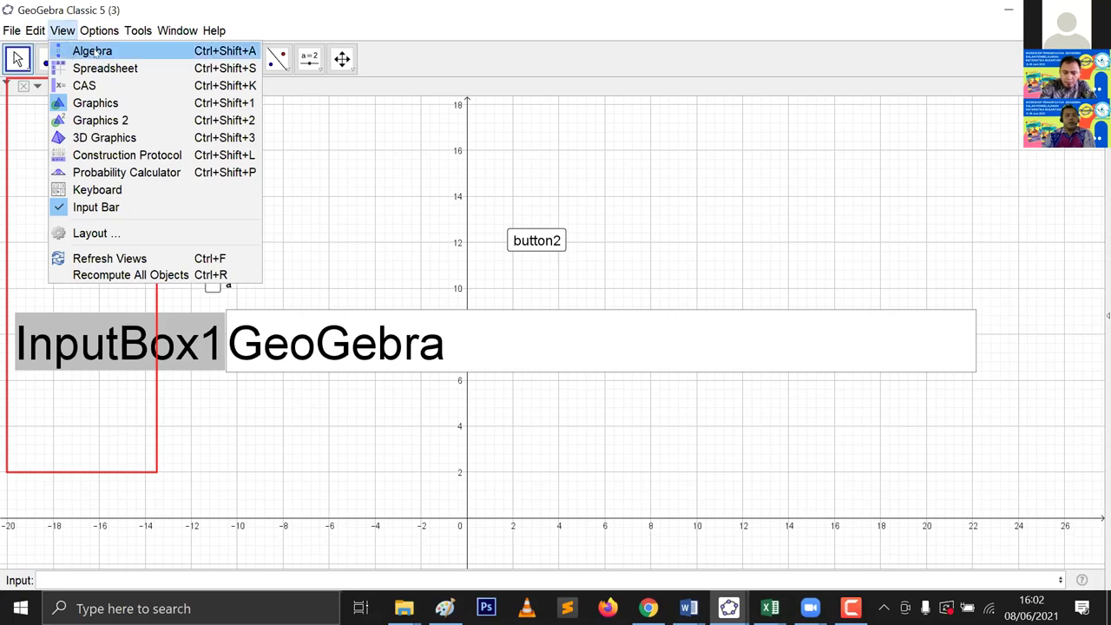
{"action": "left_click", "coordinate": [93, 52]}
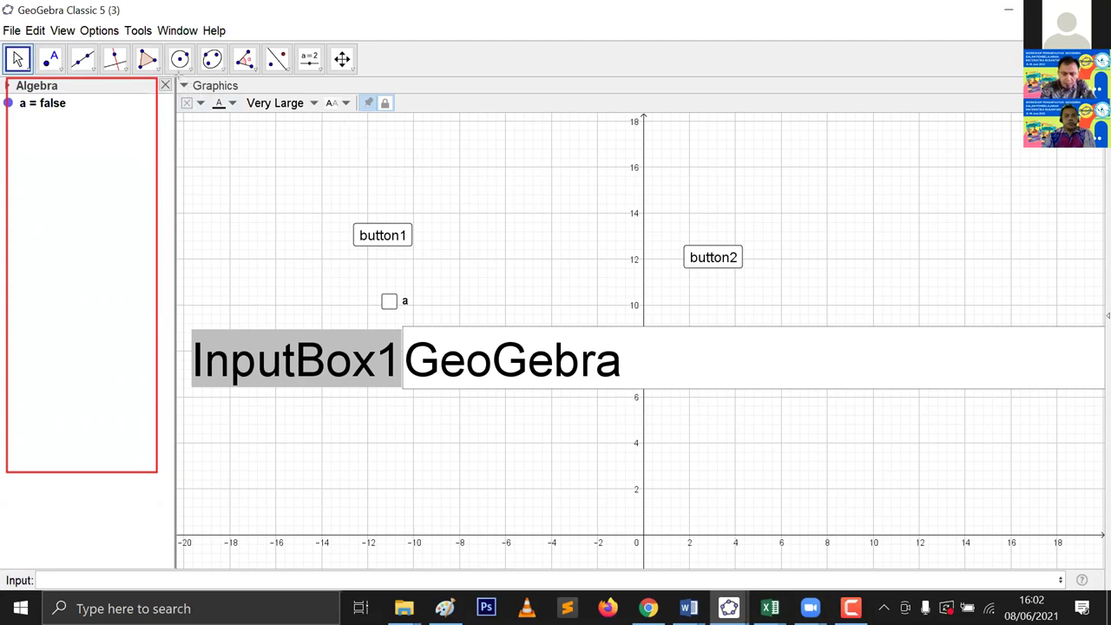
{"action": "mouse_move", "coordinate": [182, 82]}
{"action": "left_mouse_down"}
{"action": "mouse_move", "coordinate": [364, 233]}
{"action": "mouse_move", "coordinate": [957, 530]}
{"action": "mouse_move", "coordinate": [1097, 527]}
{"action": "left_mouse_up"}
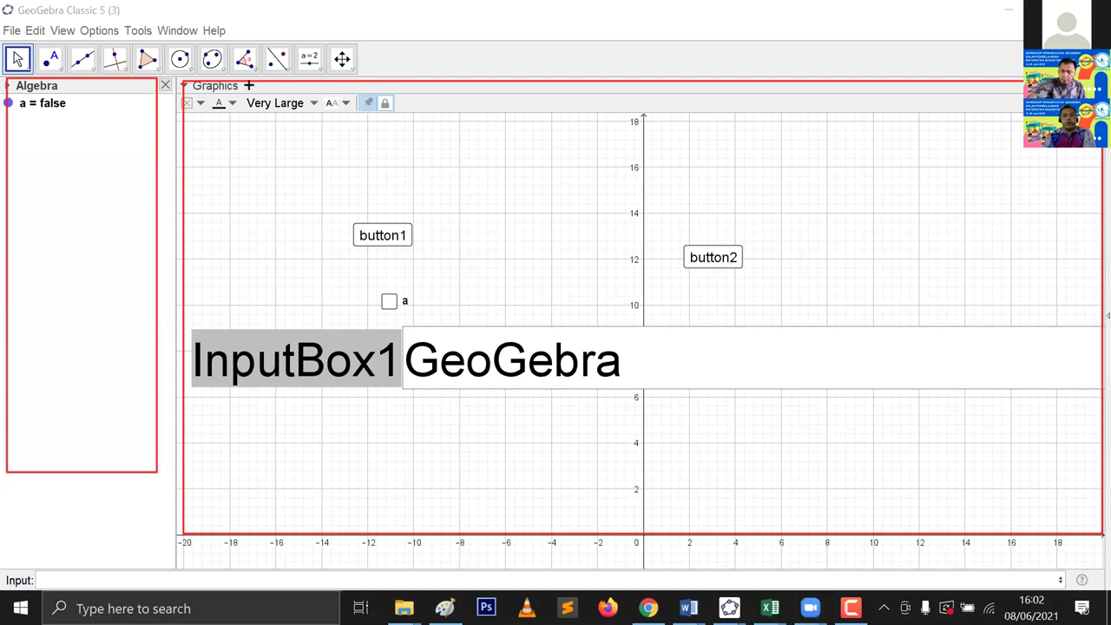
{"action": "left_click_drag", "start_coordinate": [250, 76], "coordinate": [174, 95]}
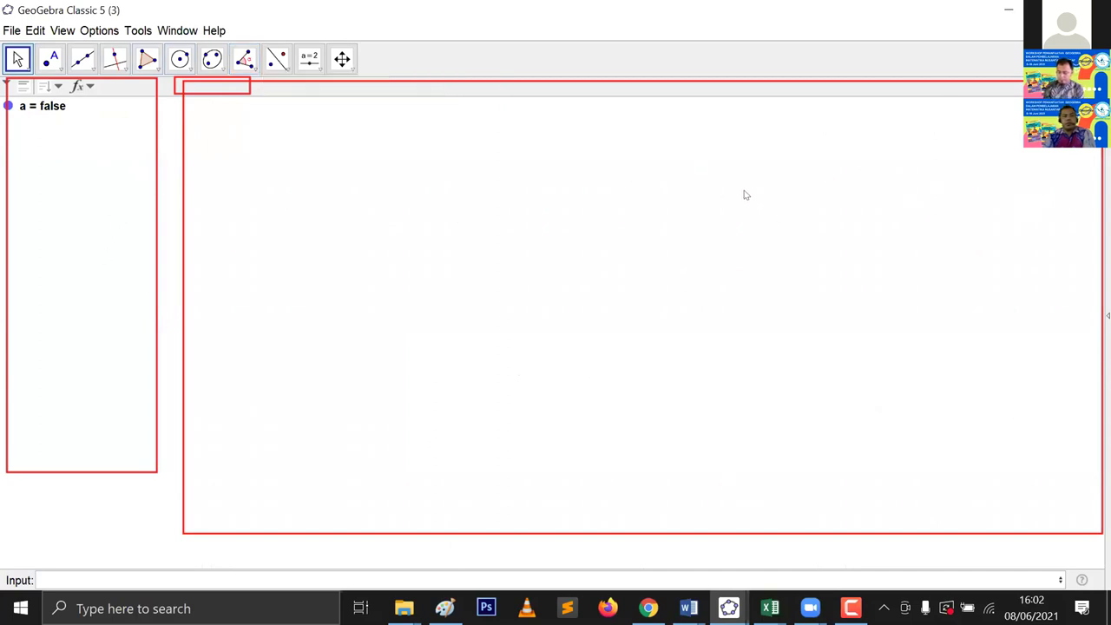
Step: Restore the Graphics view, then open Graphics 2 beside it, panning and widening it
{"action": "left_click", "coordinate": [64, 31]}
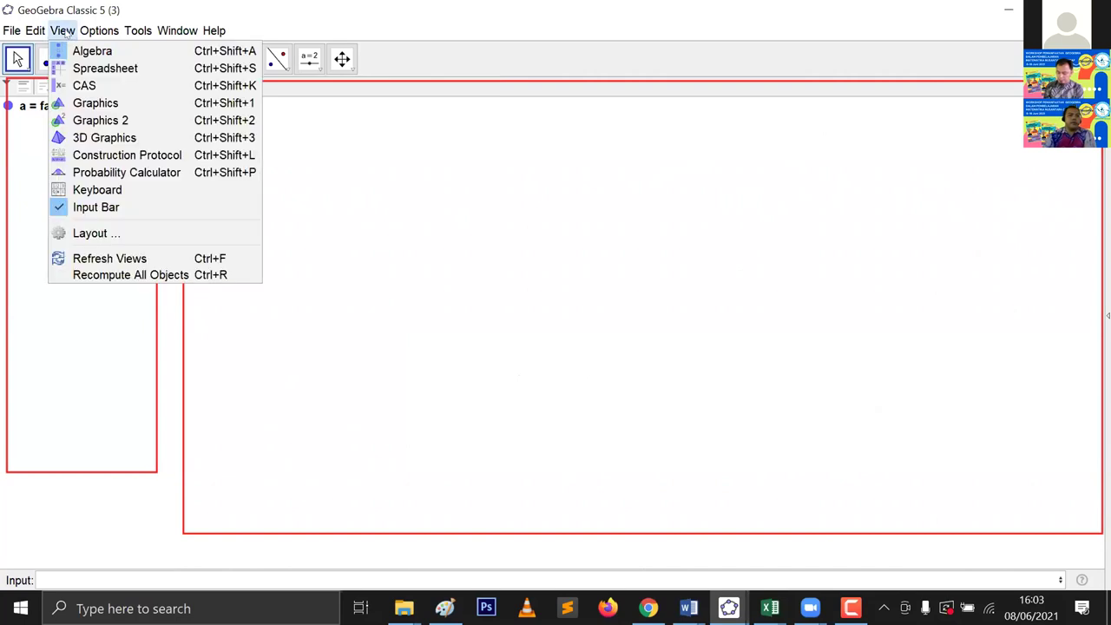
{"action": "left_click", "coordinate": [87, 103]}
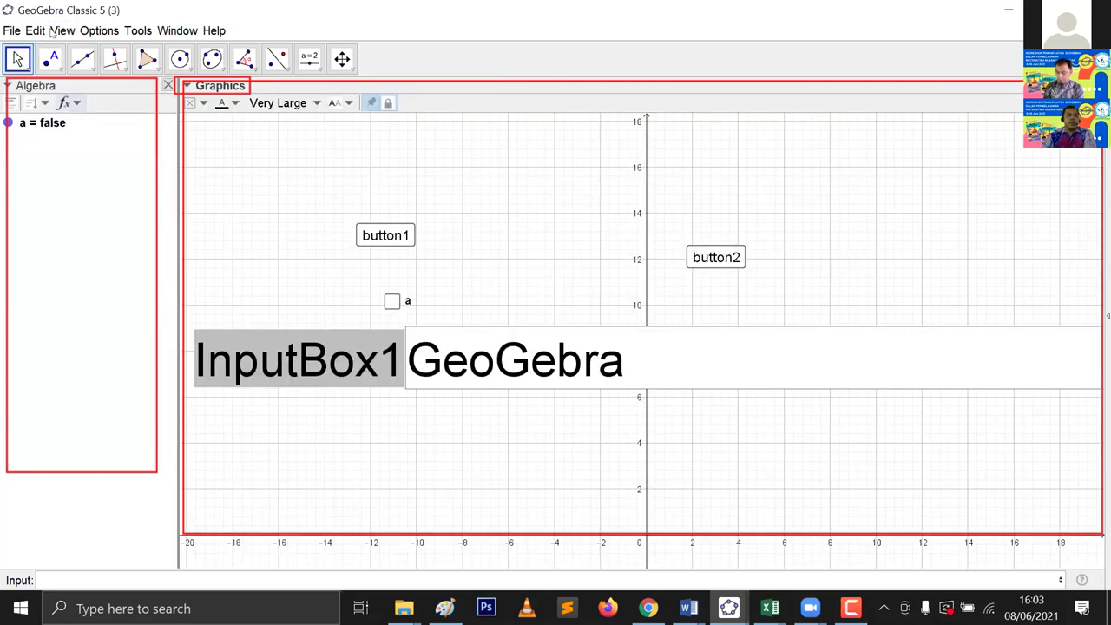
{"action": "left_click", "coordinate": [62, 30]}
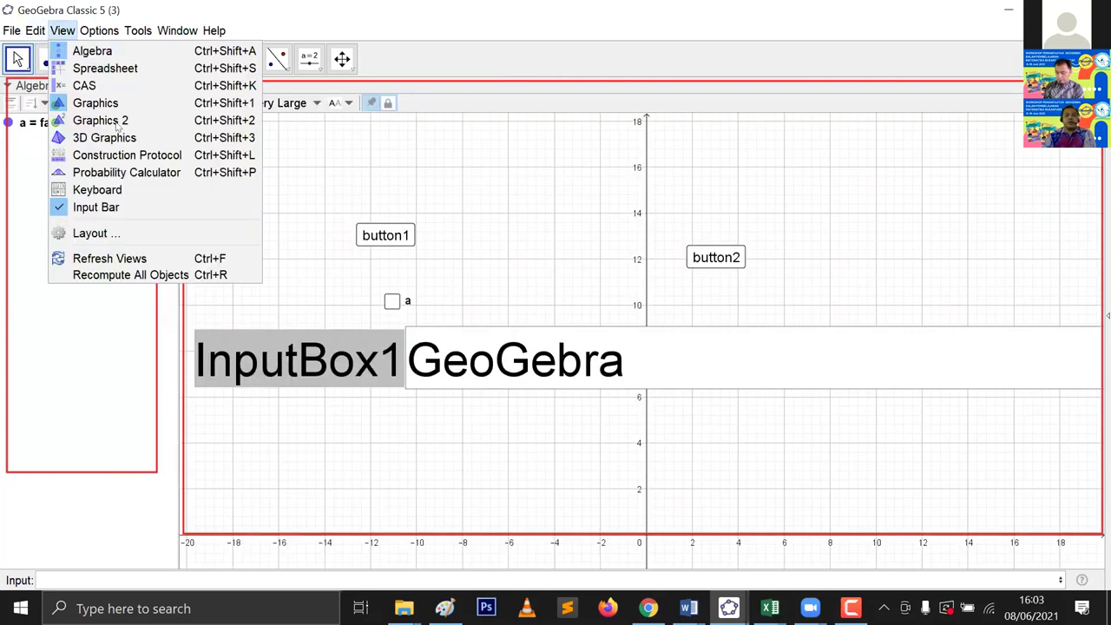
{"action": "left_click_drag", "start_coordinate": [1017, 230], "coordinate": [788, 224]}
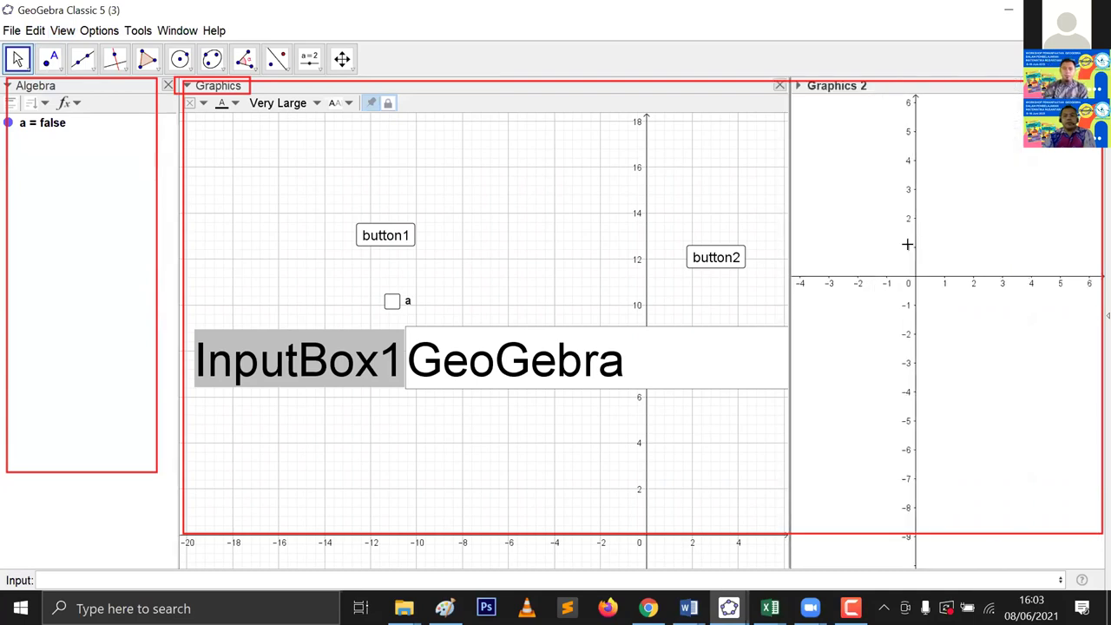
{"action": "left_click_drag", "start_coordinate": [944, 258], "coordinate": [987, 316]}
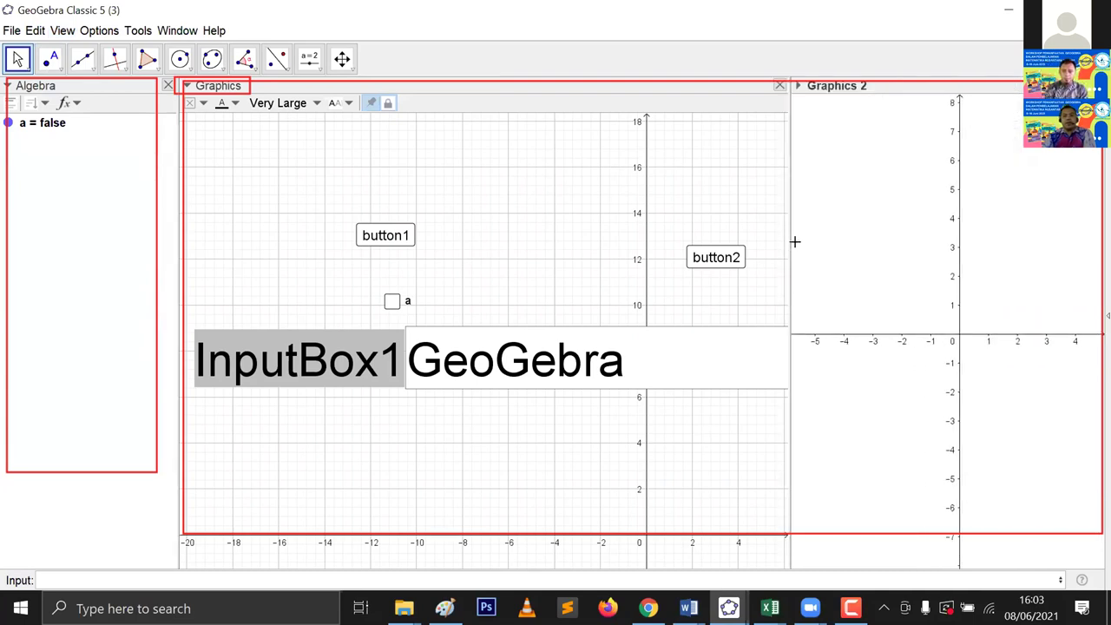
{"action": "left_click_drag", "start_coordinate": [783, 233], "coordinate": [702, 231]}
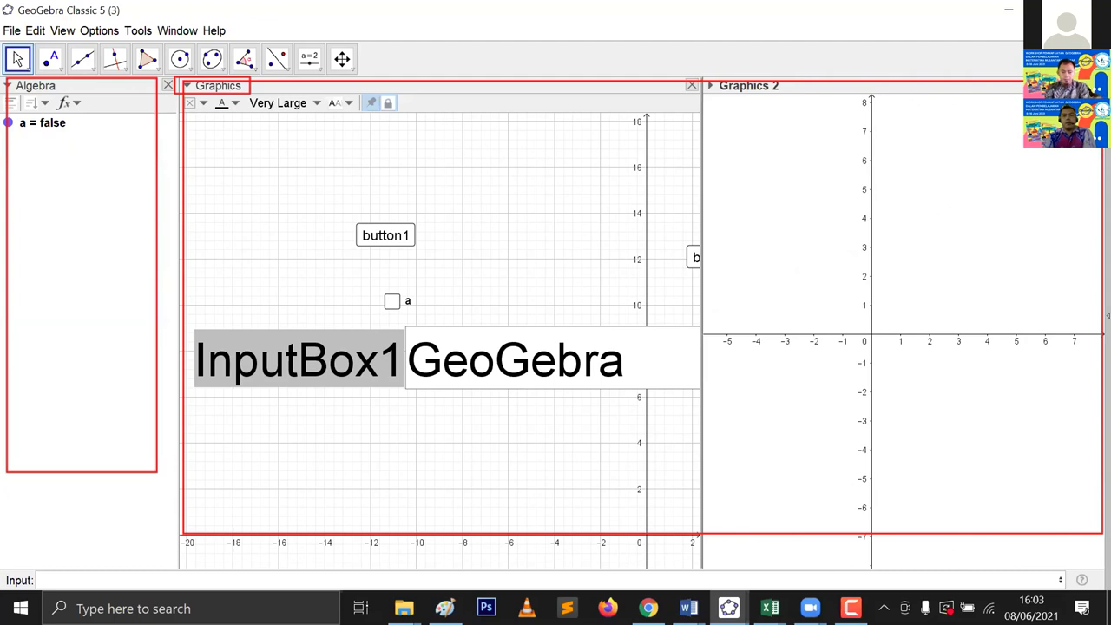
Step: Close Graphics 2 with Ctrl+Shift+2, leaving the View menu closed
{"action": "key", "text": "ctrl+shift+2"}
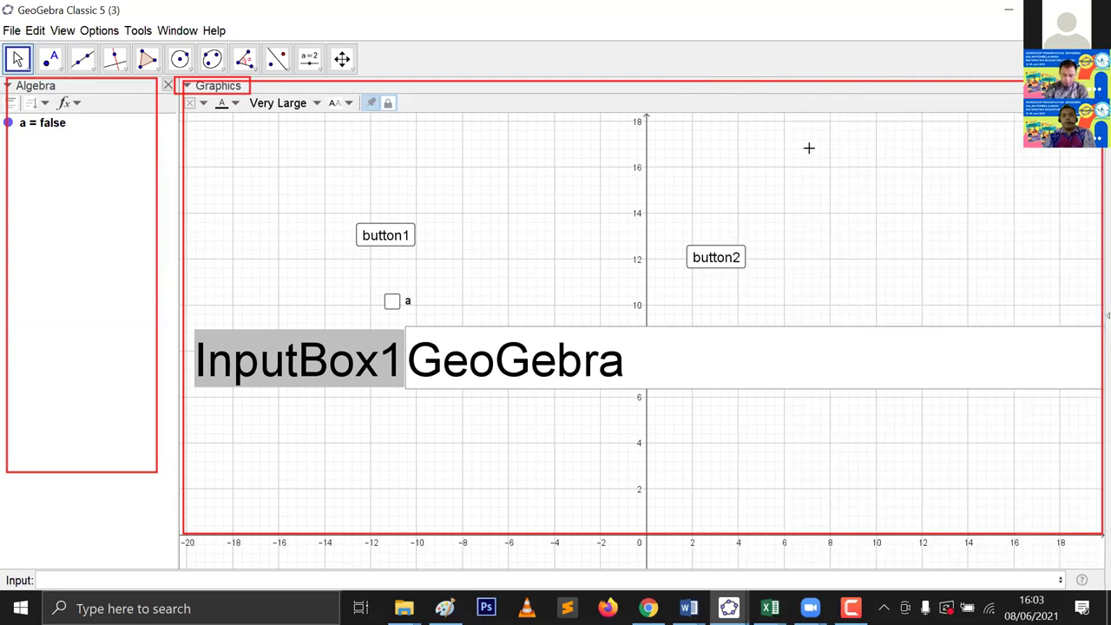
{"action": "left_click", "coordinate": [62, 31]}
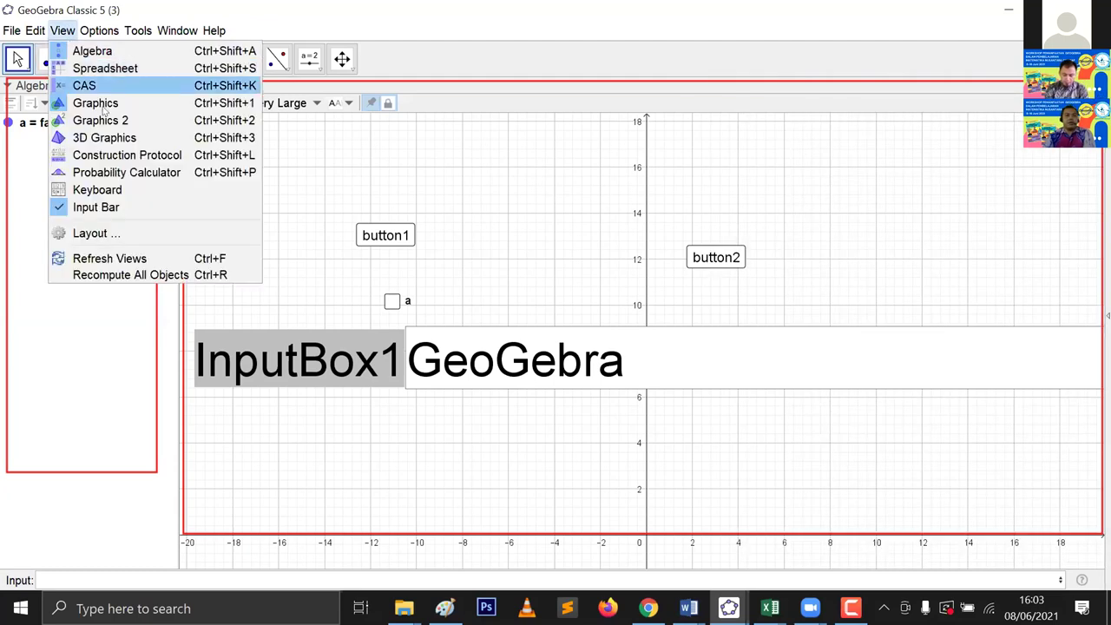
{"action": "key", "text": "Escape"}
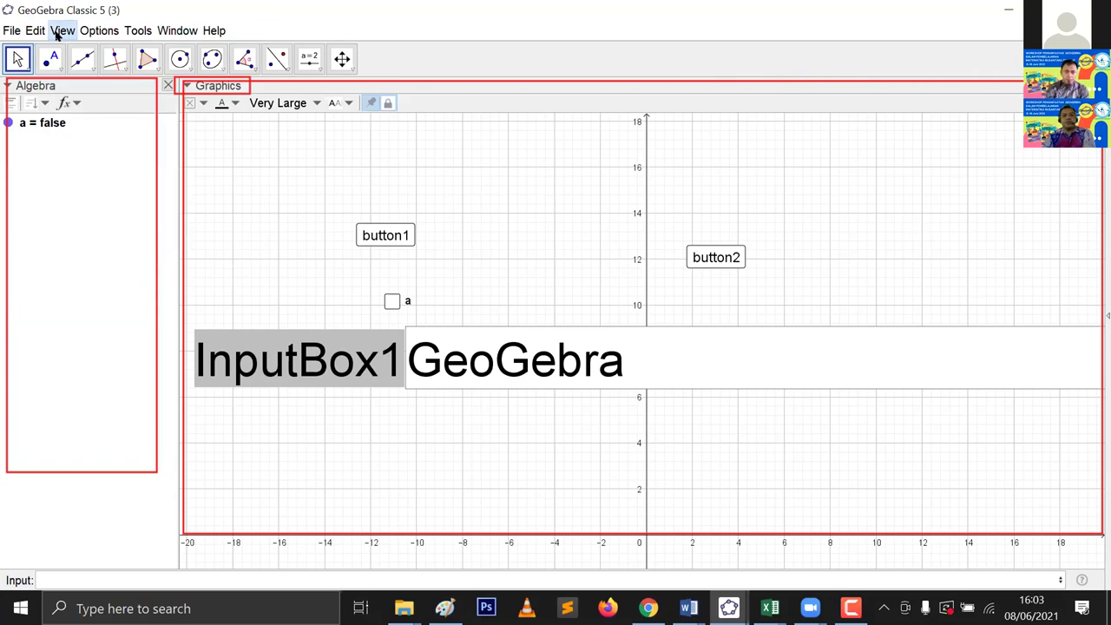
{"action": "key", "text": "ctrl+shift+3"}
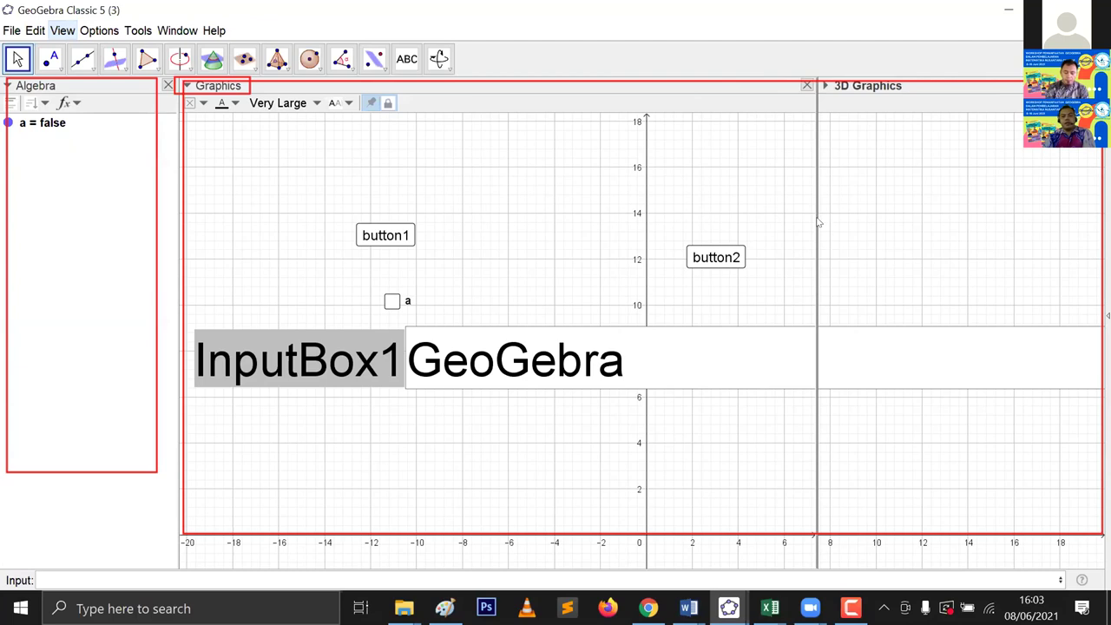
{"action": "left_click_drag", "start_coordinate": [812, 230], "coordinate": [756, 232]}
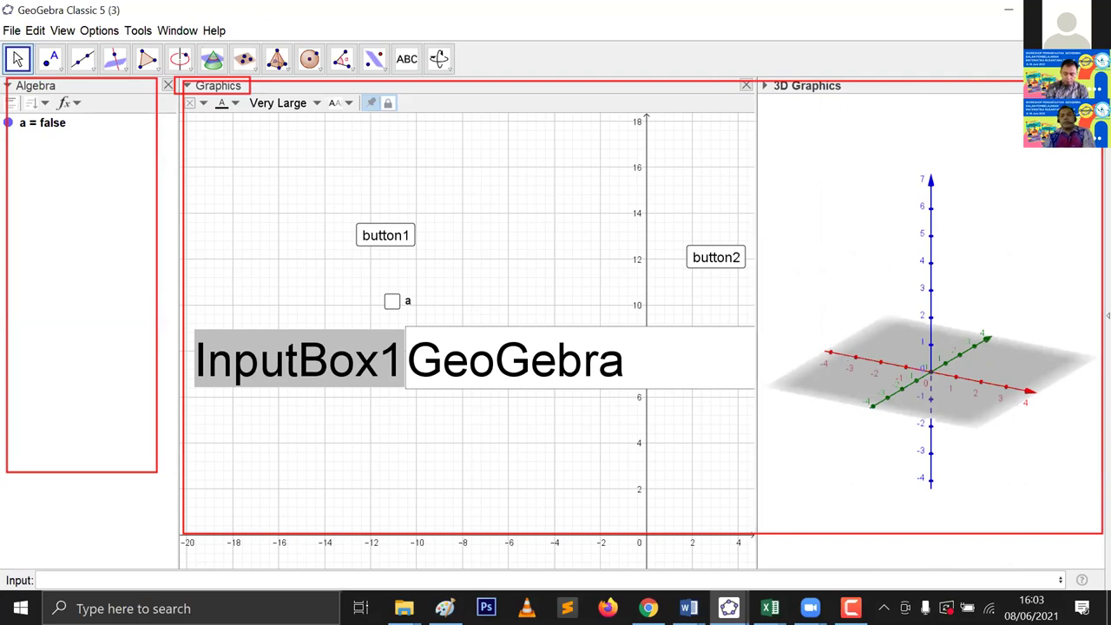
{"action": "left_click", "coordinate": [1092, 85]}
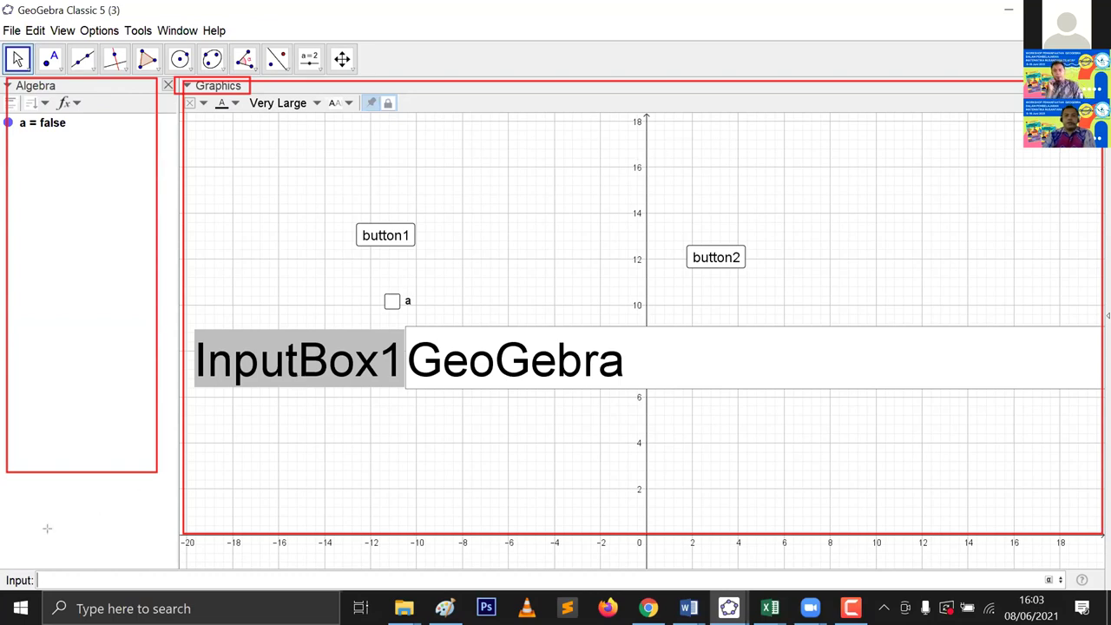
Step: Turn the Input Bar off and back on, then clear the objects with Ctrl+Z
{"action": "mouse_move", "coordinate": [4, 551]}
{"action": "left_mouse_down"}
{"action": "mouse_move", "coordinate": [434, 623]}
{"action": "mouse_move", "coordinate": [1109, 624]}
{"action": "left_mouse_up"}
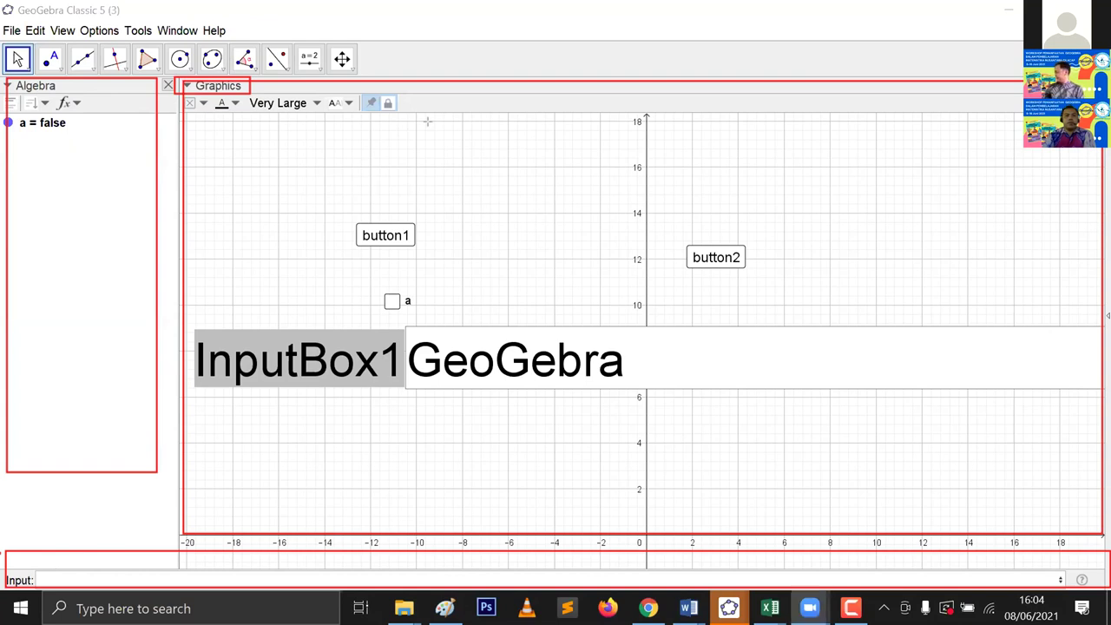
{"action": "left_click", "coordinate": [62, 30]}
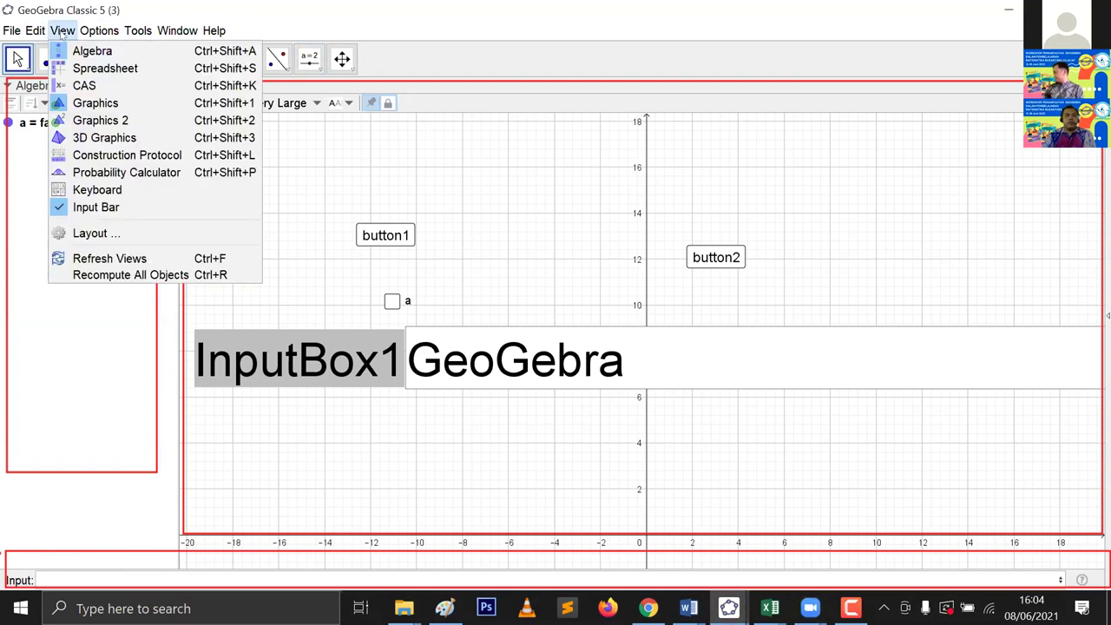
{"action": "left_click", "coordinate": [114, 215]}
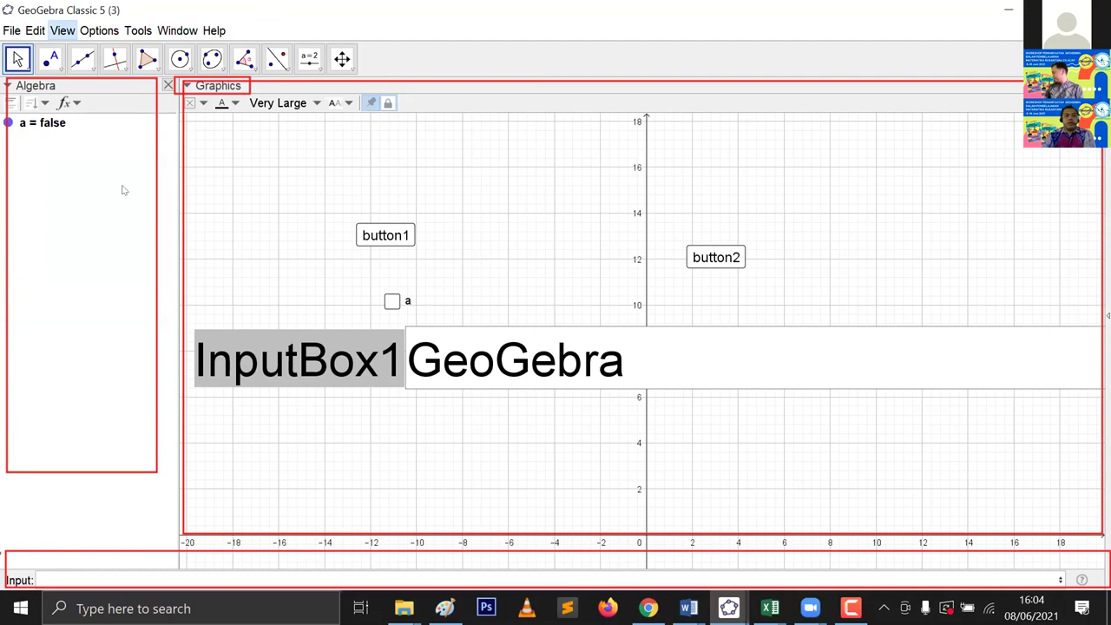
{"action": "left_click", "coordinate": [77, 32]}
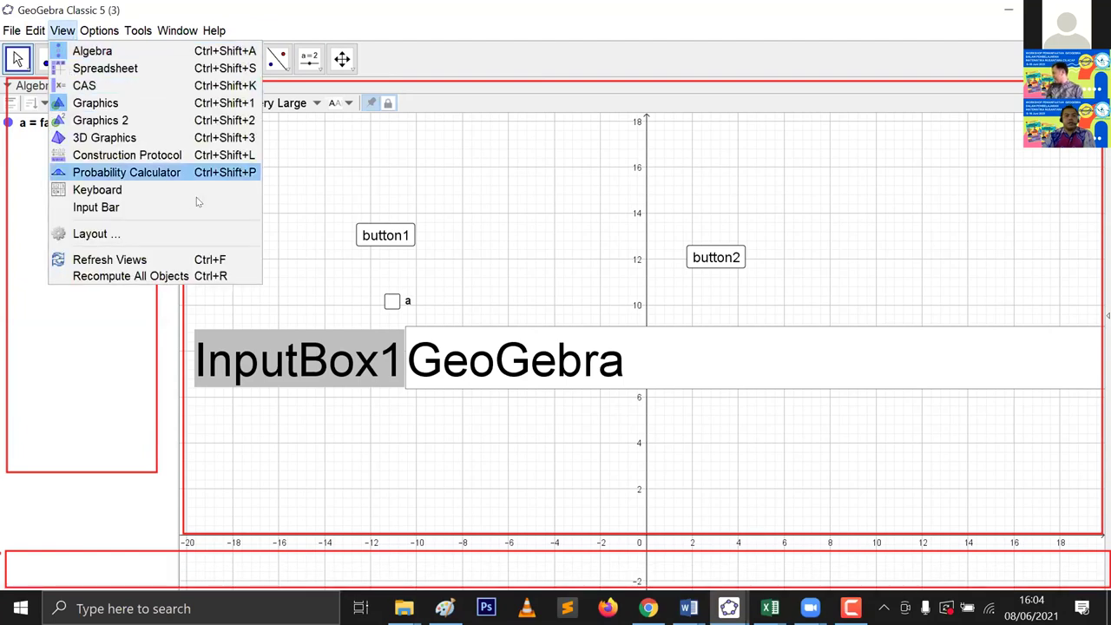
{"action": "left_click", "coordinate": [141, 208]}
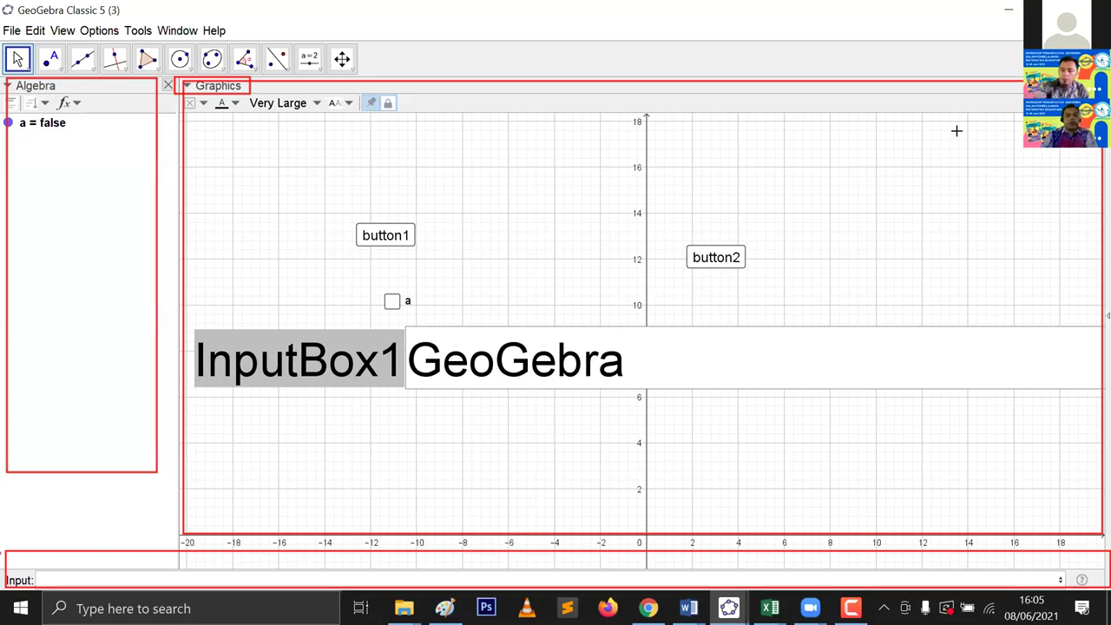
{"action": "key", "text": "ctrl+z"}
{"action": "key", "text": "ctrl+z"}
{"action": "key", "text": "ctrl+z"}
{"action": "key", "text": "ctrl+z"}
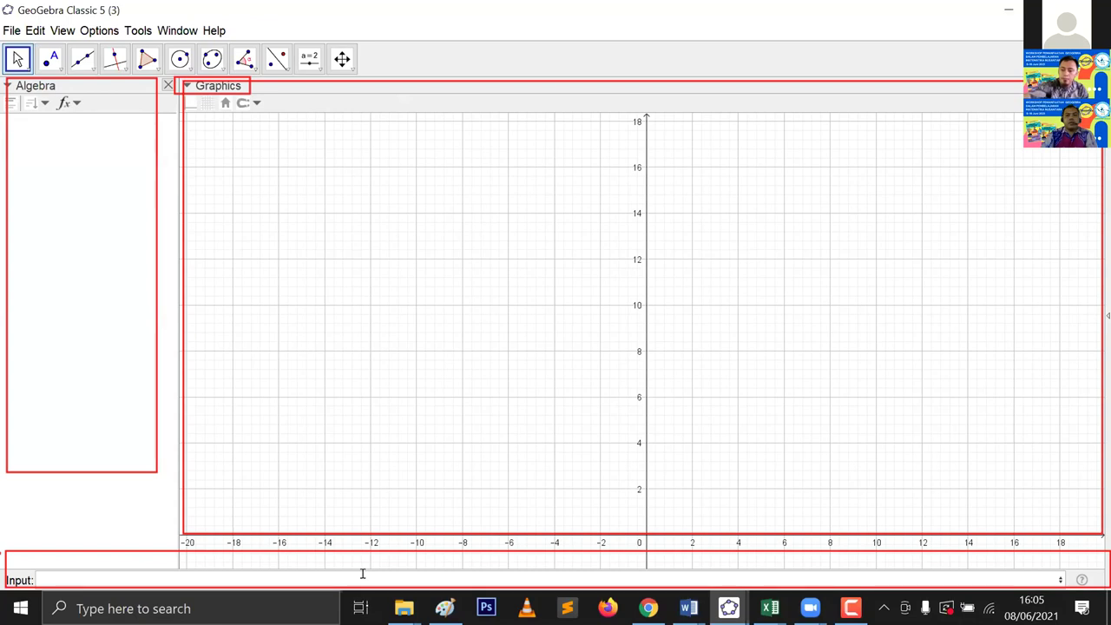
Step: Create point A = (2, 8) and the line y = 2x - 1 from the Input bar
{"action": "left_click", "coordinate": [363, 573]}
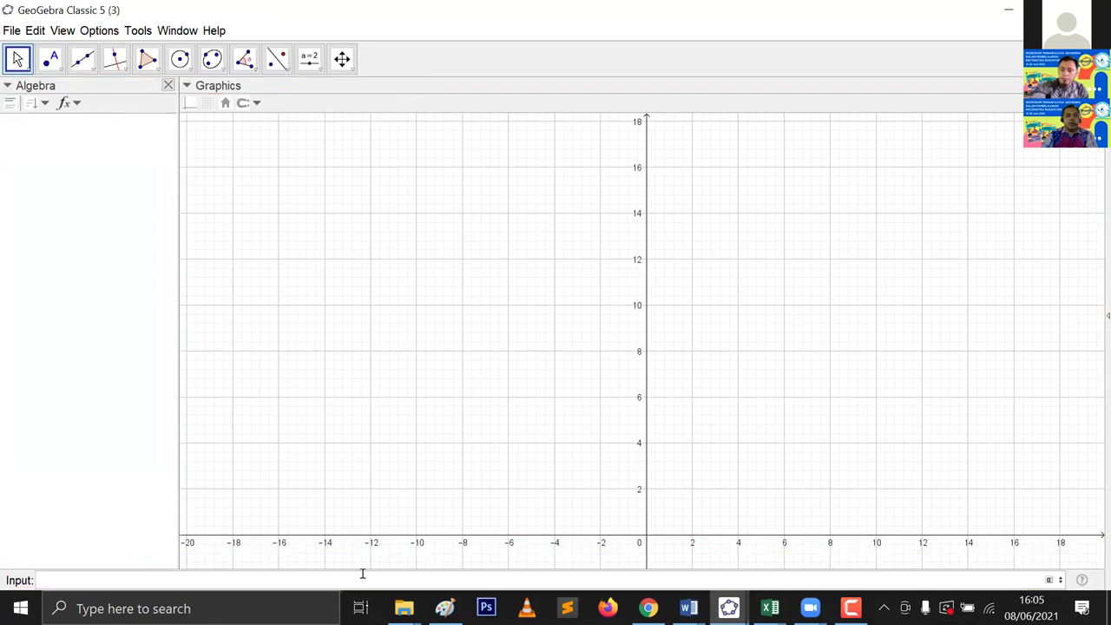
{"action": "type", "text": "("}
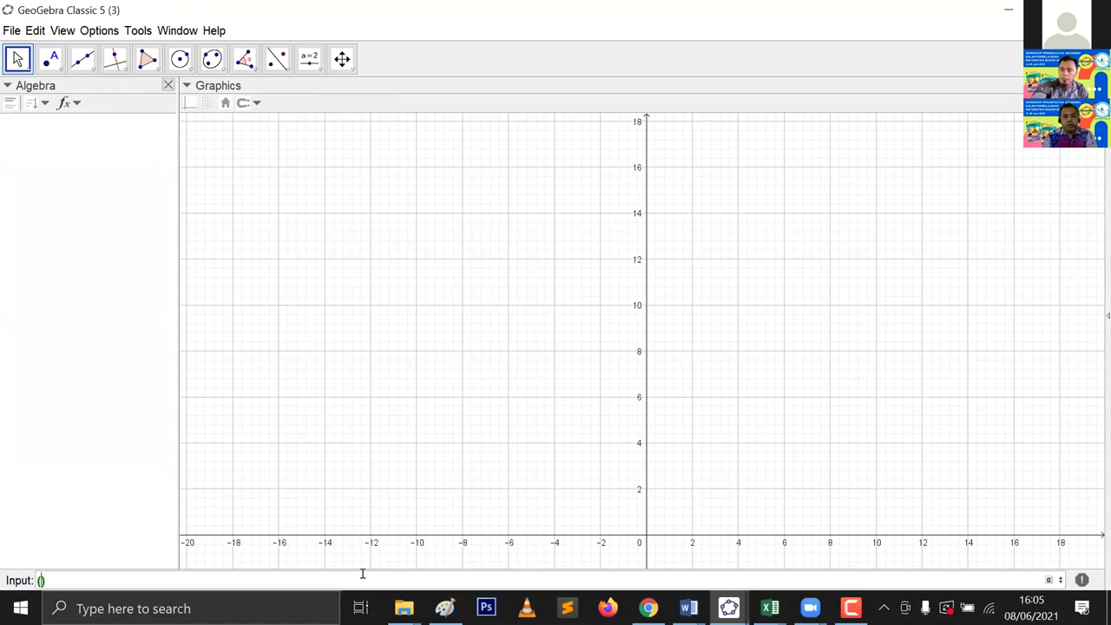
{"action": "type", "text": "2,8"}
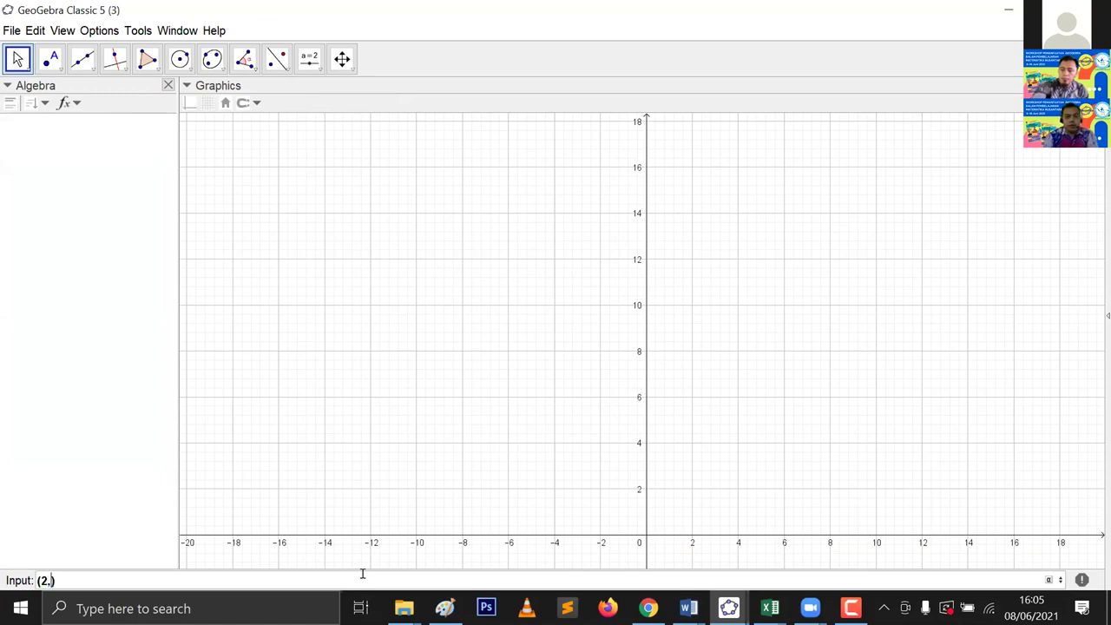
{"action": "key", "text": "Return"}
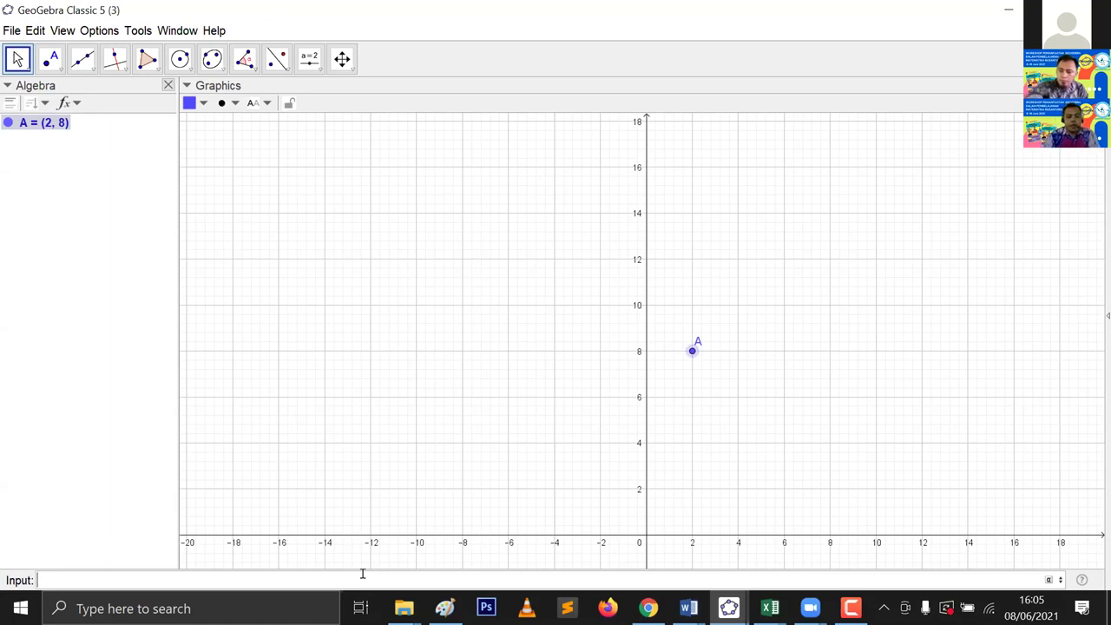
{"action": "type", "text": "y = 2x "}
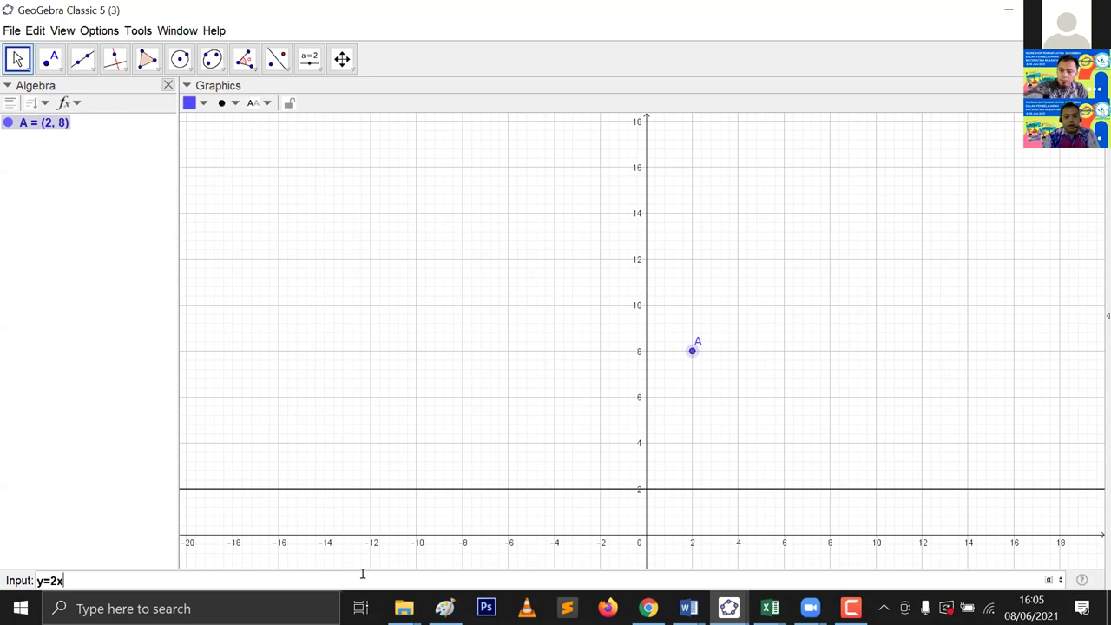
{"action": "type", "text": "- 1"}
{"action": "key", "text": "Return"}
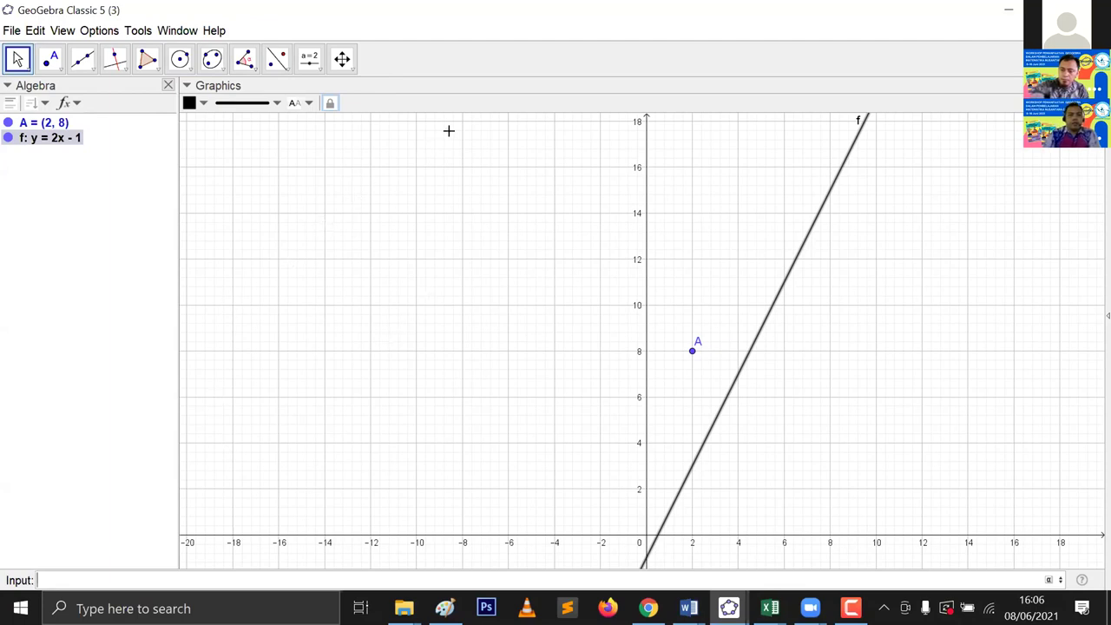
Step: Select all objects in the graph and delete point A and line f
{"action": "left_click", "coordinate": [324, 204]}
{"action": "key", "text": "ctrl+a"}
{"action": "key", "text": "Delete"}
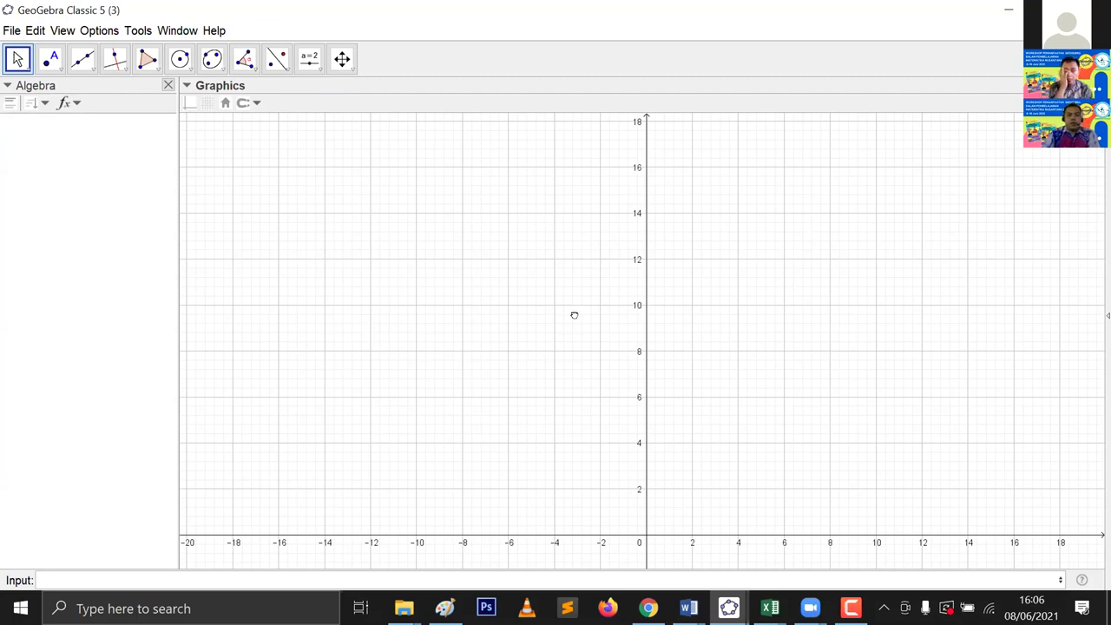
{"action": "key", "text": "Down"}
{"action": "key", "text": "Down"}
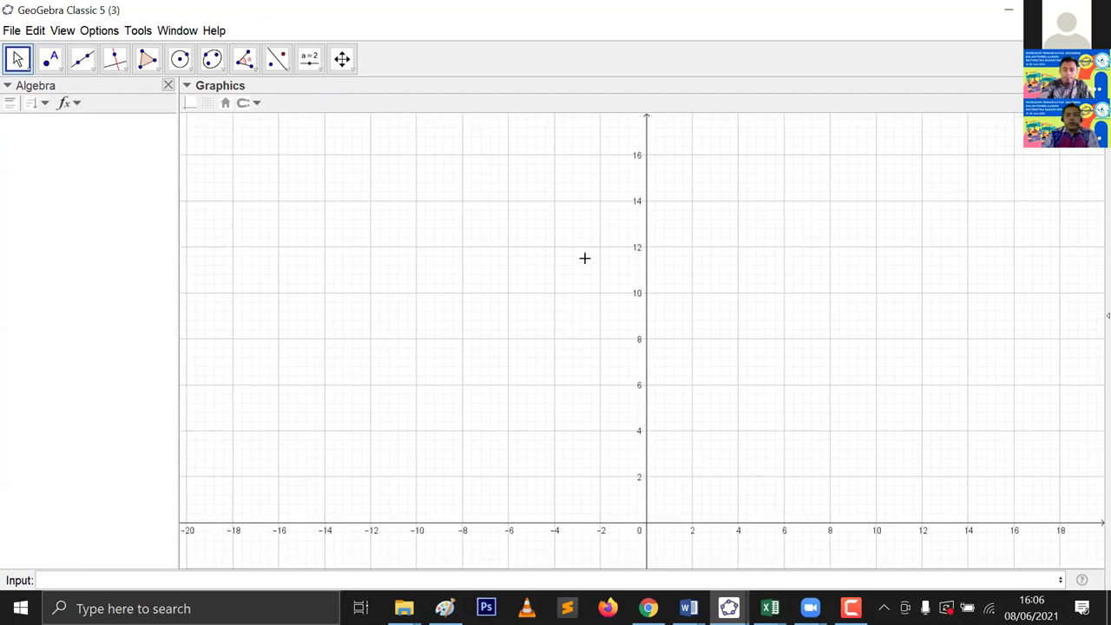
{"action": "key", "text": "Down"}
{"action": "key", "text": "Down"}
{"action": "key", "text": "Down"}
{"action": "key", "text": "Down"}
{"action": "key", "text": "Down"}
{"action": "key", "text": "Down"}
{"action": "key", "text": "Down"}
{"action": "key", "text": "Down"}
{"action": "key", "text": "Down"}
{"action": "key", "text": "Down"}
{"action": "key", "text": "Down"}
{"action": "key", "text": "Down"}
{"action": "key", "text": "Down"}
{"action": "key", "text": "Down"}
{"action": "key", "text": "Down"}
{"action": "key", "text": "Down"}
{"action": "key", "text": "Down"}
{"action": "key", "text": "Down"}
{"action": "key", "text": "Left"}
{"action": "key", "text": "Left"}
{"action": "key", "text": "Left"}
{"action": "key", "text": "Left"}
{"action": "key", "text": "Left"}
{"action": "key", "text": "Left"}
{"action": "scroll", "coordinate": [584, 257], "scroll_direction": "down", "scroll_amount": 2}
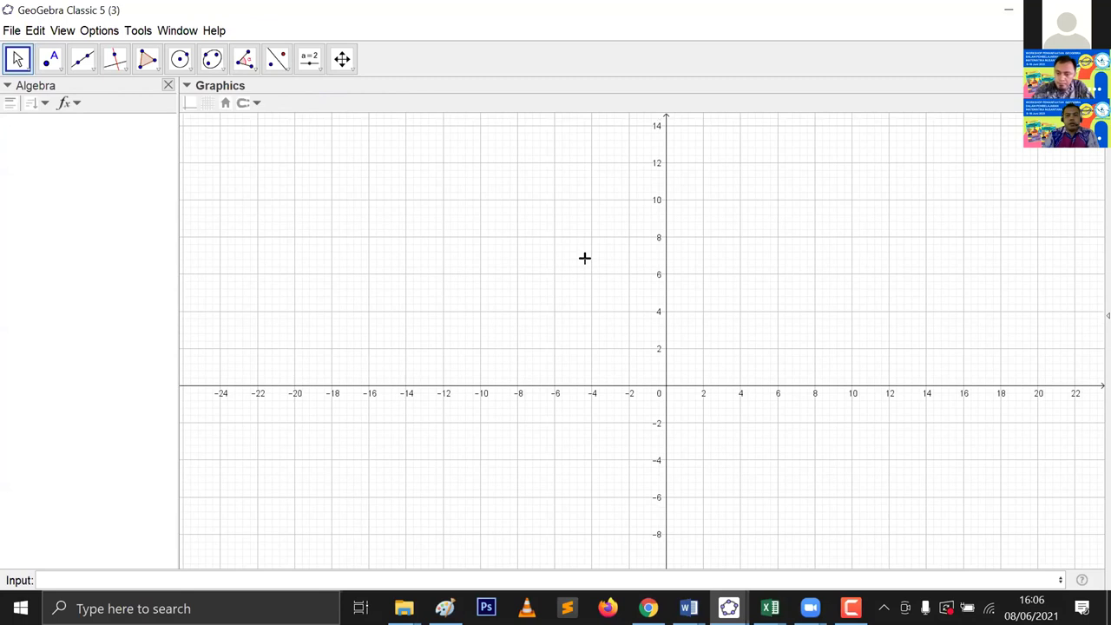
{"action": "scroll", "coordinate": [585, 254], "scroll_direction": "down", "scroll_amount": 2}
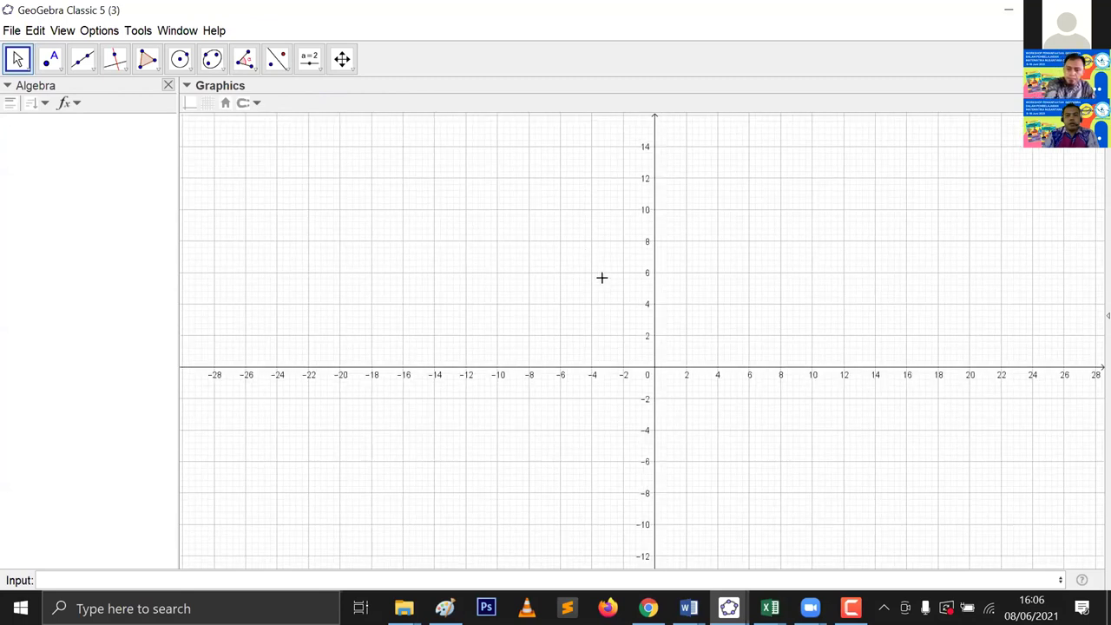
{"action": "scroll", "coordinate": [595, 272], "scroll_direction": "down", "scroll_amount": 1}
{"action": "scroll", "coordinate": [616, 308], "scroll_direction": "down", "scroll_amount": 1}
{"action": "scroll", "coordinate": [612, 289], "scroll_direction": "down", "scroll_amount": 1}
{"action": "scroll", "coordinate": [616, 286], "scroll_direction": "down", "scroll_amount": 1}
{"action": "scroll", "coordinate": [603, 280], "scroll_direction": "down", "scroll_amount": 1}
{"action": "scroll", "coordinate": [611, 308], "scroll_direction": "down", "scroll_amount": 1}
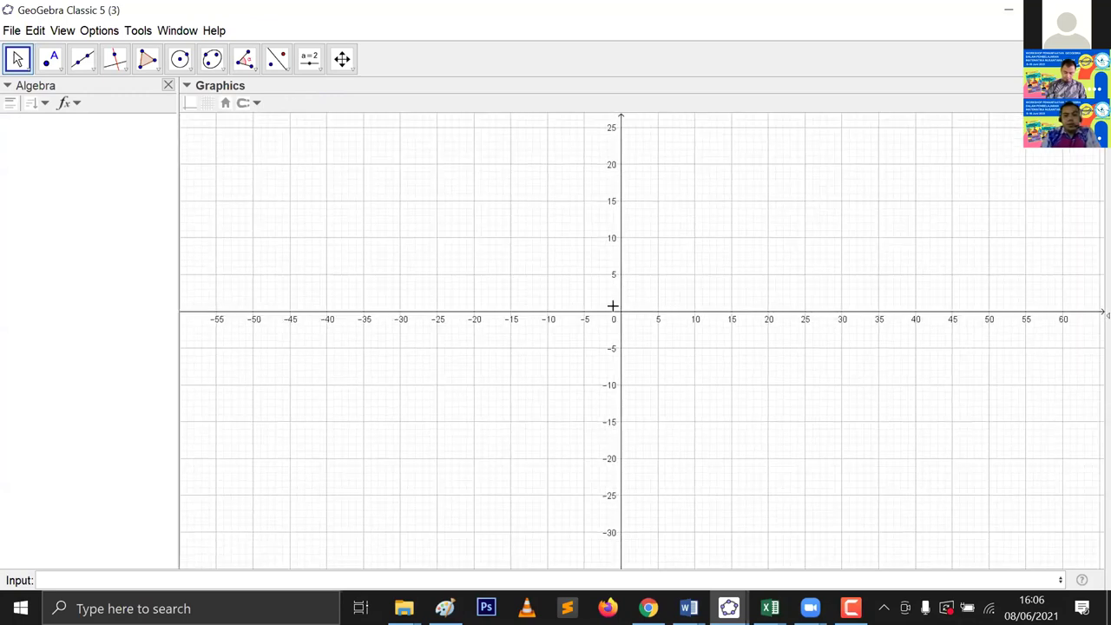
{"action": "scroll", "coordinate": [673, 308], "scroll_direction": "down", "scroll_amount": 1}
{"action": "scroll", "coordinate": [670, 309], "scroll_direction": "down", "scroll_amount": 1}
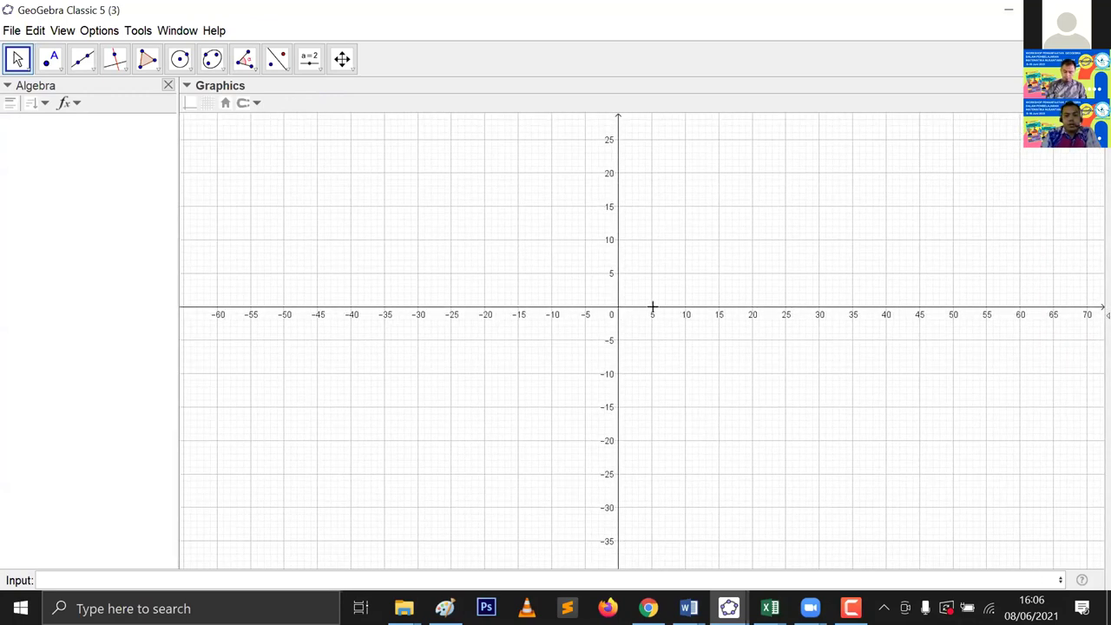
{"action": "scroll", "coordinate": [675, 310], "scroll_direction": "down", "scroll_amount": 1}
{"action": "scroll", "coordinate": [711, 299], "scroll_direction": "down", "scroll_amount": 1}
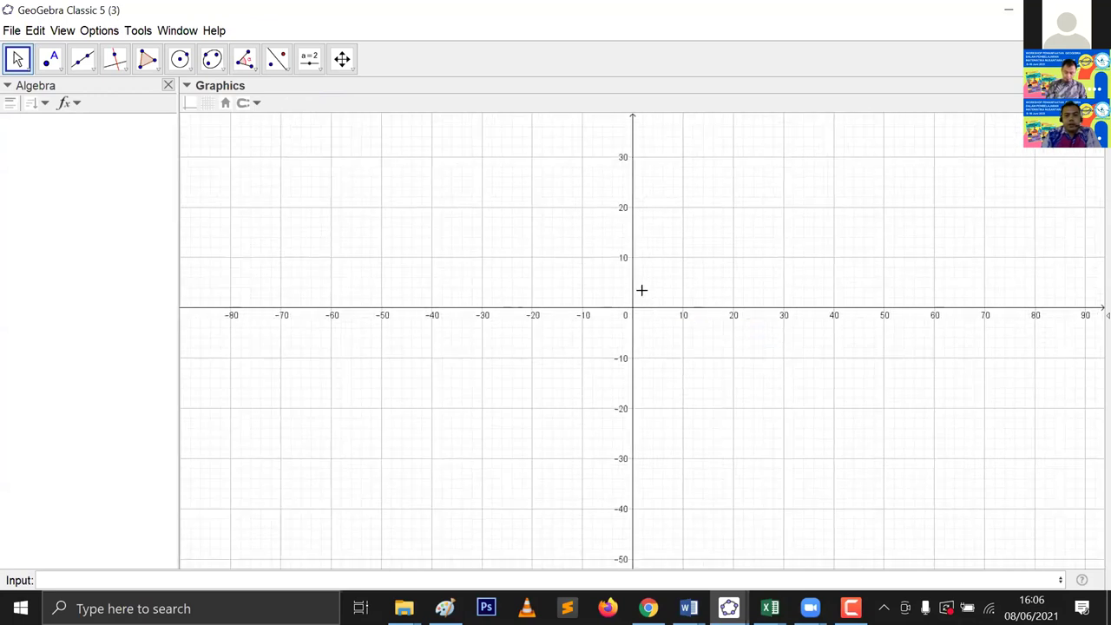
{"action": "scroll", "coordinate": [639, 289], "scroll_direction": "up", "scroll_amount": 1}
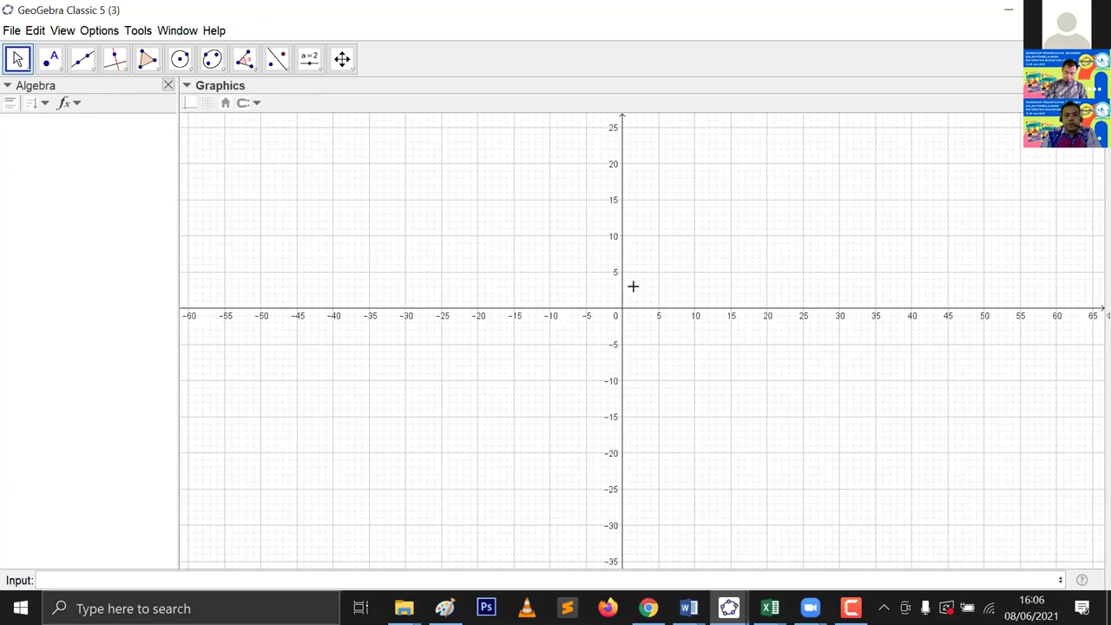
{"action": "scroll", "coordinate": [633, 286], "scroll_direction": "up", "scroll_amount": 2}
{"action": "scroll", "coordinate": [632, 281], "scroll_direction": "up", "scroll_amount": 3}
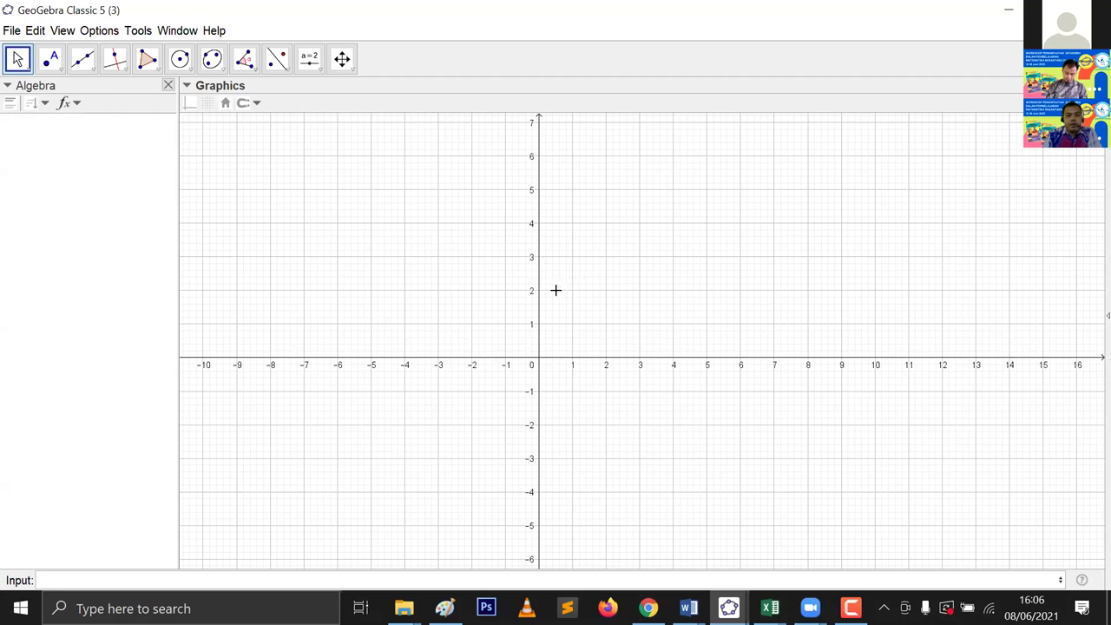
{"action": "scroll", "coordinate": [551, 290], "scroll_direction": "up", "scroll_amount": 3}
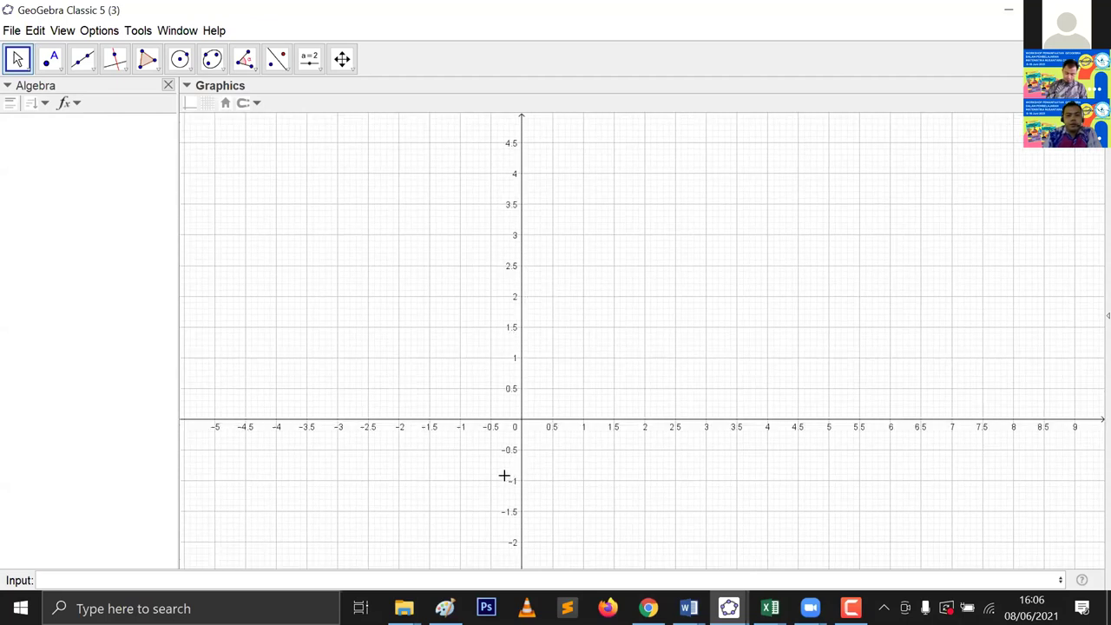
{"action": "scroll", "coordinate": [508, 476], "scroll_direction": "up", "scroll_amount": 2}
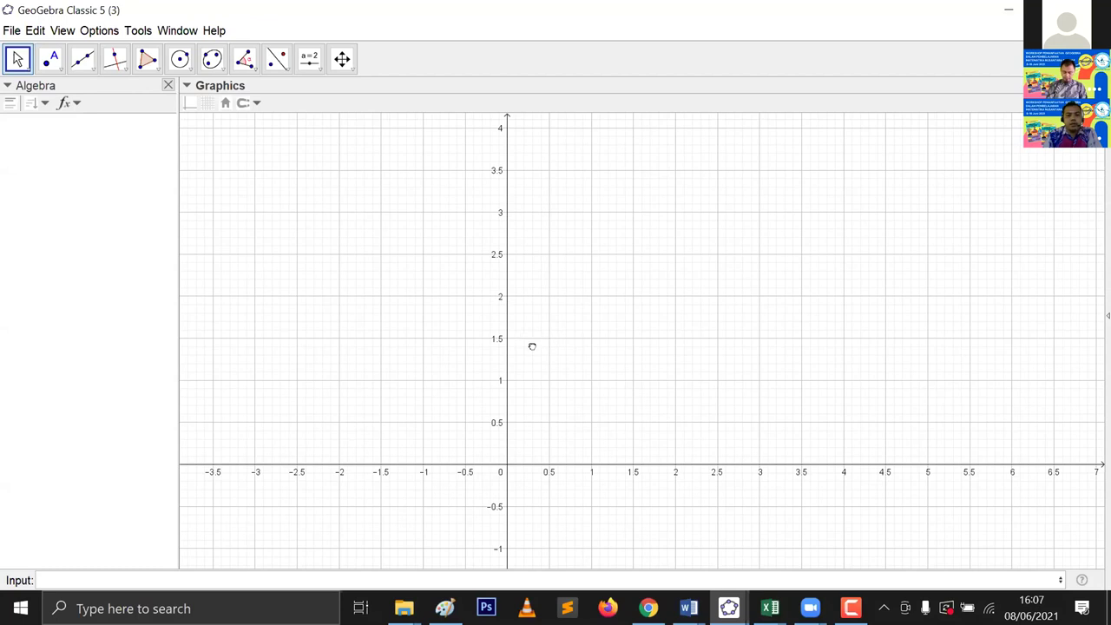
{"action": "scroll", "coordinate": [592, 319], "scroll_direction": "down", "scroll_amount": 3}
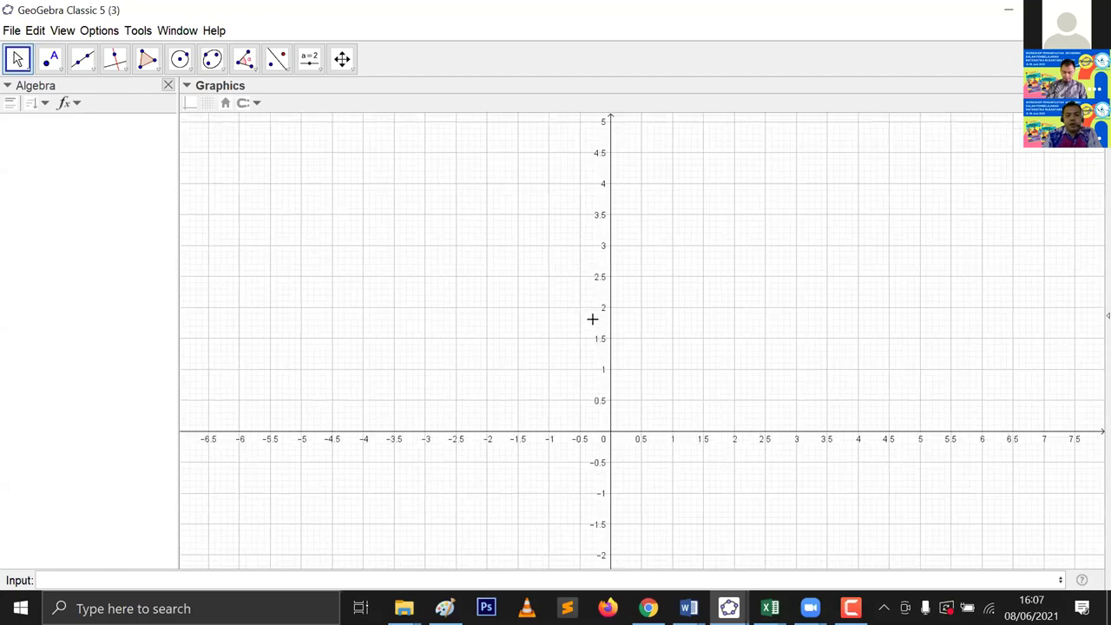
{"action": "scroll", "coordinate": [633, 323], "scroll_direction": "down", "scroll_amount": 2}
{"action": "scroll", "coordinate": [659, 356], "scroll_direction": "down", "scroll_amount": 2}
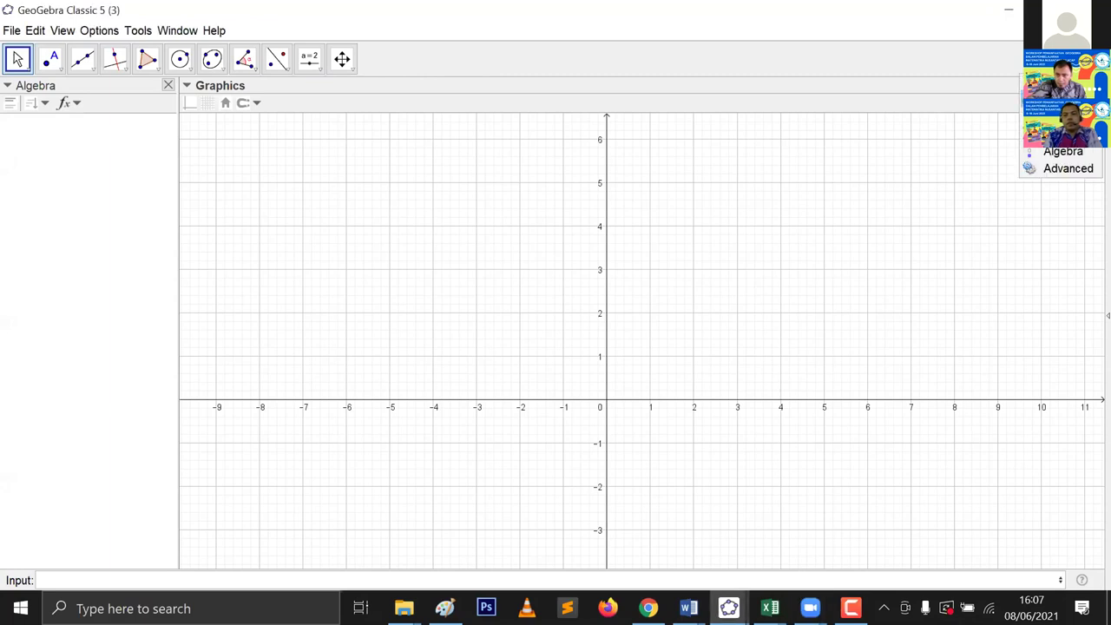
Step: In Graphics preferences, keep Show Axes on after toggling it and make the axes Bold
{"action": "double_click", "coordinate": [862, 261]}
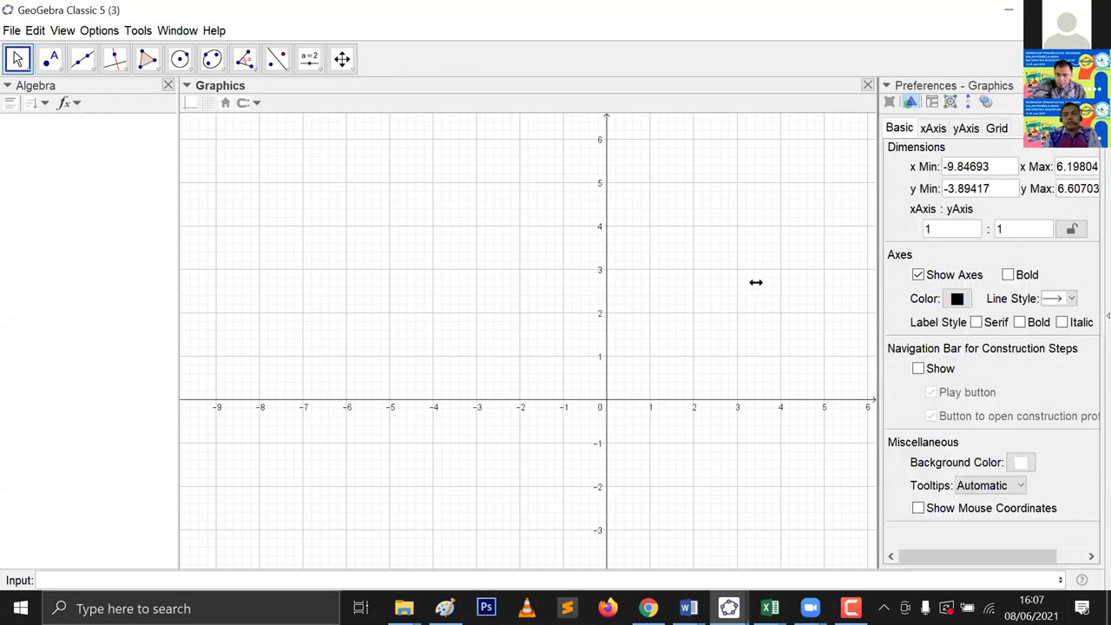
{"action": "left_click_drag", "start_coordinate": [757, 282], "coordinate": [756, 280]}
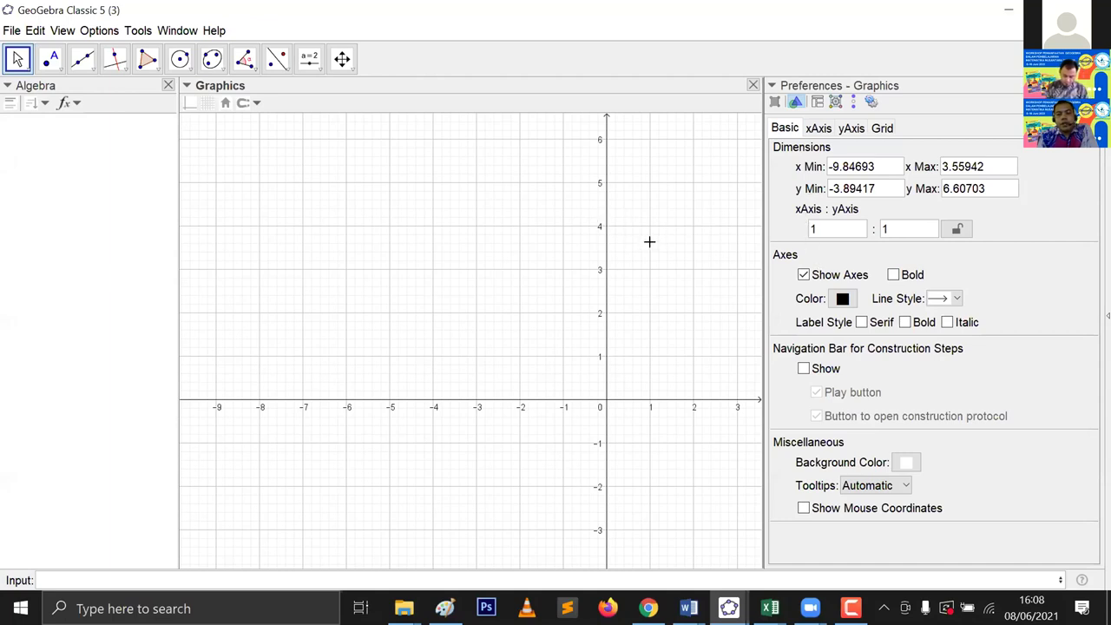
{"action": "left_click", "coordinate": [804, 275]}
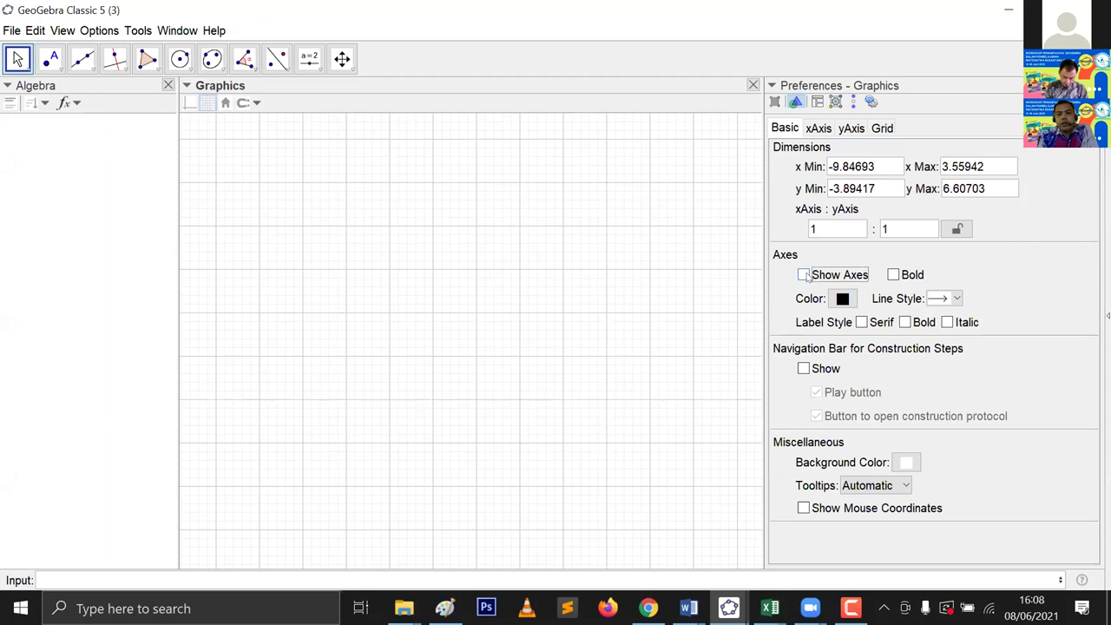
{"action": "left_click", "coordinate": [804, 276]}
{"action": "left_click", "coordinate": [804, 275]}
{"action": "left_click", "coordinate": [804, 275]}
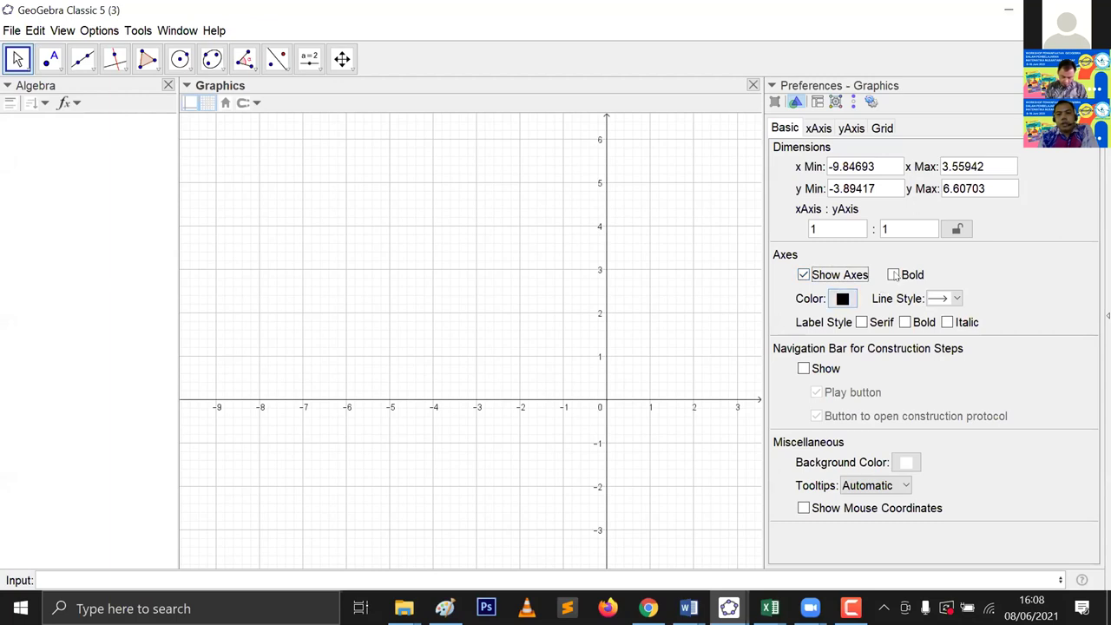
{"action": "left_click", "coordinate": [893, 275]}
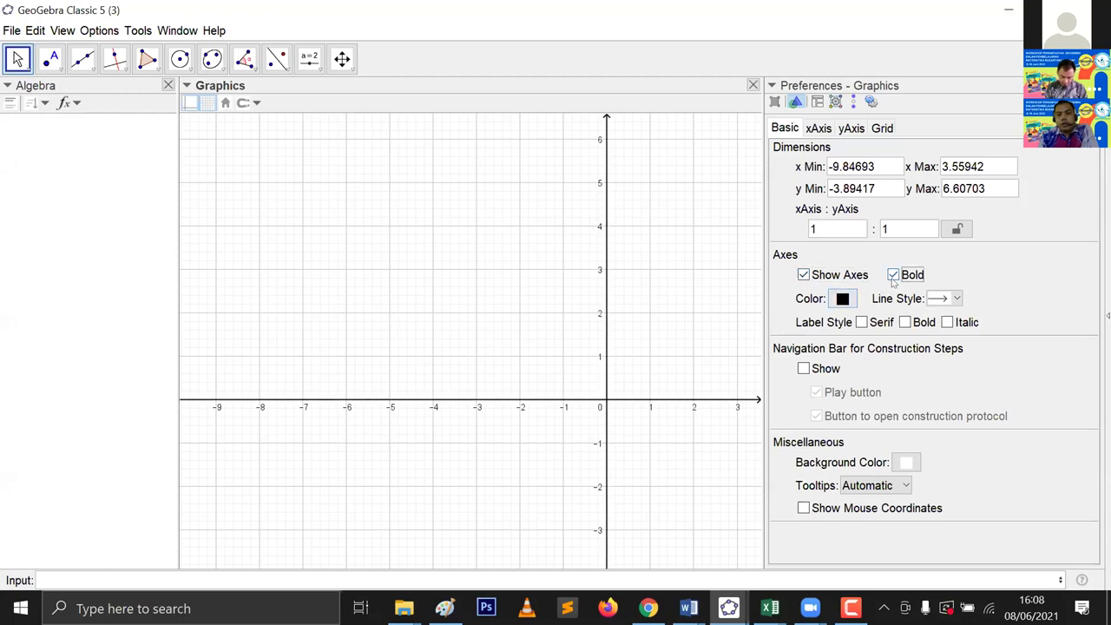
{"action": "left_click", "coordinate": [834, 309]}
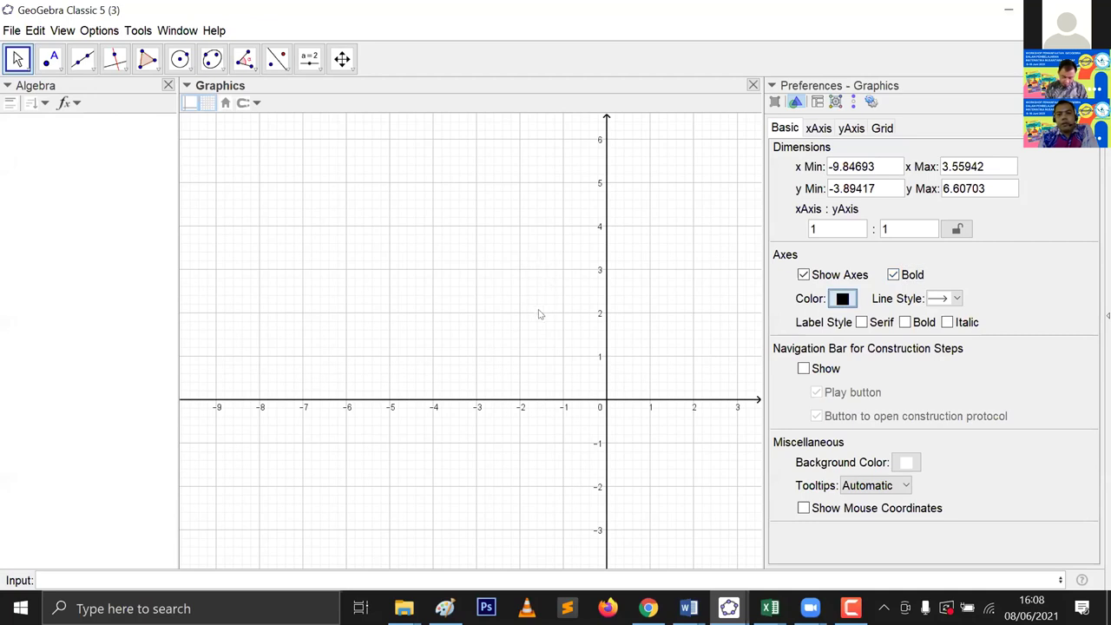
Step: Set the axes colour to red, try Serif, Bold and Italic labels, then clear them
{"action": "left_click", "coordinate": [543, 313]}
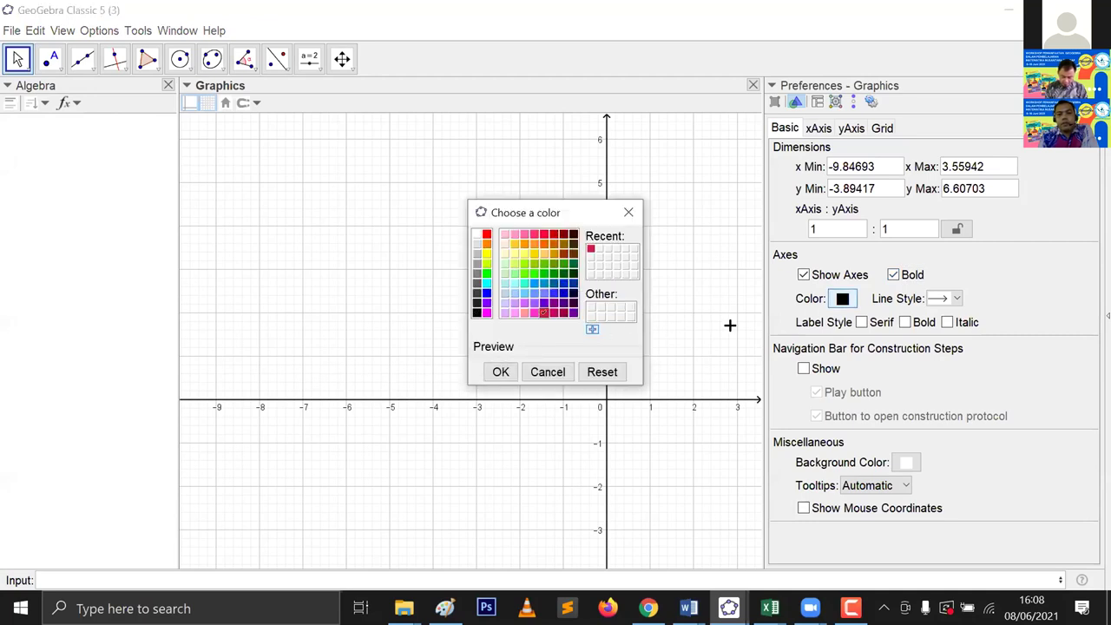
{"action": "key", "text": "Return"}
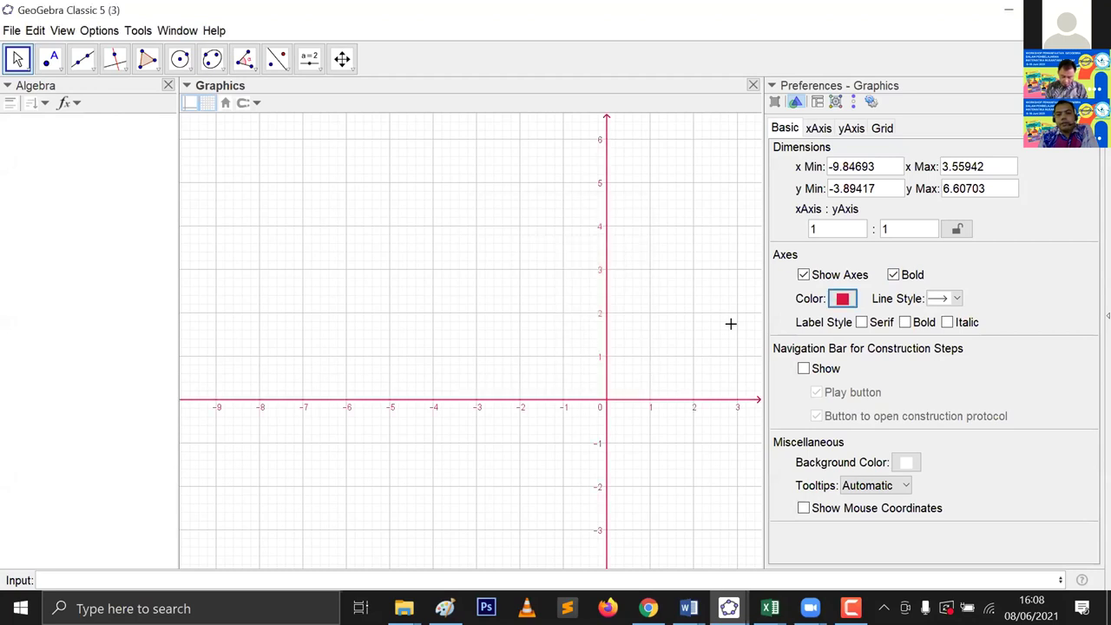
{"action": "left_click", "coordinate": [862, 322]}
{"action": "left_click", "coordinate": [862, 323]}
{"action": "left_click", "coordinate": [905, 323]}
{"action": "left_click", "coordinate": [946, 322]}
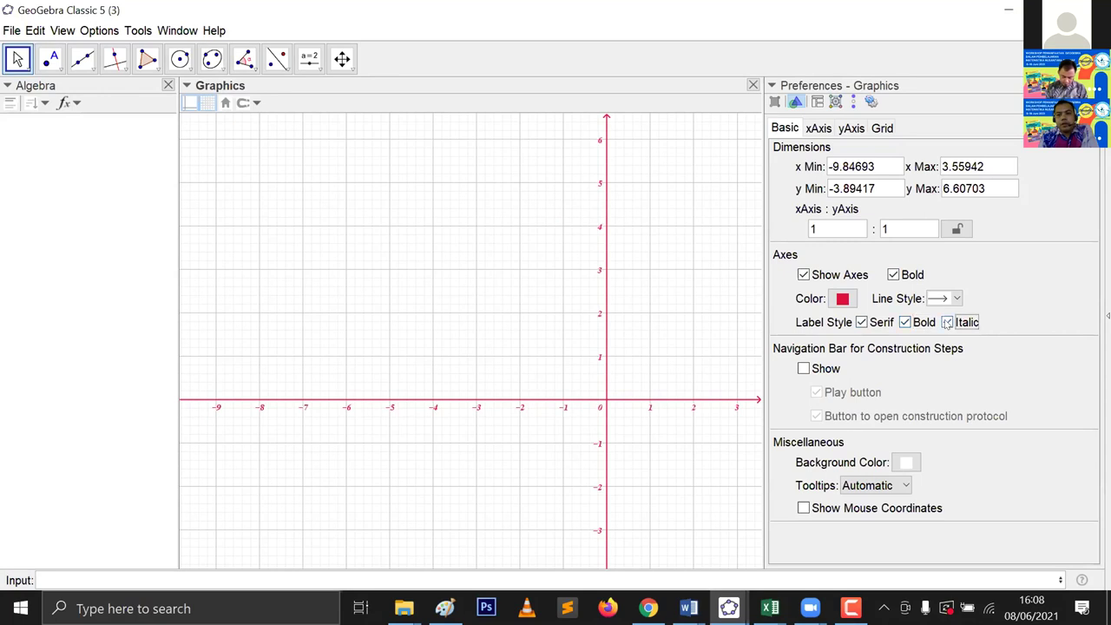
{"action": "left_click", "coordinate": [946, 322]}
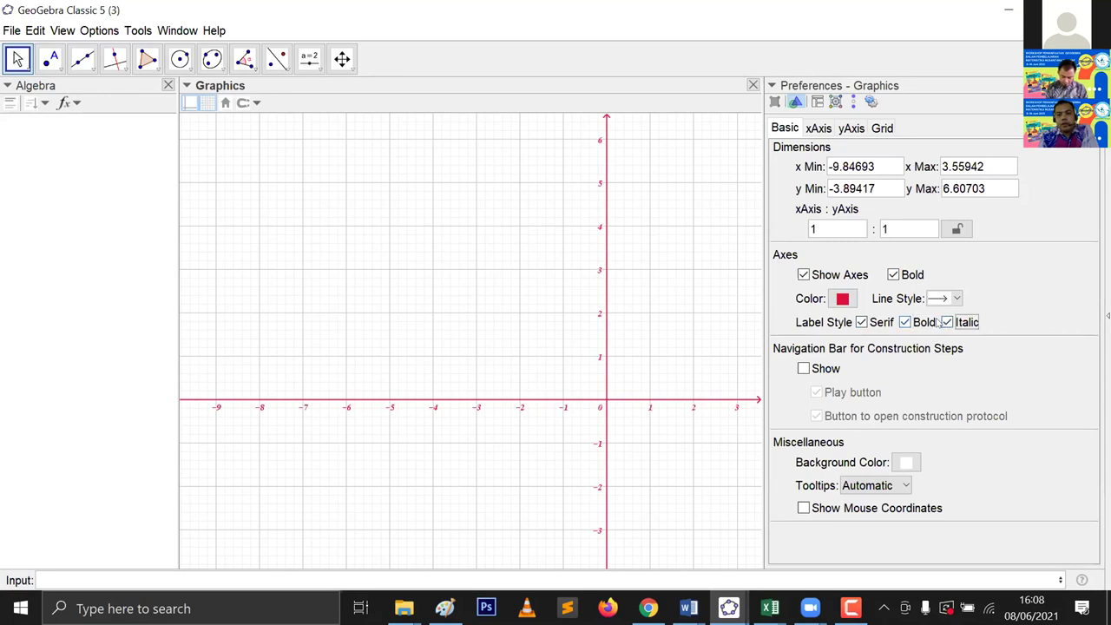
{"action": "left_click", "coordinate": [862, 322]}
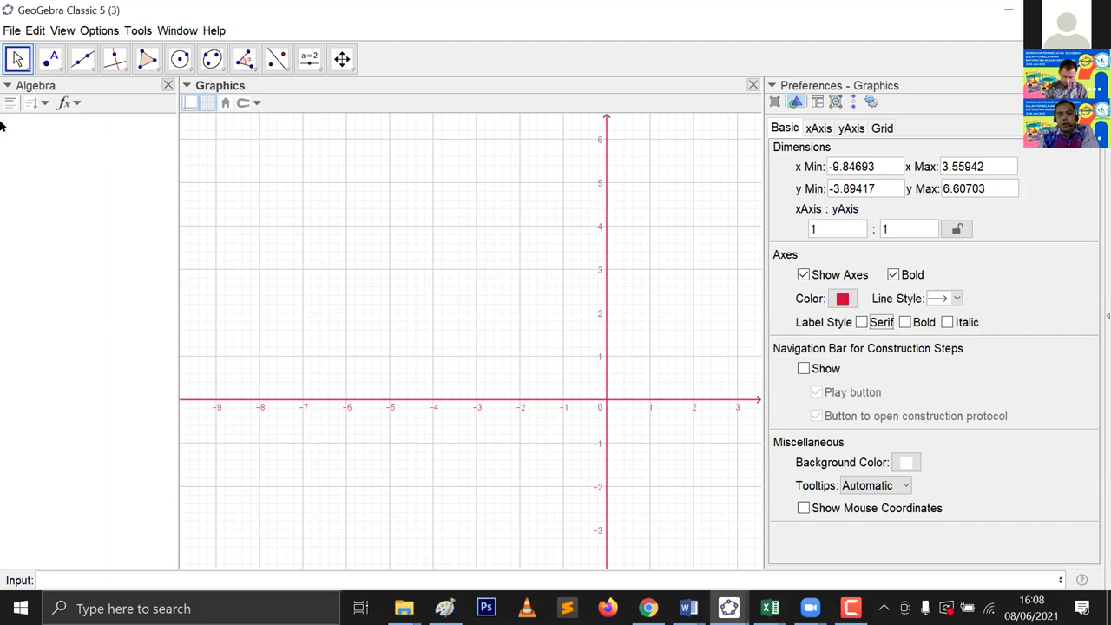
Step: Set the Background Color swatch to bright green, after first trying light green
{"action": "left_click", "coordinate": [907, 463]}
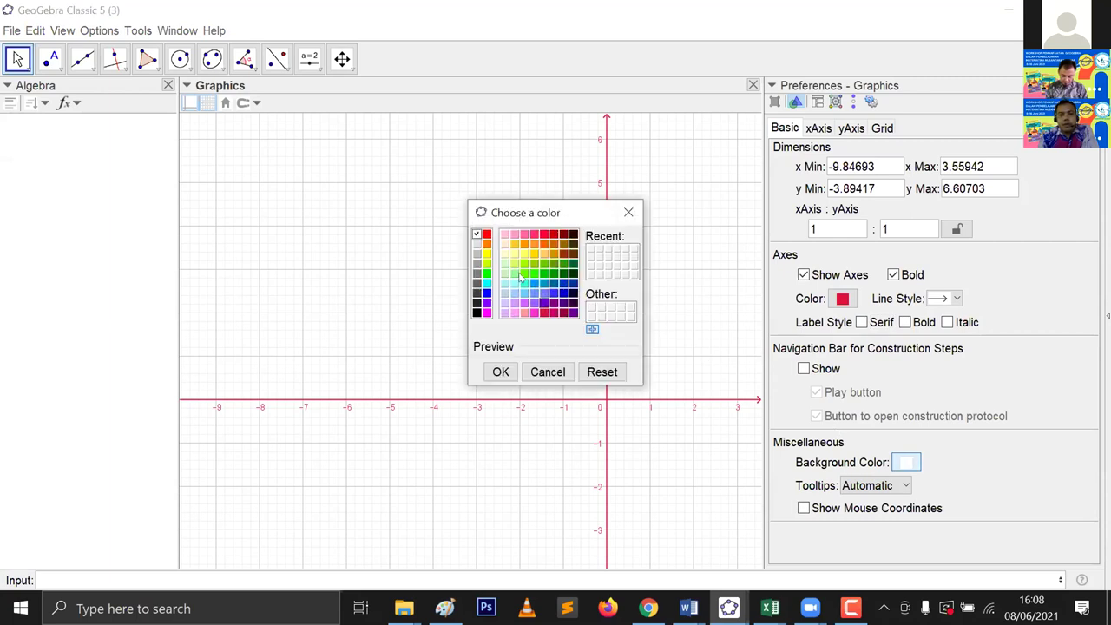
{"action": "left_click", "coordinate": [515, 274]}
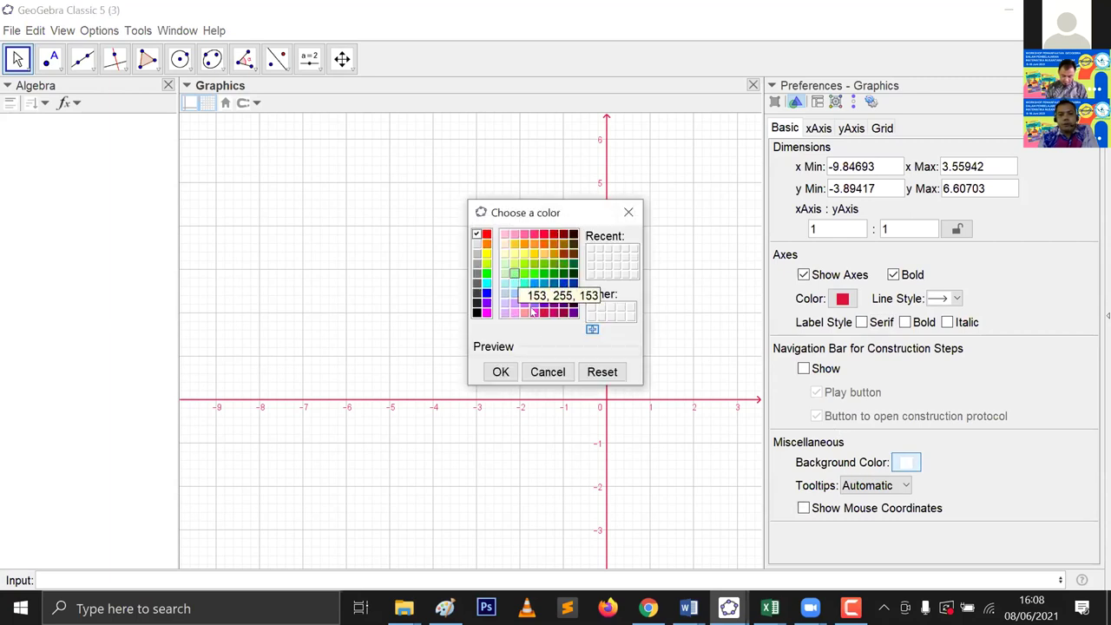
{"action": "left_click", "coordinate": [502, 373]}
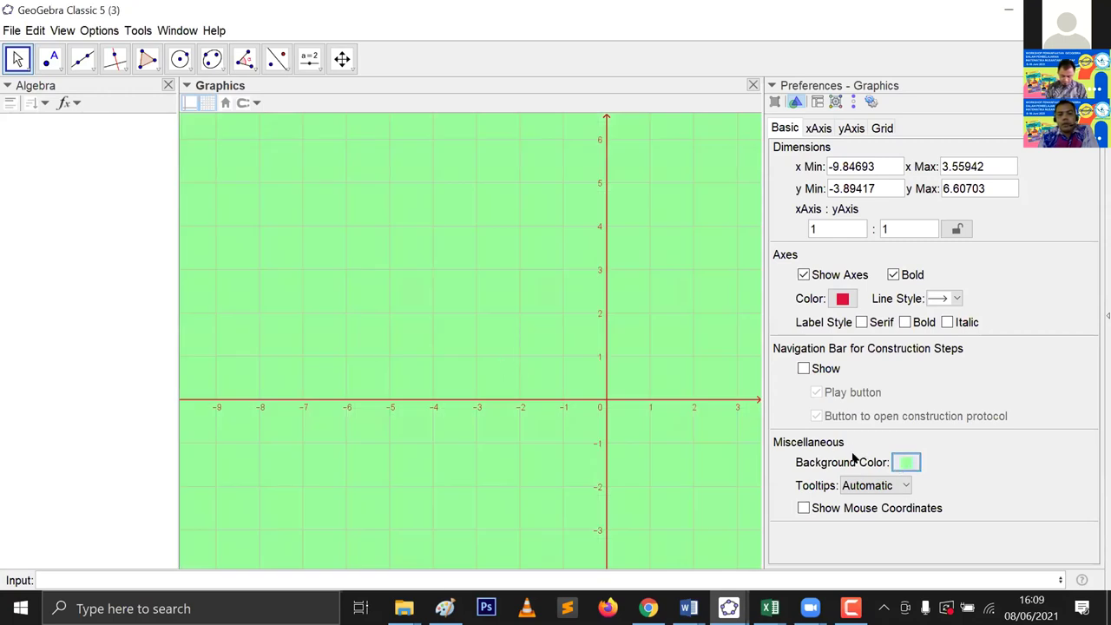
{"action": "left_click", "coordinate": [534, 274]}
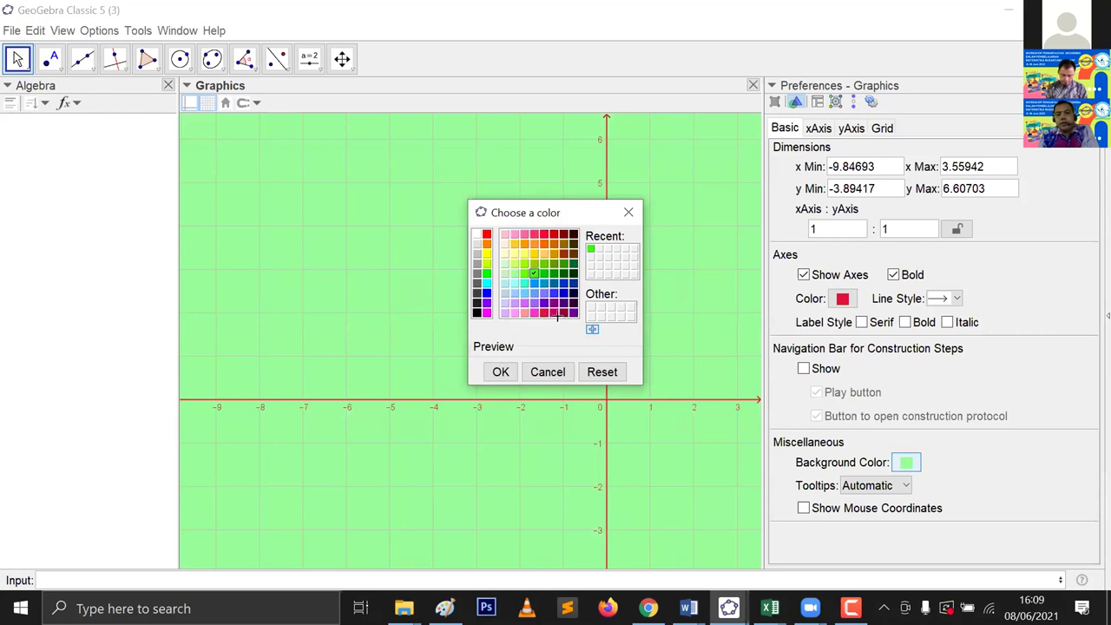
{"action": "key", "text": "Return"}
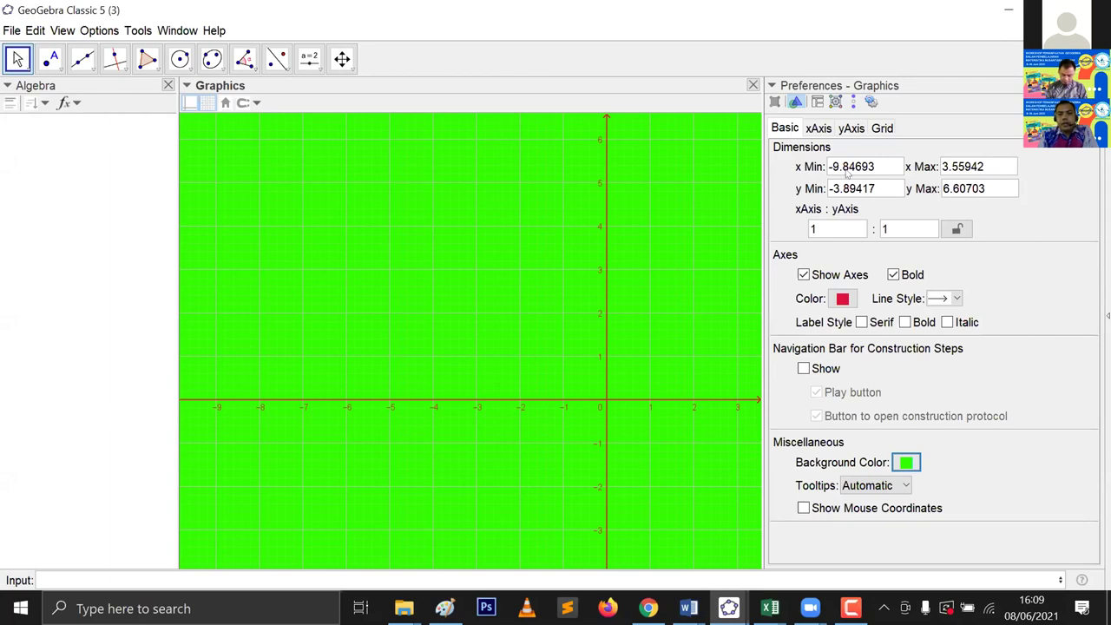
Step: Fix the x-axis tick distance at 1
{"action": "left_click", "coordinate": [826, 128]}
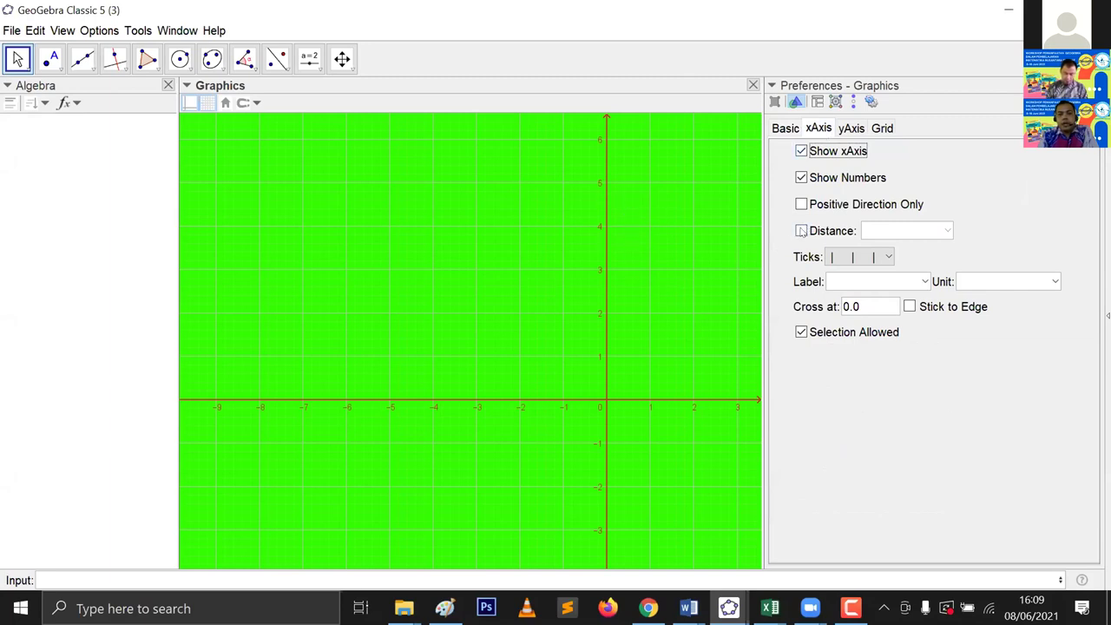
{"action": "left_click", "coordinate": [801, 231]}
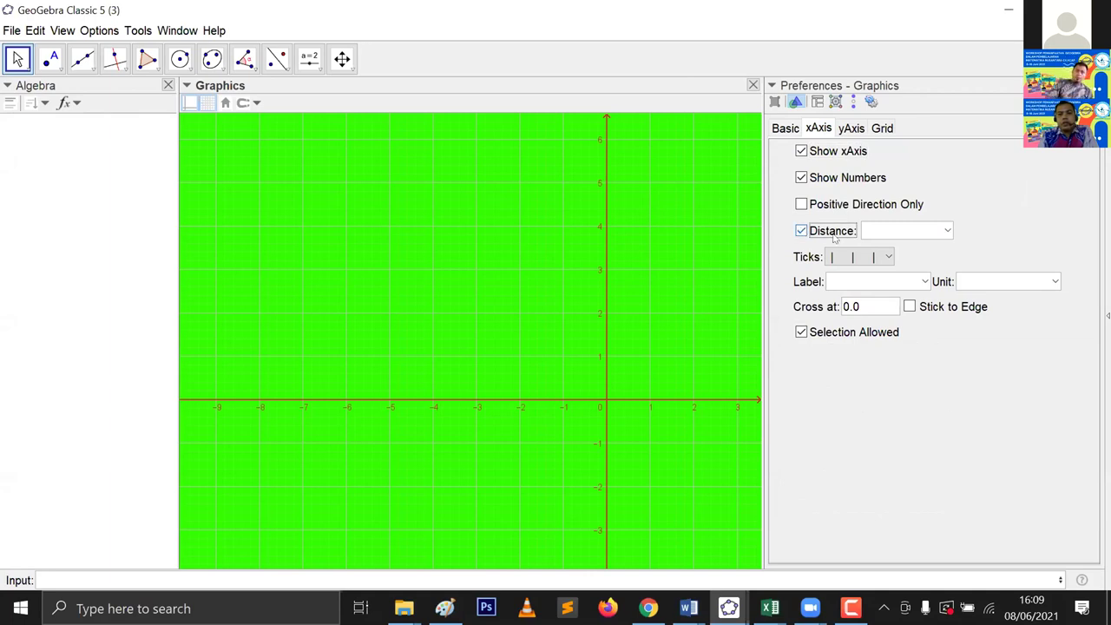
{"action": "left_click", "coordinate": [869, 226]}
{"action": "type", "text": "1"}
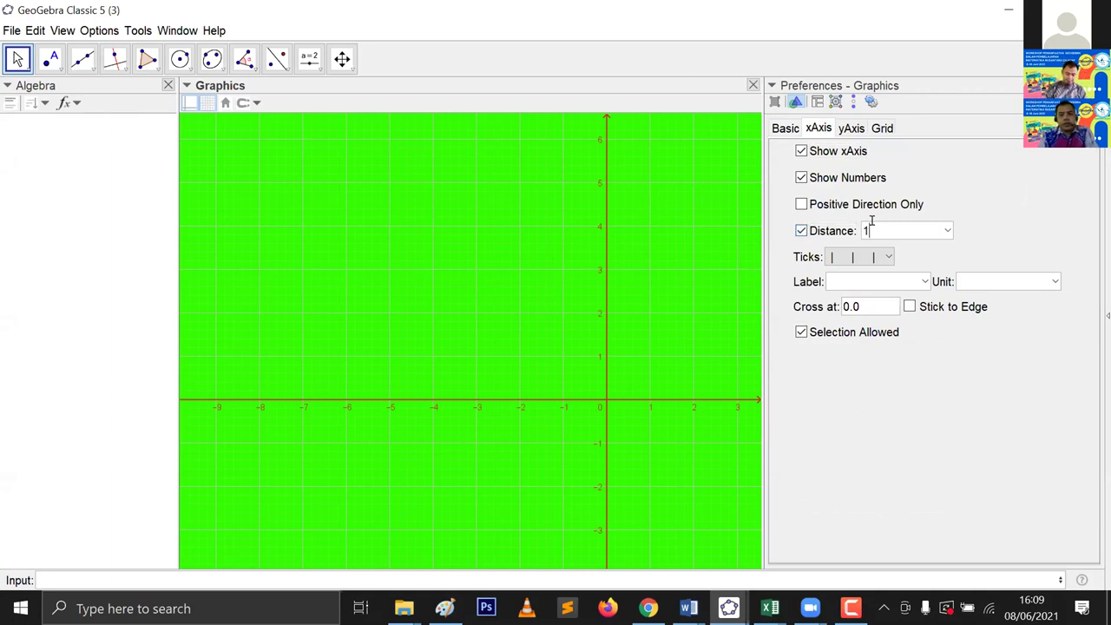
Step: Fix the y-axis tick distance at 1
{"action": "left_click", "coordinate": [853, 130]}
{"action": "left_click", "coordinate": [842, 229]}
{"action": "left_click", "coordinate": [876, 223]}
{"action": "type", "text": "1"}
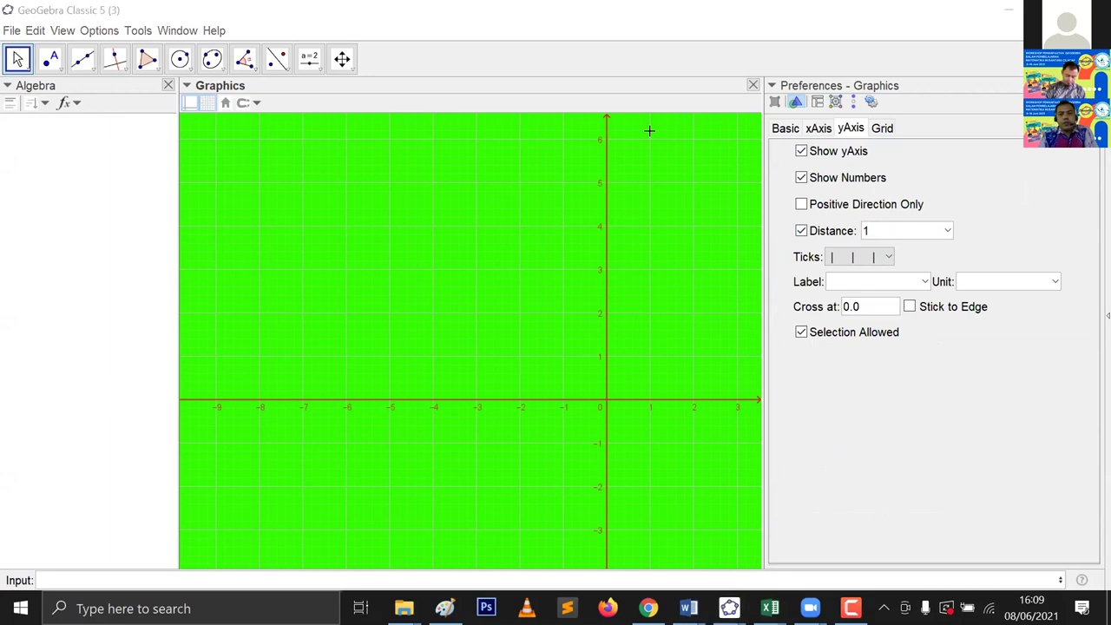
{"action": "left_click", "coordinate": [883, 130]}
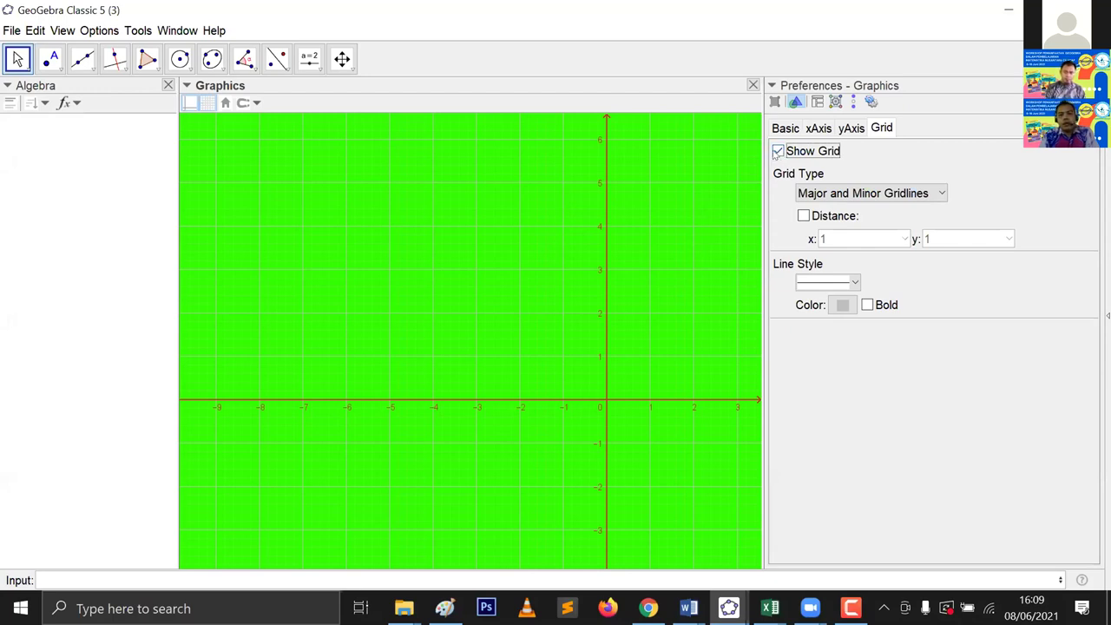
Step: Switch the grid to Major Gridlines only with a dashed line style
{"action": "left_click", "coordinate": [779, 152]}
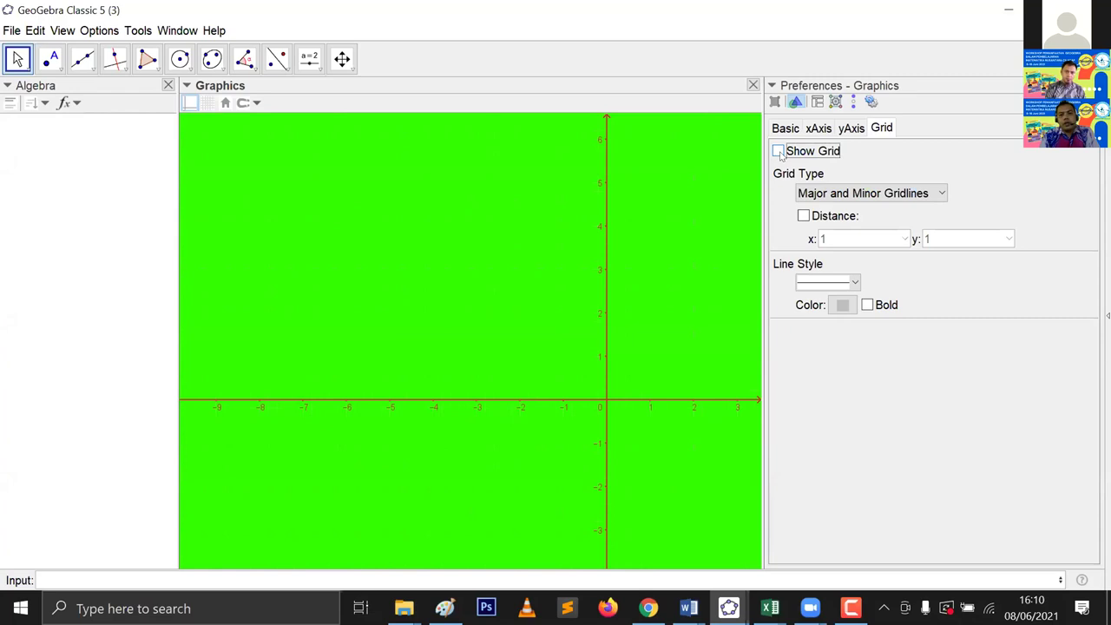
{"action": "left_click", "coordinate": [778, 152]}
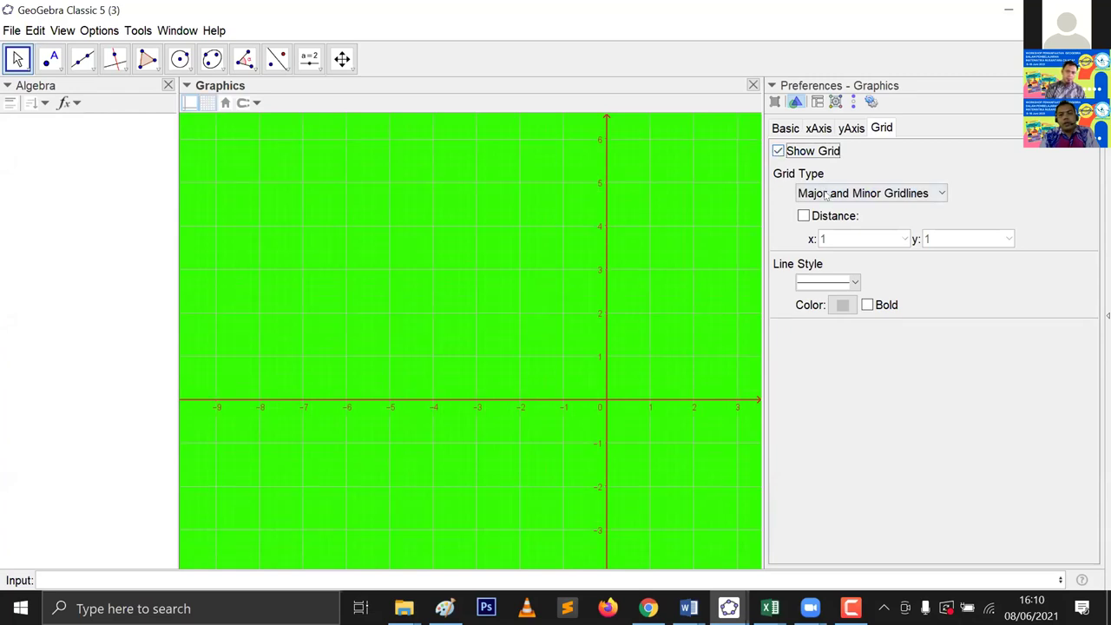
{"action": "left_click", "coordinate": [827, 195]}
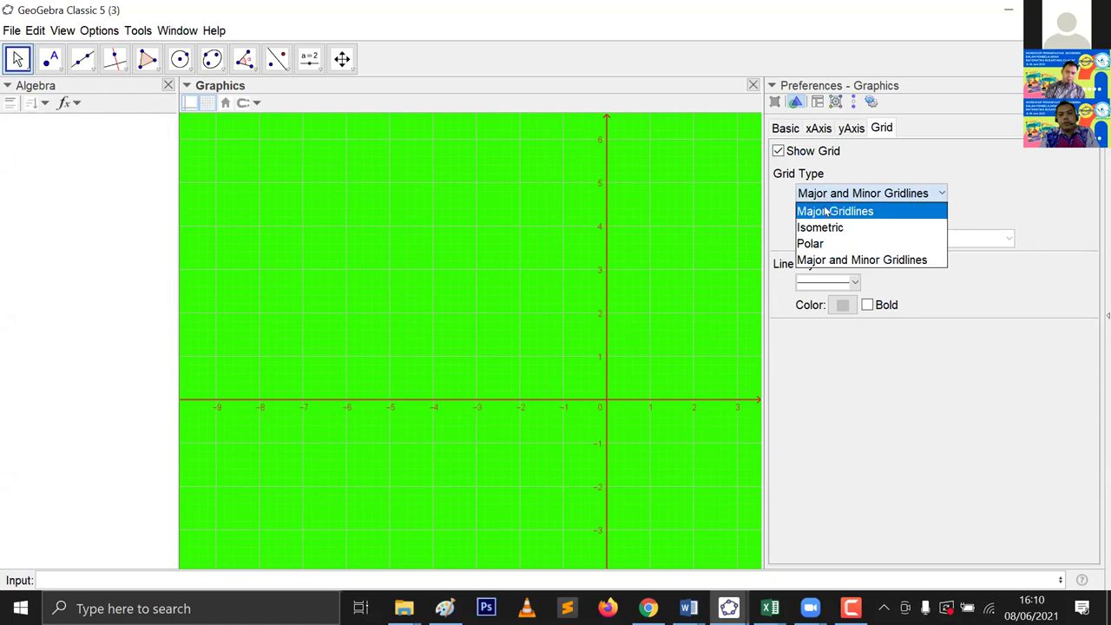
{"action": "left_click", "coordinate": [825, 213]}
{"action": "left_click", "coordinate": [855, 285]}
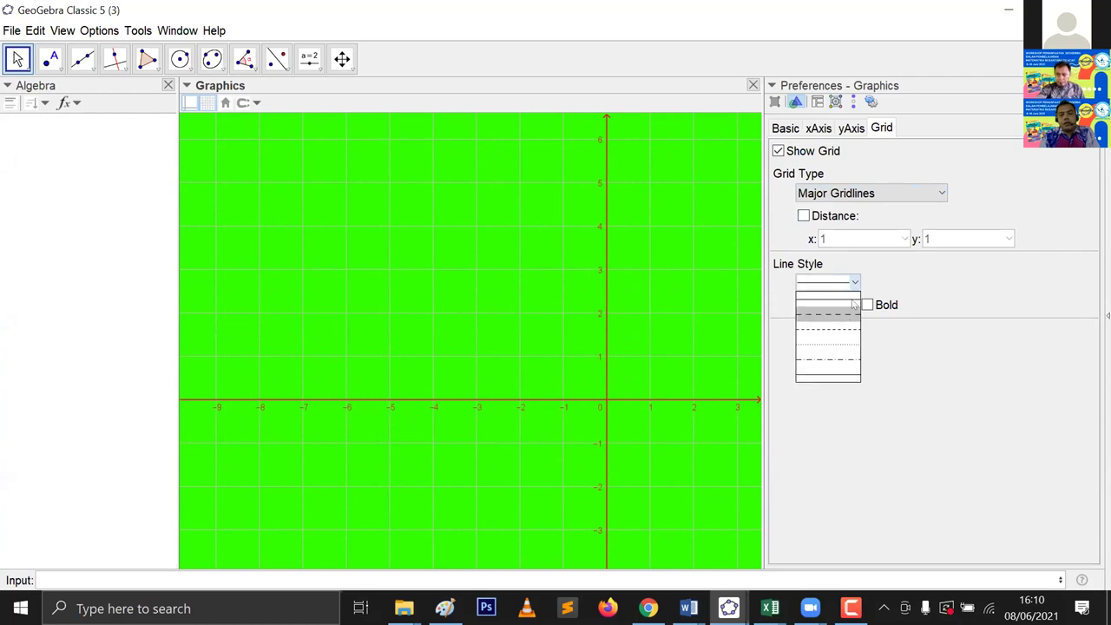
{"action": "left_click", "coordinate": [849, 310]}
Step: Colour the gridlines dark red, then uncheck Show Grid
{"action": "left_click", "coordinate": [843, 307]}
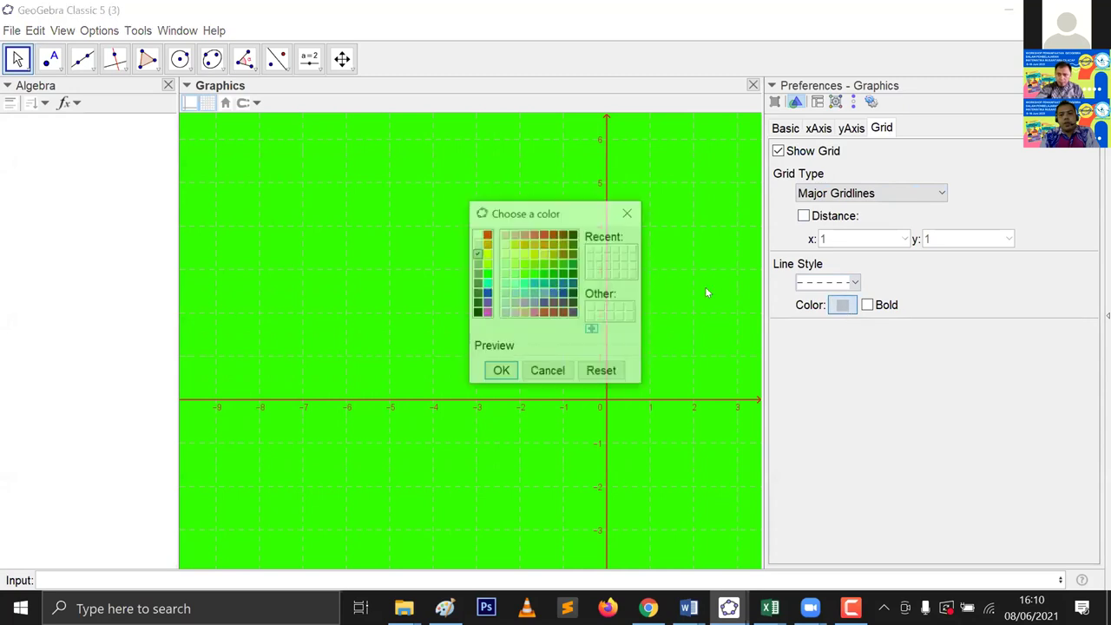
{"action": "left_click", "coordinate": [571, 235]}
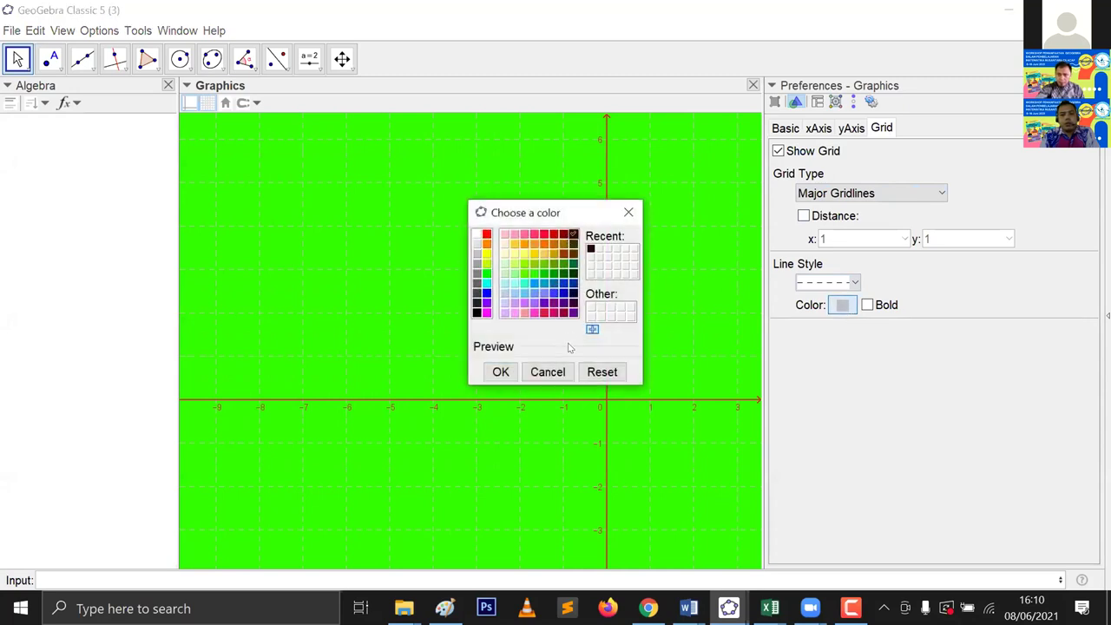
{"action": "left_click", "coordinate": [496, 371]}
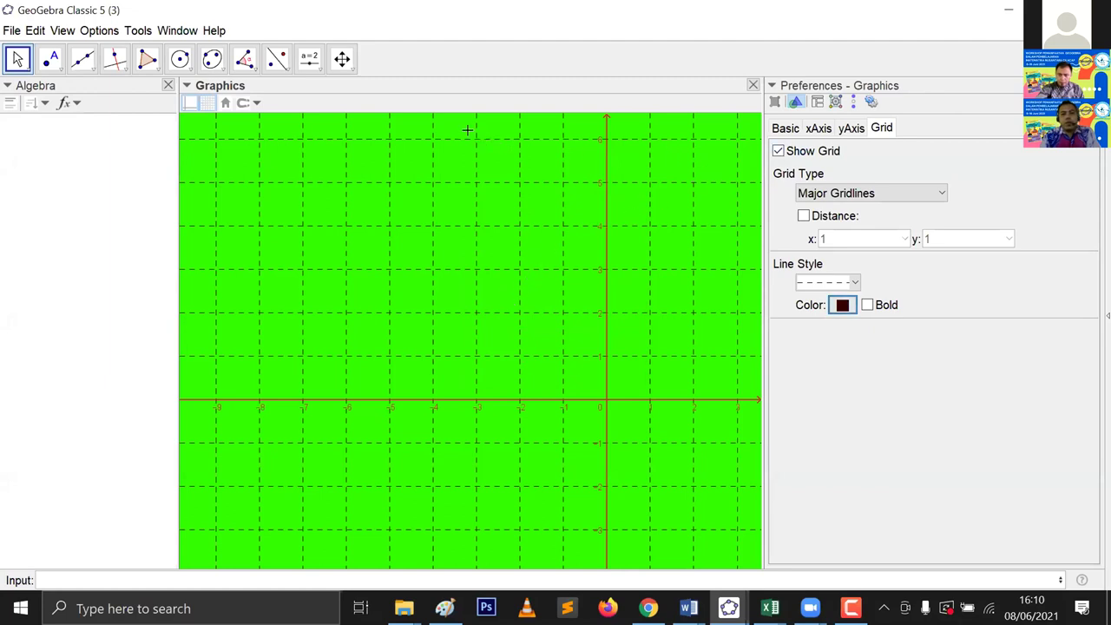
{"action": "left_click", "coordinate": [778, 151]}
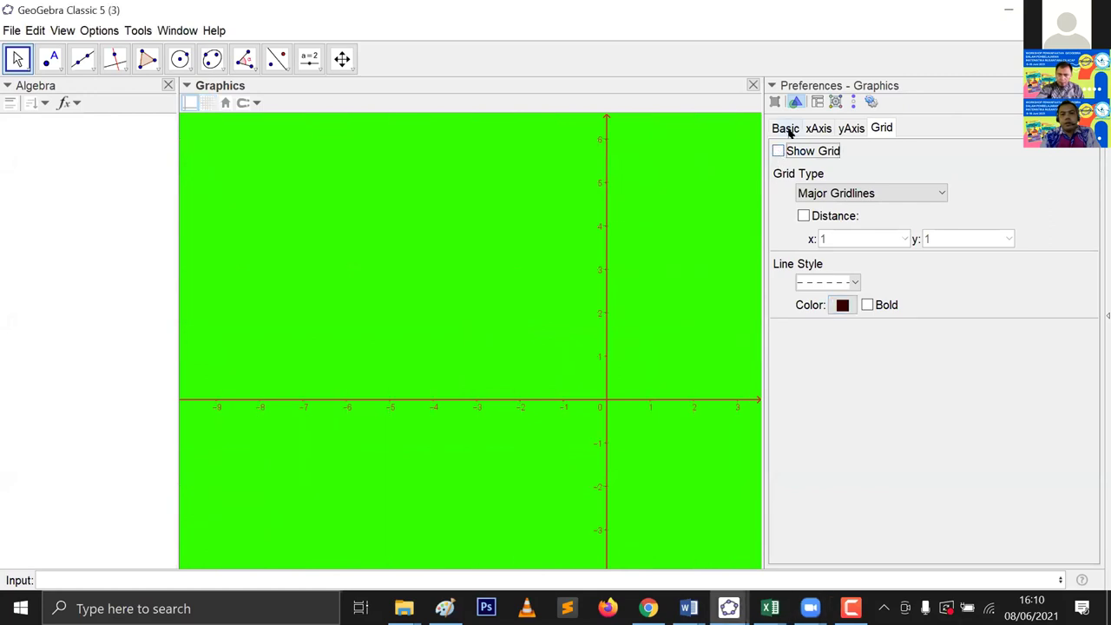
Step: Uncheck Show Axes, set a light pink background, and close the preferences
{"action": "left_click", "coordinate": [786, 129]}
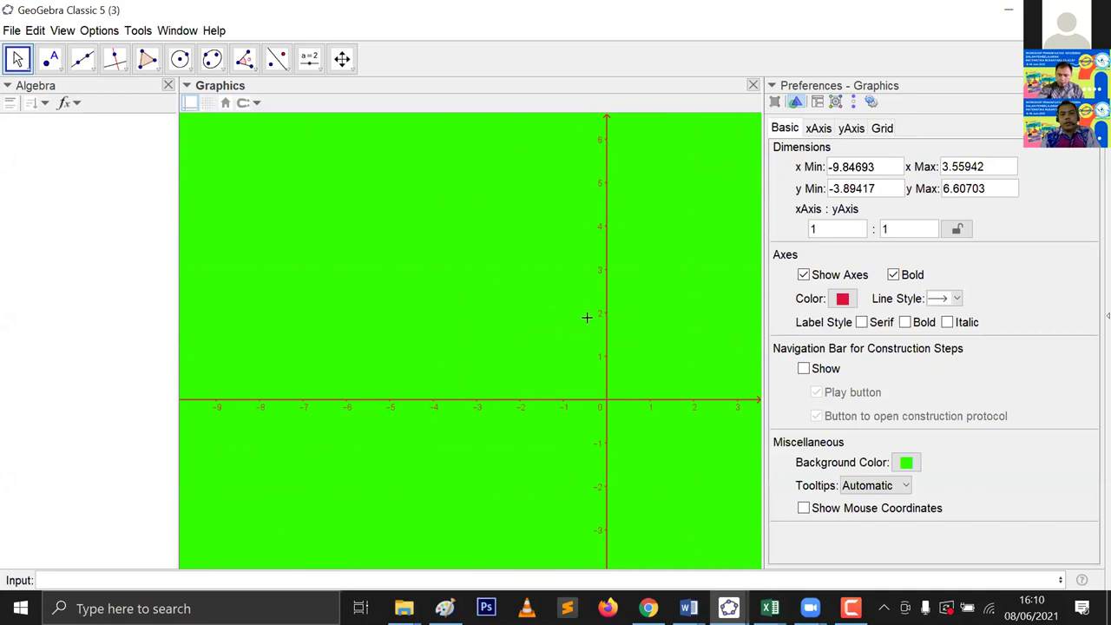
{"action": "left_click", "coordinate": [803, 275]}
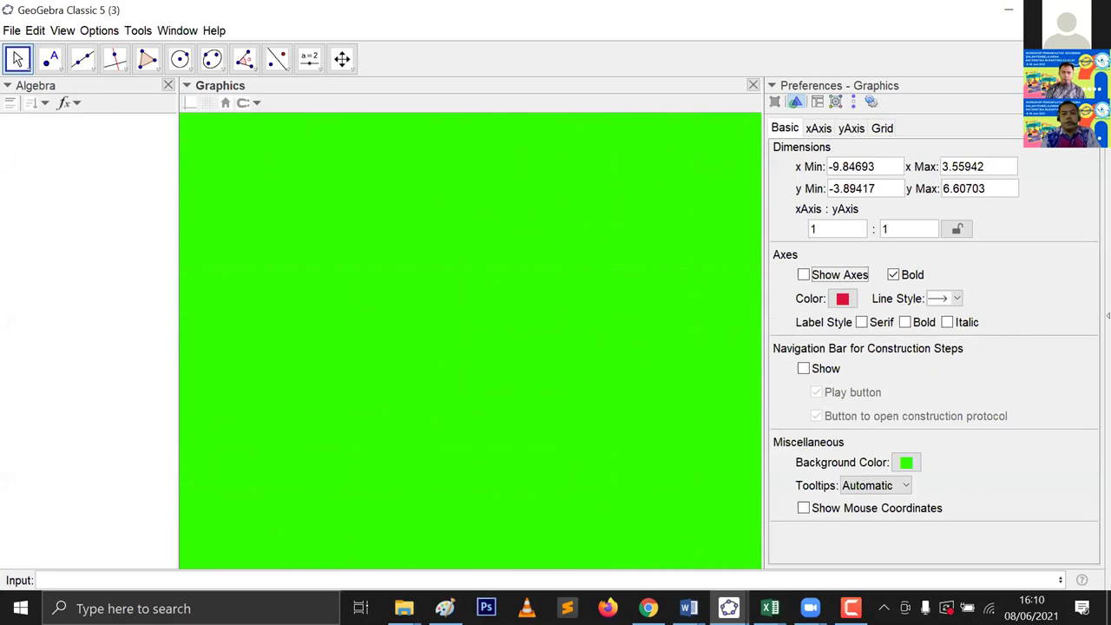
{"action": "left_click", "coordinate": [906, 462]}
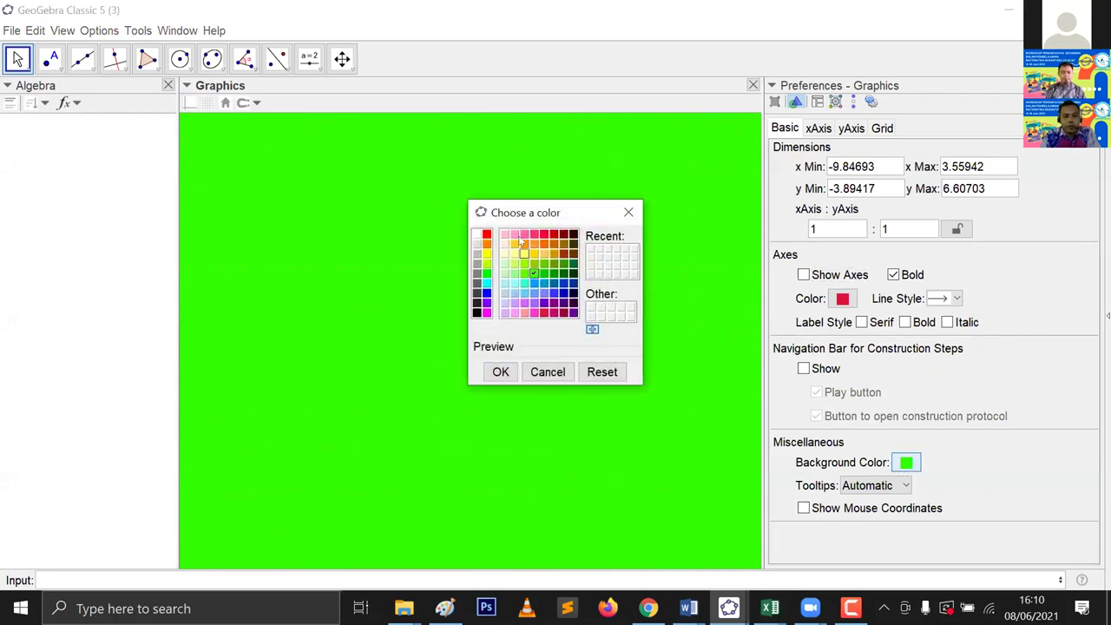
{"action": "left_click", "coordinate": [514, 235]}
{"action": "left_click", "coordinate": [487, 371]}
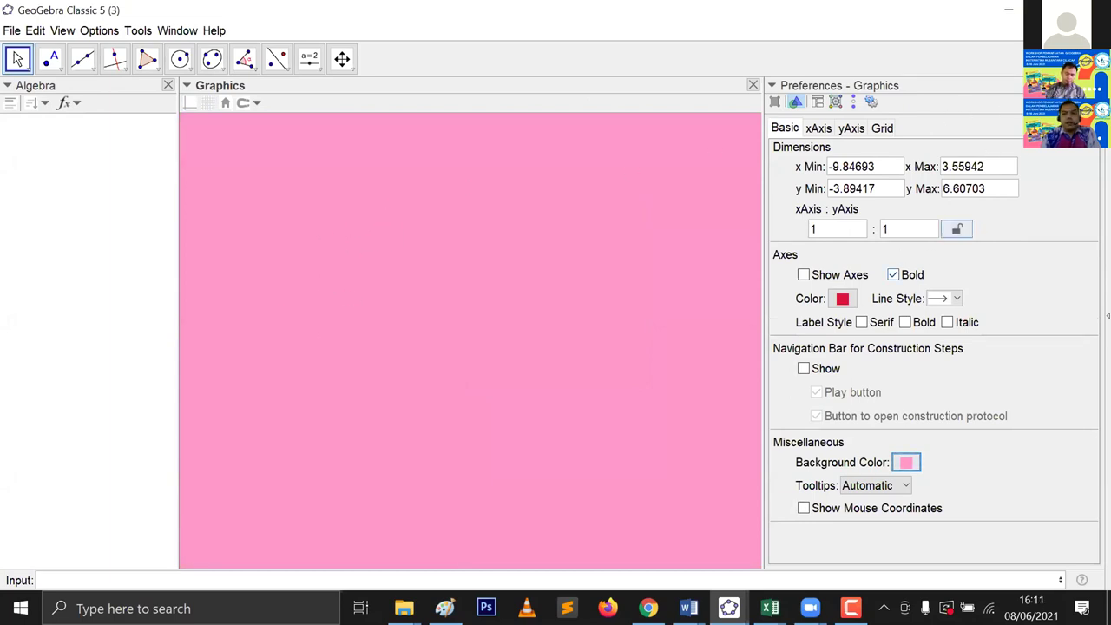
{"action": "key", "text": "Escape"}
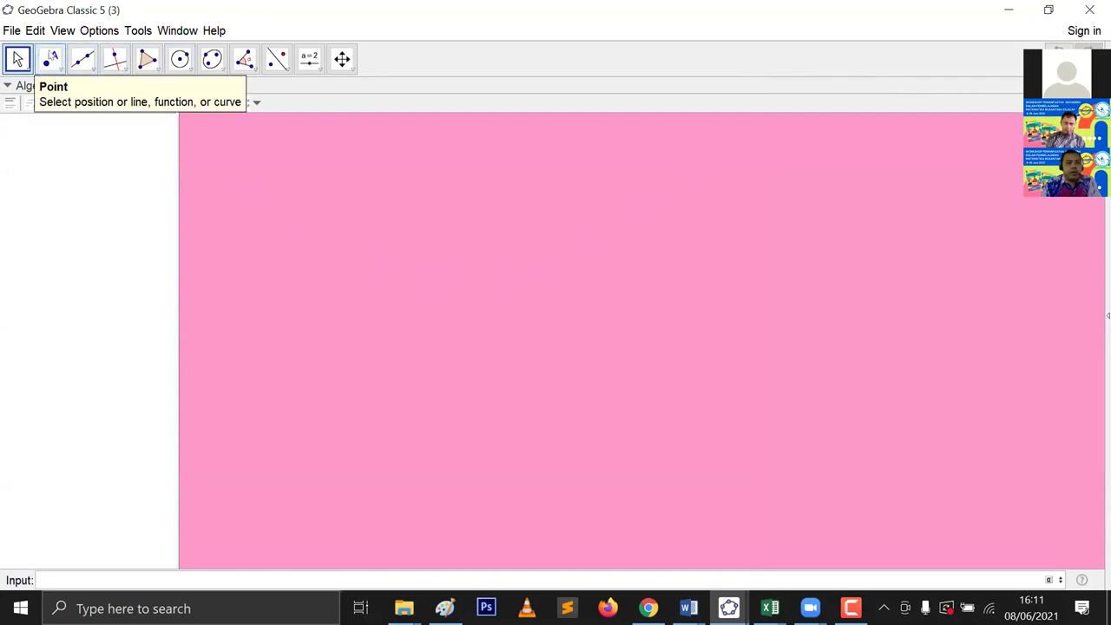
Step: Place the text 'GeoGebra' near the upper left and open its Object Properties
{"action": "left_click", "coordinate": [309, 58]}
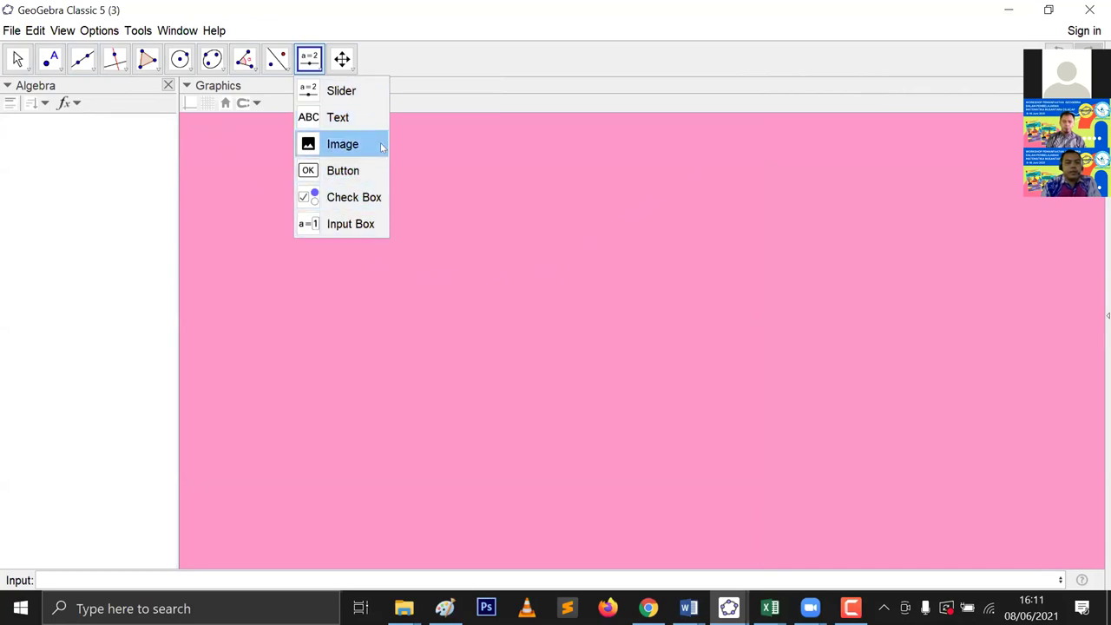
{"action": "left_click", "coordinate": [340, 117]}
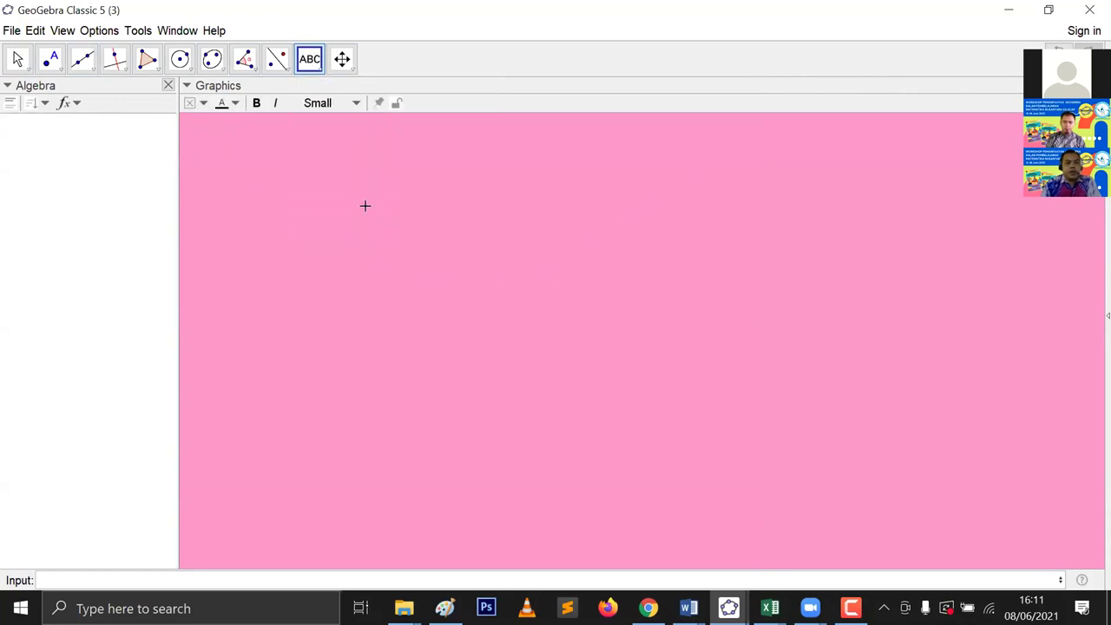
{"action": "left_click", "coordinate": [364, 204]}
{"action": "type", "text": "GeoGebra"}
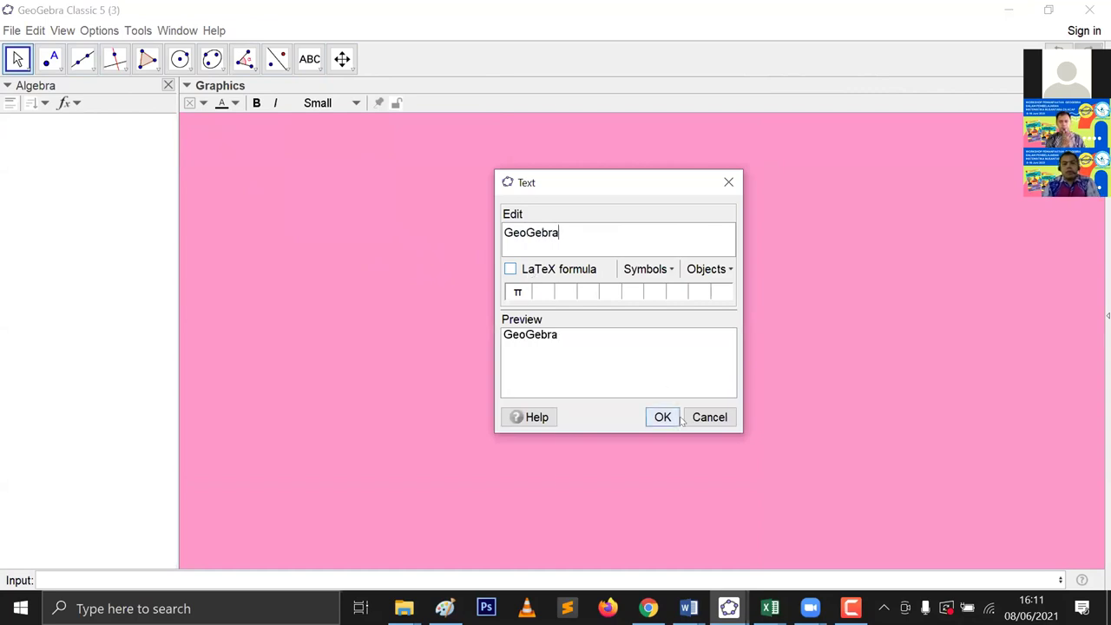
{"action": "left_click", "coordinate": [667, 417]}
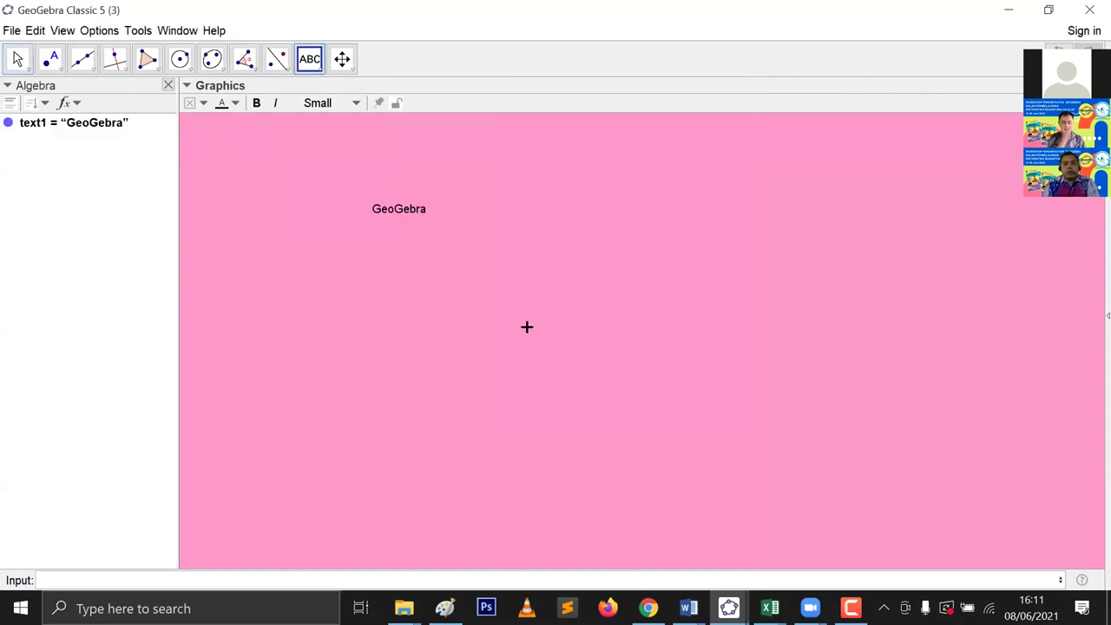
{"action": "right_click", "coordinate": [395, 212]}
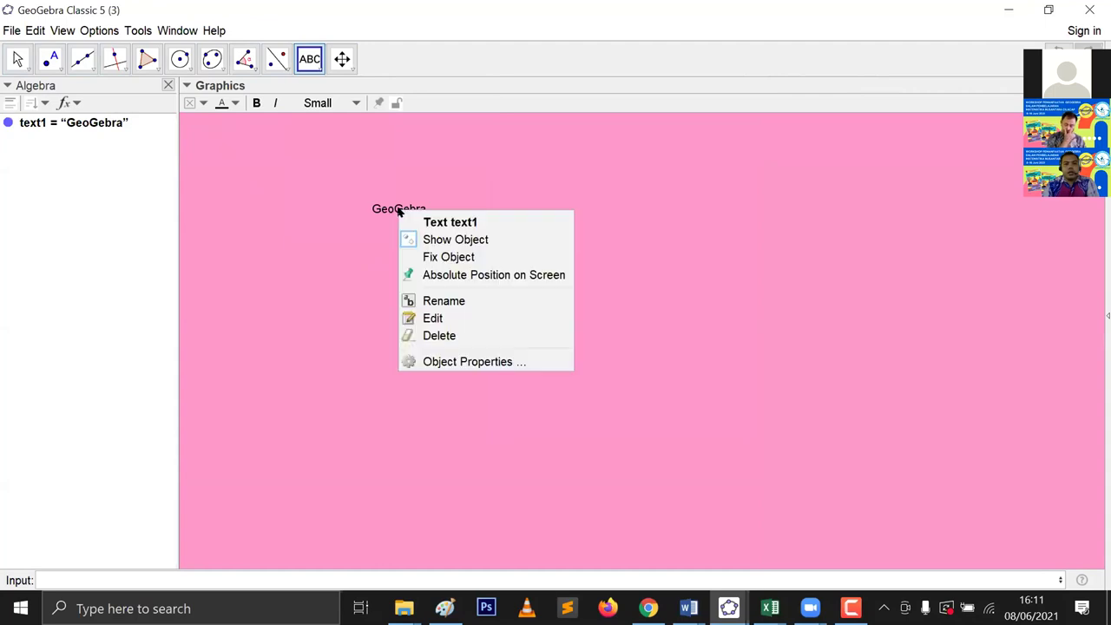
{"action": "left_click", "coordinate": [436, 360]}
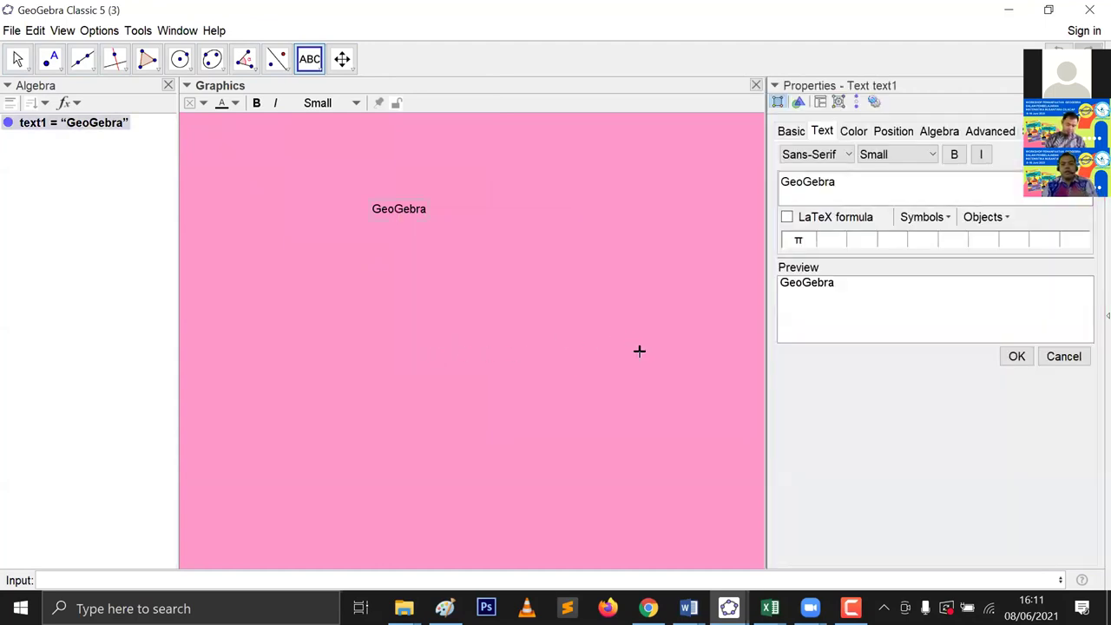
Step: Set the GeoGebra text's font size to Very Large and turn on bold and italic
{"action": "left_click", "coordinate": [785, 131]}
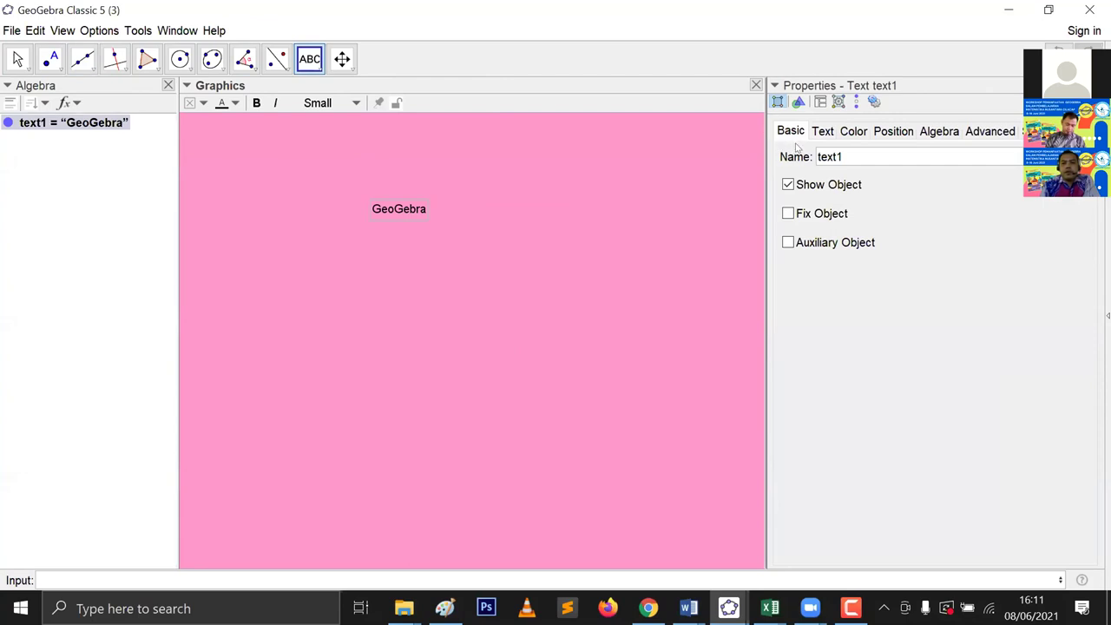
{"action": "left_click", "coordinate": [824, 131]}
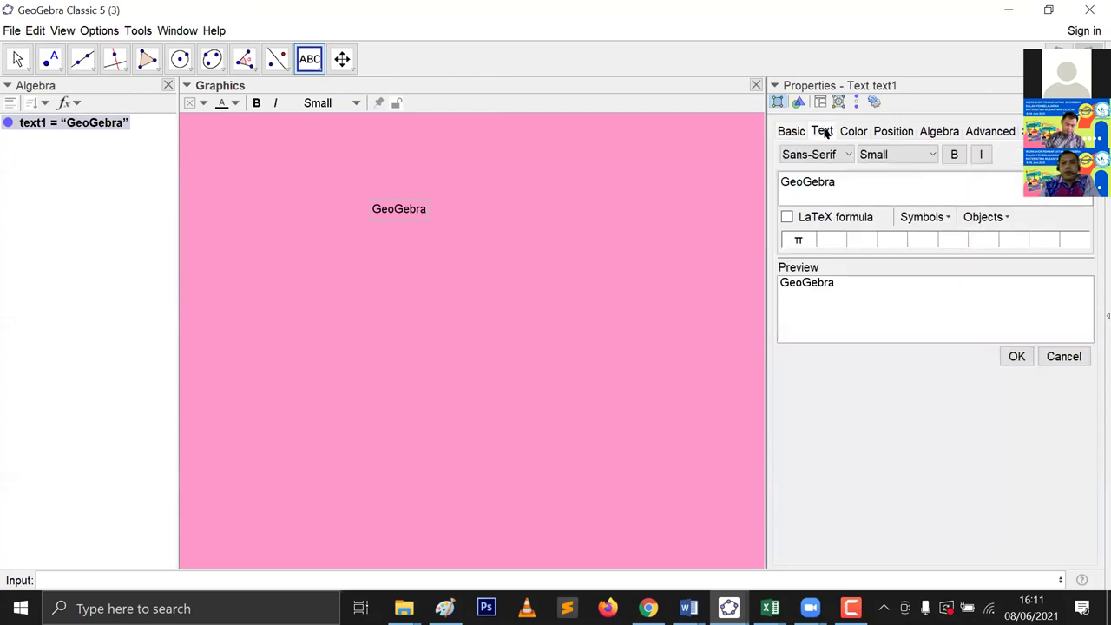
{"action": "left_click", "coordinate": [876, 155]}
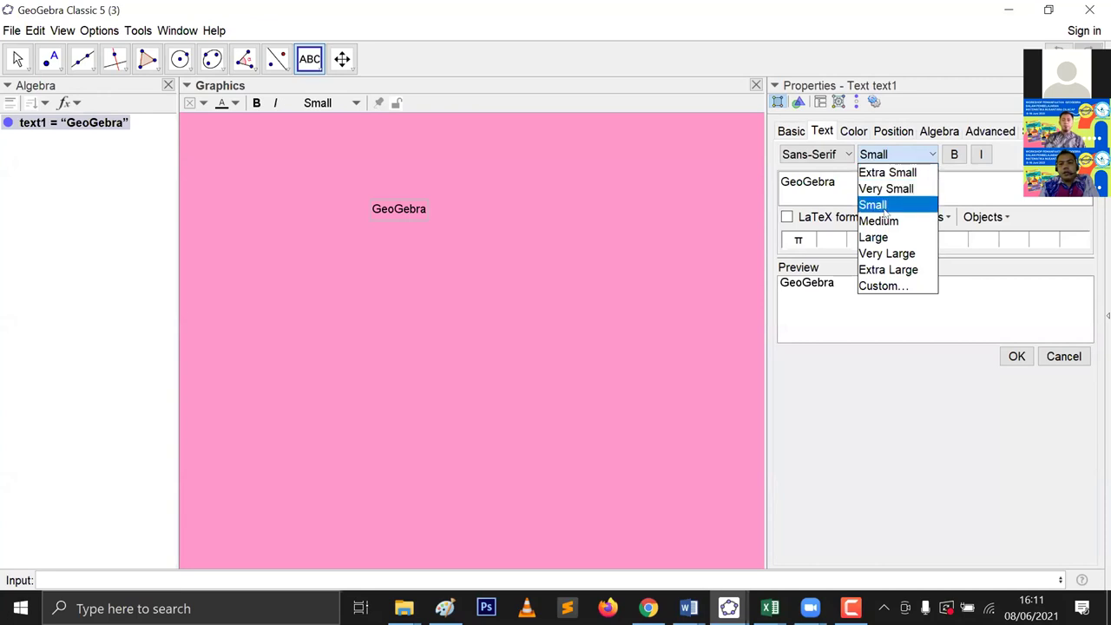
{"action": "left_click", "coordinate": [884, 255]}
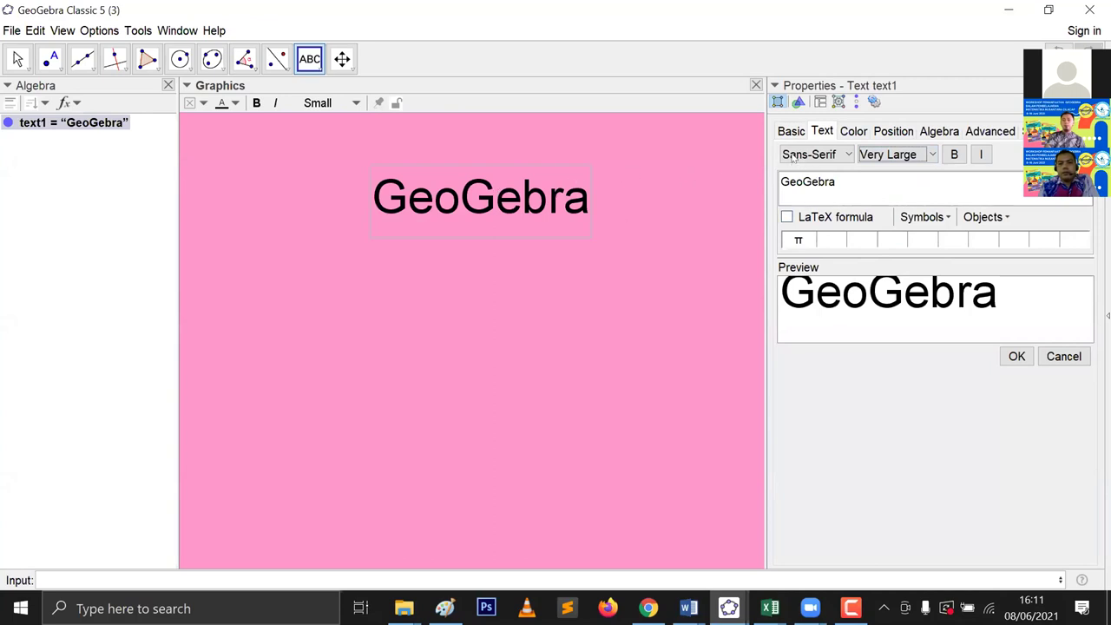
{"action": "left_click", "coordinate": [952, 155]}
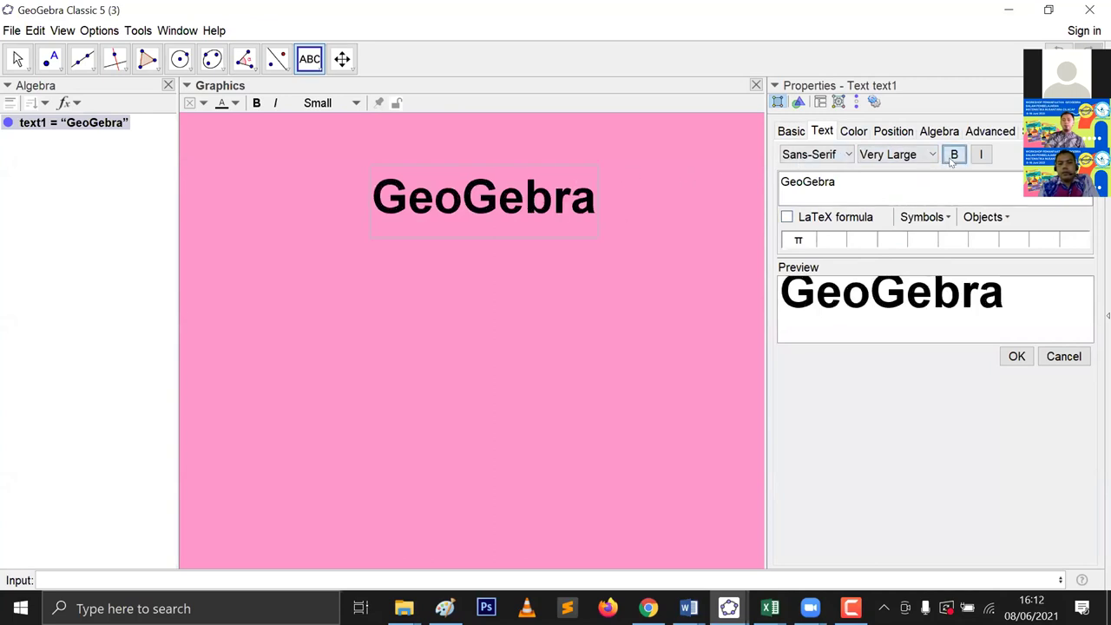
{"action": "left_click", "coordinate": [981, 157]}
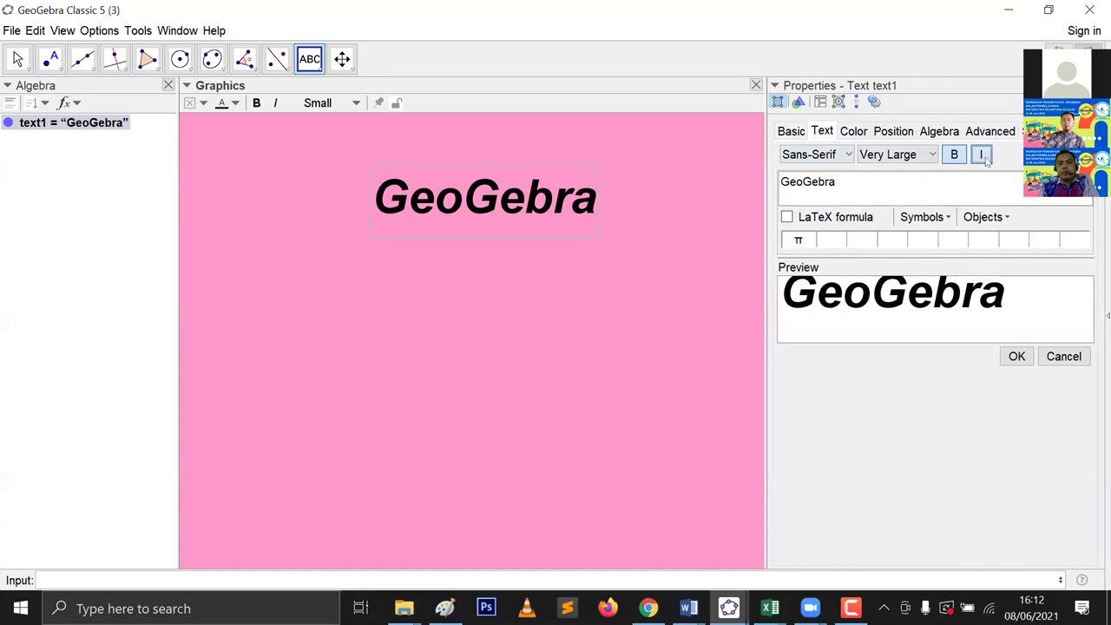
{"action": "left_click", "coordinate": [853, 130]}
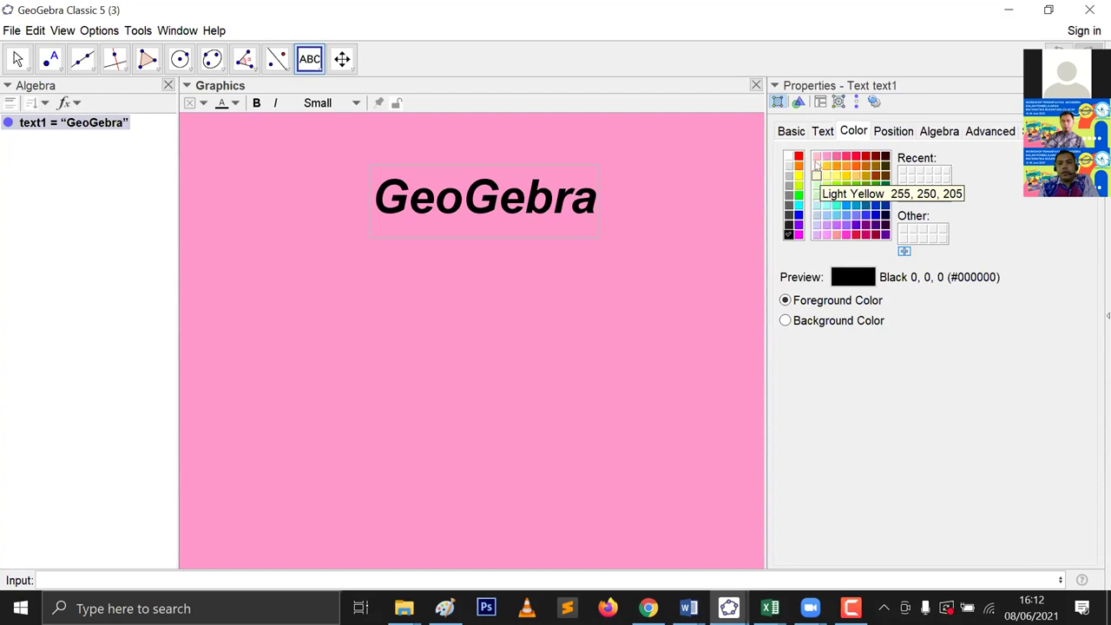
Step: Colour the GeoGebra text pink with a bright green (#66FF00) background
{"action": "left_click", "coordinate": [825, 156]}
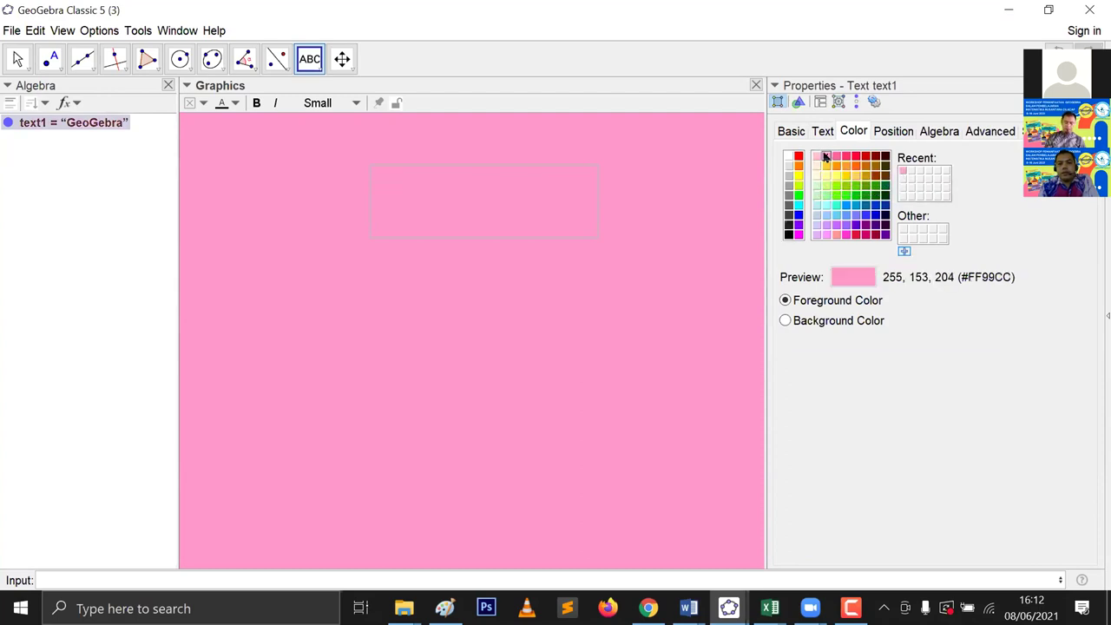
{"action": "left_click", "coordinate": [813, 320]}
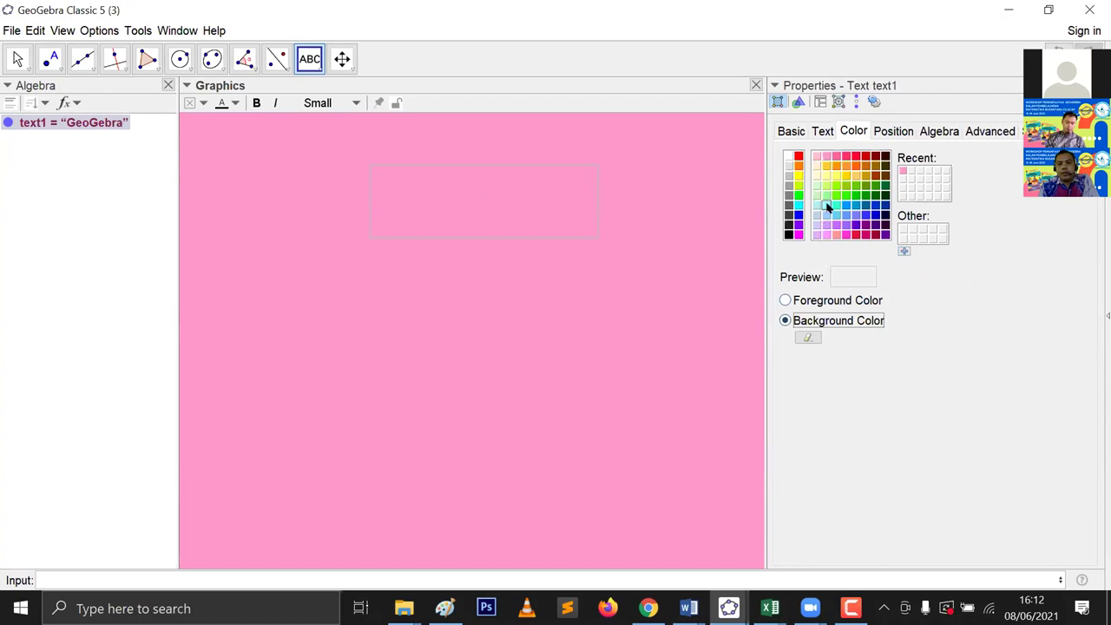
{"action": "left_click", "coordinate": [835, 195]}
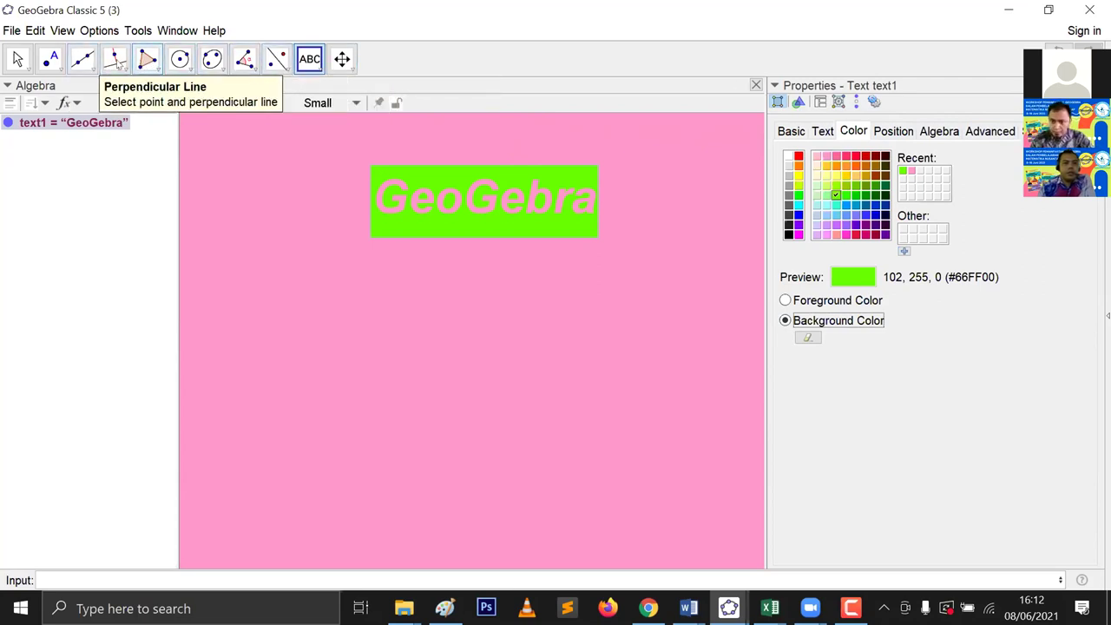
Step: Draw polygon triangle ABC with B directly below A and C off to the right
{"action": "left_click", "coordinate": [146, 62]}
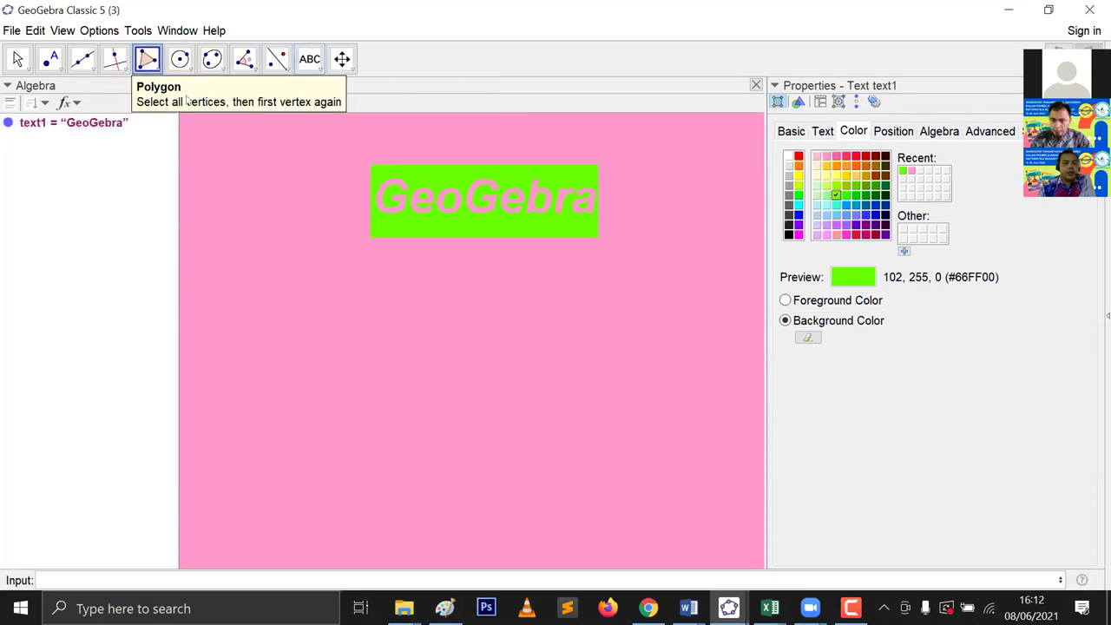
{"action": "left_click", "coordinate": [296, 319]}
{"action": "left_click", "coordinate": [298, 381]}
{"action": "left_click", "coordinate": [445, 363]}
{"action": "left_click", "coordinate": [298, 320]}
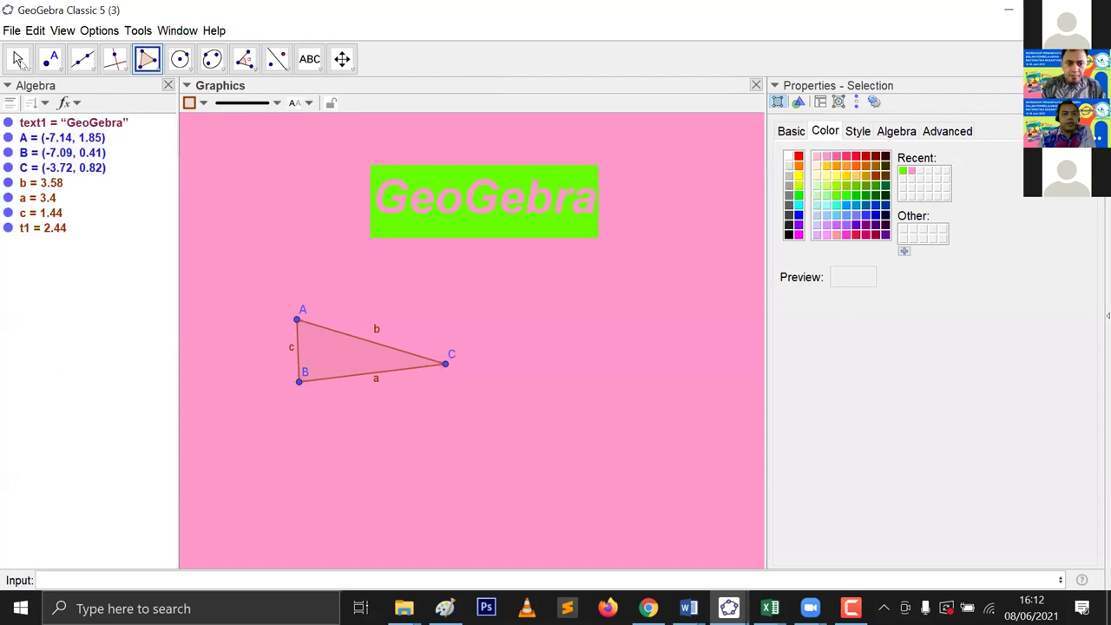
{"action": "left_click", "coordinate": [17, 58]}
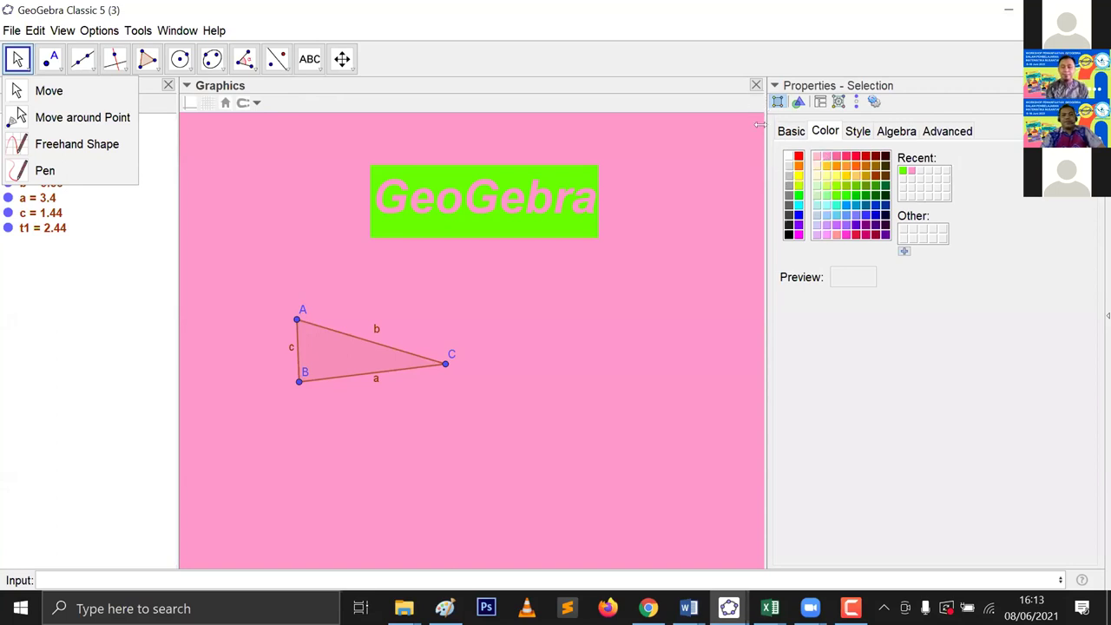
Step: Widen the graphics view slightly and open text1's Object Properties from the Algebra view
{"action": "left_click_drag", "start_coordinate": [757, 128], "coordinate": [797, 130]}
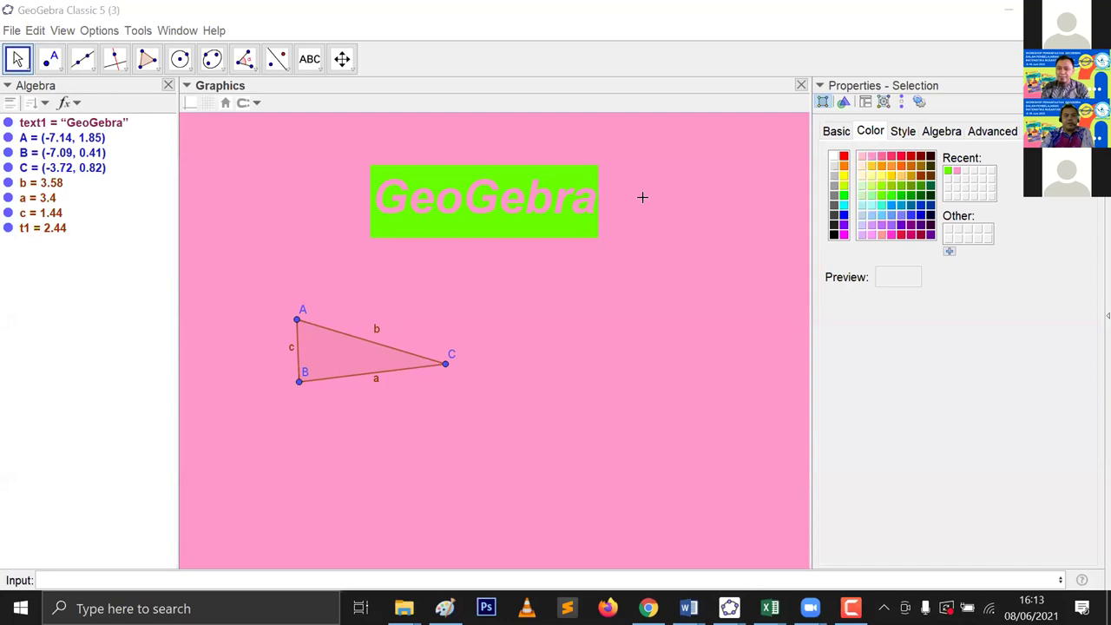
{"action": "right_click", "coordinate": [511, 200]}
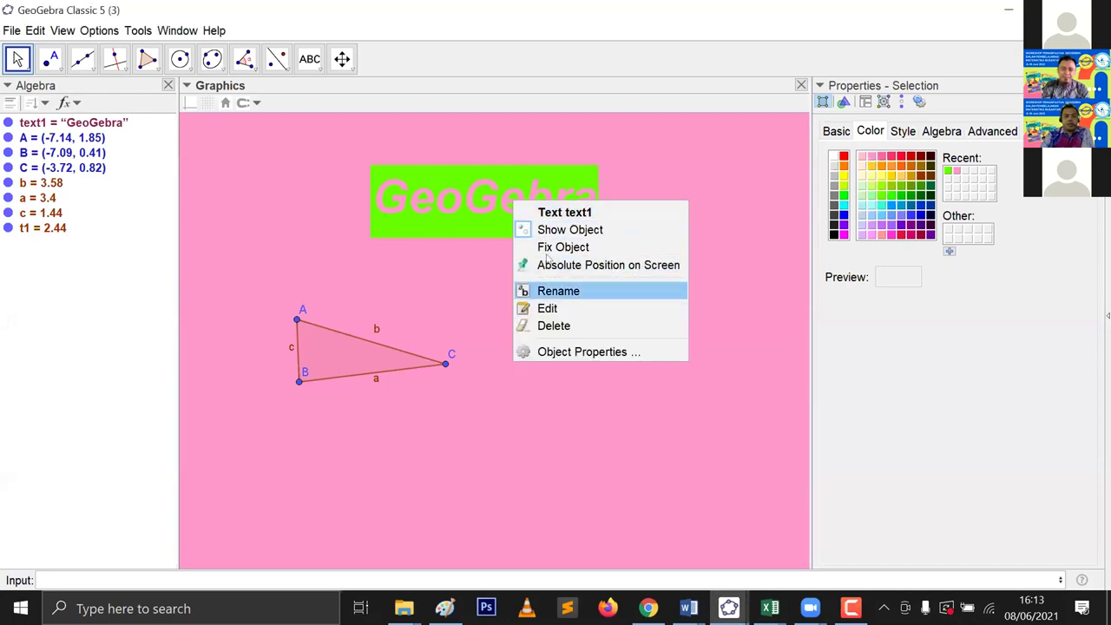
{"action": "right_click", "coordinate": [445, 193]}
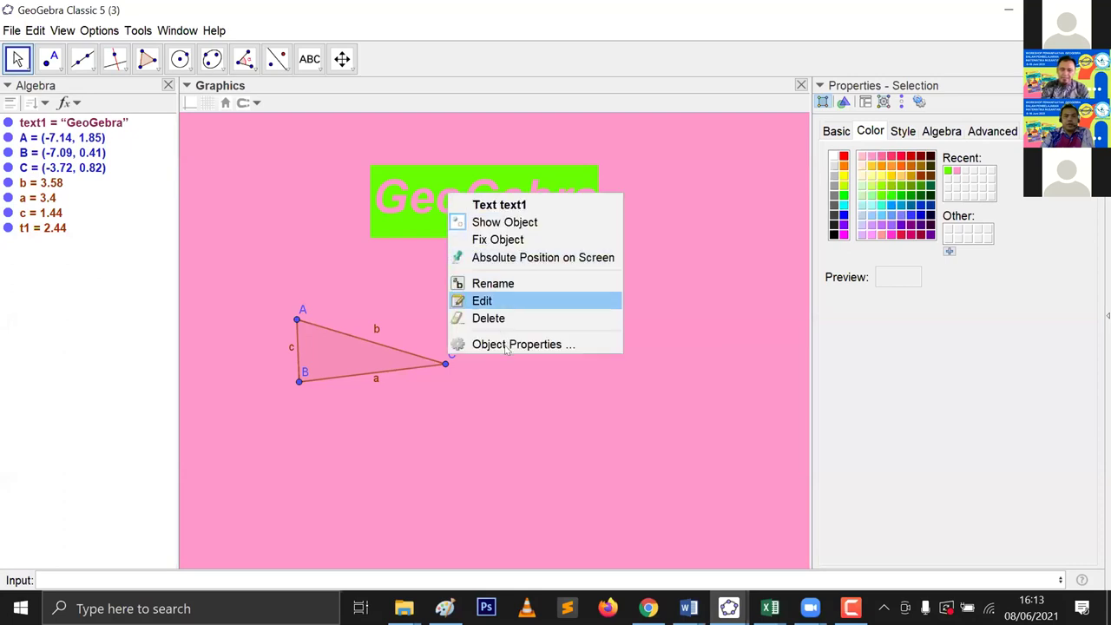
{"action": "right_click", "coordinate": [106, 126]}
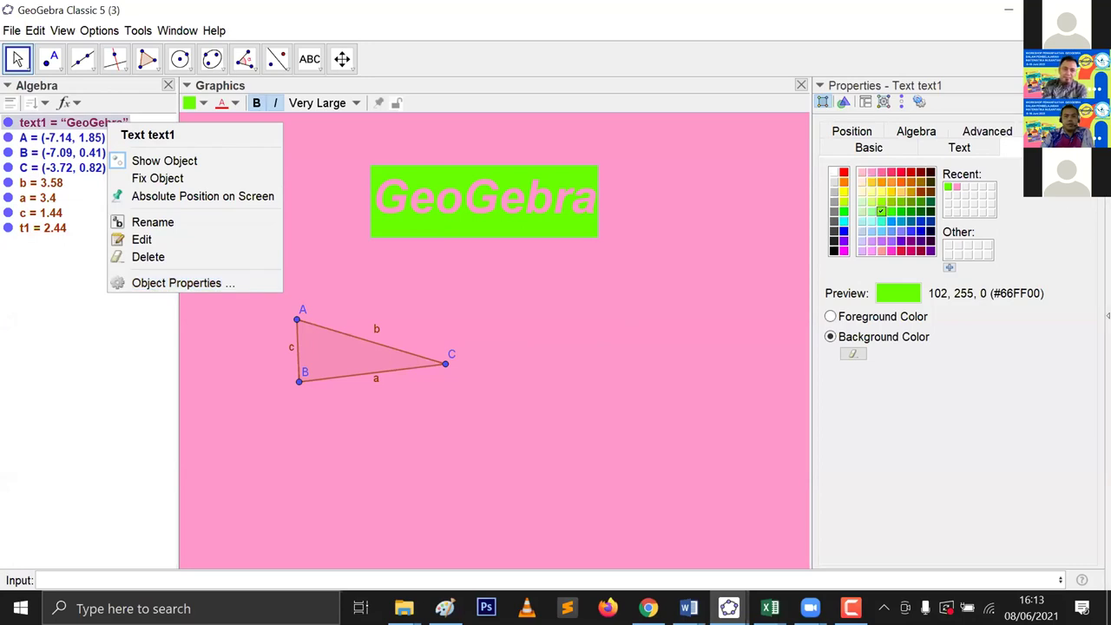
{"action": "key", "text": "Escape"}
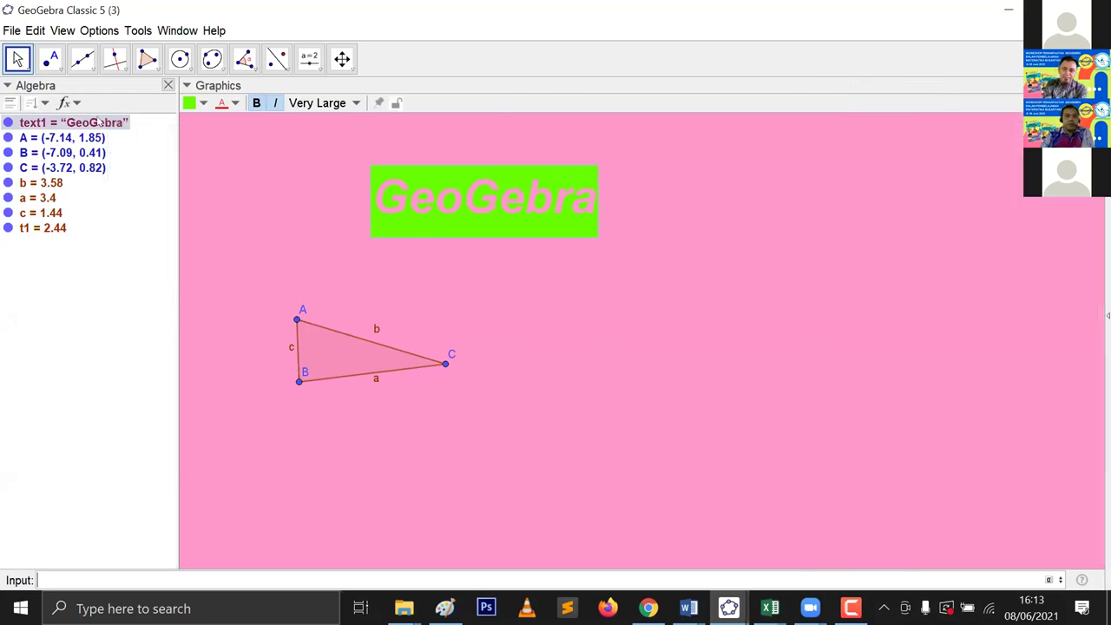
{"action": "right_click", "coordinate": [101, 122]}
{"action": "left_click", "coordinate": [182, 280]}
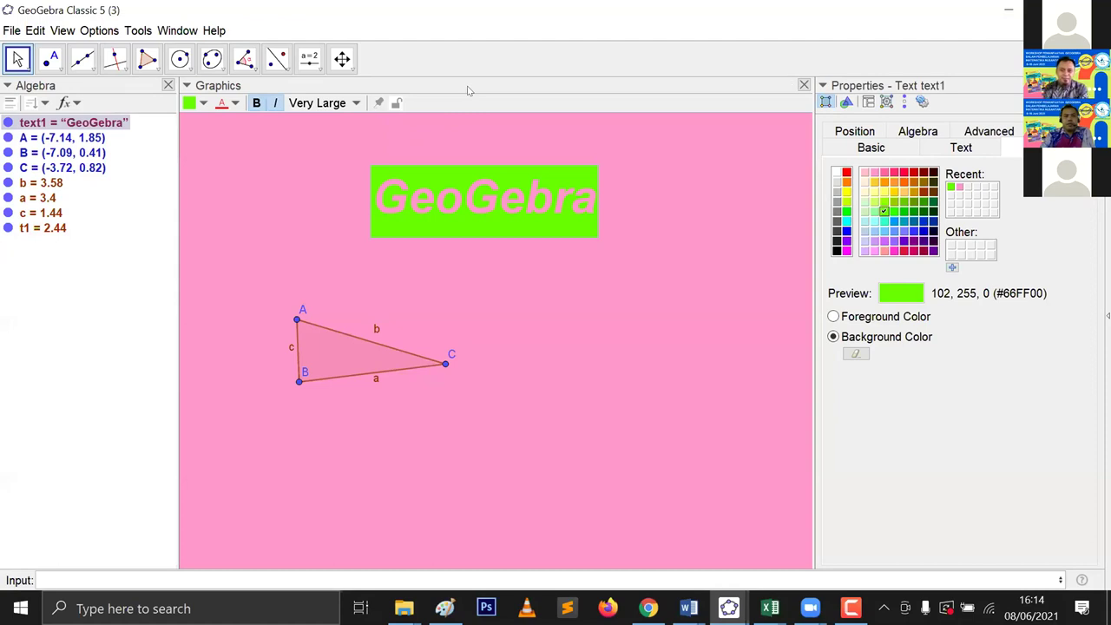
{"action": "left_click_drag", "start_coordinate": [9, 113], "coordinate": [1, 246]}
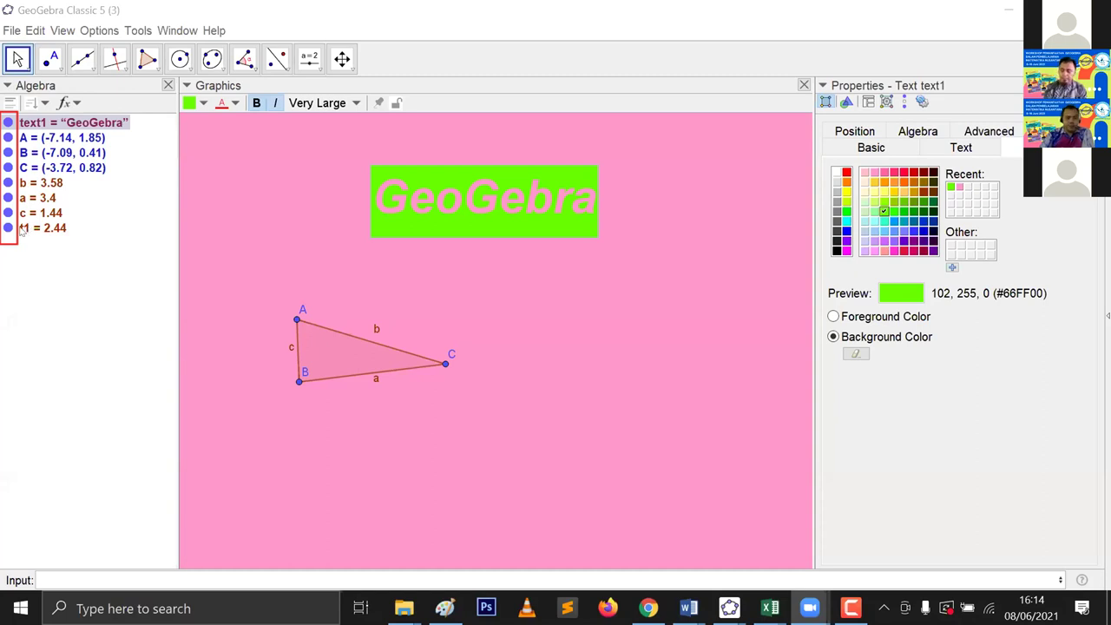
Step: Drag side b to reshape triangle ABC, then hide text1, points A, B and the triangle
{"action": "left_click_drag", "start_coordinate": [371, 315], "coordinate": [366, 289]}
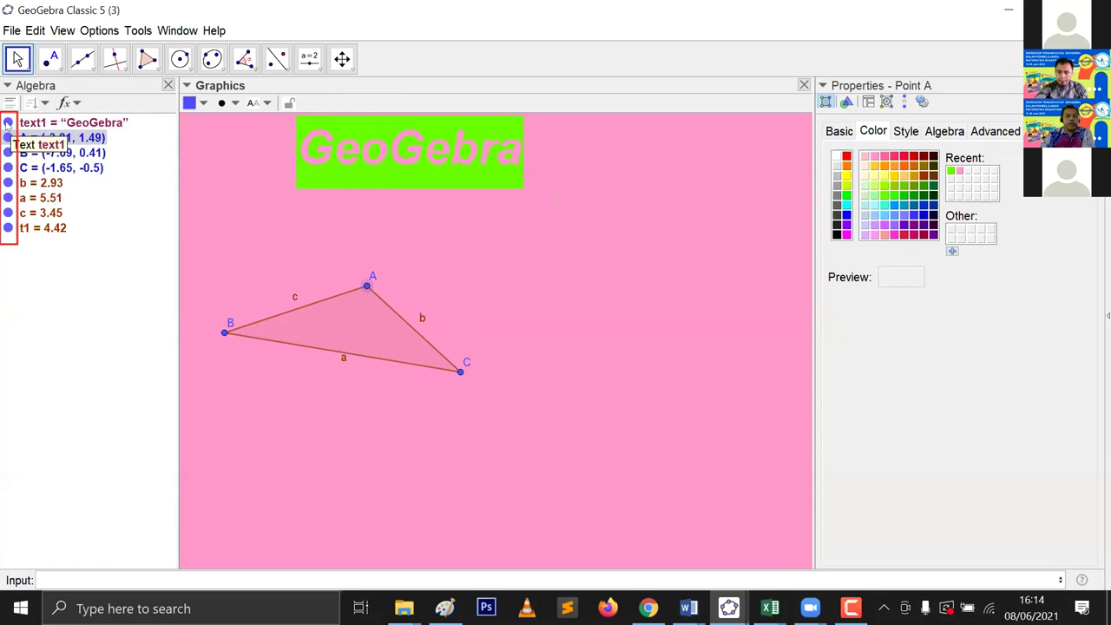
{"action": "left_click", "coordinate": [8, 122]}
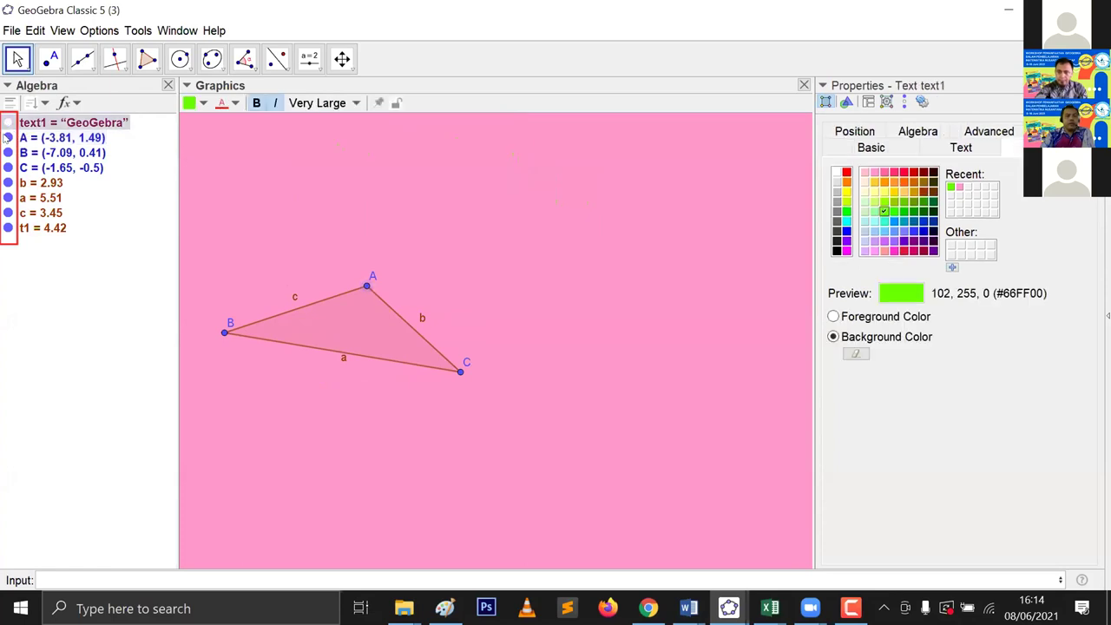
{"action": "left_click", "coordinate": [6, 138]}
{"action": "left_click", "coordinate": [5, 151]}
{"action": "left_click", "coordinate": [6, 137]}
{"action": "left_click", "coordinate": [7, 227]}
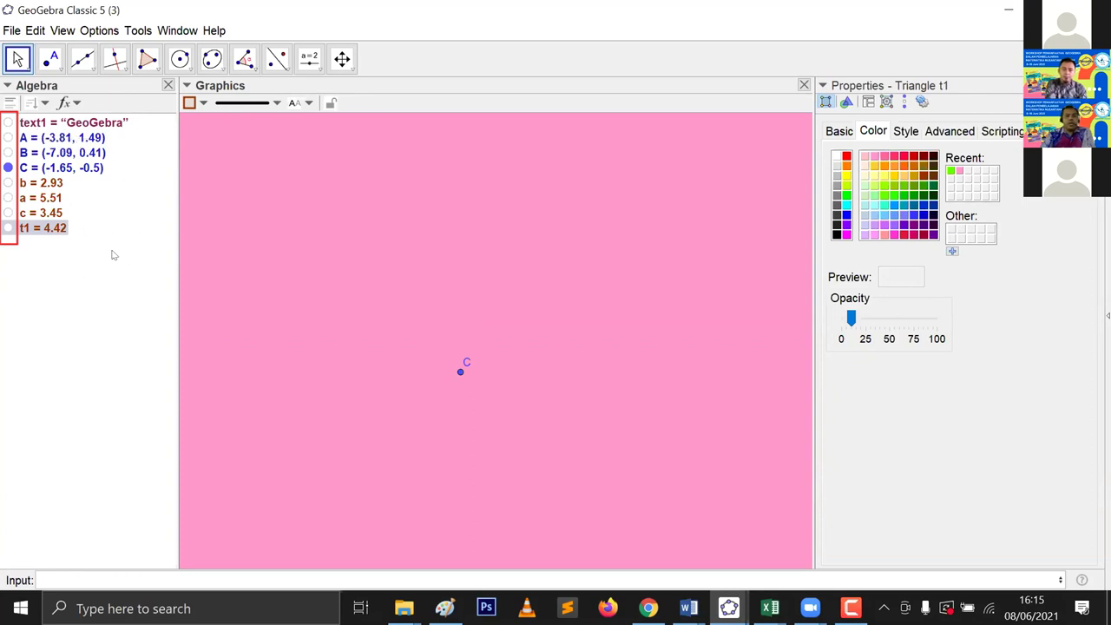
{"action": "left_click", "coordinate": [65, 128]}
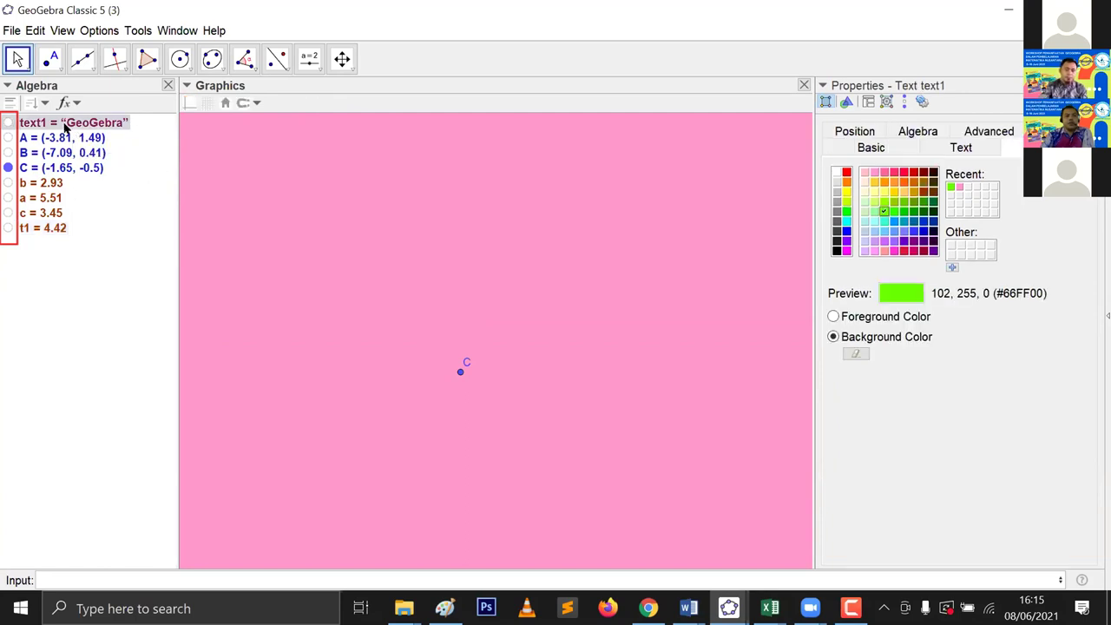
Step: Delete the GeoGebra text from the Algebra view, then undo the deletion
{"action": "right_click", "coordinate": [66, 127]}
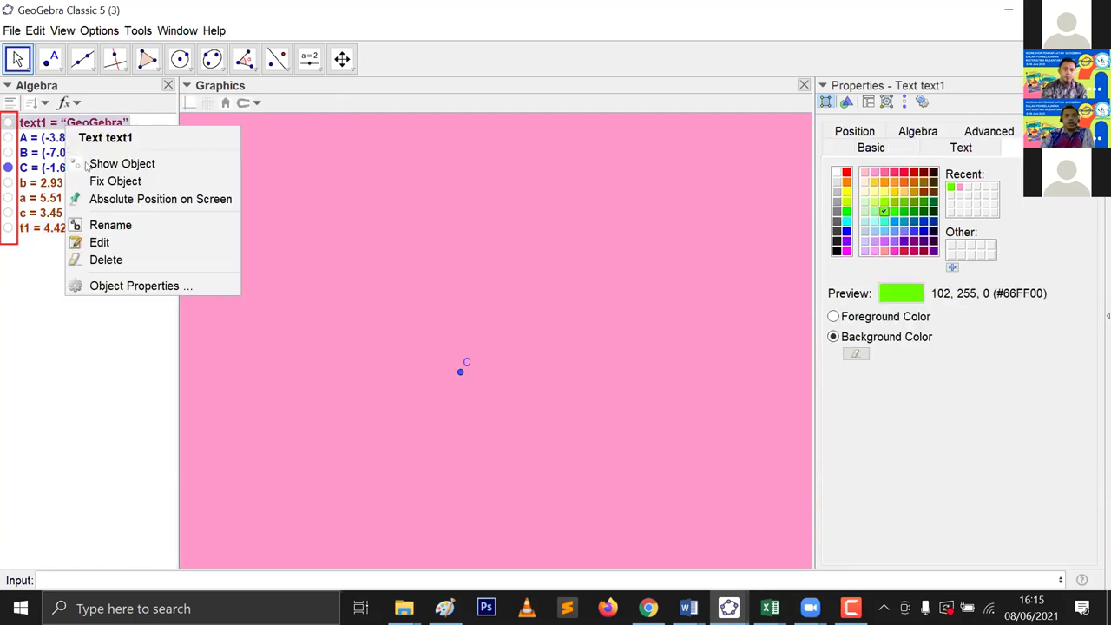
{"action": "left_click", "coordinate": [104, 261]}
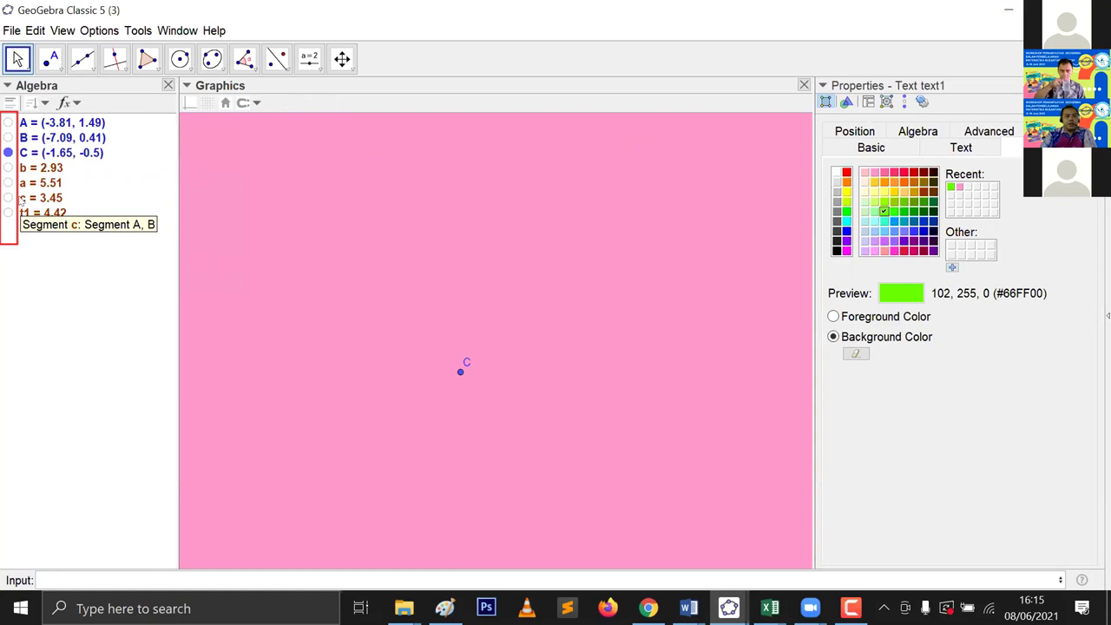
{"action": "left_click", "coordinate": [98, 254]}
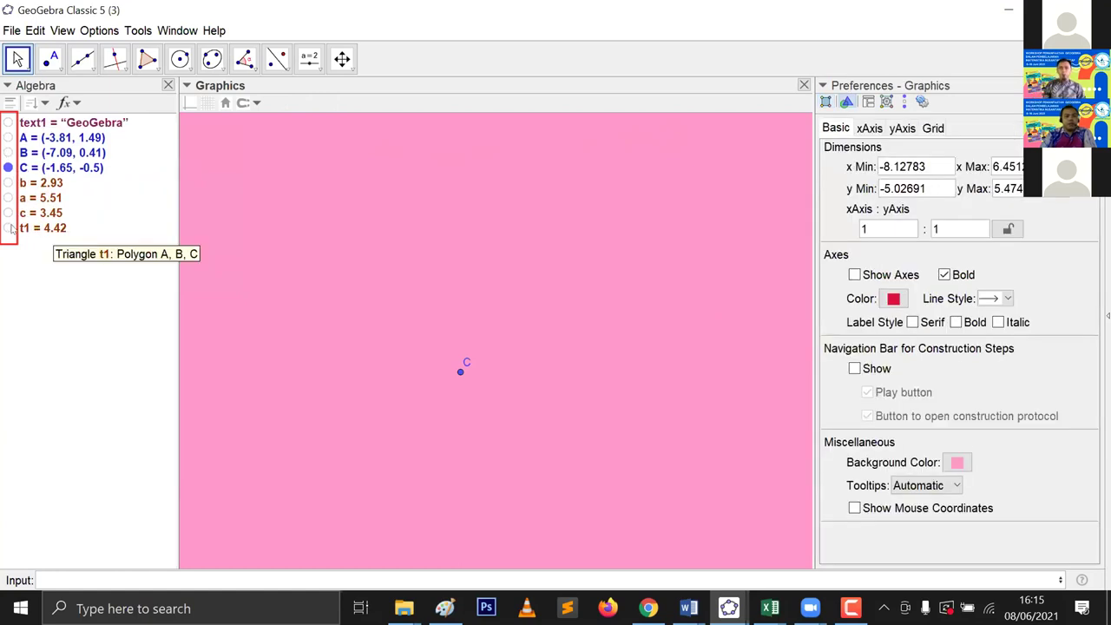
{"action": "left_click", "coordinate": [8, 227]}
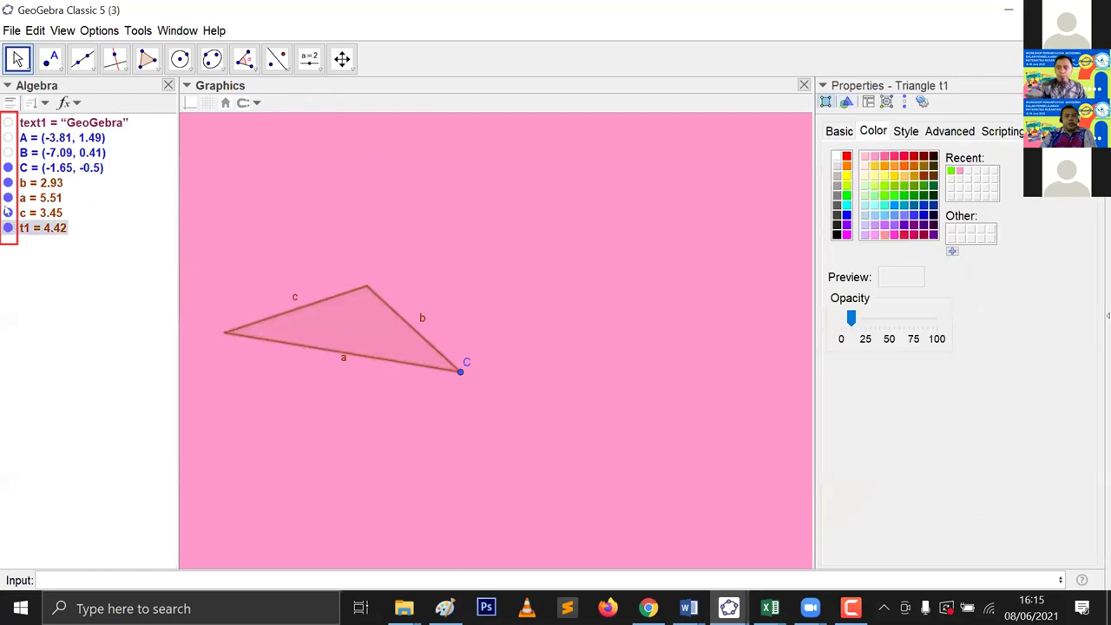
{"action": "left_click", "coordinate": [7, 153]}
{"action": "left_click", "coordinate": [8, 138]}
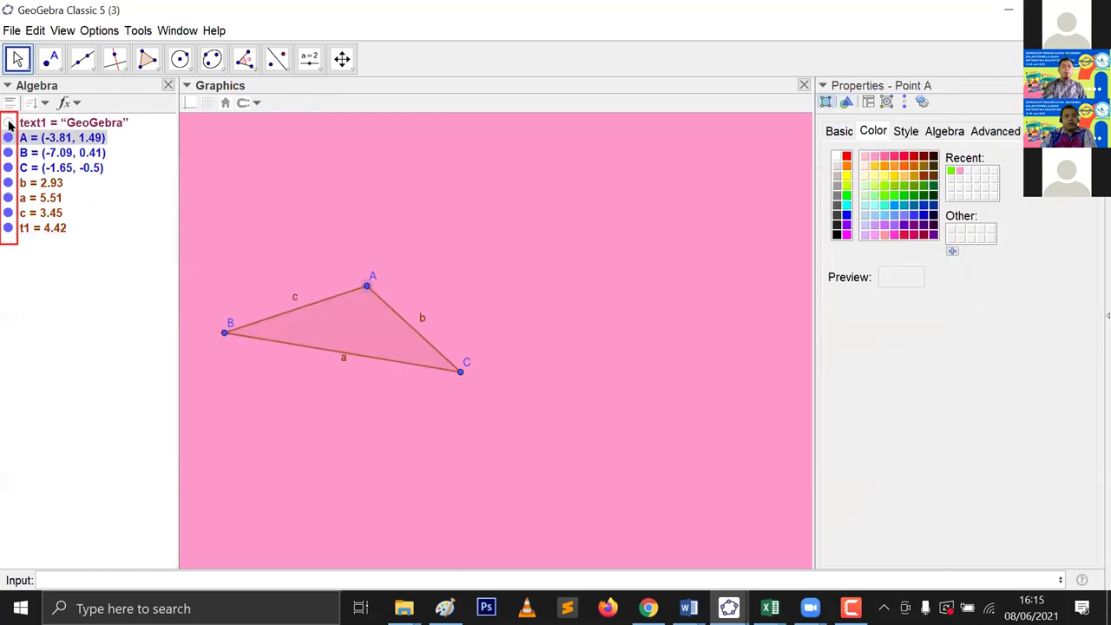
{"action": "left_click", "coordinate": [7, 122]}
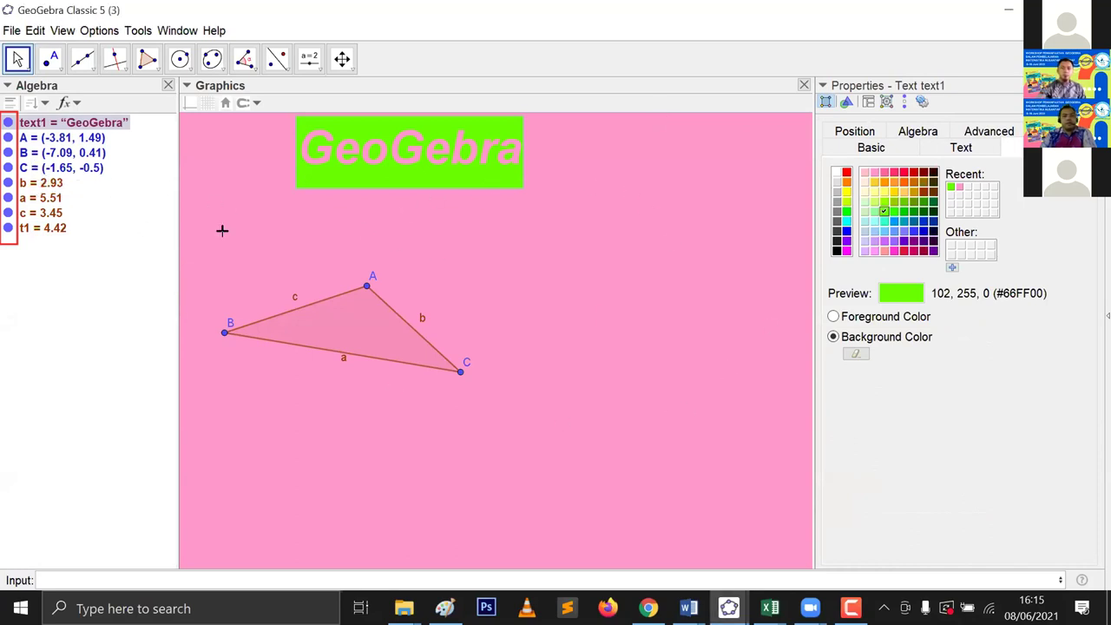
{"action": "left_click", "coordinate": [8, 123]}
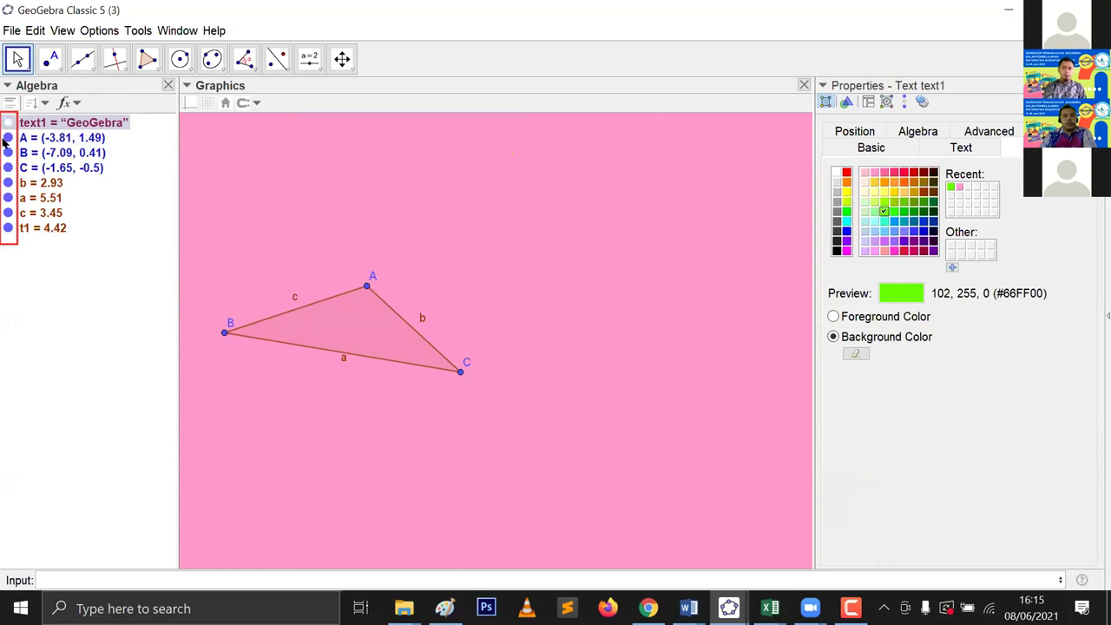
{"action": "left_click", "coordinate": [8, 137]}
{"action": "left_click", "coordinate": [7, 152]}
{"action": "left_click", "coordinate": [8, 167]}
{"action": "left_click", "coordinate": [8, 182]}
{"action": "left_click", "coordinate": [8, 198]}
{"action": "left_click", "coordinate": [8, 212]}
{"action": "left_click", "coordinate": [8, 228]}
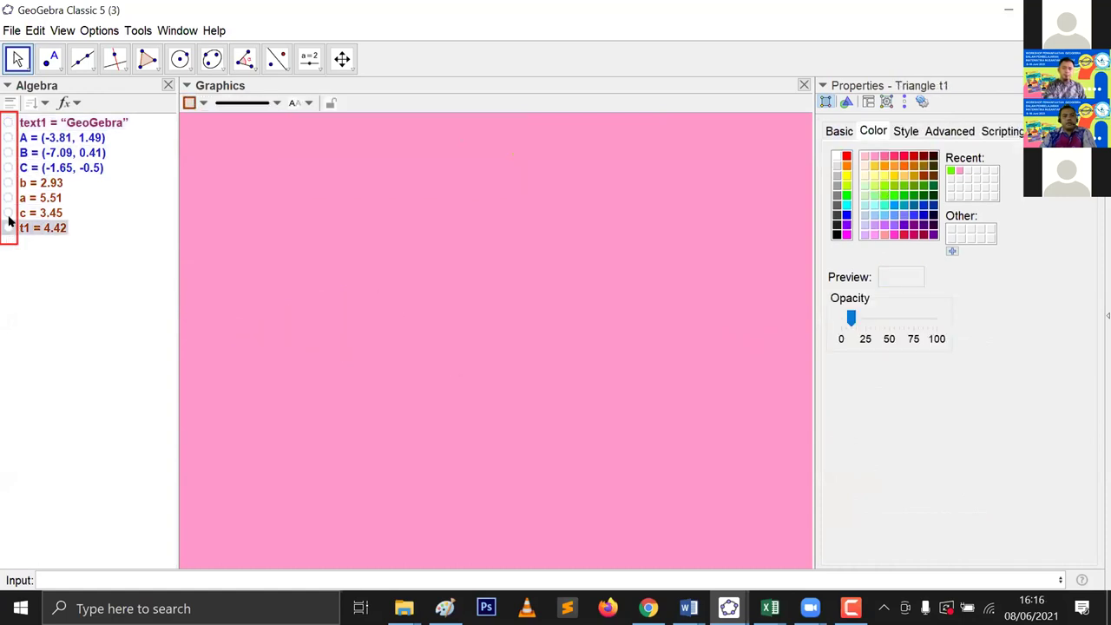
{"action": "left_click", "coordinate": [8, 213]}
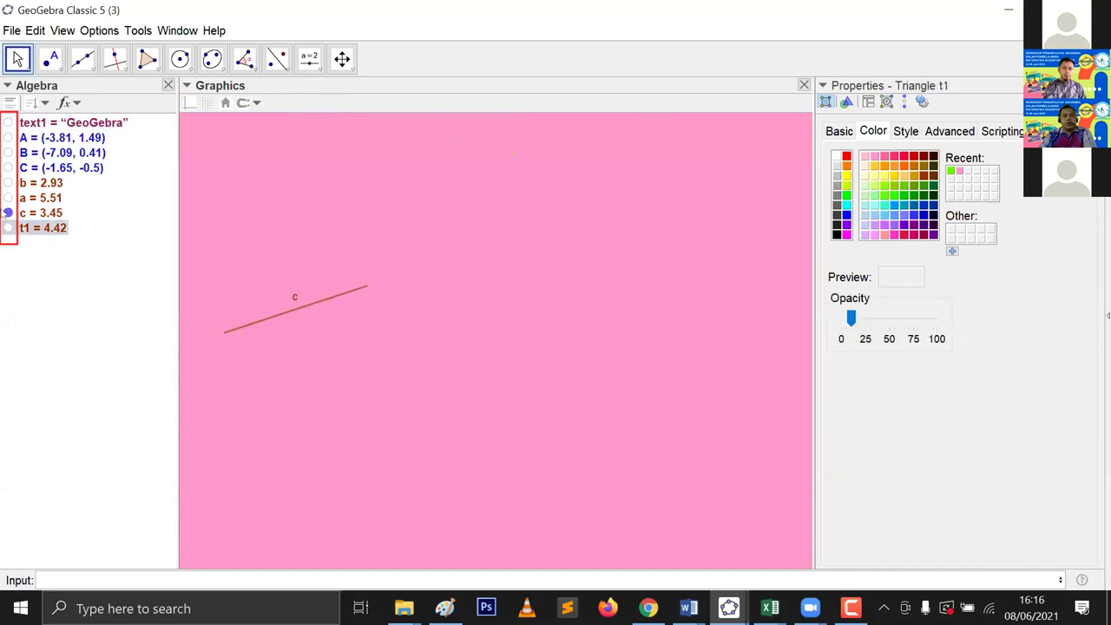
{"action": "left_click", "coordinate": [8, 227]}
{"action": "left_click", "coordinate": [8, 198]}
{"action": "left_click", "coordinate": [8, 182]}
{"action": "left_click", "coordinate": [8, 168]}
{"action": "left_click", "coordinate": [8, 152]}
{"action": "left_click", "coordinate": [8, 137]}
{"action": "left_click", "coordinate": [8, 123]}
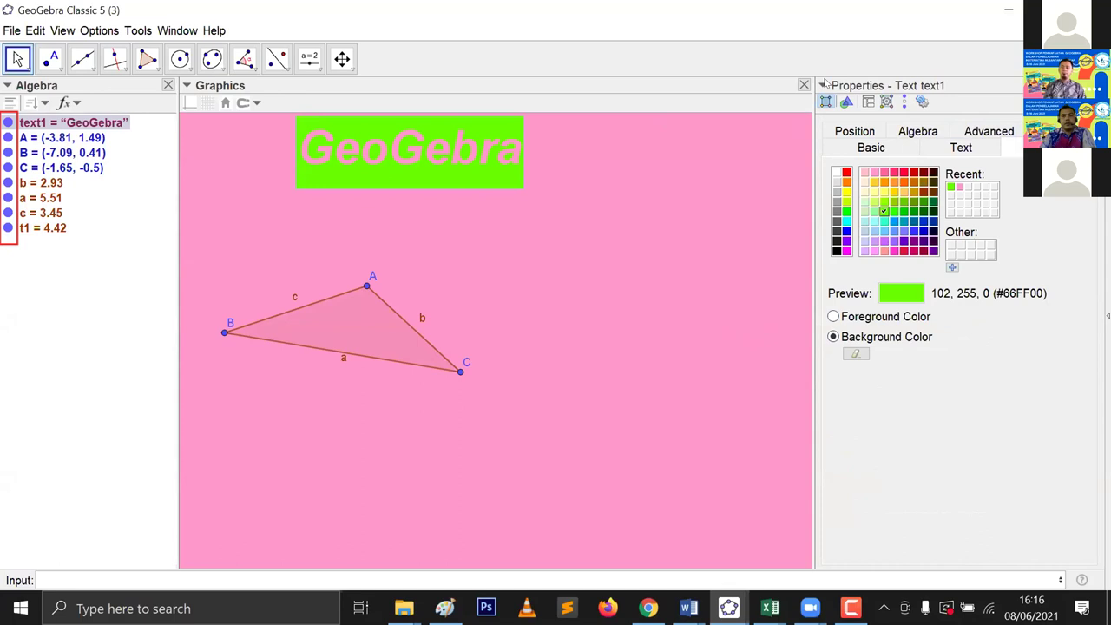
Step: Rearrange the Properties panel and select triangle t1 to show its colour settings
{"action": "left_click_drag", "start_coordinate": [825, 84], "coordinate": [959, 313]}
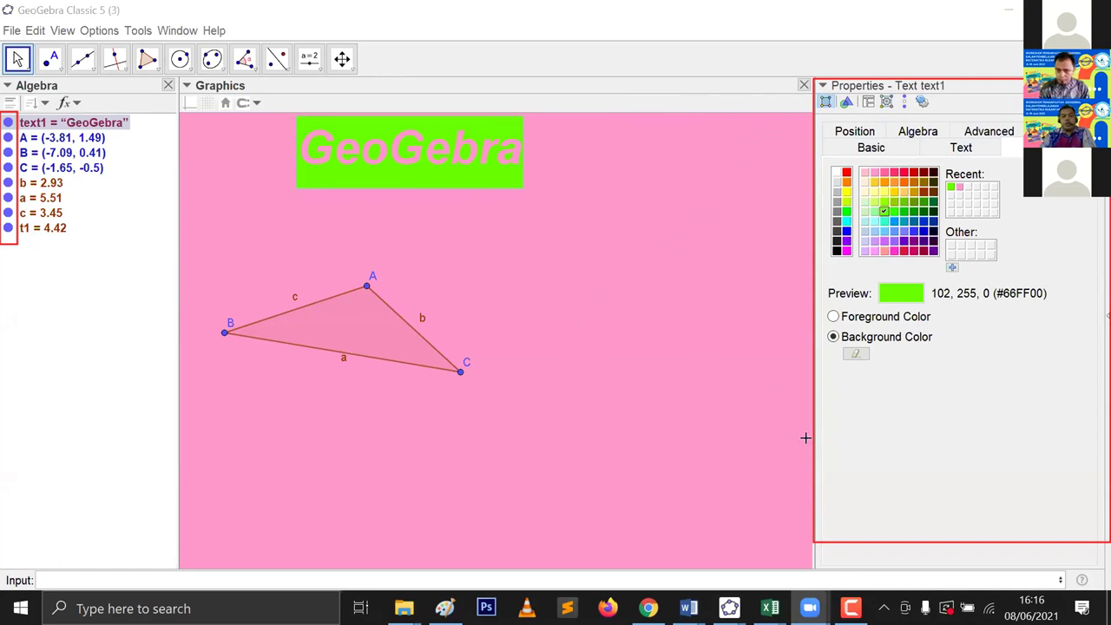
{"action": "left_click", "coordinate": [358, 330]}
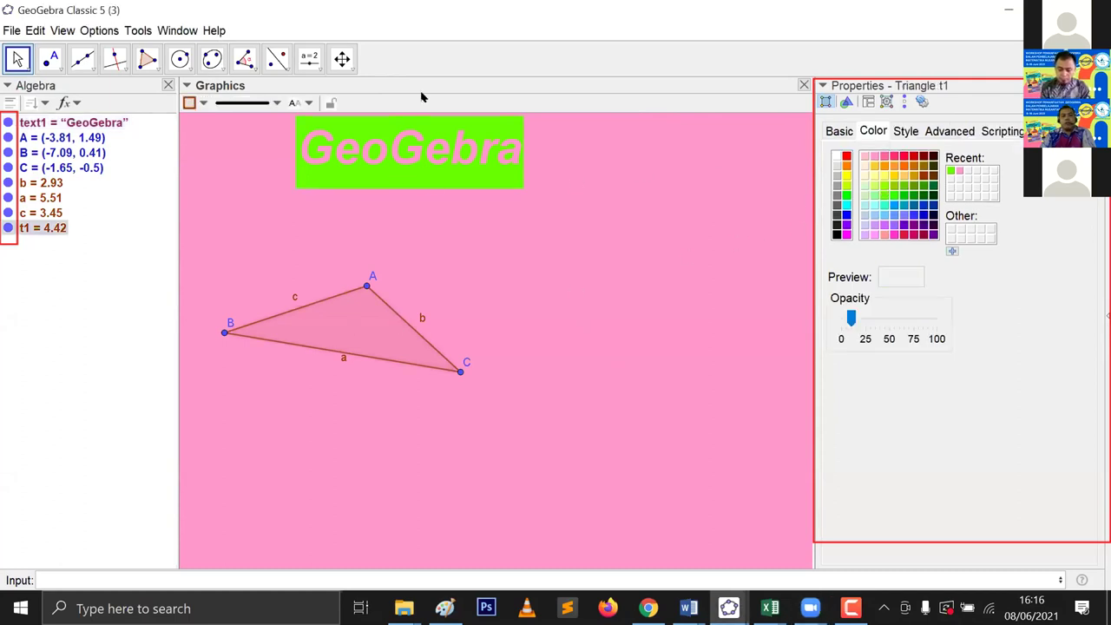
{"action": "mouse_move", "coordinate": [962, 79]}
{"action": "left_mouse_down"}
{"action": "mouse_move", "coordinate": [946, 101]}
{"action": "mouse_move", "coordinate": [886, 103]}
{"action": "left_mouse_up"}
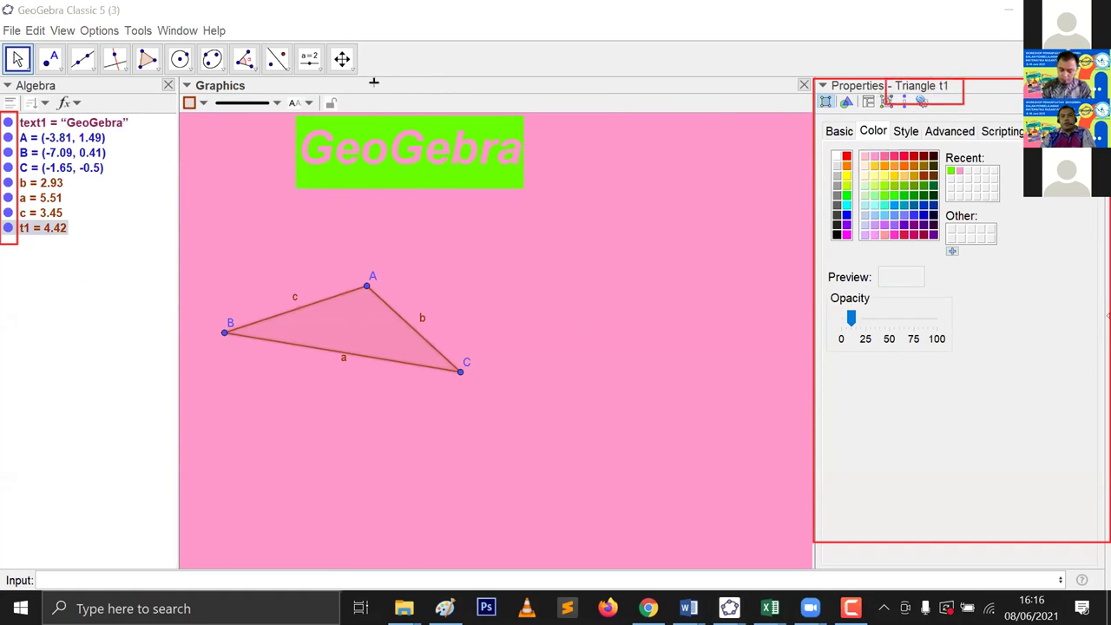
{"action": "left_click", "coordinate": [423, 139]}
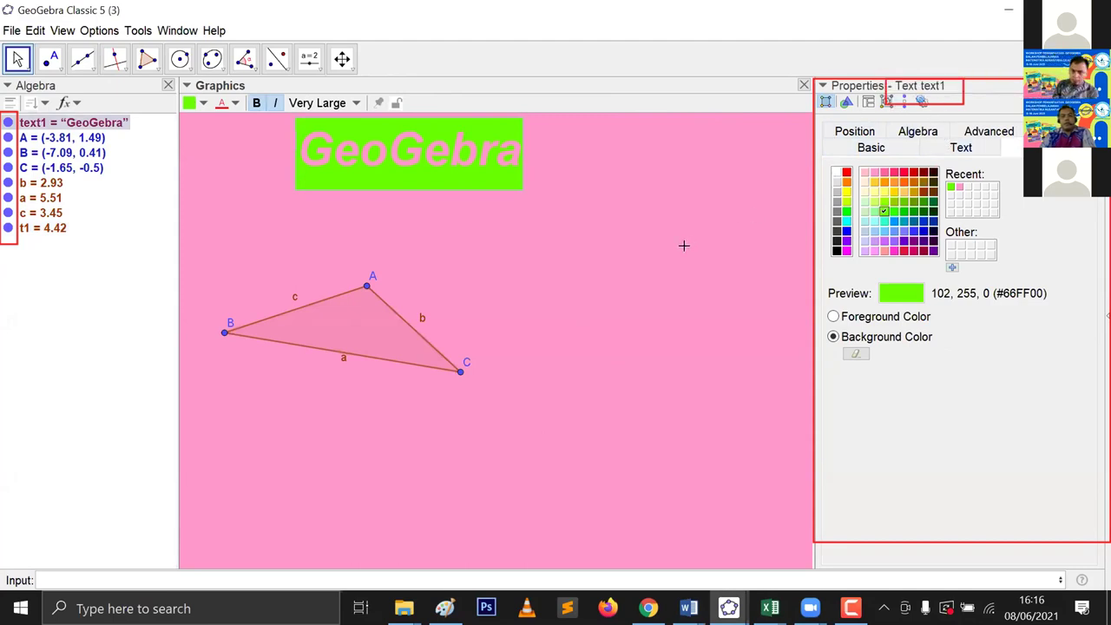
{"action": "left_click", "coordinate": [362, 325]}
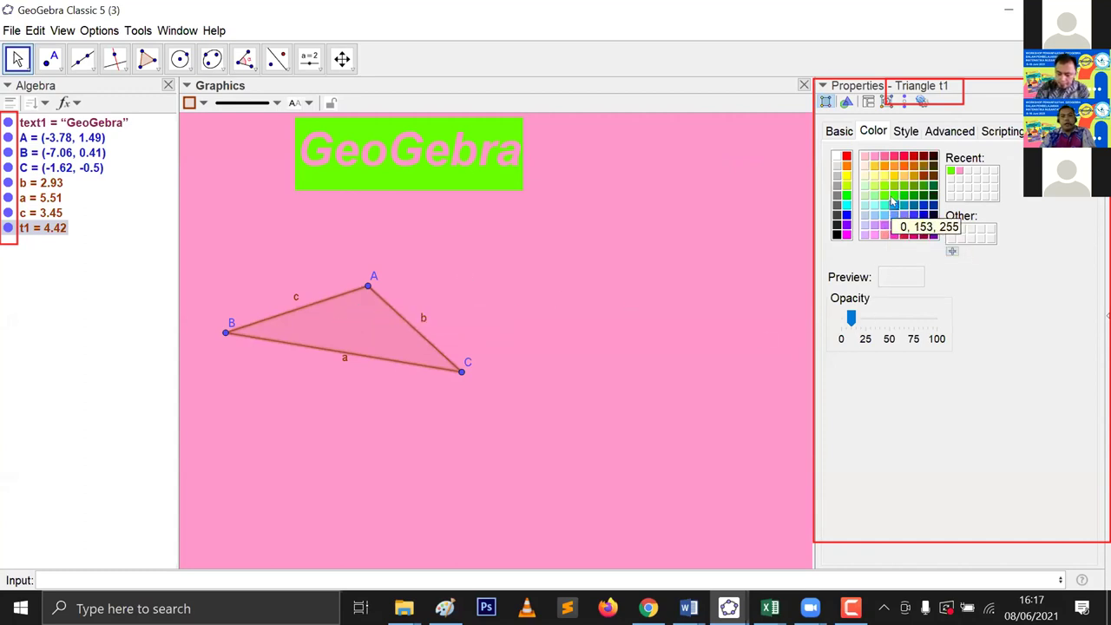
Step: Fill triangle t1 with light yellow at 100 opacity
{"action": "left_click", "coordinate": [874, 178]}
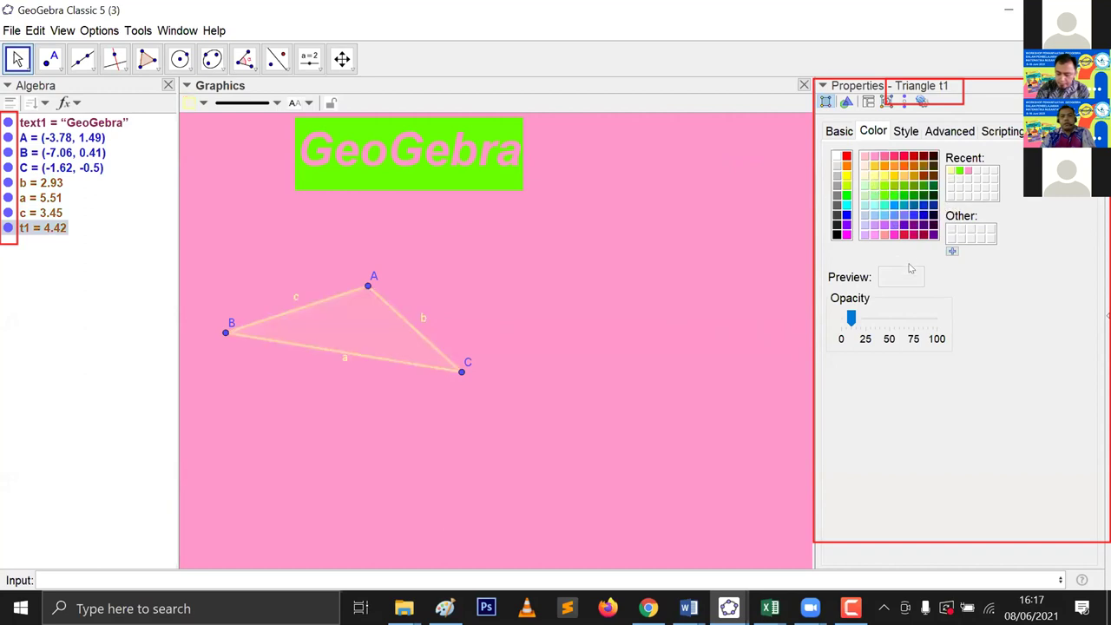
{"action": "left_click_drag", "start_coordinate": [851, 319], "coordinate": [950, 331]}
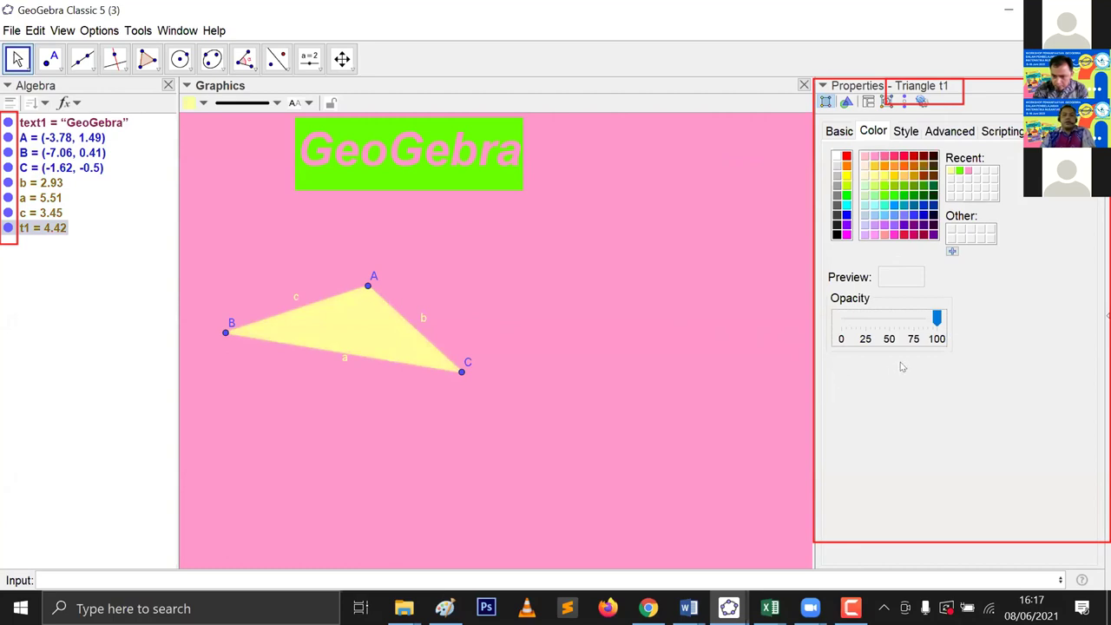
{"action": "left_click_drag", "start_coordinate": [936, 319], "coordinate": [948, 346]}
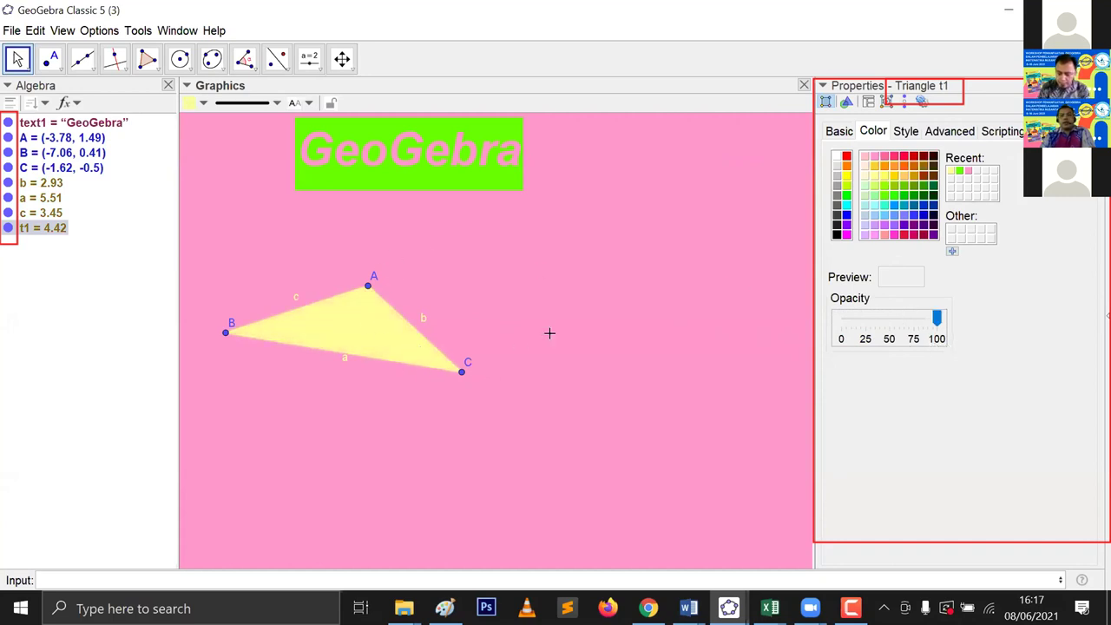
{"action": "left_click", "coordinate": [845, 132]}
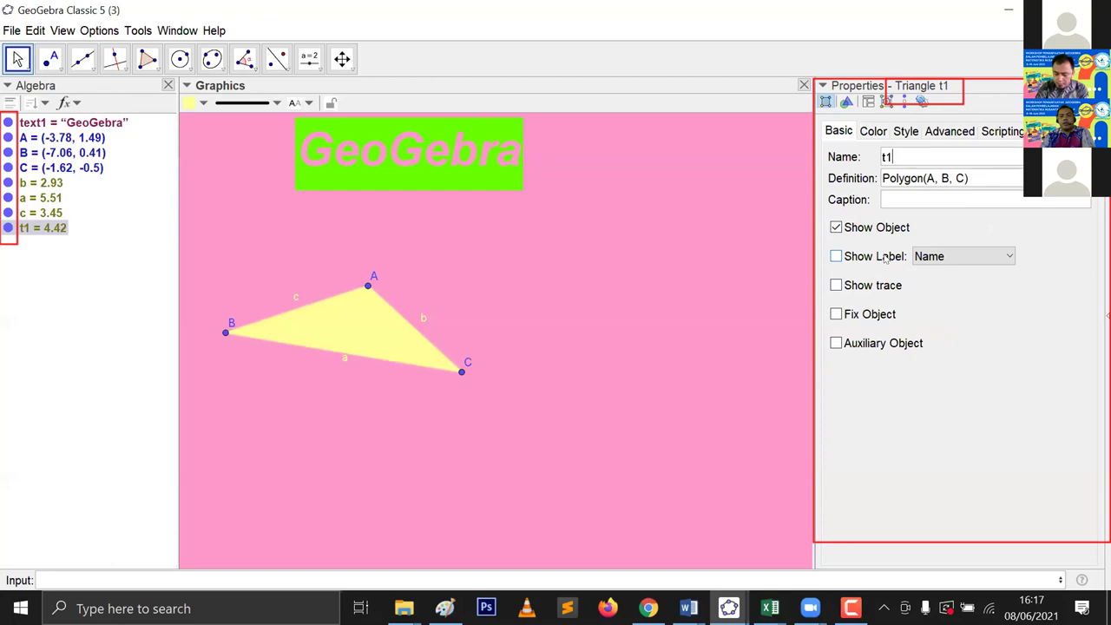
Step: Toggle triangle t1's name label on and back off, leaving it unlabelled
{"action": "left_click", "coordinate": [836, 257]}
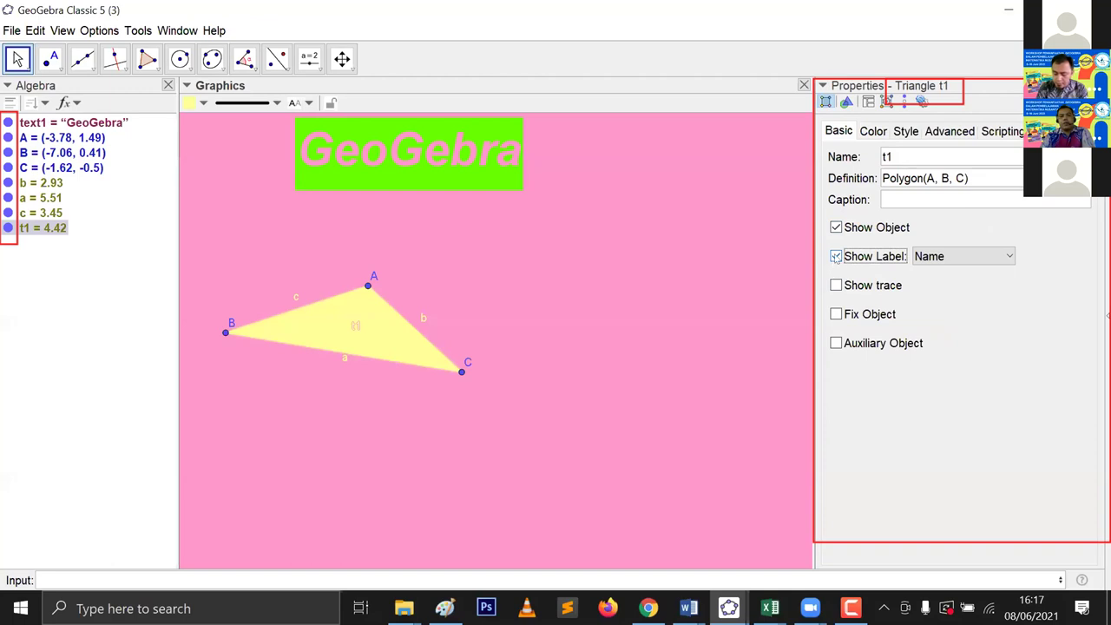
{"action": "left_click", "coordinate": [836, 257]}
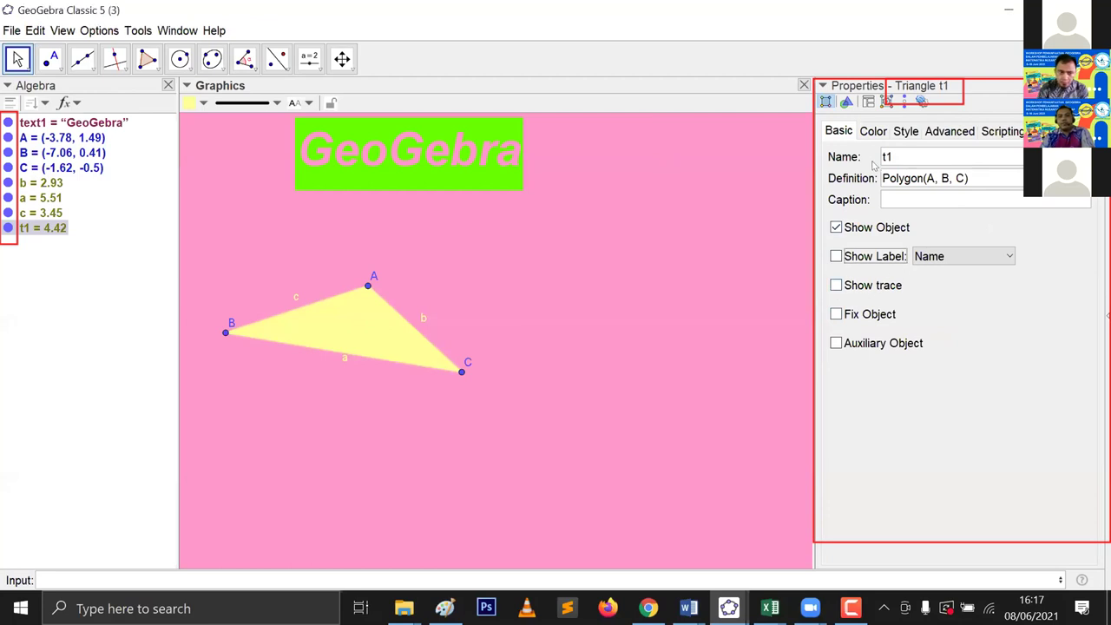
{"action": "left_click", "coordinate": [882, 134]}
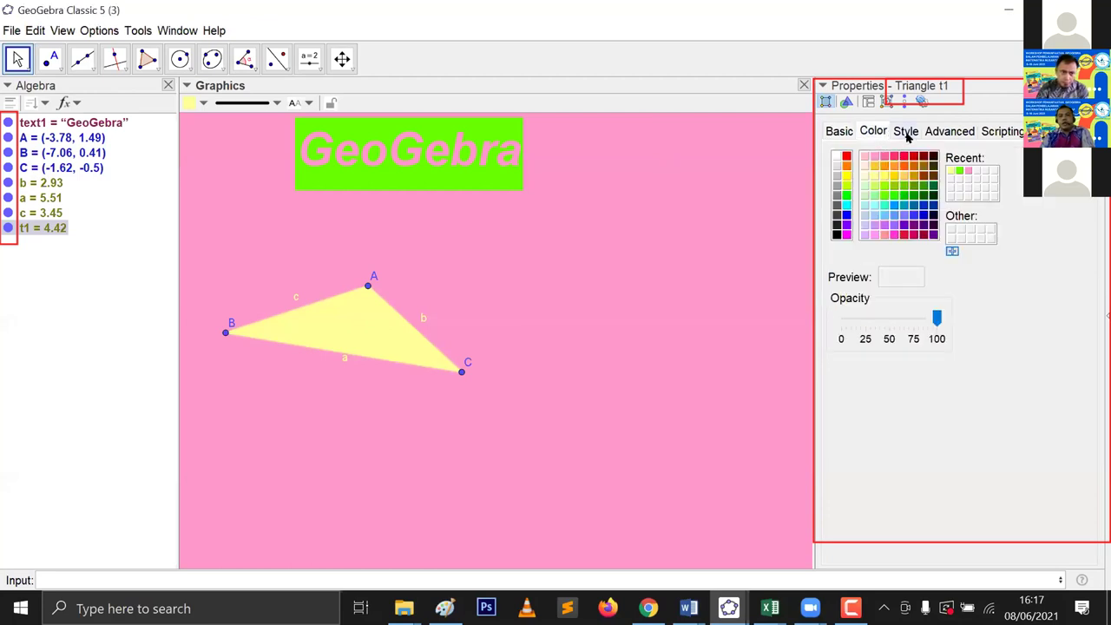
Step: Set triangle ABC's line thickness to 12 with solid lines, then minimise GeoGebra
{"action": "left_click", "coordinate": [907, 134]}
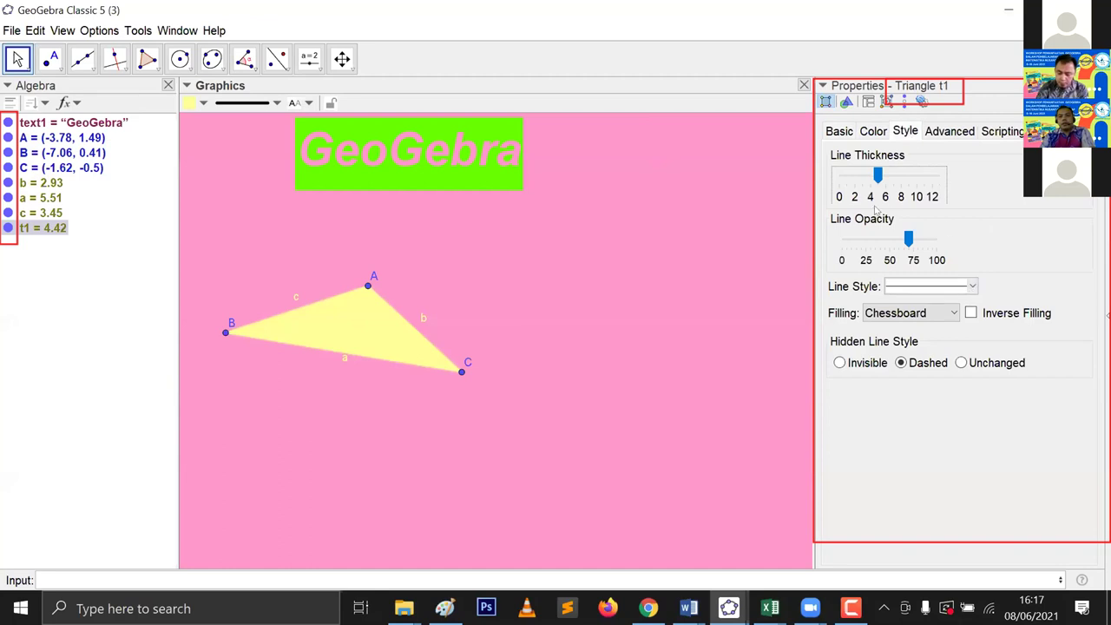
{"action": "left_click_drag", "start_coordinate": [878, 175], "coordinate": [940, 174]}
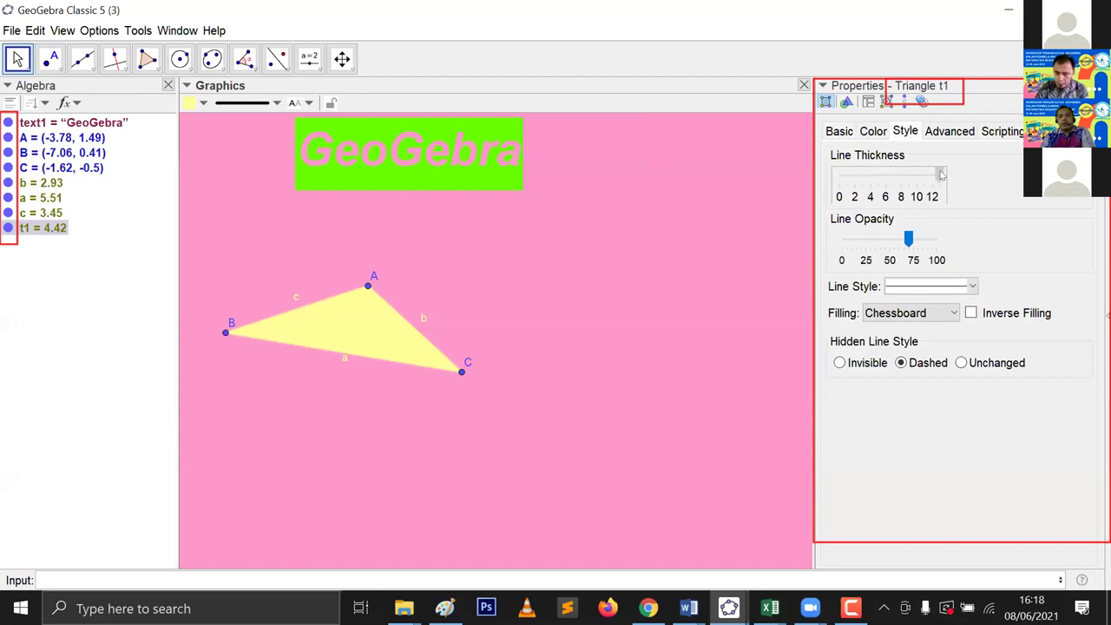
{"action": "left_click", "coordinate": [963, 292]}
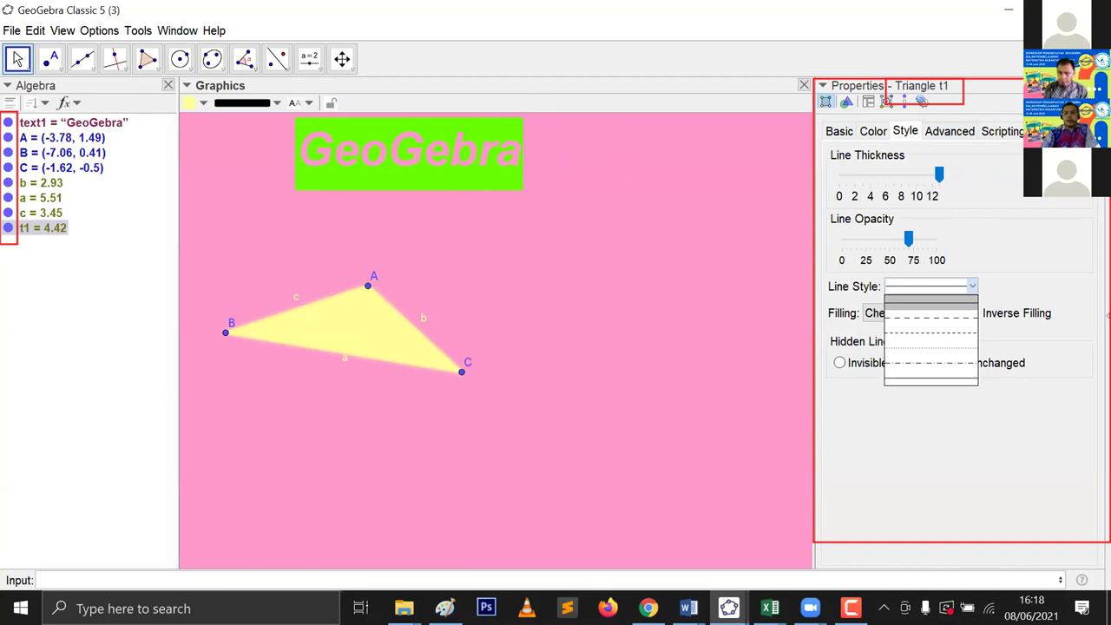
{"action": "key", "text": "Escape"}
{"action": "key", "text": "super+d"}
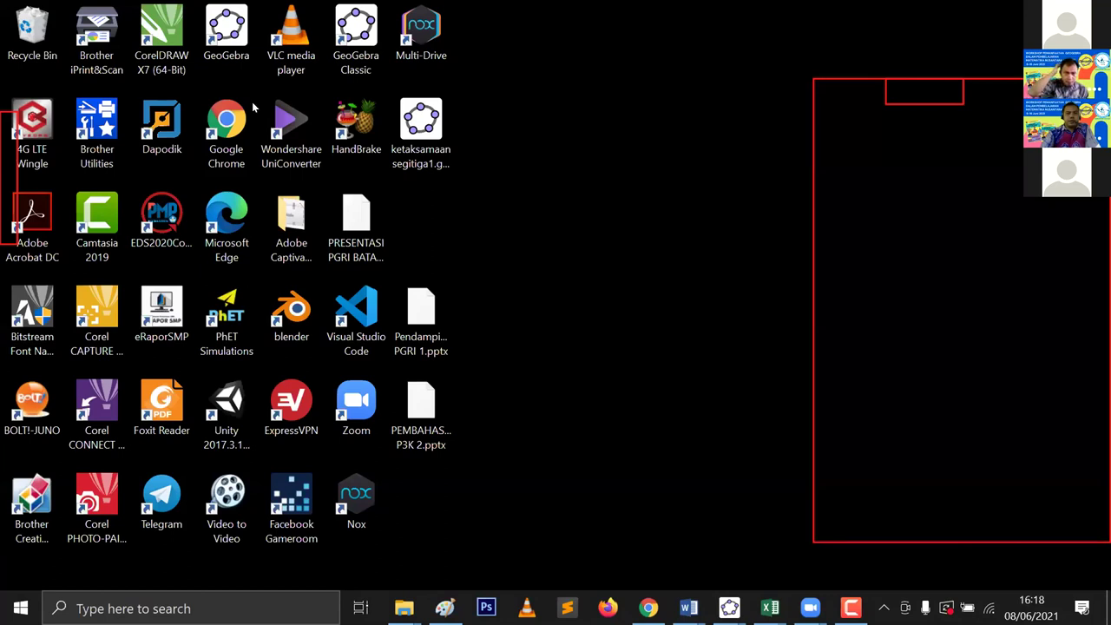
Step: Launch GeoGebra Classic from its desktop shortcut to get a blank coordinate grid
{"action": "left_click", "coordinate": [358, 22]}
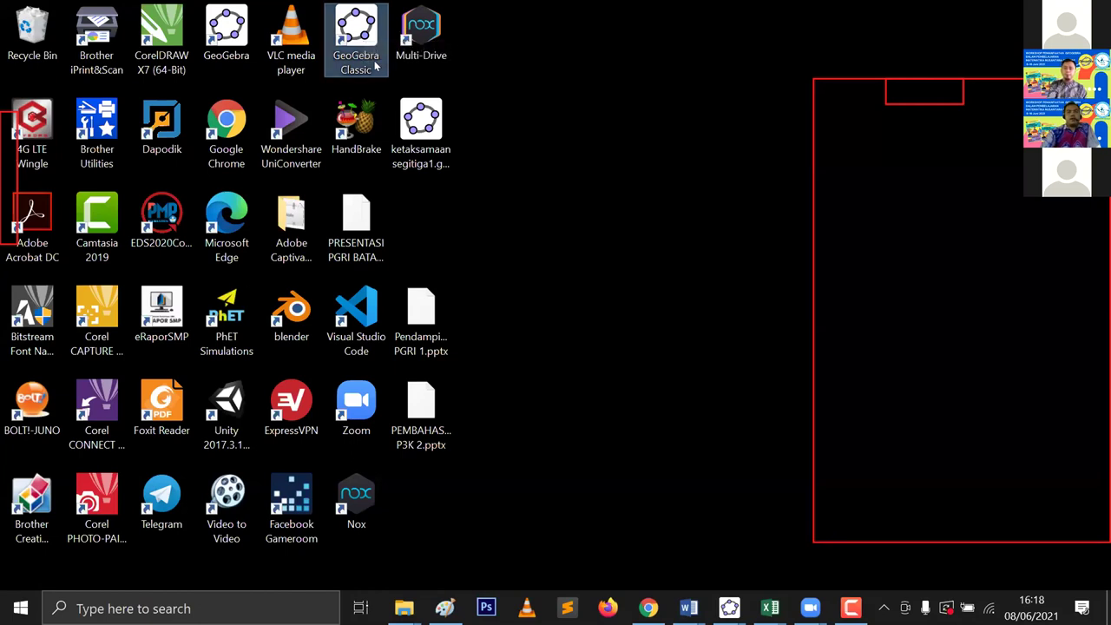
{"action": "double_click", "coordinate": [358, 66]}
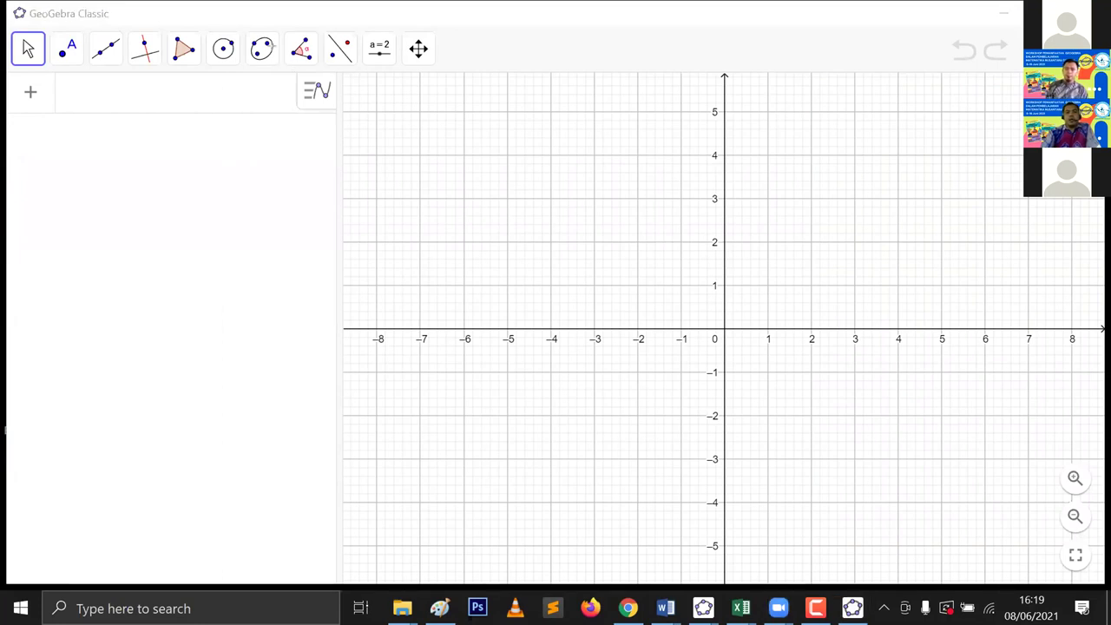
{"action": "mouse_move", "coordinate": [292, 7]}
{"action": "left_mouse_down"}
{"action": "mouse_move", "coordinate": [287, 19]}
{"action": "mouse_move", "coordinate": [153, 57]}
{"action": "mouse_move", "coordinate": [19, 44]}
{"action": "mouse_move", "coordinate": [9, 31]}
{"action": "left_mouse_up"}
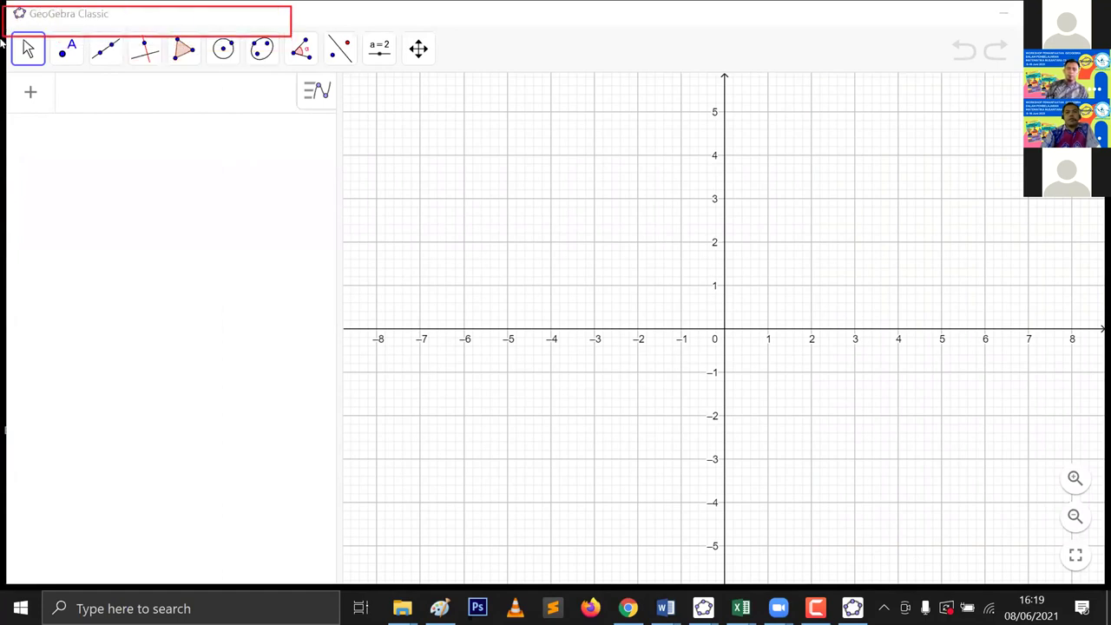
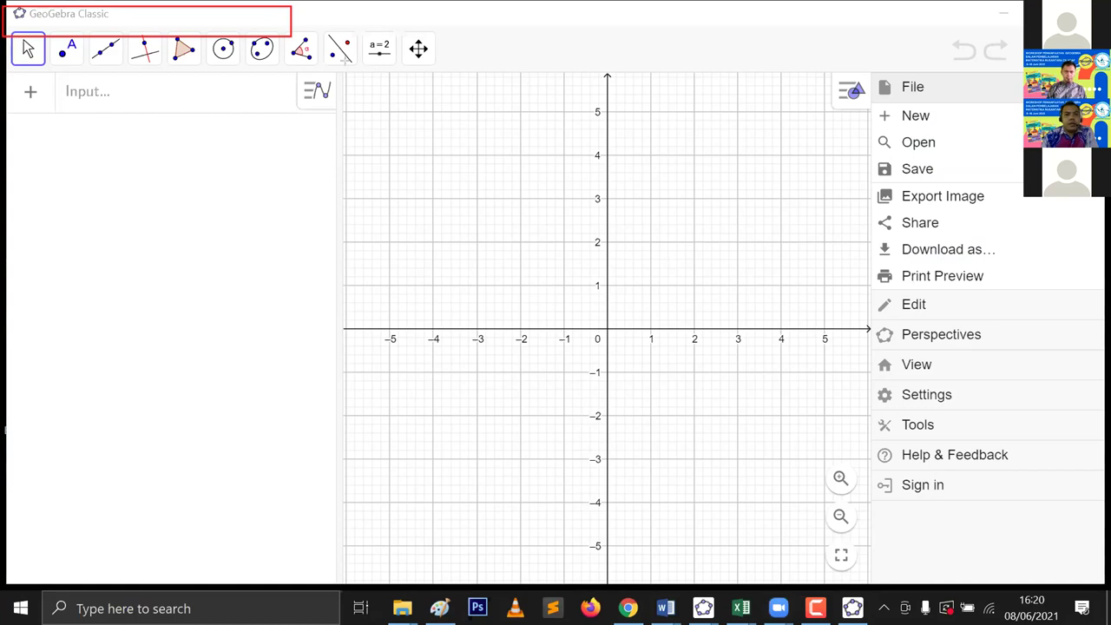
Step: Highlight the input area and the empty object list, then place point A at (-5.7, 3.8)
{"action": "mouse_move", "coordinate": [332, 73]}
{"action": "left_mouse_down"}
{"action": "mouse_move", "coordinate": [313, 92]}
{"action": "mouse_move", "coordinate": [159, 107]}
{"action": "mouse_move", "coordinate": [4, 96]}
{"action": "mouse_move", "coordinate": [12, 131]}
{"action": "left_mouse_up"}
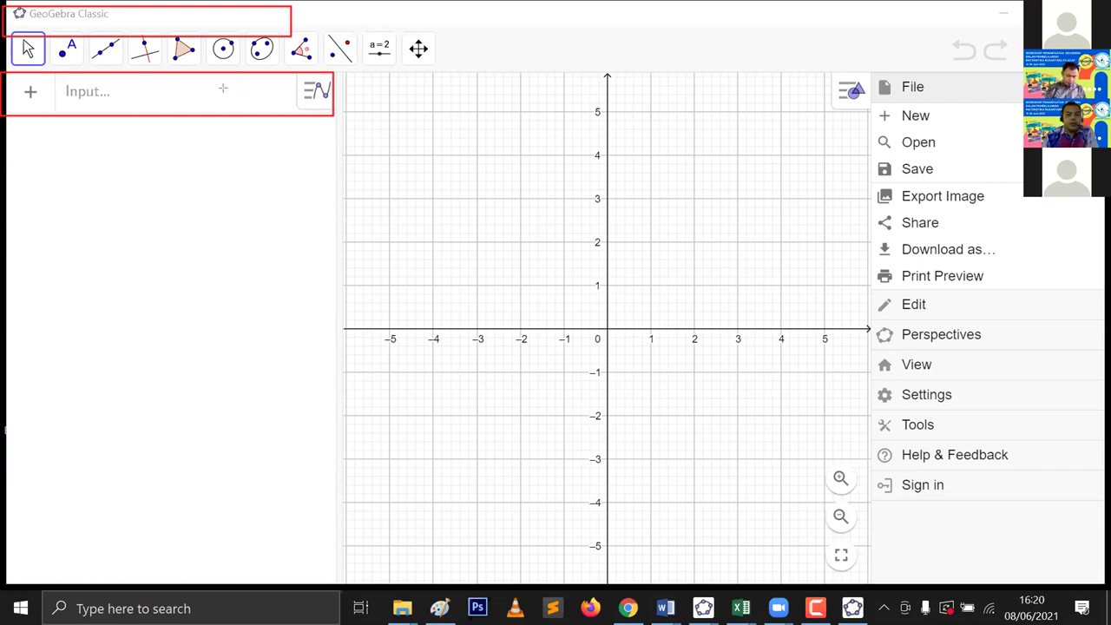
{"action": "mouse_move", "coordinate": [8, 123]}
{"action": "left_mouse_down"}
{"action": "mouse_move", "coordinate": [269, 224]}
{"action": "mouse_move", "coordinate": [271, 361]}
{"action": "mouse_move", "coordinate": [321, 571]}
{"action": "left_mouse_up"}
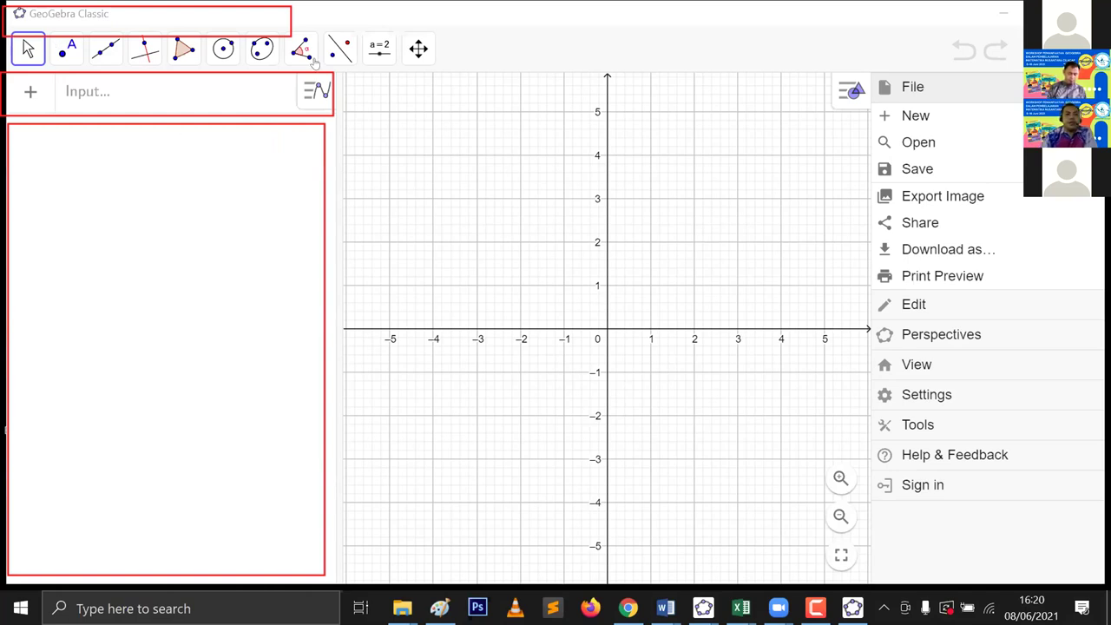
{"action": "left_click", "coordinate": [106, 48]}
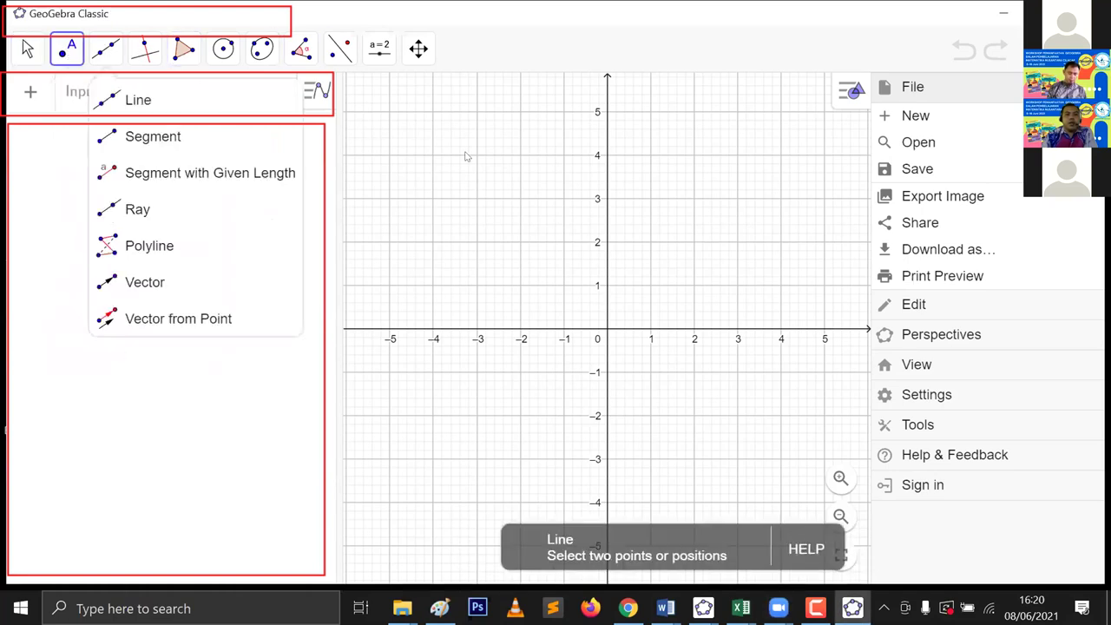
{"action": "left_click", "coordinate": [476, 163]}
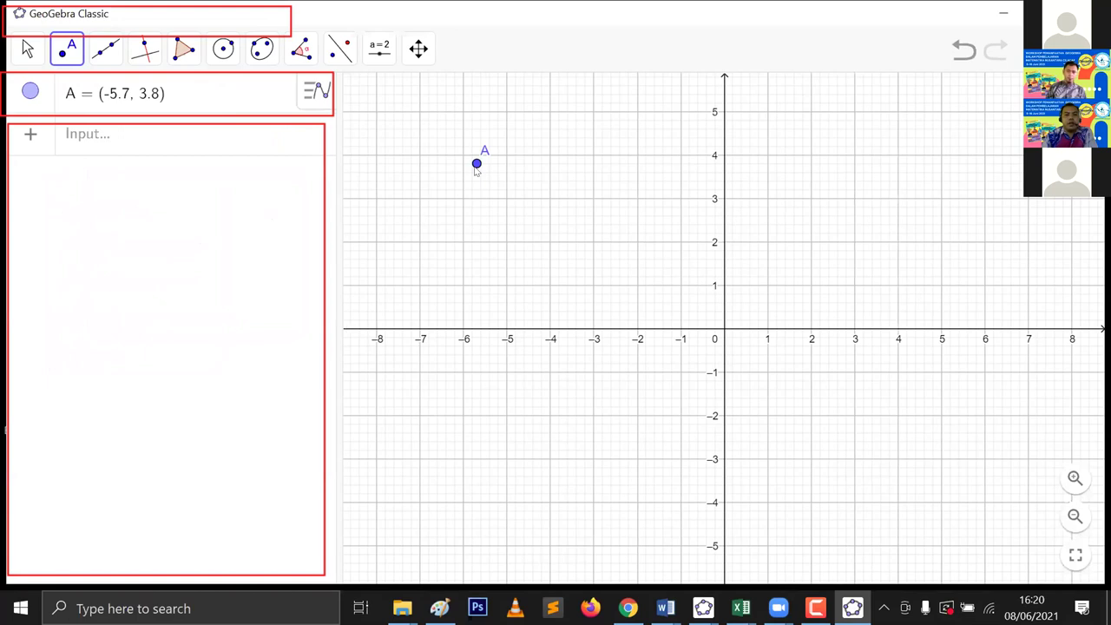
Step: Open the Settings of point A from its context menu
{"action": "right_click", "coordinate": [476, 167]}
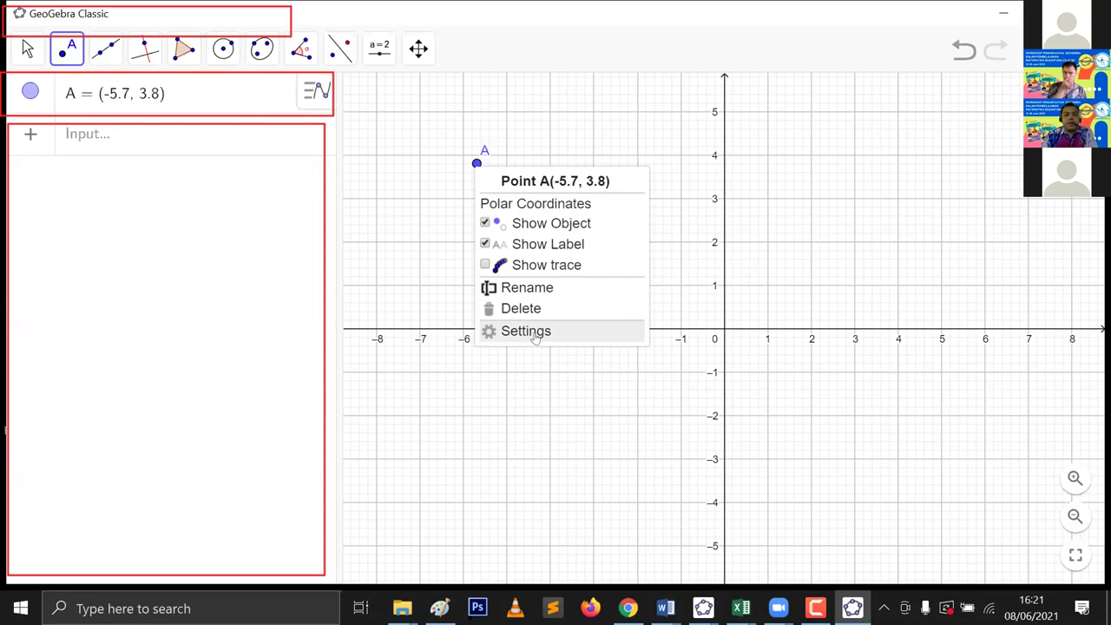
{"action": "left_click", "coordinate": [540, 337]}
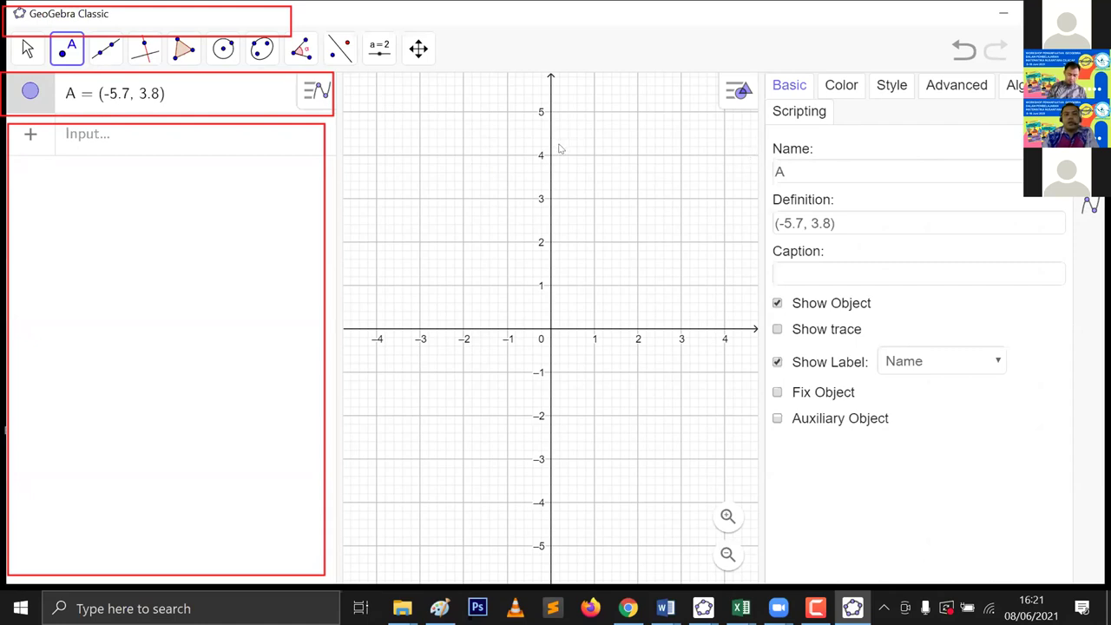
{"action": "scroll", "coordinate": [603, 163], "scroll_direction": "down", "scroll_amount": 2}
Step: Add point B at (1.23, 3.26) and bring up its context menu
{"action": "left_click_drag", "start_coordinate": [609, 194], "coordinate": [578, 188]}
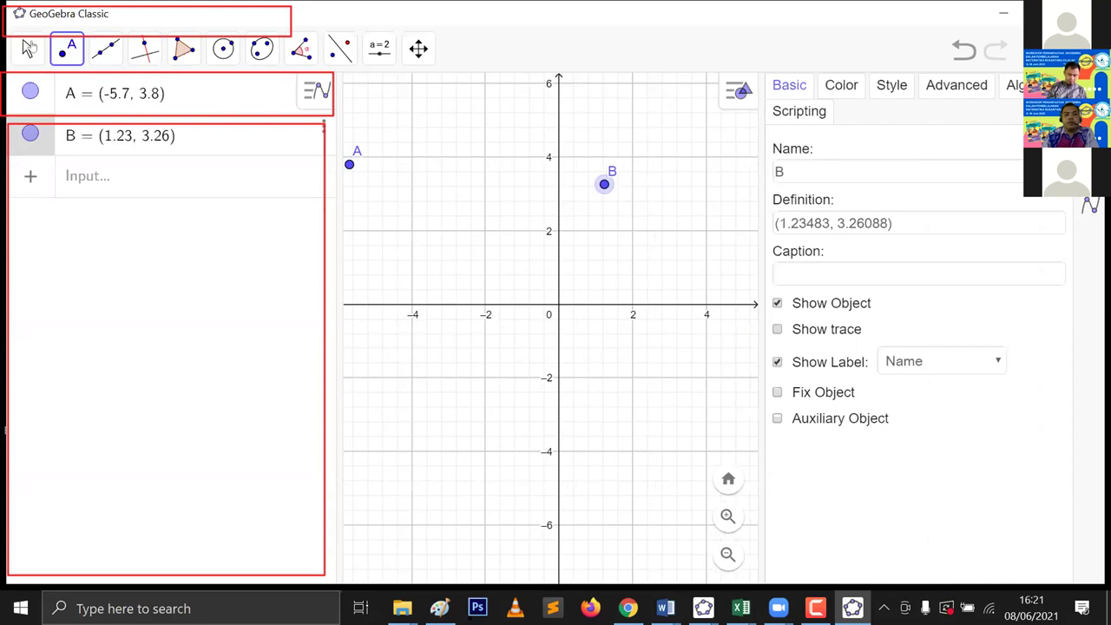
{"action": "left_click", "coordinate": [29, 48]}
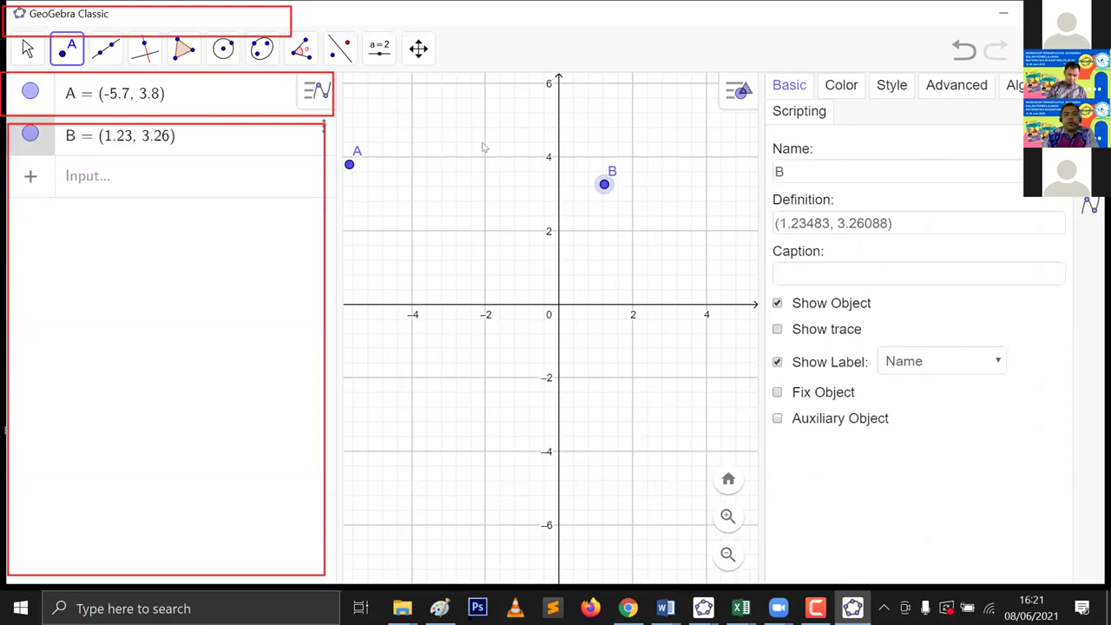
{"action": "right_click", "coordinate": [604, 184]}
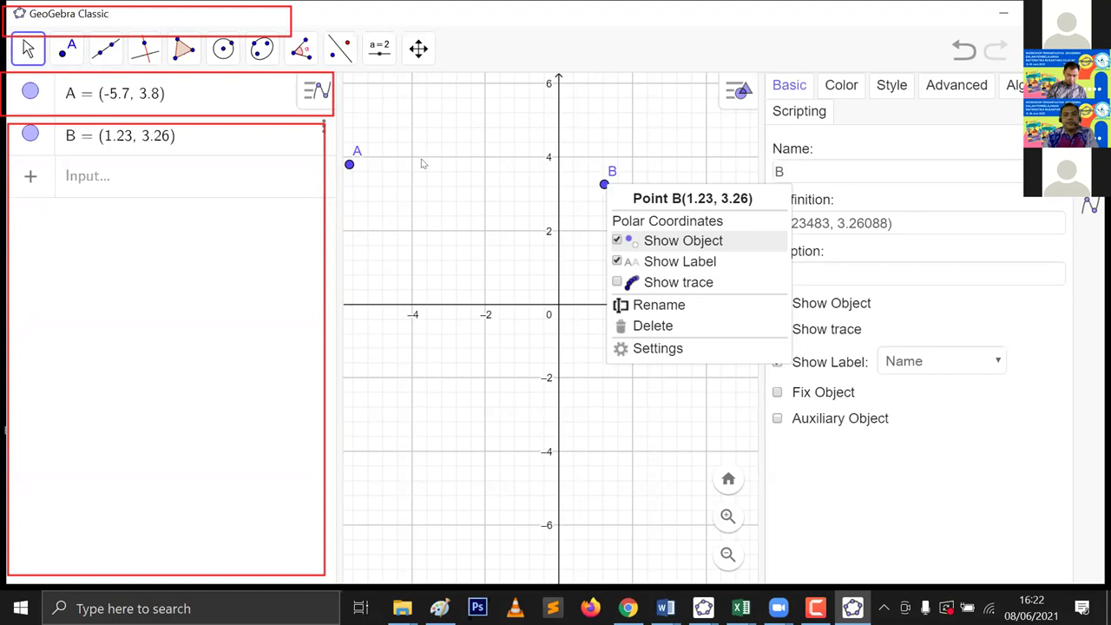
Step: Drag point A up and right to (-2.59, 4.68)
{"action": "left_click", "coordinate": [347, 164]}
{"action": "left_click_drag", "start_coordinate": [347, 164], "coordinate": [464, 131]}
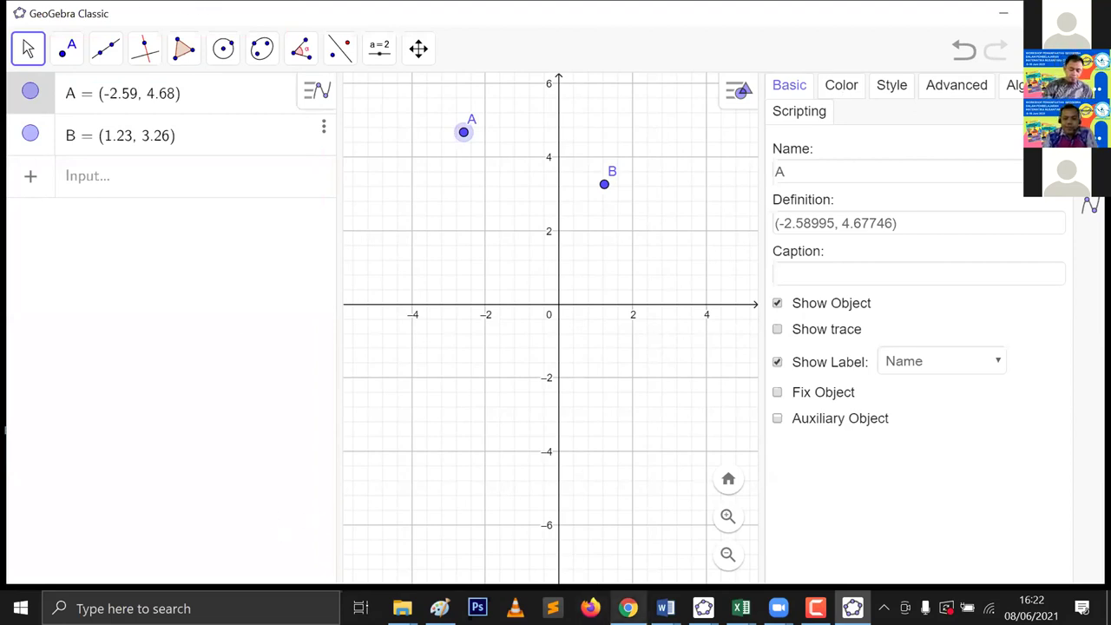
{"action": "mouse_move", "coordinate": [627, 607]}
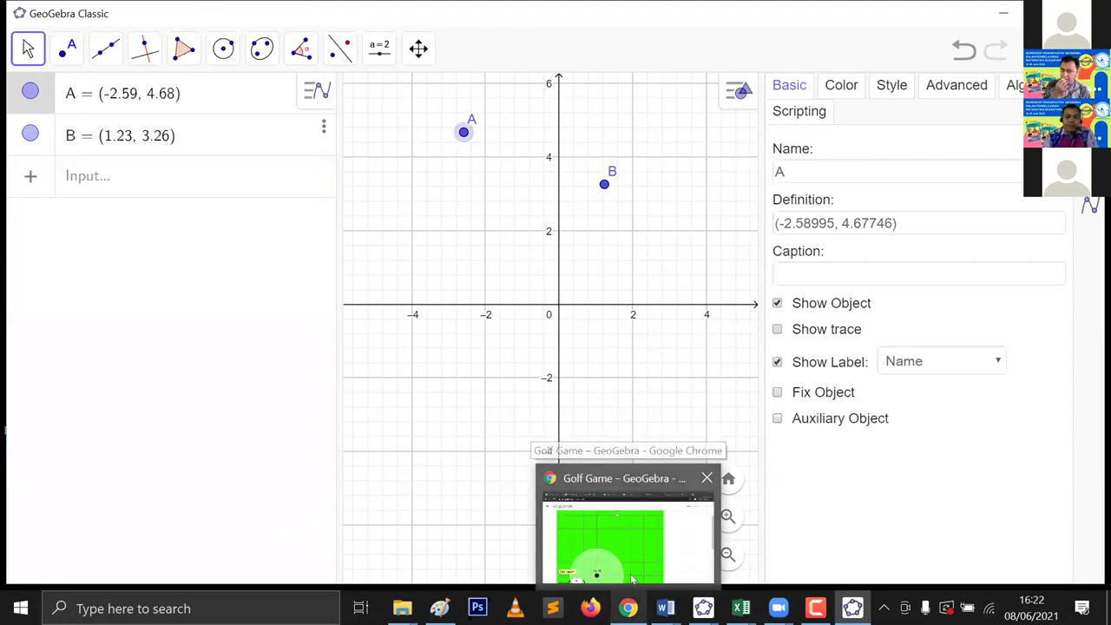
{"action": "left_click", "coordinate": [671, 554]}
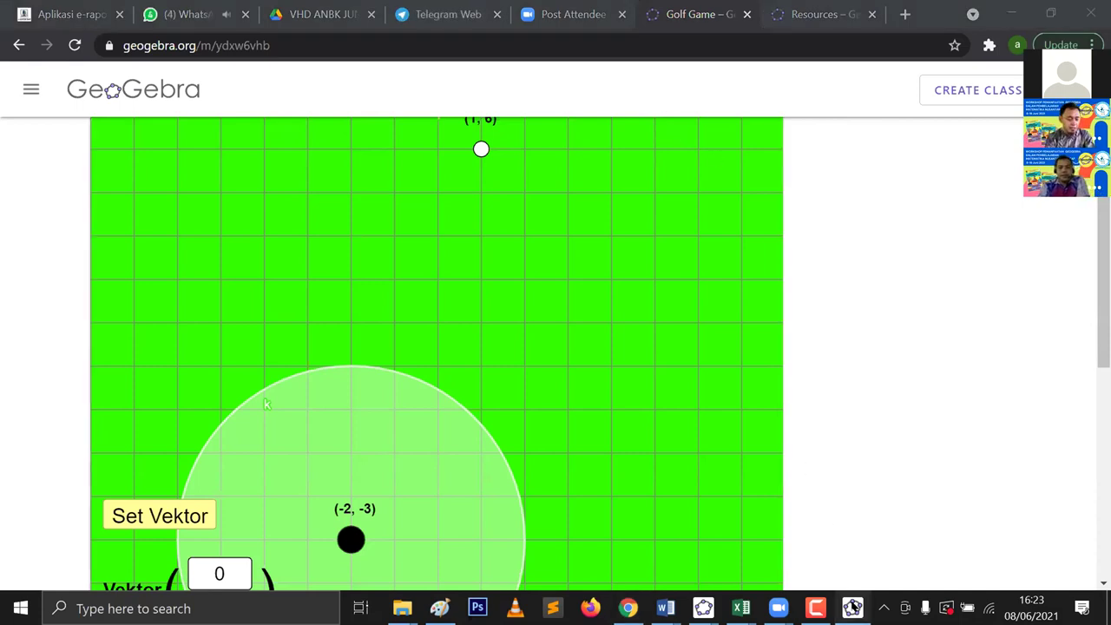
{"action": "left_click", "coordinate": [852, 607]}
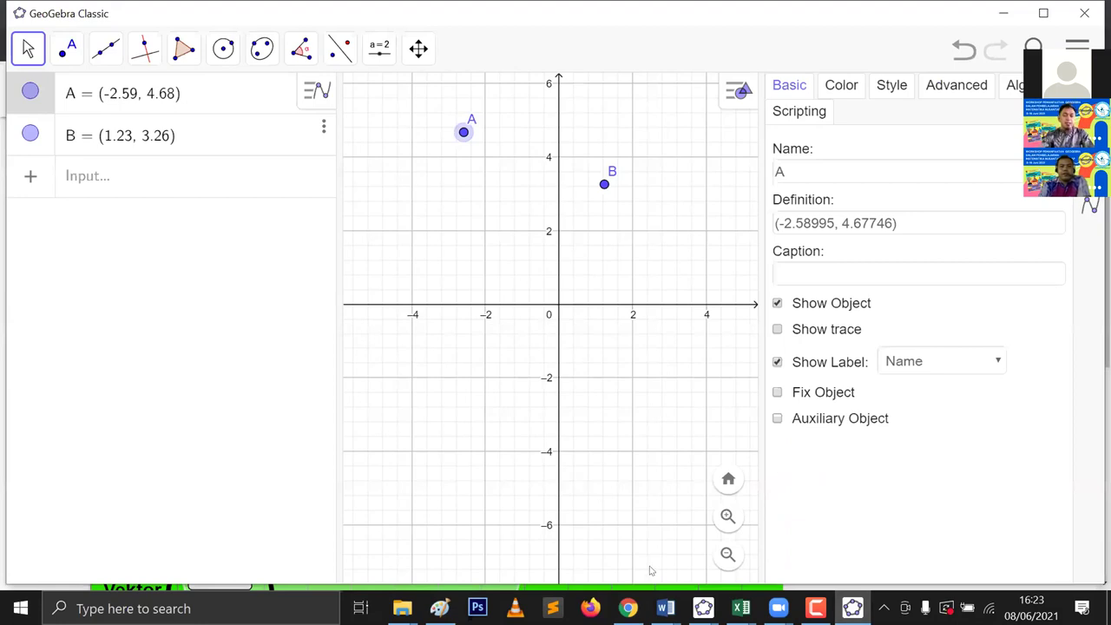
{"action": "left_click", "coordinate": [702, 608]}
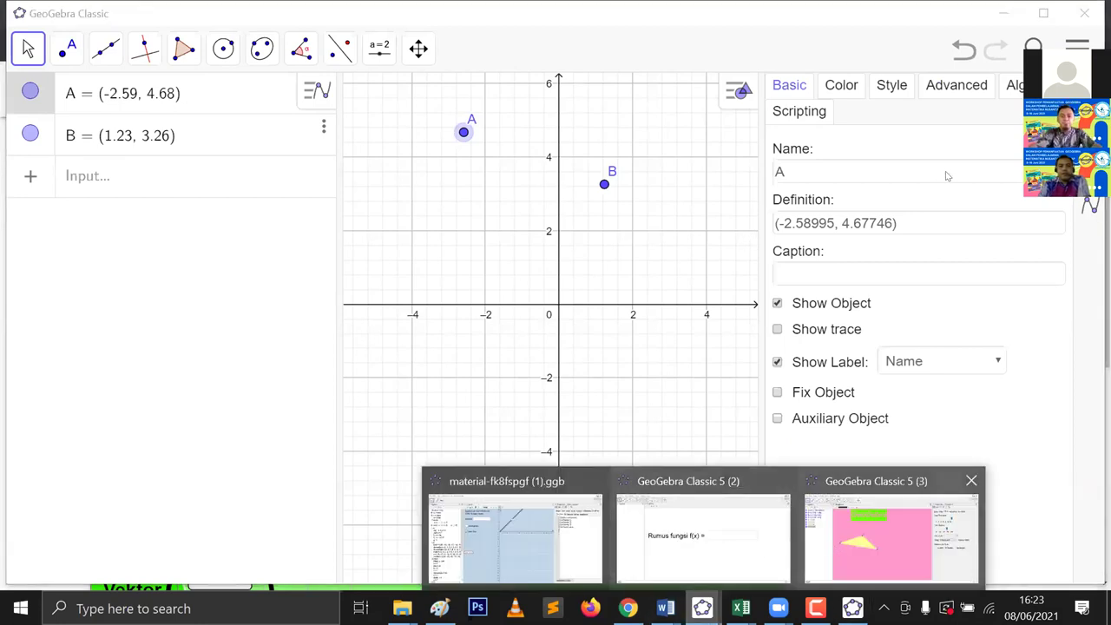
Step: In the pink triangle window, set the graphics background colour to white and delete all objects
{"action": "left_click", "coordinate": [891, 531]}
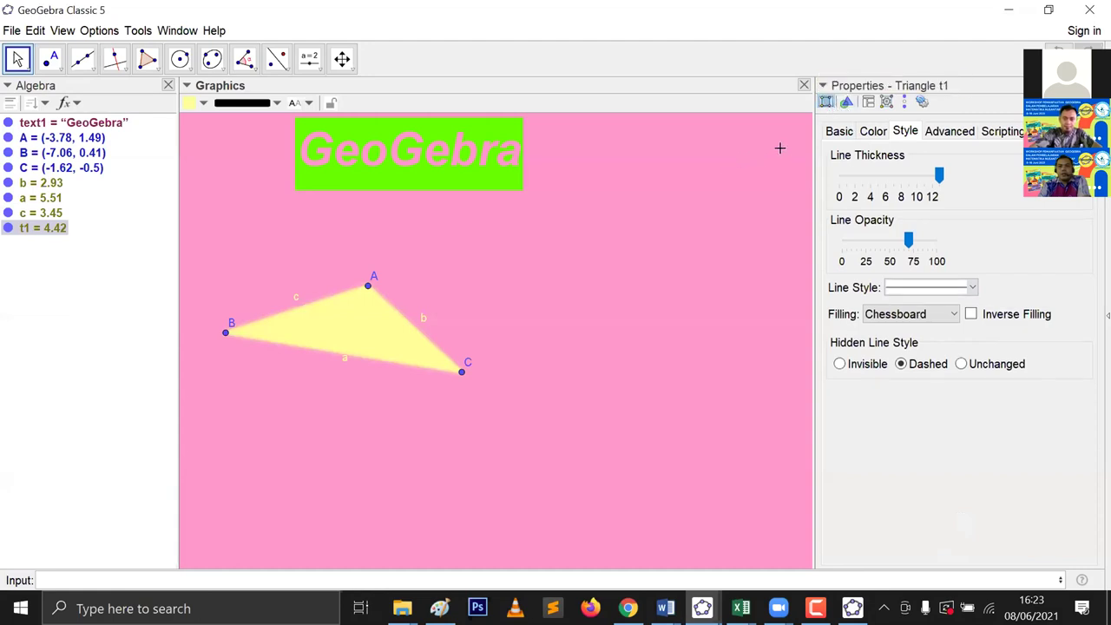
{"action": "left_click", "coordinate": [846, 103]}
{"action": "left_click", "coordinate": [955, 462]}
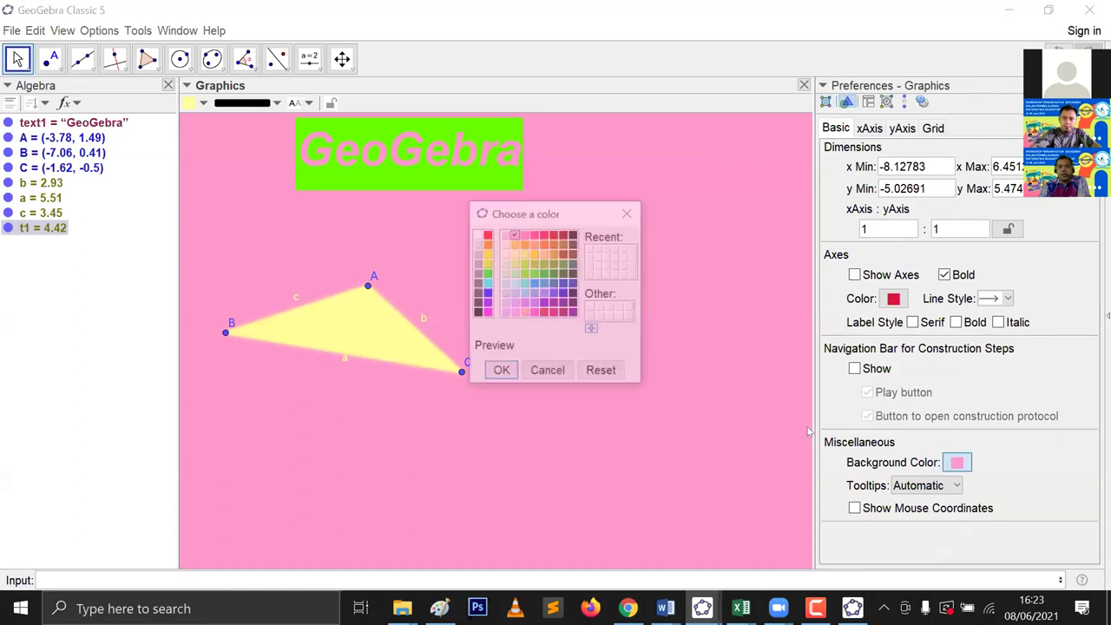
{"action": "left_click", "coordinate": [476, 234]}
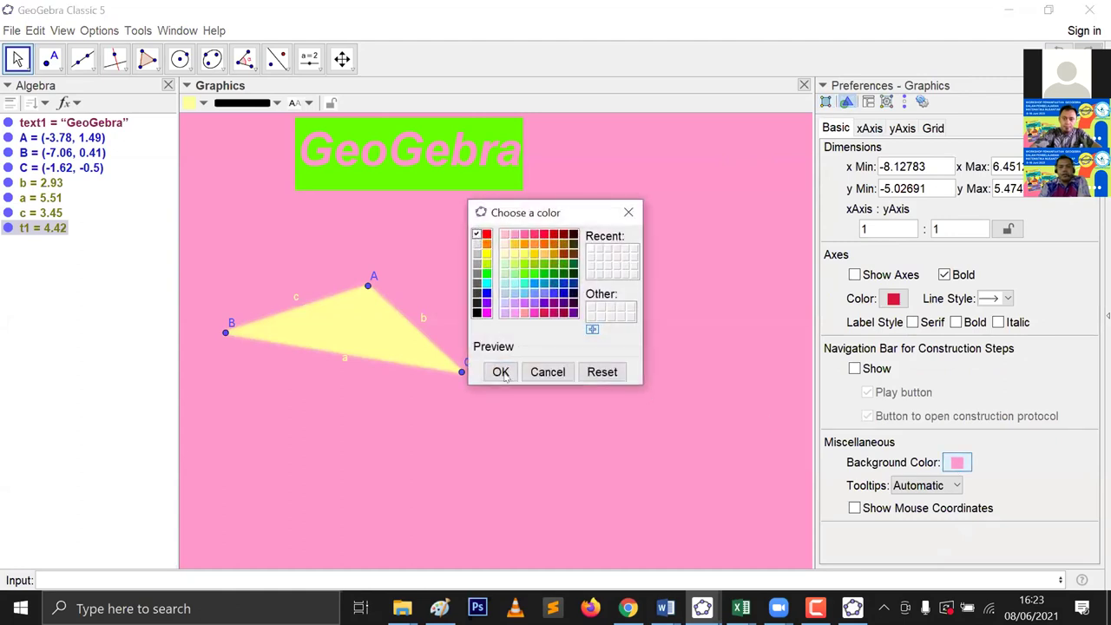
{"action": "left_click", "coordinate": [501, 371]}
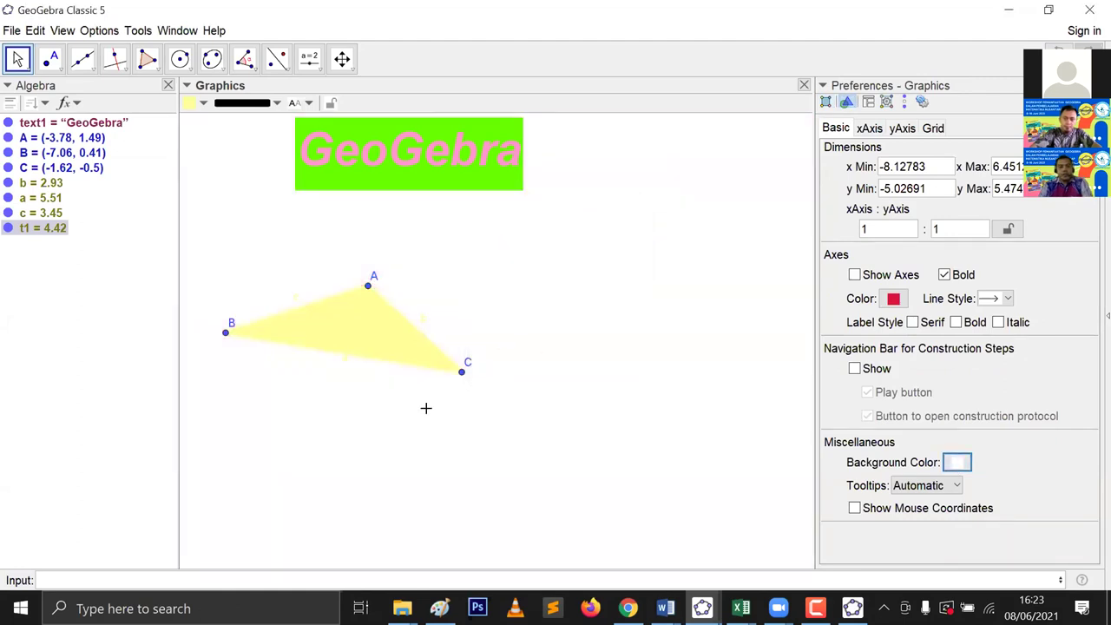
{"action": "key", "text": "ctrl+a"}
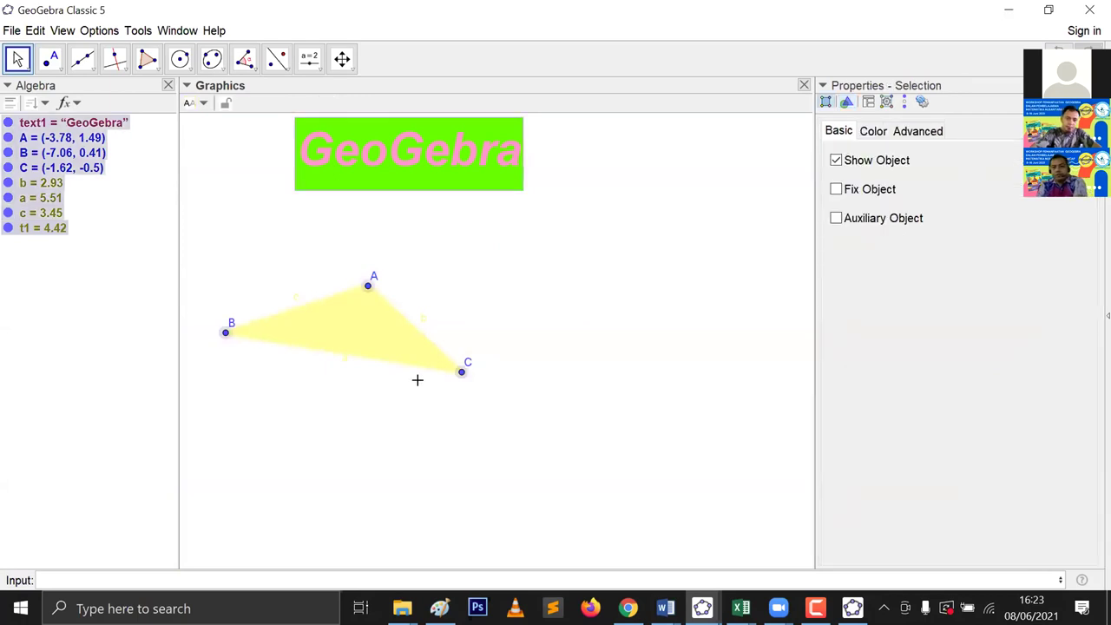
{"action": "key", "text": "Delete"}
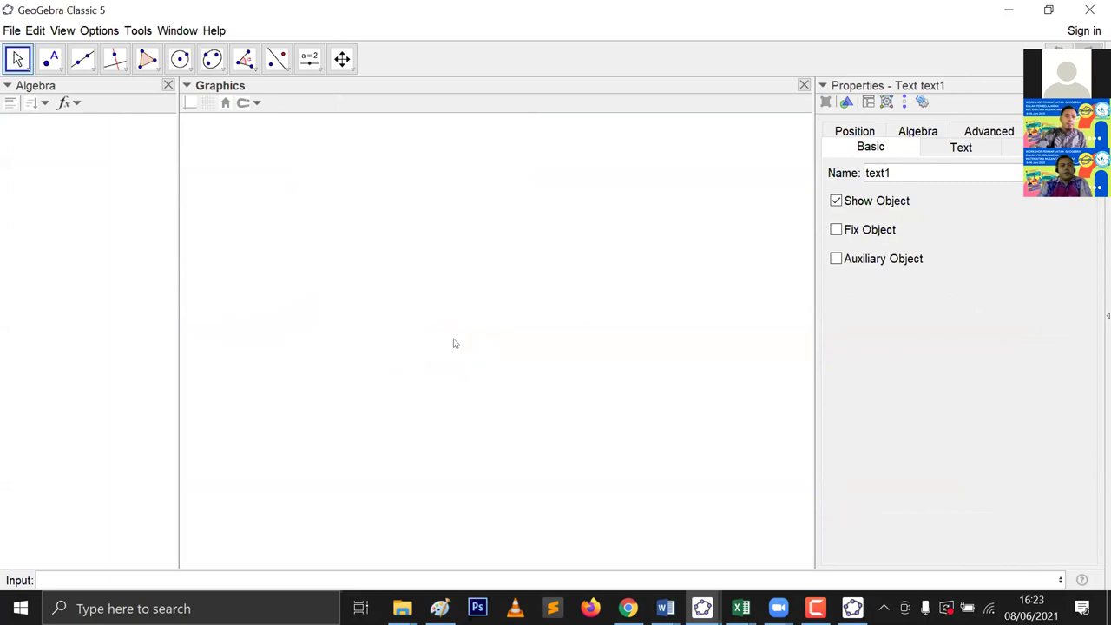
Step: Draw triangle ABC with the Polygon tool, closing it back at A
{"action": "left_click", "coordinate": [147, 58]}
{"action": "left_click", "coordinate": [349, 253]}
{"action": "left_click", "coordinate": [572, 339]}
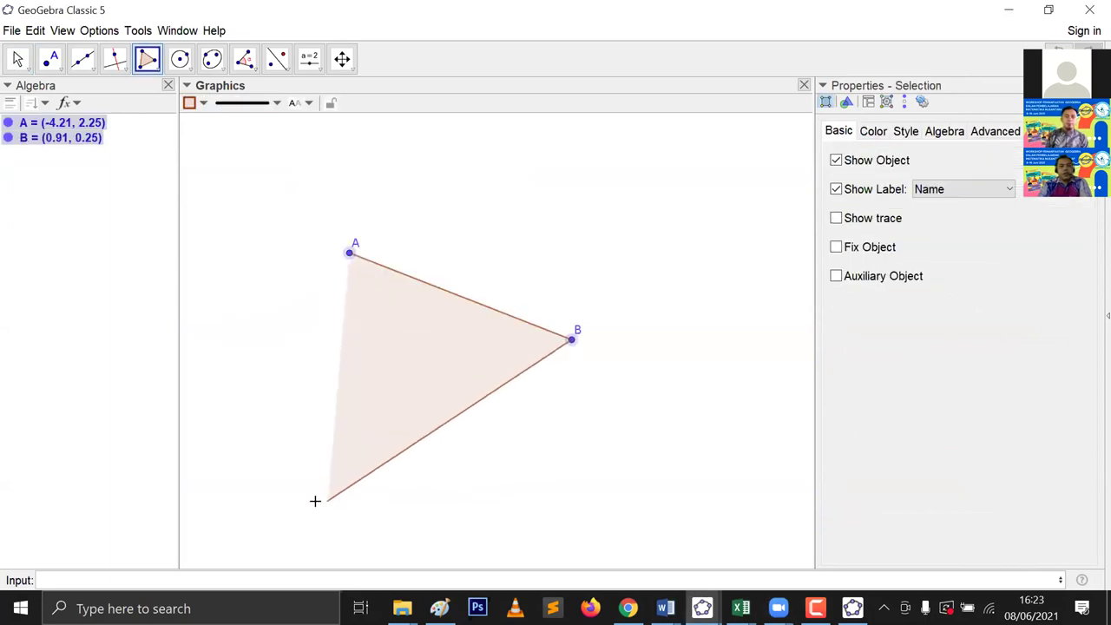
{"action": "left_click", "coordinate": [319, 505]}
{"action": "left_click", "coordinate": [349, 252]}
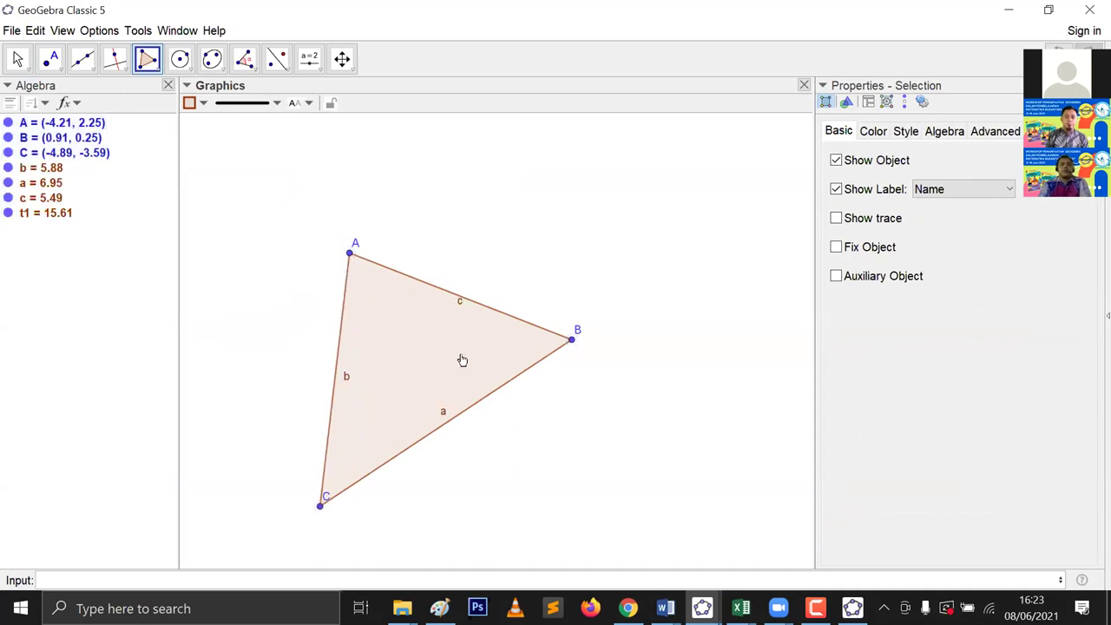
Step: Measure the angle at C via B, C, A, giving α = 49.85°, and nudge its label up
{"action": "left_click", "coordinate": [248, 61]}
{"action": "left_click", "coordinate": [262, 93]}
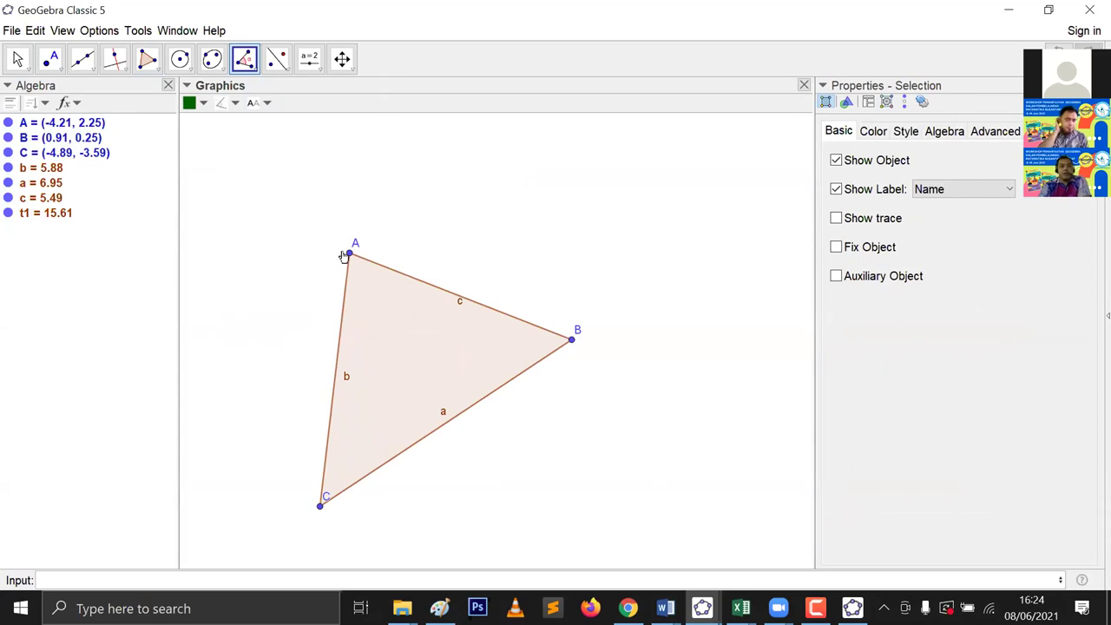
{"action": "left_click", "coordinate": [346, 254]}
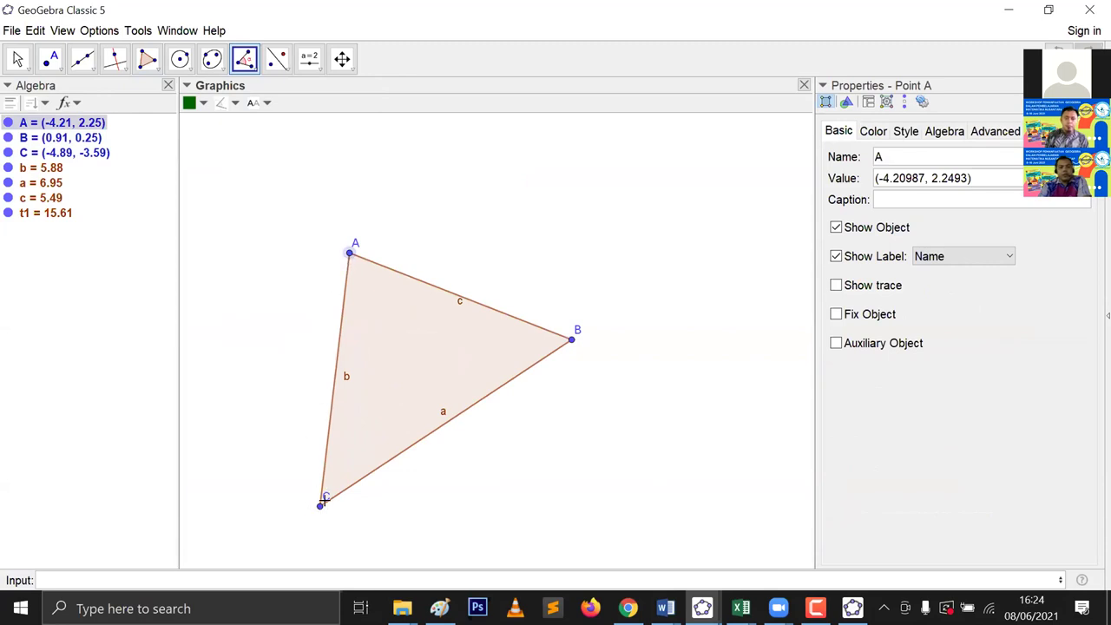
{"action": "left_click", "coordinate": [320, 505]}
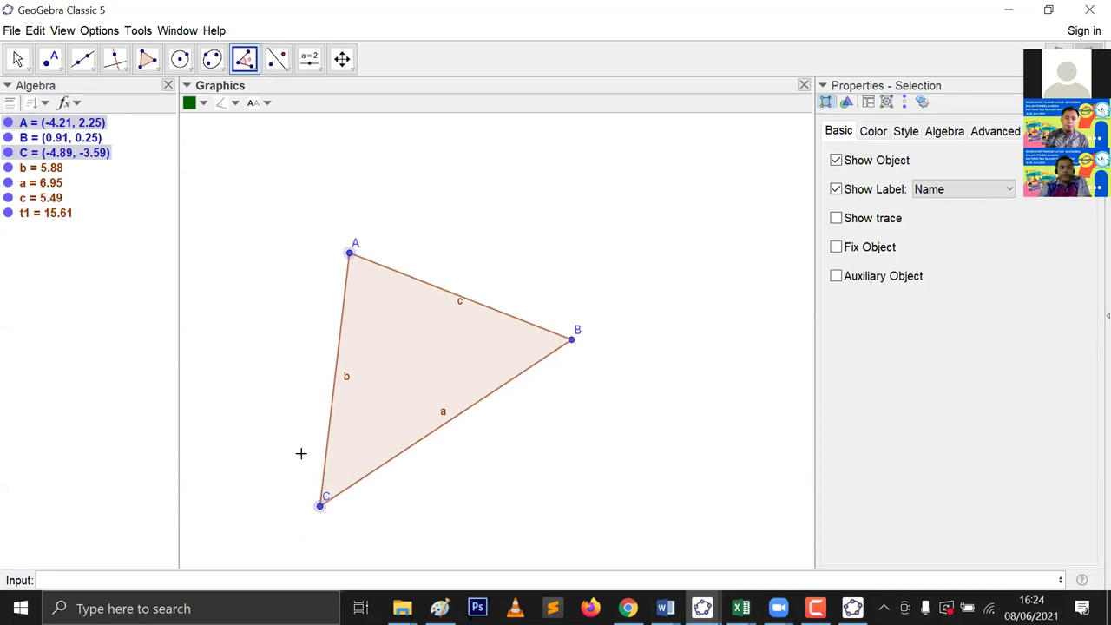
{"action": "left_click", "coordinate": [313, 508]}
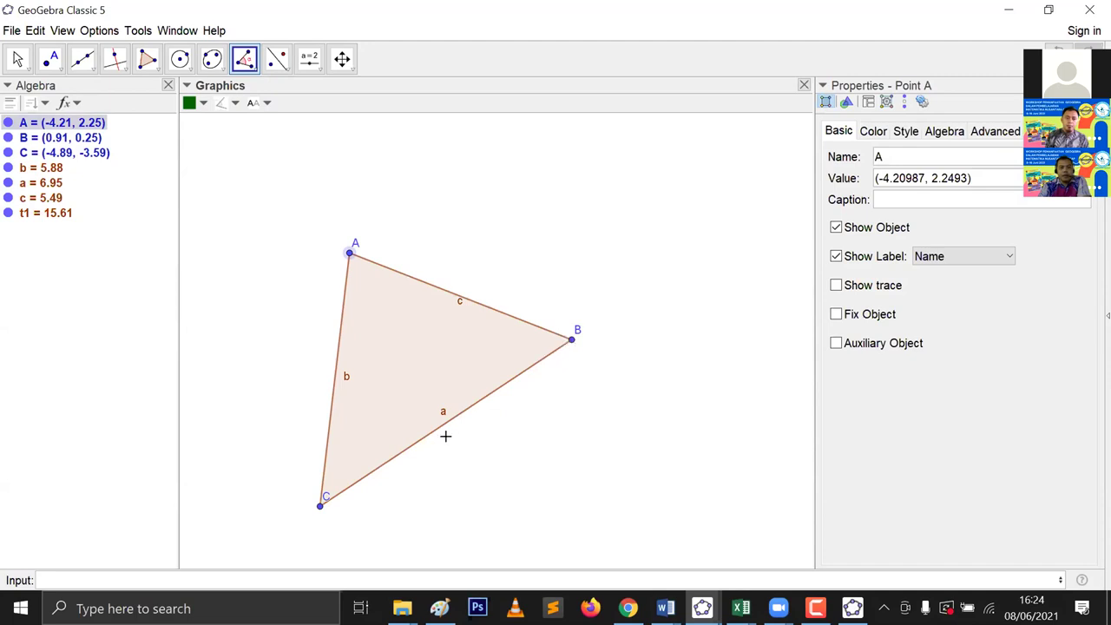
{"action": "left_click", "coordinate": [571, 339]}
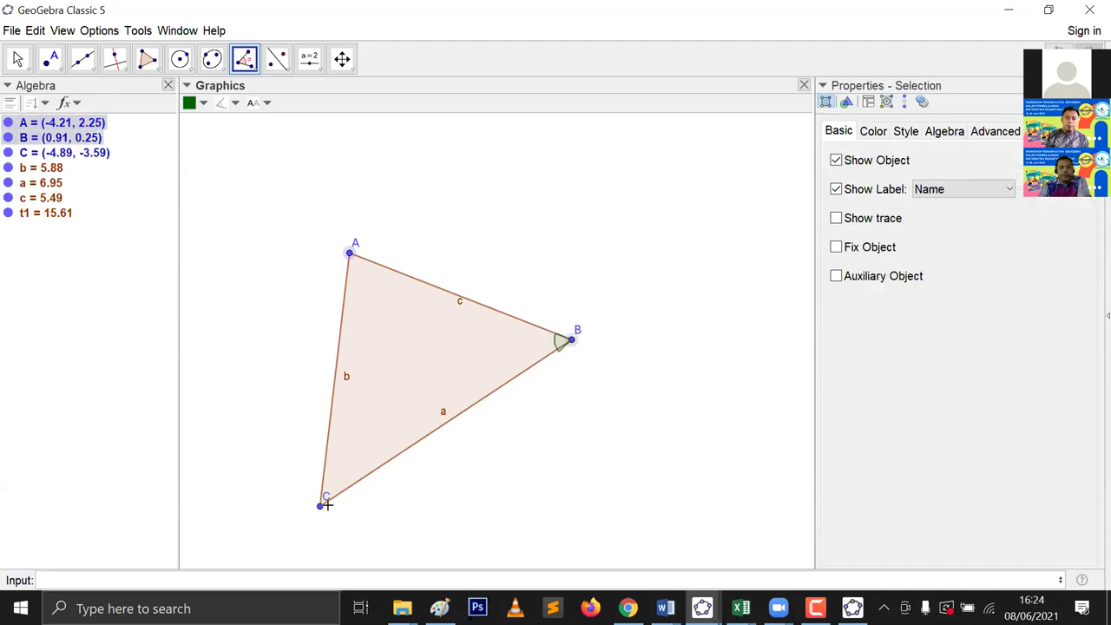
{"action": "left_click", "coordinate": [571, 339]}
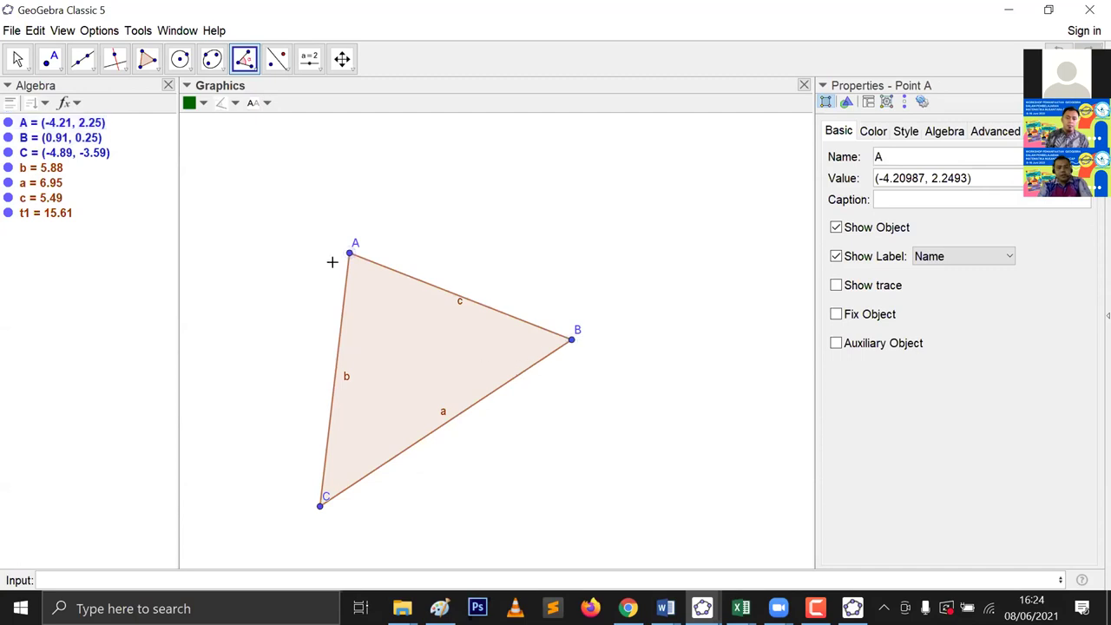
{"action": "left_click", "coordinate": [569, 341]}
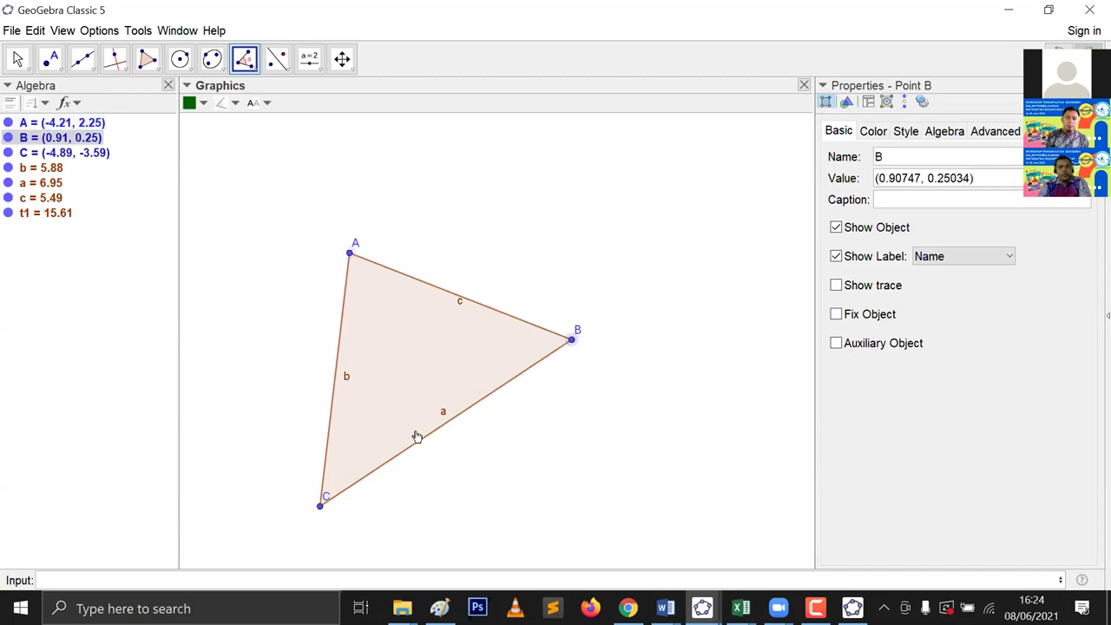
{"action": "left_click", "coordinate": [320, 505]}
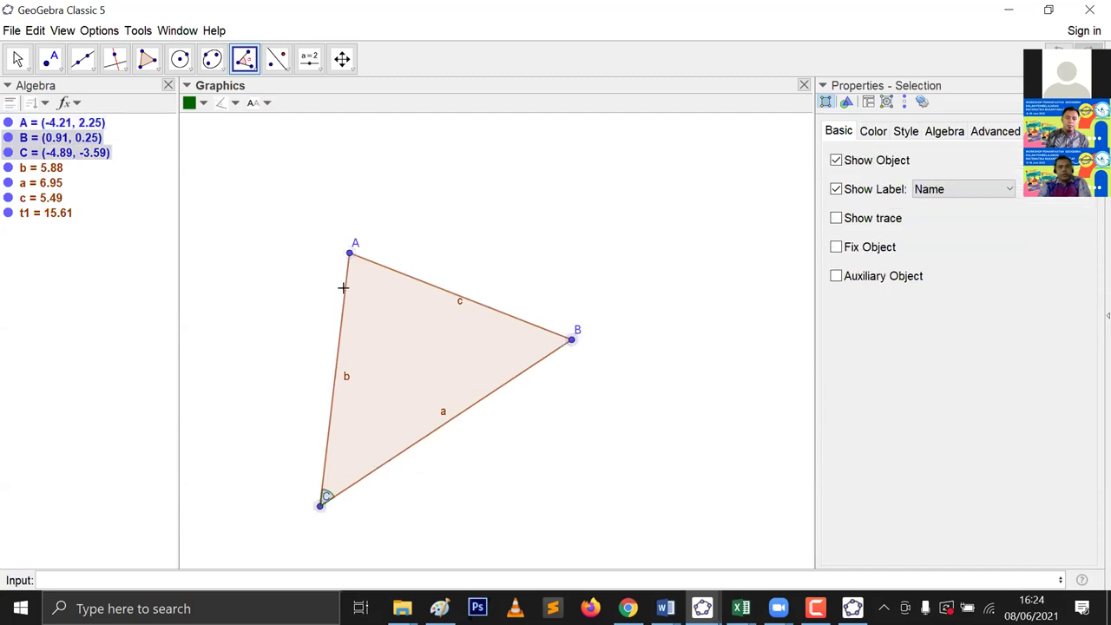
{"action": "left_click", "coordinate": [349, 254]}
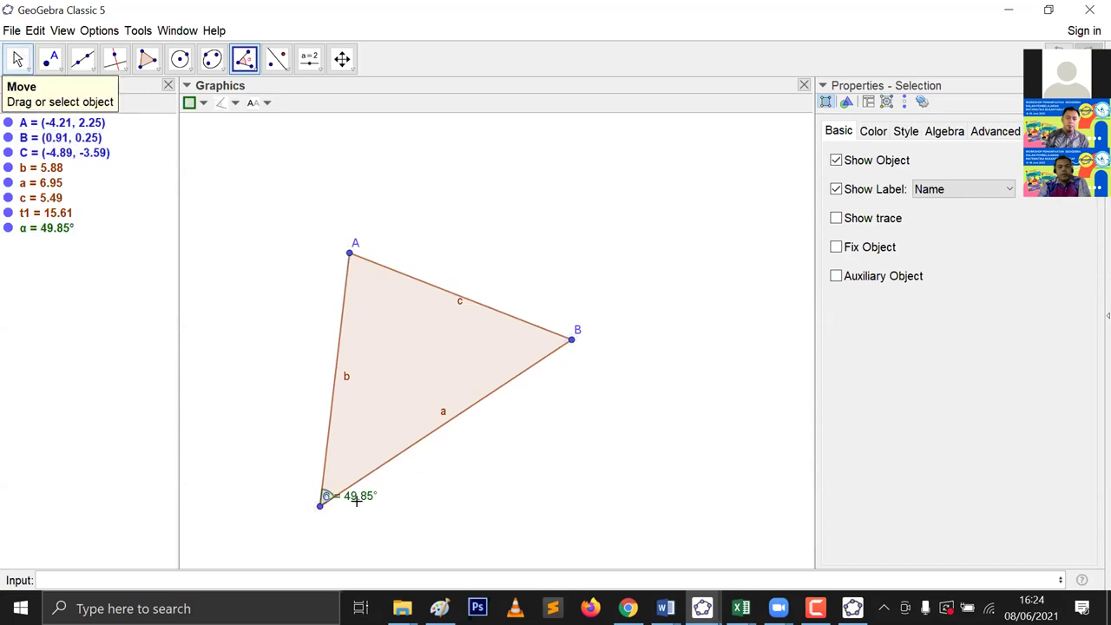
{"action": "key", "text": "Escape"}
{"action": "left_click_drag", "start_coordinate": [368, 490], "coordinate": [370, 478]}
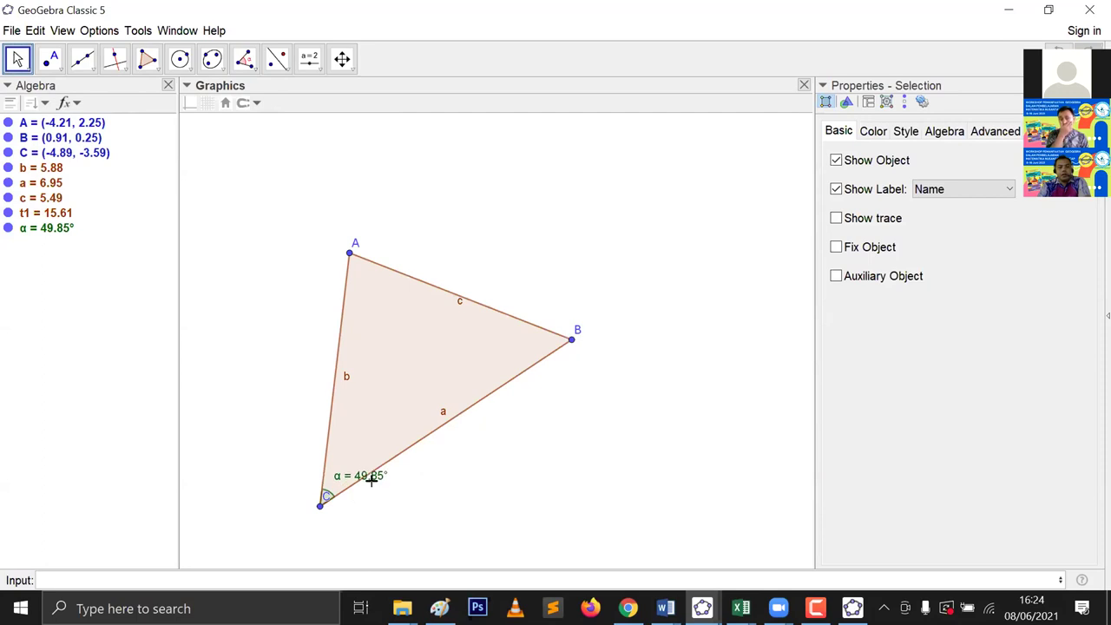
{"action": "key", "text": "Escape"}
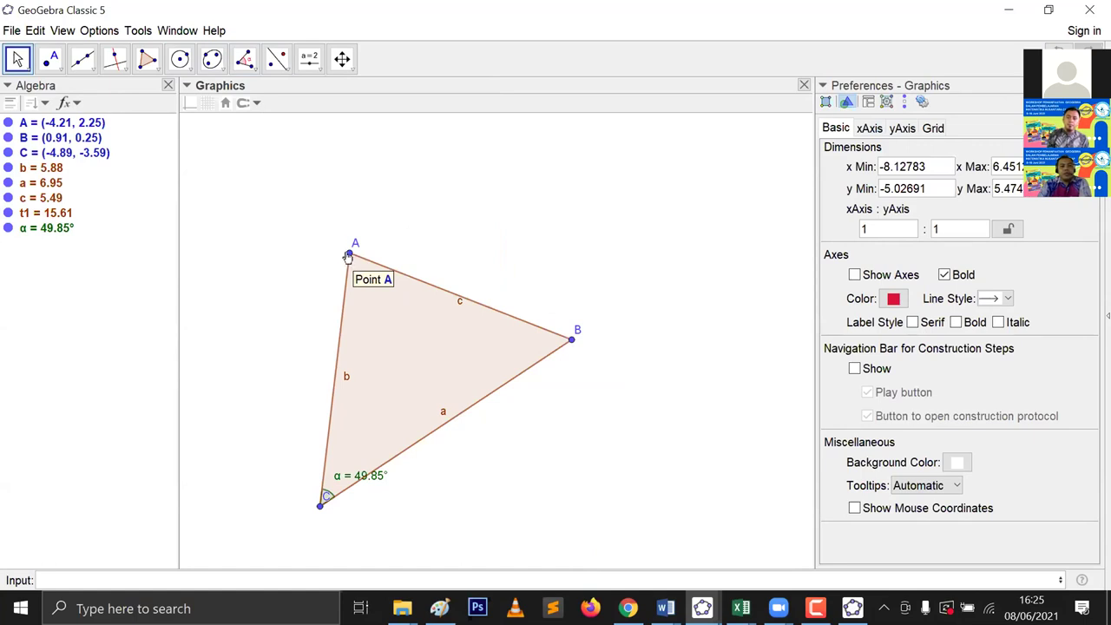
{"action": "left_click", "coordinate": [349, 256]}
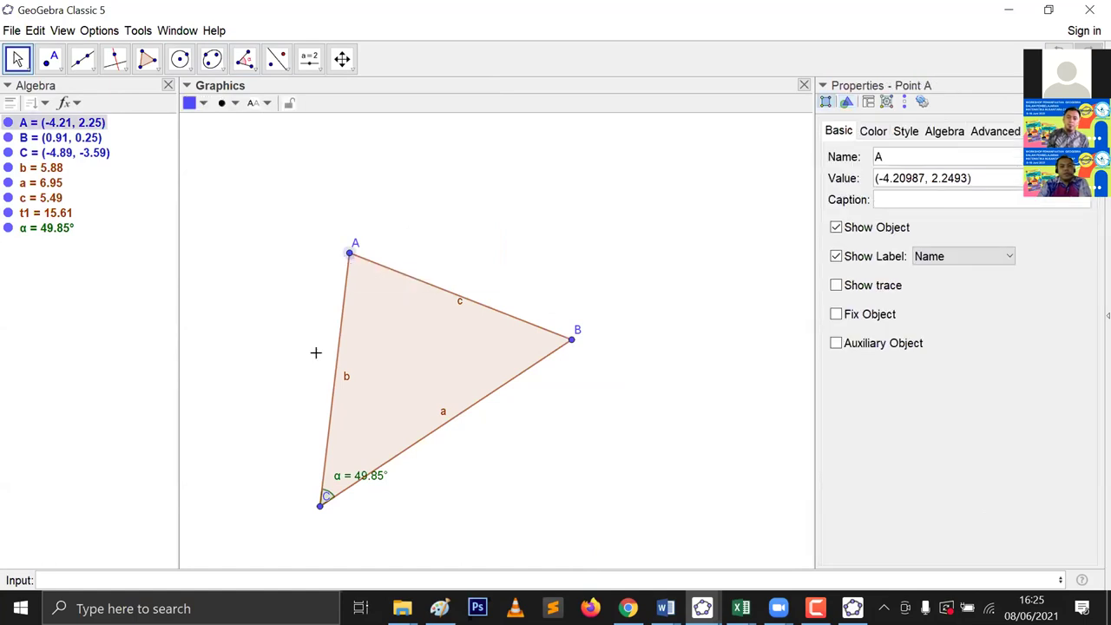
{"action": "left_click", "coordinate": [318, 507]}
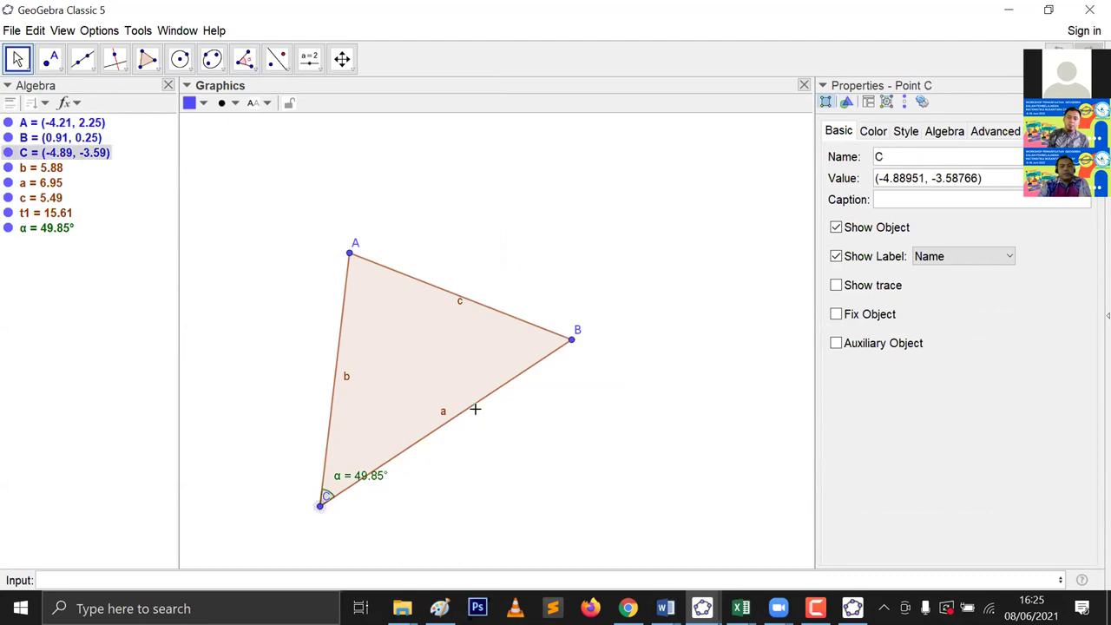
{"action": "left_click", "coordinate": [569, 341]}
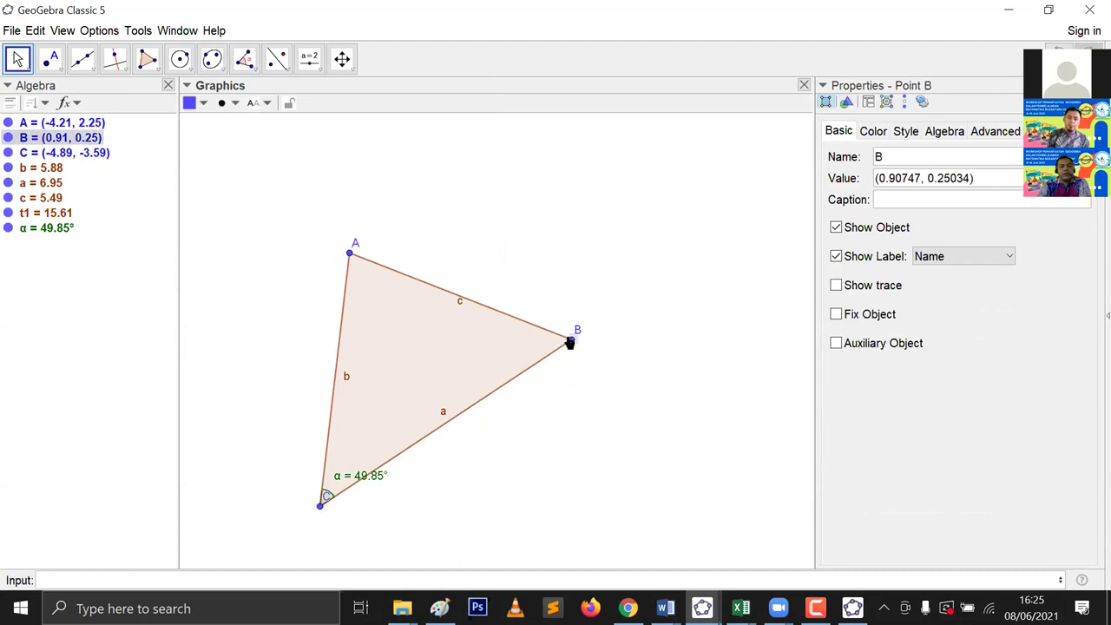
{"action": "left_click", "coordinate": [244, 58]}
{"action": "left_click", "coordinate": [349, 253]}
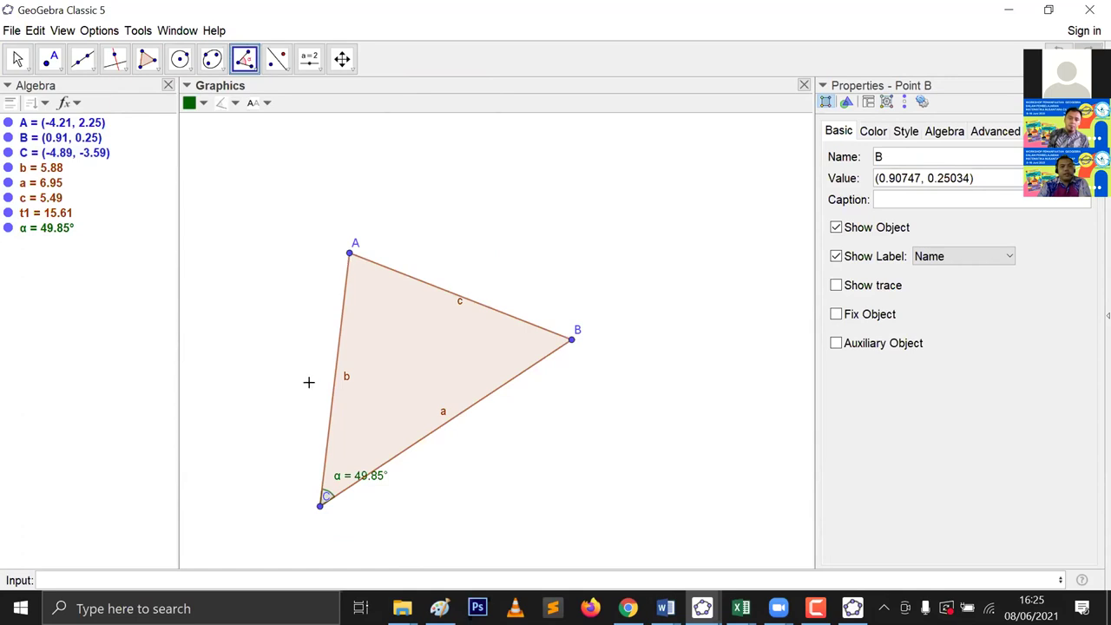
{"action": "left_click", "coordinate": [317, 506]}
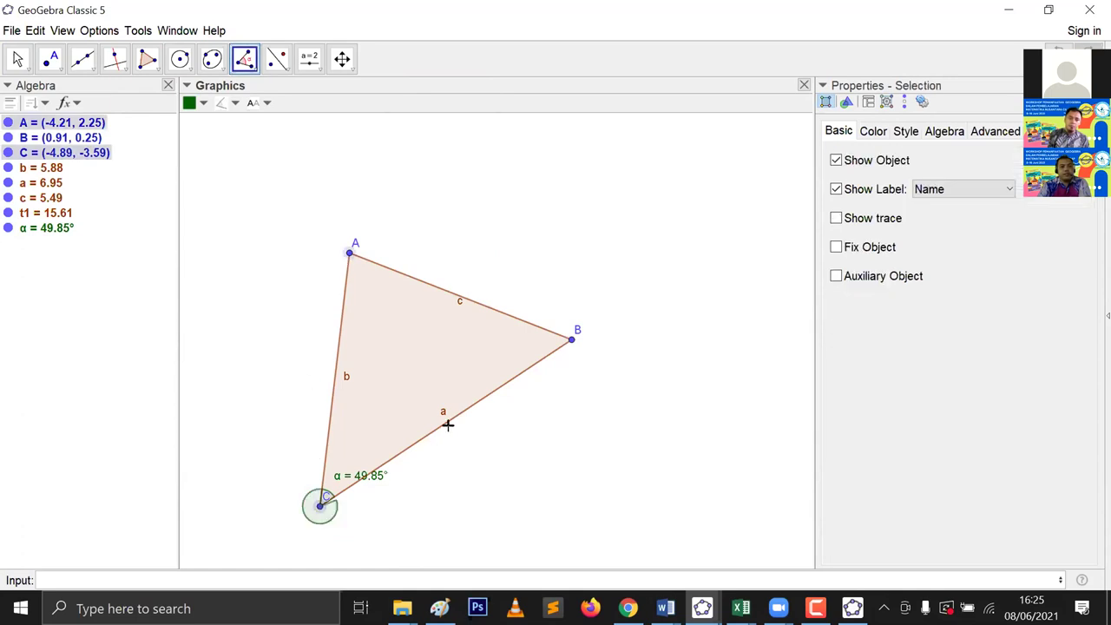
{"action": "left_click", "coordinate": [572, 342]}
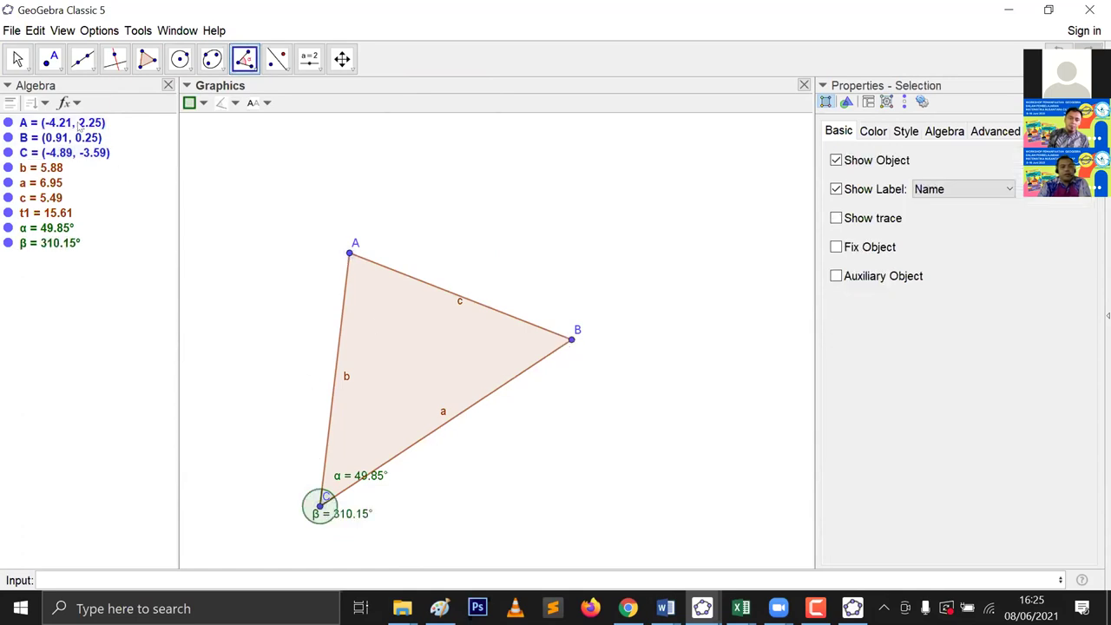
{"action": "key", "text": "Escape"}
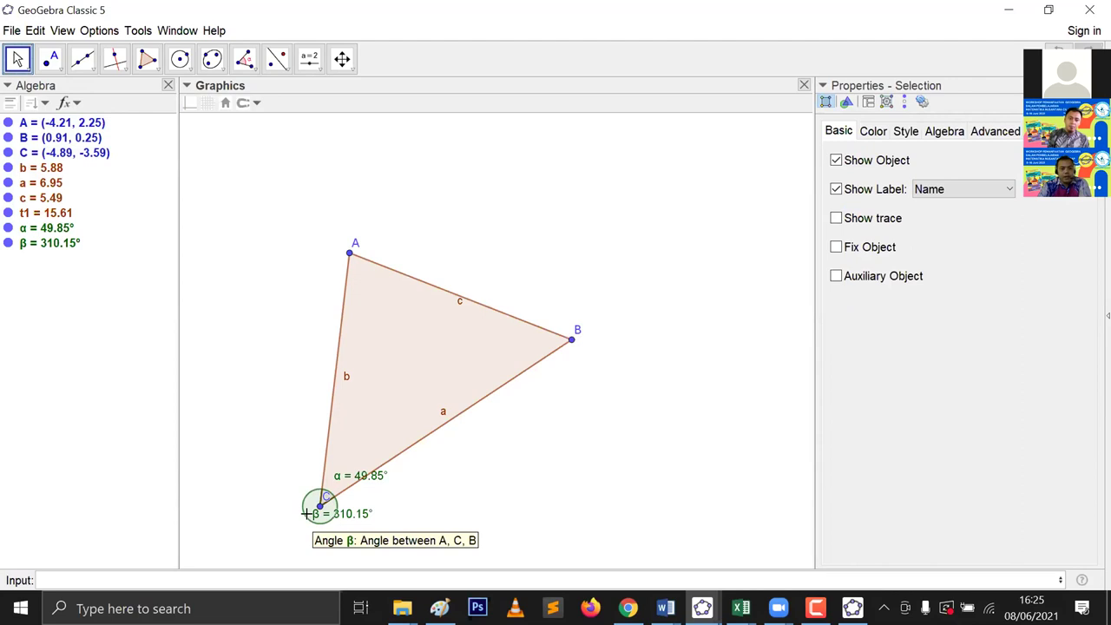
{"action": "right_click", "coordinate": [40, 246]}
{"action": "left_click", "coordinate": [81, 344]}
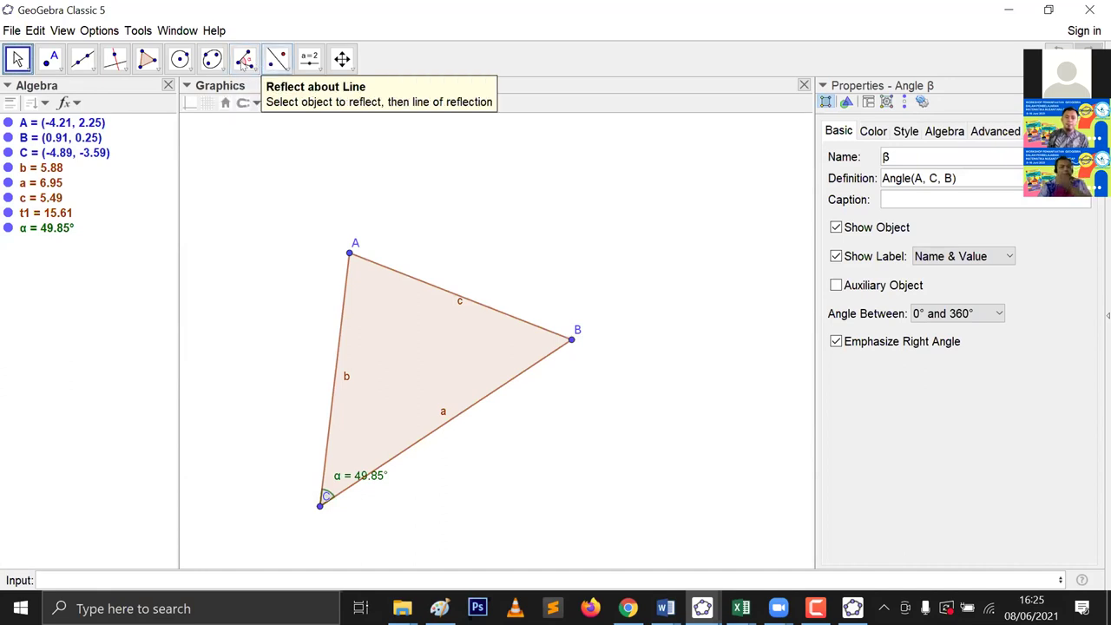
{"action": "left_click", "coordinate": [240, 62]}
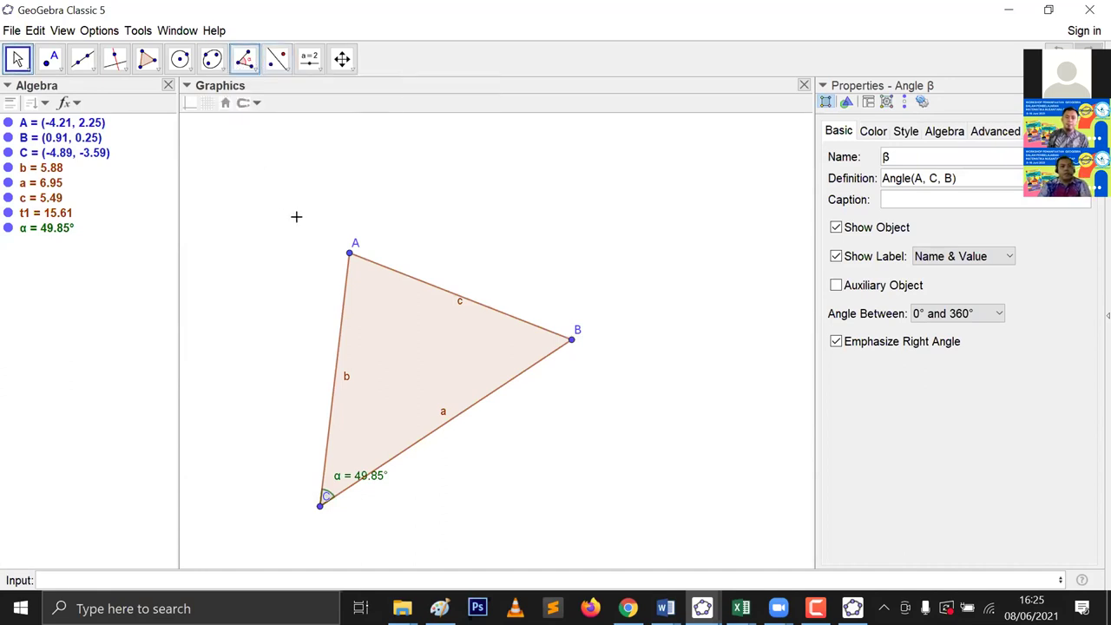
{"action": "left_click", "coordinate": [349, 255]}
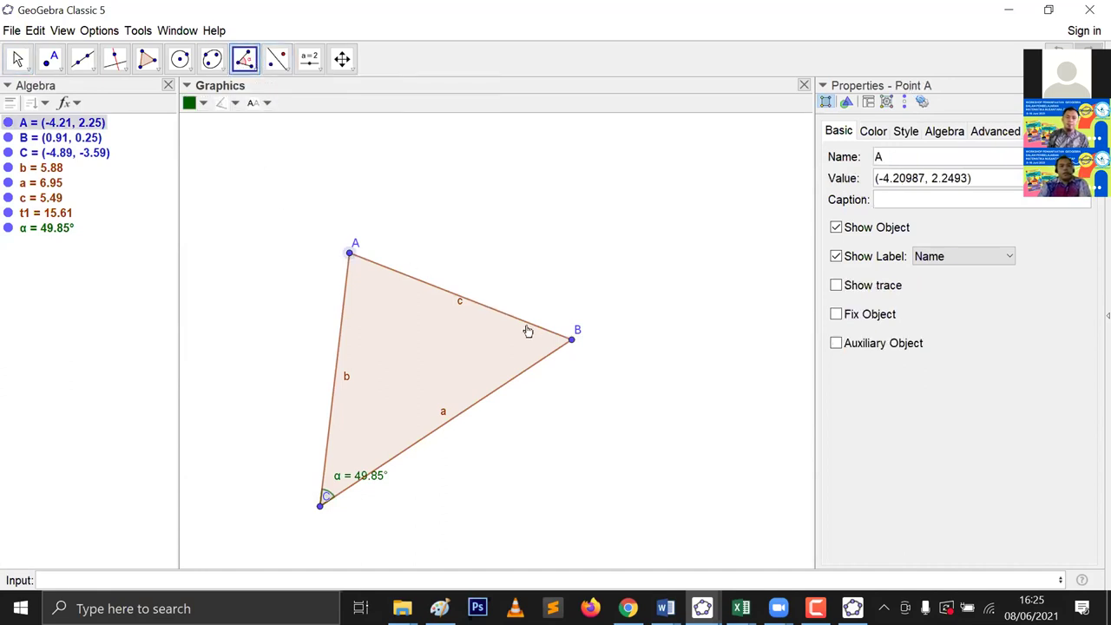
Step: Finish angle β = 54.84° at vertex B by clicking point C
{"action": "left_click", "coordinate": [322, 505]}
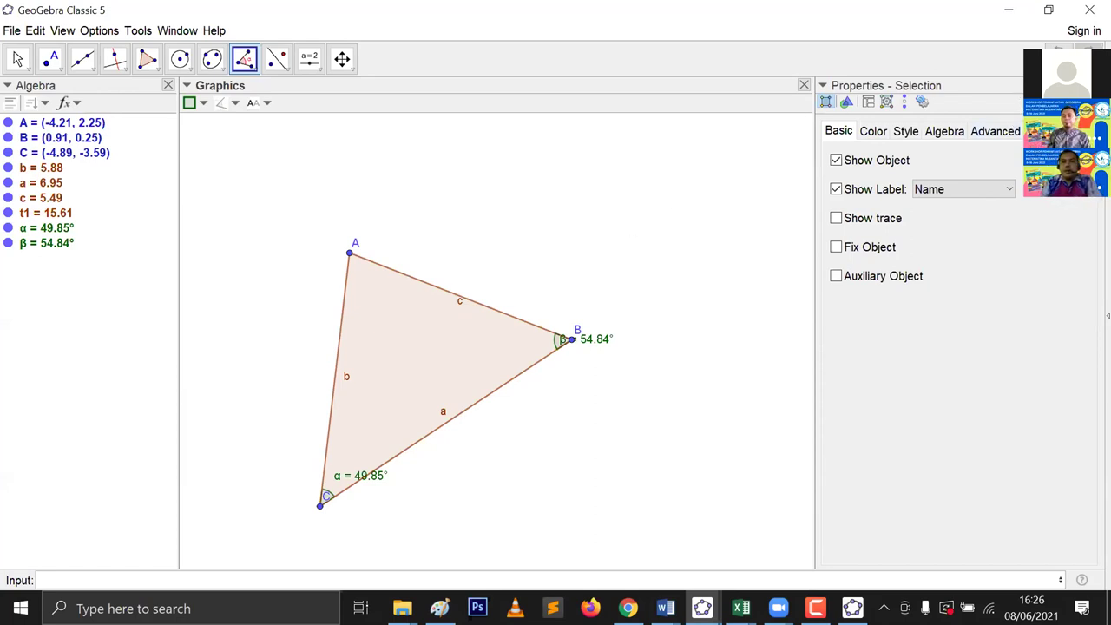
Step: Undock the Properties panel as a floating window
{"action": "left_click", "coordinate": [1085, 85]}
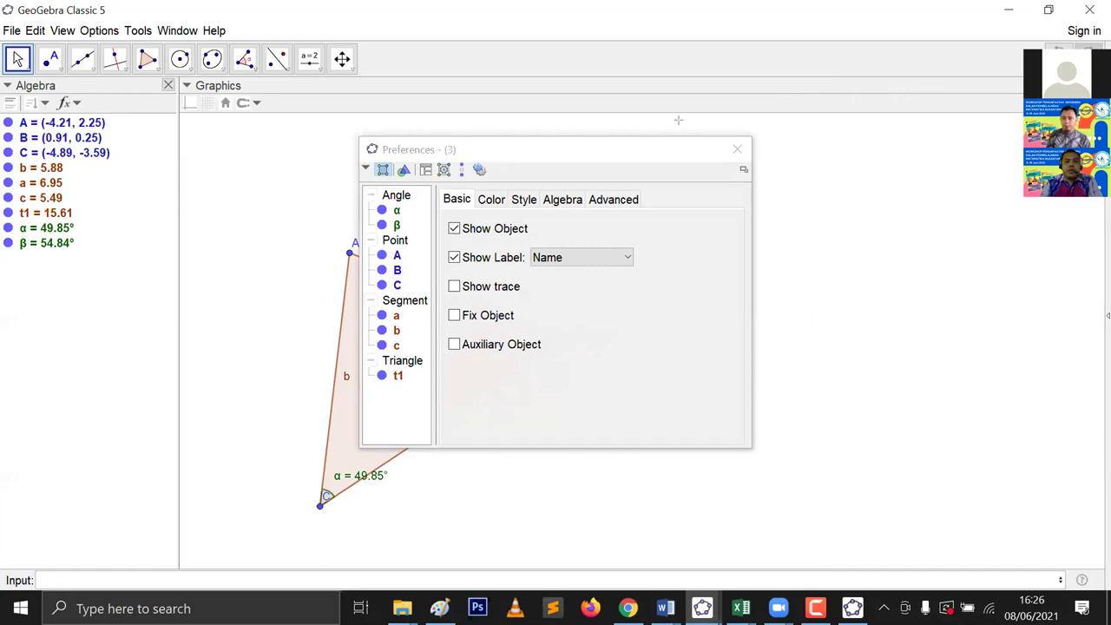
Step: Dock the floating Preferences window back into the main window
{"action": "left_click", "coordinate": [744, 170]}
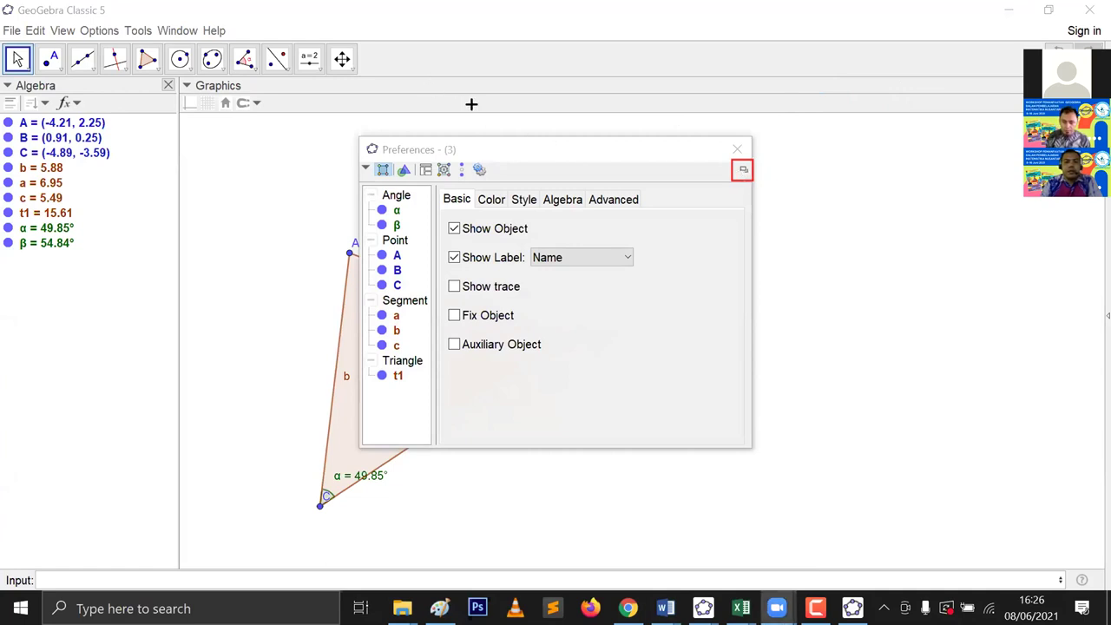
{"action": "left_click", "coordinate": [743, 171]}
{"action": "left_click", "coordinate": [744, 171]}
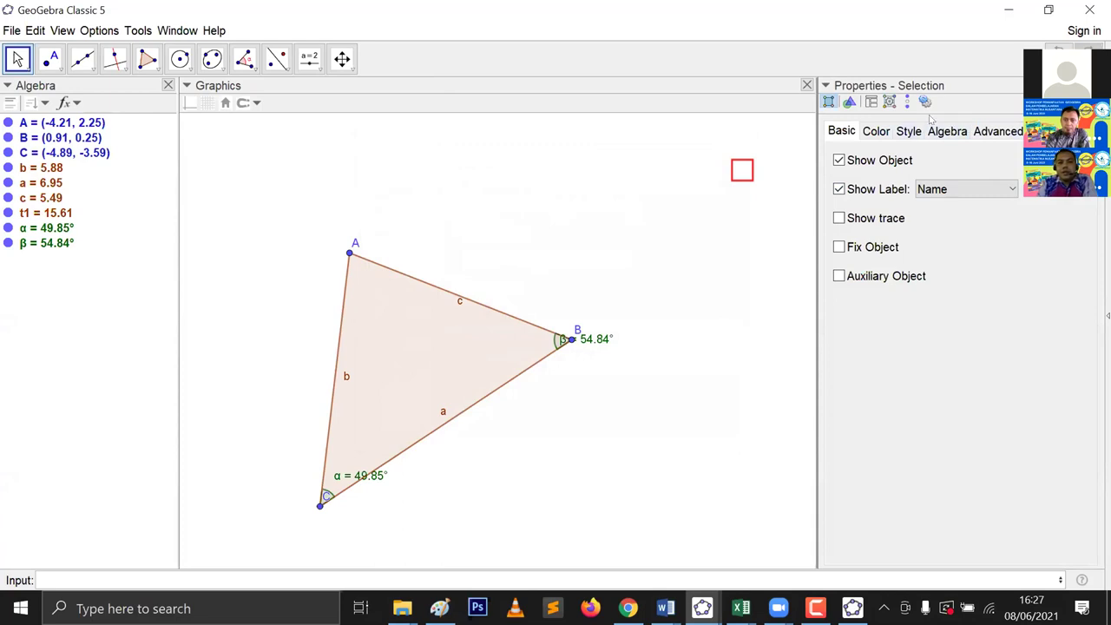
Step: Reposition the Properties panel on the right of the graphics and narrow it
{"action": "left_click_drag", "start_coordinate": [995, 85], "coordinate": [384, 425]}
{"action": "left_click_drag", "start_coordinate": [911, 87], "coordinate": [489, 184]}
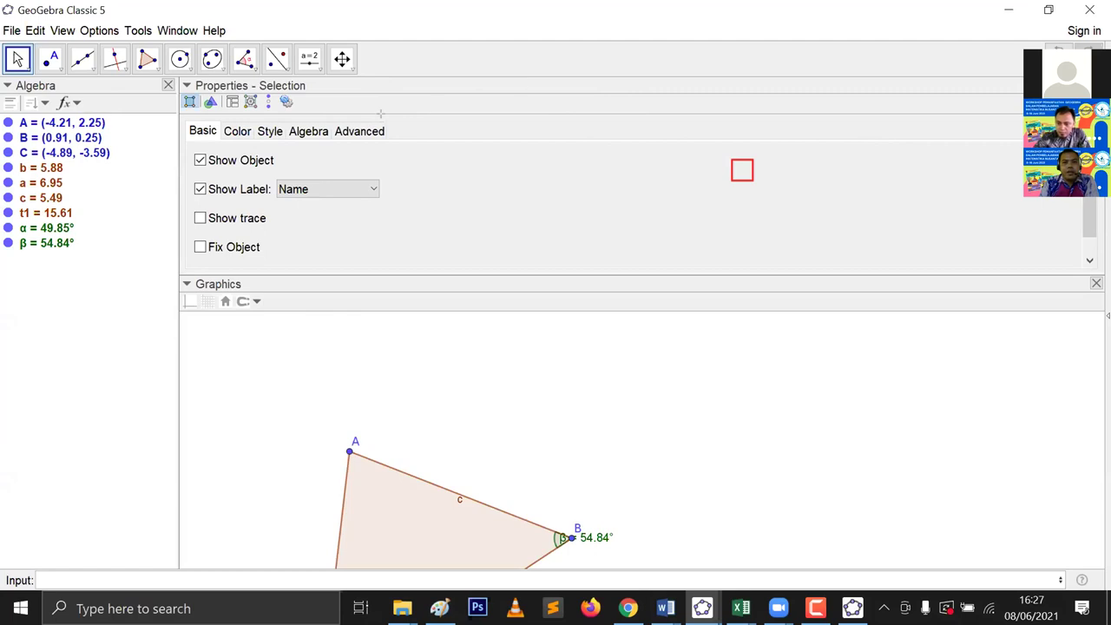
{"action": "mouse_move", "coordinate": [362, 82]}
{"action": "left_mouse_down"}
{"action": "mouse_move", "coordinate": [501, 104]}
{"action": "mouse_move", "coordinate": [540, 99]}
{"action": "mouse_move", "coordinate": [544, 88]}
{"action": "left_mouse_up"}
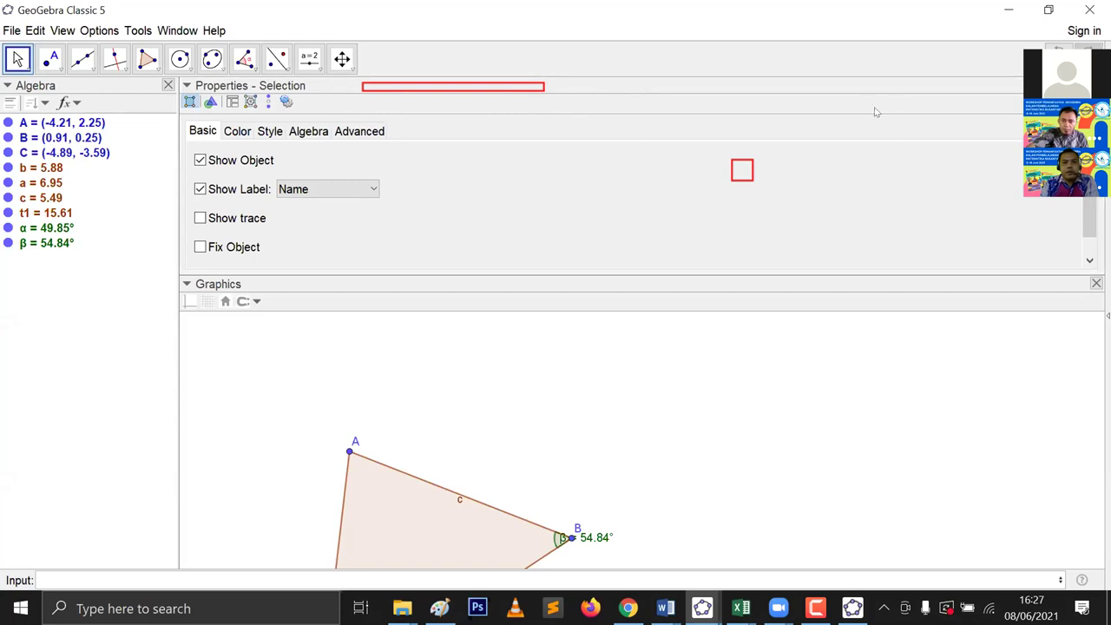
{"action": "left_click_drag", "start_coordinate": [1019, 101], "coordinate": [1057, 237]}
{"action": "left_click_drag", "start_coordinate": [730, 261], "coordinate": [875, 295]}
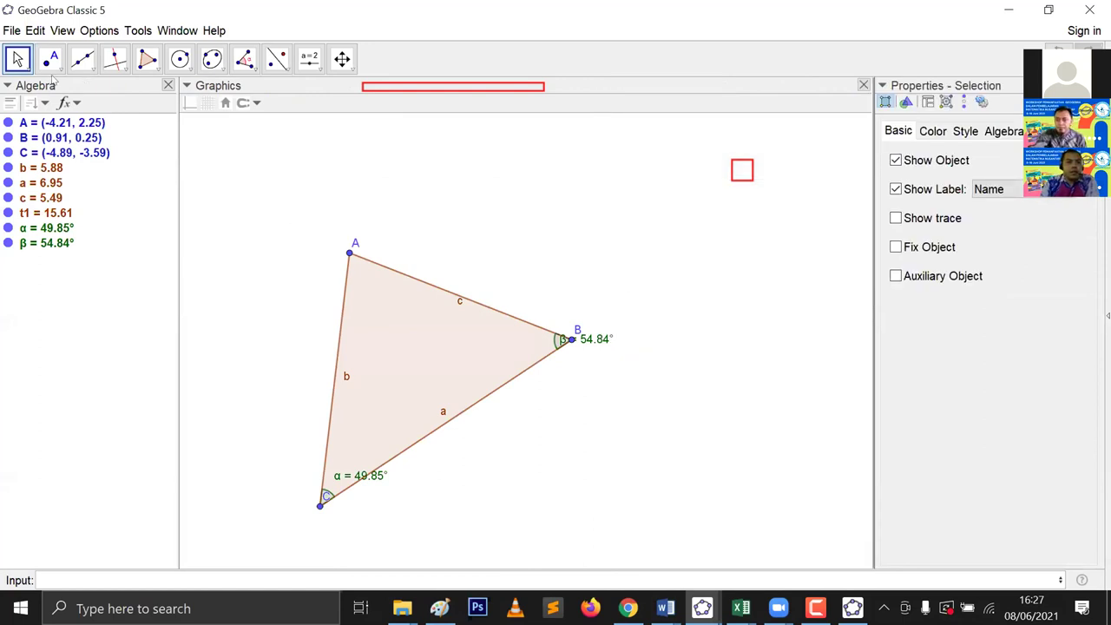
Step: Move the Algebra view right and back left, narrow it, then float the Properties panel
{"action": "left_click_drag", "start_coordinate": [57, 84], "coordinate": [770, 416]}
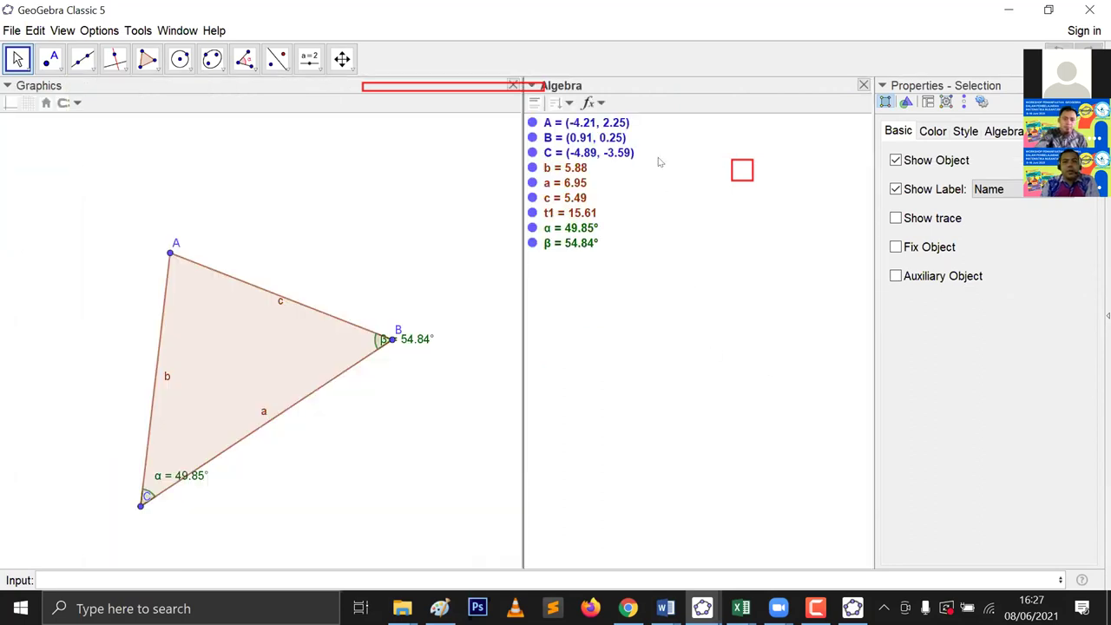
{"action": "left_click", "coordinate": [814, 91]}
{"action": "left_click_drag", "start_coordinate": [814, 91], "coordinate": [145, 287]}
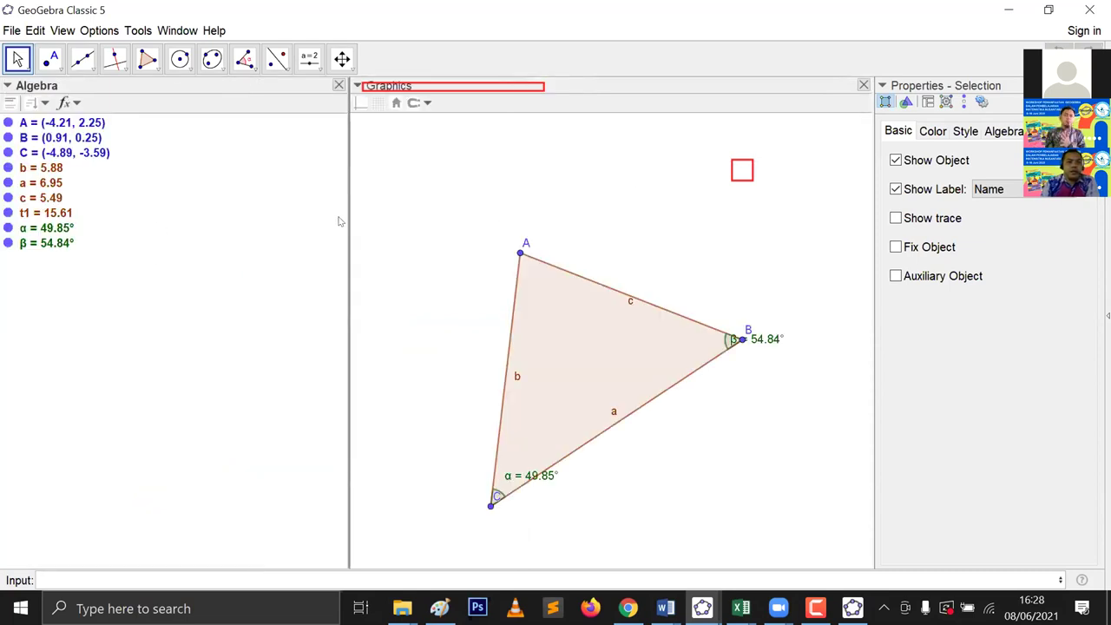
{"action": "left_click_drag", "start_coordinate": [342, 218], "coordinate": [169, 228]}
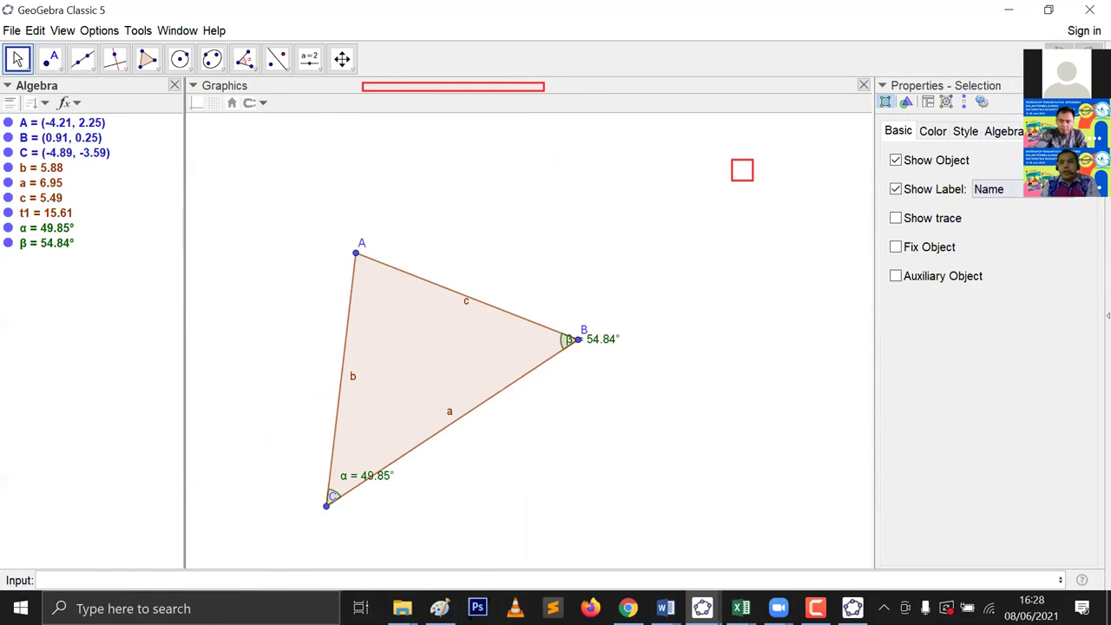
{"action": "left_click", "coordinate": [1095, 102]}
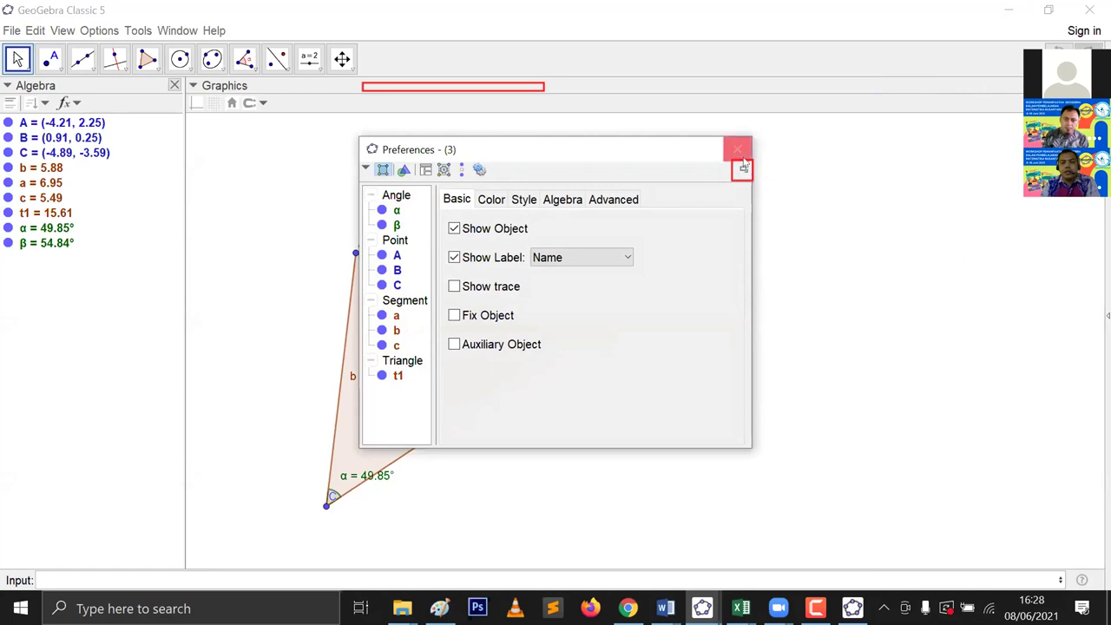
Step: Dock the floating Preferences window to the right of the graphics
{"action": "left_click", "coordinate": [743, 171]}
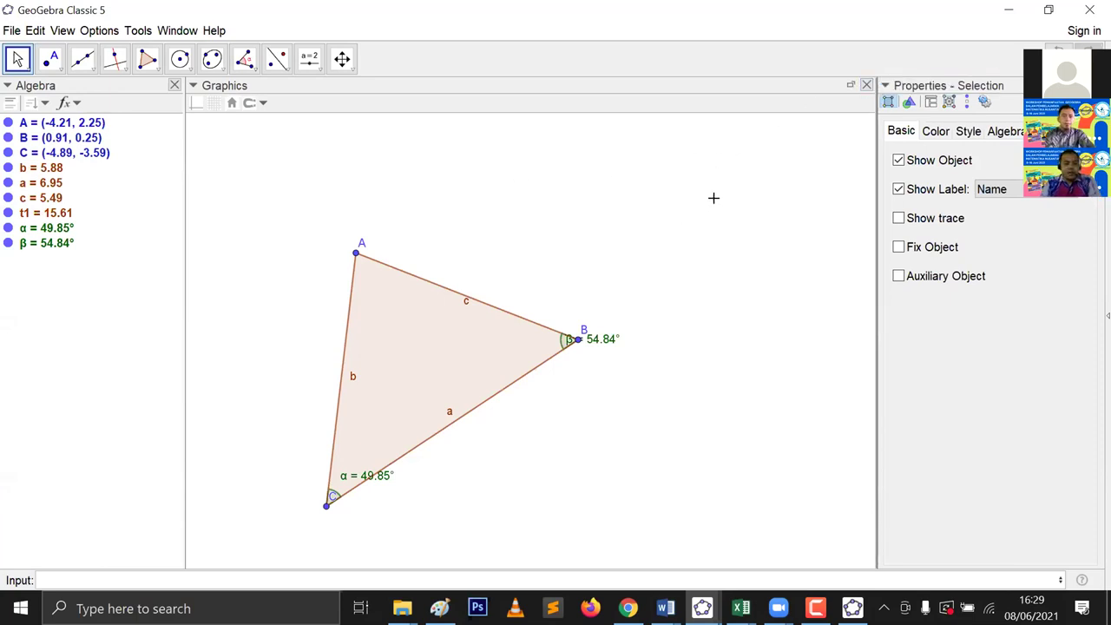
Step: Delete the triangle and draw segment f = 7.21 between new points A and B
{"action": "key", "text": "ctrl+a"}
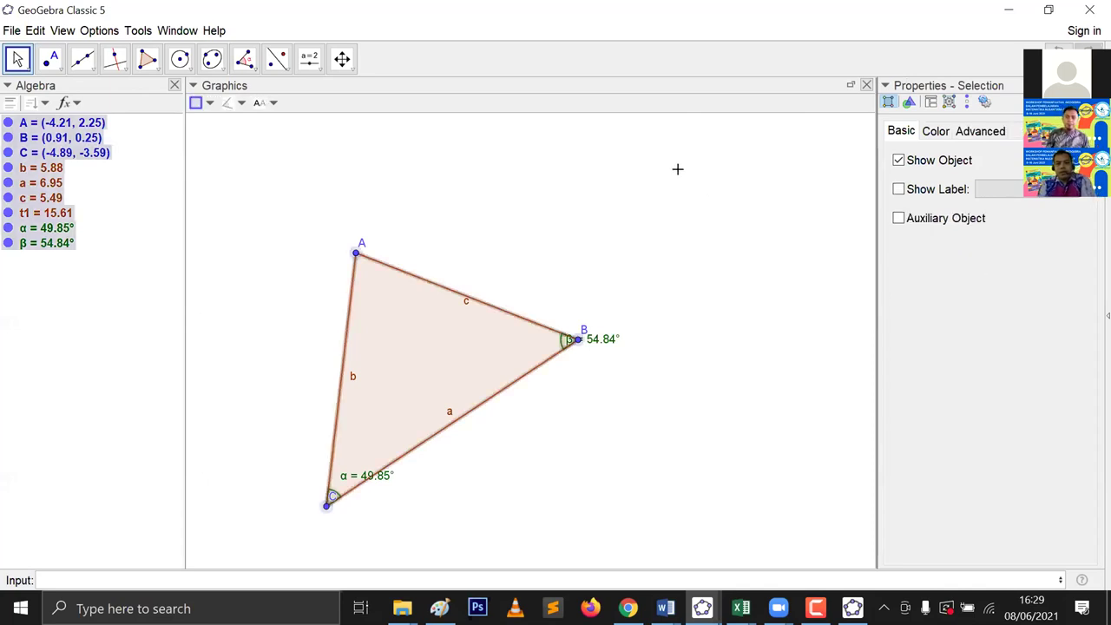
{"action": "key", "text": "Delete"}
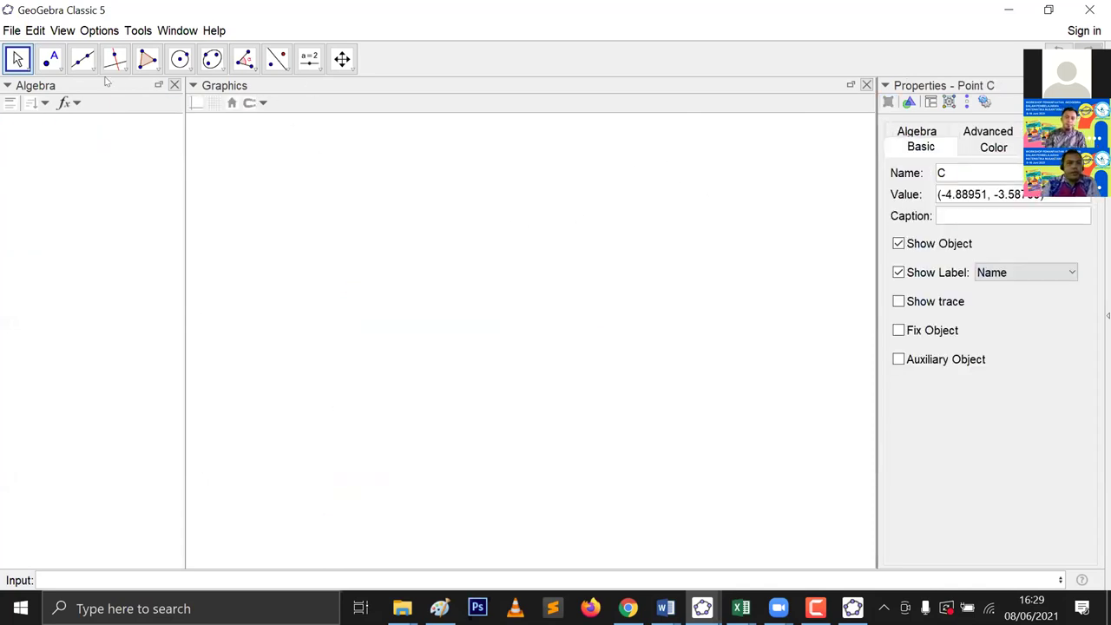
{"action": "left_click", "coordinate": [83, 61]}
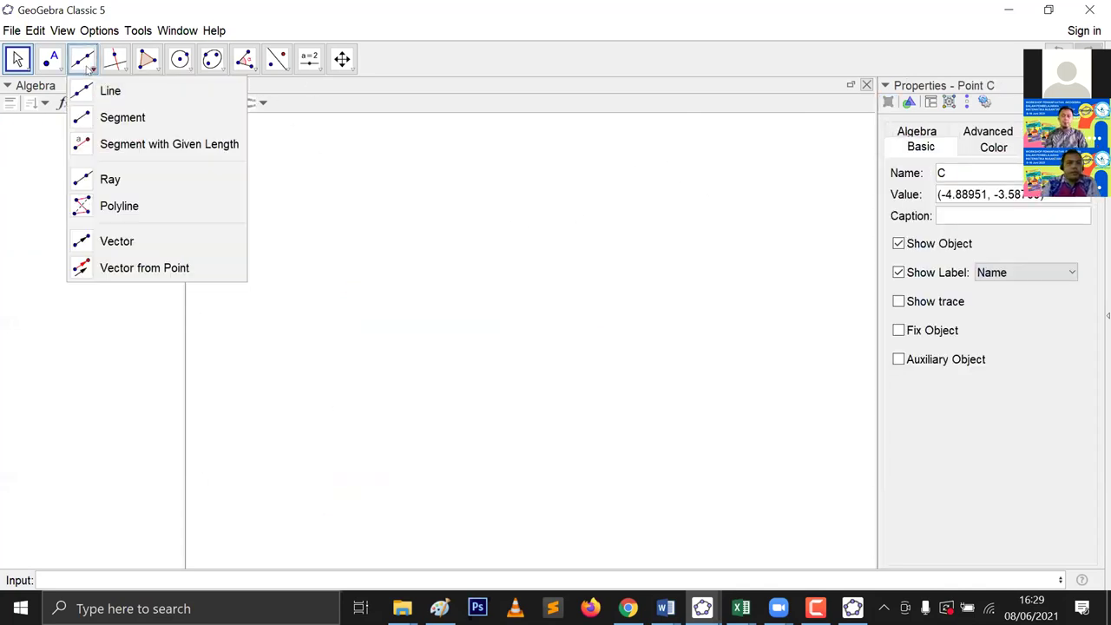
{"action": "left_click", "coordinate": [104, 118]}
{"action": "left_click", "coordinate": [361, 387]}
{"action": "left_click", "coordinate": [674, 381]}
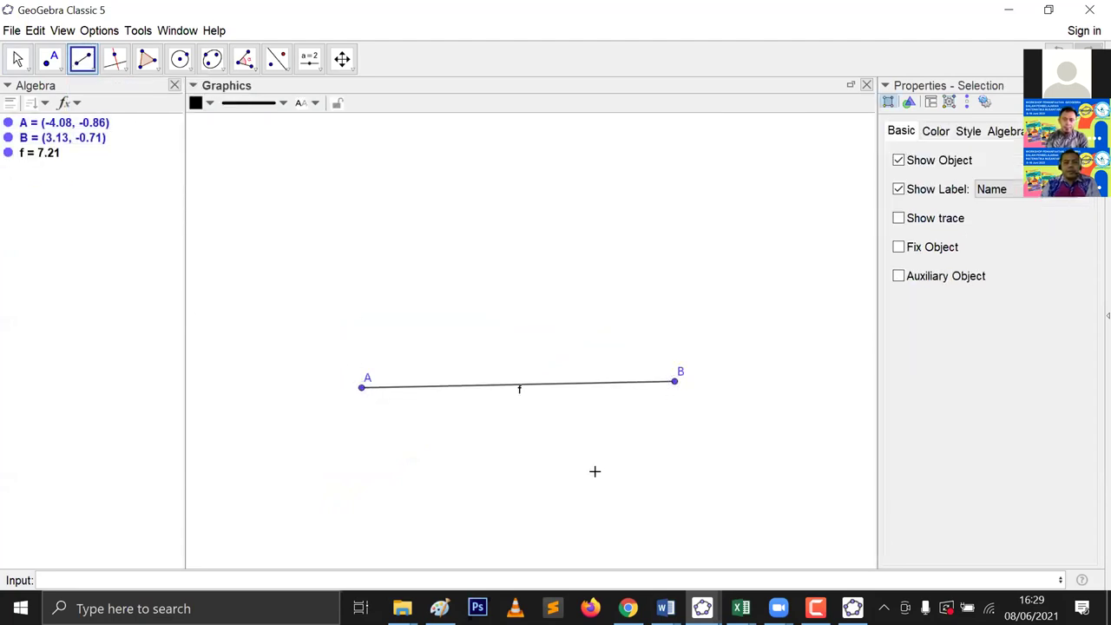
Step: Draw a trial vertical segment, undo it, and delete leftover point C
{"action": "left_click_drag", "start_coordinate": [224, 195], "coordinate": [223, 422]}
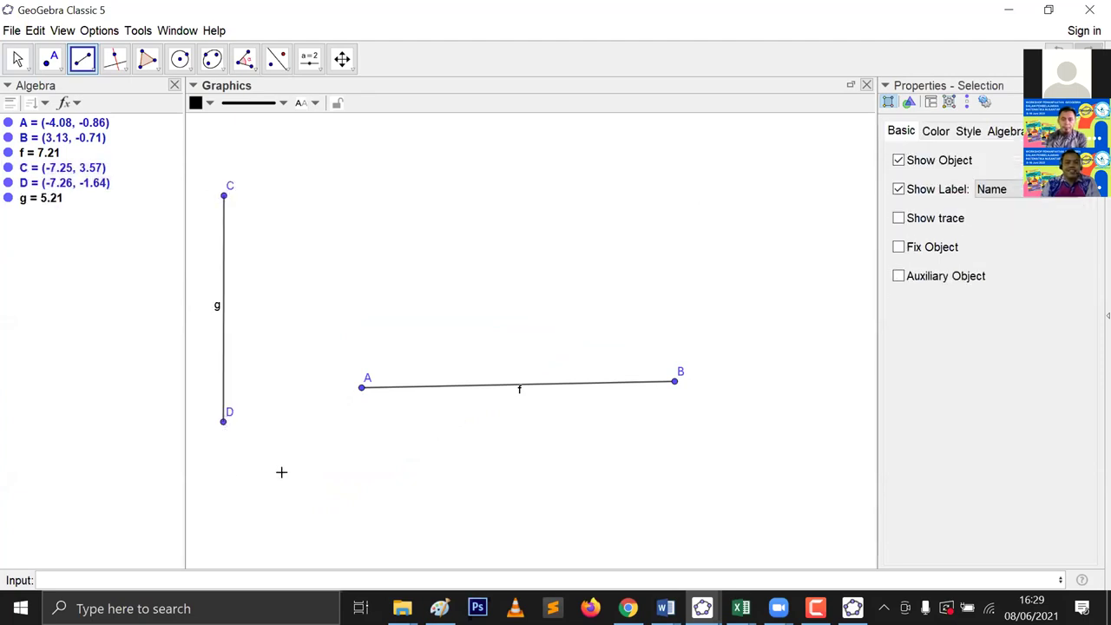
{"action": "key", "text": "ctrl+z"}
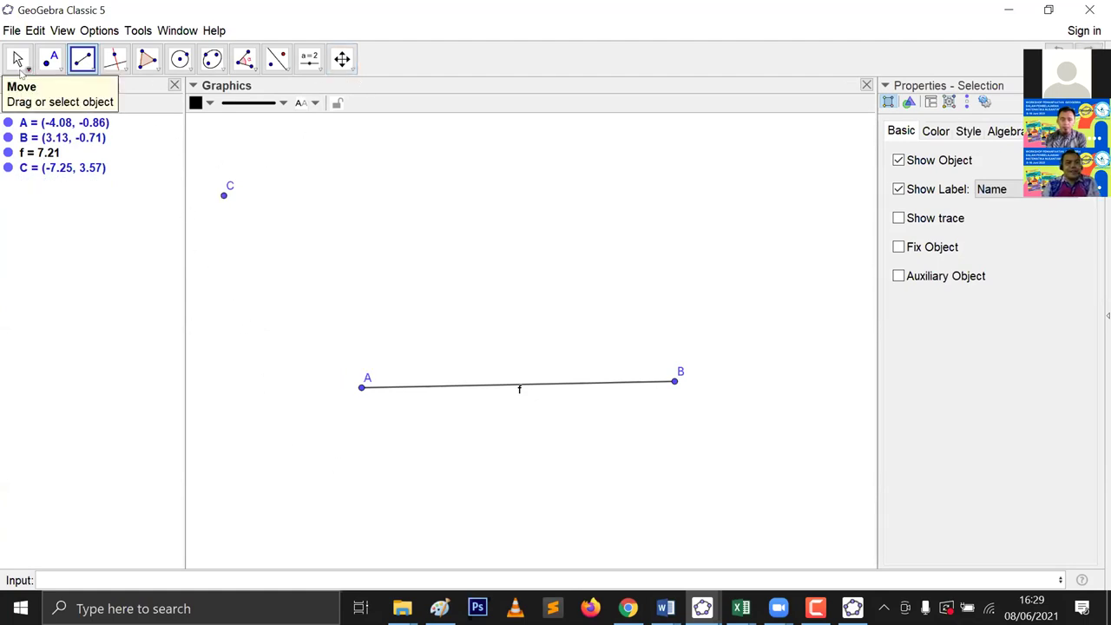
{"action": "left_click", "coordinate": [18, 59]}
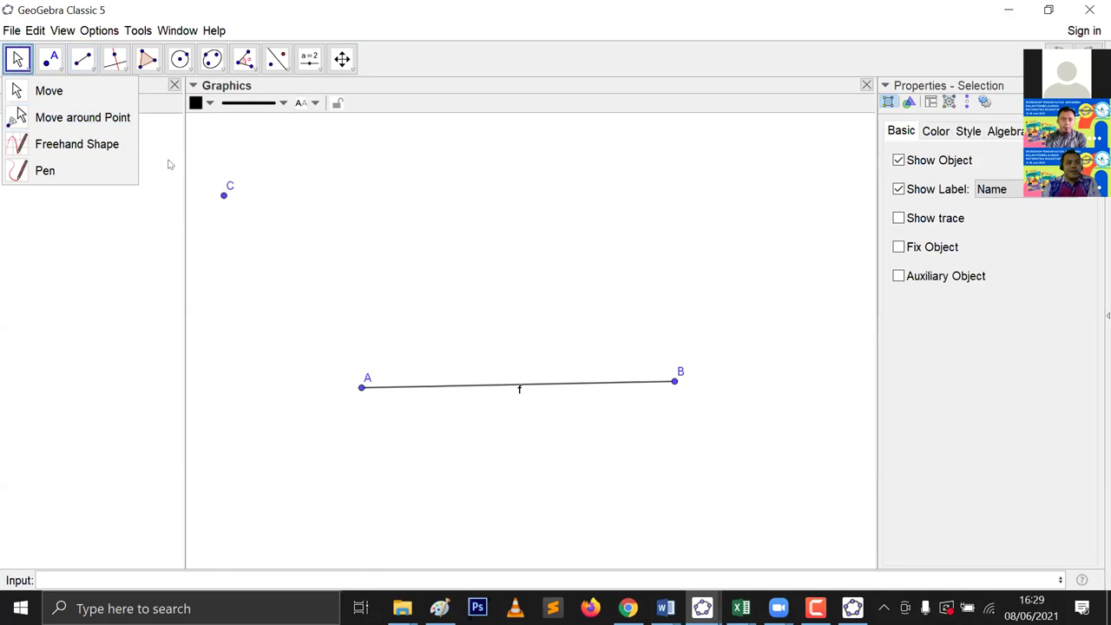
{"action": "right_click", "coordinate": [223, 196]}
{"action": "left_click", "coordinate": [285, 320]}
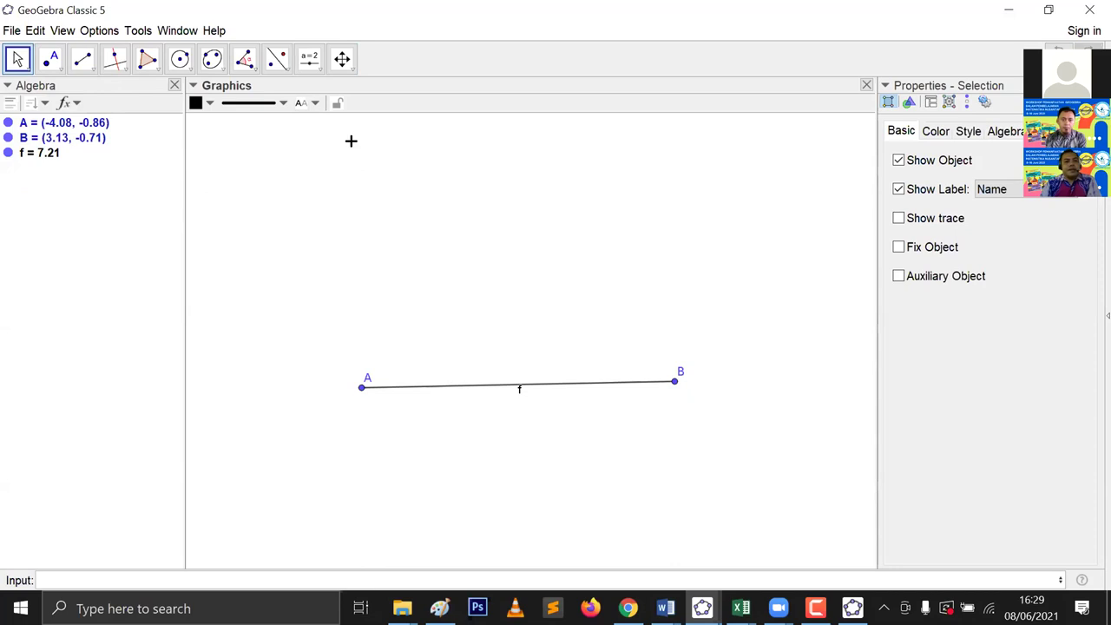
Step: Measure the distance from B to A, then undo the measurement
{"action": "left_click", "coordinate": [252, 66]}
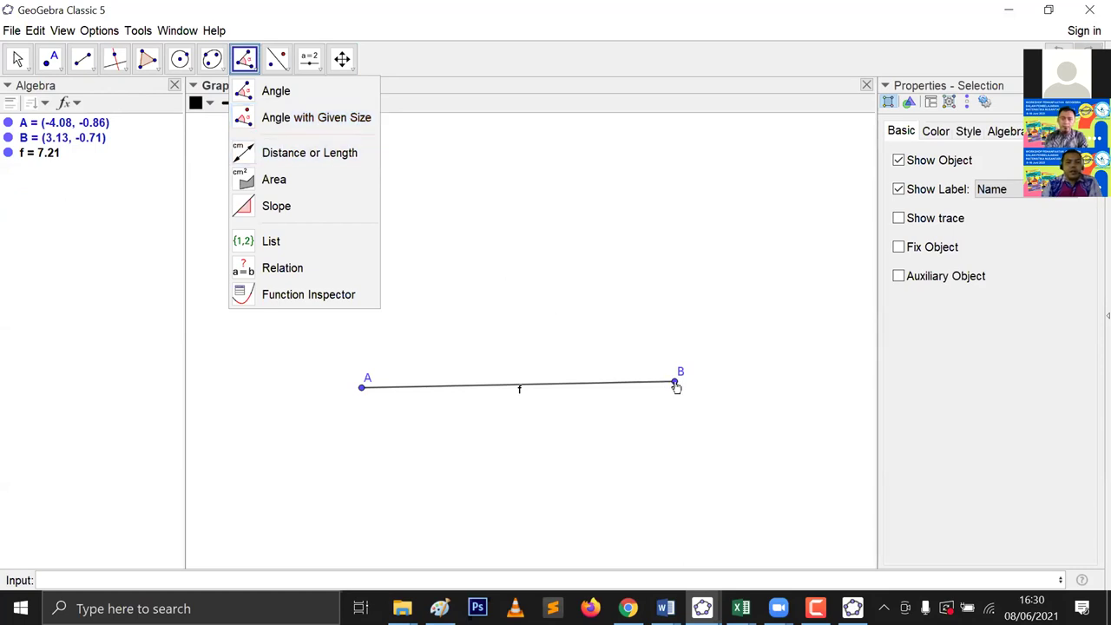
{"action": "left_click", "coordinate": [673, 386]}
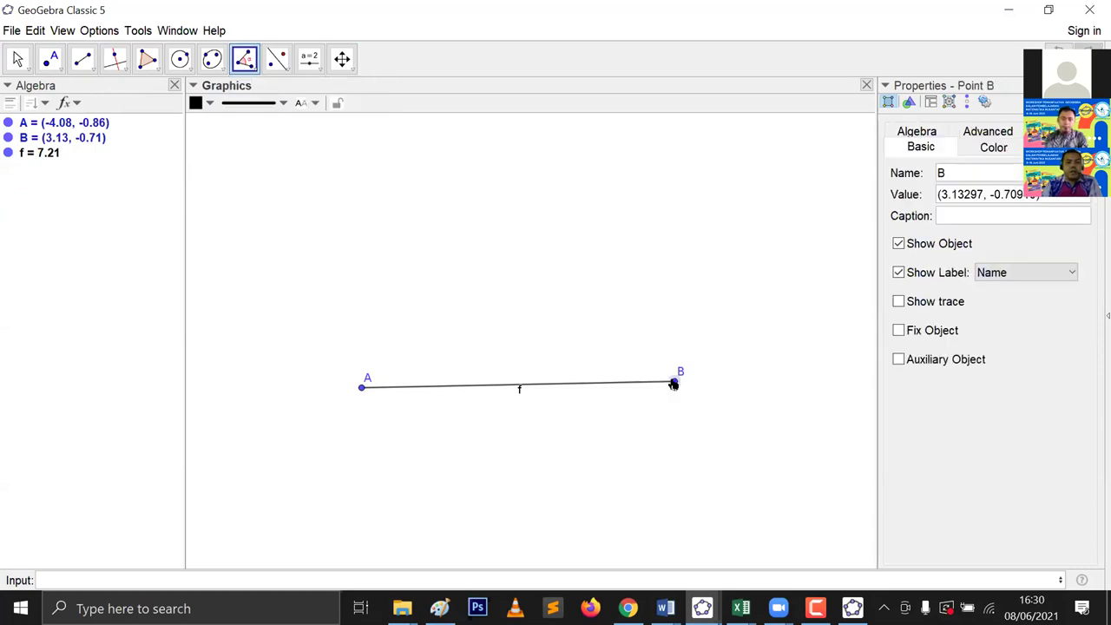
{"action": "left_click", "coordinate": [358, 389]}
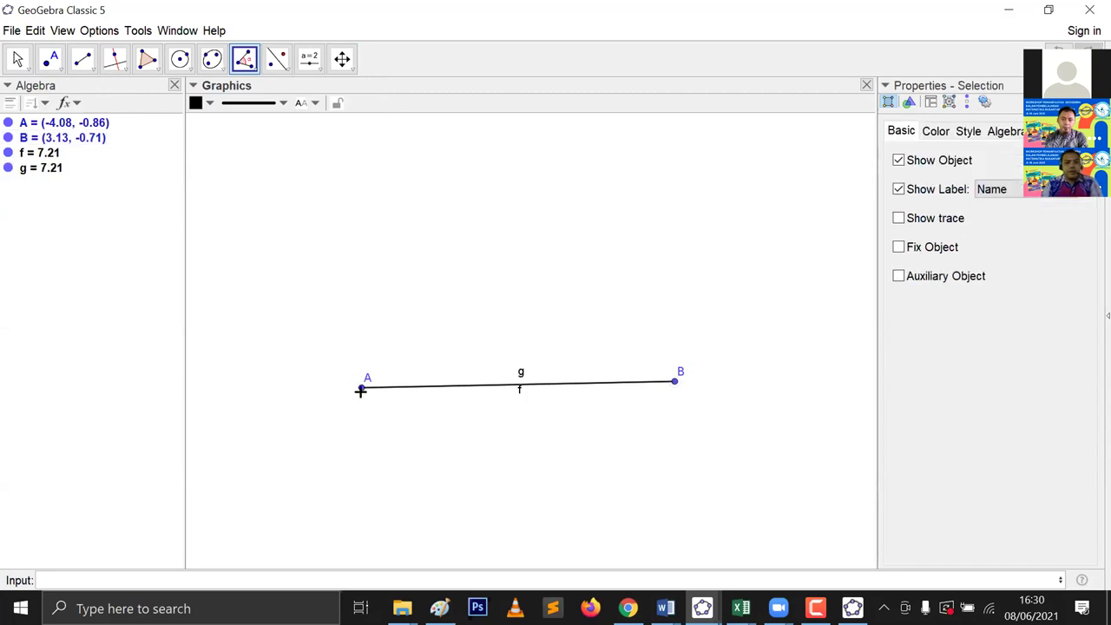
{"action": "key", "text": "ctrl+z"}
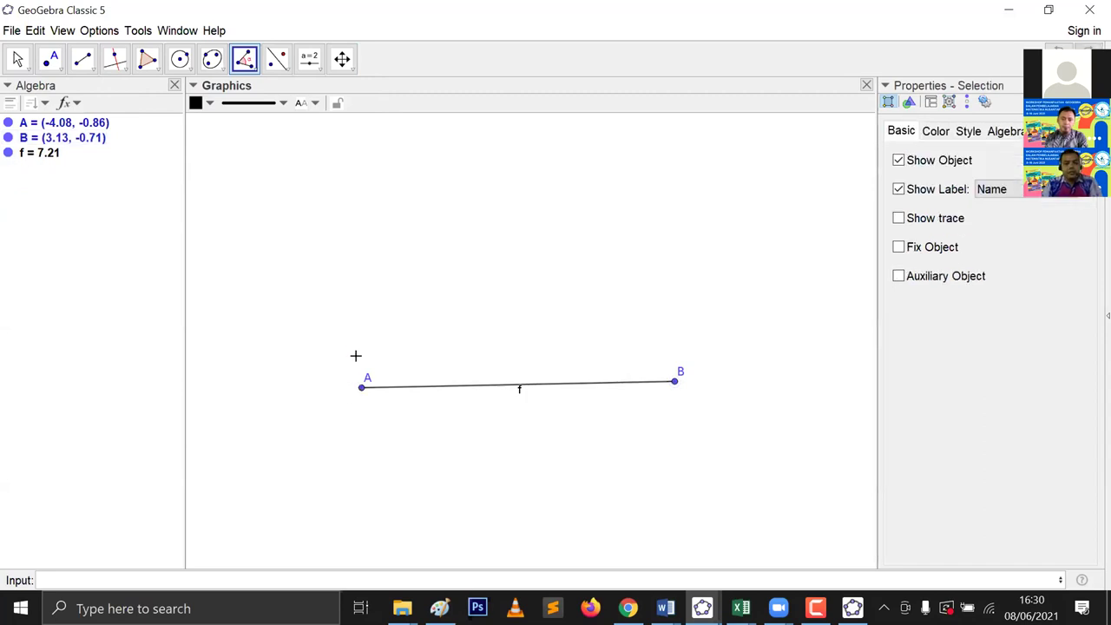
Step: With Angle with Given Size, click B then A to bring up the 45° angle dialog
{"action": "left_click", "coordinate": [244, 57]}
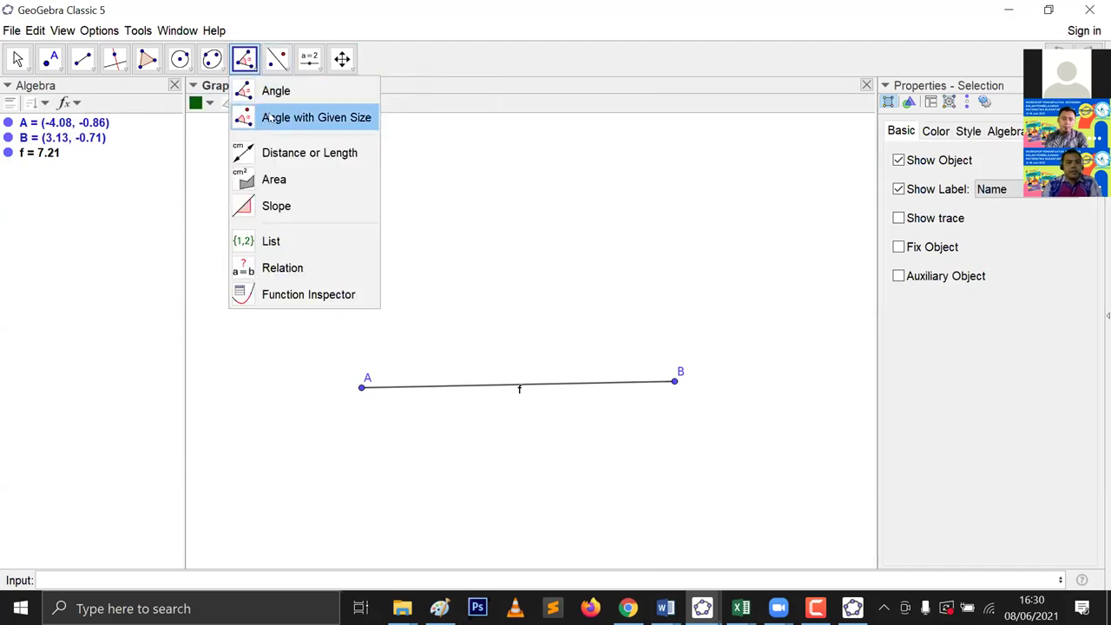
{"action": "left_click", "coordinate": [291, 117]}
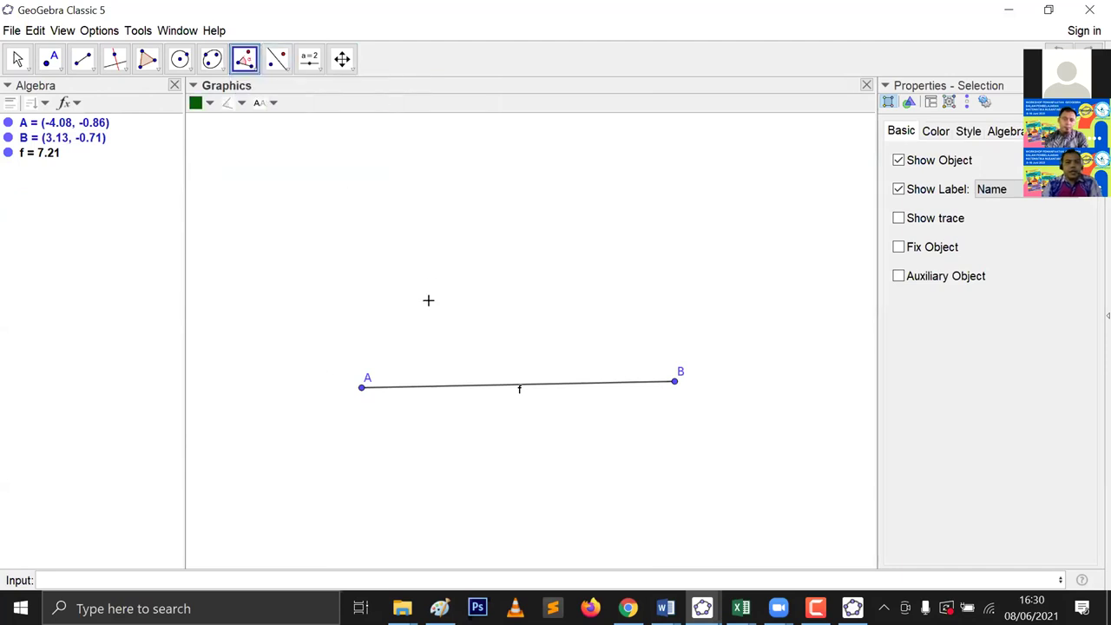
{"action": "left_click", "coordinate": [360, 388]}
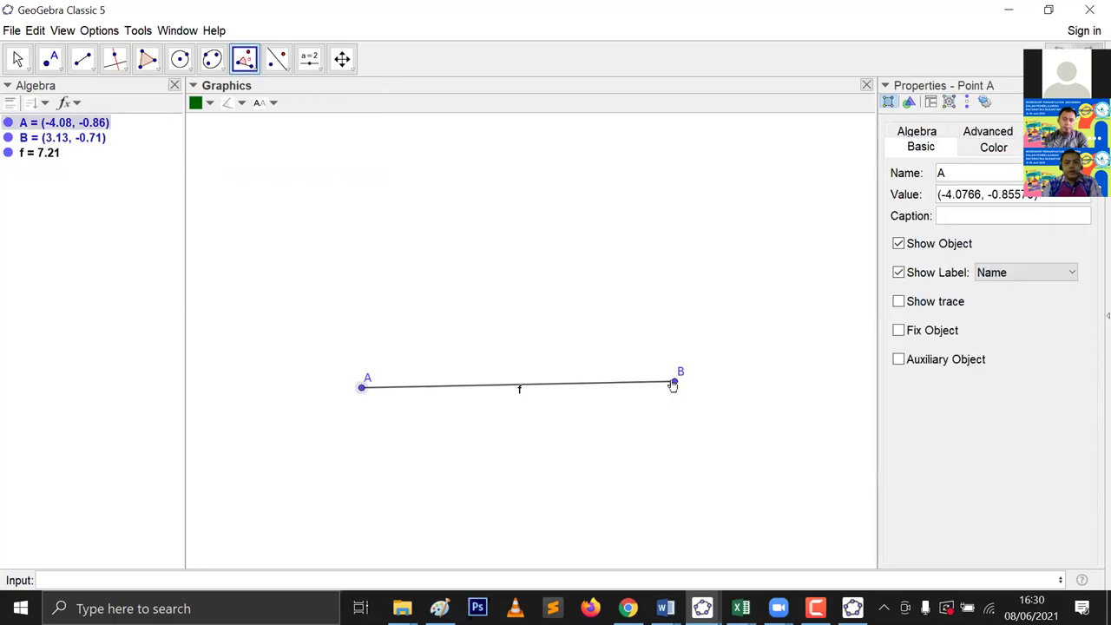
{"action": "left_click", "coordinate": [673, 383]}
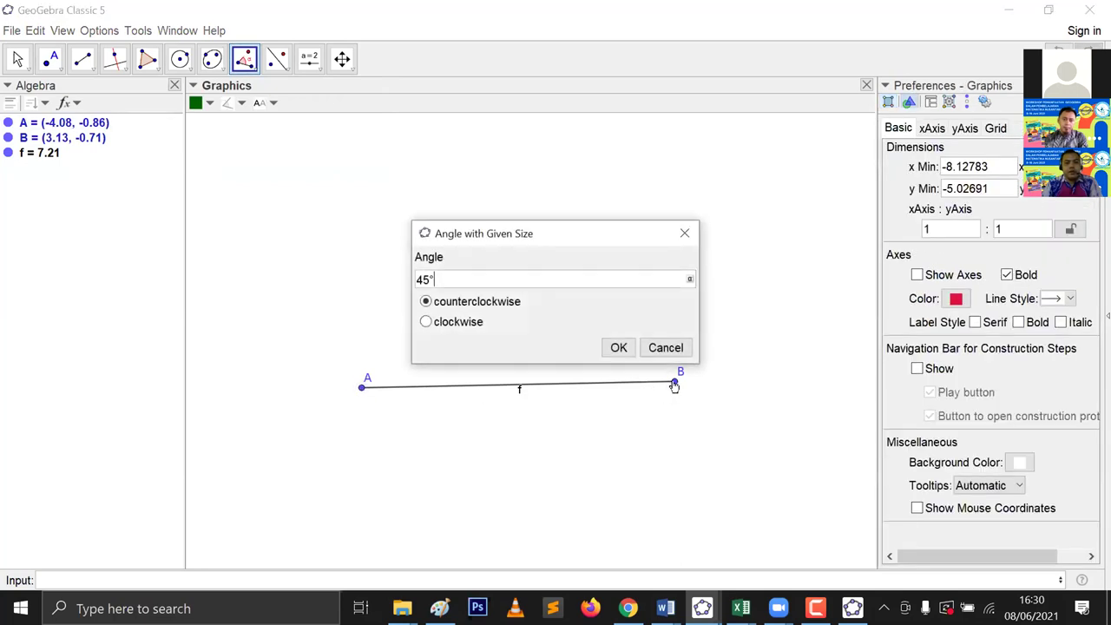
{"action": "left_click", "coordinate": [686, 235]}
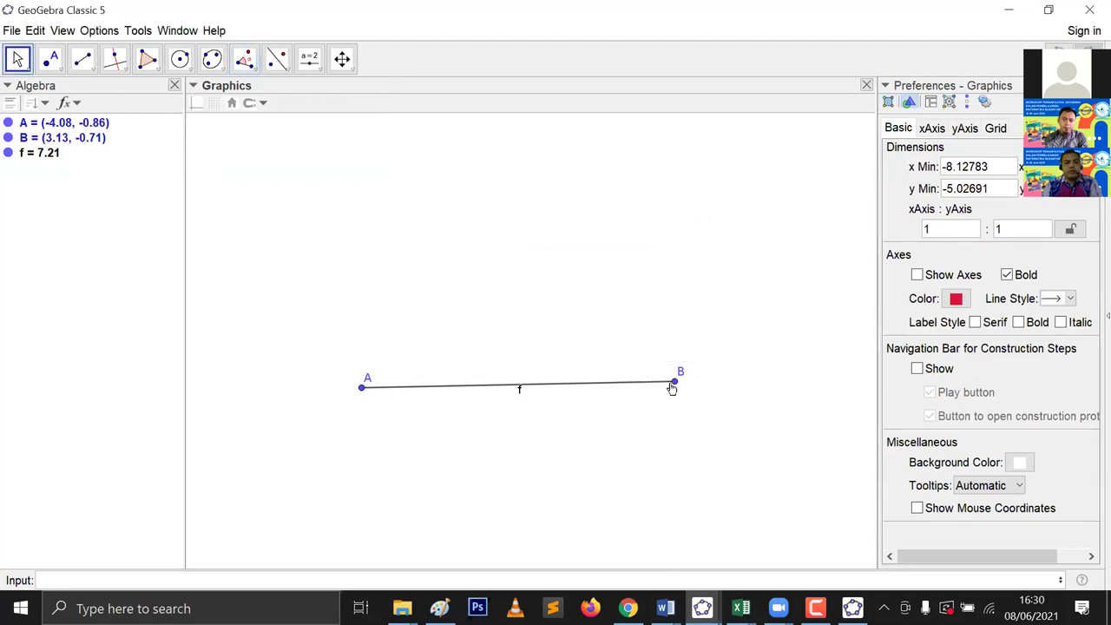
{"action": "left_click", "coordinate": [673, 382]}
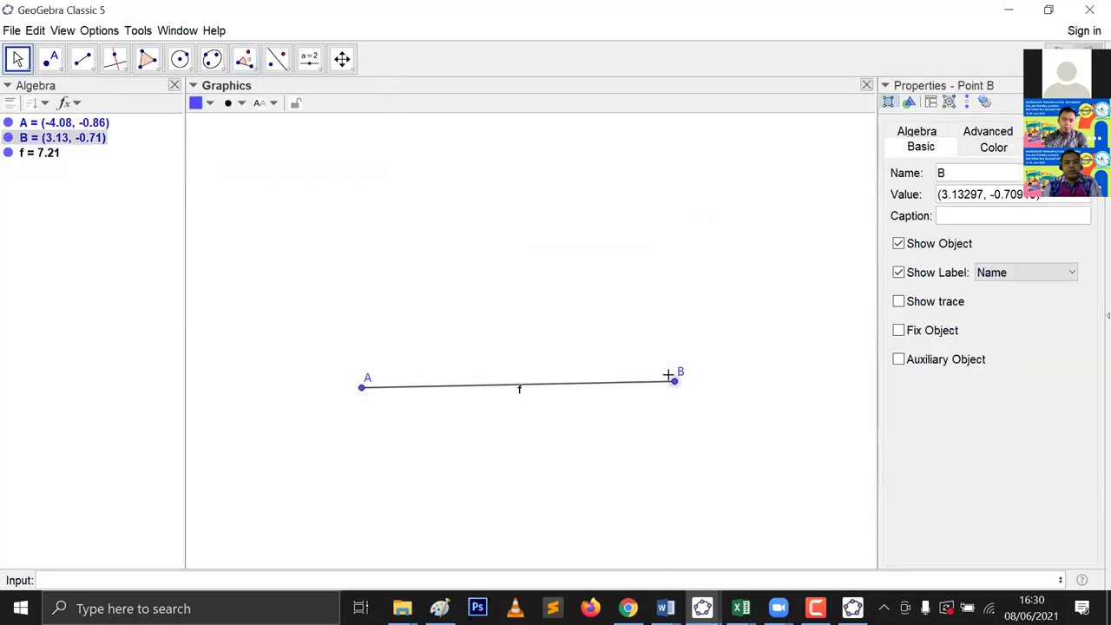
{"action": "left_click", "coordinate": [361, 387]}
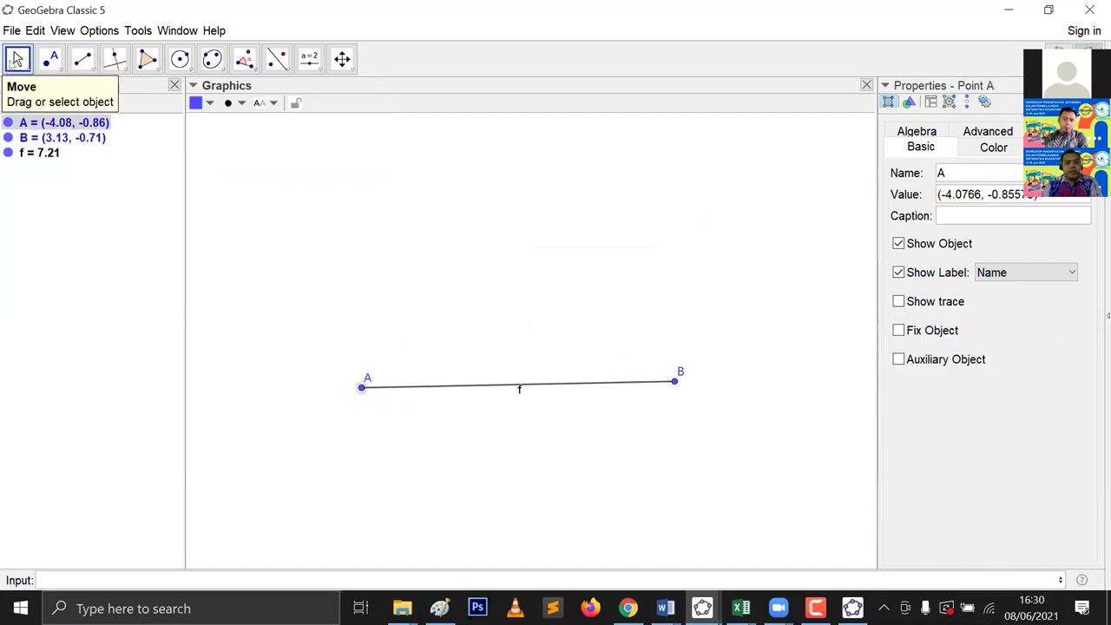
{"action": "left_click", "coordinate": [245, 58]}
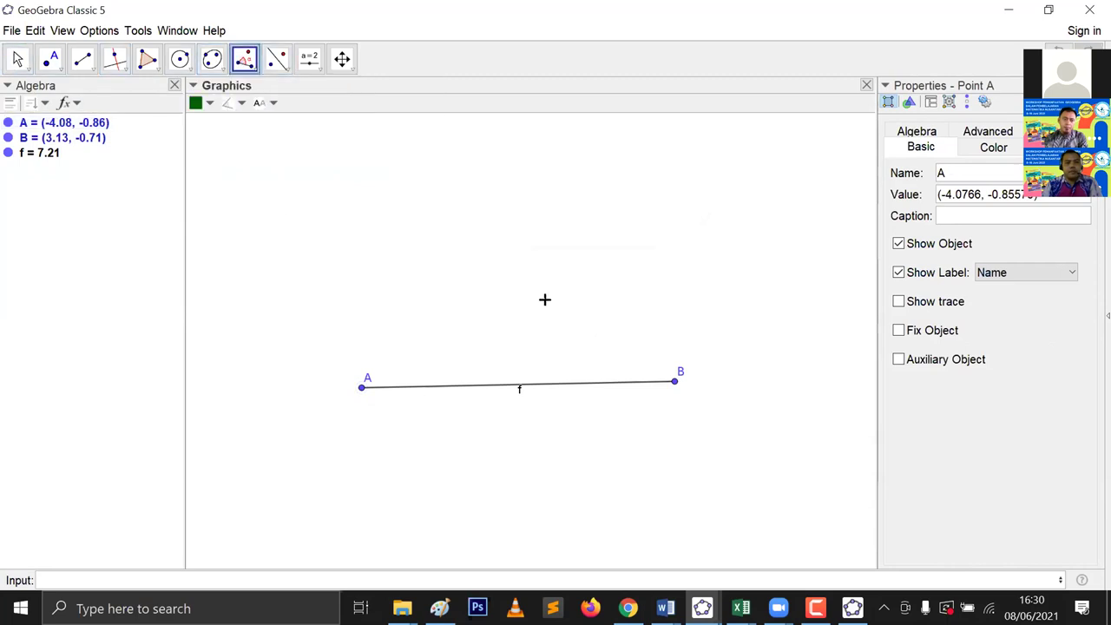
{"action": "left_click", "coordinate": [667, 386]}
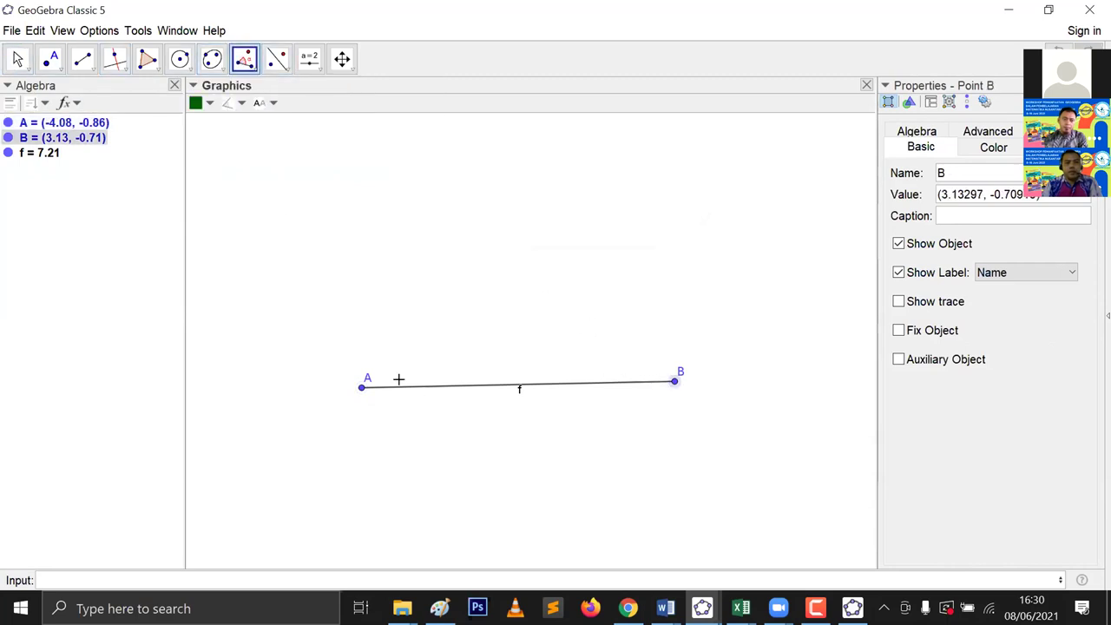
{"action": "left_click", "coordinate": [360, 388]}
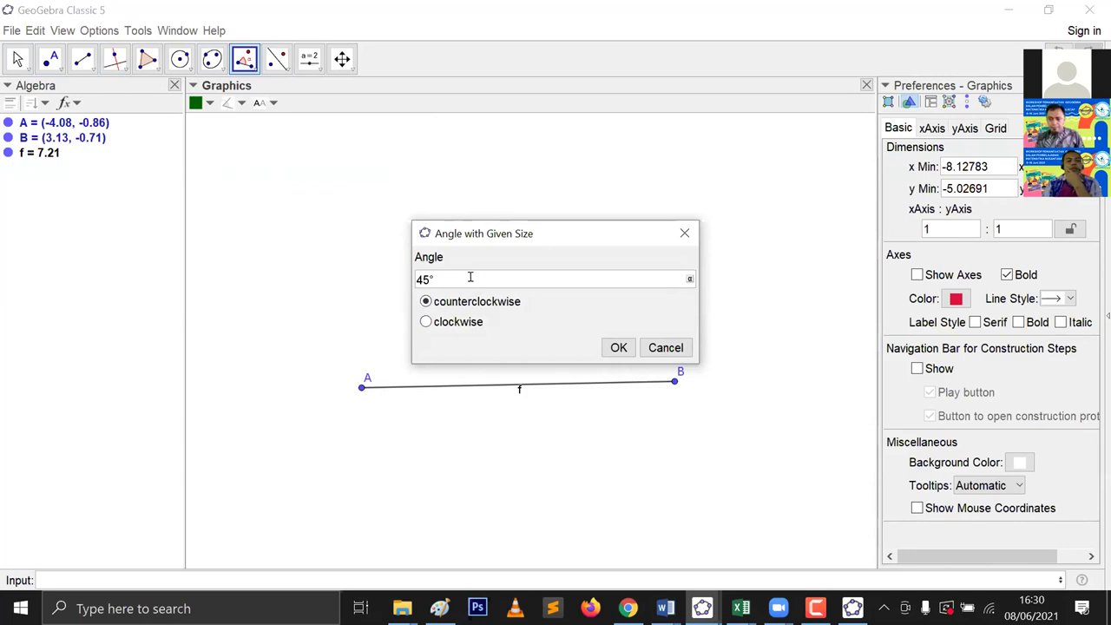
Step: Create a 60° counterclockwise angle α at A, producing rotated point B'
{"action": "left_click_drag", "start_coordinate": [436, 278], "coordinate": [362, 267]}
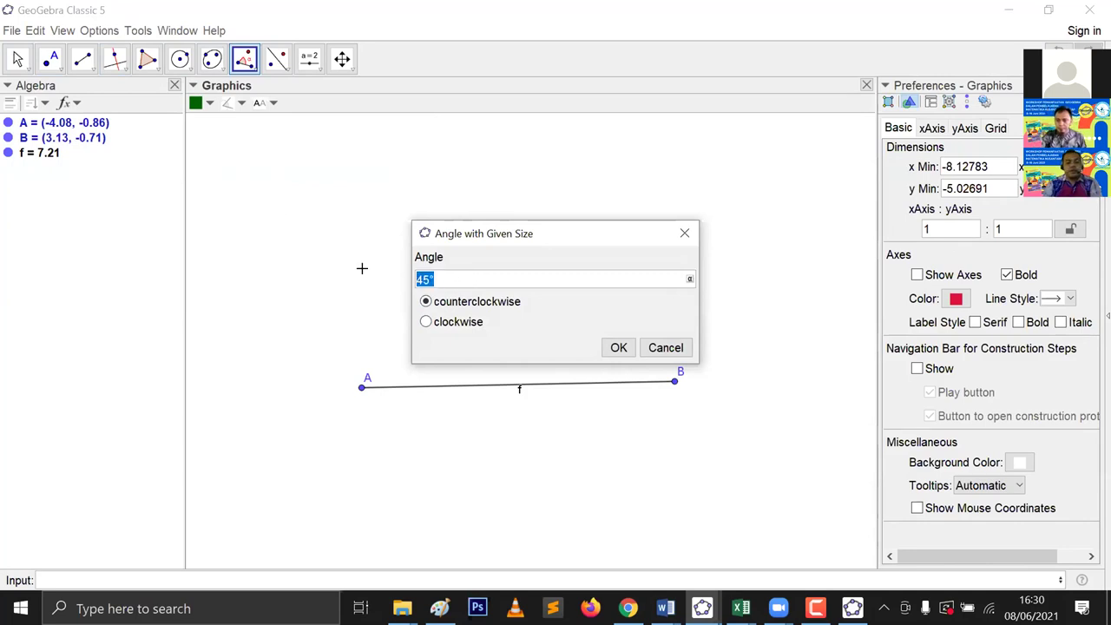
{"action": "type", "text": "60"}
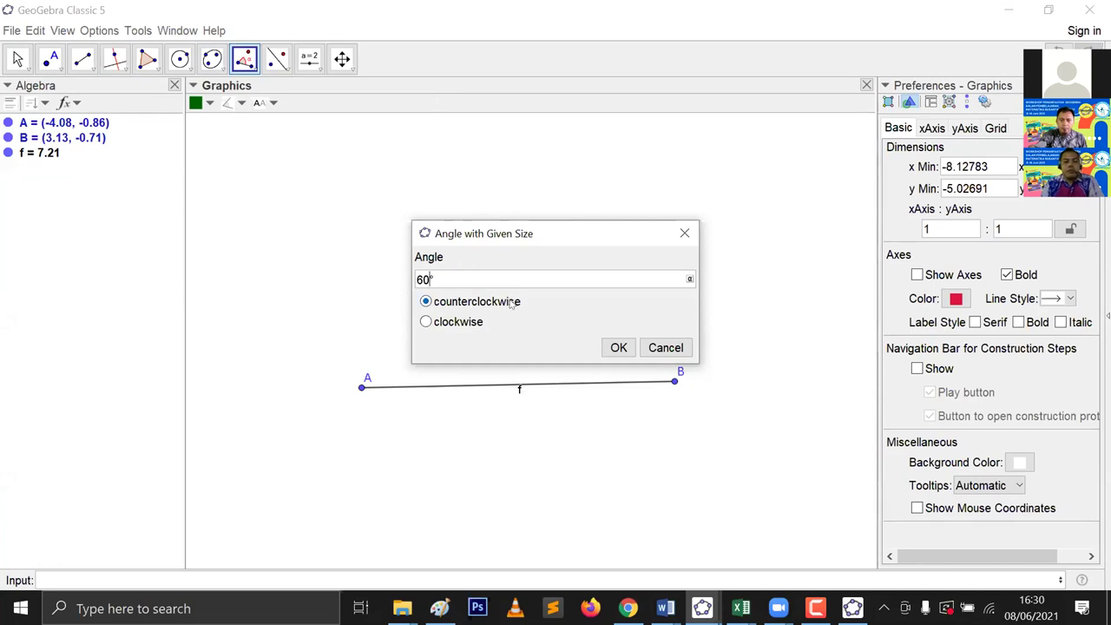
{"action": "left_click", "coordinate": [469, 322]}
{"action": "left_click", "coordinate": [468, 302]}
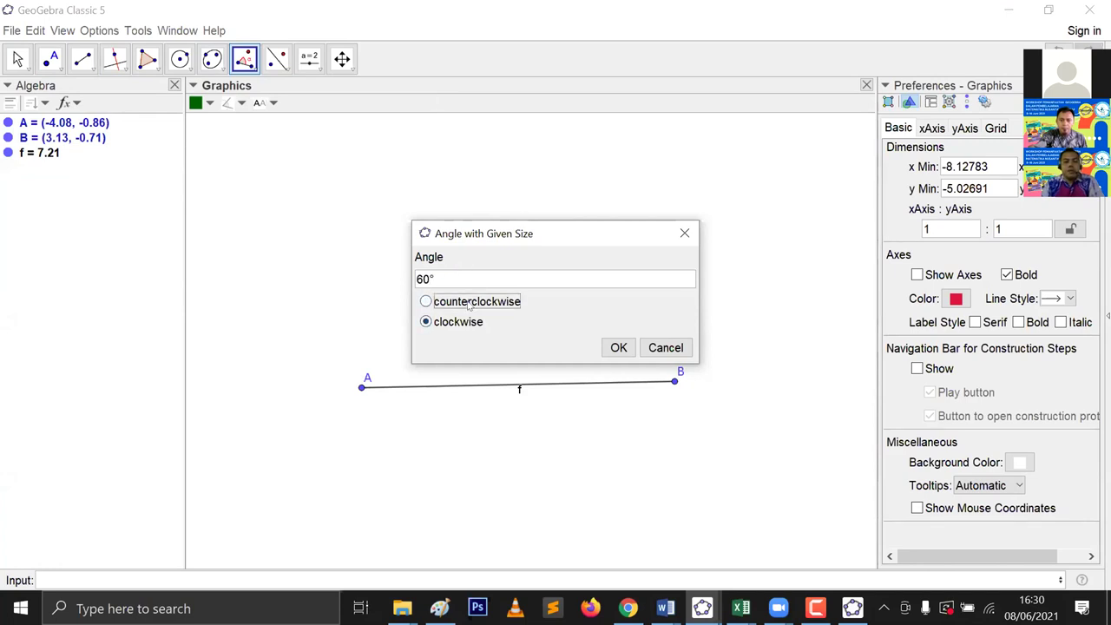
{"action": "left_click", "coordinate": [469, 321]}
{"action": "left_click", "coordinate": [469, 302]}
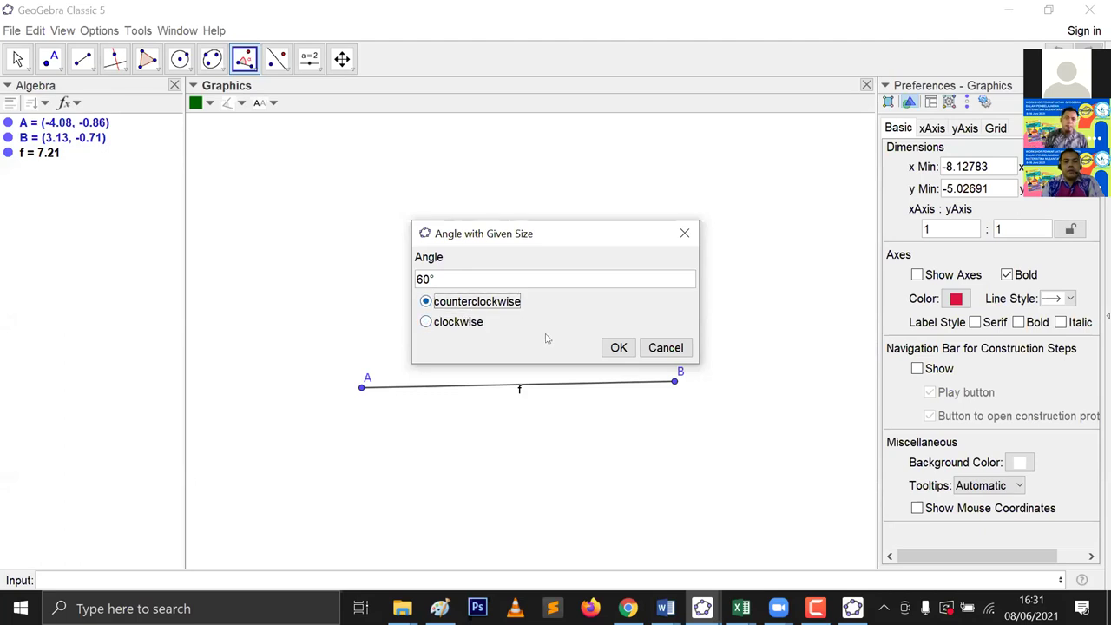
{"action": "left_click", "coordinate": [618, 348]}
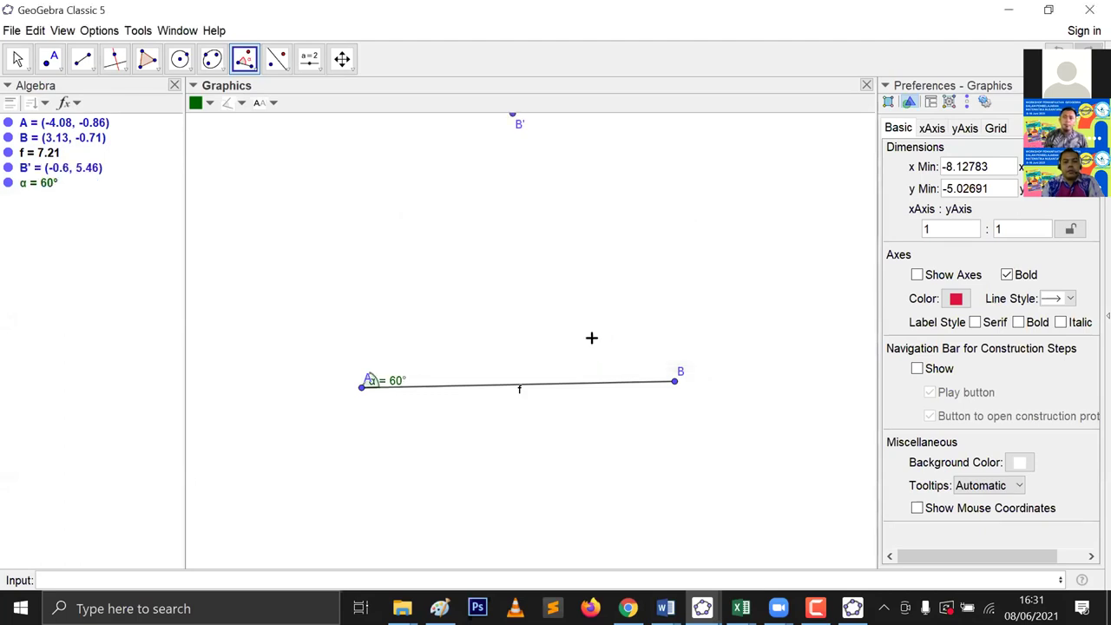
Step: Begin a segment from point B' with the Segment tool
{"action": "left_click", "coordinate": [78, 68]}
{"action": "left_click", "coordinate": [123, 117]}
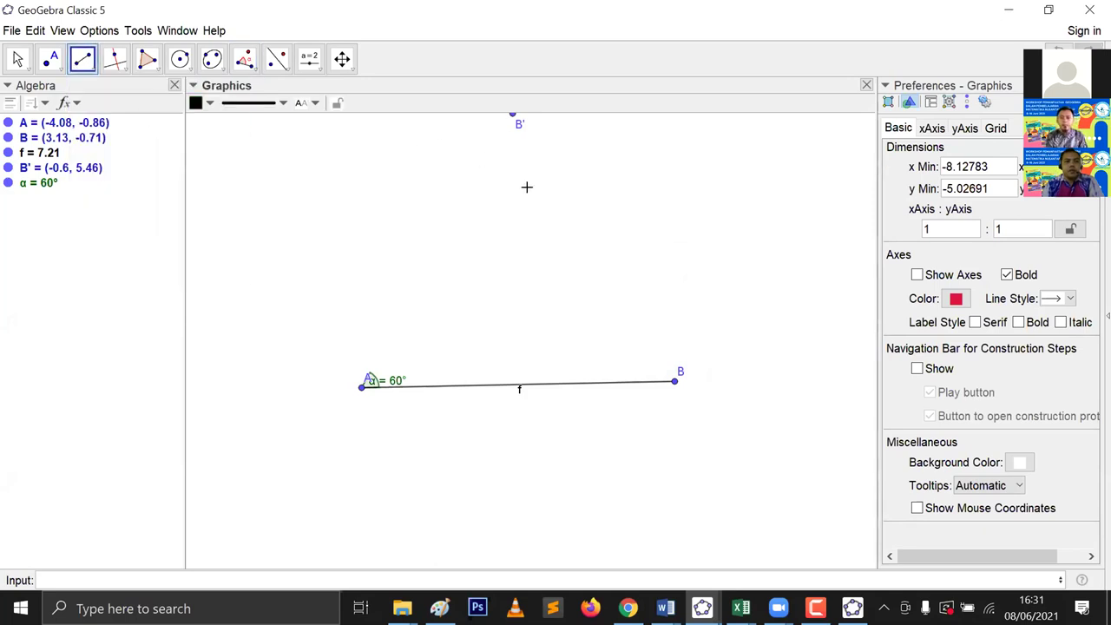
{"action": "scroll", "coordinate": [539, 206], "scroll_direction": "up", "scroll_amount": 1}
{"action": "scroll", "coordinate": [534, 202], "scroll_direction": "down", "scroll_amount": 4}
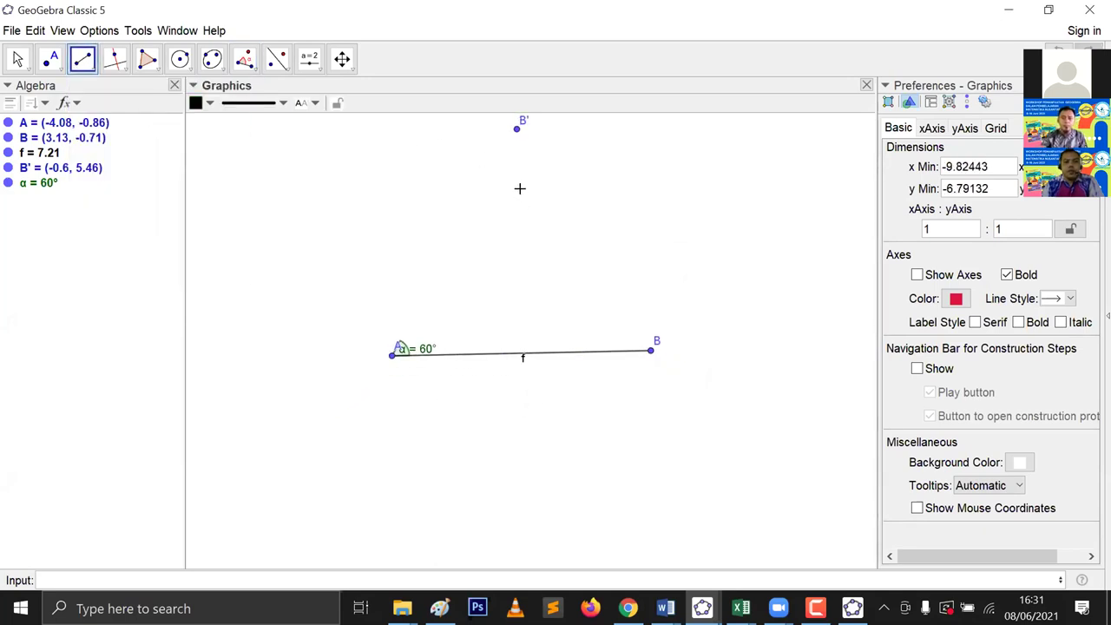
{"action": "left_click", "coordinate": [516, 132]}
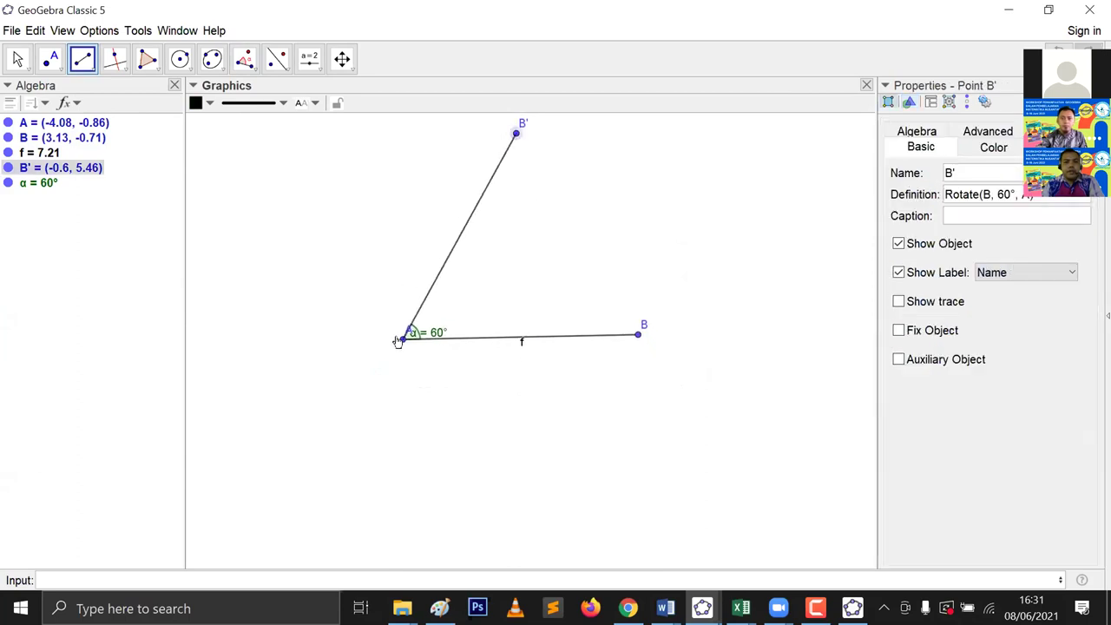
Step: Complete segment g from B' to A, then pick A and B for a given-size angle
{"action": "left_click", "coordinate": [400, 339]}
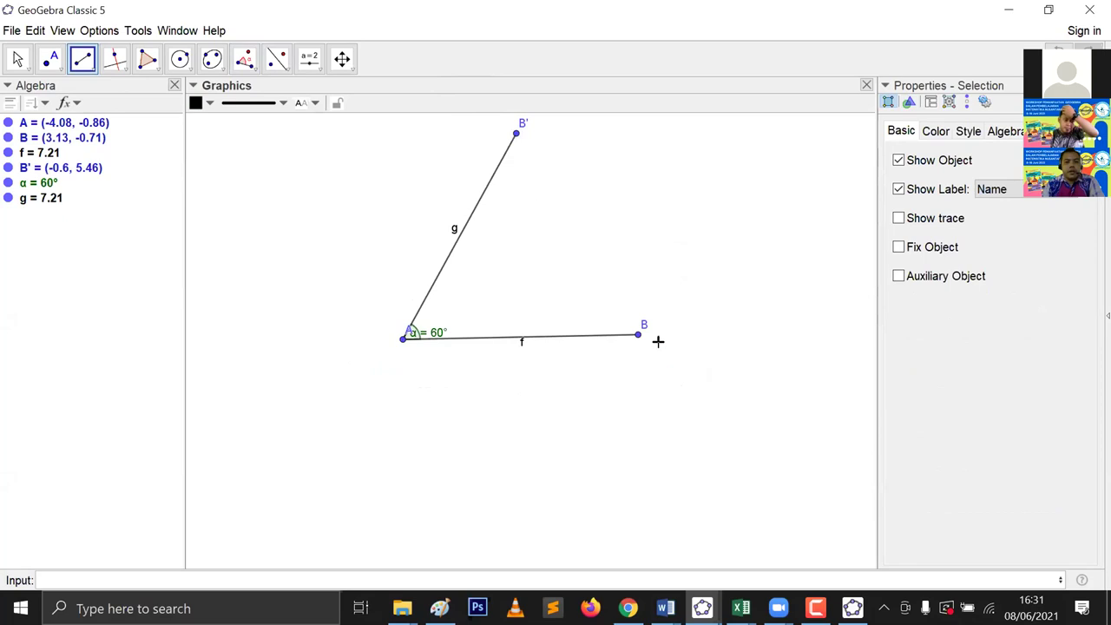
{"action": "left_click", "coordinate": [244, 61]}
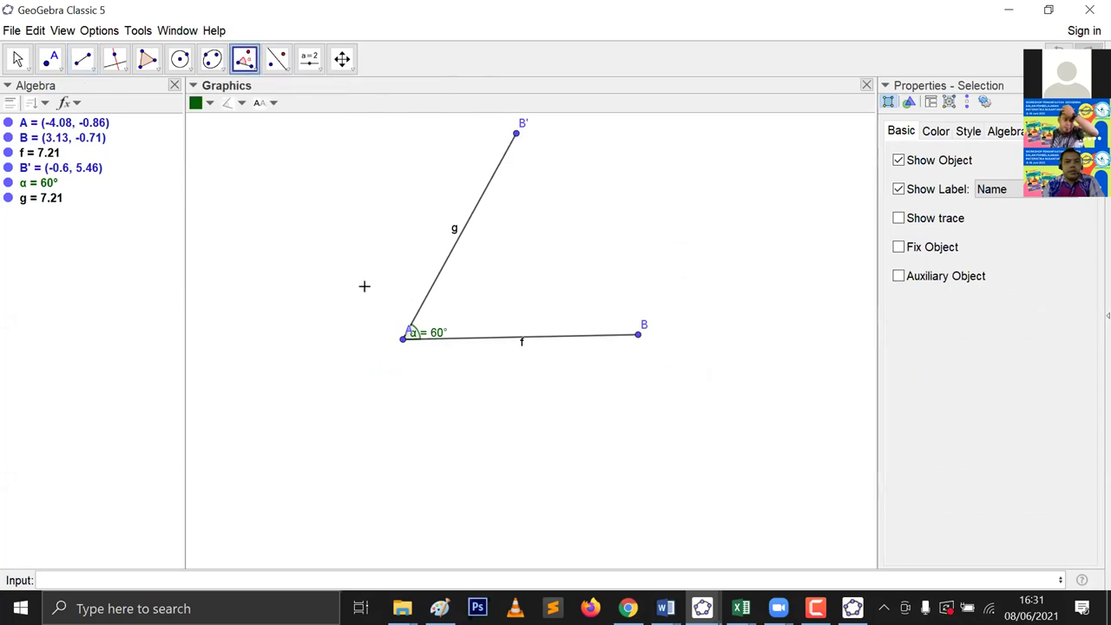
{"action": "left_click", "coordinate": [404, 339]}
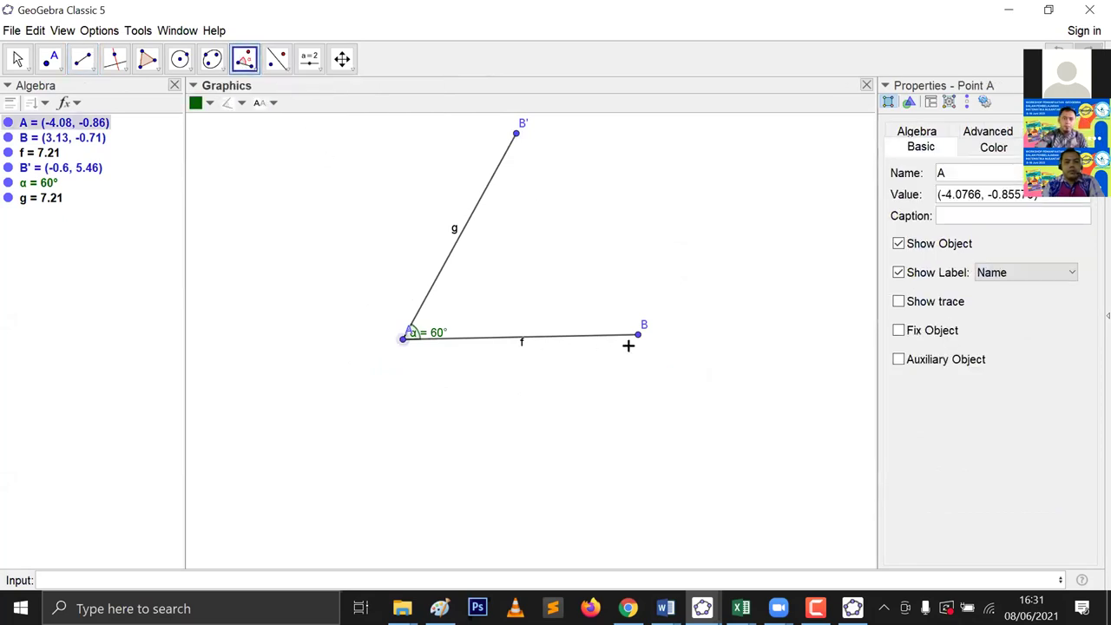
{"action": "left_click", "coordinate": [636, 335]}
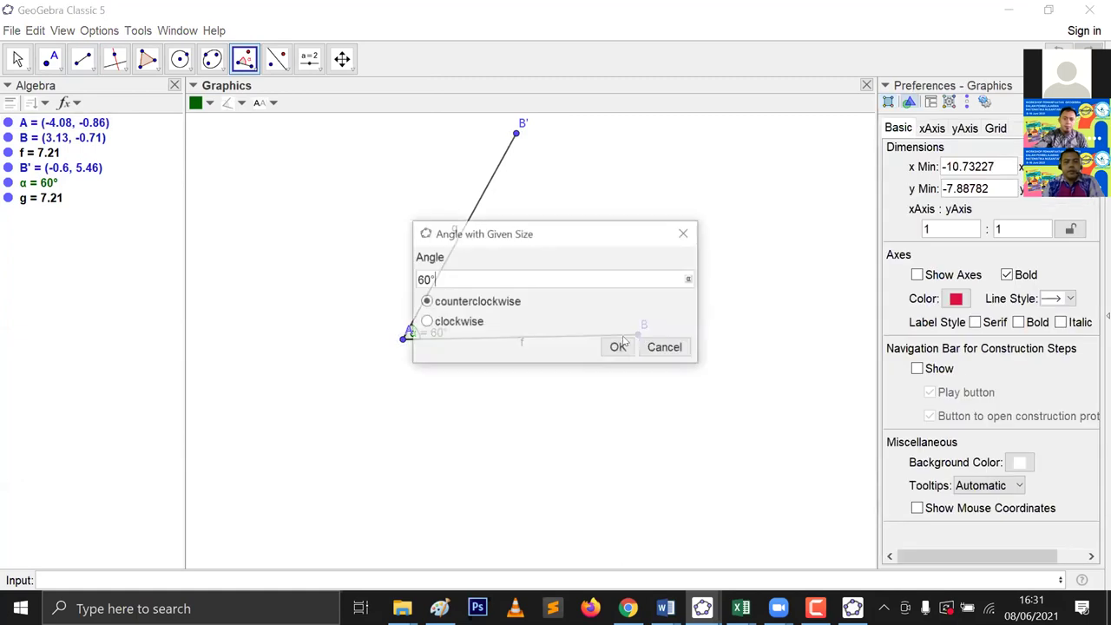
Step: Make the angle at B 40° clockwise, creating point A'
{"action": "key", "text": "ctrl+a"}
{"action": "type", "text": "40"}
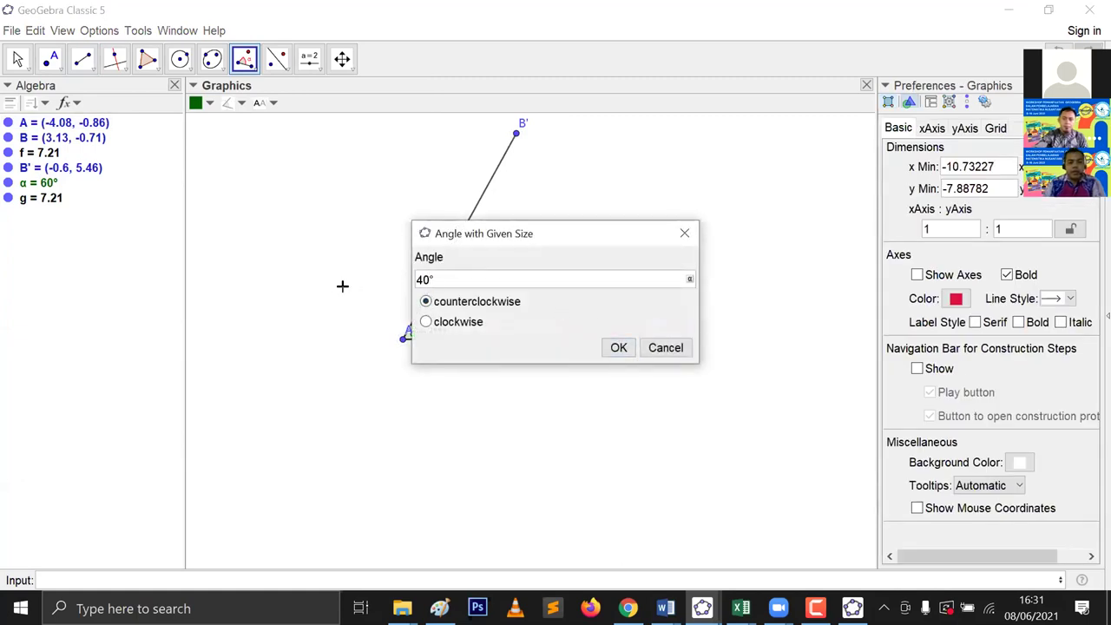
{"action": "left_click", "coordinate": [426, 323]}
{"action": "left_click", "coordinate": [615, 347]}
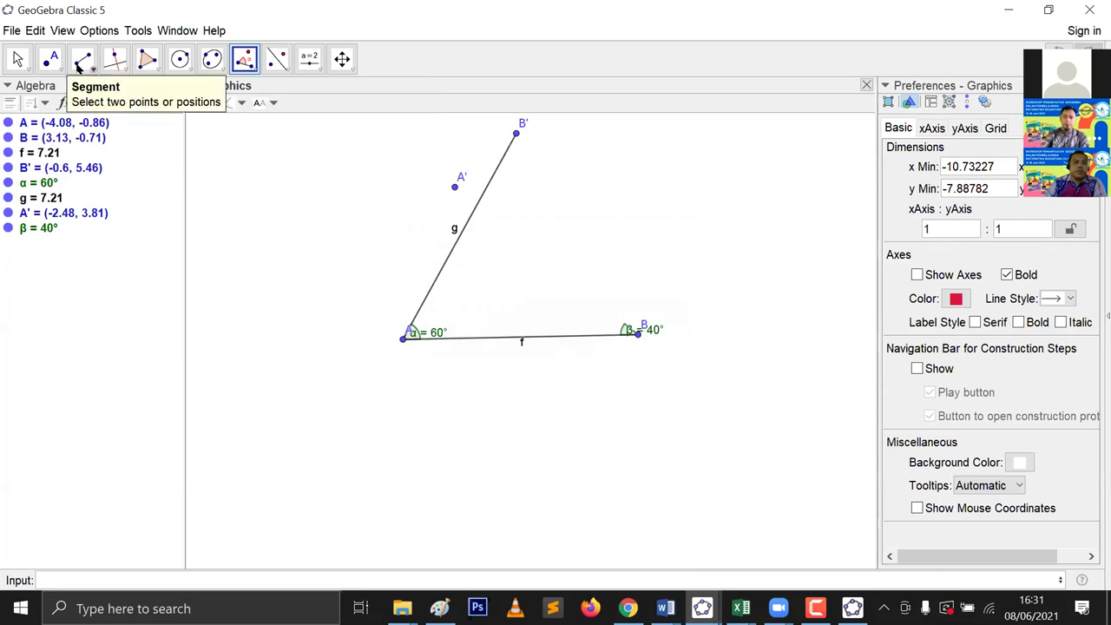
{"action": "left_click", "coordinate": [83, 58]}
{"action": "left_click", "coordinate": [98, 127]}
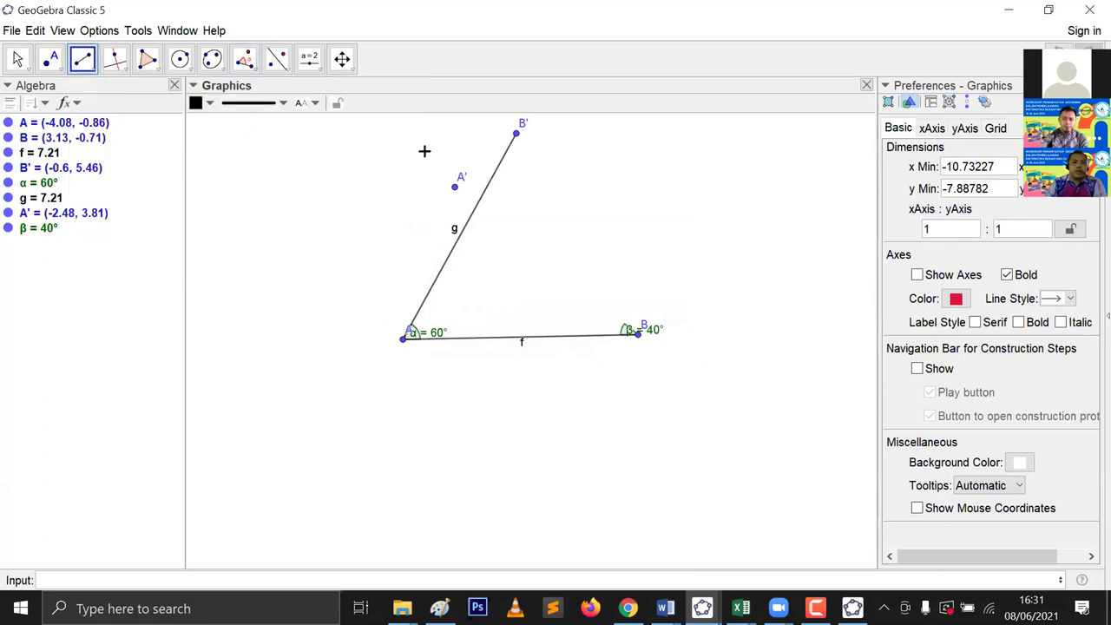
Step: Draw segment h from A' to B, then drag A left so the sides reach 8.71
{"action": "left_click", "coordinate": [452, 189]}
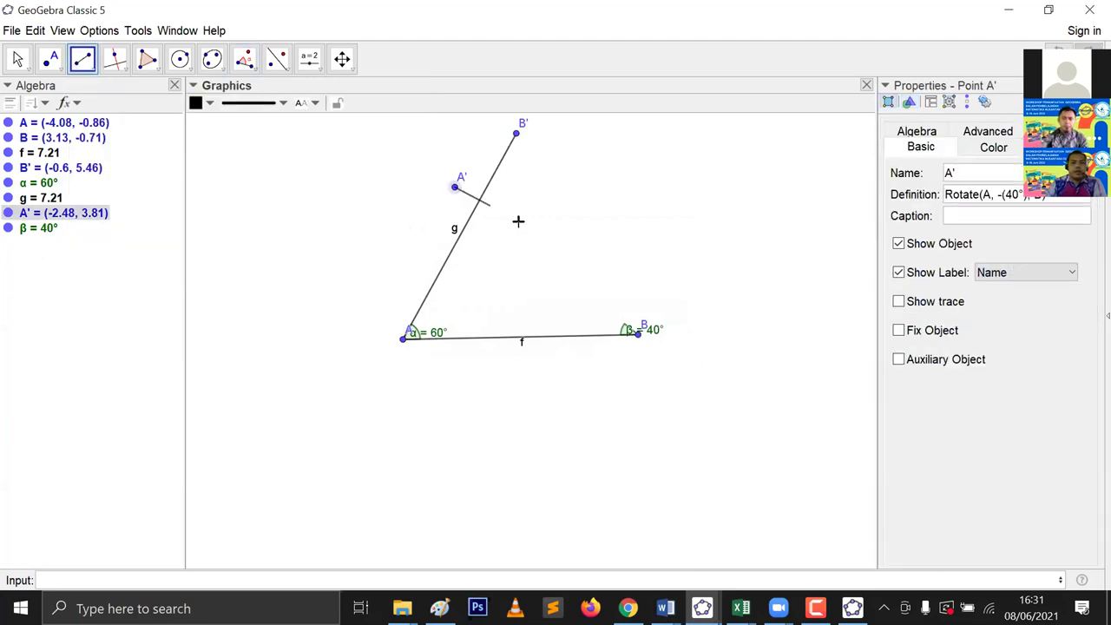
{"action": "left_click_drag", "start_coordinate": [631, 335], "coordinate": [633, 341]}
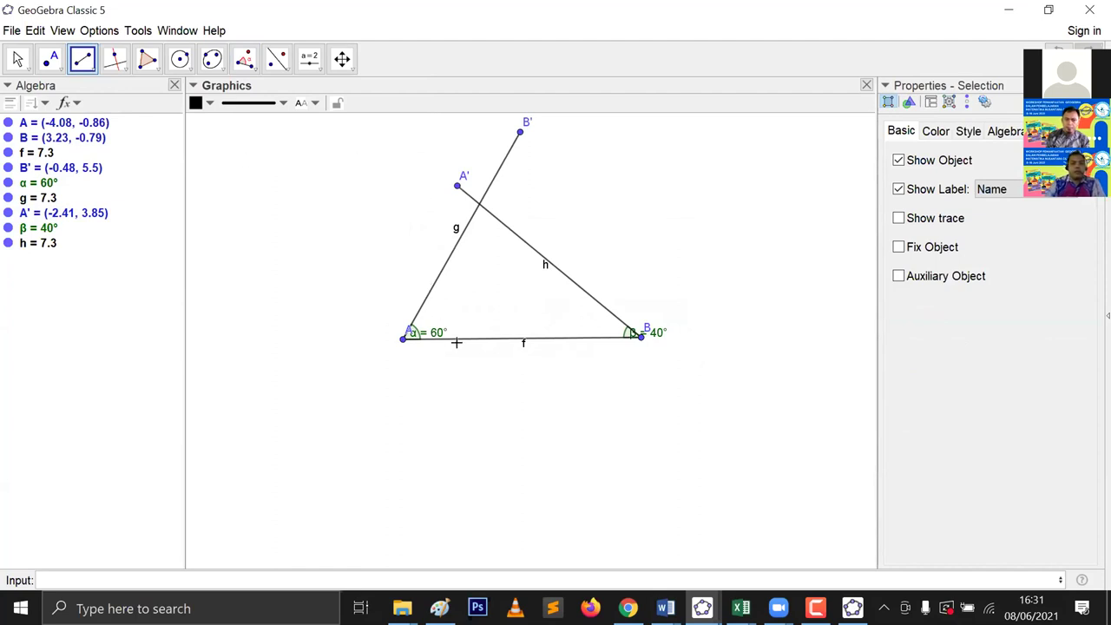
{"action": "key", "text": "Escape"}
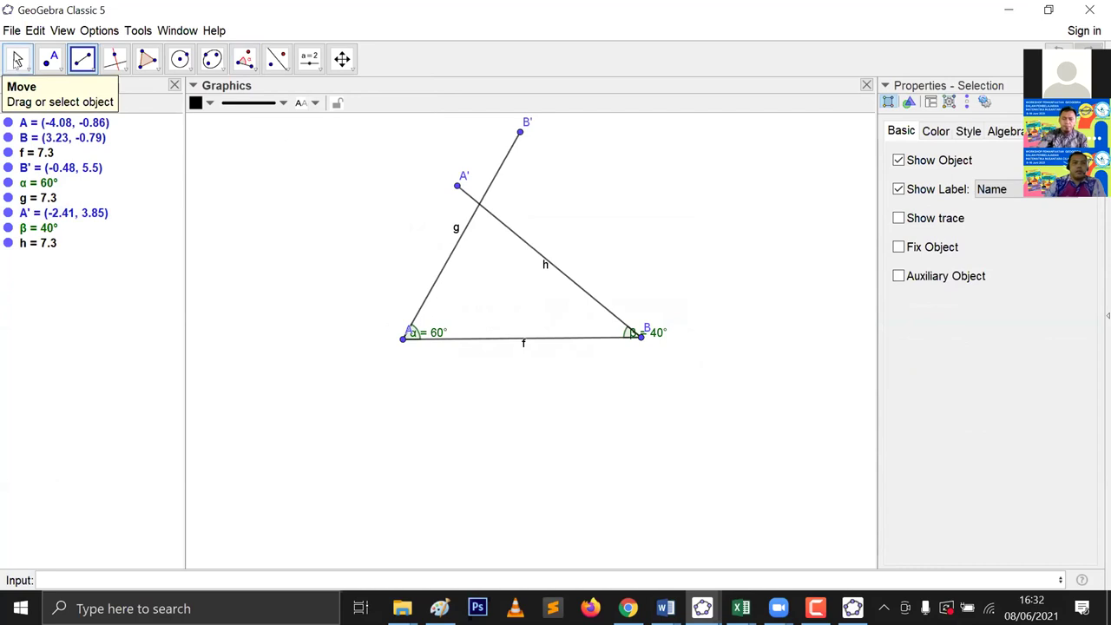
{"action": "left_click_drag", "start_coordinate": [396, 339], "coordinate": [360, 338]}
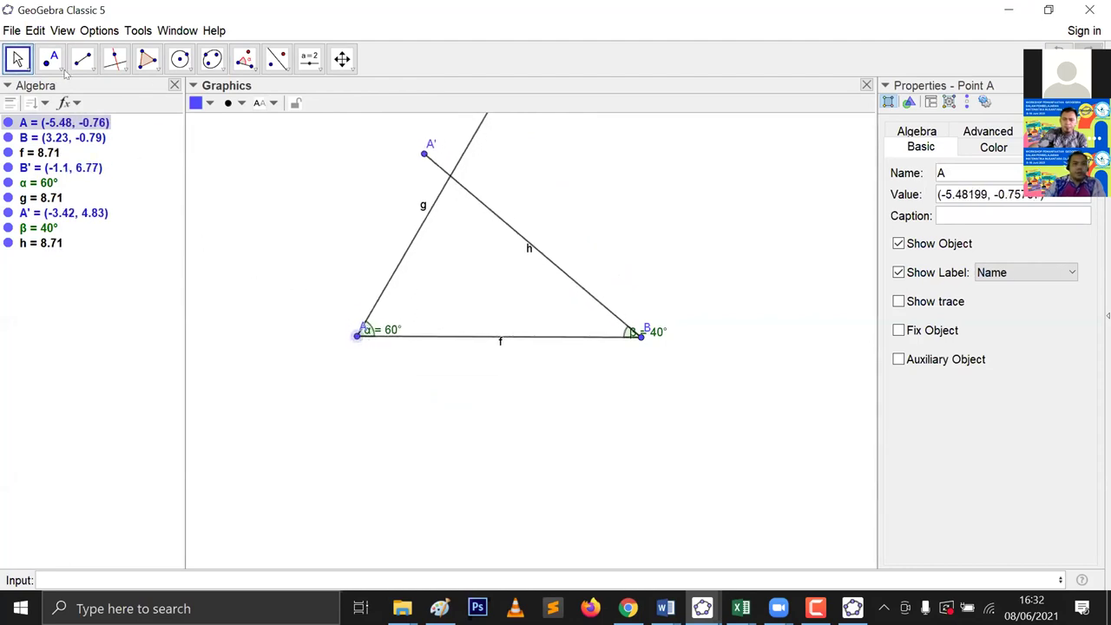
Step: Mark the intersection of lines g and h as point C
{"action": "left_click", "coordinate": [50, 61]}
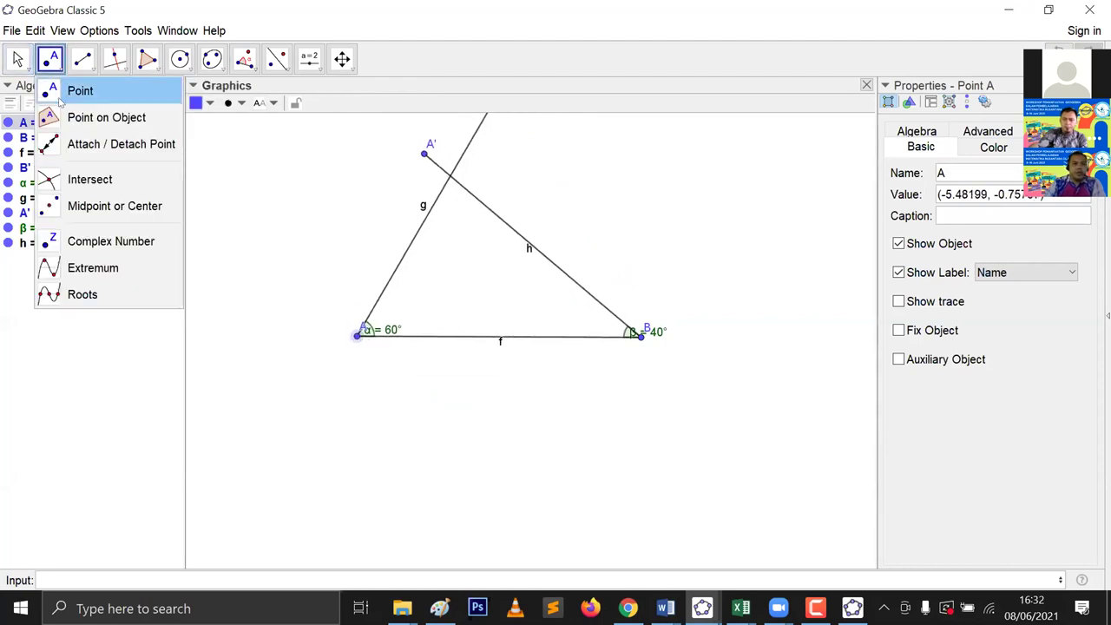
{"action": "left_click", "coordinate": [86, 182]}
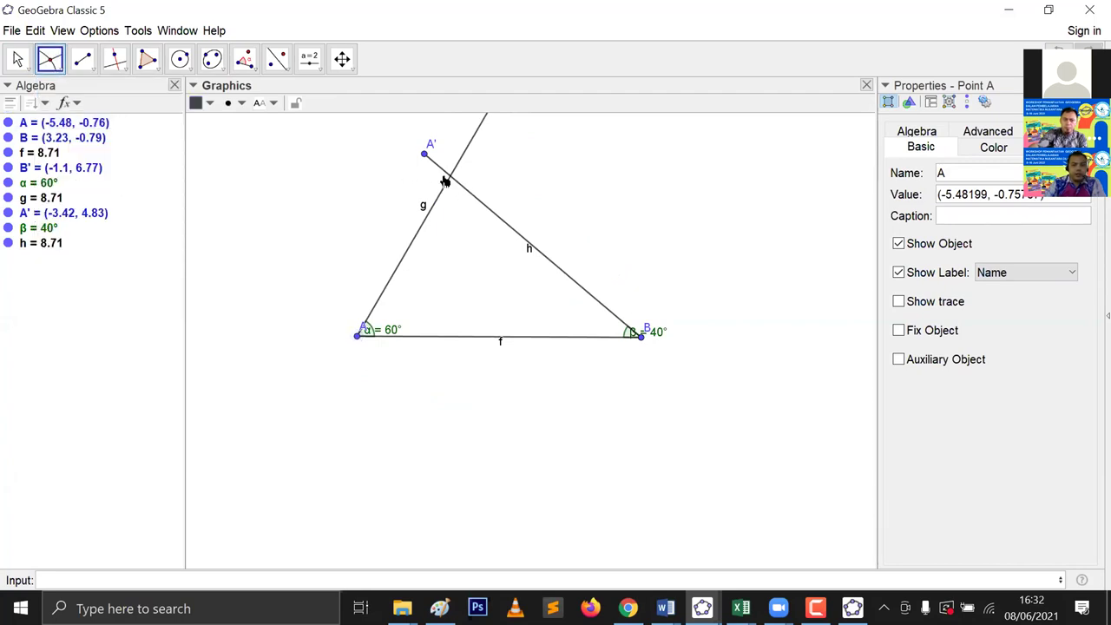
{"action": "left_click", "coordinate": [448, 185]}
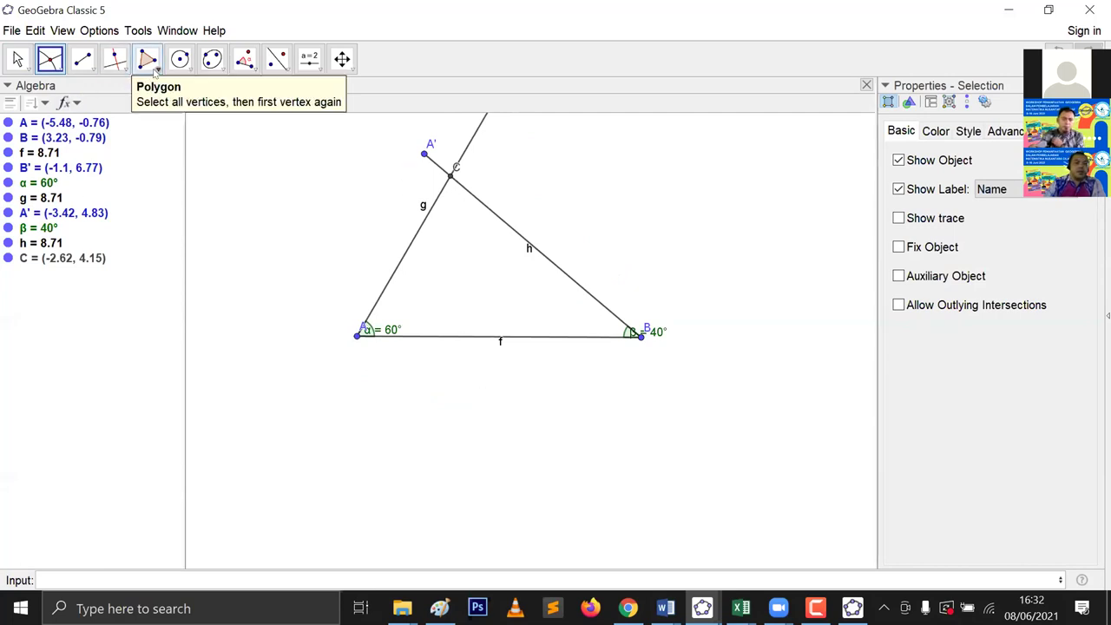
Step: Build triangle t1 through C, A and B, then hide point A
{"action": "left_click", "coordinate": [154, 71]}
{"action": "left_click", "coordinate": [161, 92]}
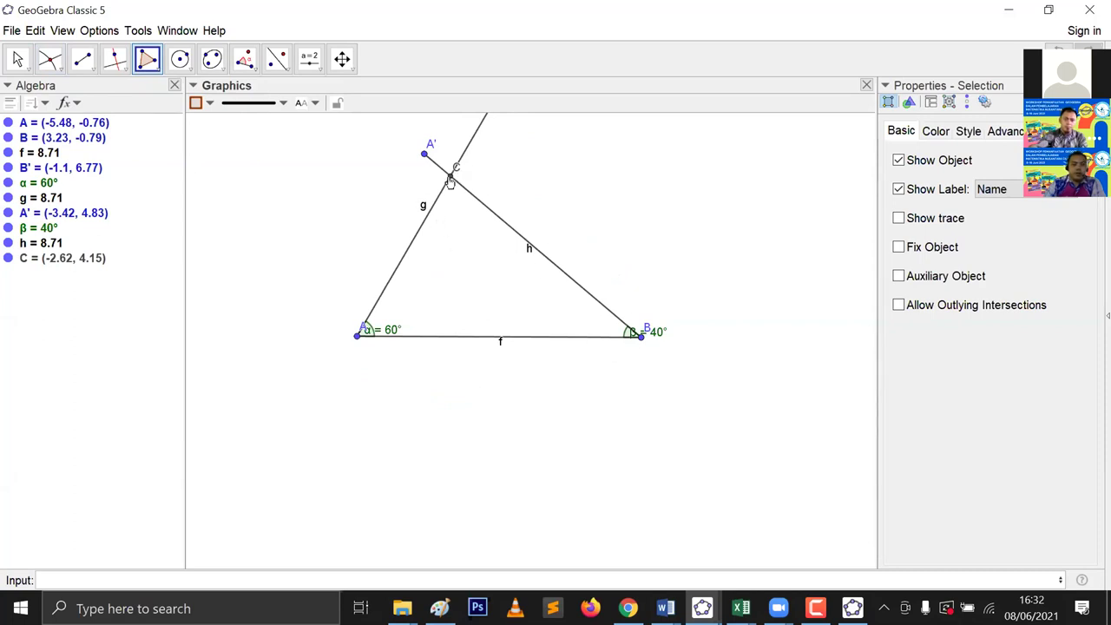
{"action": "left_click", "coordinate": [449, 177]}
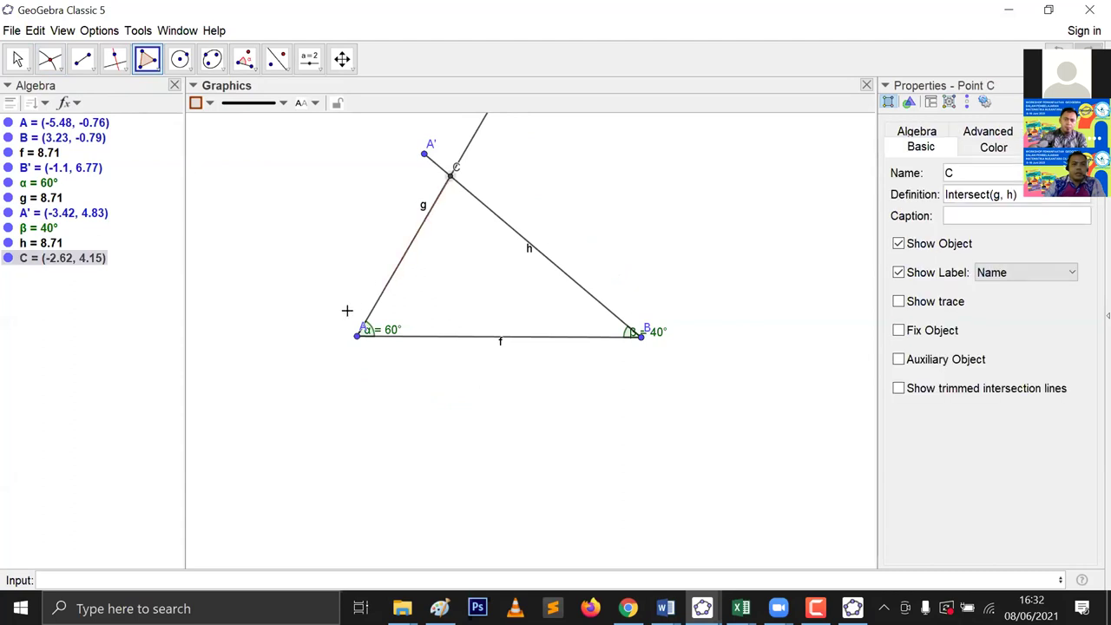
{"action": "left_click", "coordinate": [357, 336]}
{"action": "left_click", "coordinate": [640, 337]}
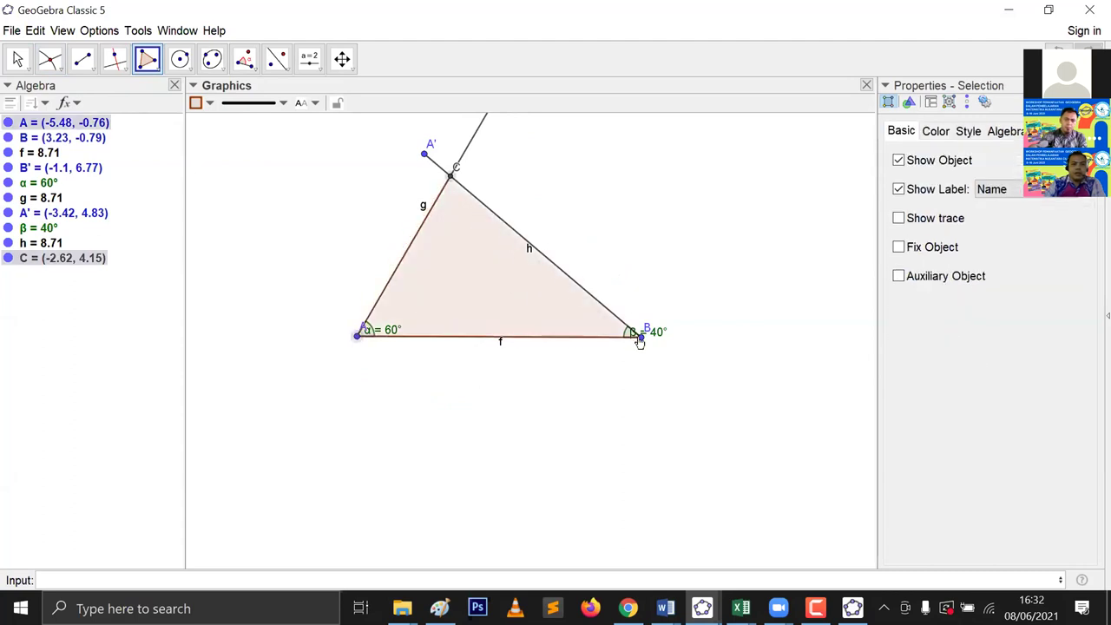
{"action": "left_click", "coordinate": [450, 177]}
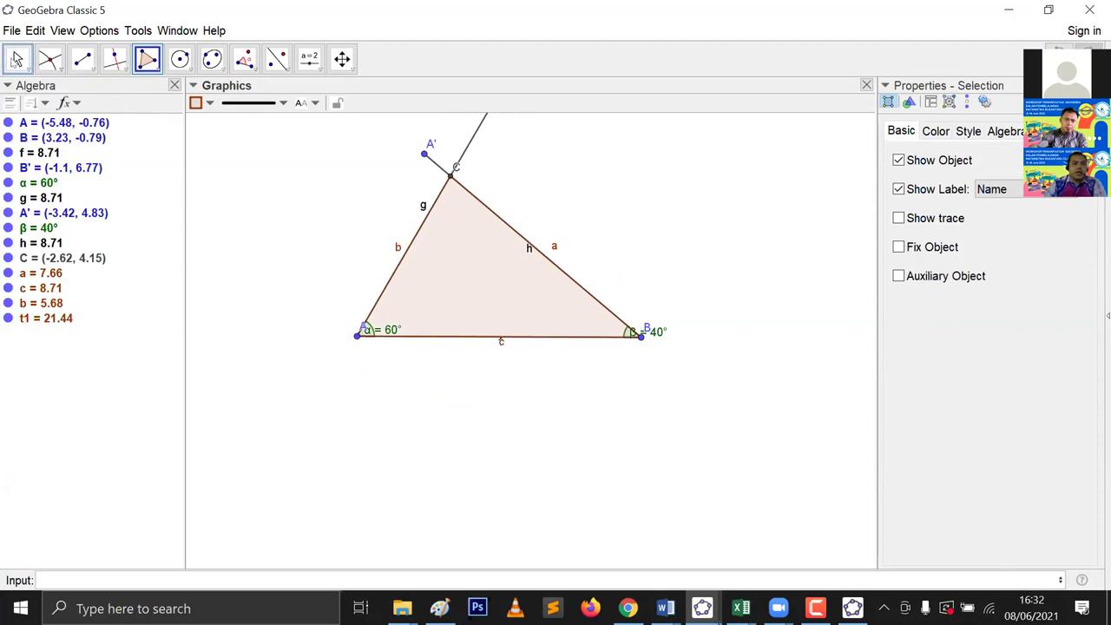
{"action": "left_click", "coordinate": [17, 59]}
{"action": "left_click", "coordinate": [7, 123]}
Step: Hide point B, segments f, g, h and point C, keeping angle β visible
{"action": "left_click", "coordinate": [8, 138]}
{"action": "left_click", "coordinate": [7, 152]}
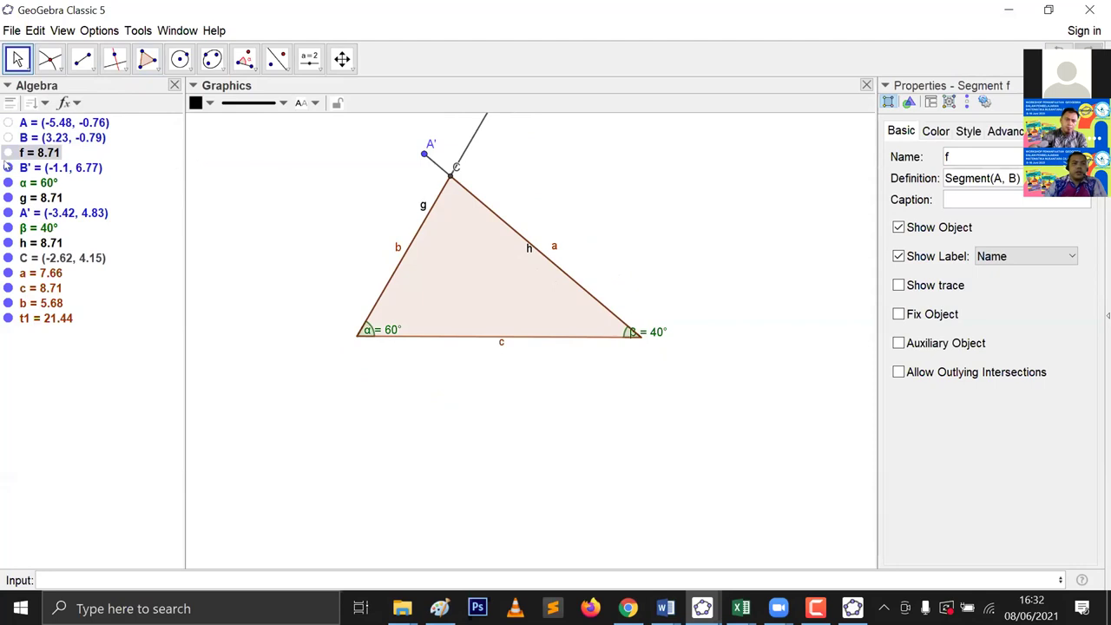
{"action": "left_click", "coordinate": [8, 167]}
{"action": "left_click", "coordinate": [8, 197]}
{"action": "left_click", "coordinate": [8, 228]}
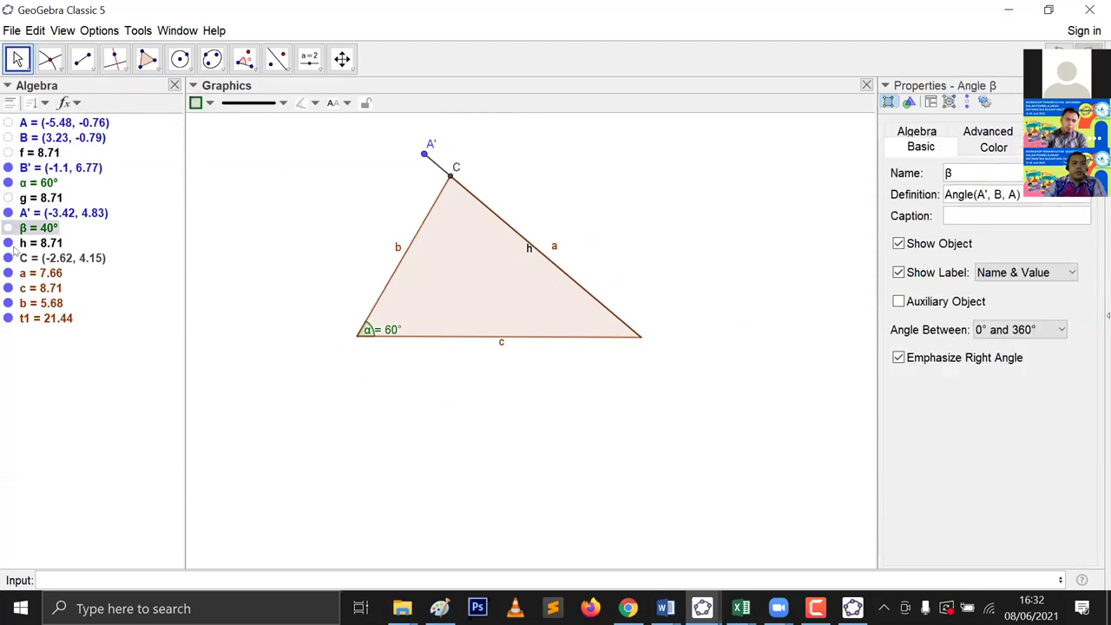
{"action": "left_click", "coordinate": [8, 242]}
{"action": "left_click", "coordinate": [8, 258]}
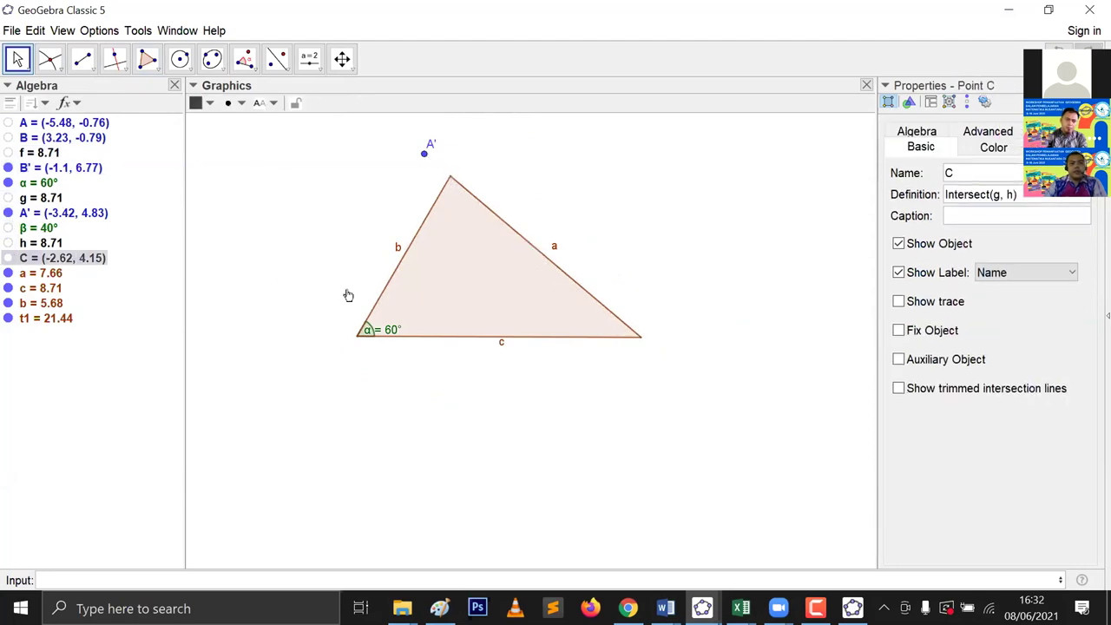
{"action": "left_click", "coordinate": [8, 228]}
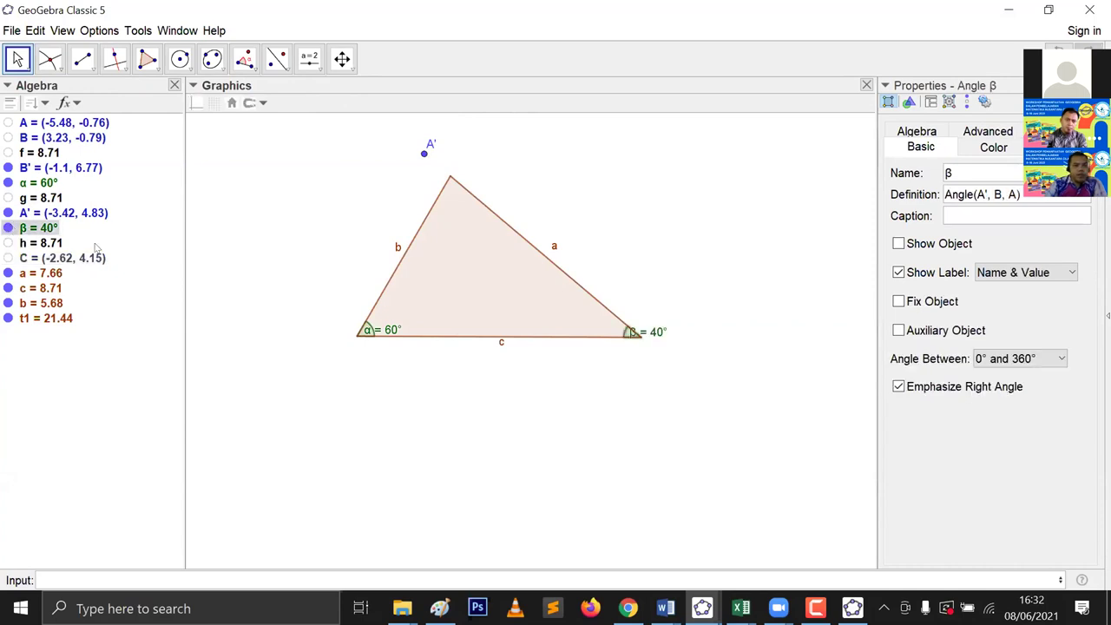
Step: Move the α and β labels inside the triangle, hide A' and B', reposition the triangle
{"action": "left_click_drag", "start_coordinate": [652, 330], "coordinate": [578, 330]}
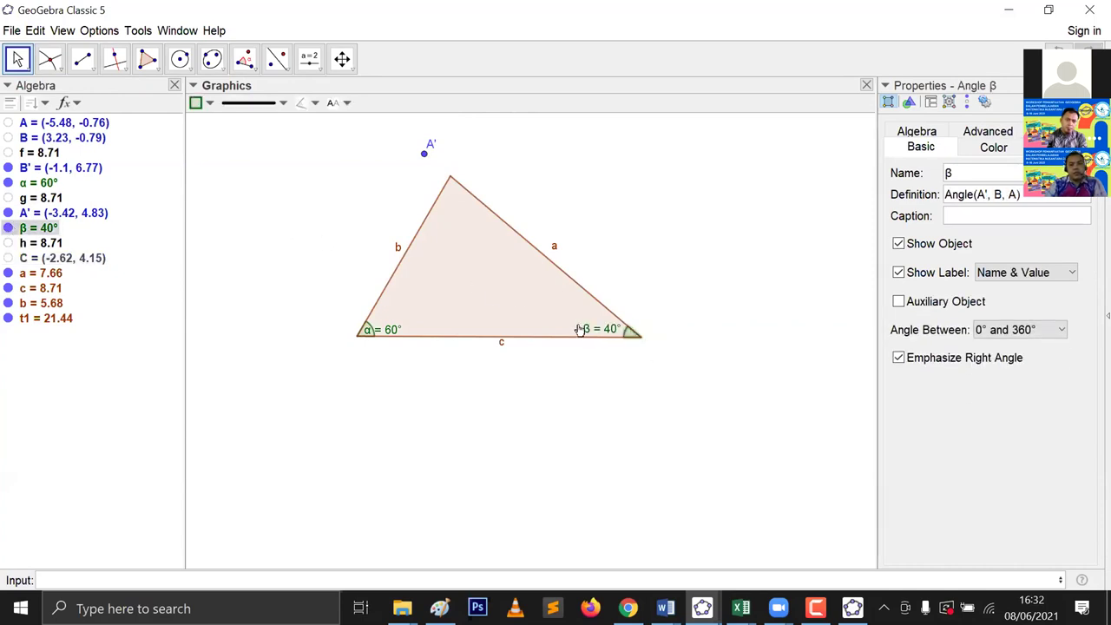
{"action": "left_click_drag", "start_coordinate": [391, 328], "coordinate": [406, 320]}
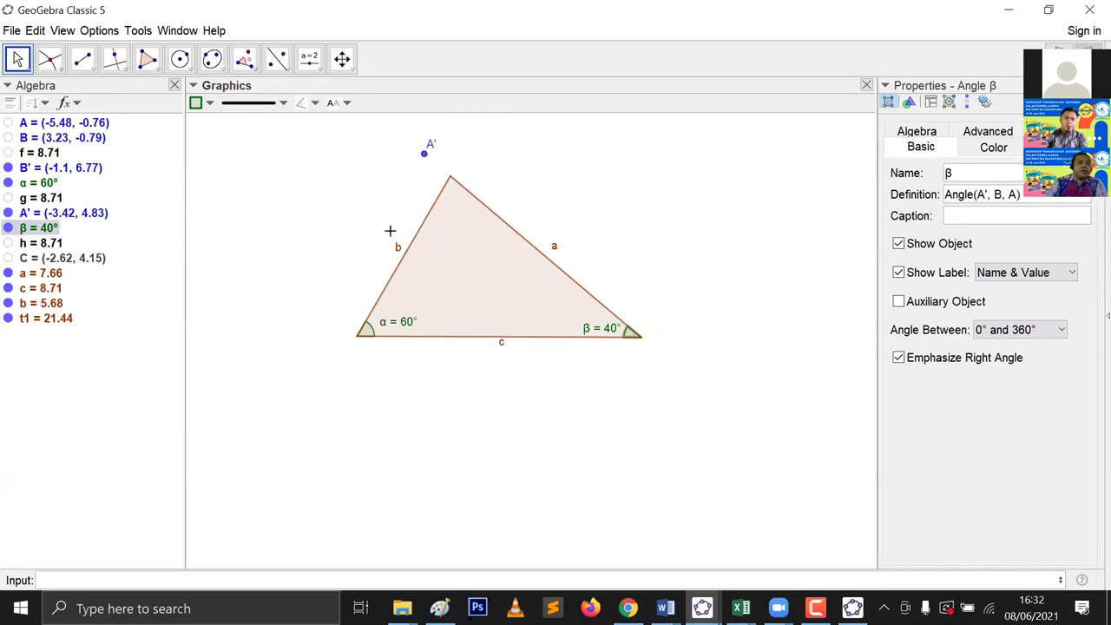
{"action": "left_click", "coordinate": [9, 213]}
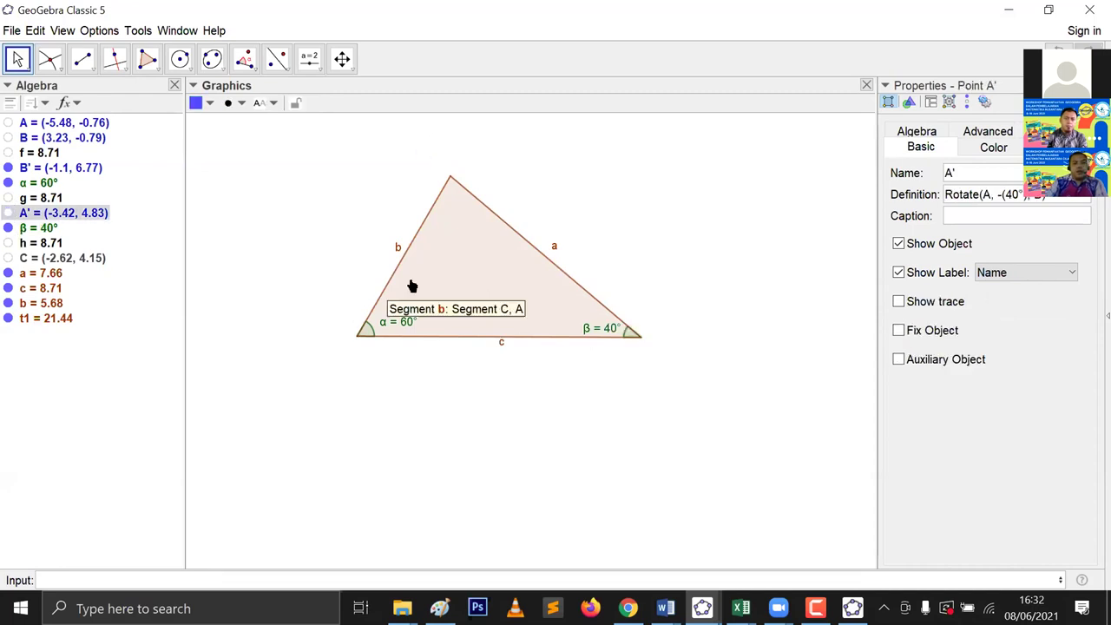
{"action": "left_click_drag", "start_coordinate": [459, 233], "coordinate": [452, 294]}
{"action": "left_click", "coordinate": [491, 153]}
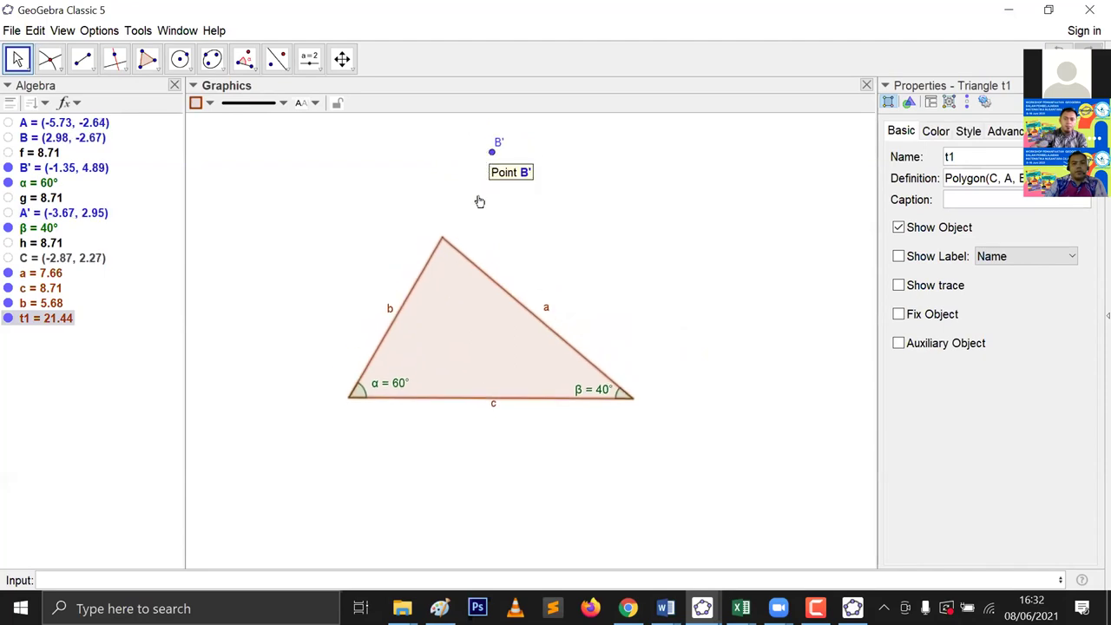
{"action": "left_click", "coordinate": [8, 168]}
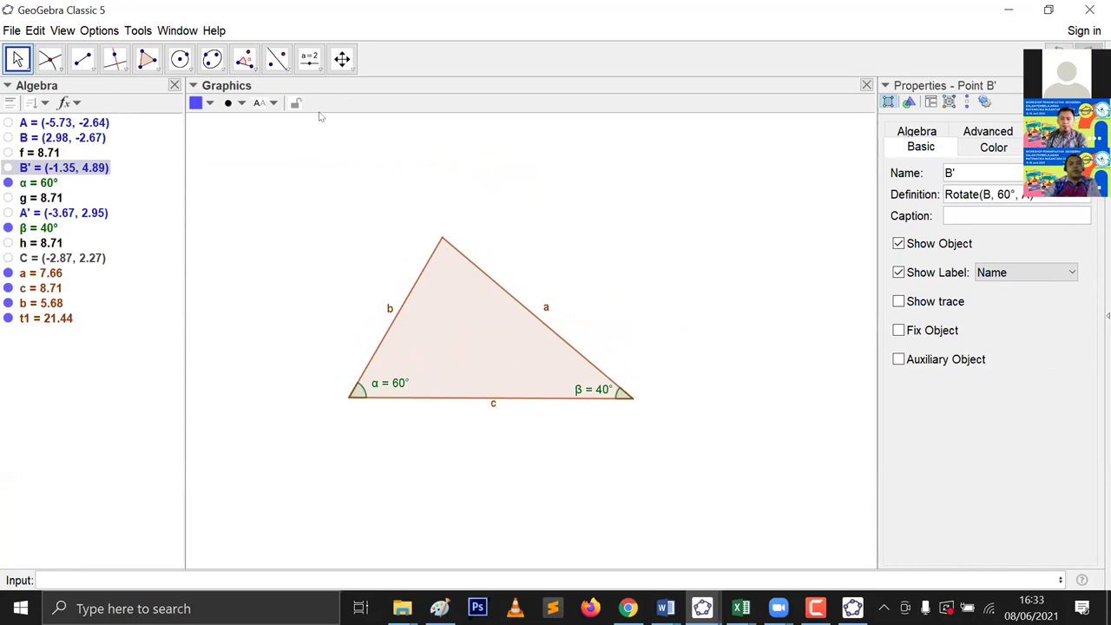
Step: Drag triangle t1 up and to the left in the graphics view
{"action": "left_click", "coordinate": [246, 61]}
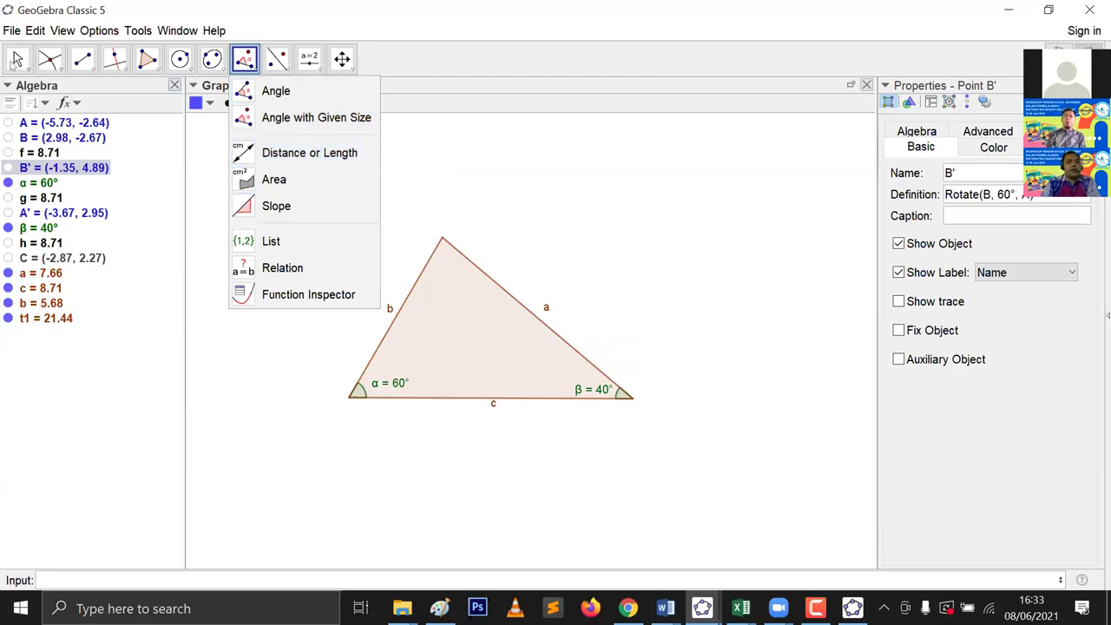
{"action": "left_click", "coordinate": [16, 59]}
{"action": "left_click_drag", "start_coordinate": [472, 338], "coordinate": [442, 321]}
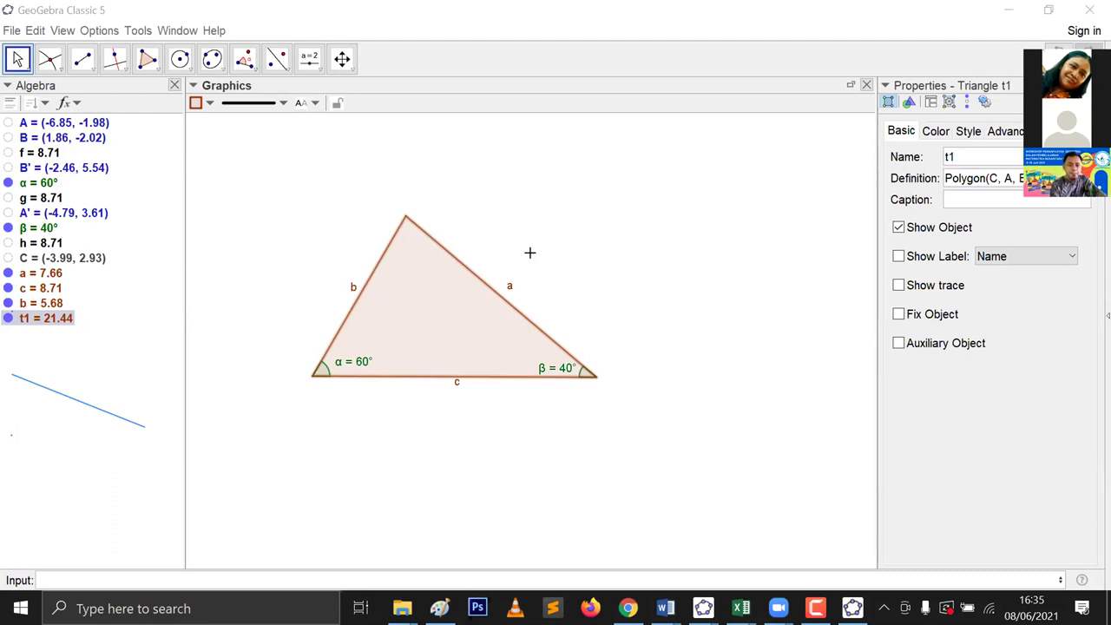
Step: Select everything with Ctrl+A and delete the triangle construction
{"action": "left_click", "coordinate": [245, 59]}
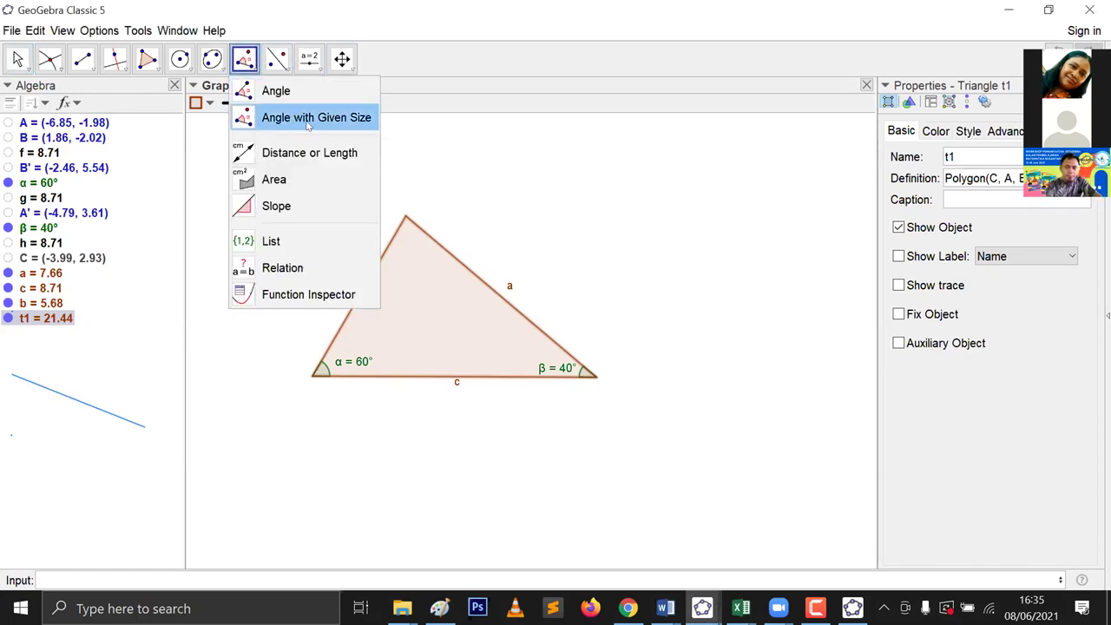
{"action": "left_click", "coordinate": [493, 178]}
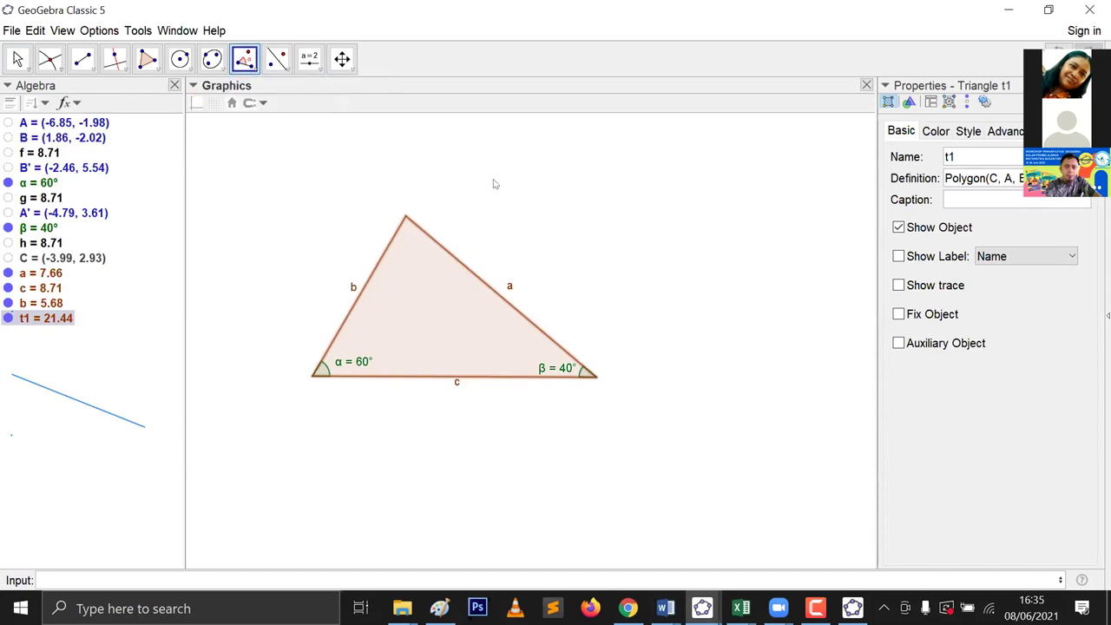
{"action": "left_click", "coordinate": [508, 207]}
{"action": "key", "text": "ctrl+a"}
{"action": "key", "text": "Delete"}
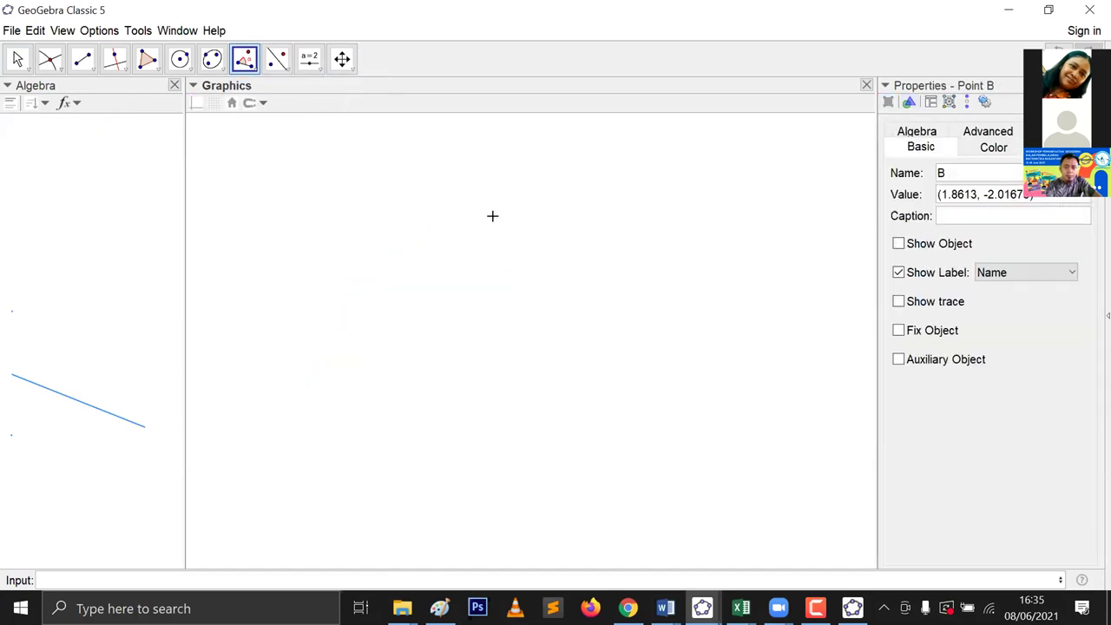
Step: Start a regular polygon by placing its first vertex A at (-4.29, -4.13)
{"action": "left_click", "coordinate": [147, 59]}
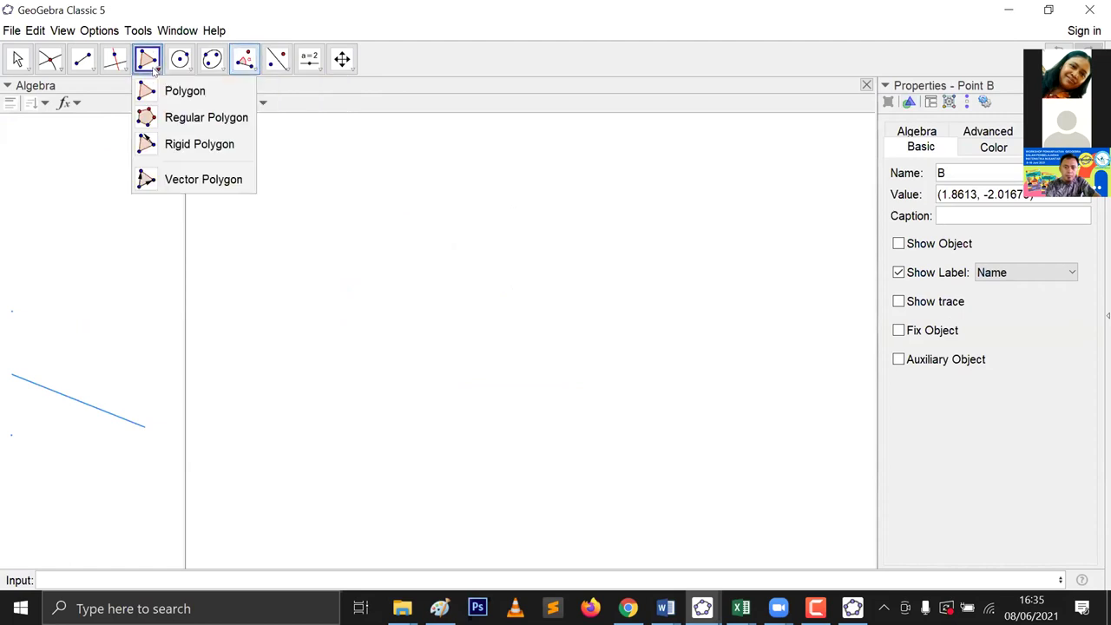
{"action": "left_click", "coordinate": [170, 118]}
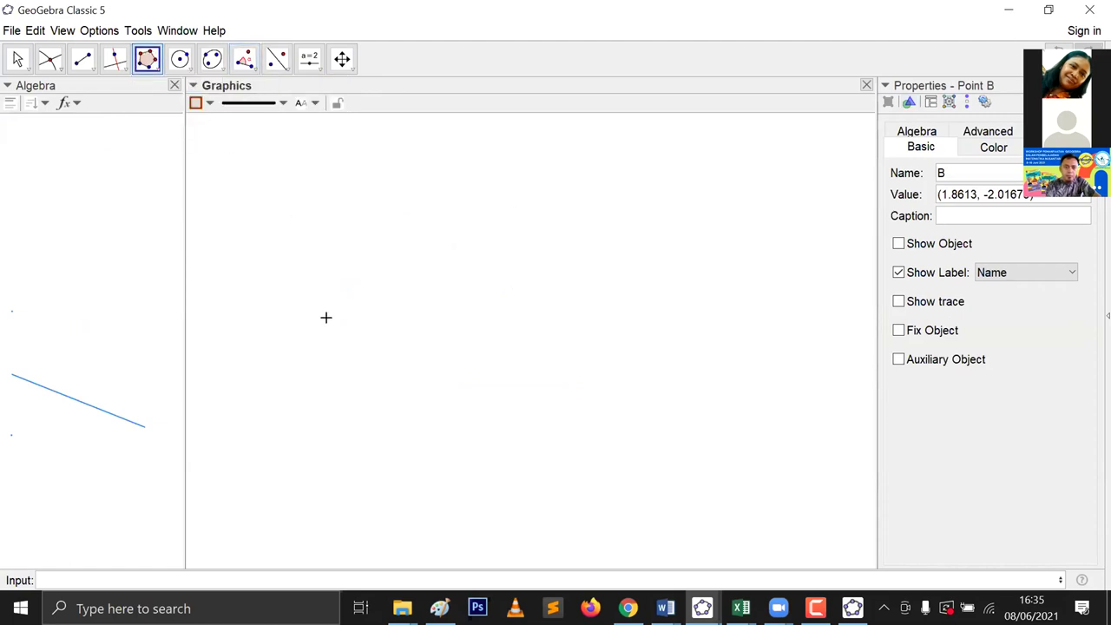
{"action": "left_click", "coordinate": [153, 70]}
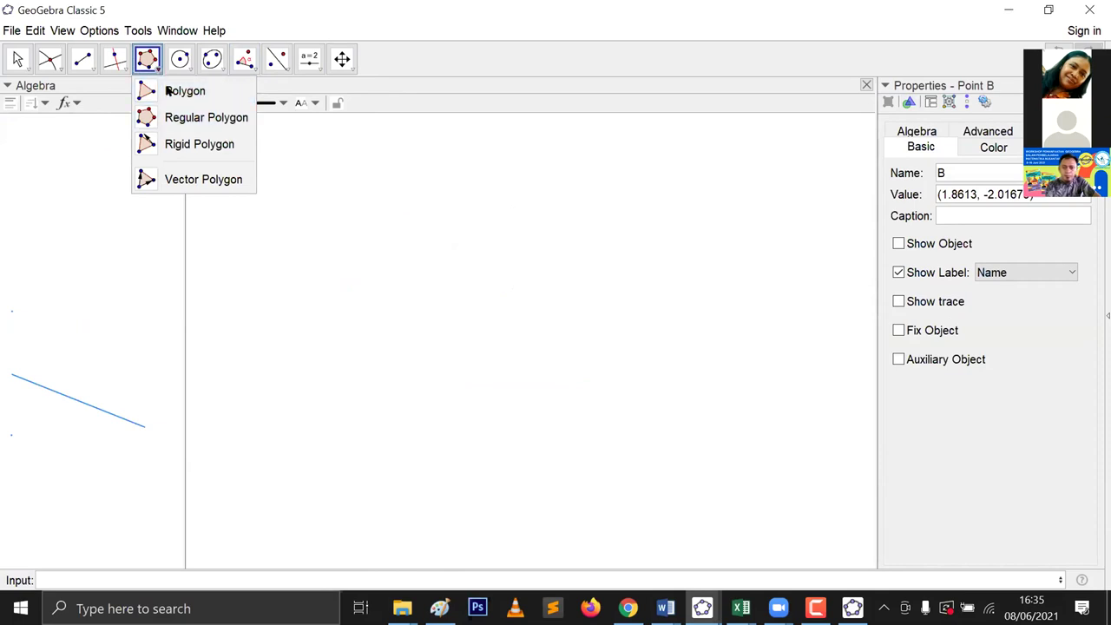
{"action": "left_click", "coordinate": [170, 118]}
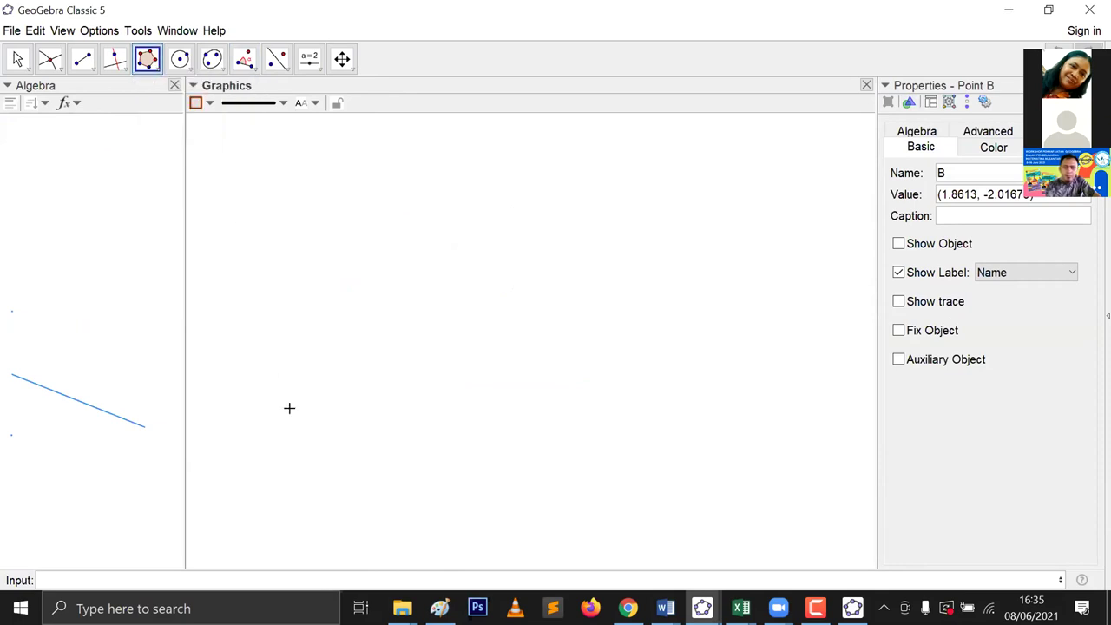
{"action": "left_click", "coordinate": [396, 445]}
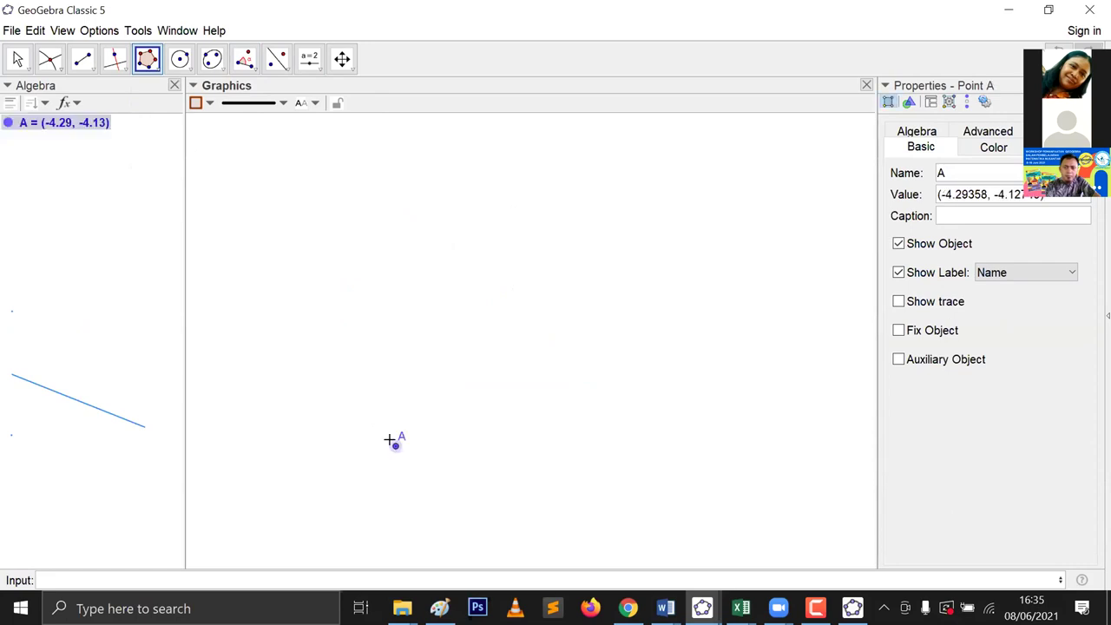
Step: Place vertex B and create a 5-sided regular polygon poly1 with side 2.38
{"action": "left_click", "coordinate": [473, 445]}
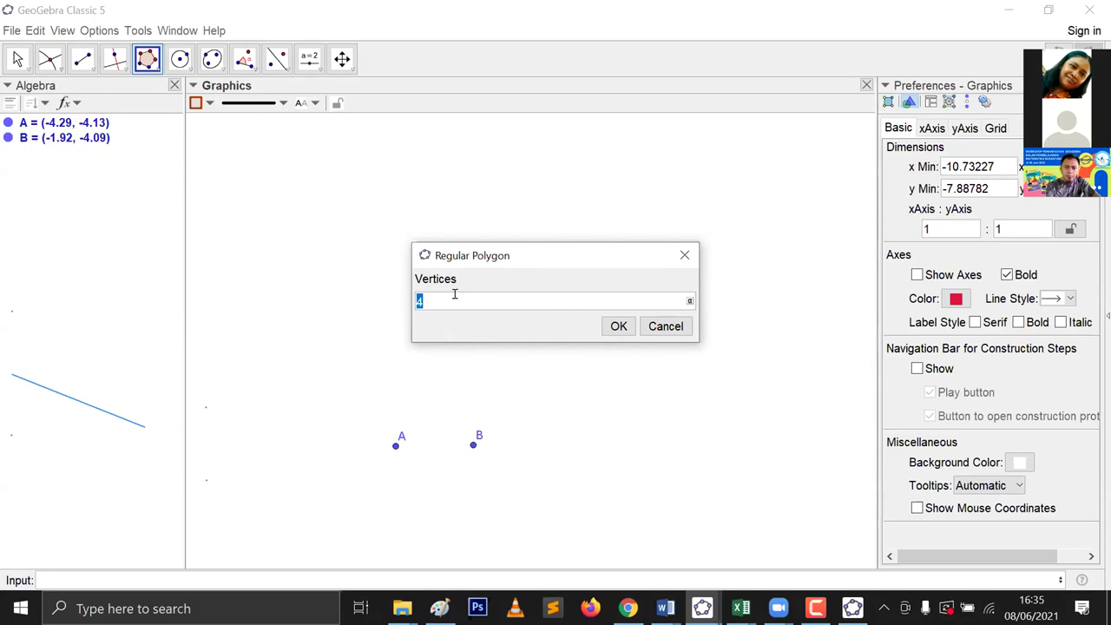
{"action": "type", "text": "5"}
{"action": "left_click", "coordinate": [615, 327]}
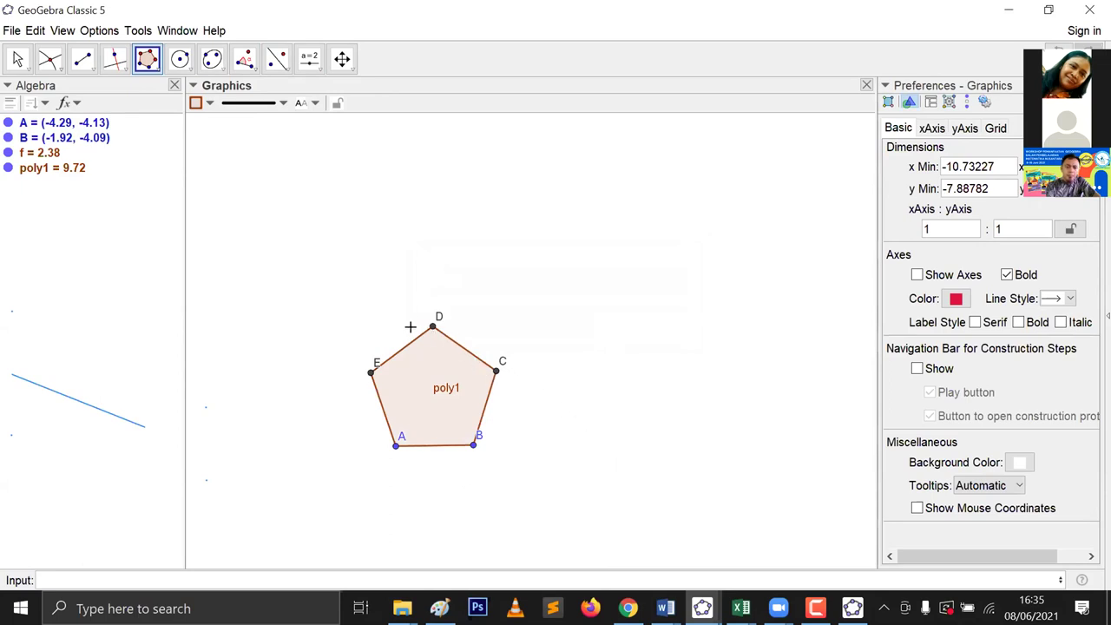
Step: Start an angle measurement with the Angle tool on vertices E and A
{"action": "left_click", "coordinate": [252, 76]}
{"action": "left_click", "coordinate": [252, 91]}
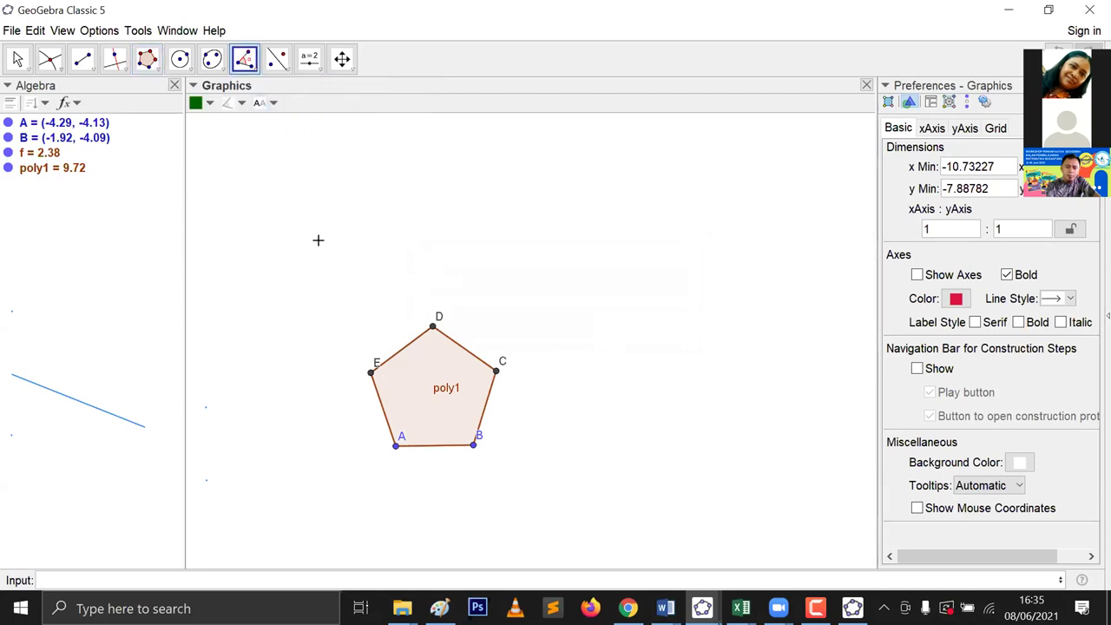
{"action": "left_click", "coordinate": [370, 373]}
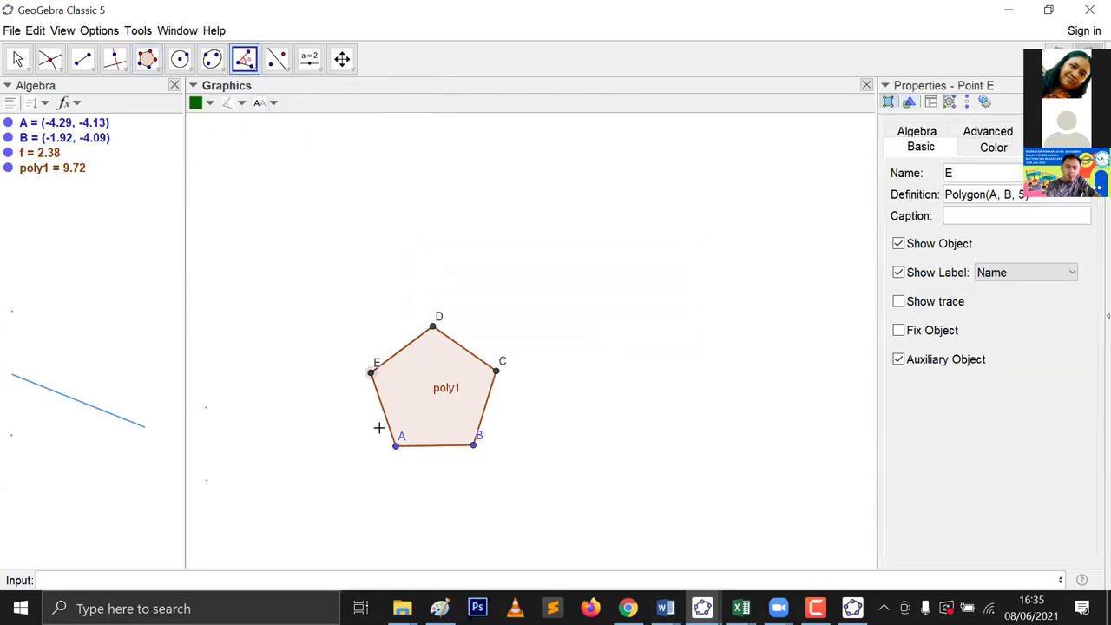
{"action": "left_click", "coordinate": [395, 447]}
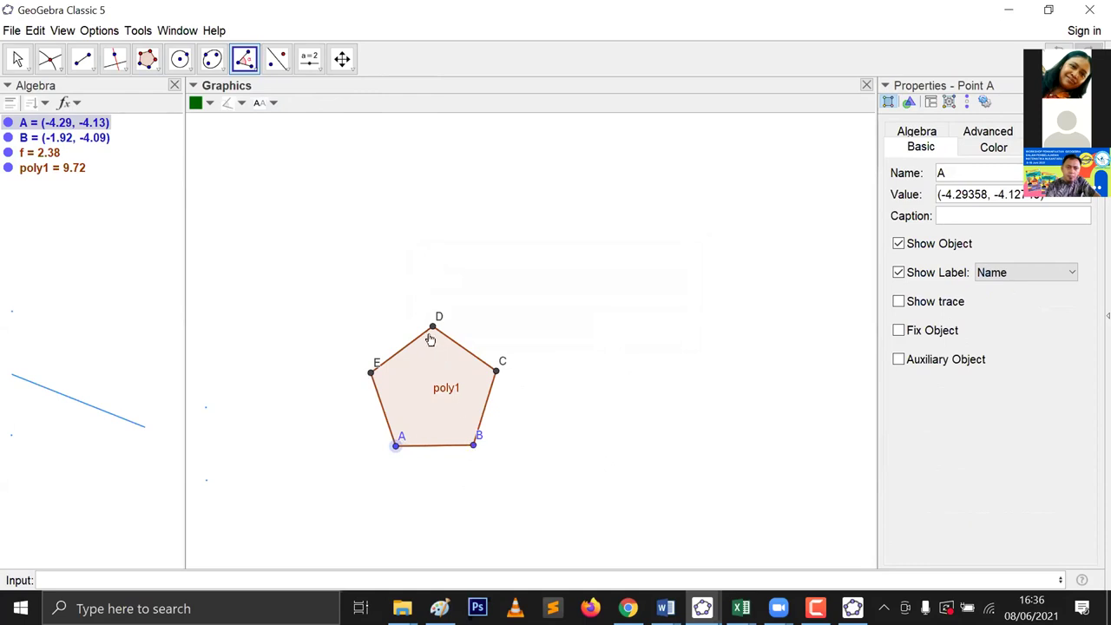
Step: Measure the 108° interior angles at vertices E and D
{"action": "left_click", "coordinate": [473, 444]}
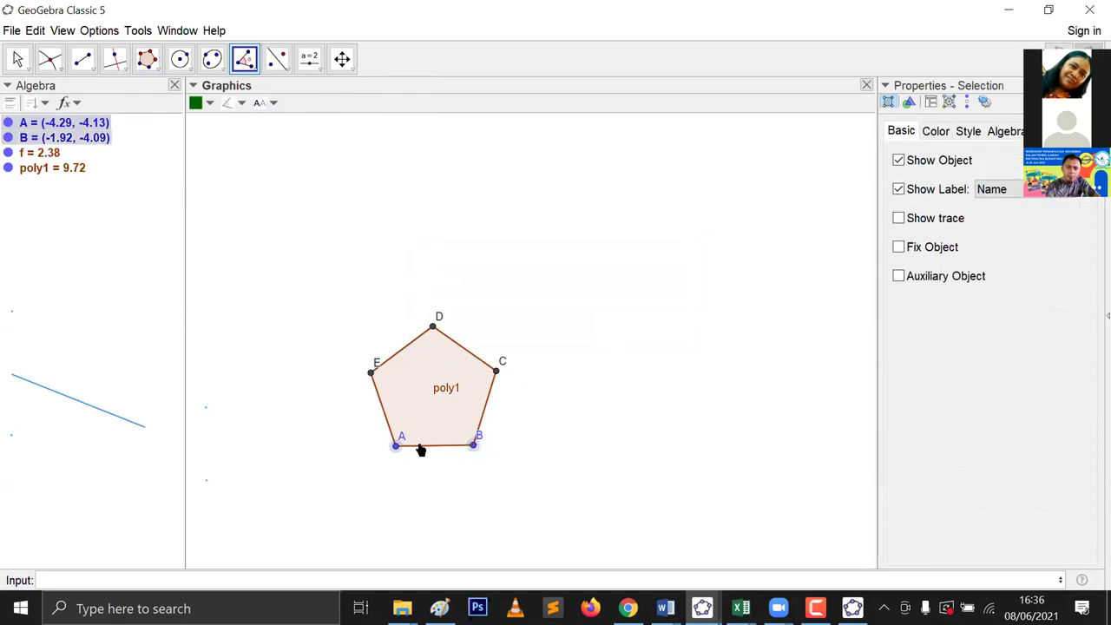
{"action": "left_click", "coordinate": [395, 444]}
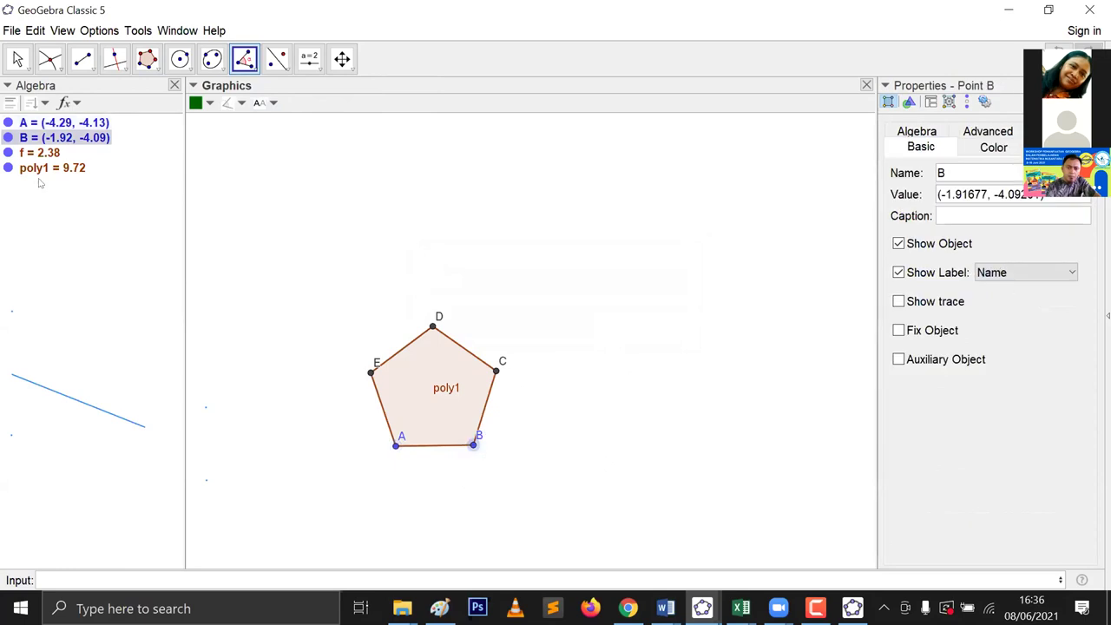
{"action": "left_click", "coordinate": [474, 444]}
{"action": "left_click", "coordinate": [396, 446]}
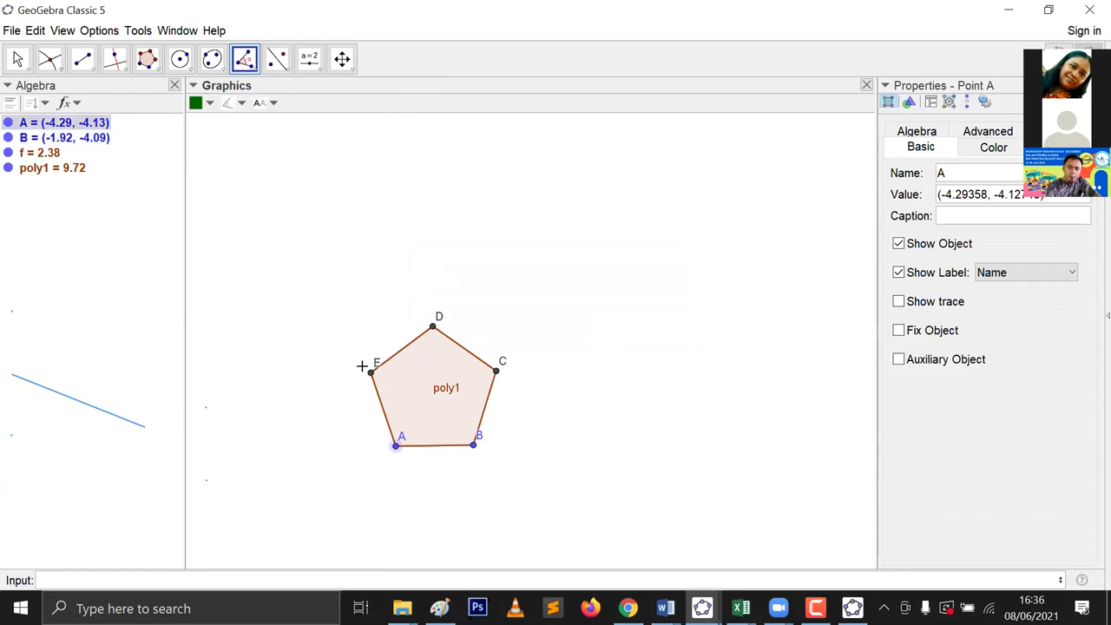
{"action": "left_click", "coordinate": [372, 372]}
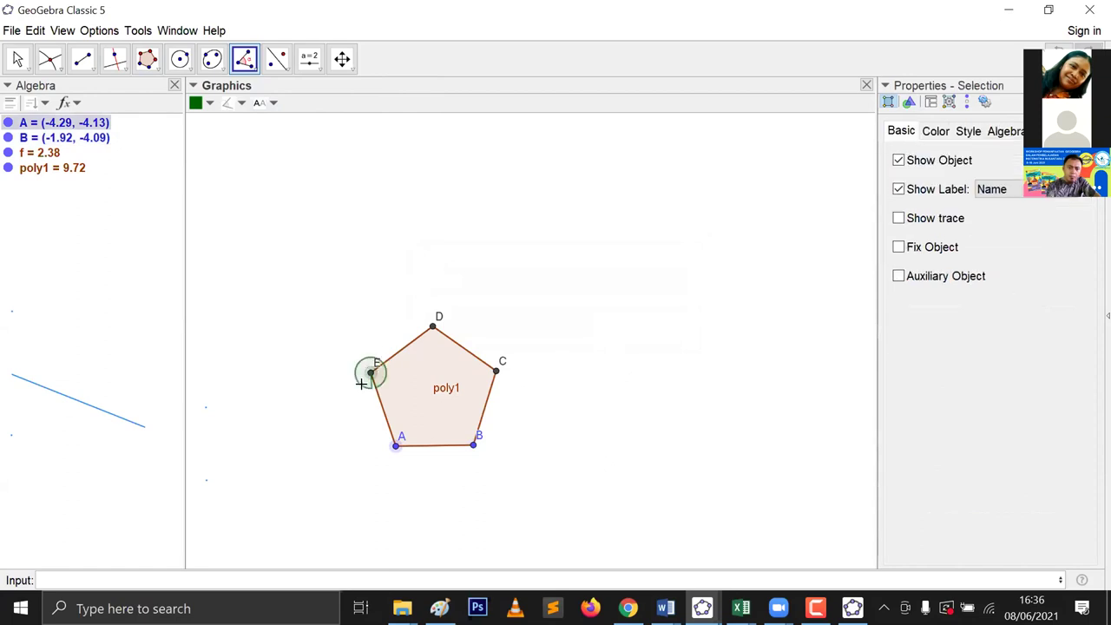
{"action": "left_click", "coordinate": [432, 330]}
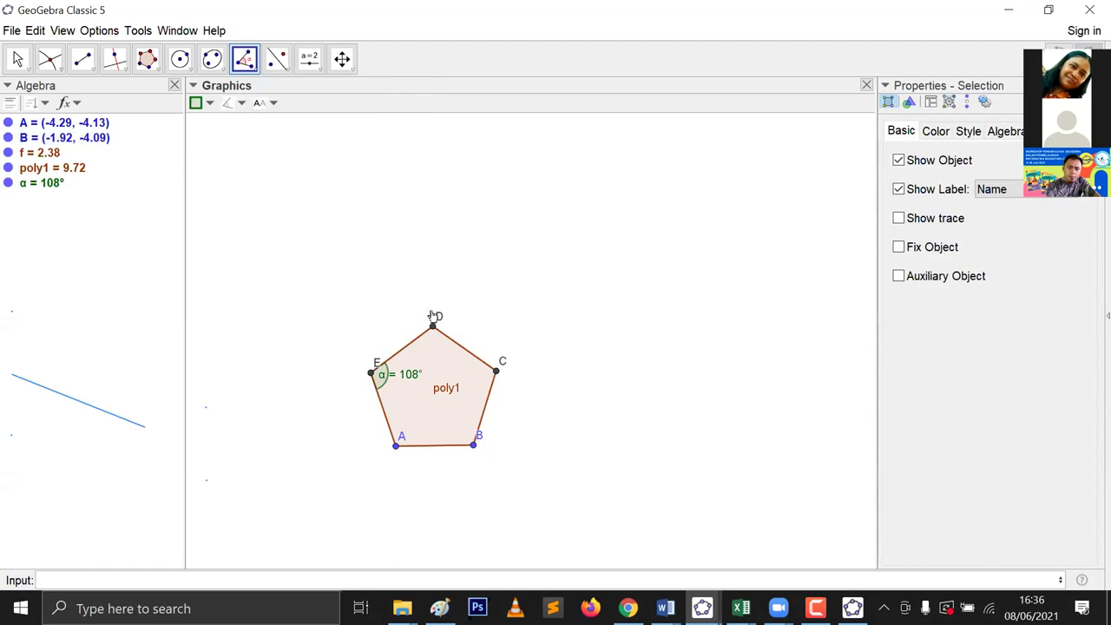
{"action": "left_click", "coordinate": [372, 374]}
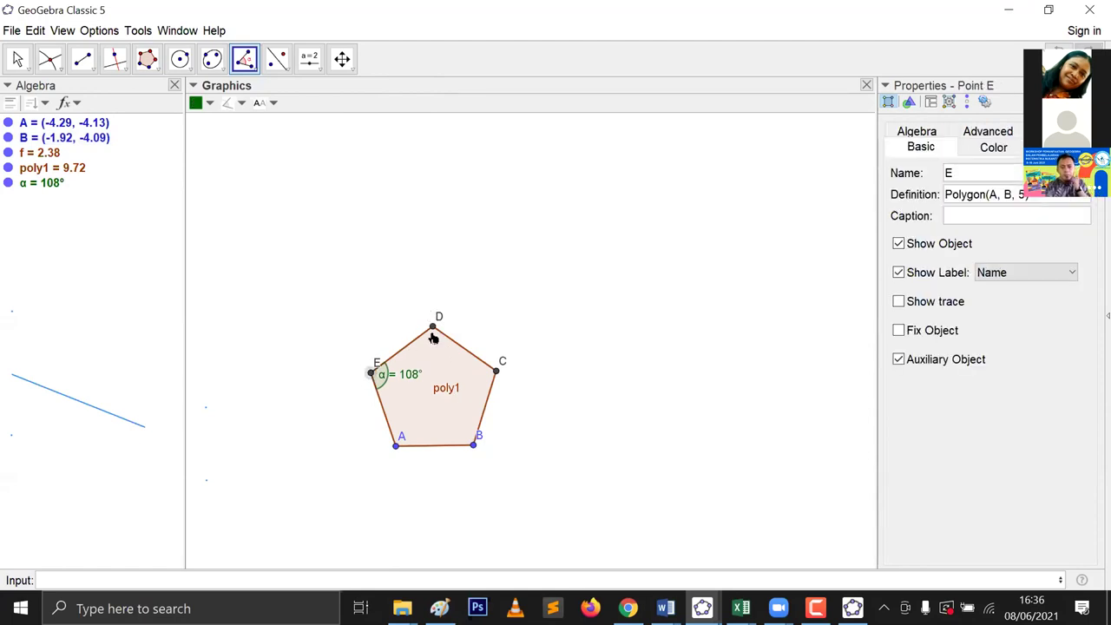
{"action": "left_click", "coordinate": [433, 328]}
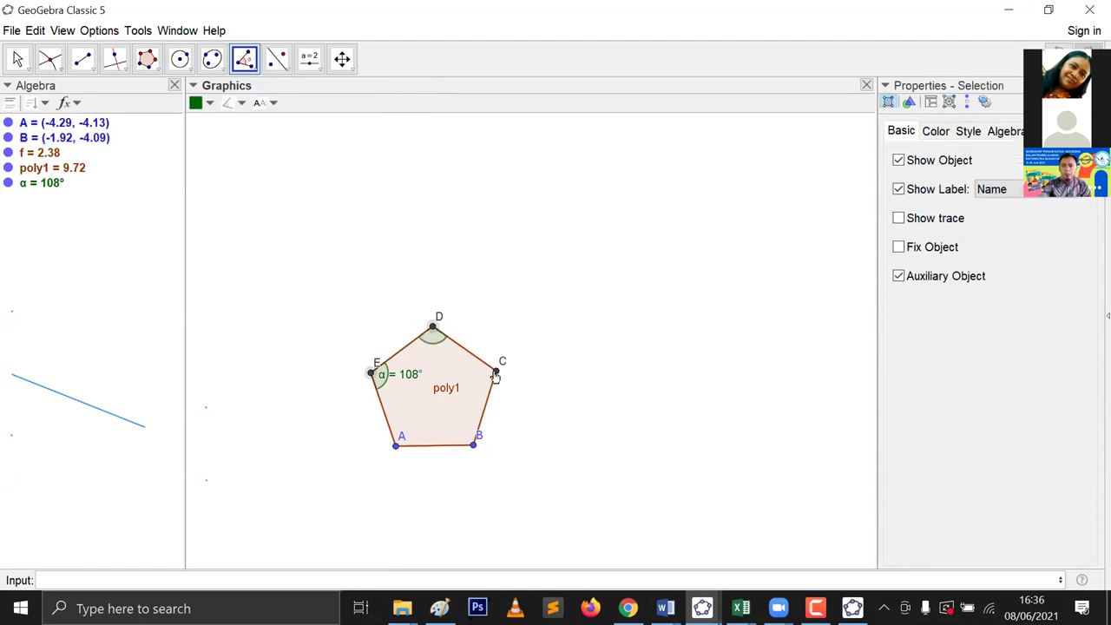
{"action": "left_click", "coordinate": [495, 371]}
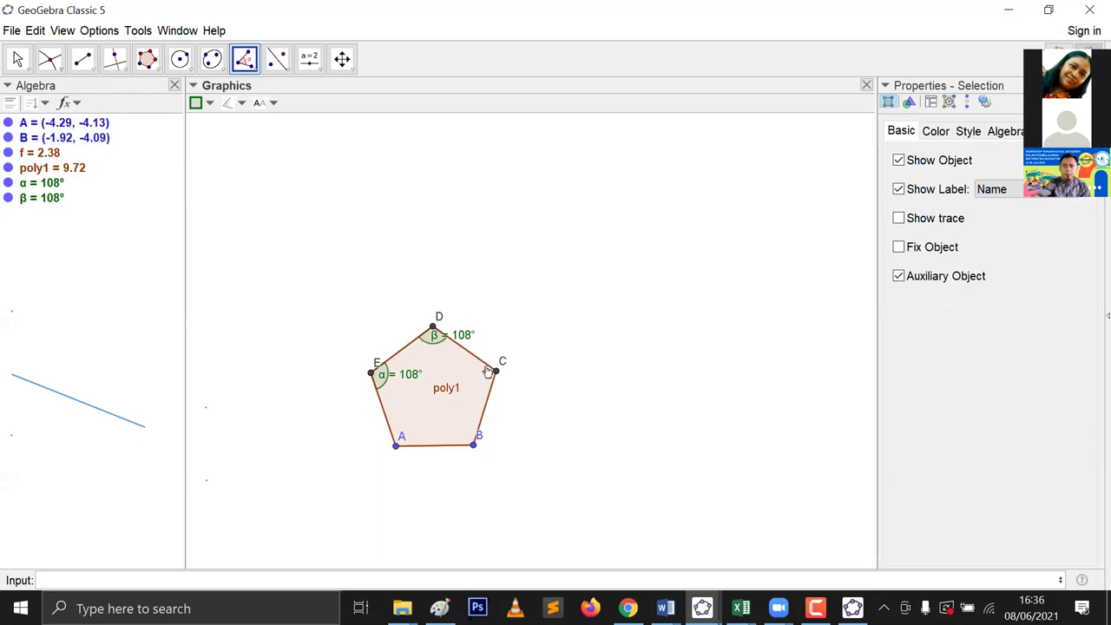
Step: Measure the 108° interior angles at vertices C, B and A
{"action": "left_click", "coordinate": [434, 328]}
{"action": "left_click", "coordinate": [496, 371]}
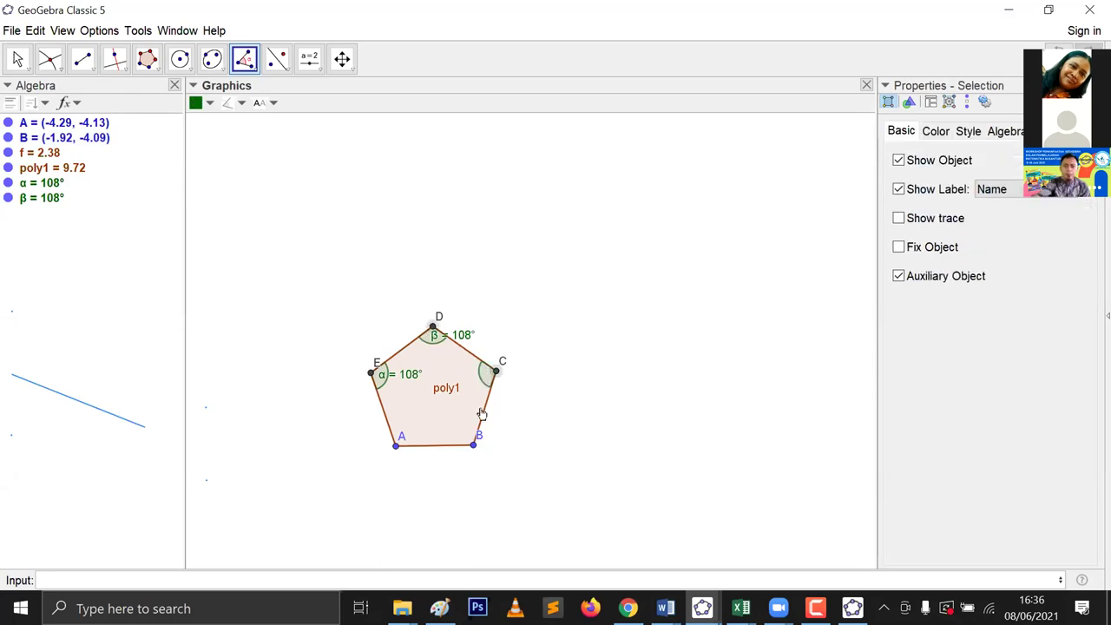
{"action": "left_click", "coordinate": [470, 448]}
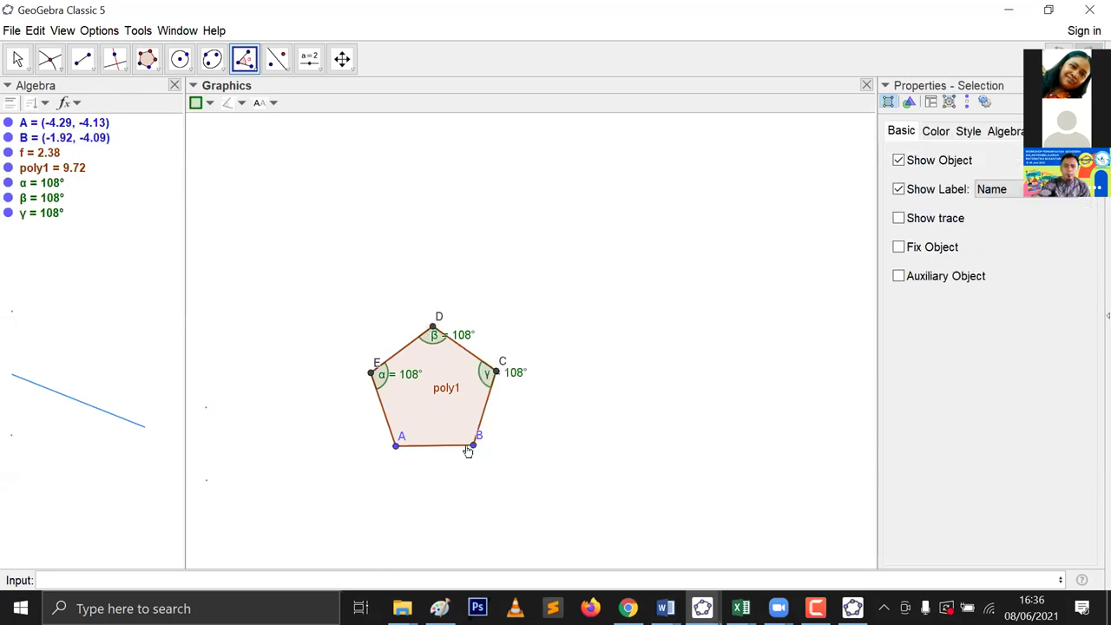
{"action": "left_click", "coordinate": [493, 374]}
{"action": "left_click", "coordinate": [473, 444]}
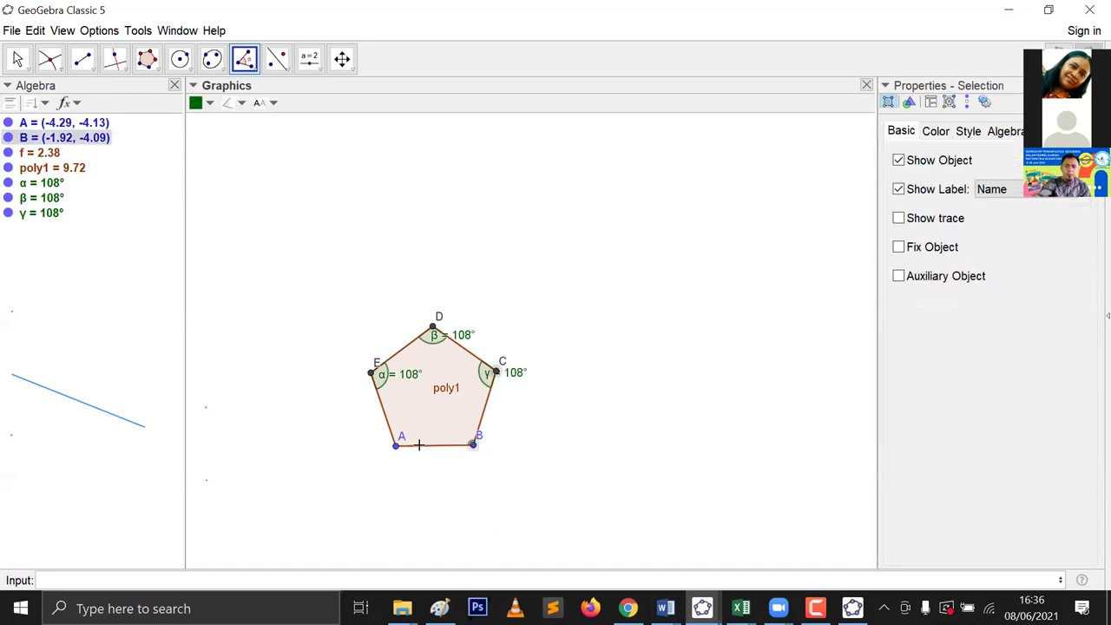
{"action": "left_click", "coordinate": [396, 446]}
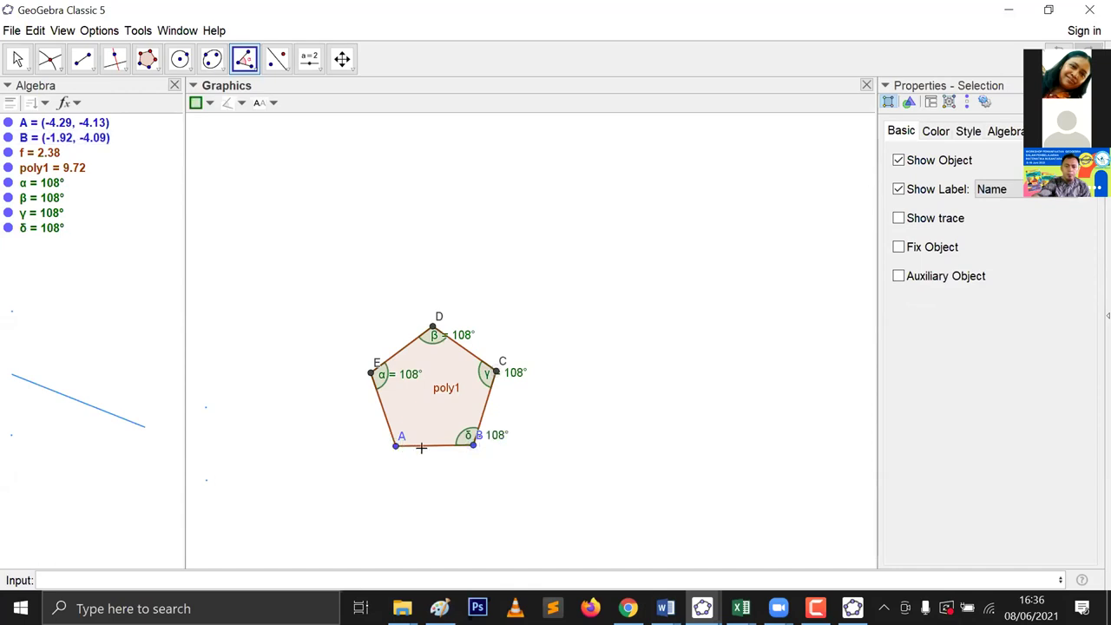
{"action": "left_click", "coordinate": [472, 444]}
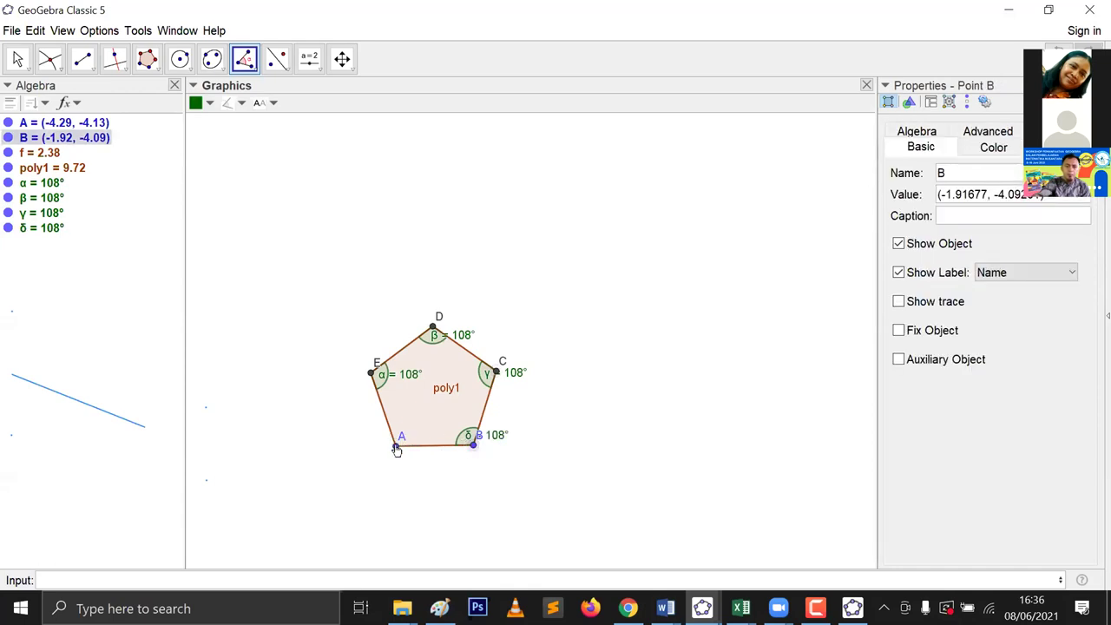
{"action": "left_click", "coordinate": [395, 444]}
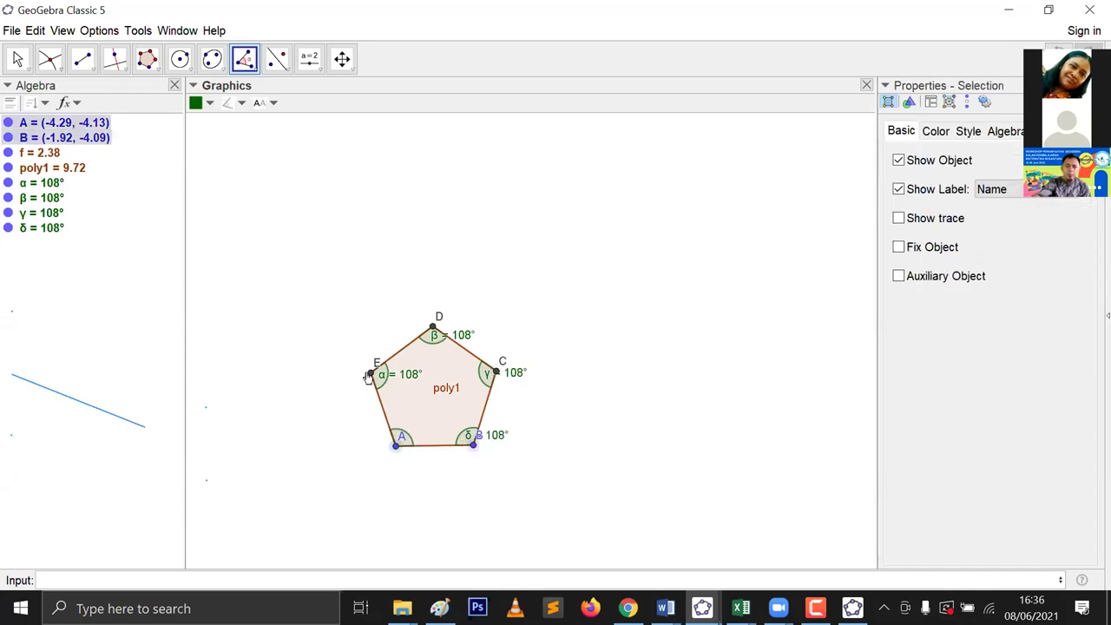
{"action": "left_click", "coordinate": [370, 374]}
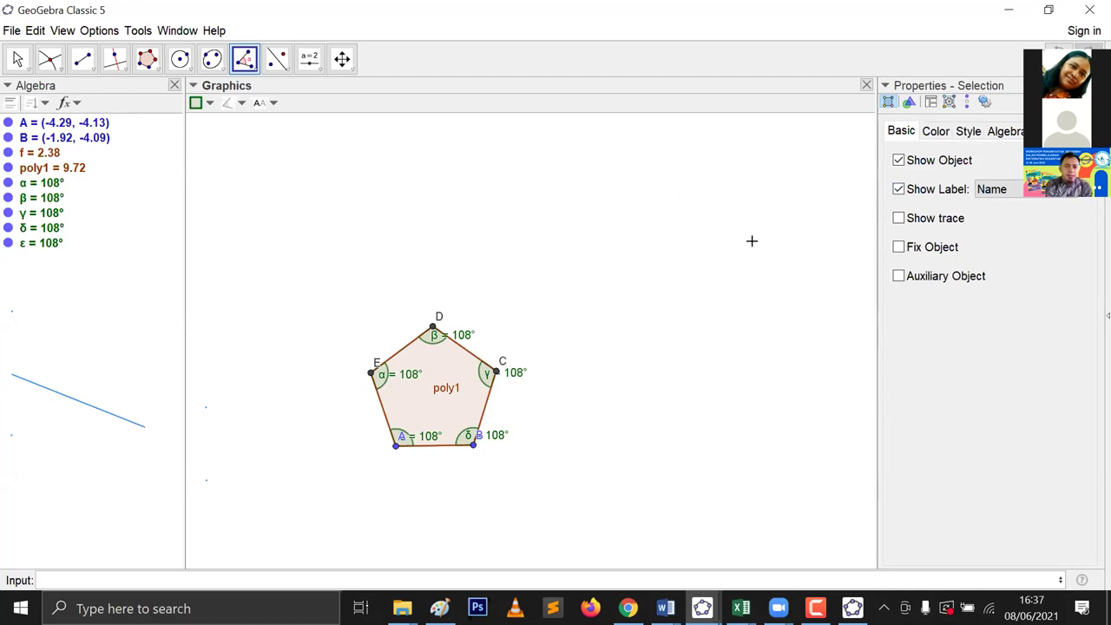
Step: Select all objects and delete the pentagon, its points and its angles
{"action": "key", "text": "ctrl+a"}
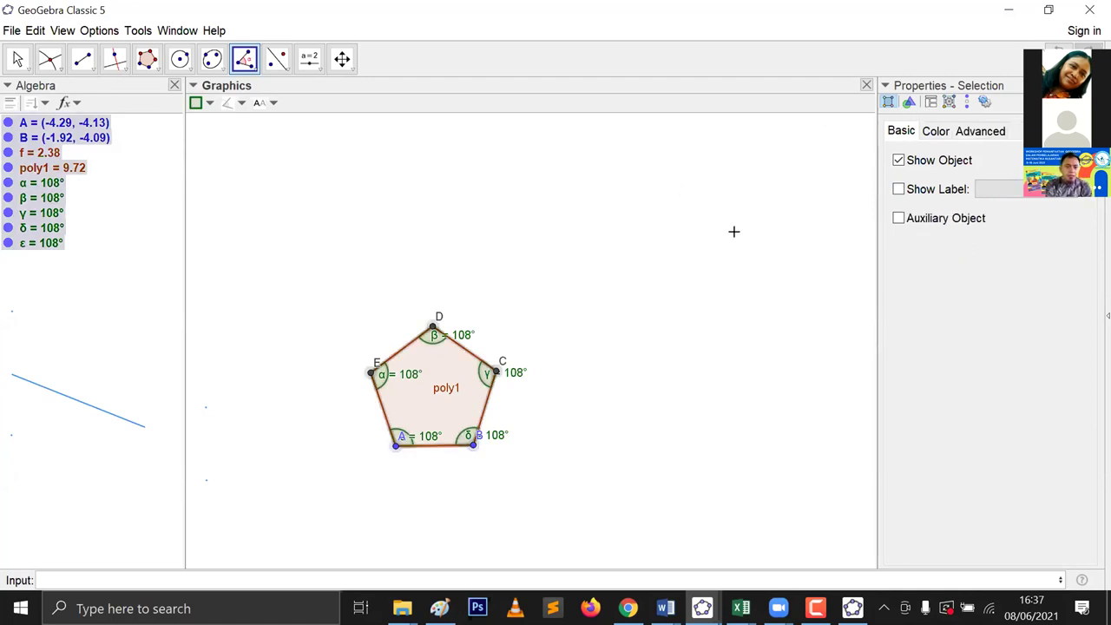
{"action": "key", "text": "Delete"}
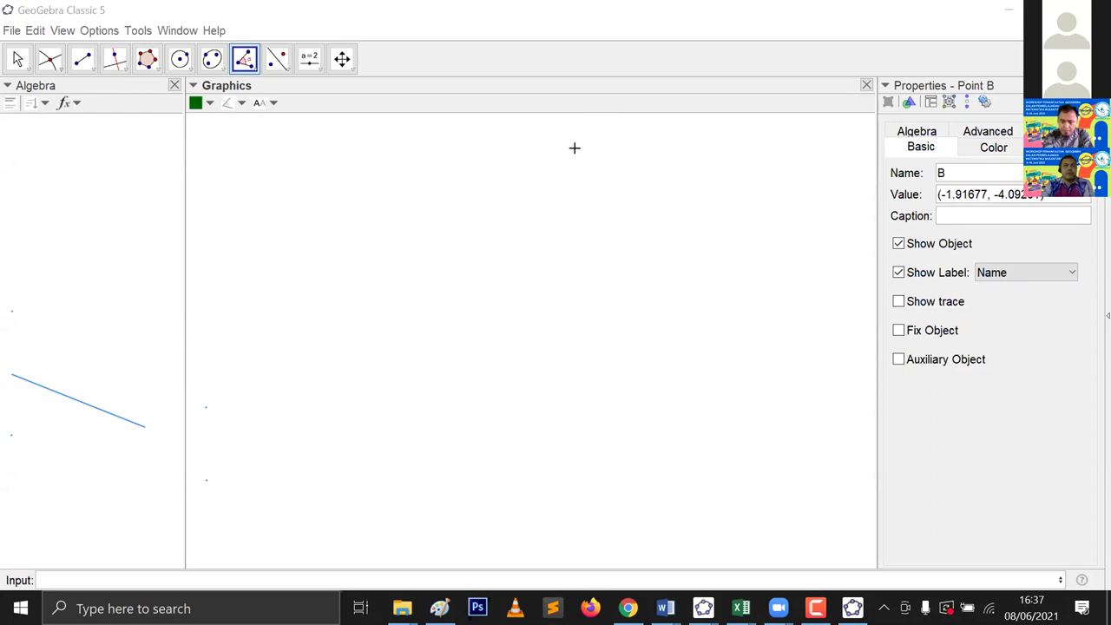
Step: In GeoGebra Classic 5, start an input box on the canvas, then cancel it so nothing is created
{"action": "left_click", "coordinate": [314, 69]}
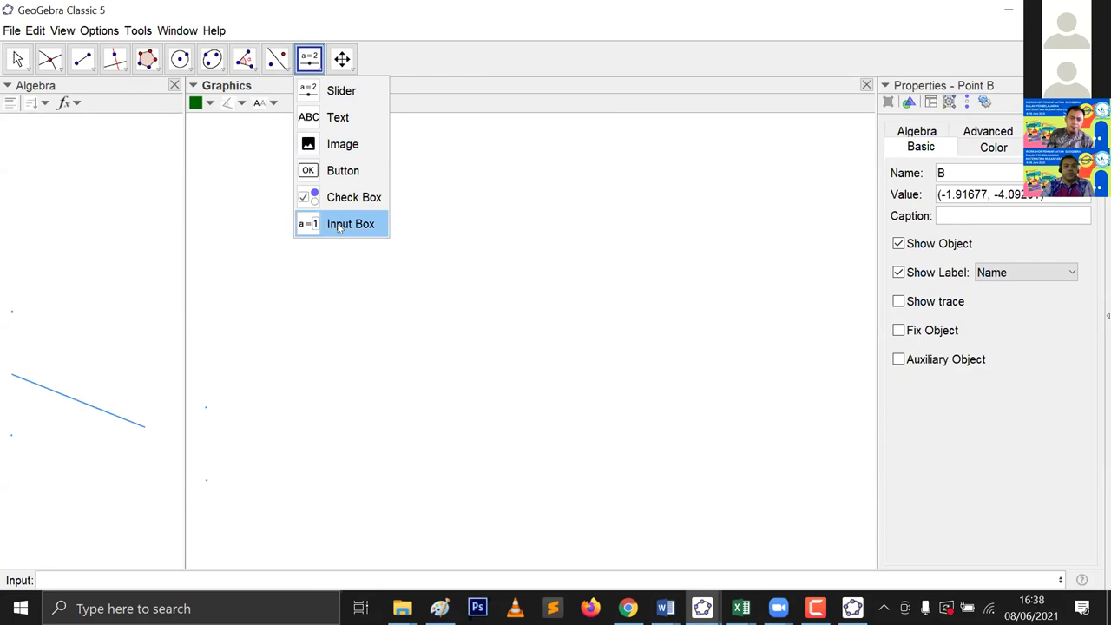
{"action": "left_click", "coordinate": [338, 224]}
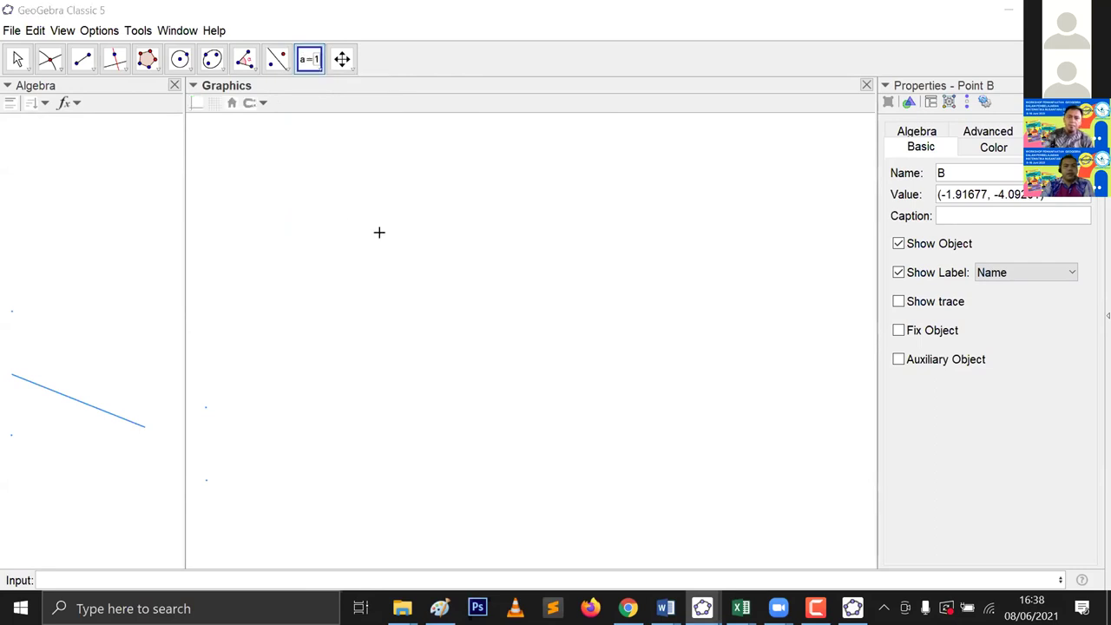
{"action": "left_click", "coordinate": [411, 250]}
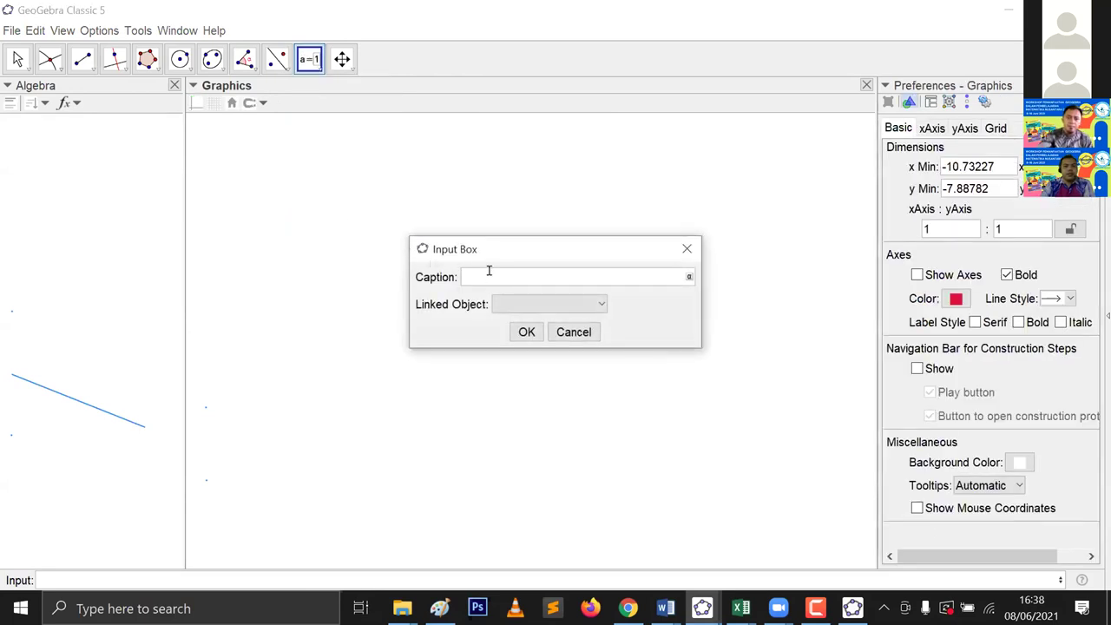
{"action": "left_click", "coordinate": [689, 276]}
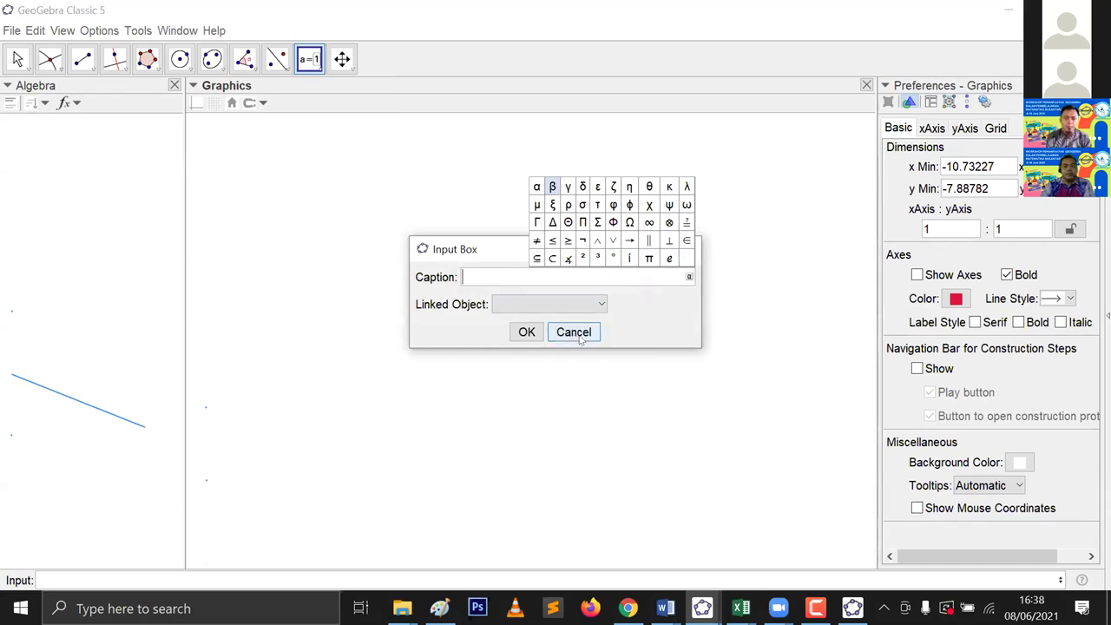
{"action": "left_click", "coordinate": [574, 333]}
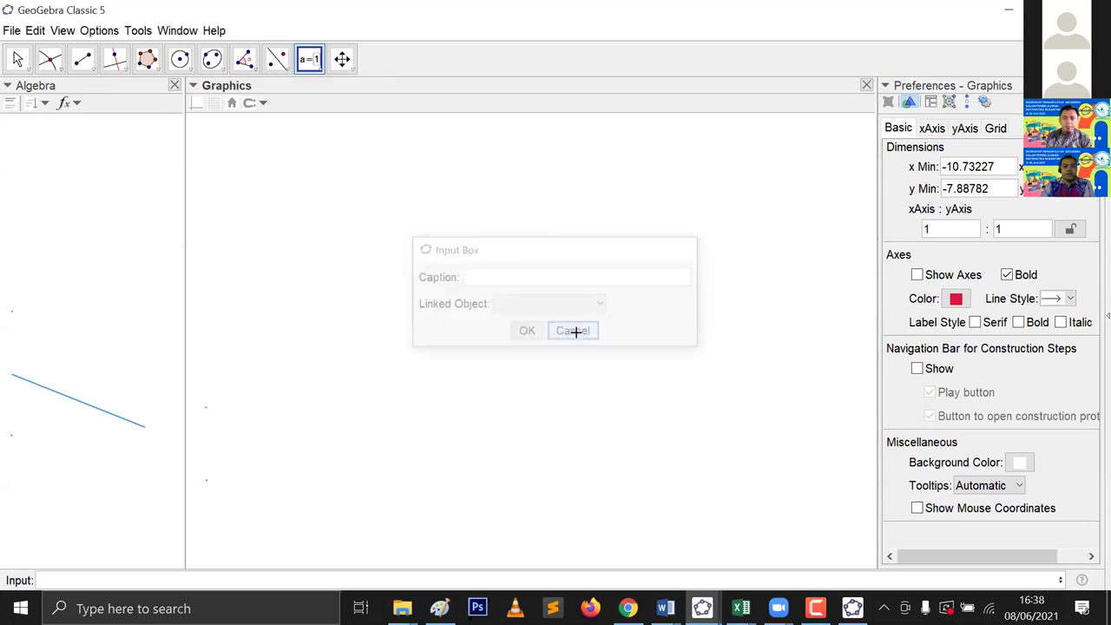
Step: In the other GeoGebra Classic window, close Object Properties and start an input box on the graphics view
{"action": "left_click", "coordinate": [852, 607]}
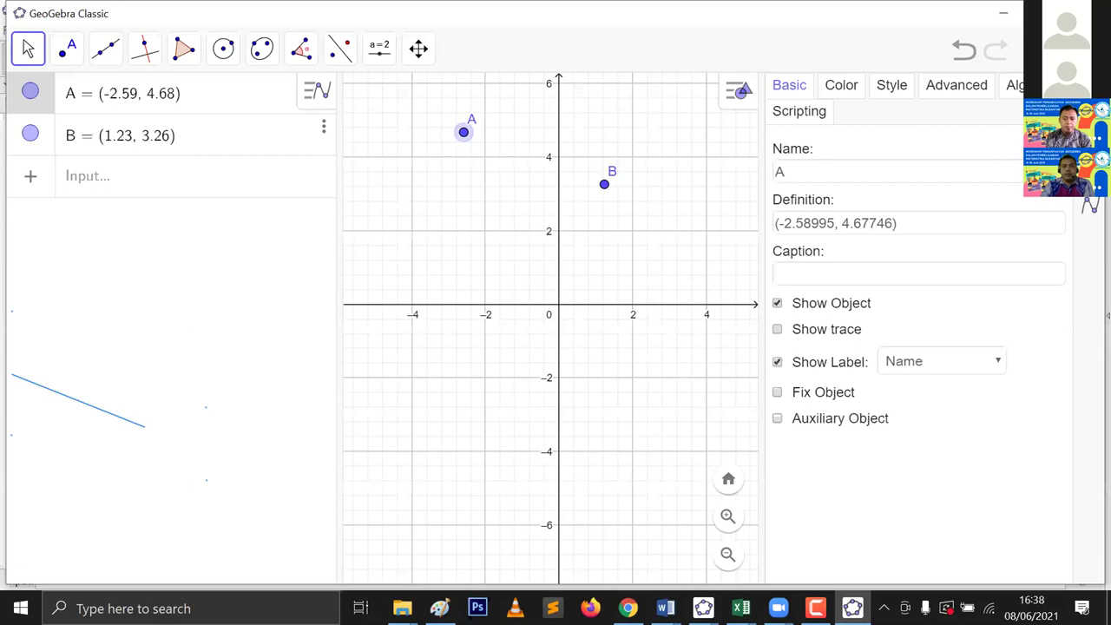
{"action": "left_click", "coordinate": [942, 147]}
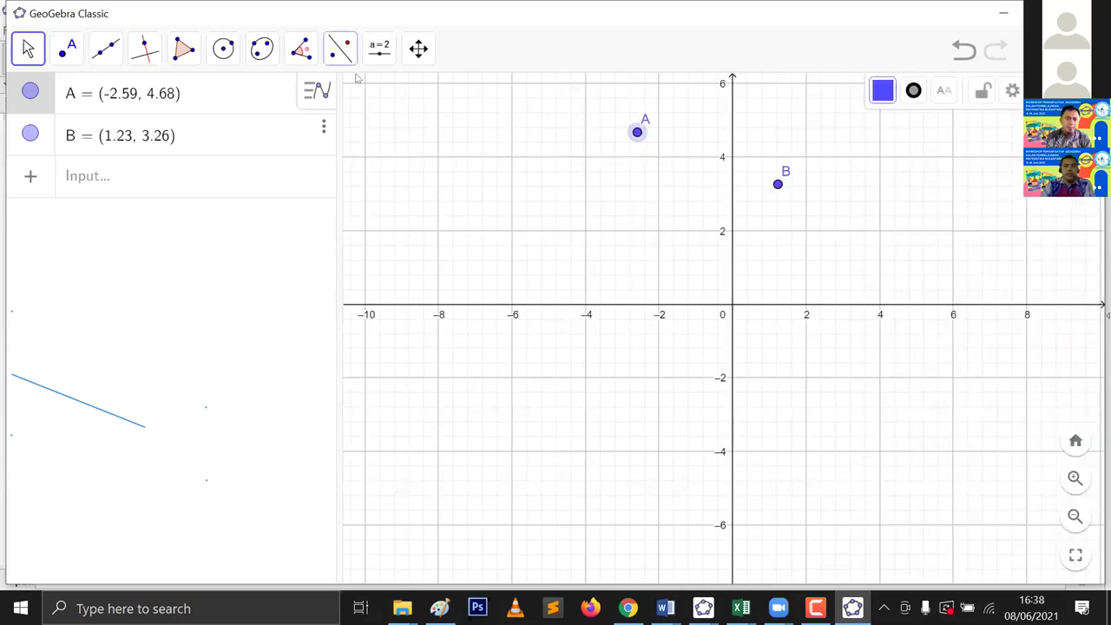
{"action": "left_click", "coordinate": [380, 47]}
{"action": "left_click", "coordinate": [425, 250]}
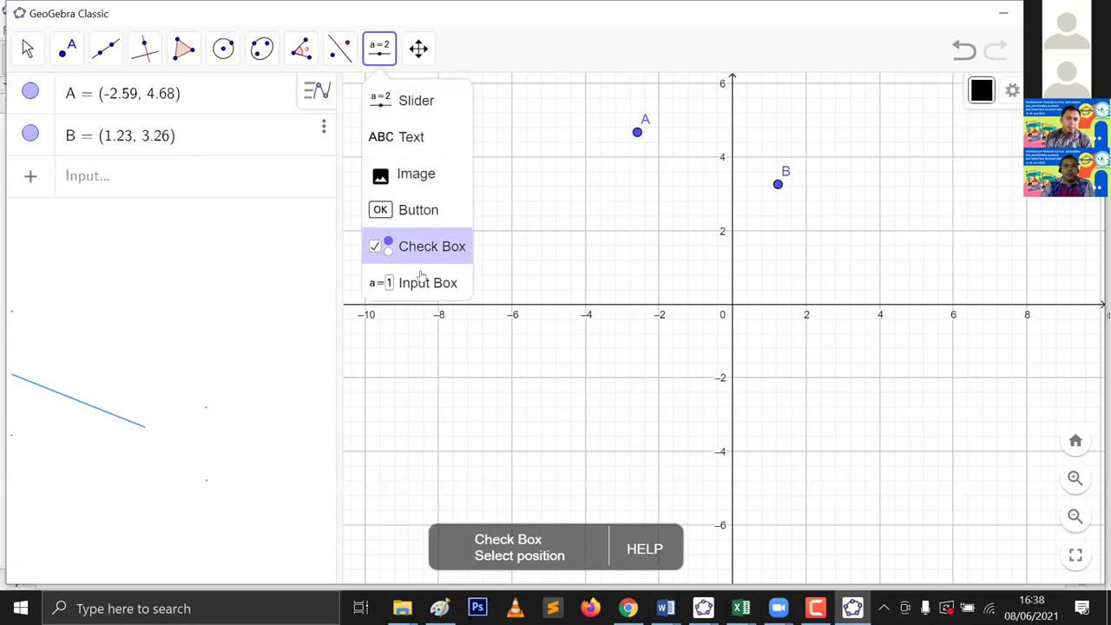
{"action": "left_click", "coordinate": [421, 280]}
{"action": "left_click", "coordinate": [480, 275]}
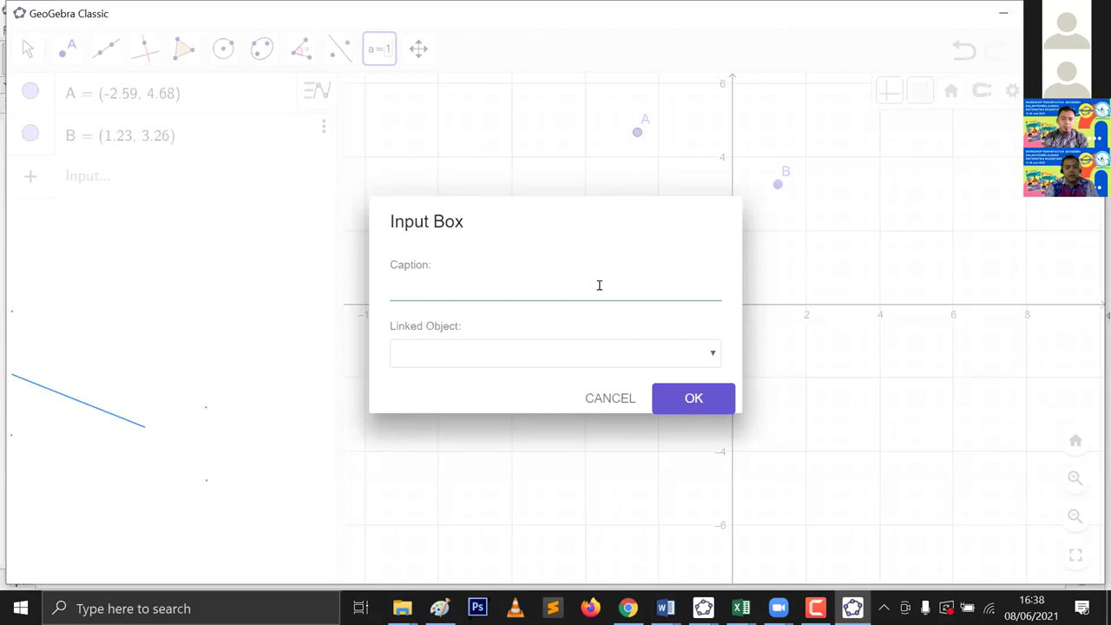
Step: Caption the new input box 'rumus fungsi f(x)' and confirm it, leaving it unlinked
{"action": "type", "text": "a"}
{"action": "key", "text": "BackSpace"}
{"action": "type", "text": "rumus fungss"}
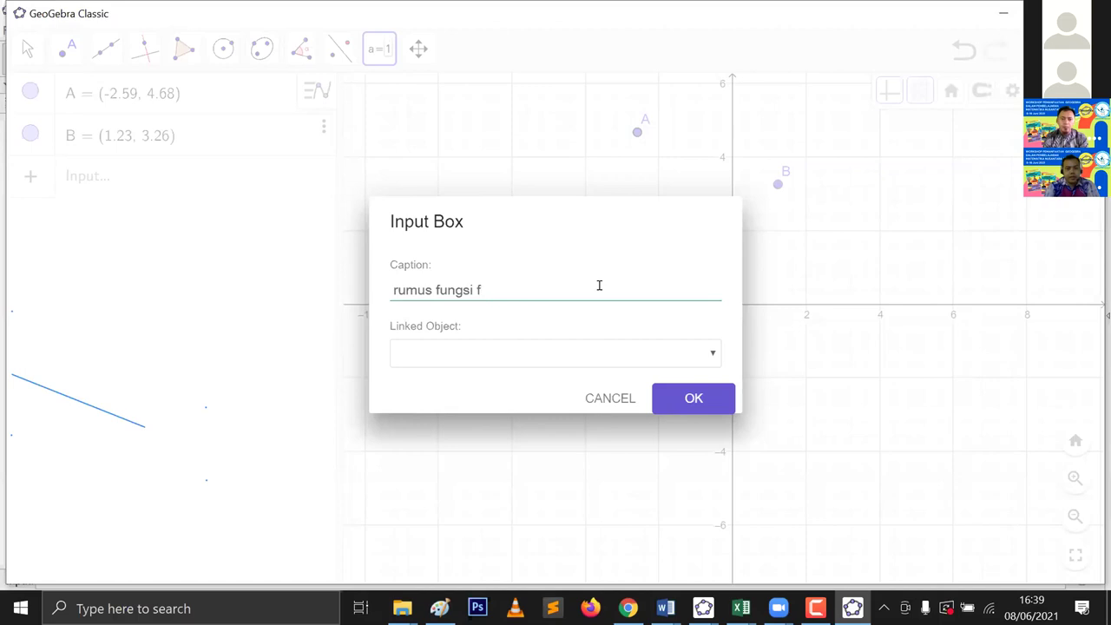
{"action": "type", "text": "x"}
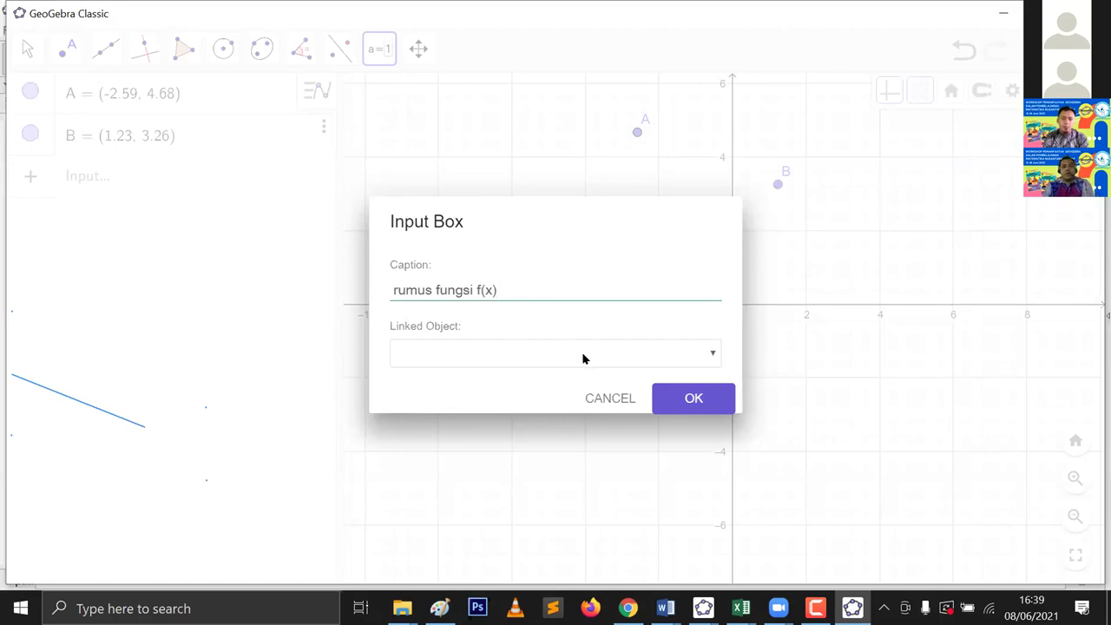
{"action": "left_click", "coordinate": [671, 405]}
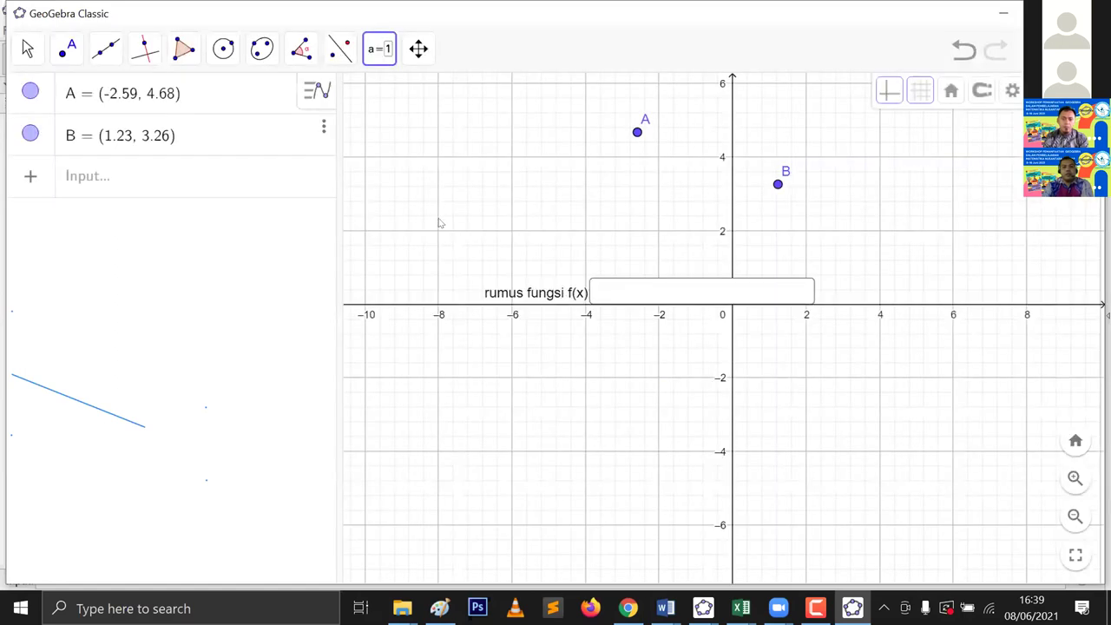
{"action": "left_click", "coordinate": [24, 67]}
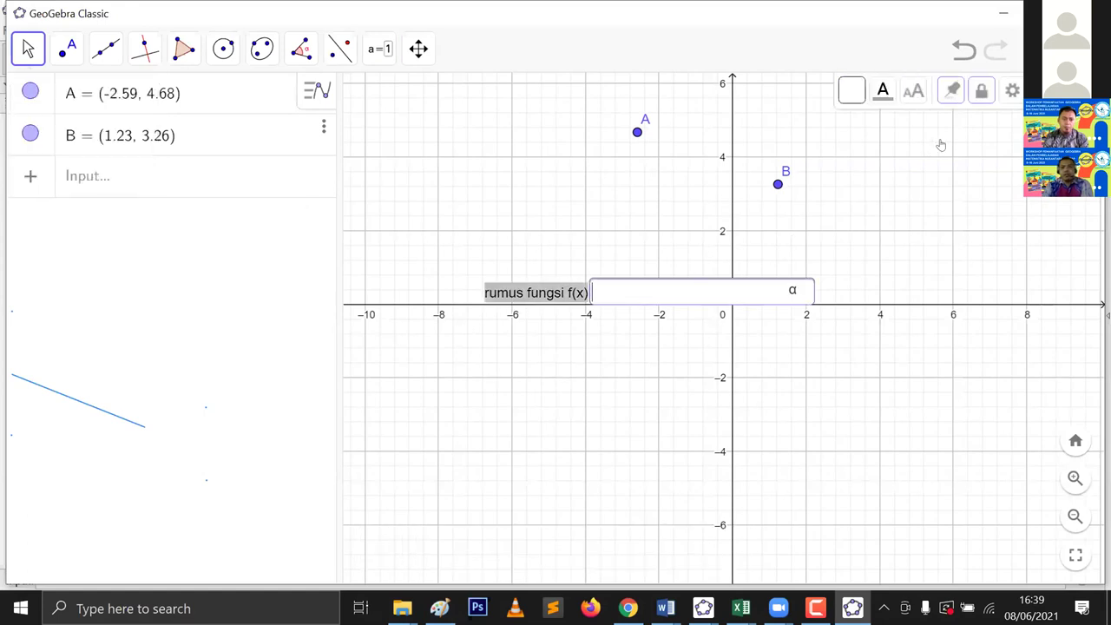
Step: Open the input box's properties, leave its name unchanged, and deselect it on the canvas
{"action": "left_click", "coordinate": [1012, 92]}
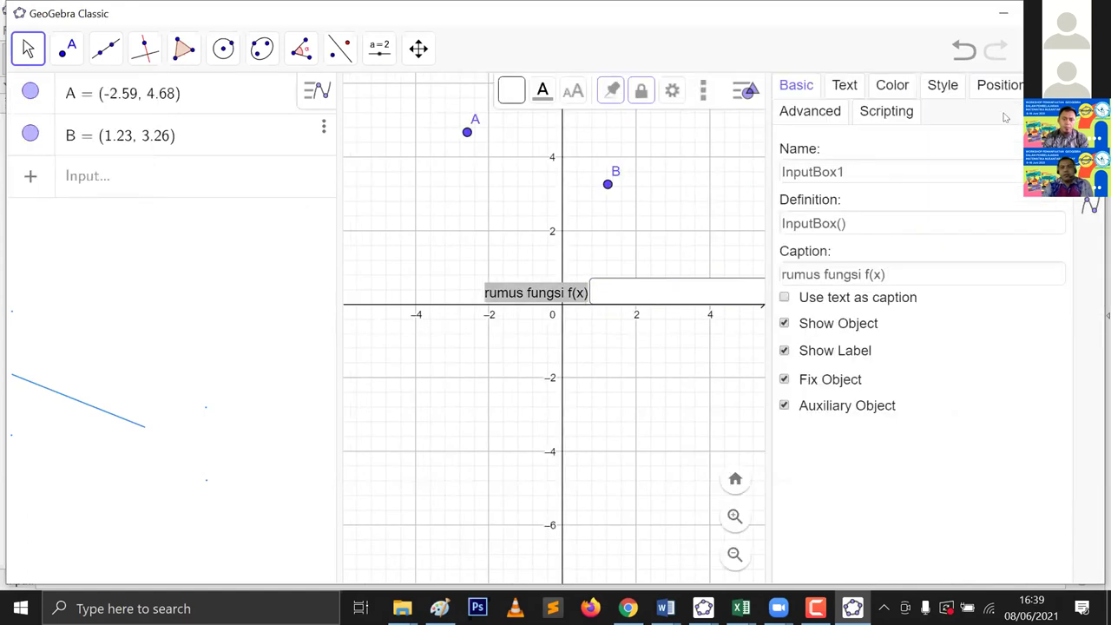
{"action": "left_click", "coordinate": [962, 168]}
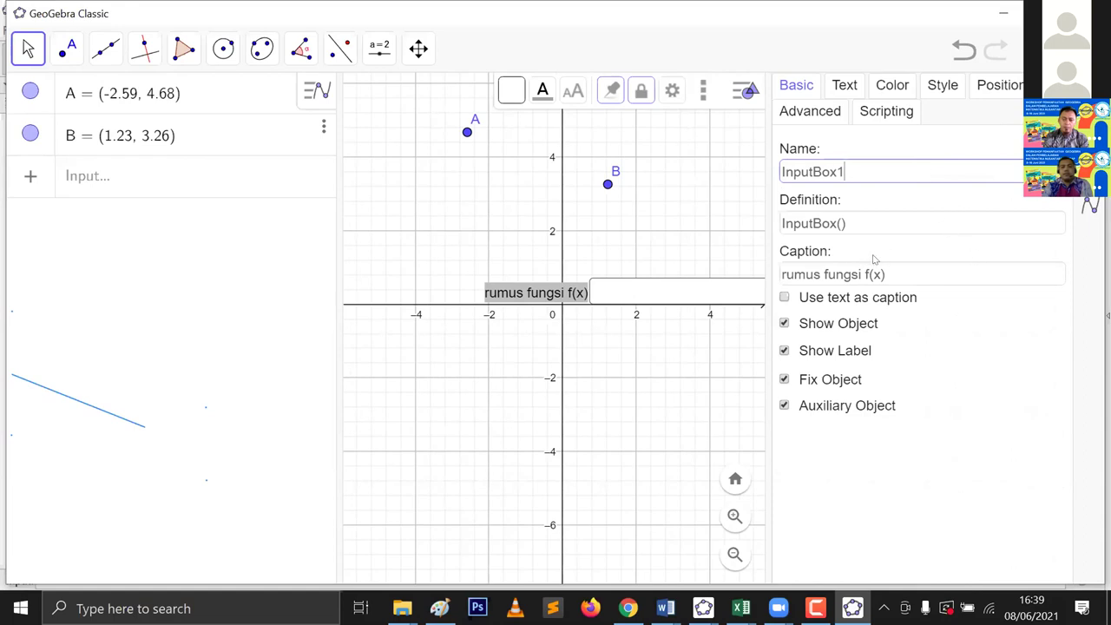
{"action": "key", "text": "Escape"}
{"action": "key", "text": "Escape"}
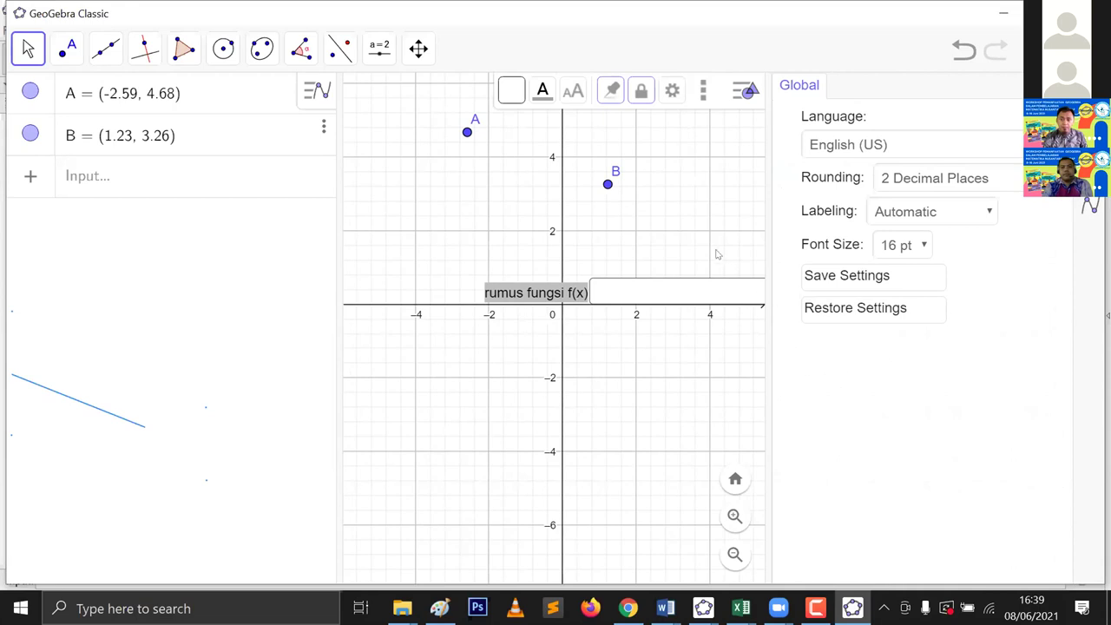
{"action": "left_click", "coordinate": [735, 295]}
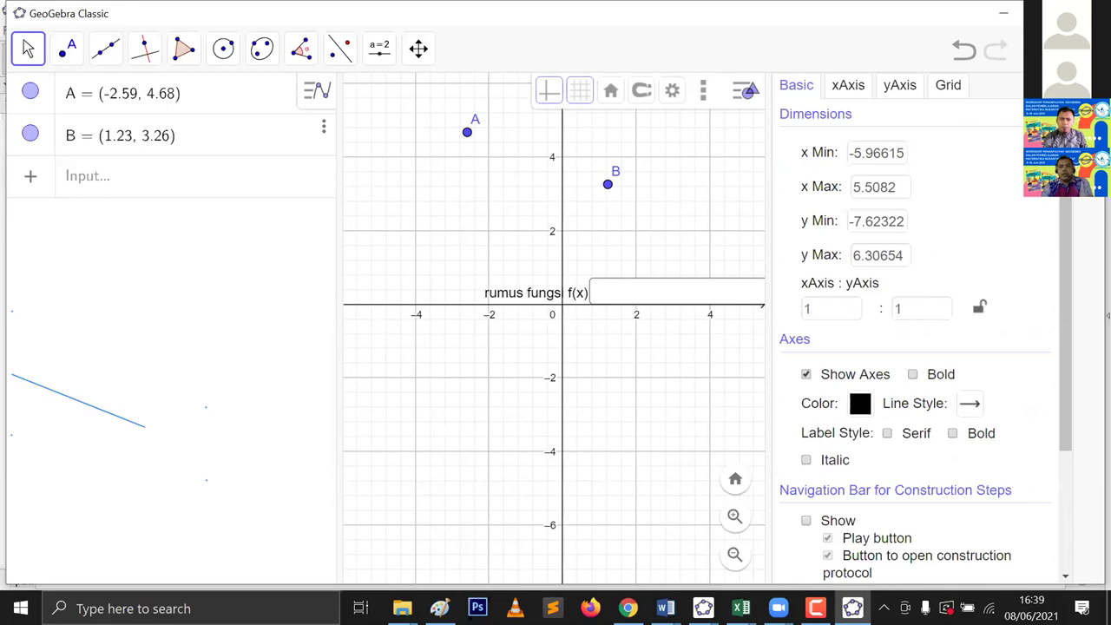
Step: Drag the 'rumus fungsi f(x)' input box up off the x-axis to about y = 2
{"action": "left_click", "coordinate": [674, 292]}
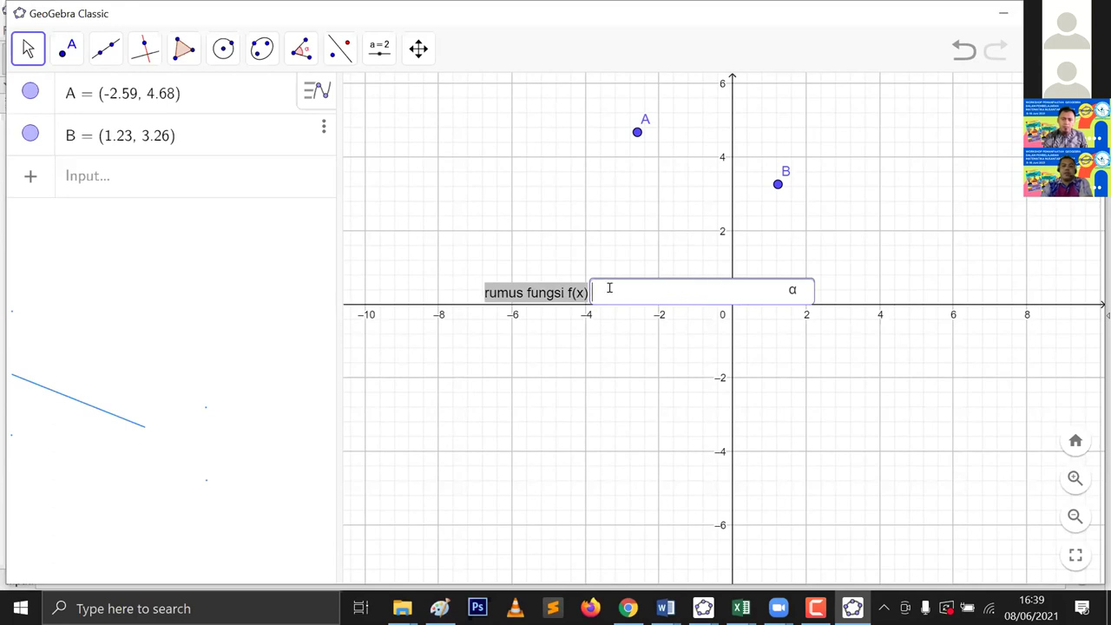
{"action": "left_click", "coordinate": [562, 288]}
{"action": "left_click_drag", "start_coordinate": [570, 280], "coordinate": [586, 226]}
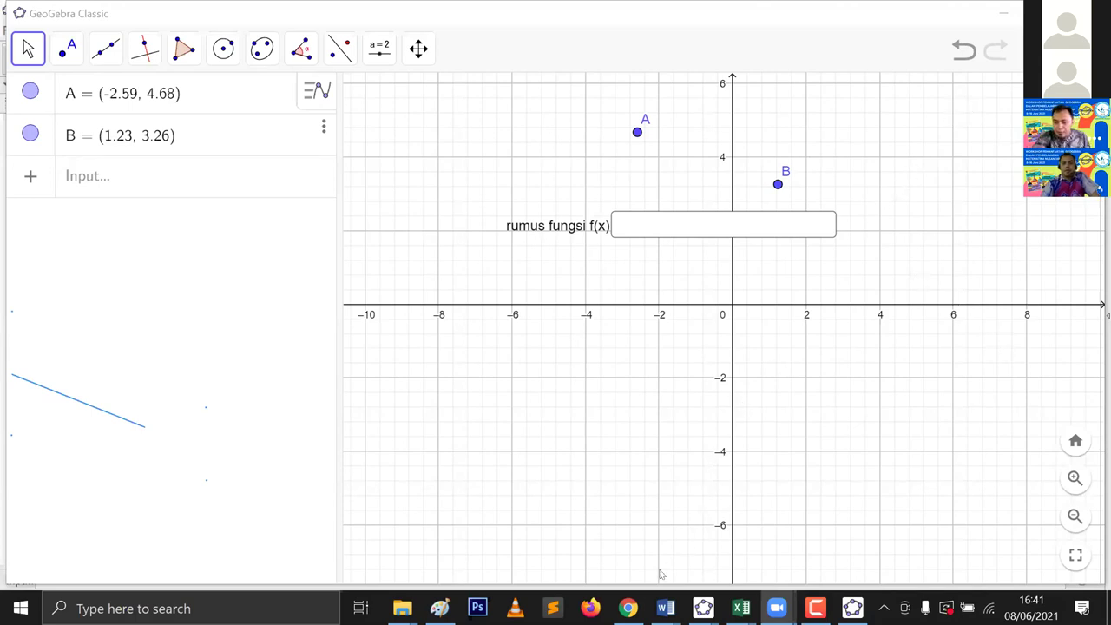
Step: Bring the Golf Game page forward in Chrome and scroll through the applet to review it
{"action": "mouse_move", "coordinate": [628, 607]}
{"action": "left_click", "coordinate": [598, 568]}
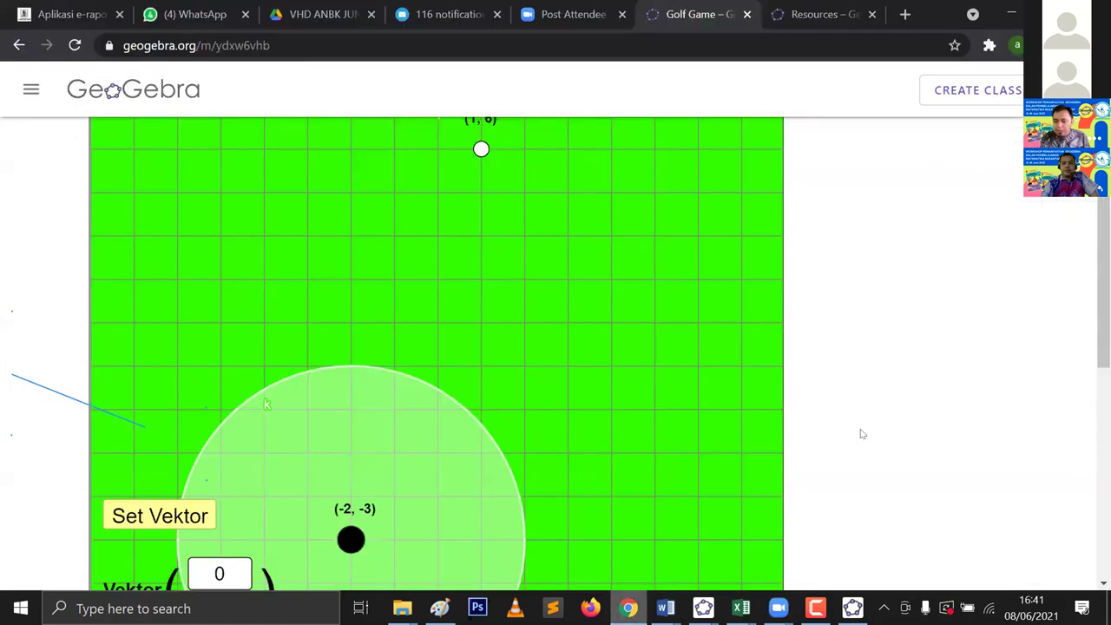
{"action": "scroll", "coordinate": [919, 389], "scroll_direction": "down", "scroll_amount": 4}
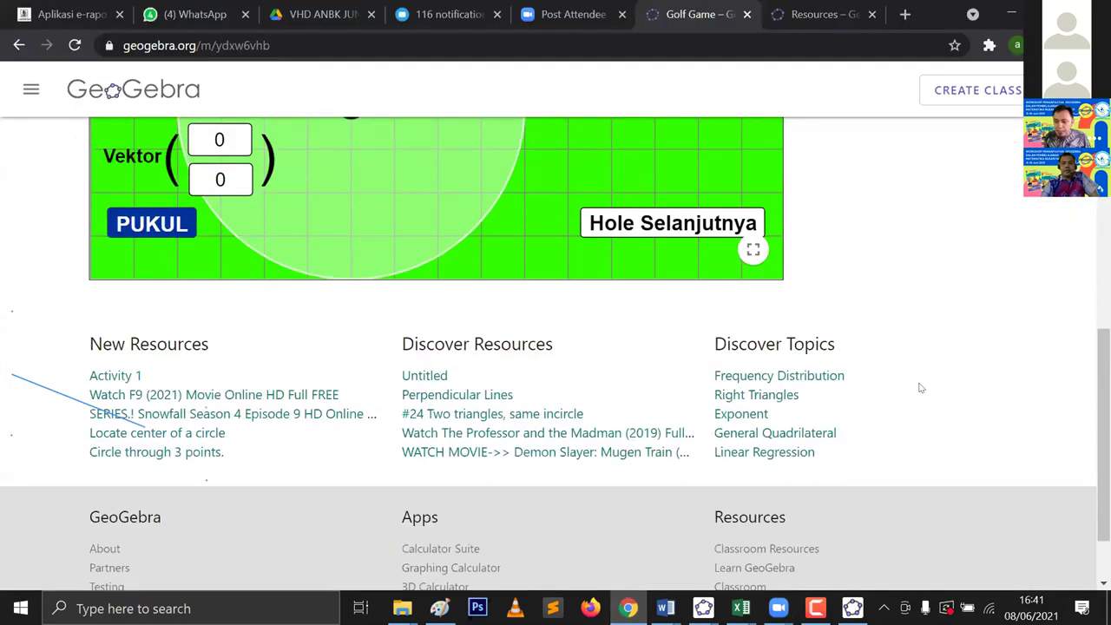
{"action": "scroll", "coordinate": [920, 388], "scroll_direction": "up", "scroll_amount": 6}
{"action": "scroll", "coordinate": [920, 387], "scroll_direction": "down", "scroll_amount": 4}
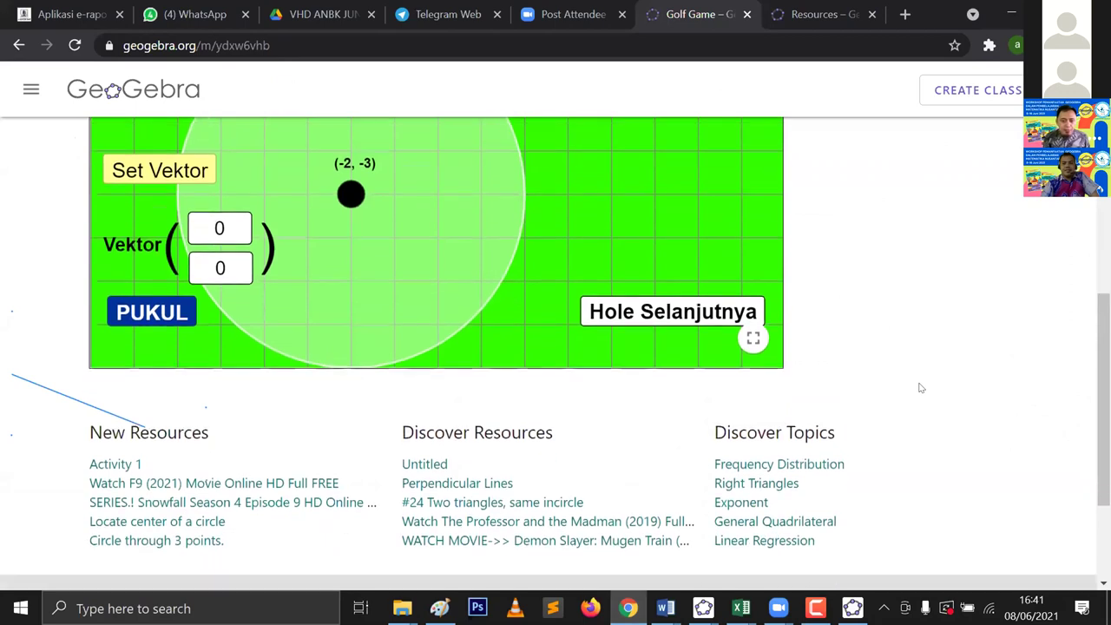
{"action": "scroll", "coordinate": [918, 387], "scroll_direction": "up", "scroll_amount": 5}
{"action": "scroll", "coordinate": [918, 389], "scroll_direction": "down", "scroll_amount": 6}
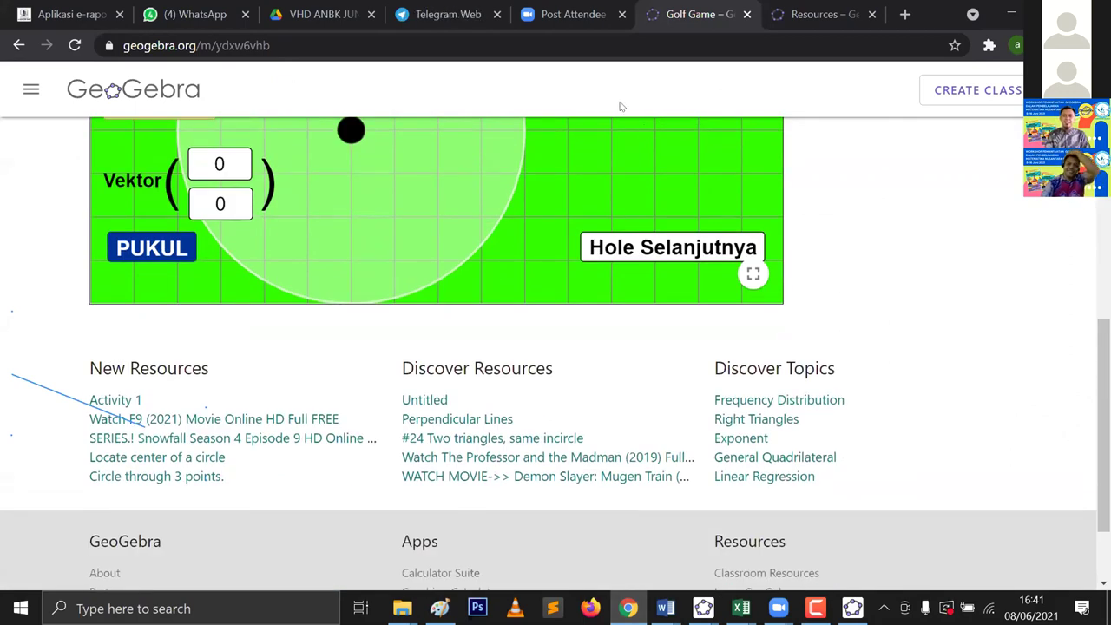
{"action": "scroll", "coordinate": [798, 219], "scroll_direction": "up", "scroll_amount": 6}
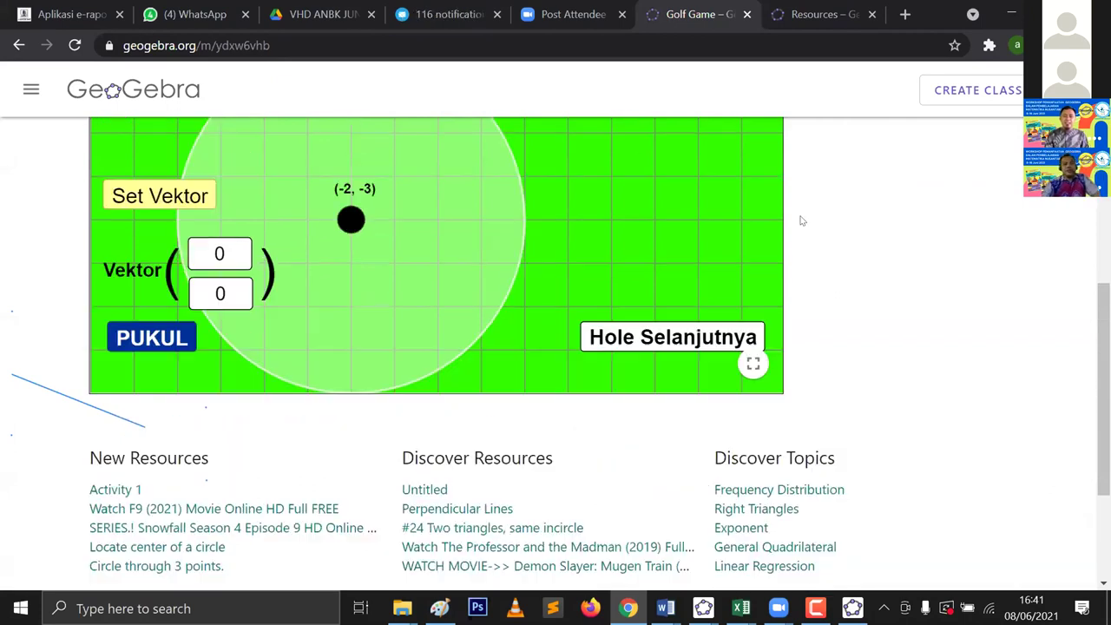
{"action": "scroll", "coordinate": [801, 219], "scroll_direction": "down", "scroll_amount": 2}
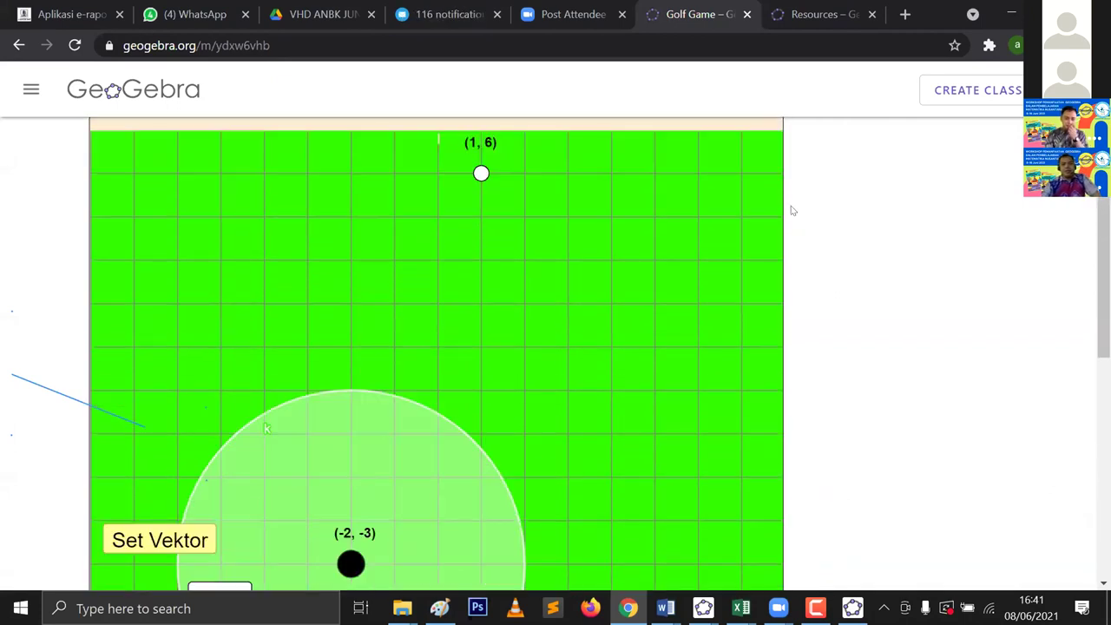
{"action": "scroll", "coordinate": [791, 210], "scroll_direction": "up", "scroll_amount": 1}
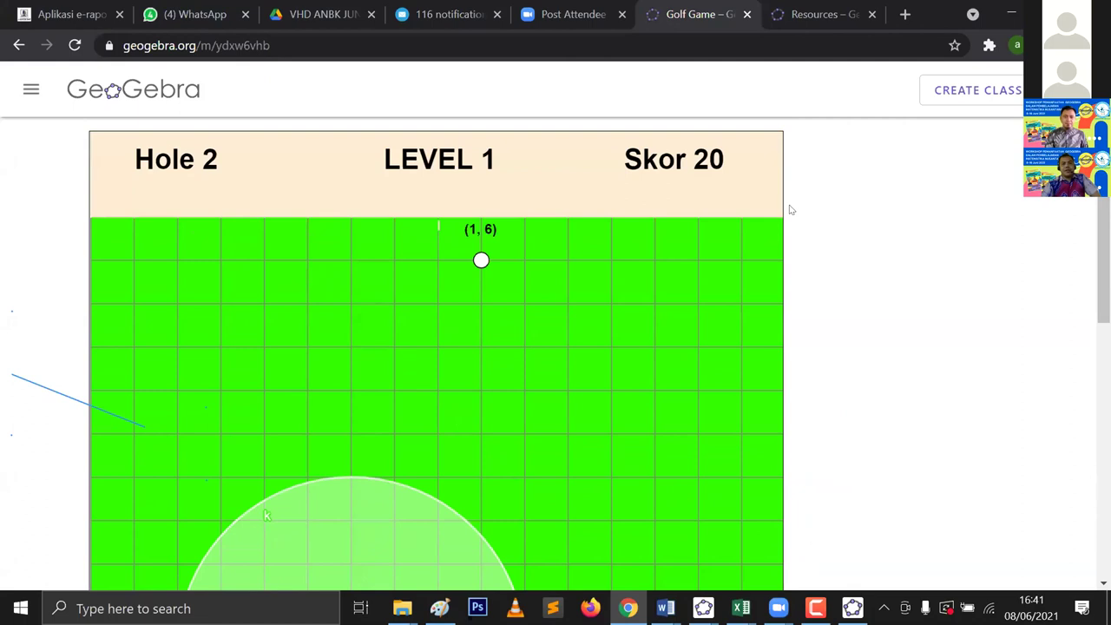
{"action": "scroll", "coordinate": [788, 211], "scroll_direction": "down", "scroll_amount": 4}
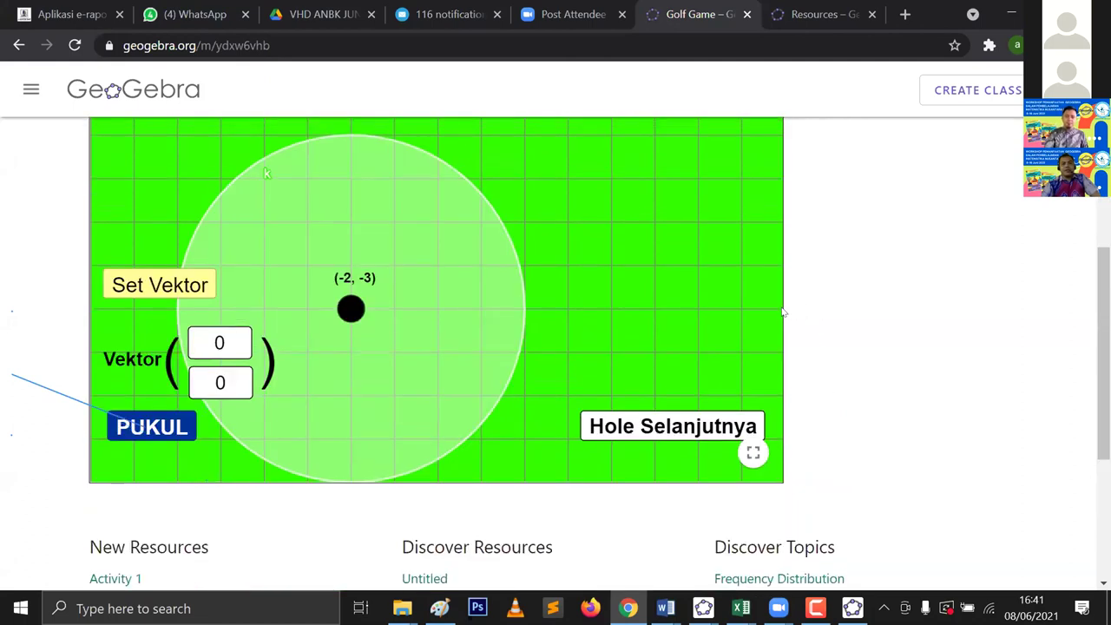
{"action": "scroll", "coordinate": [783, 312], "scroll_direction": "up", "scroll_amount": 5}
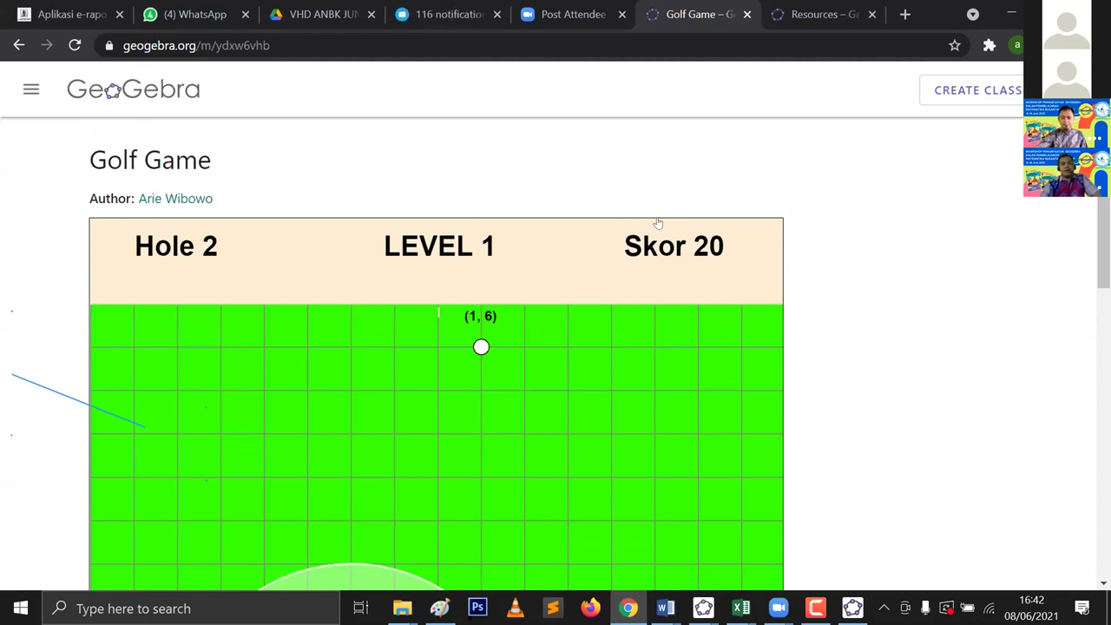
{"action": "scroll", "coordinate": [658, 223], "scroll_direction": "down", "scroll_amount": 4}
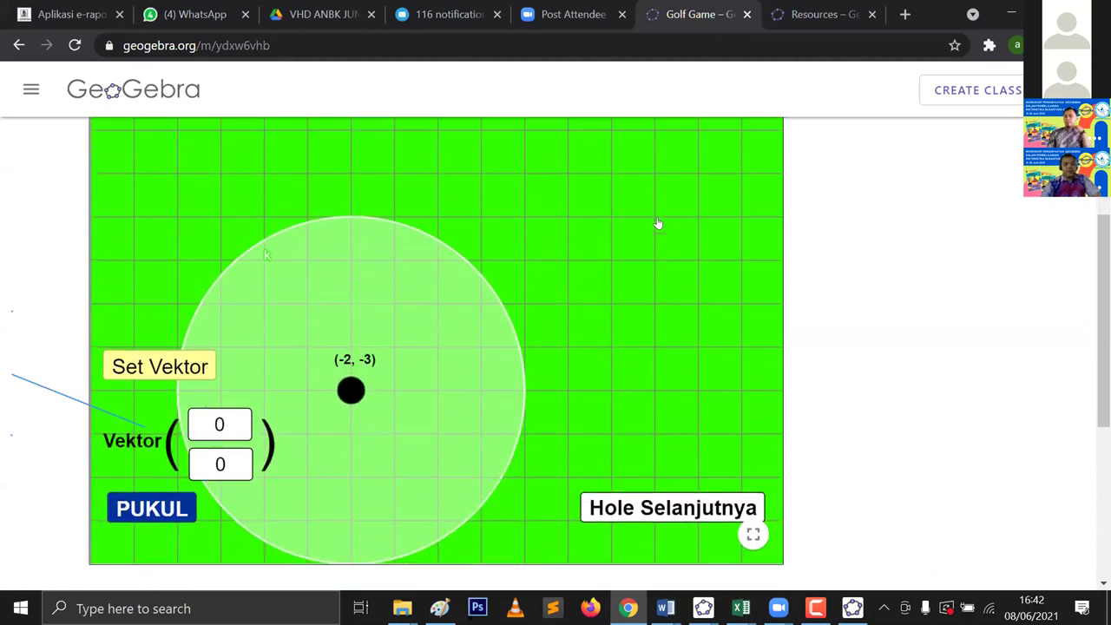
{"action": "scroll", "coordinate": [658, 223], "scroll_direction": "down", "scroll_amount": 1}
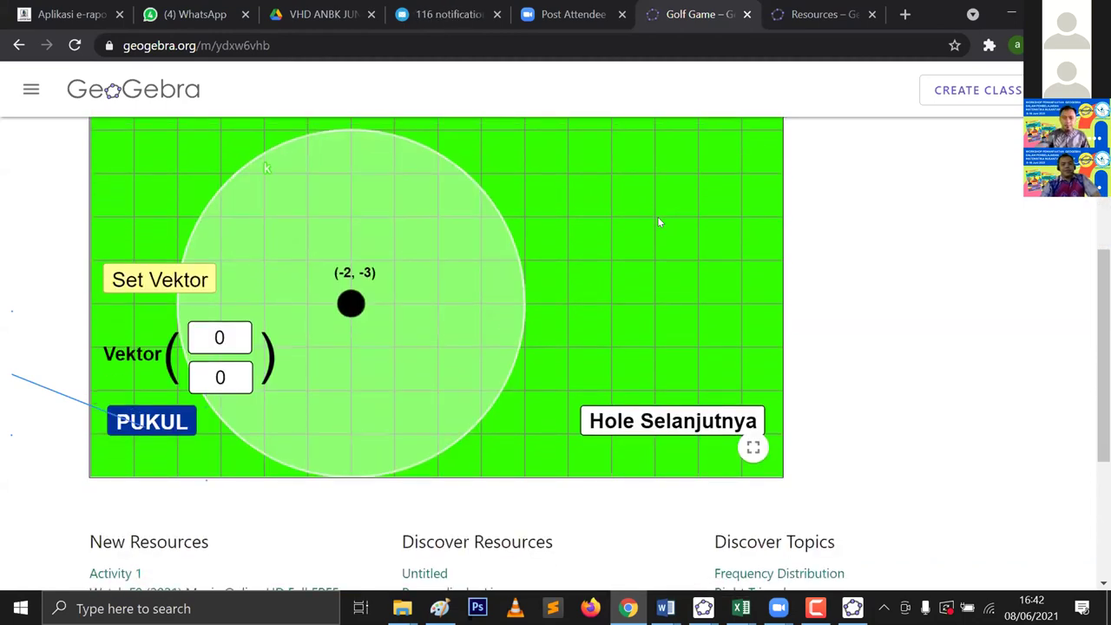
{"action": "scroll", "coordinate": [657, 222], "scroll_direction": "up", "scroll_amount": 4}
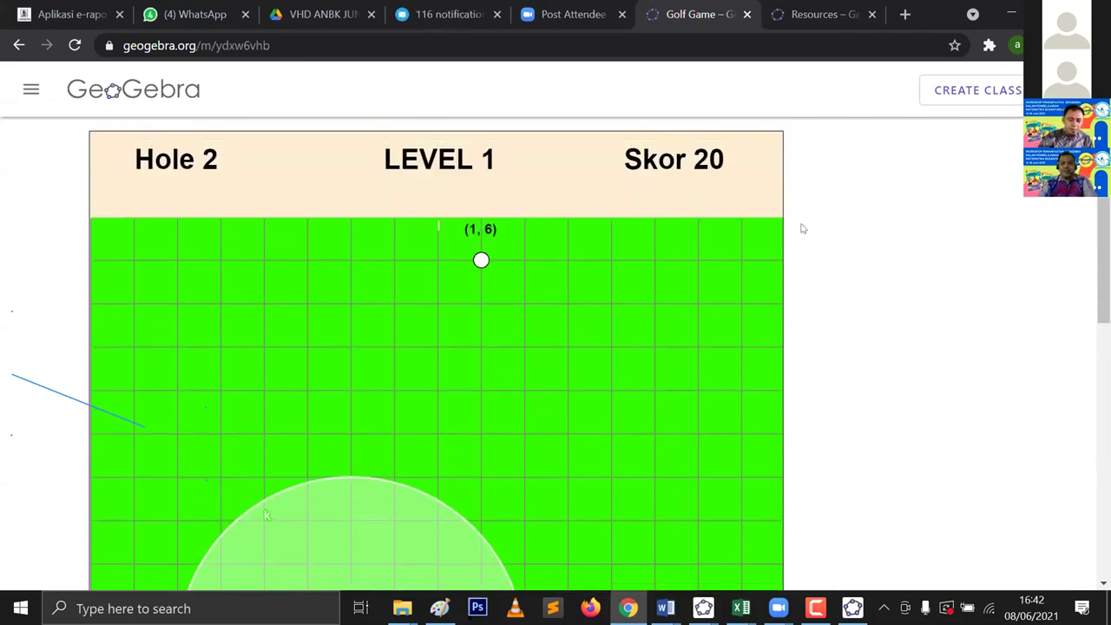
Step: Create a class keeping the default name 'Golf Game', then copy the class URL
{"action": "left_click", "coordinate": [994, 99]}
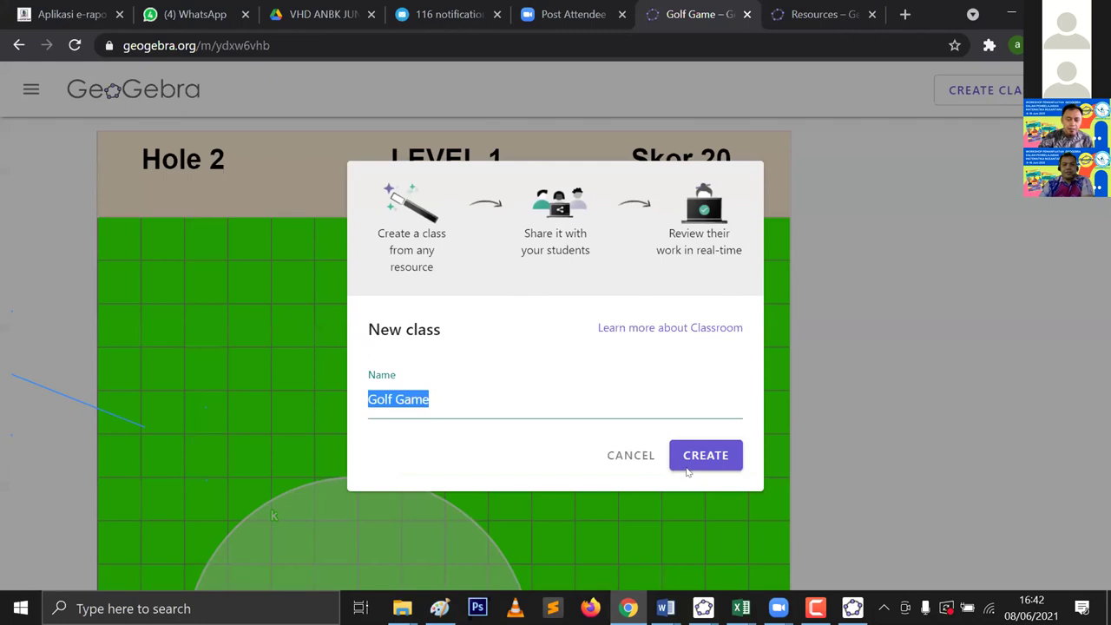
{"action": "left_click", "coordinate": [701, 467]}
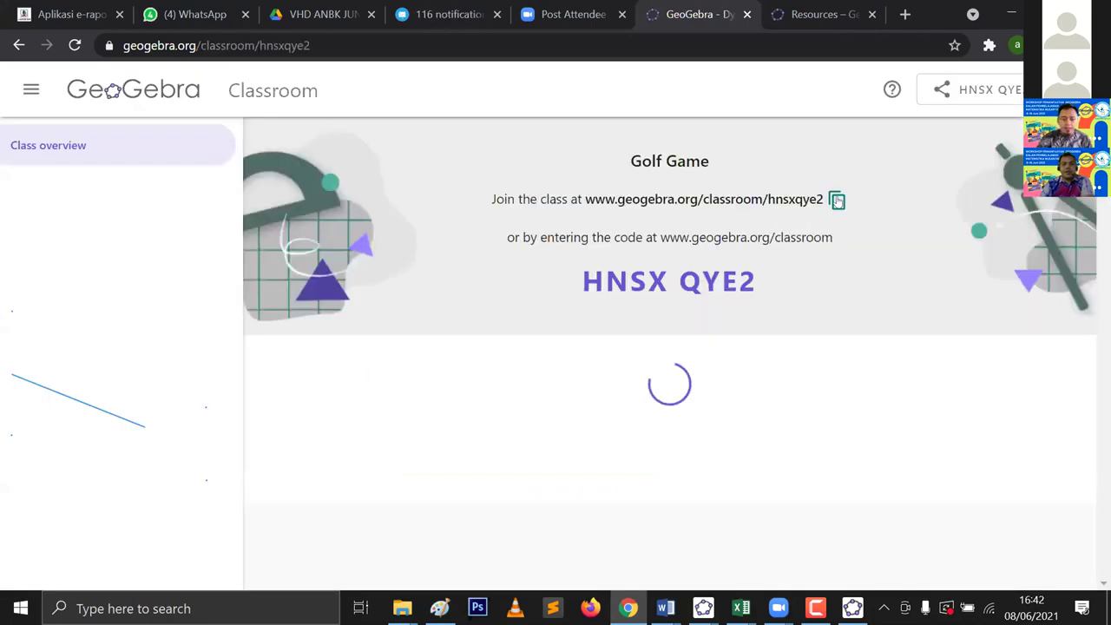
{"action": "left_click", "coordinate": [837, 203]}
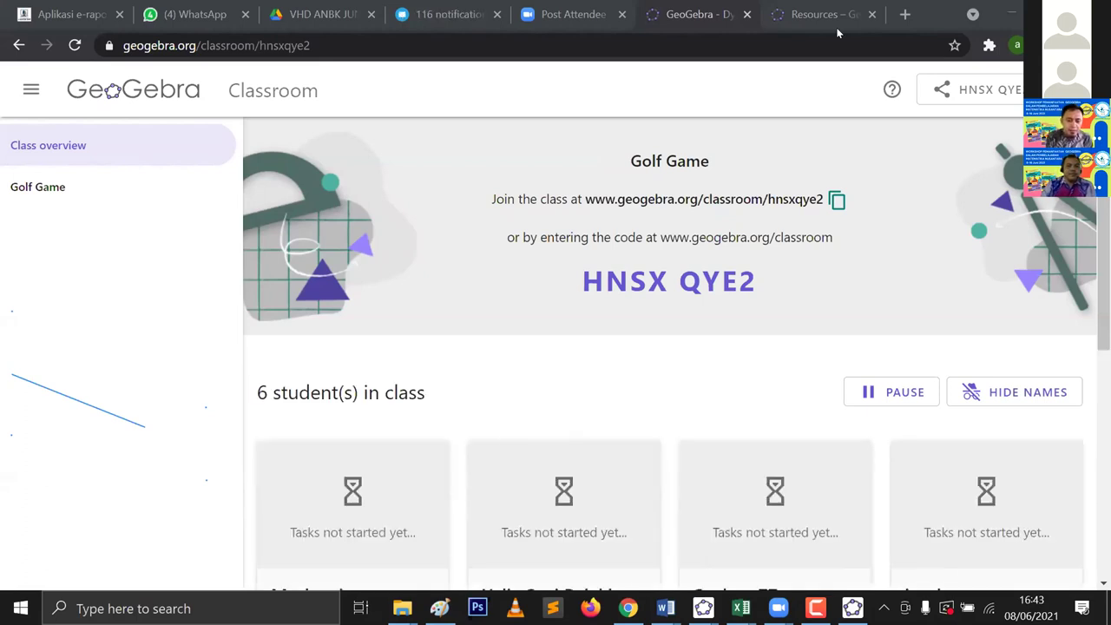
{"action": "scroll", "coordinate": [642, 194], "scroll_direction": "down", "scroll_amount": 1}
{"action": "scroll", "coordinate": [643, 194], "scroll_direction": "down", "scroll_amount": 2}
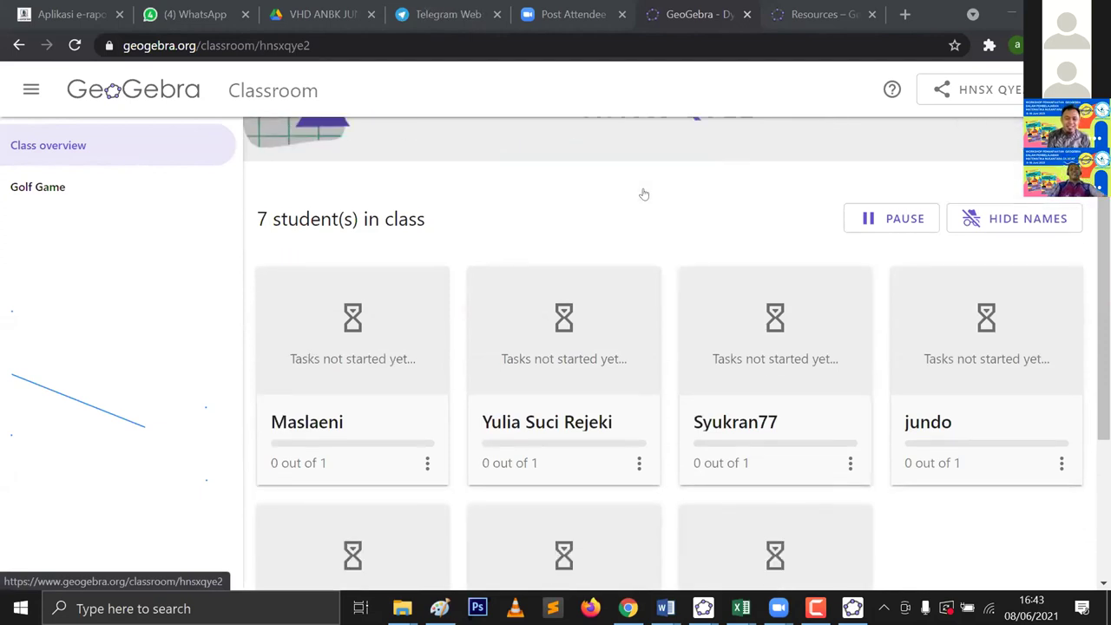
{"action": "scroll", "coordinate": [662, 217], "scroll_direction": "down", "scroll_amount": 1}
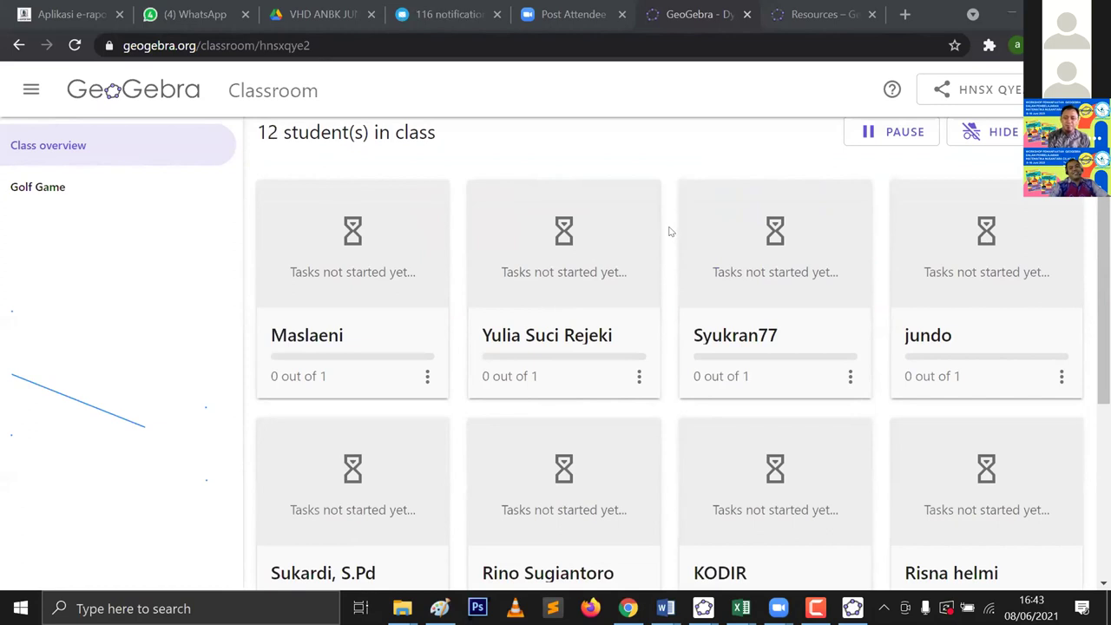
{"action": "scroll", "coordinate": [669, 231], "scroll_direction": "up", "scroll_amount": 1}
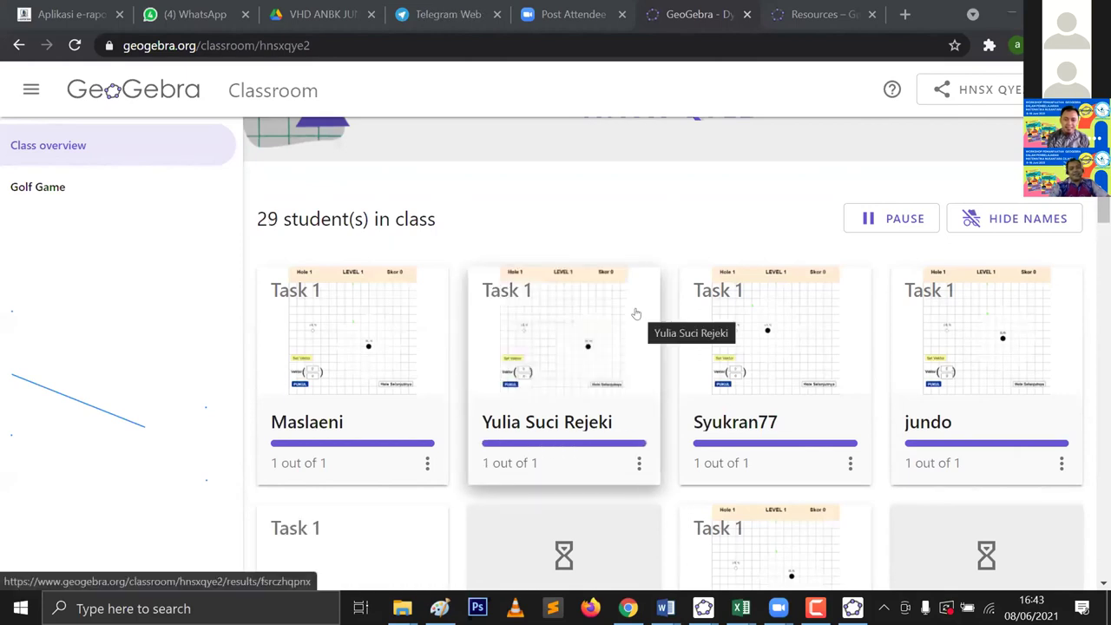
{"action": "scroll", "coordinate": [637, 314], "scroll_direction": "down", "scroll_amount": 3}
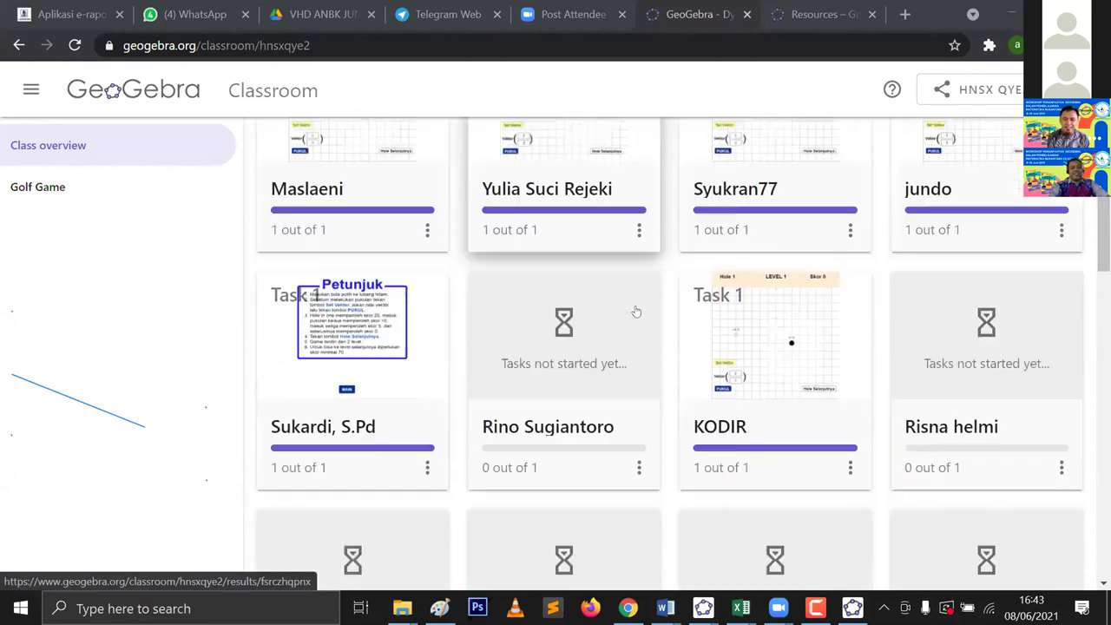
{"action": "scroll", "coordinate": [638, 309], "scroll_direction": "down", "scroll_amount": 4}
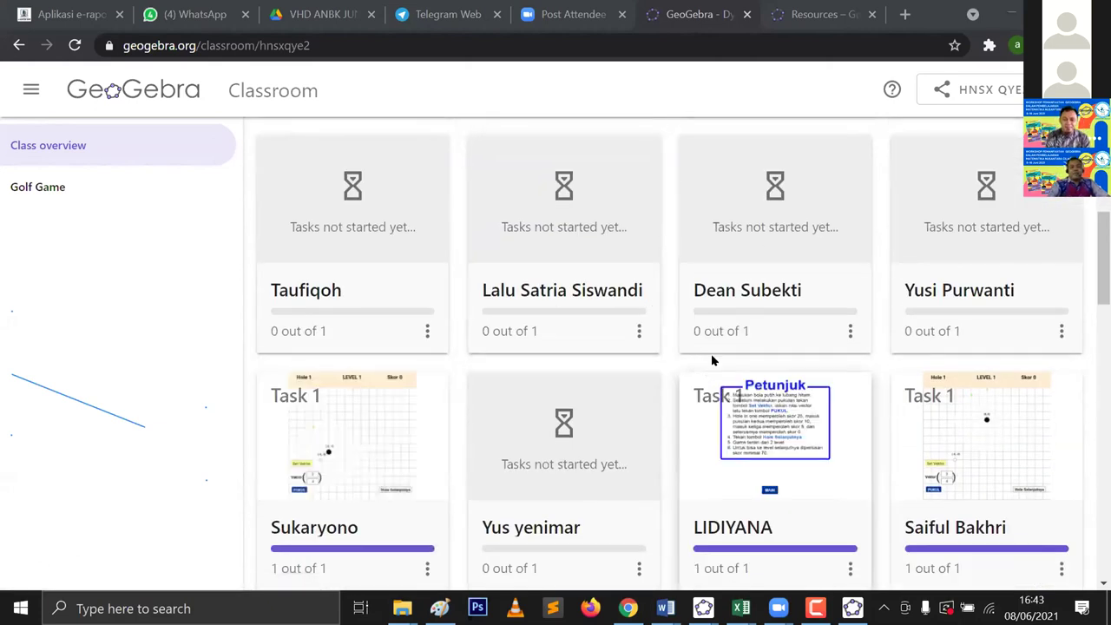
{"action": "scroll", "coordinate": [714, 358], "scroll_direction": "up", "scroll_amount": 2}
{"action": "scroll", "coordinate": [720, 353], "scroll_direction": "up", "scroll_amount": 1}
{"action": "scroll", "coordinate": [725, 352], "scroll_direction": "up", "scroll_amount": 2}
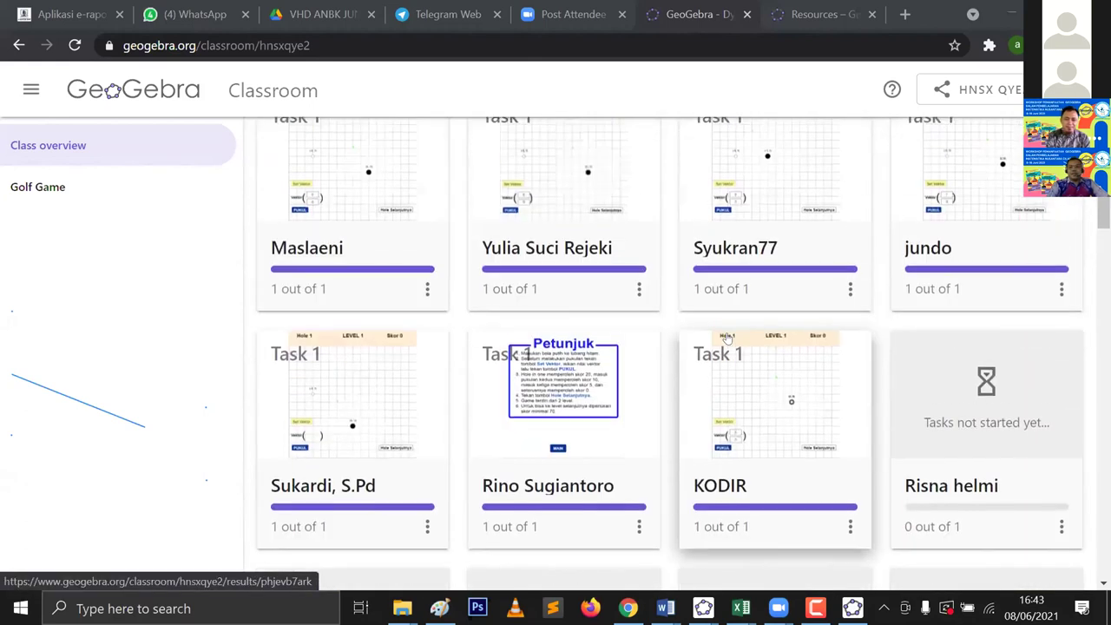
{"action": "scroll", "coordinate": [764, 313], "scroll_direction": "up", "scroll_amount": 1}
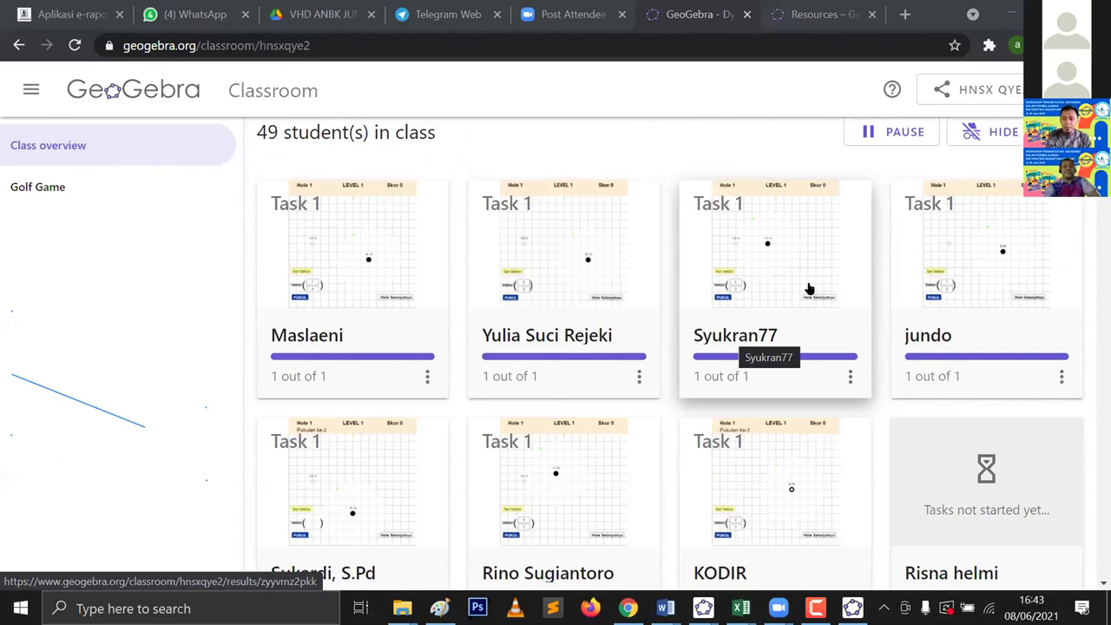
{"action": "scroll", "coordinate": [809, 289], "scroll_direction": "up", "scroll_amount": 1}
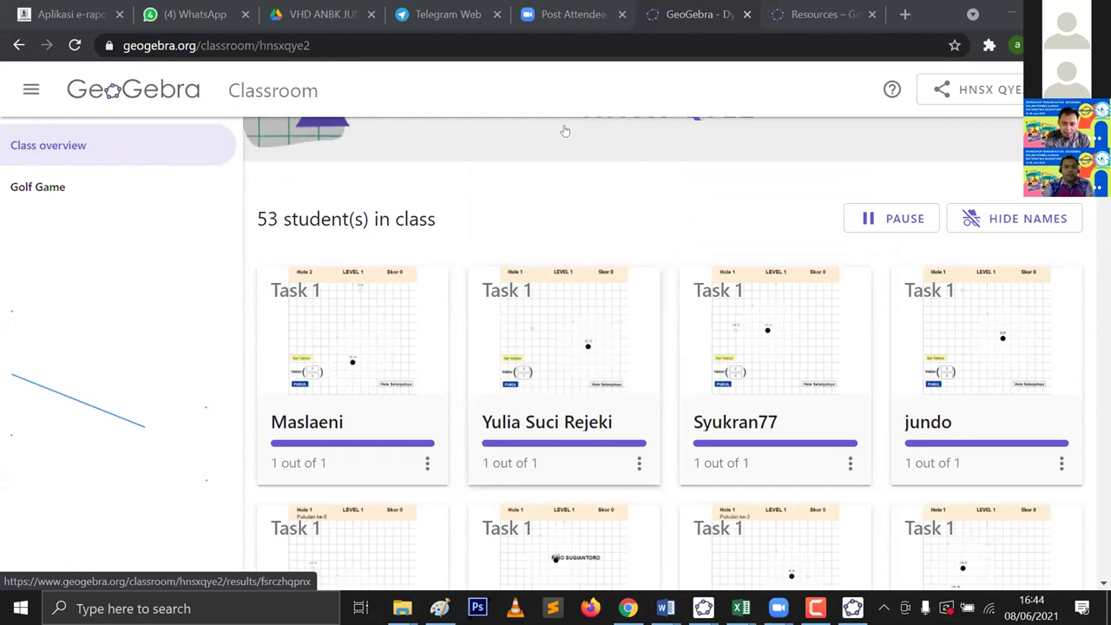
{"action": "scroll", "coordinate": [565, 130], "scroll_direction": "down", "scroll_amount": 2}
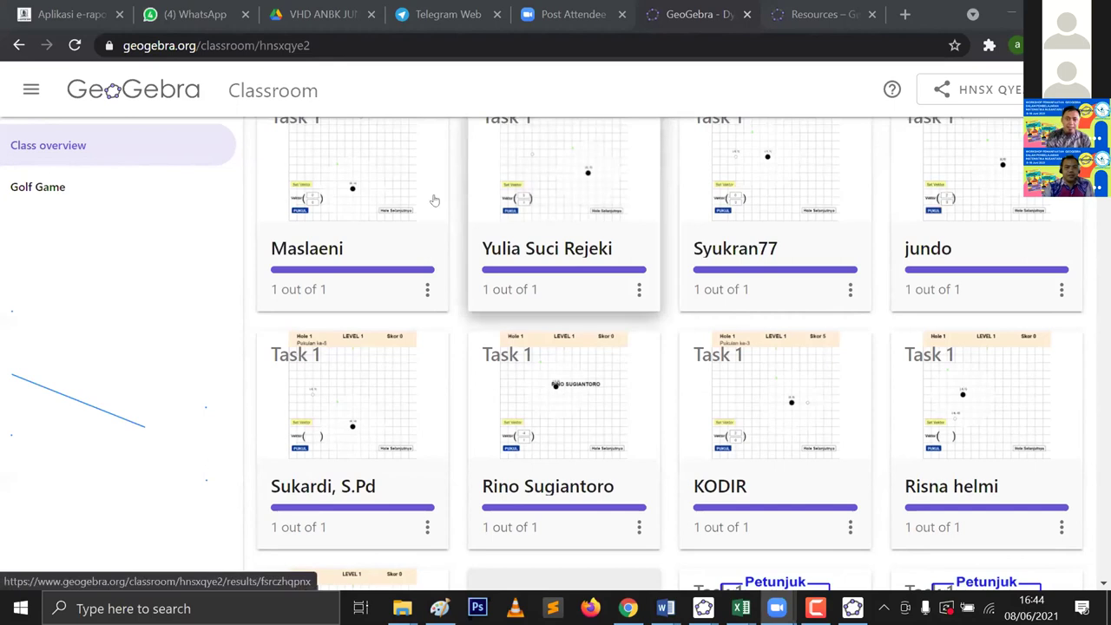
{"action": "left_click", "coordinate": [43, 195]}
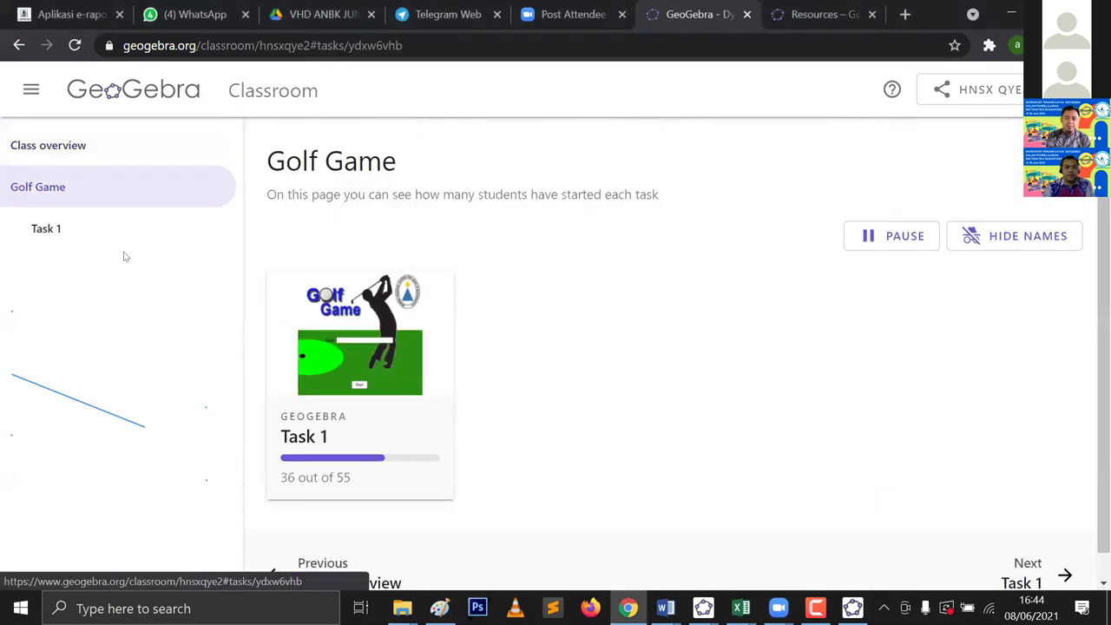
{"action": "left_click", "coordinate": [35, 228]}
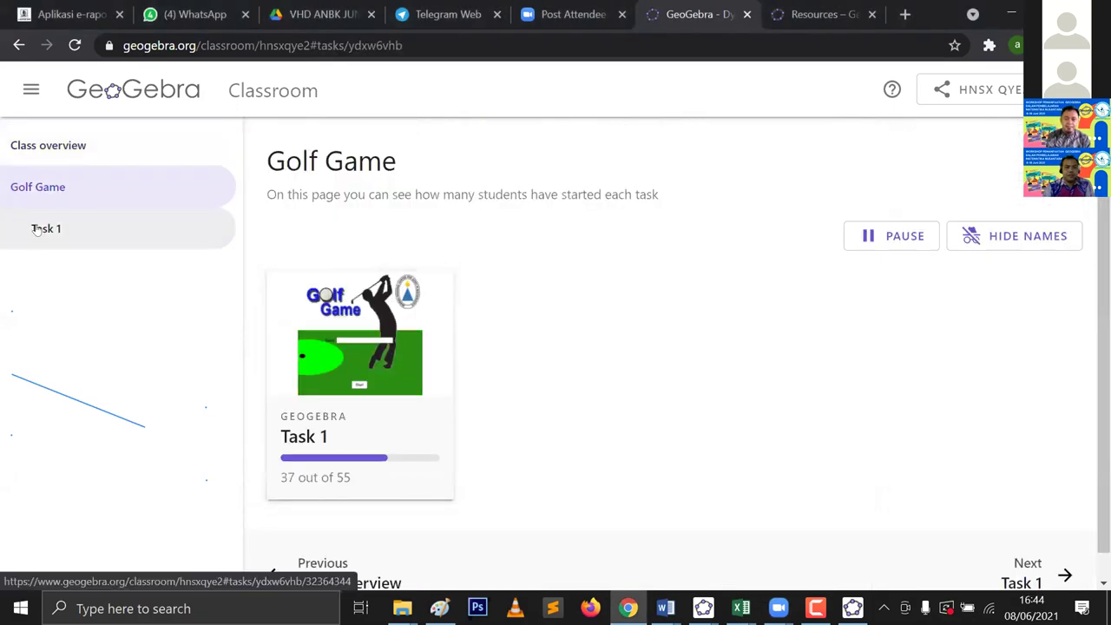
{"action": "scroll", "coordinate": [433, 360], "scroll_direction": "down", "scroll_amount": 2}
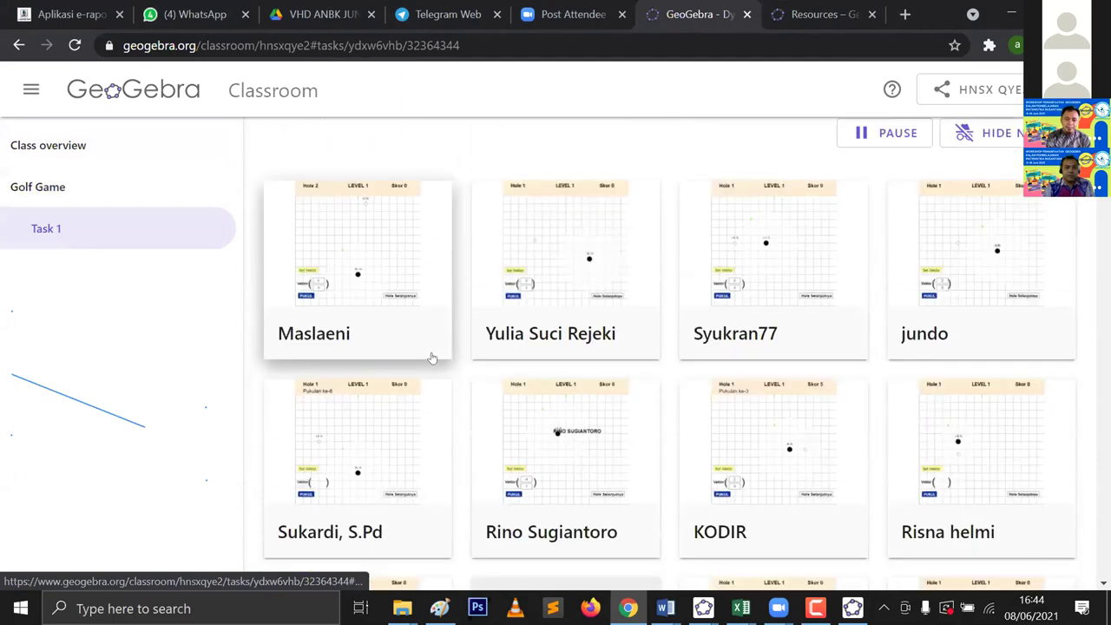
{"action": "scroll", "coordinate": [430, 359], "scroll_direction": "up", "scroll_amount": 2}
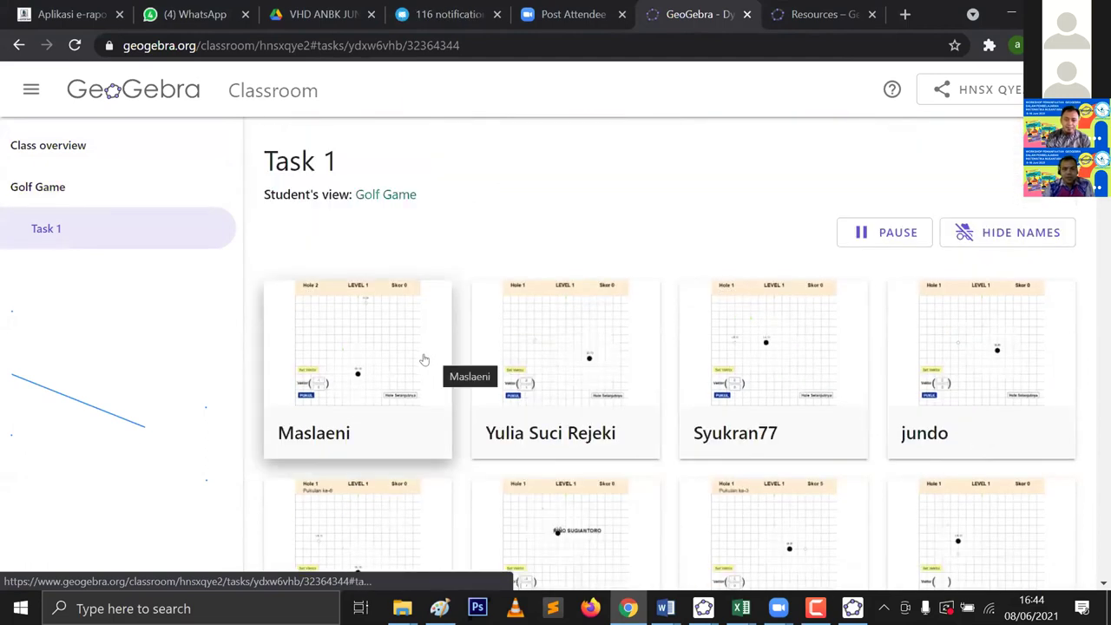
{"action": "scroll", "coordinate": [418, 360], "scroll_direction": "down", "scroll_amount": 3}
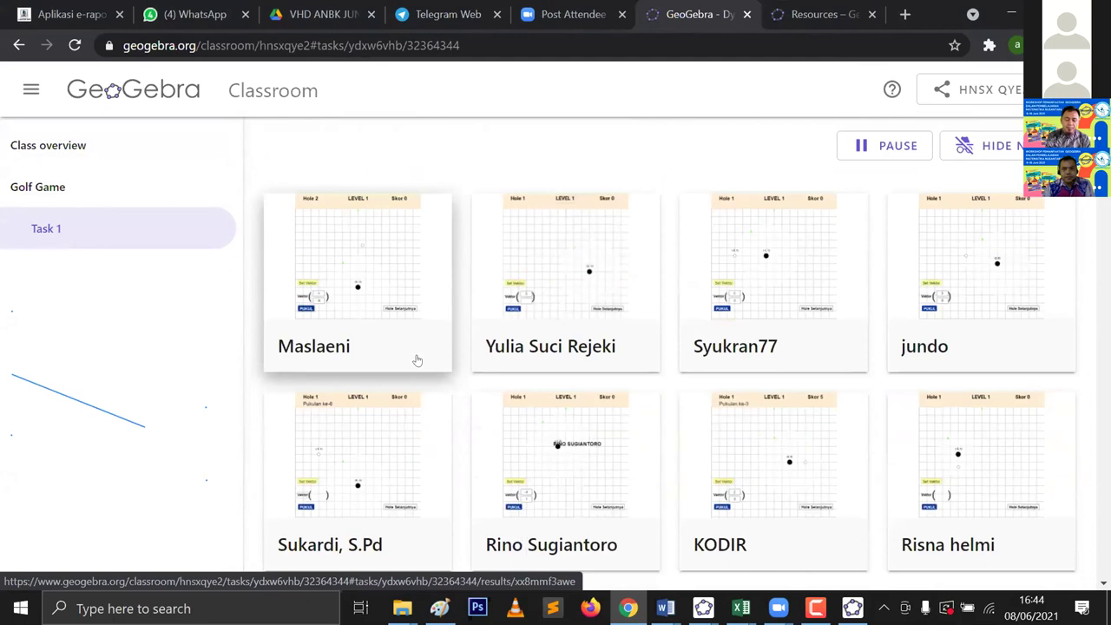
{"action": "scroll", "coordinate": [318, 296], "scroll_direction": "up", "scroll_amount": 3}
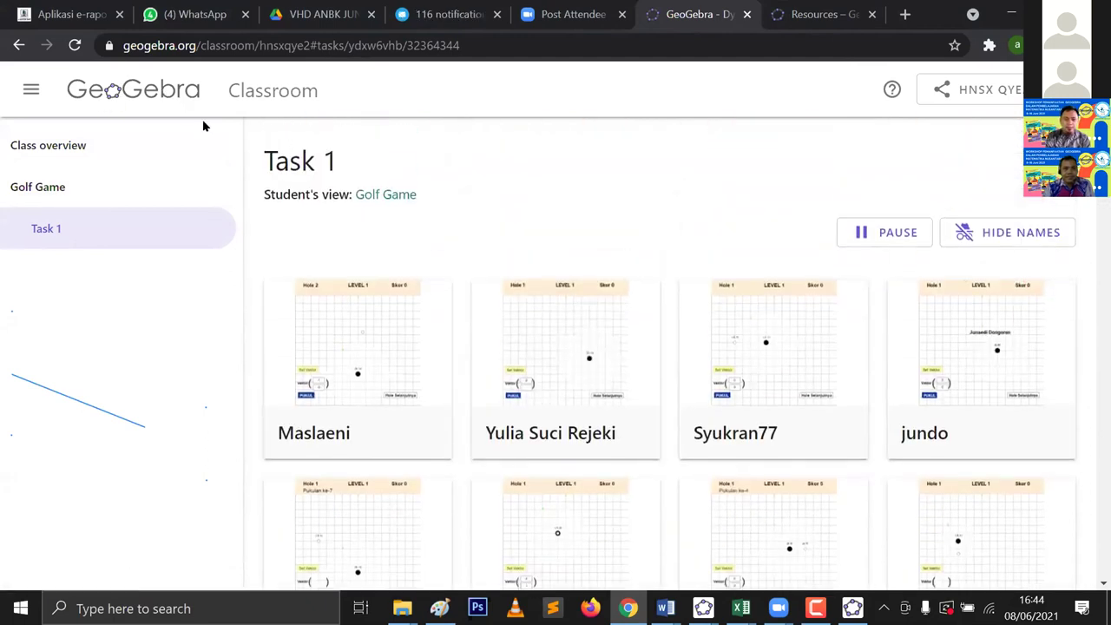
{"action": "scroll", "coordinate": [508, 310], "scroll_direction": "down", "scroll_amount": 1}
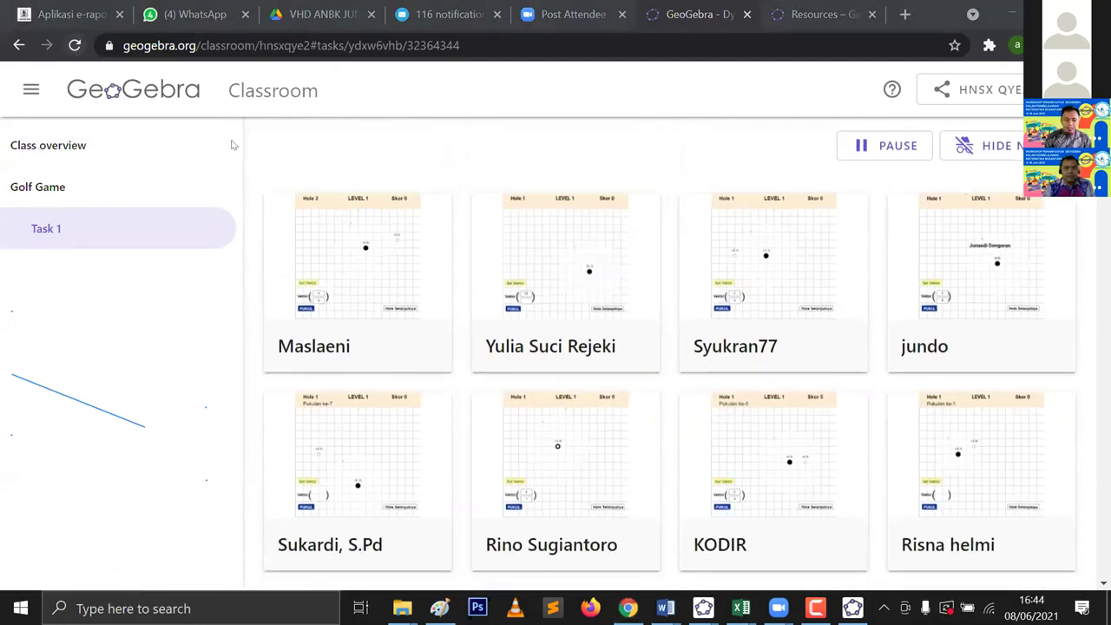
{"action": "scroll", "coordinate": [504, 332], "scroll_direction": "down", "scroll_amount": 3}
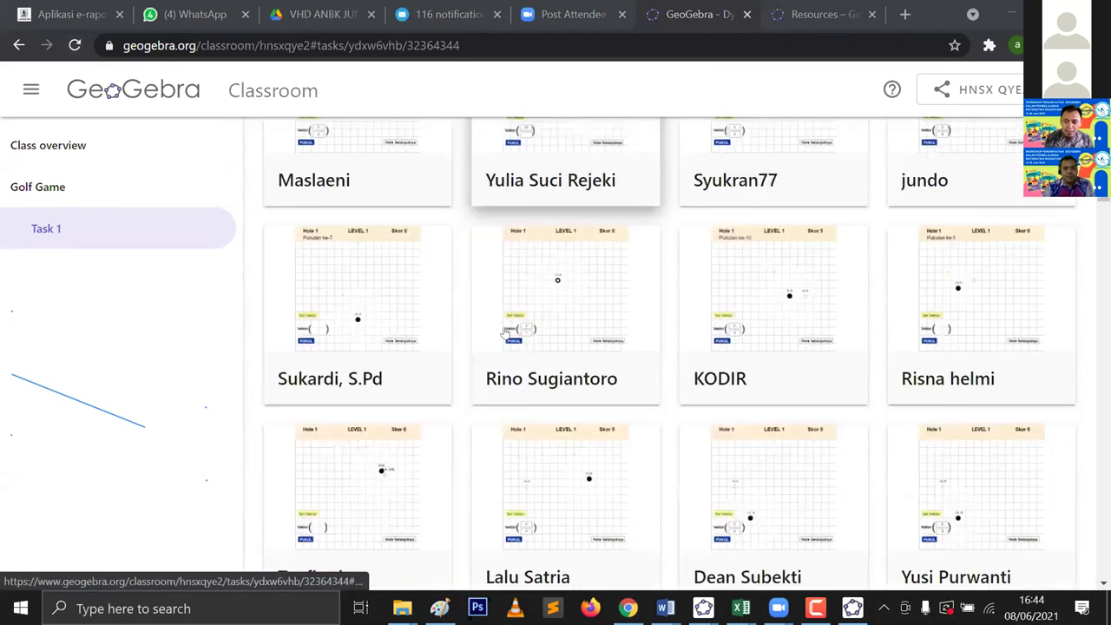
{"action": "scroll", "coordinate": [504, 333], "scroll_direction": "down", "scroll_amount": 4}
{"action": "scroll", "coordinate": [503, 332], "scroll_direction": "down", "scroll_amount": 4}
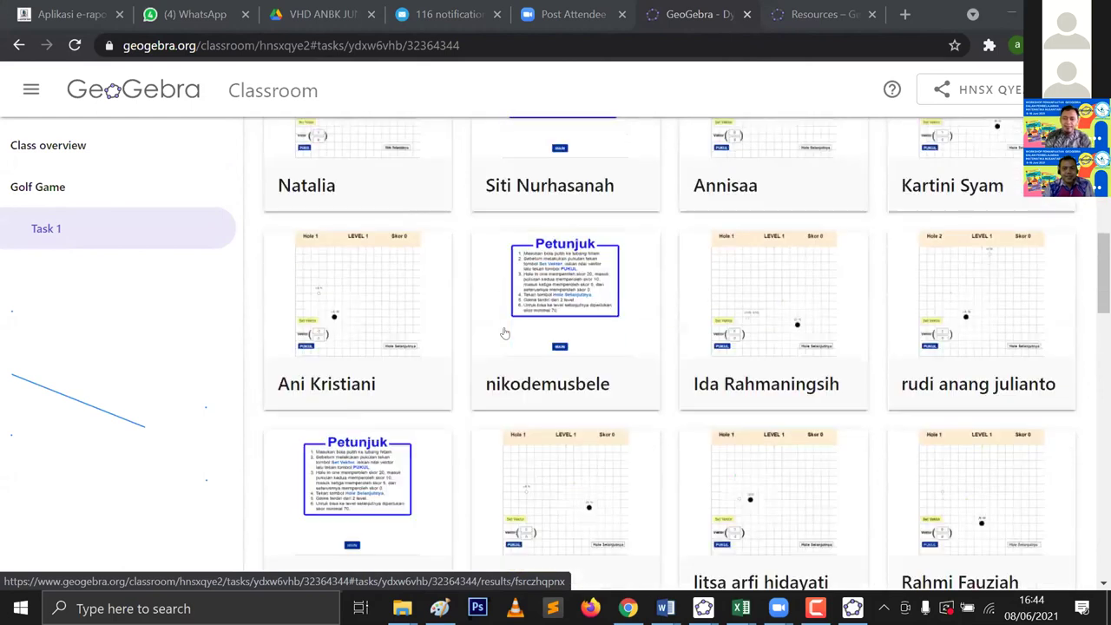
{"action": "scroll", "coordinate": [503, 332], "scroll_direction": "down", "scroll_amount": 4}
{"action": "scroll", "coordinate": [503, 333], "scroll_direction": "down", "scroll_amount": 2}
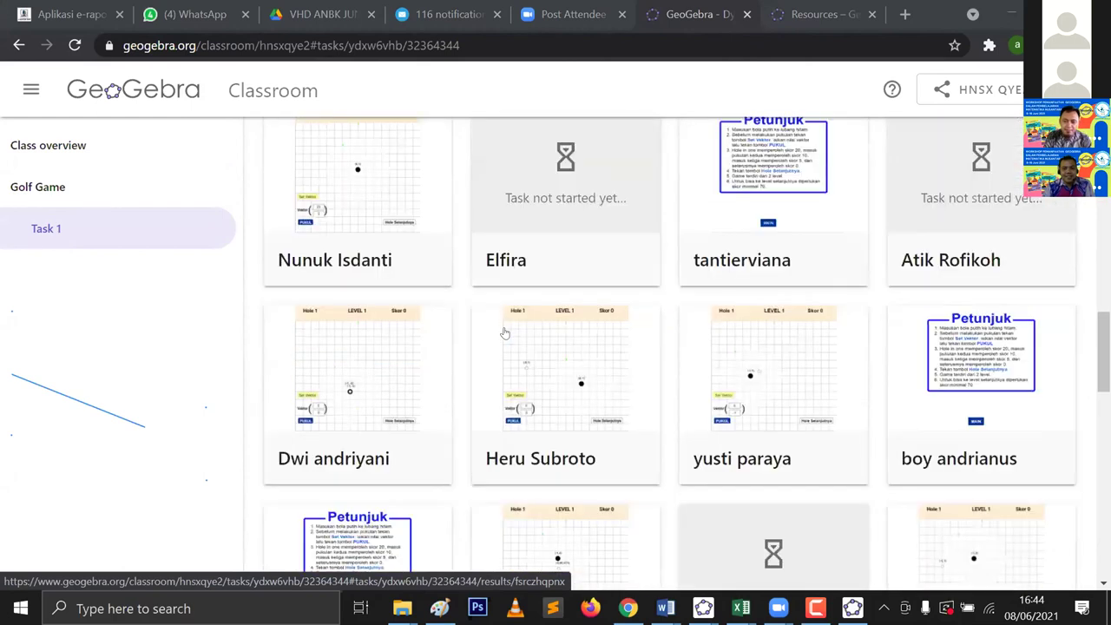
{"action": "scroll", "coordinate": [503, 332], "scroll_direction": "down", "scroll_amount": 6}
{"action": "scroll", "coordinate": [504, 332], "scroll_direction": "down", "scroll_amount": 1}
{"action": "scroll", "coordinate": [504, 332], "scroll_direction": "up", "scroll_amount": 4}
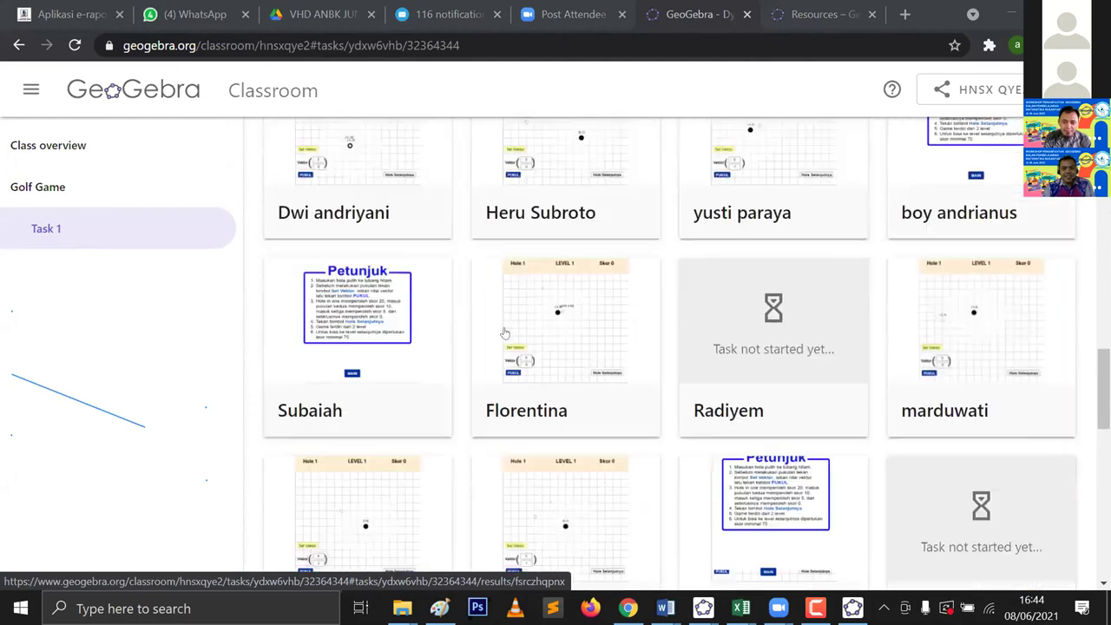
{"action": "scroll", "coordinate": [504, 334], "scroll_direction": "up", "scroll_amount": 12}
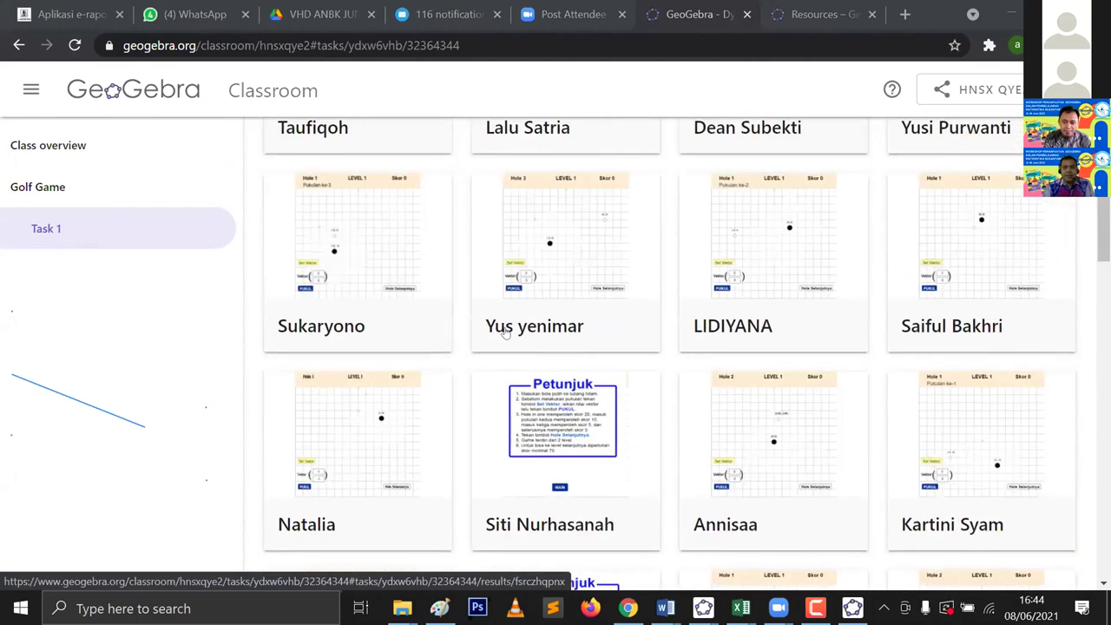
{"action": "scroll", "coordinate": [504, 333], "scroll_direction": "up", "scroll_amount": 4}
{"action": "scroll", "coordinate": [573, 312], "scroll_direction": "up", "scroll_amount": 4}
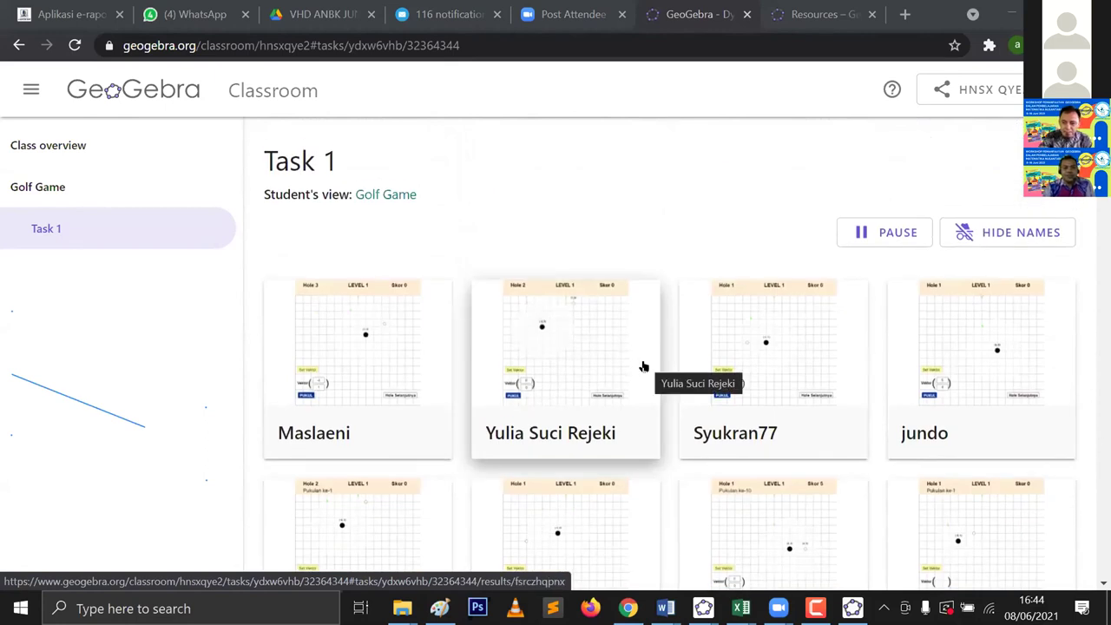
{"action": "scroll", "coordinate": [607, 360], "scroll_direction": "down", "scroll_amount": 1}
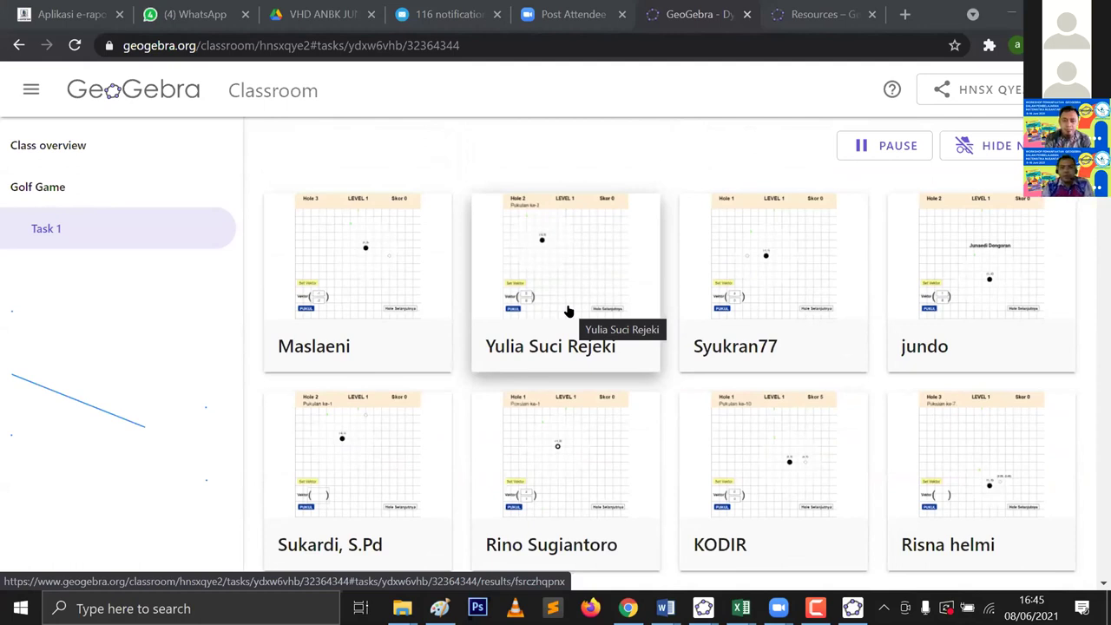
{"action": "scroll", "coordinate": [644, 307], "scroll_direction": "down", "scroll_amount": 2}
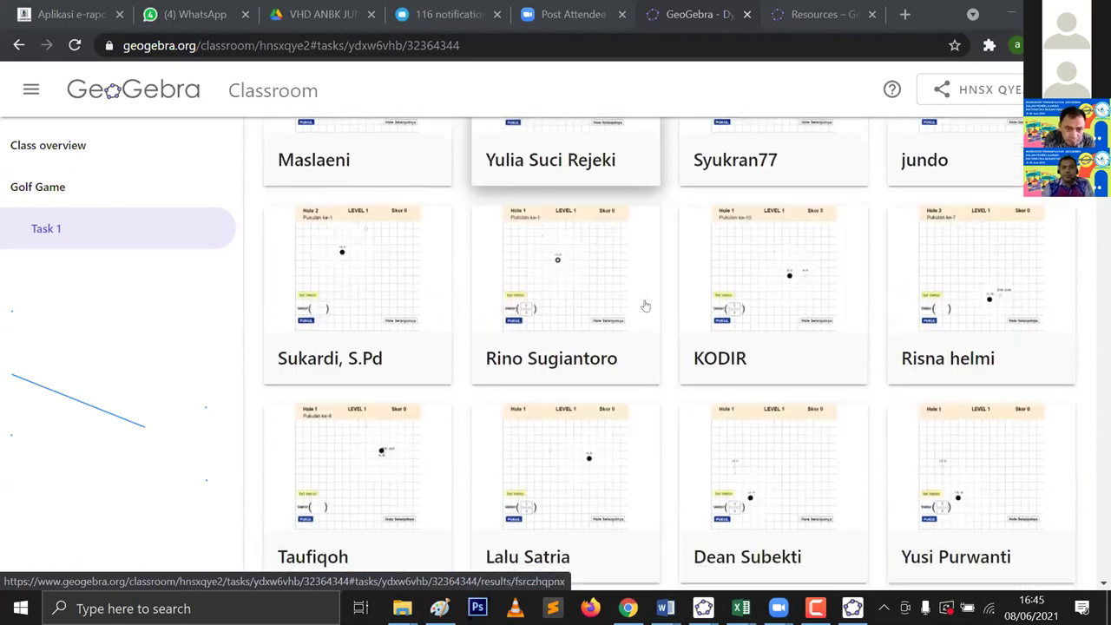
{"action": "scroll", "coordinate": [646, 306], "scroll_direction": "down", "scroll_amount": 3}
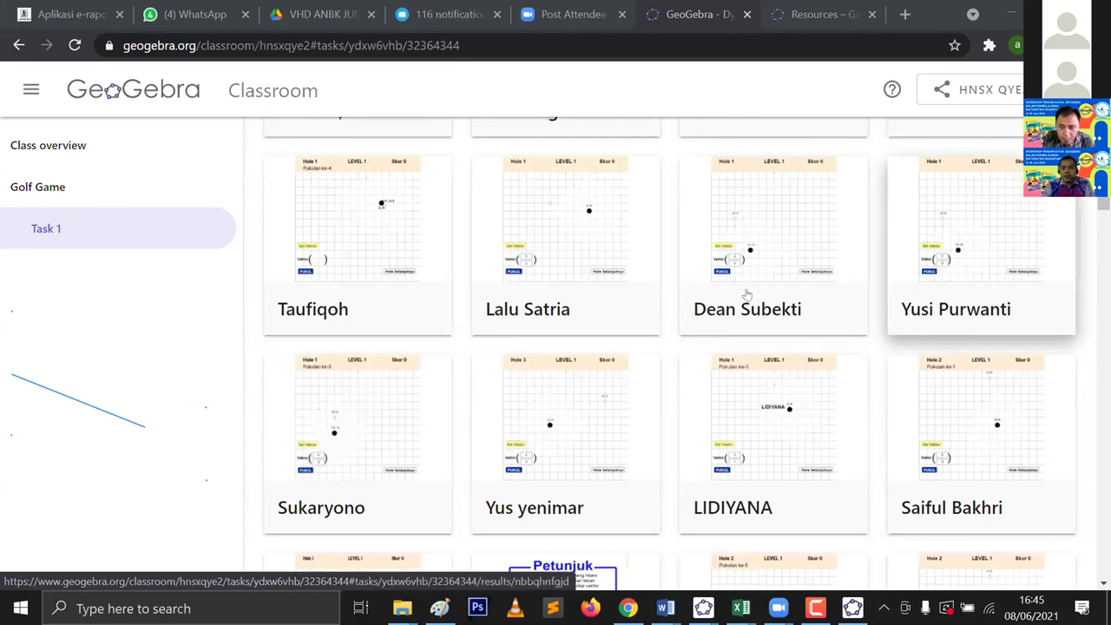
{"action": "scroll", "coordinate": [558, 263], "scroll_direction": "up", "scroll_amount": 5}
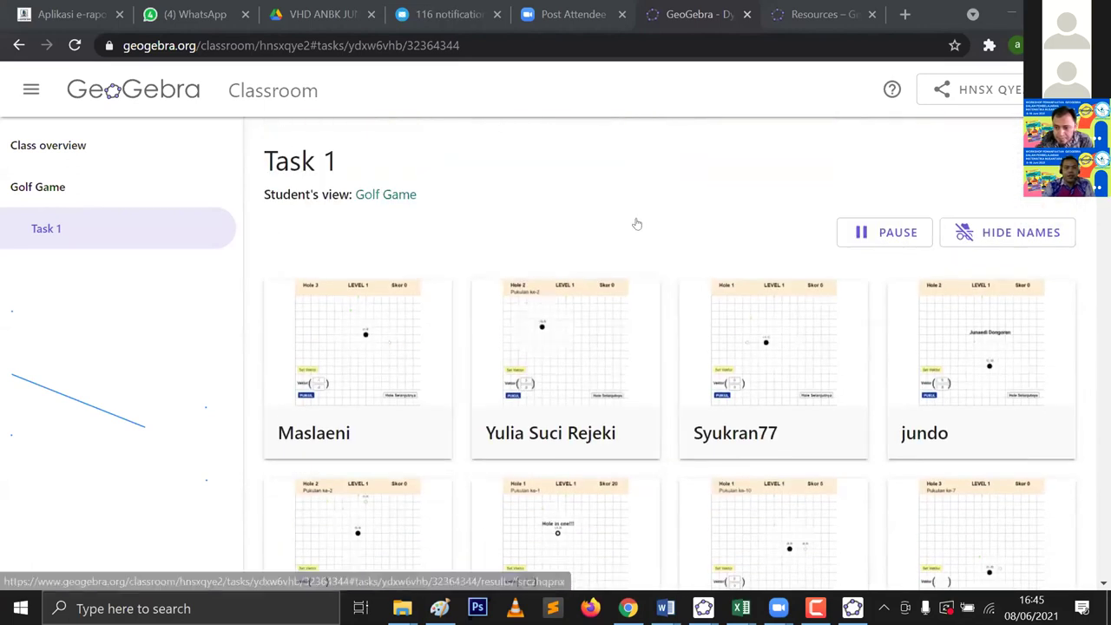
{"action": "scroll", "coordinate": [634, 223], "scroll_direction": "down", "scroll_amount": 2}
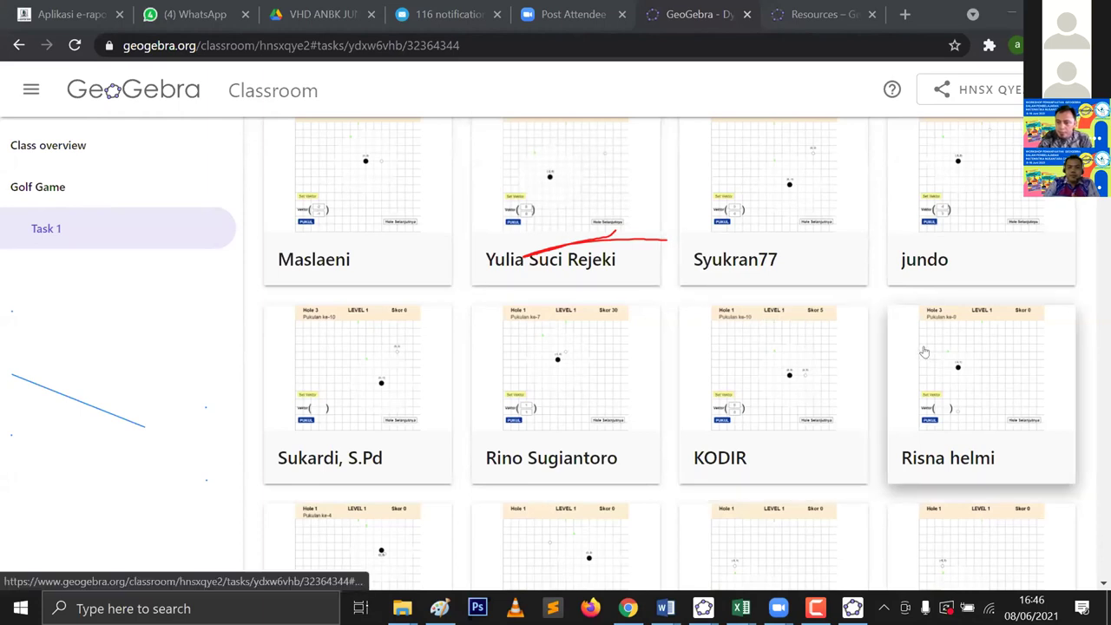
{"action": "scroll", "coordinate": [924, 352], "scroll_direction": "up", "scroll_amount": 1}
{"action": "scroll", "coordinate": [864, 320], "scroll_direction": "down", "scroll_amount": 3}
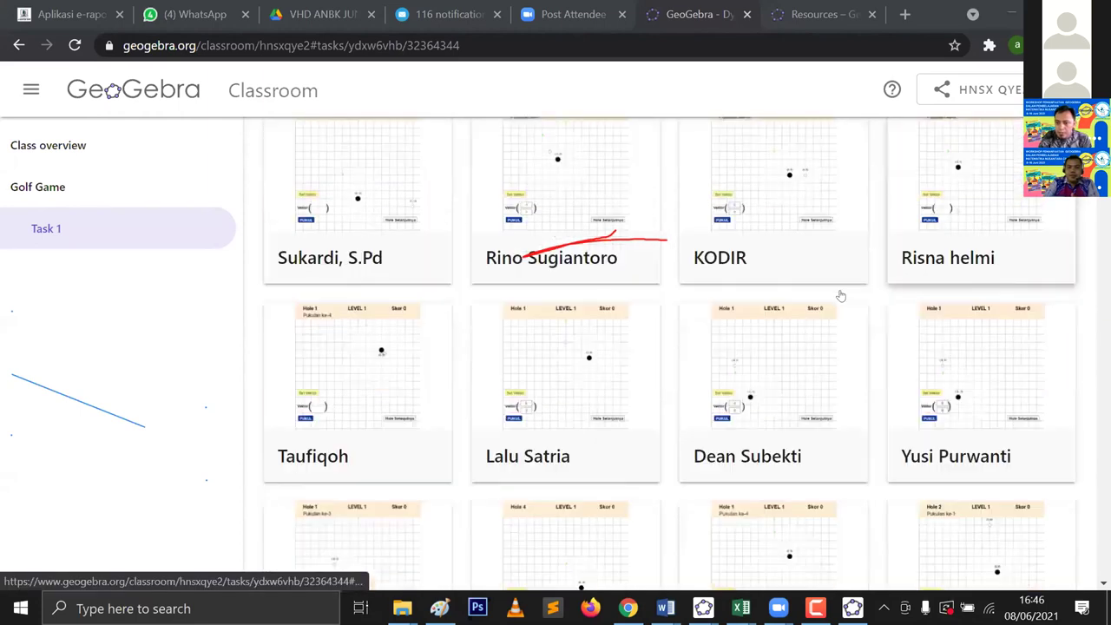
{"action": "scroll", "coordinate": [841, 295], "scroll_direction": "down", "scroll_amount": 3}
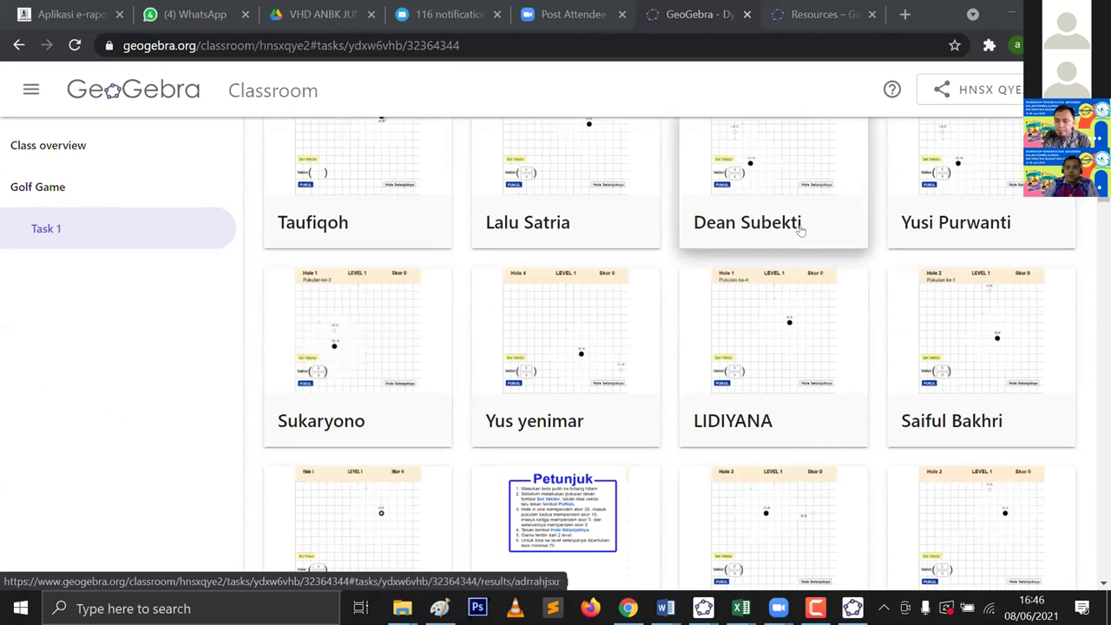
{"action": "scroll", "coordinate": [785, 218], "scroll_direction": "up", "scroll_amount": 3}
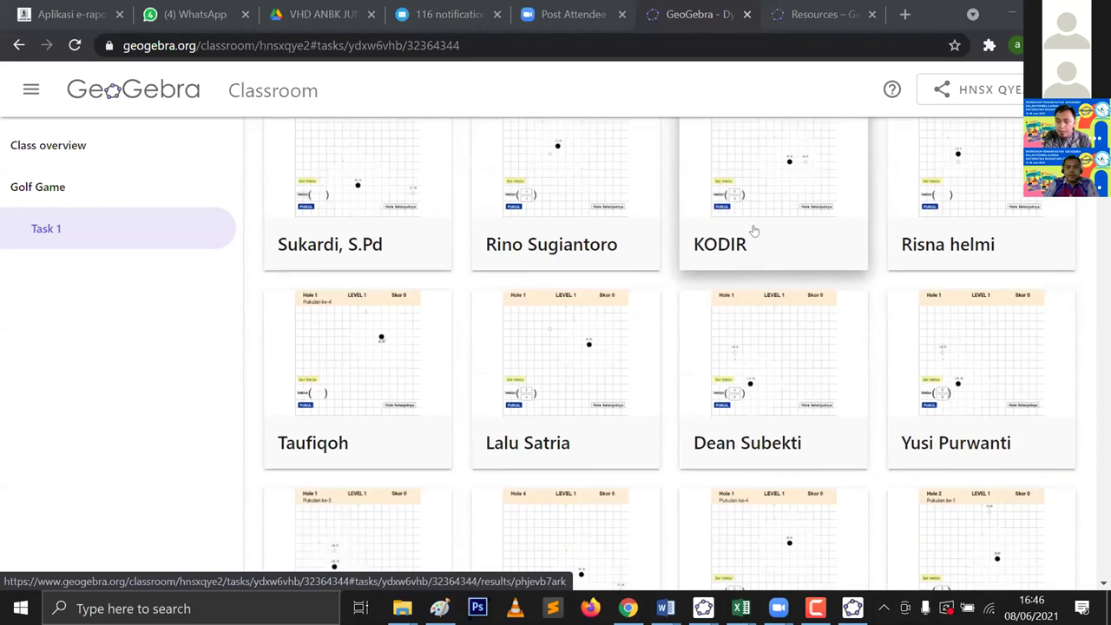
{"action": "scroll", "coordinate": [754, 231], "scroll_direction": "up", "scroll_amount": 1}
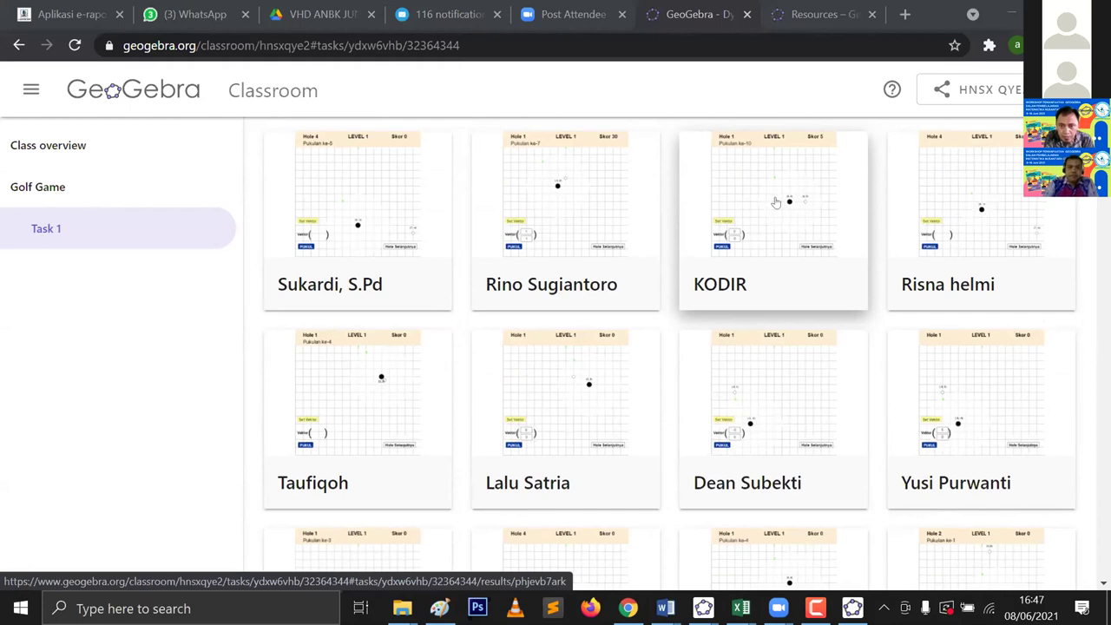
{"action": "scroll", "coordinate": [579, 148], "scroll_direction": "up", "scroll_amount": 5}
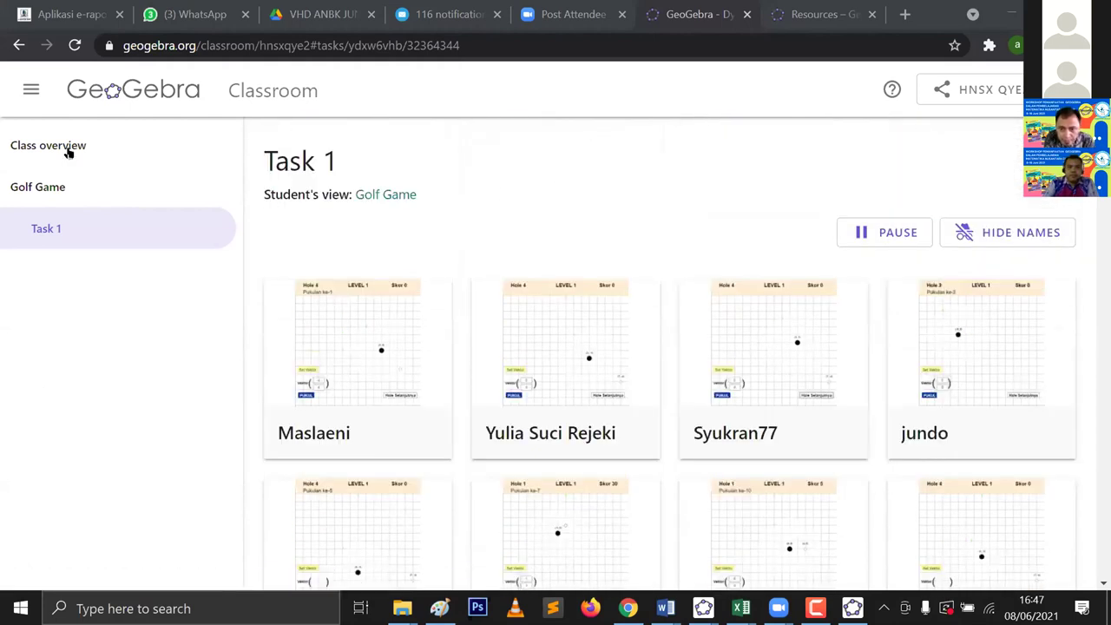
Step: Return to the class overview, scroll to the second row, and open one student's Golf Game result
{"action": "key", "text": "alt+Left"}
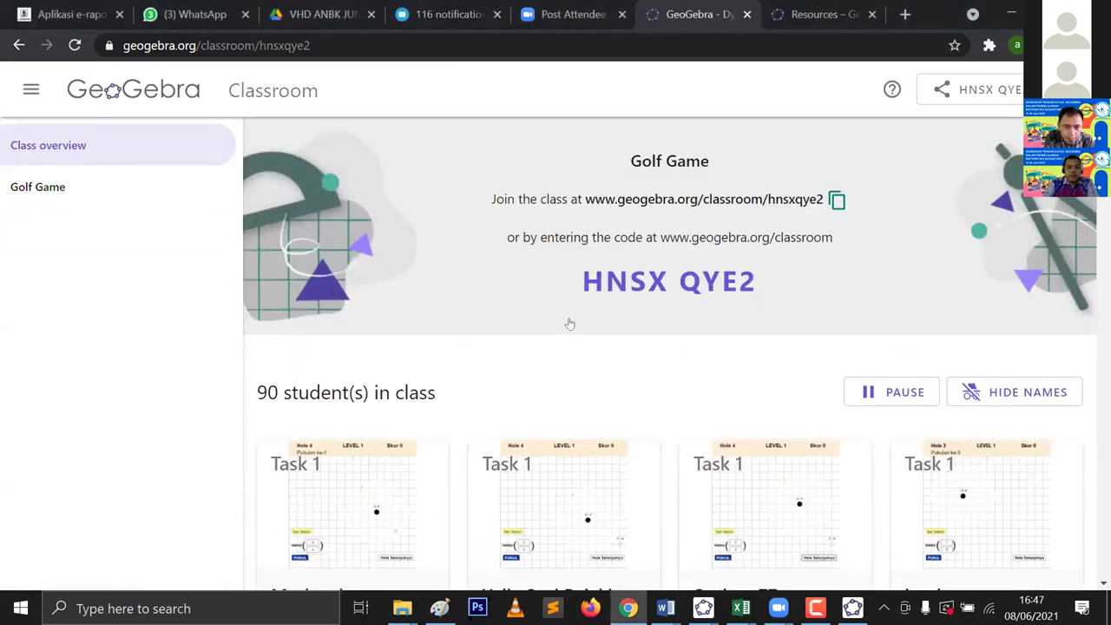
{"action": "scroll", "coordinate": [570, 324], "scroll_direction": "down", "scroll_amount": 5}
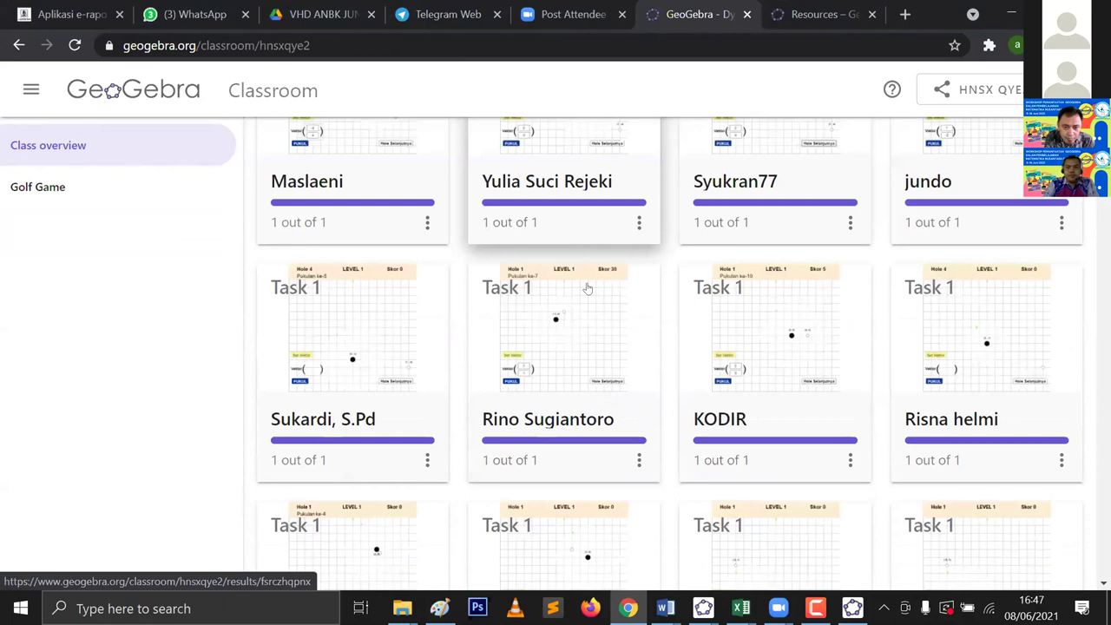
{"action": "scroll", "coordinate": [941, 356], "scroll_direction": "down", "scroll_amount": 1}
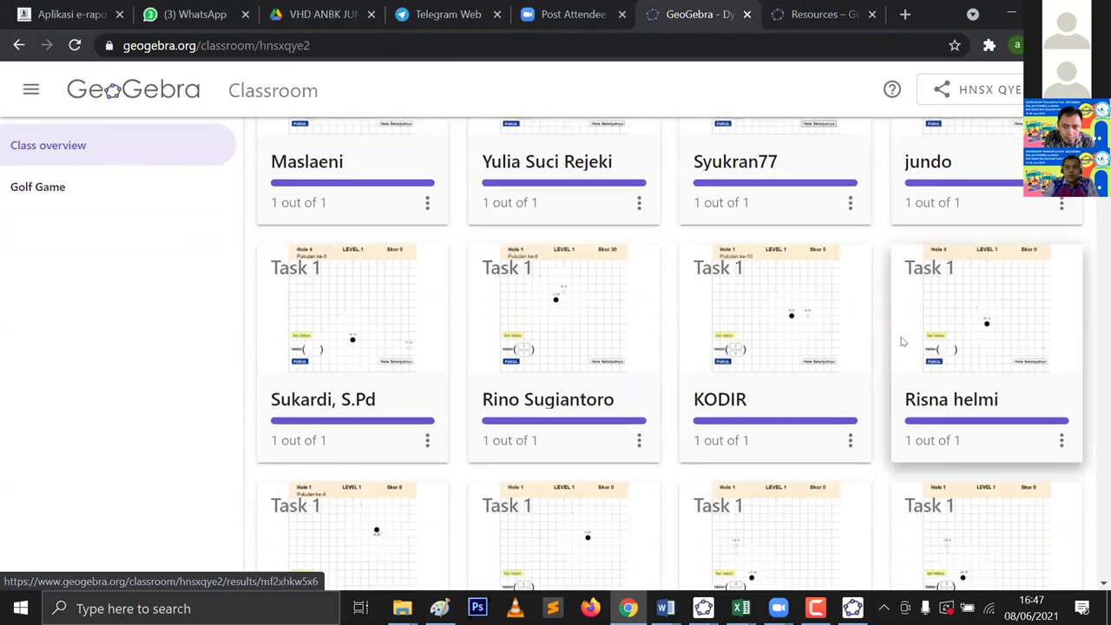
{"action": "left_click", "coordinate": [838, 323]}
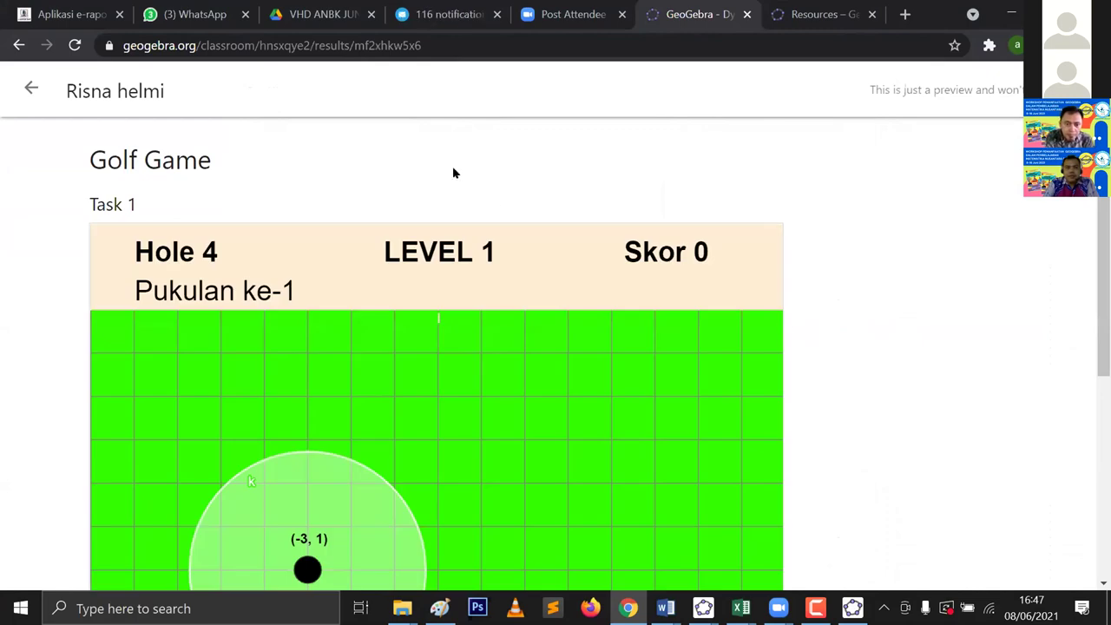
Step: Go back to the class overview, scroll down the student grid, and open another student's result
{"action": "left_click", "coordinate": [30, 89]}
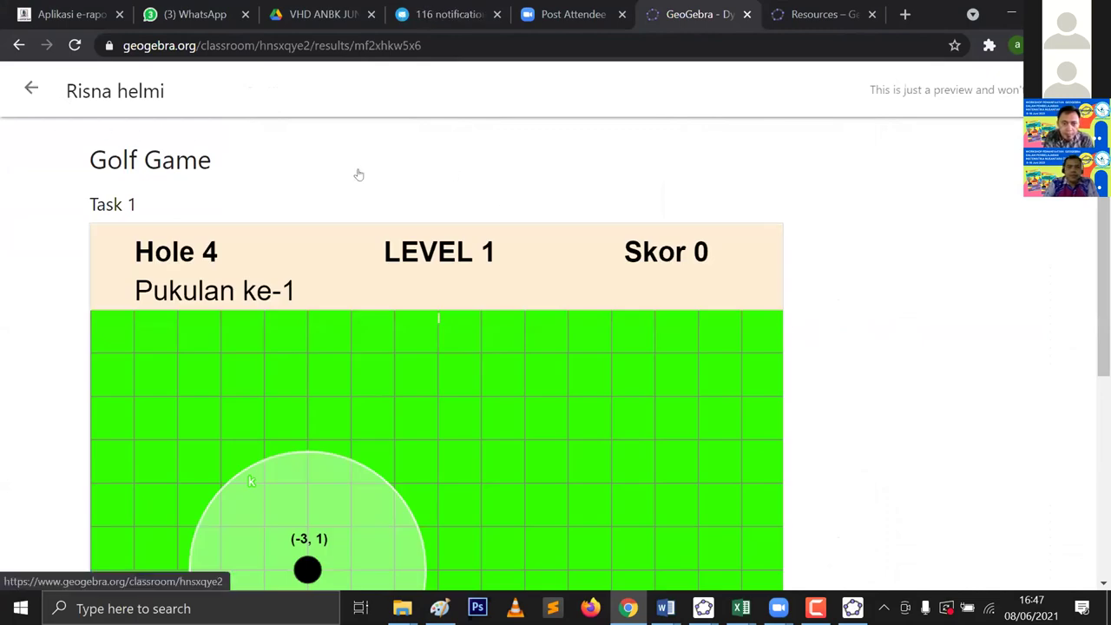
{"action": "scroll", "coordinate": [672, 325], "scroll_direction": "down", "scroll_amount": 3}
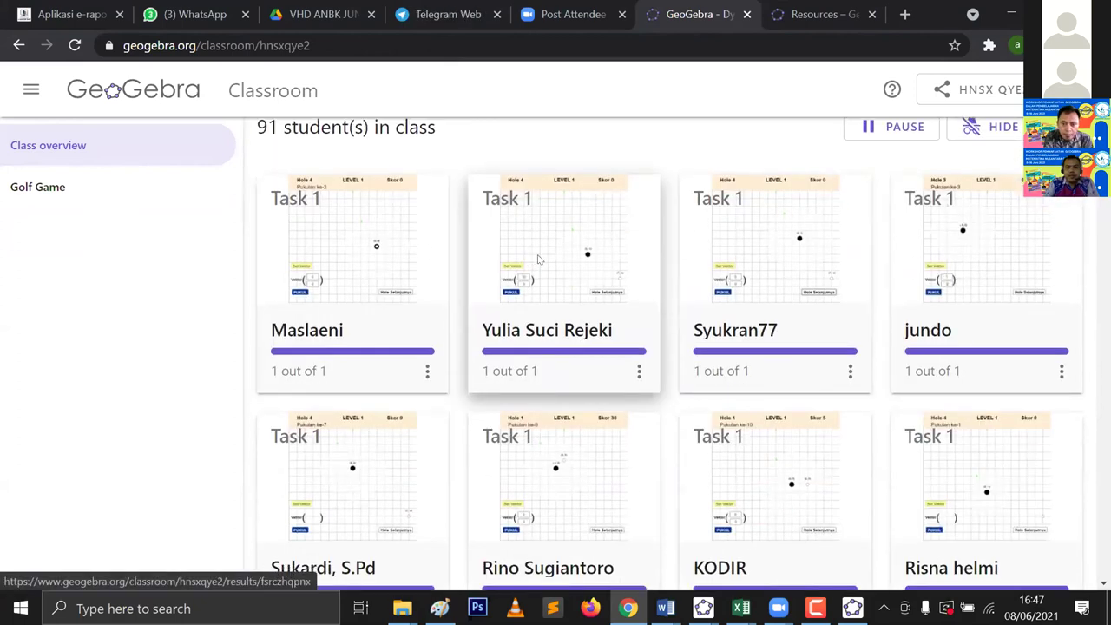
{"action": "scroll", "coordinate": [533, 259], "scroll_direction": "down", "scroll_amount": 4}
{"action": "scroll", "coordinate": [540, 254], "scroll_direction": "down", "scroll_amount": 3}
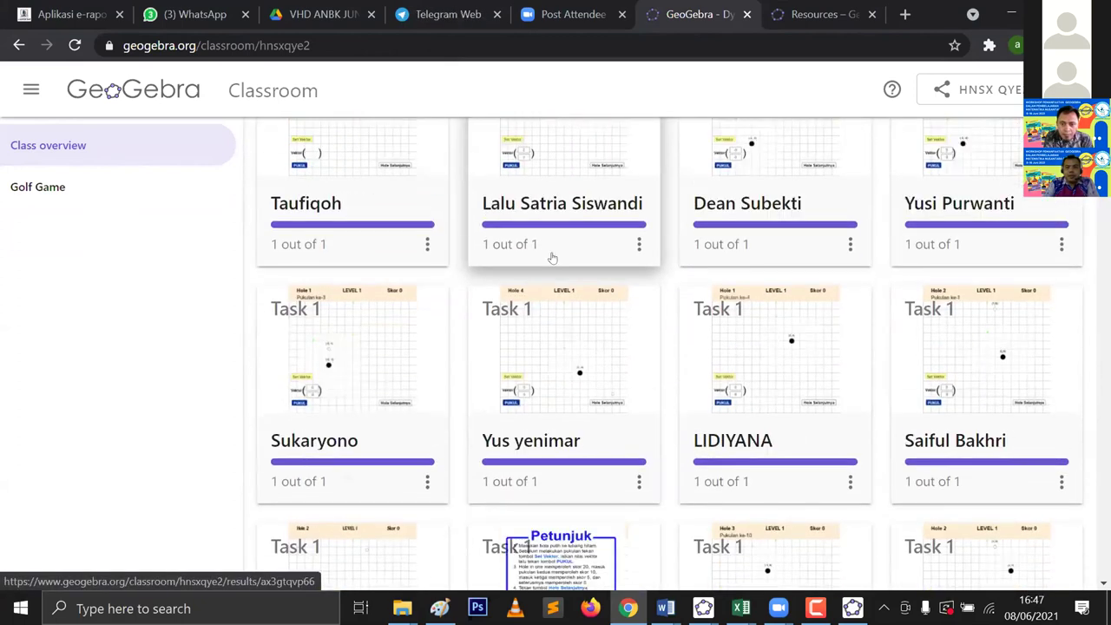
{"action": "scroll", "coordinate": [552, 258], "scroll_direction": "down", "scroll_amount": 4}
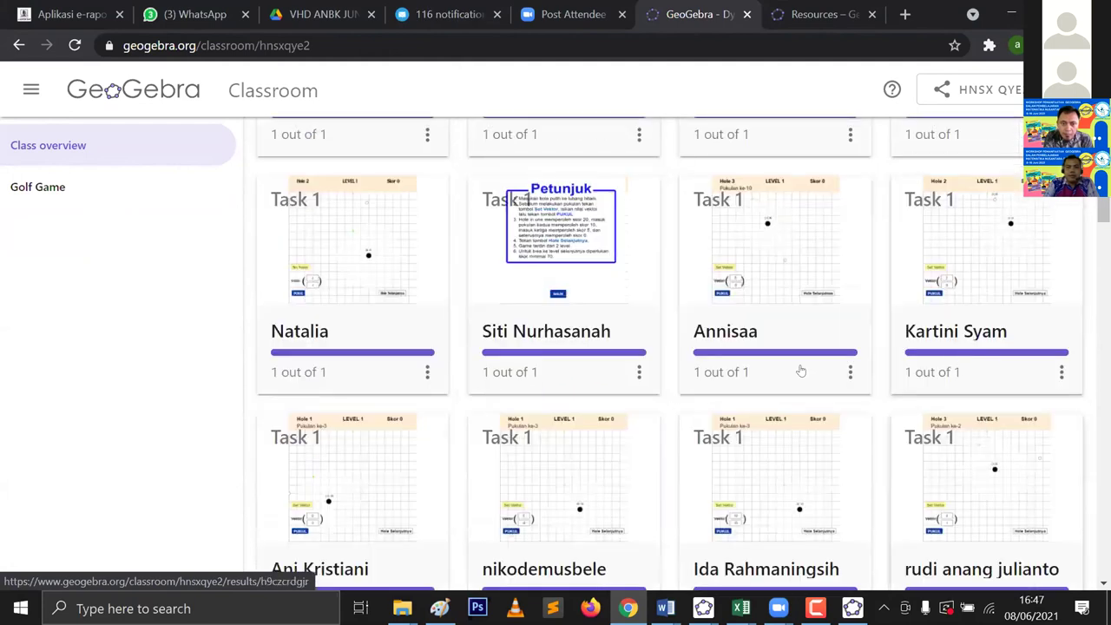
{"action": "scroll", "coordinate": [790, 373], "scroll_direction": "down", "scroll_amount": 4}
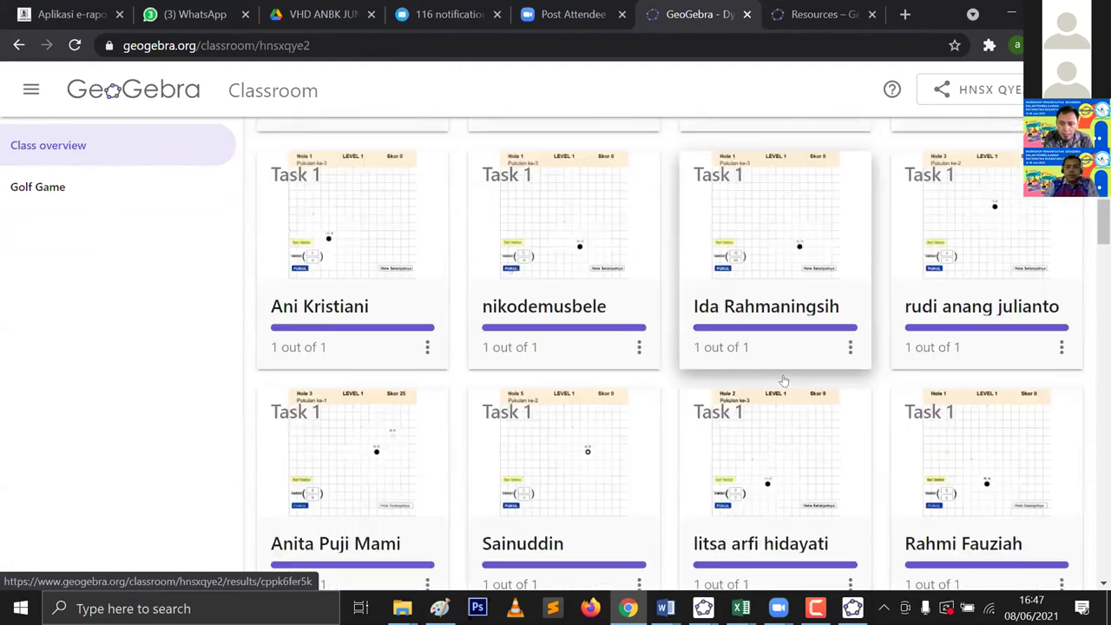
{"action": "scroll", "coordinate": [784, 380], "scroll_direction": "down", "scroll_amount": 7}
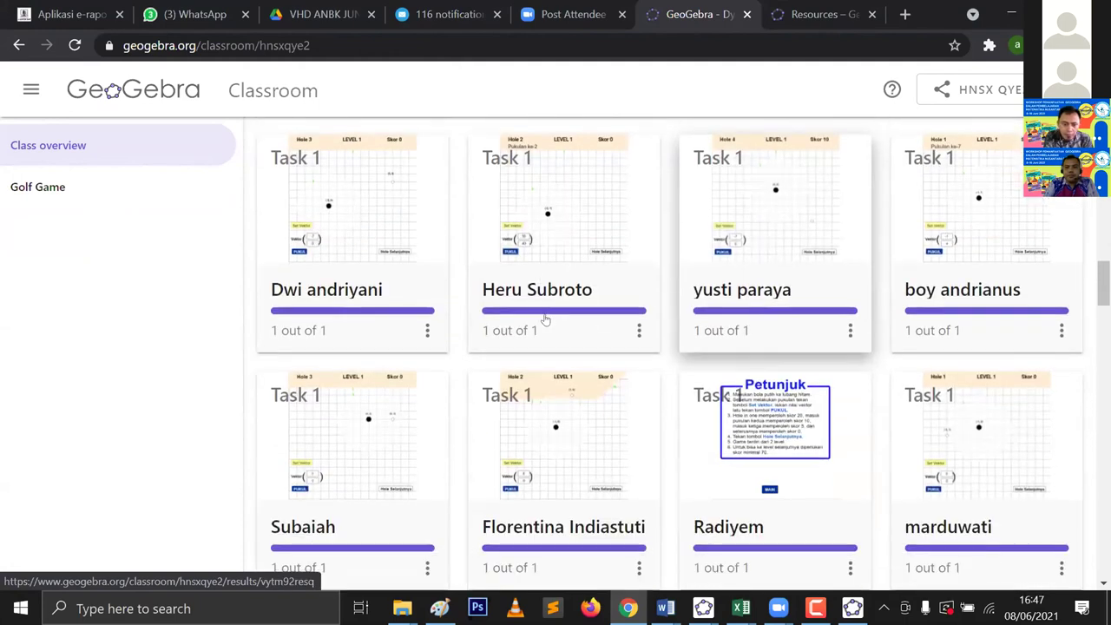
{"action": "left_click", "coordinate": [563, 486]}
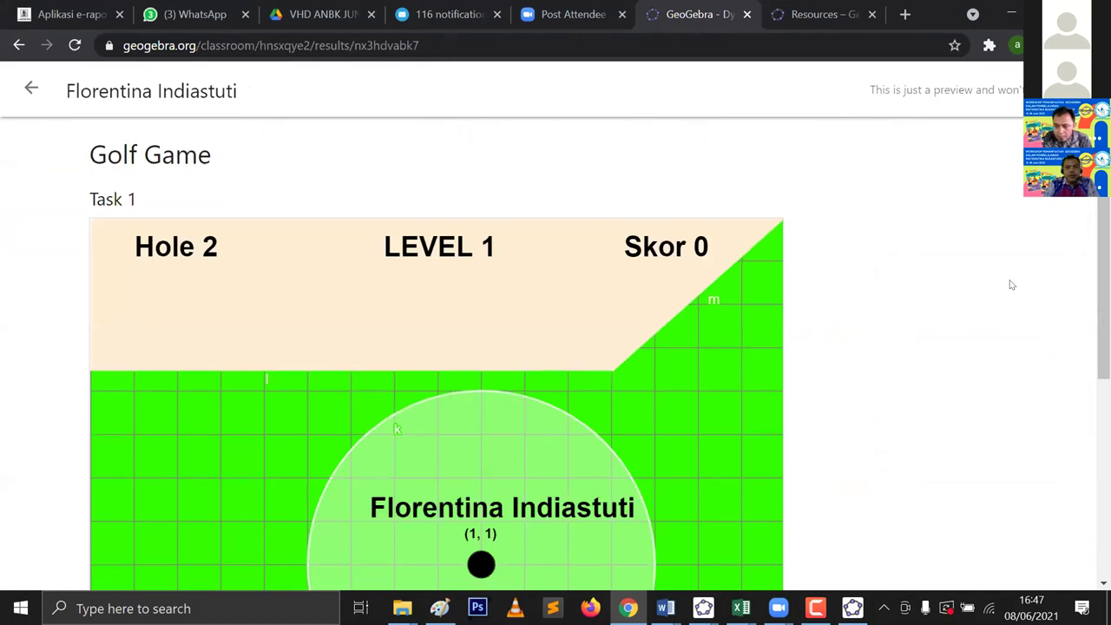
Step: Look over that student's Golf Game result, then return to the class overview
{"action": "scroll", "coordinate": [1010, 284], "scroll_direction": "down", "scroll_amount": 3}
{"action": "scroll", "coordinate": [1007, 285], "scroll_direction": "up", "scroll_amount": 3}
{"action": "scroll", "coordinate": [1005, 286], "scroll_direction": "down", "scroll_amount": 4}
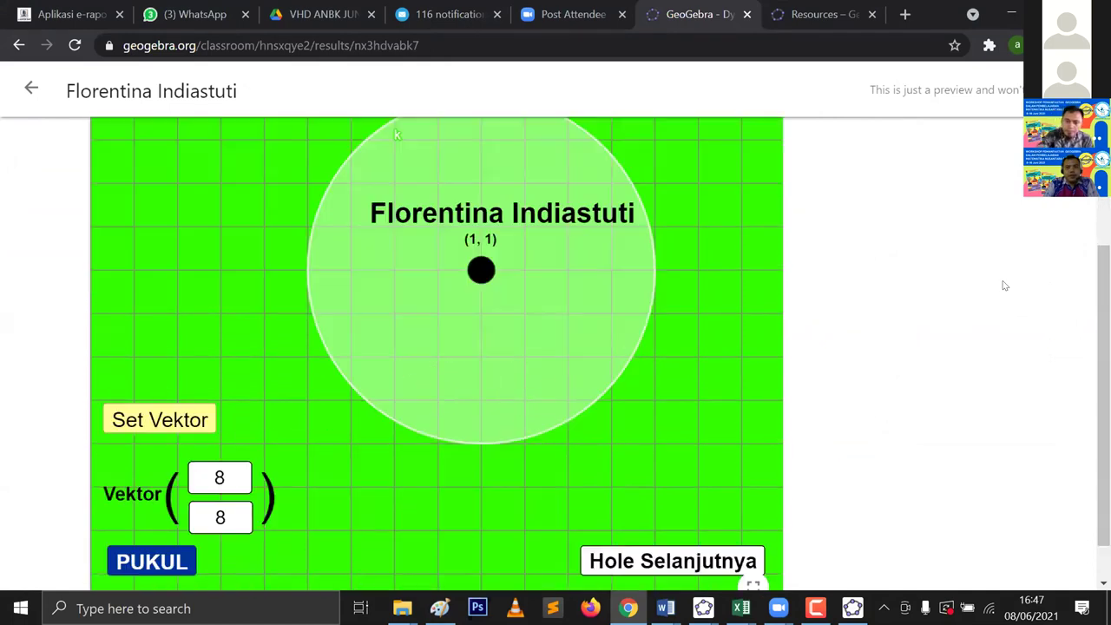
{"action": "scroll", "coordinate": [1005, 285], "scroll_direction": "up", "scroll_amount": 3}
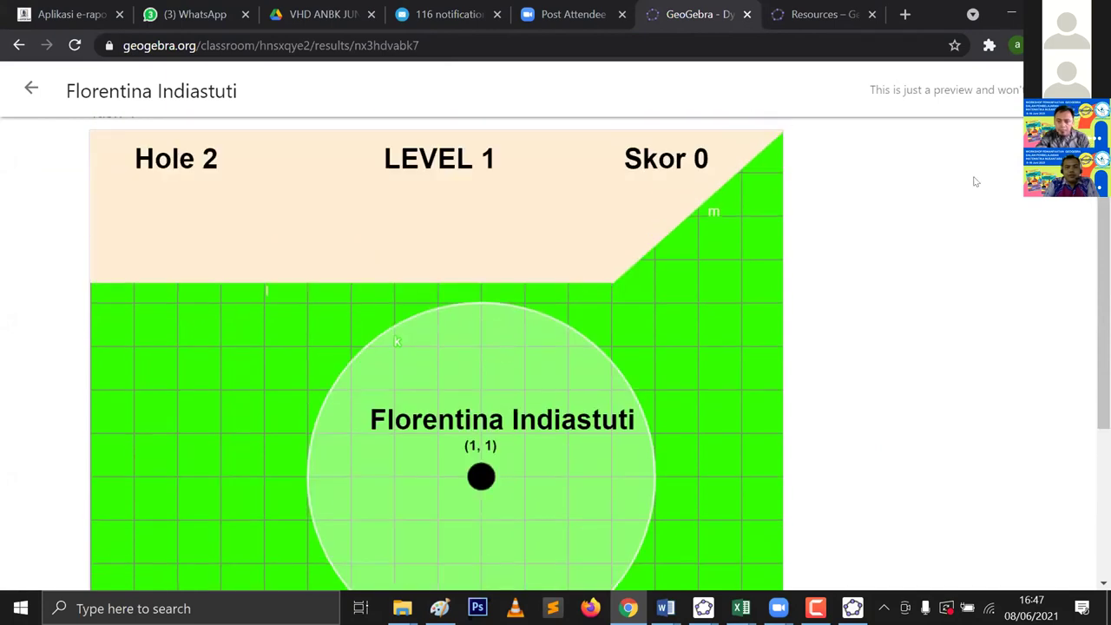
{"action": "left_click", "coordinate": [33, 88]}
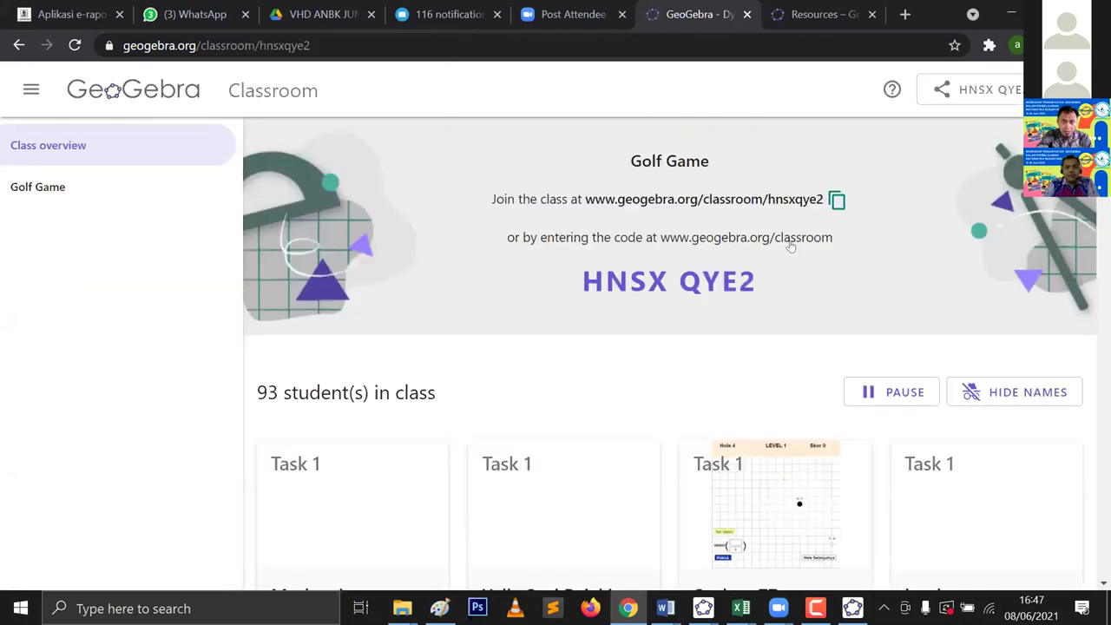
Step: Scroll the student grid, check one student's Golf Game result, and go back to the overview
{"action": "scroll", "coordinate": [831, 218], "scroll_direction": "down", "scroll_amount": 3}
{"action": "scroll", "coordinate": [790, 242], "scroll_direction": "down", "scroll_amount": 10}
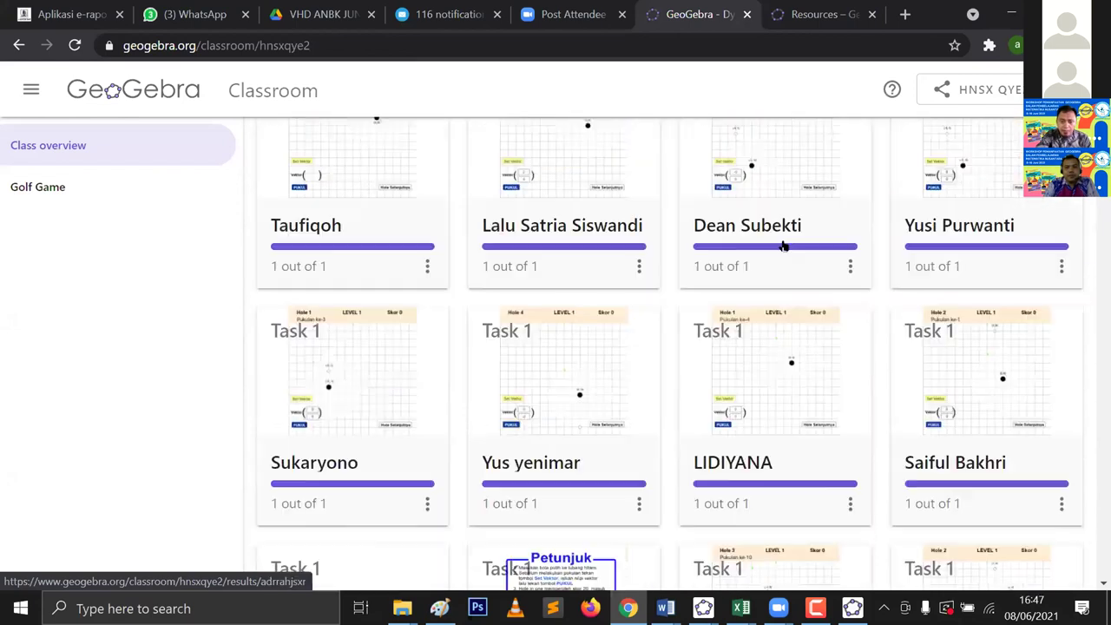
{"action": "scroll", "coordinate": [368, 395], "scroll_direction": "down", "scroll_amount": 1}
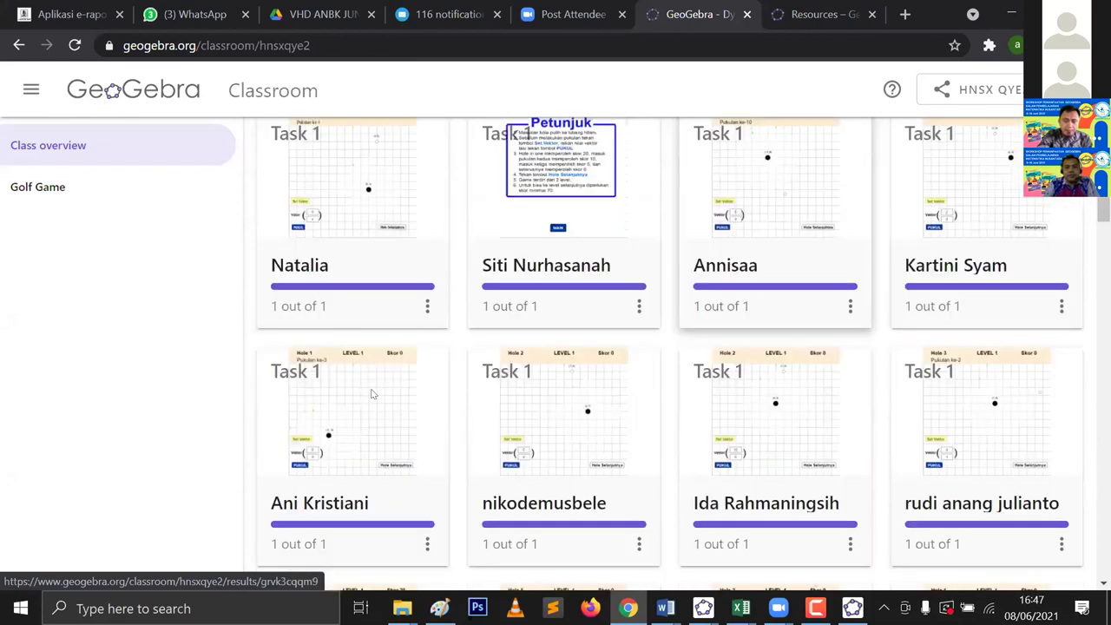
{"action": "left_click", "coordinate": [372, 394]}
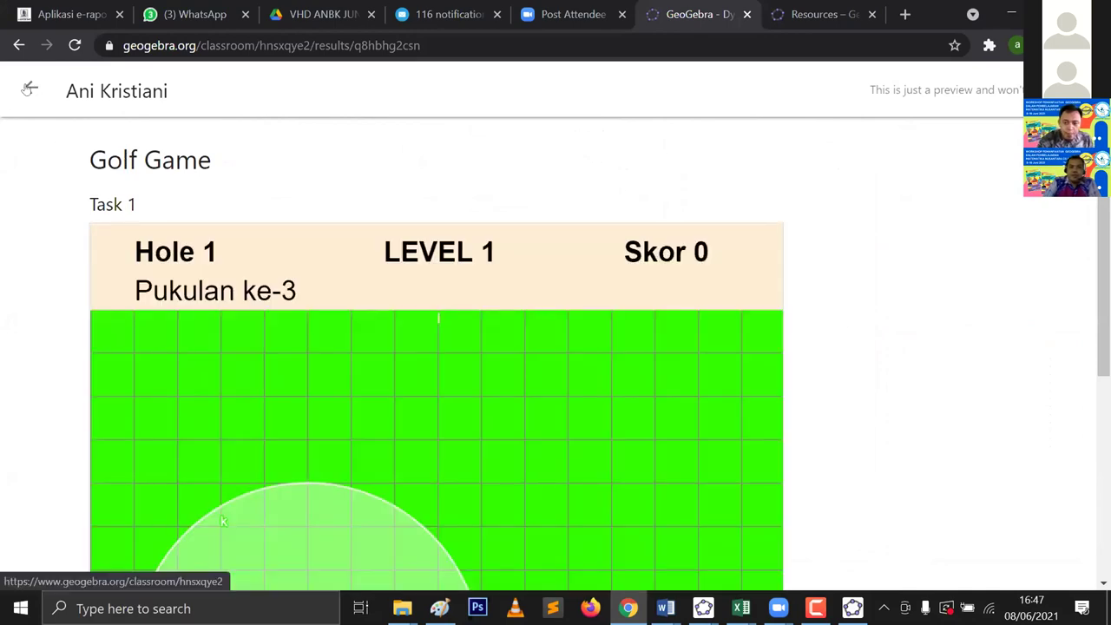
{"action": "left_click", "coordinate": [29, 90]}
Step: Scroll further down and open another student's result, showing Hole 4, Skor 35
{"action": "scroll", "coordinate": [764, 334], "scroll_direction": "down", "scroll_amount": 3}
{"action": "scroll", "coordinate": [764, 334], "scroll_direction": "down", "scroll_amount": 4}
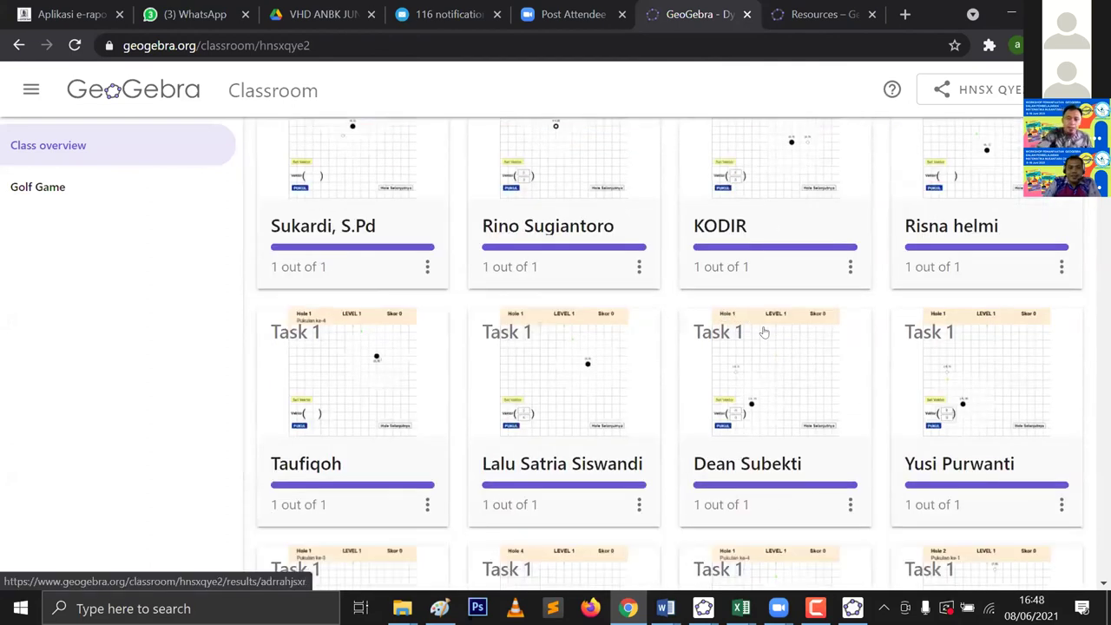
{"action": "scroll", "coordinate": [764, 332], "scroll_direction": "down", "scroll_amount": 6}
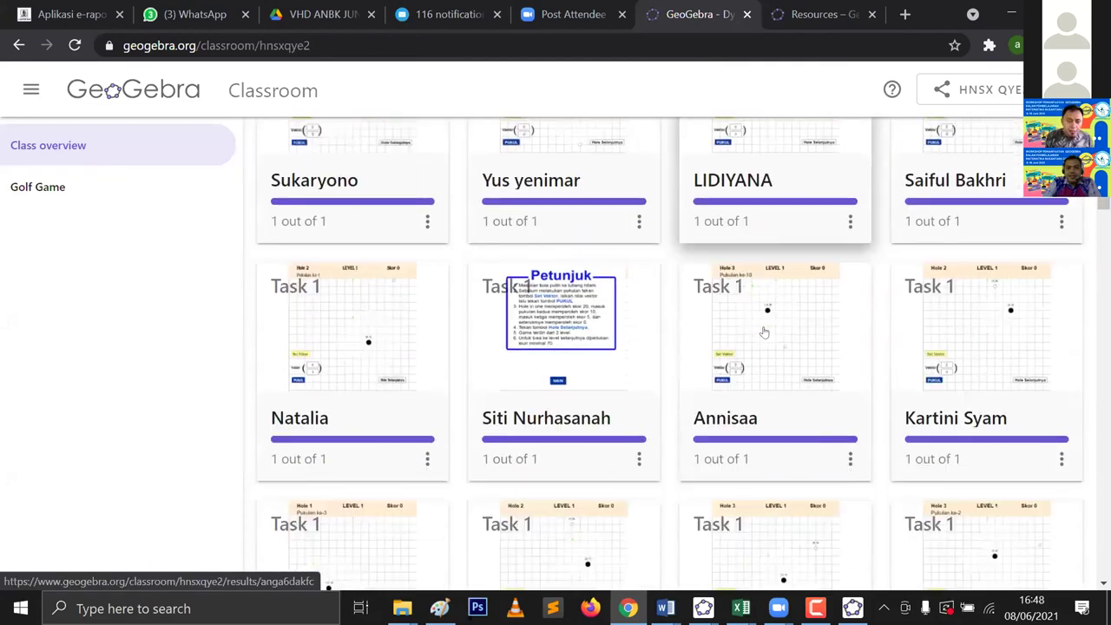
{"action": "scroll", "coordinate": [763, 332], "scroll_direction": "down", "scroll_amount": 1}
{"action": "scroll", "coordinate": [766, 324], "scroll_direction": "down", "scroll_amount": 4}
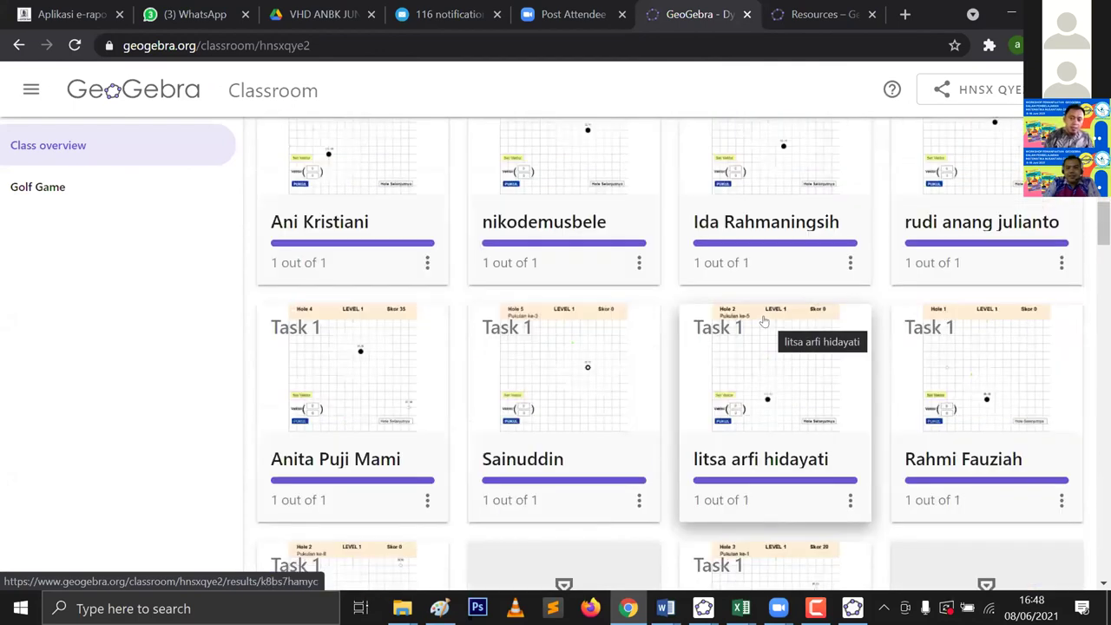
{"action": "scroll", "coordinate": [764, 322], "scroll_direction": "down", "scroll_amount": 1}
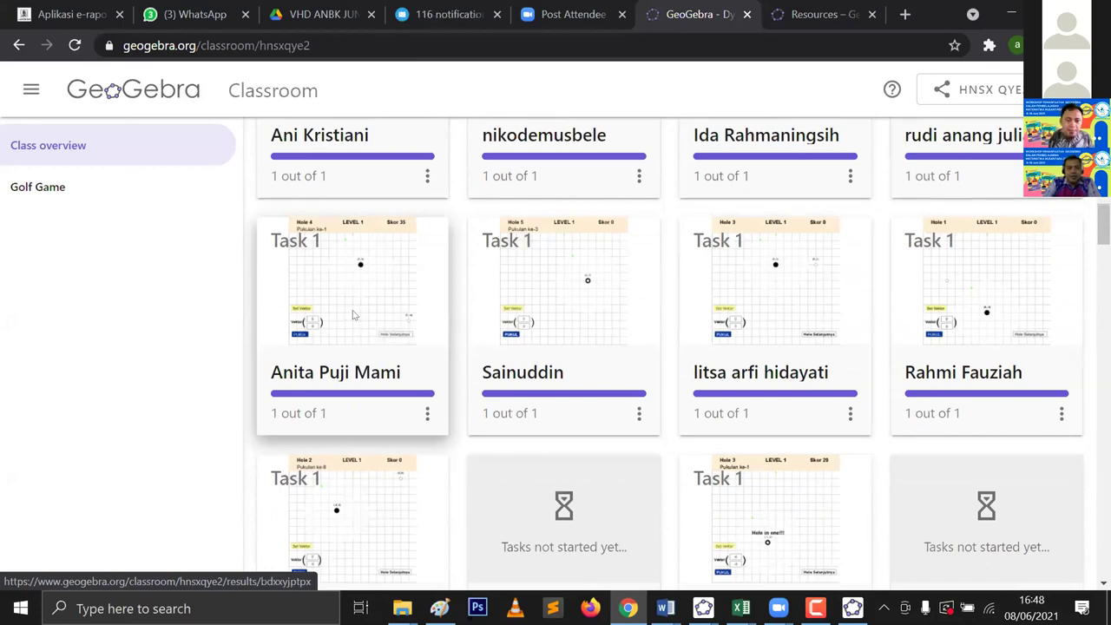
{"action": "left_click", "coordinate": [353, 315]}
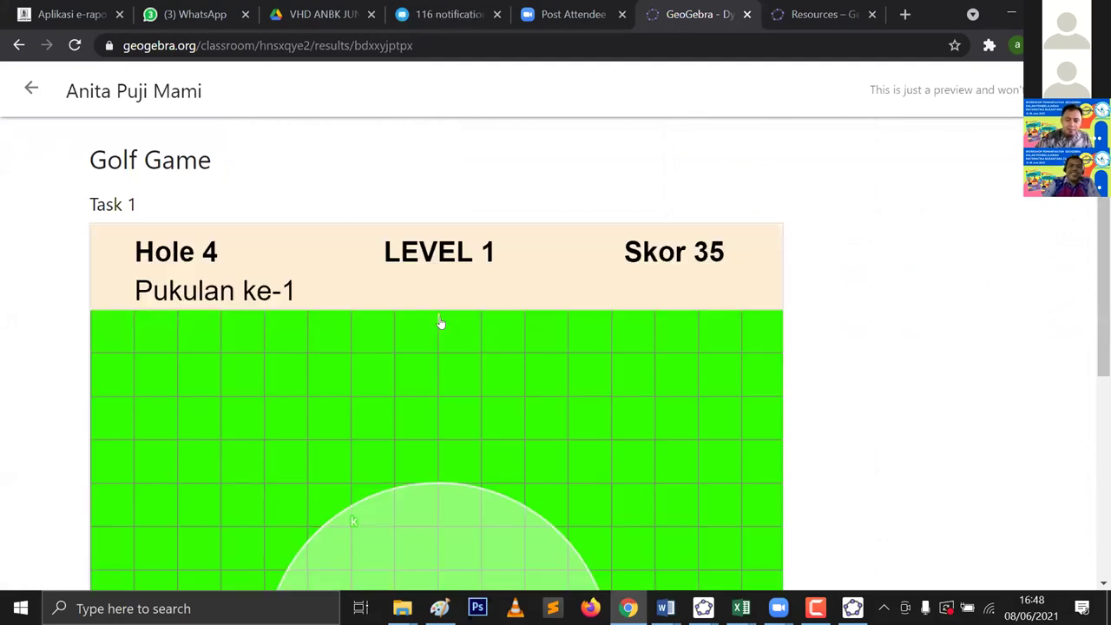
{"action": "scroll", "coordinate": [144, 255], "scroll_direction": "down", "scroll_amount": 1}
{"action": "scroll", "coordinate": [19, 182], "scroll_direction": "up", "scroll_amount": 1}
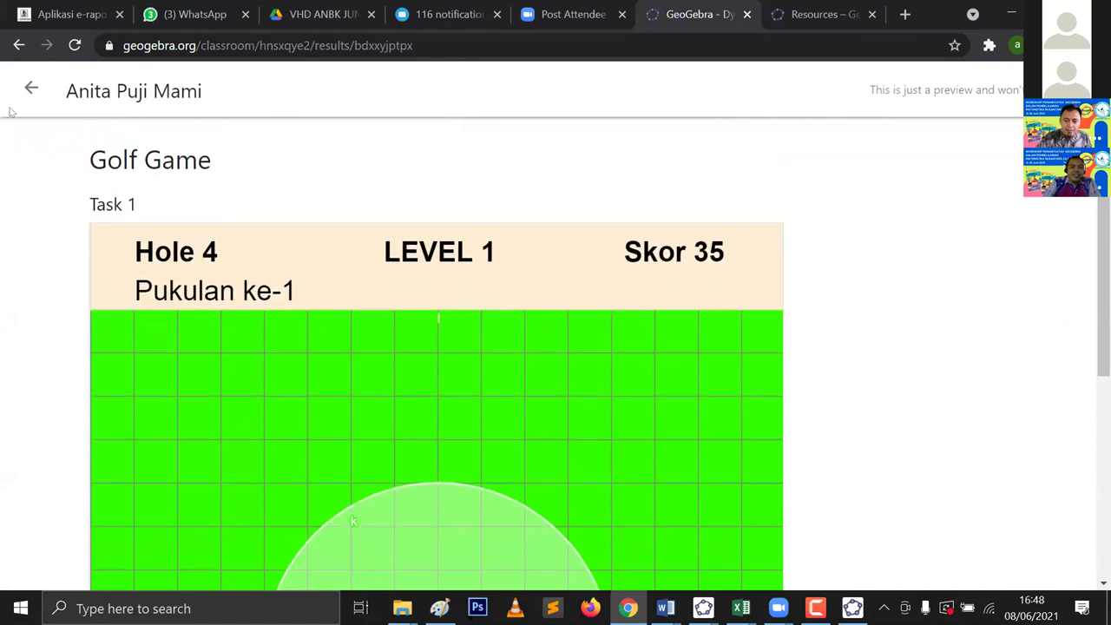
Step: Go back to the Golf Game class overview and browse down through the 99 students' thumbnails
{"action": "left_click", "coordinate": [31, 86]}
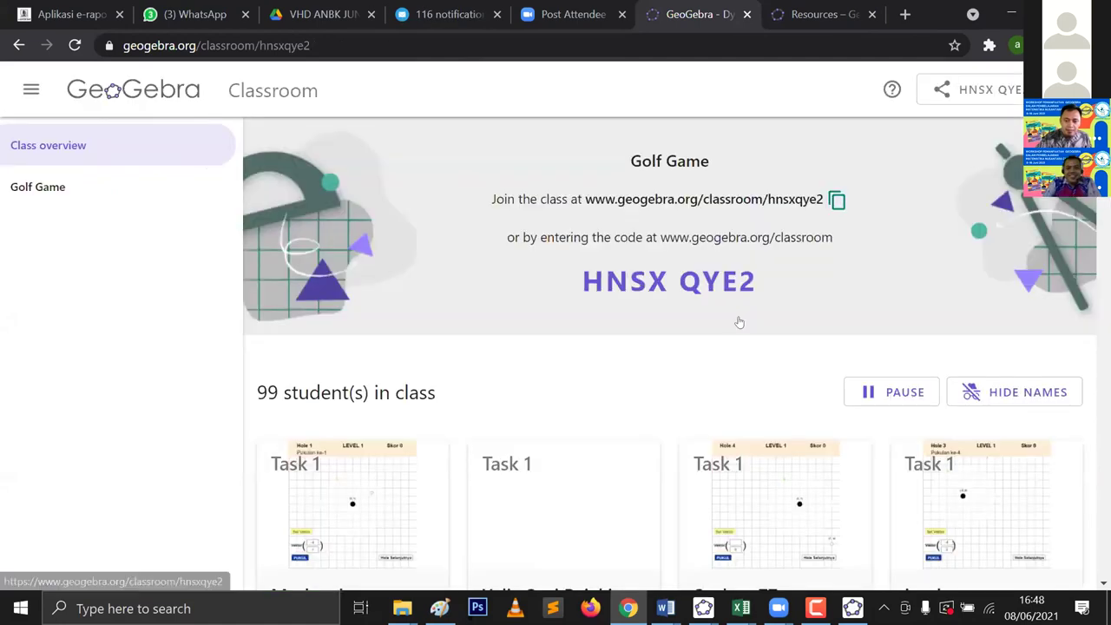
{"action": "scroll", "coordinate": [742, 321], "scroll_direction": "down", "scroll_amount": 8}
{"action": "scroll", "coordinate": [747, 314], "scroll_direction": "down", "scroll_amount": 10}
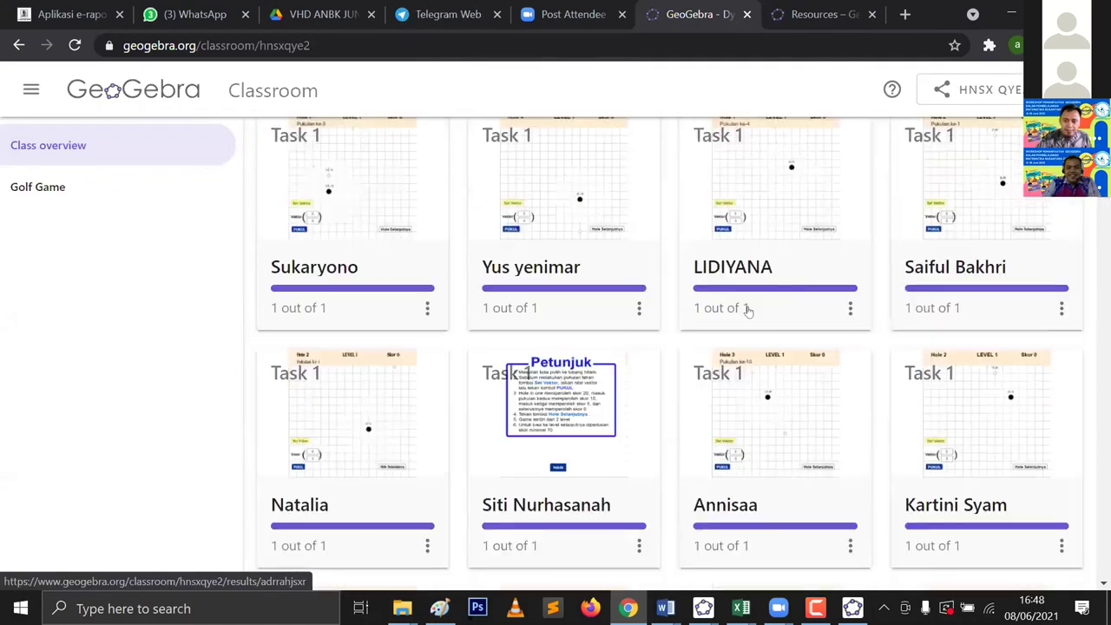
{"action": "scroll", "coordinate": [781, 300], "scroll_direction": "down", "scroll_amount": 2}
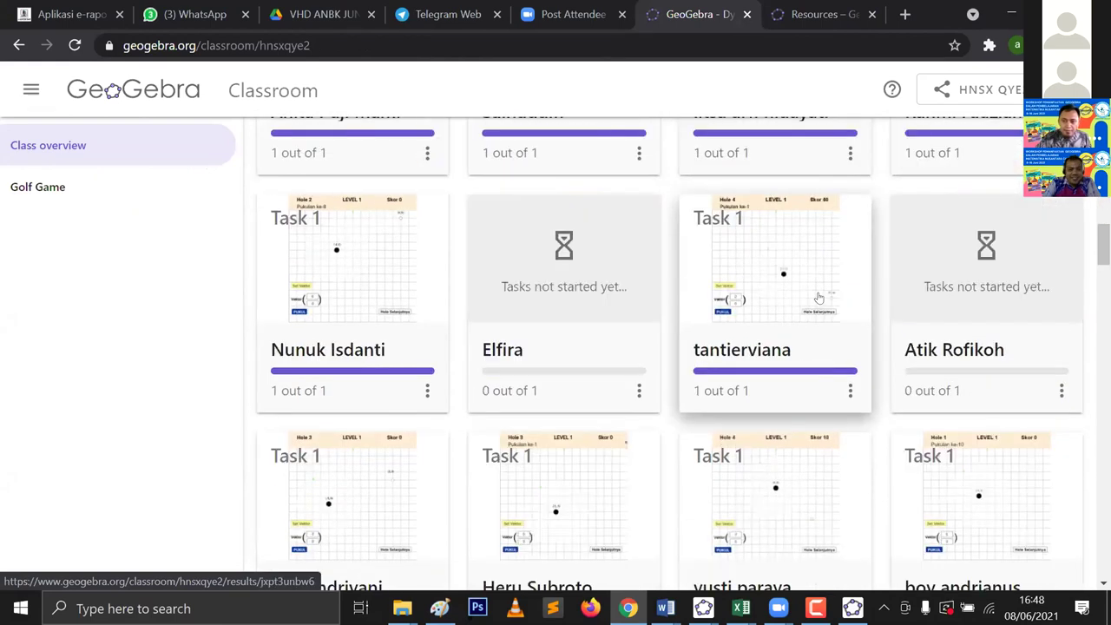
{"action": "scroll", "coordinate": [818, 298], "scroll_direction": "down", "scroll_amount": 5}
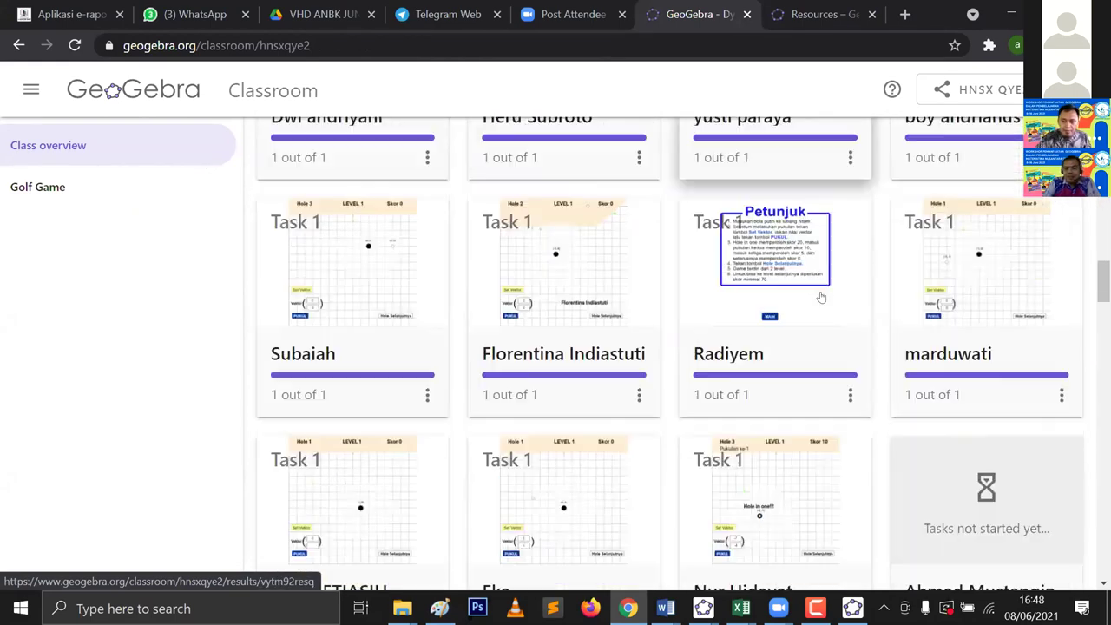
{"action": "scroll", "coordinate": [820, 300], "scroll_direction": "down", "scroll_amount": 7}
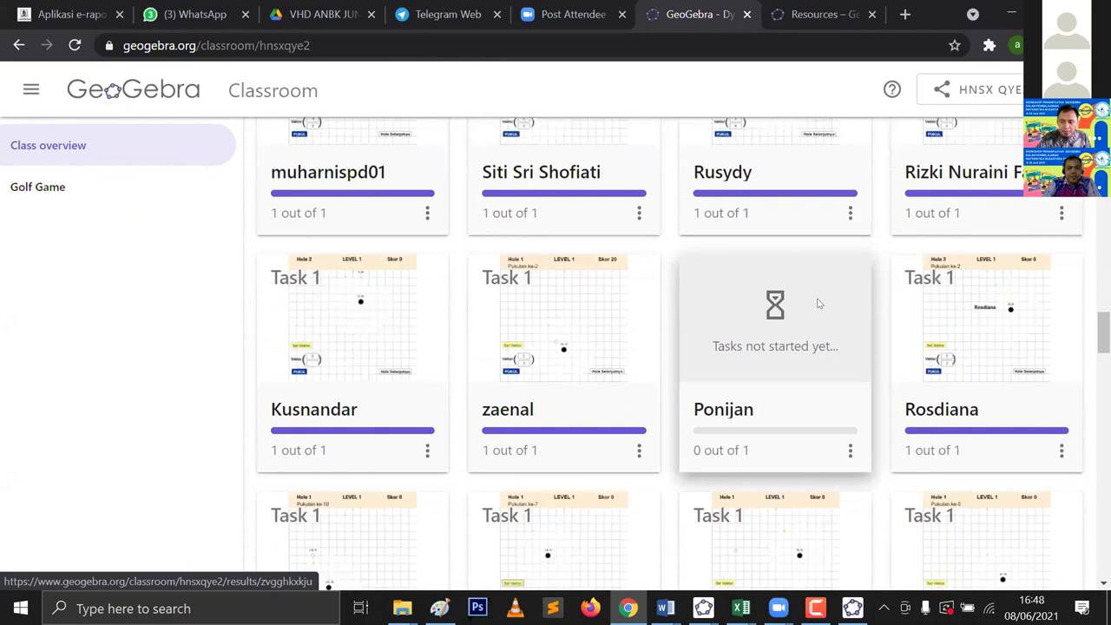
{"action": "scroll", "coordinate": [818, 303], "scroll_direction": "down", "scroll_amount": 2}
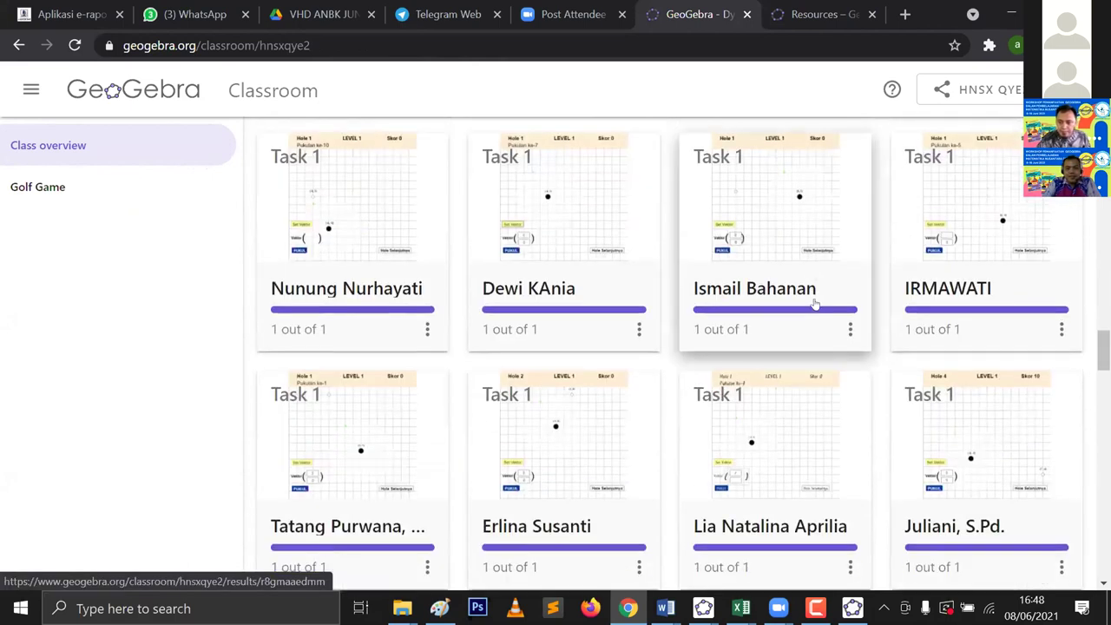
{"action": "scroll", "coordinate": [816, 304], "scroll_direction": "down", "scroll_amount": 2}
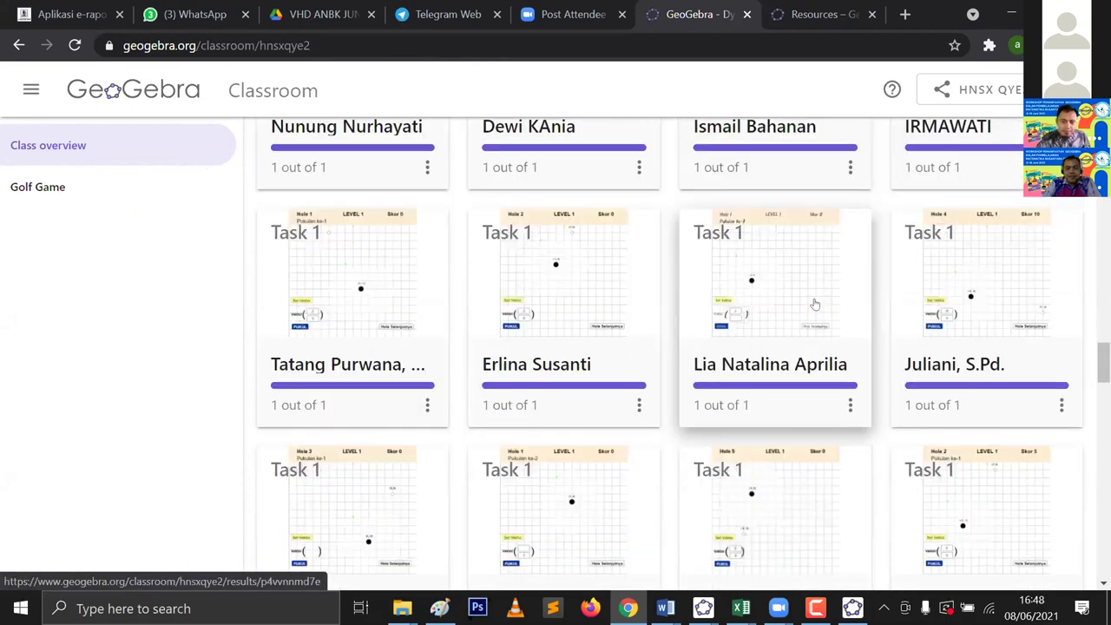
{"action": "scroll", "coordinate": [815, 303], "scroll_direction": "down", "scroll_amount": 4}
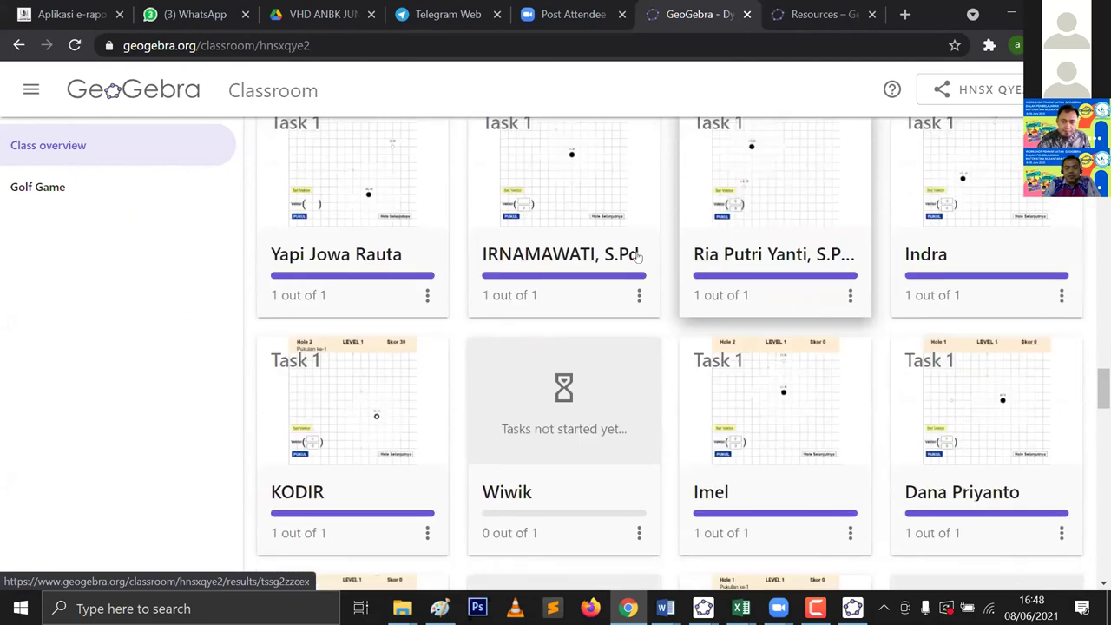
{"action": "scroll", "coordinate": [646, 261], "scroll_direction": "up", "scroll_amount": 1}
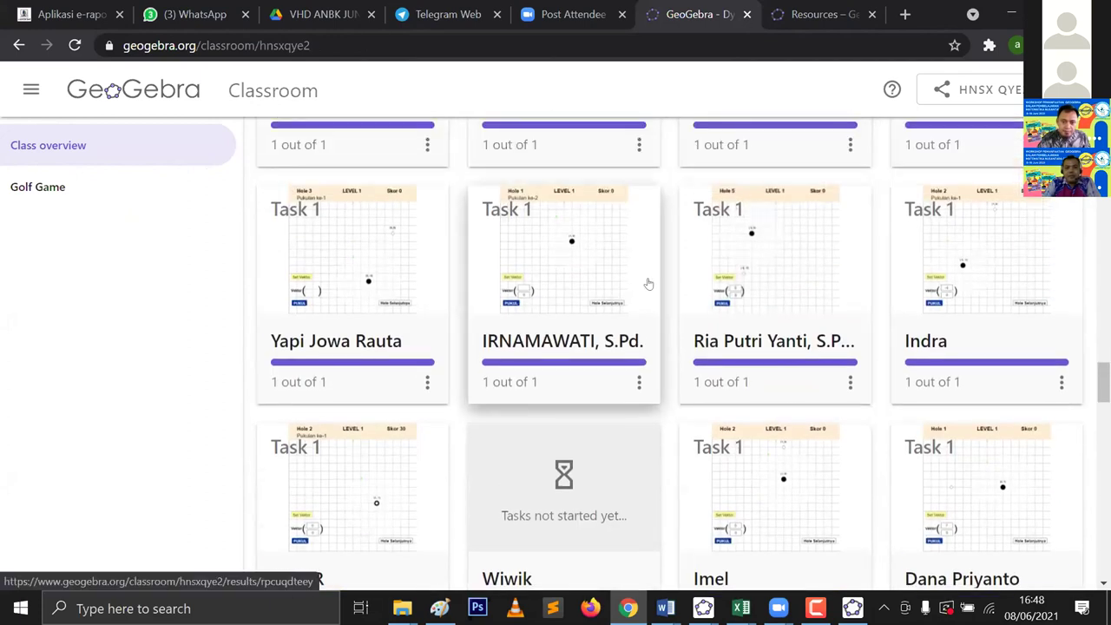
Step: Browse further down the student cards, then back up, including one showing a congratulations screen with Skor 100
{"action": "scroll", "coordinate": [648, 285], "scroll_direction": "down", "scroll_amount": 4}
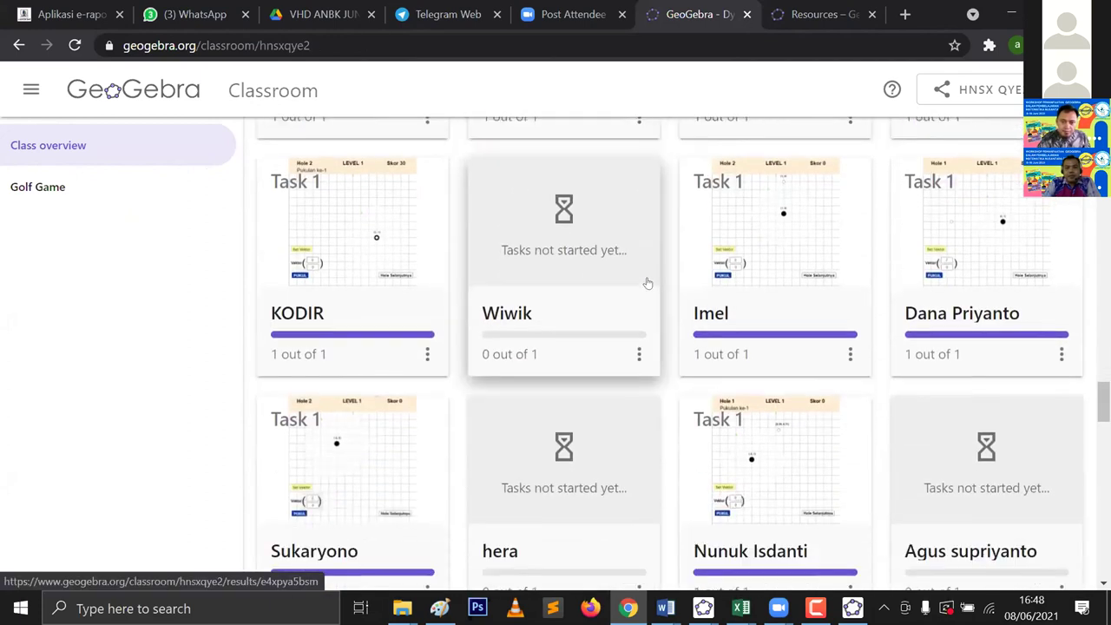
{"action": "scroll", "coordinate": [646, 278], "scroll_direction": "down", "scroll_amount": 6}
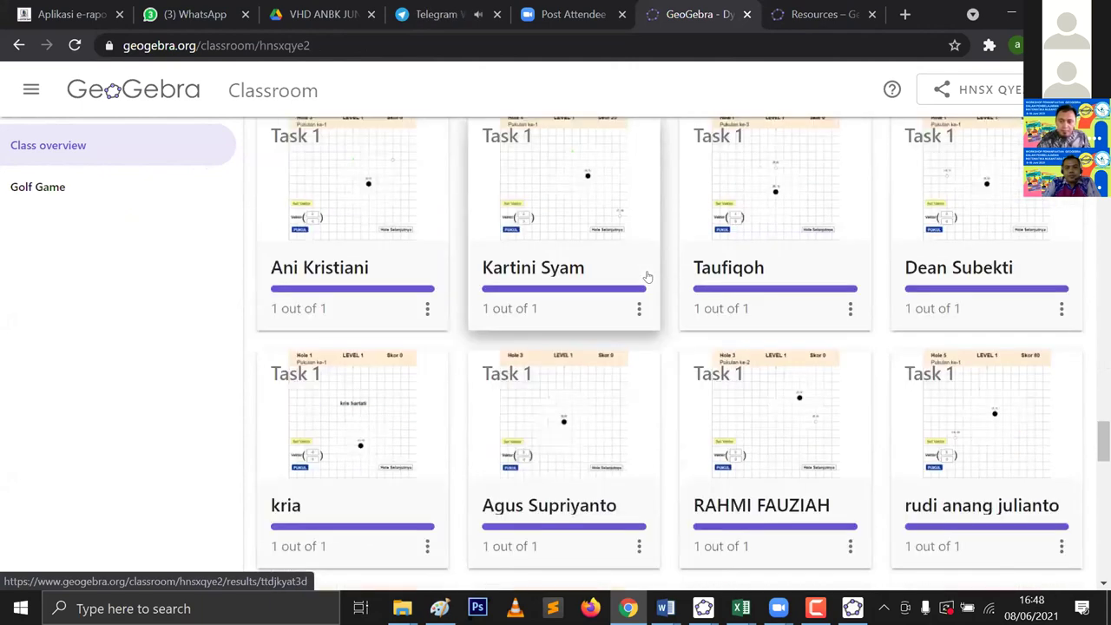
{"action": "scroll", "coordinate": [644, 275], "scroll_direction": "down", "scroll_amount": 2}
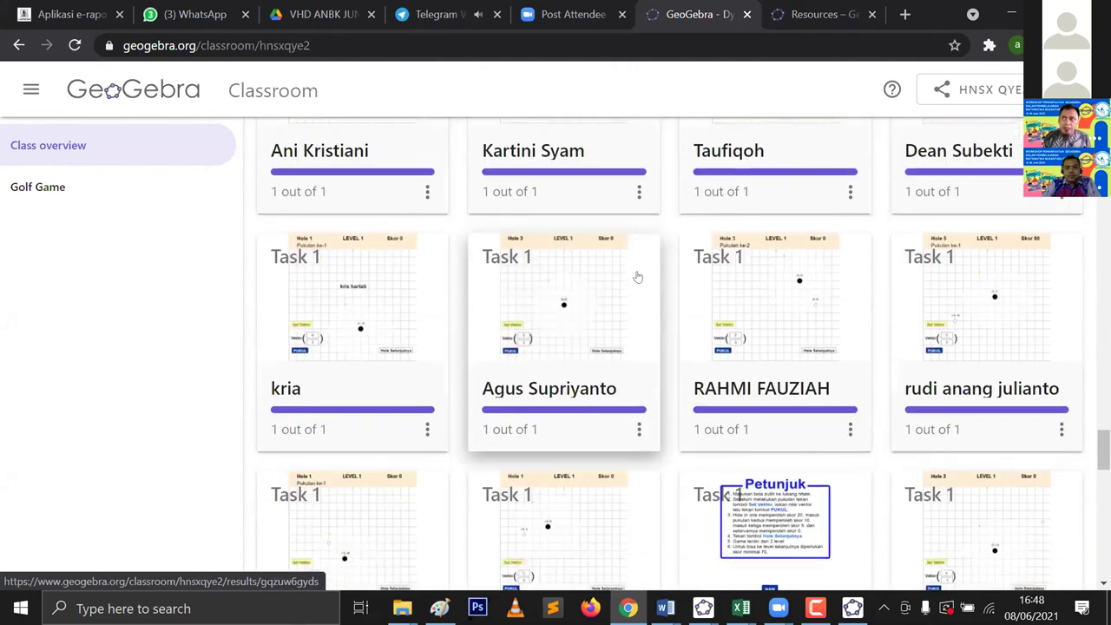
{"action": "scroll", "coordinate": [636, 273], "scroll_direction": "down", "scroll_amount": 5}
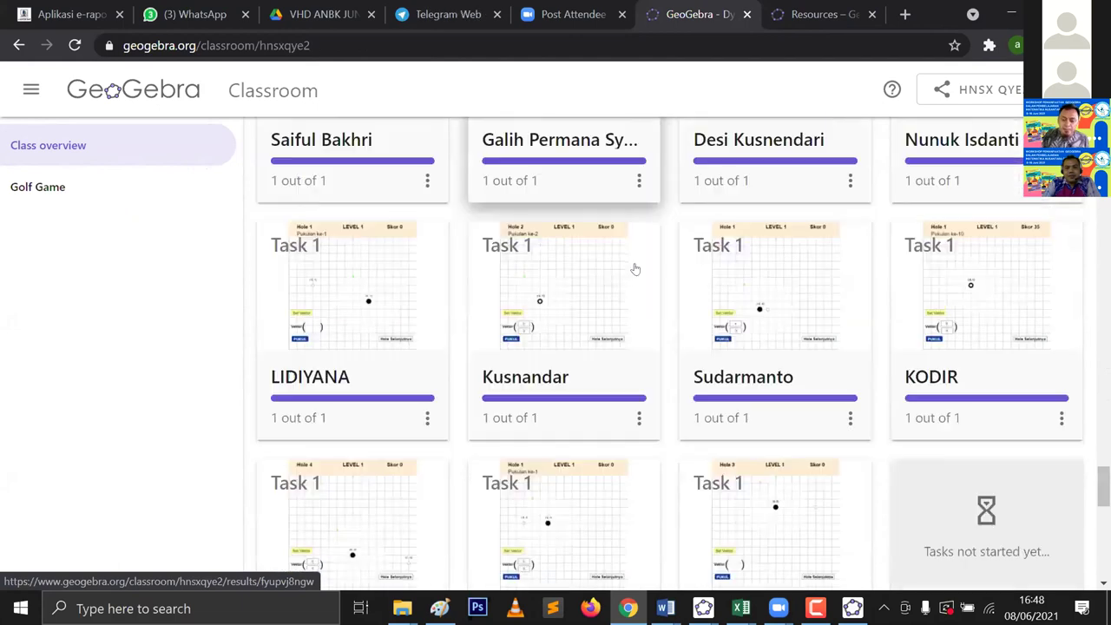
{"action": "scroll", "coordinate": [635, 268], "scroll_direction": "down", "scroll_amount": 3}
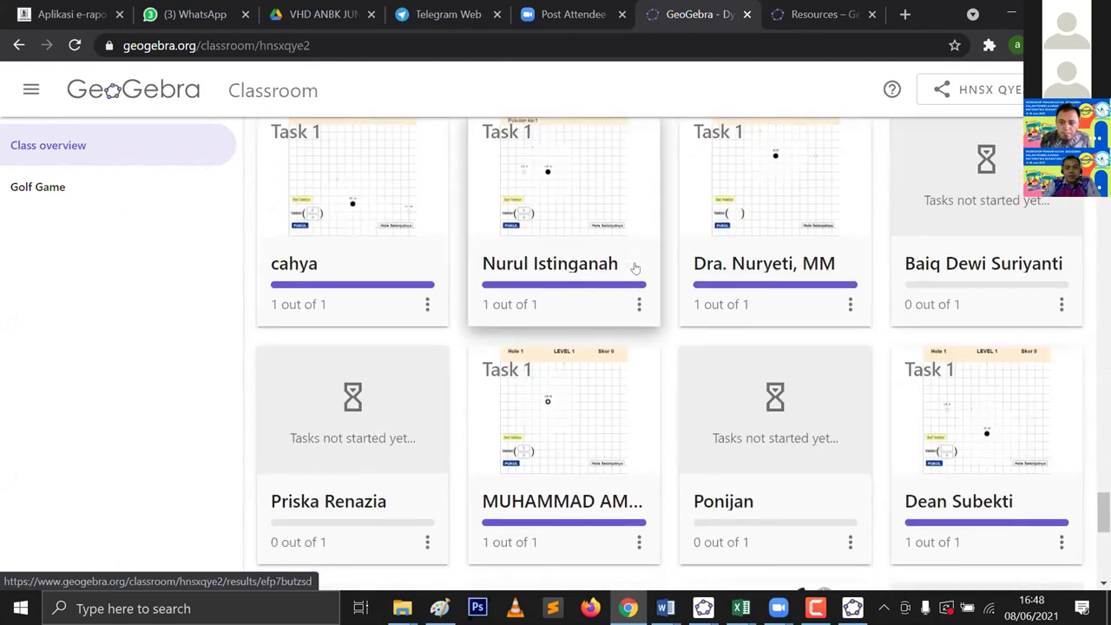
{"action": "scroll", "coordinate": [635, 268], "scroll_direction": "down", "scroll_amount": 2}
{"action": "scroll", "coordinate": [635, 268], "scroll_direction": "down", "scroll_amount": 4}
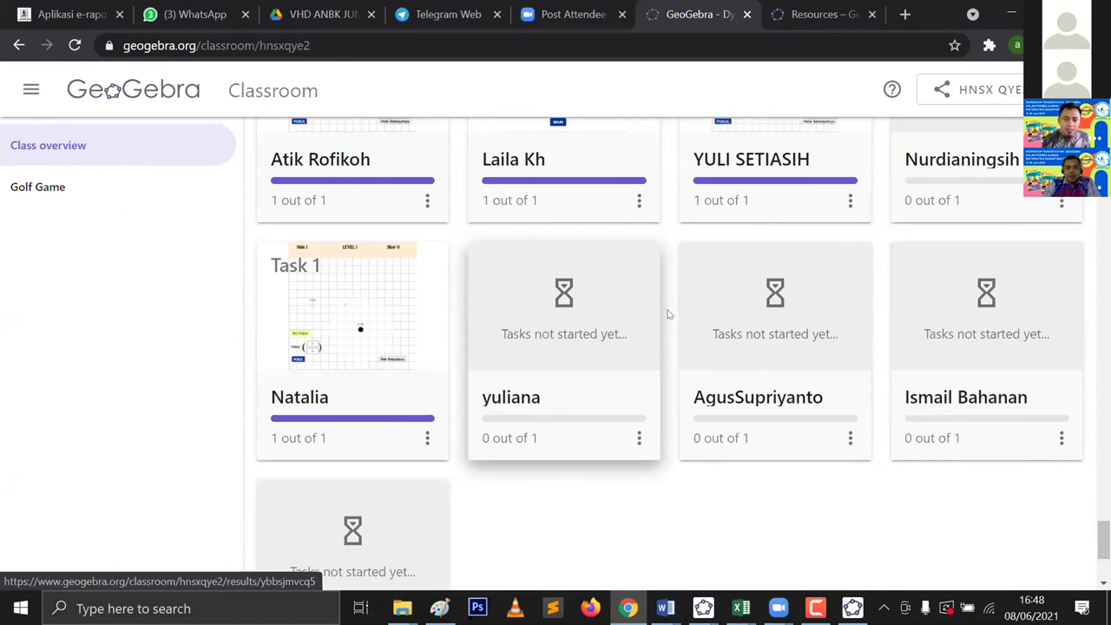
{"action": "scroll", "coordinate": [599, 333], "scroll_direction": "up", "scroll_amount": 4}
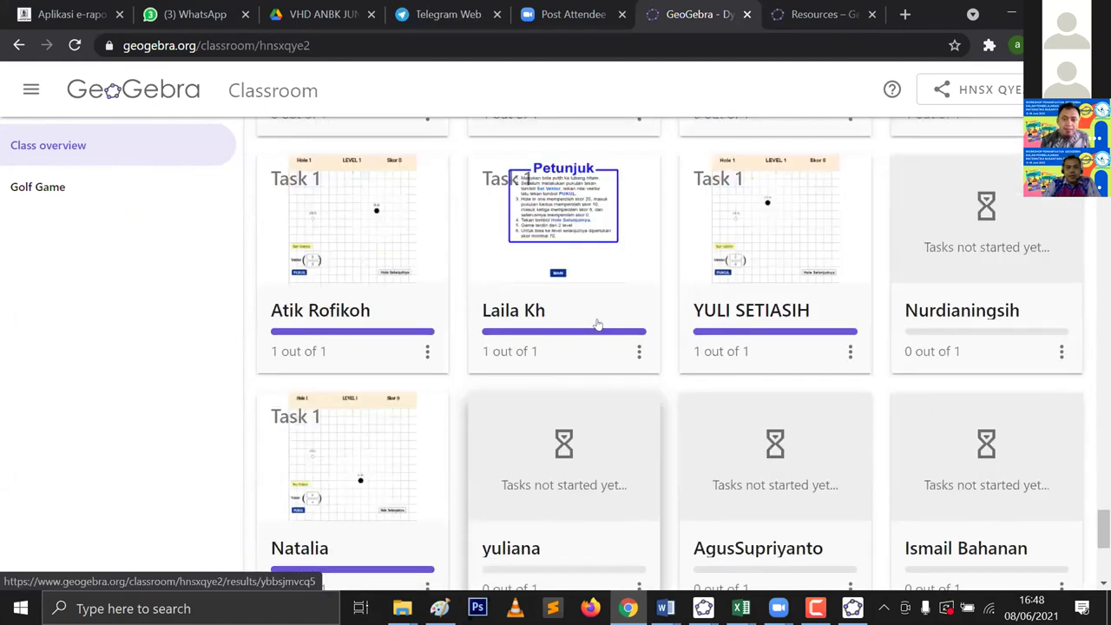
{"action": "scroll", "coordinate": [614, 333], "scroll_direction": "up", "scroll_amount": 8}
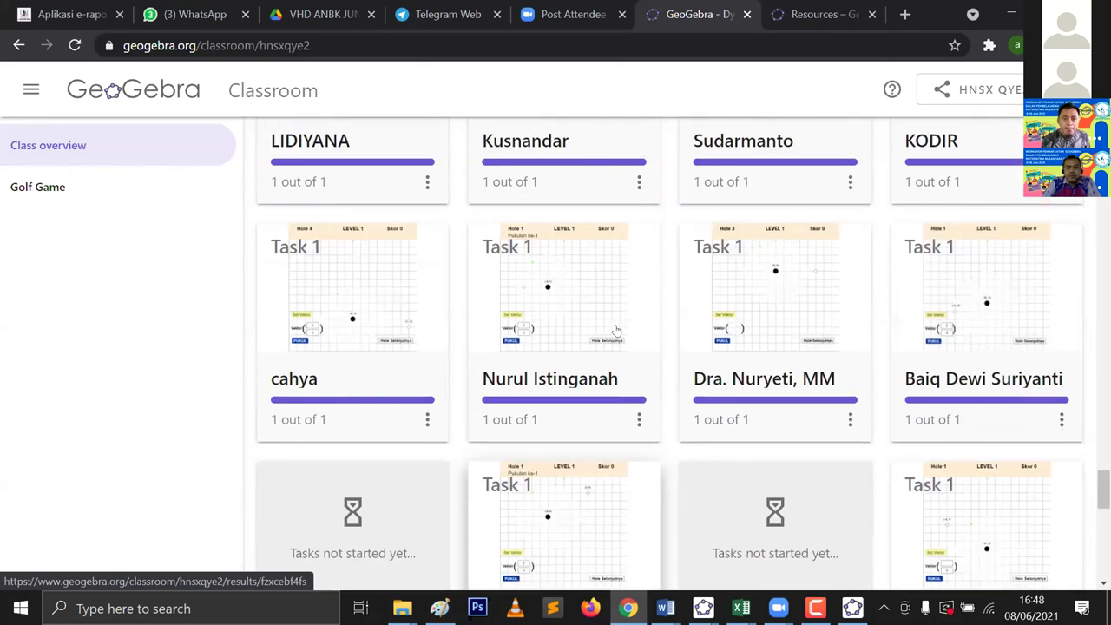
{"action": "scroll", "coordinate": [615, 323], "scroll_direction": "up", "scroll_amount": 2}
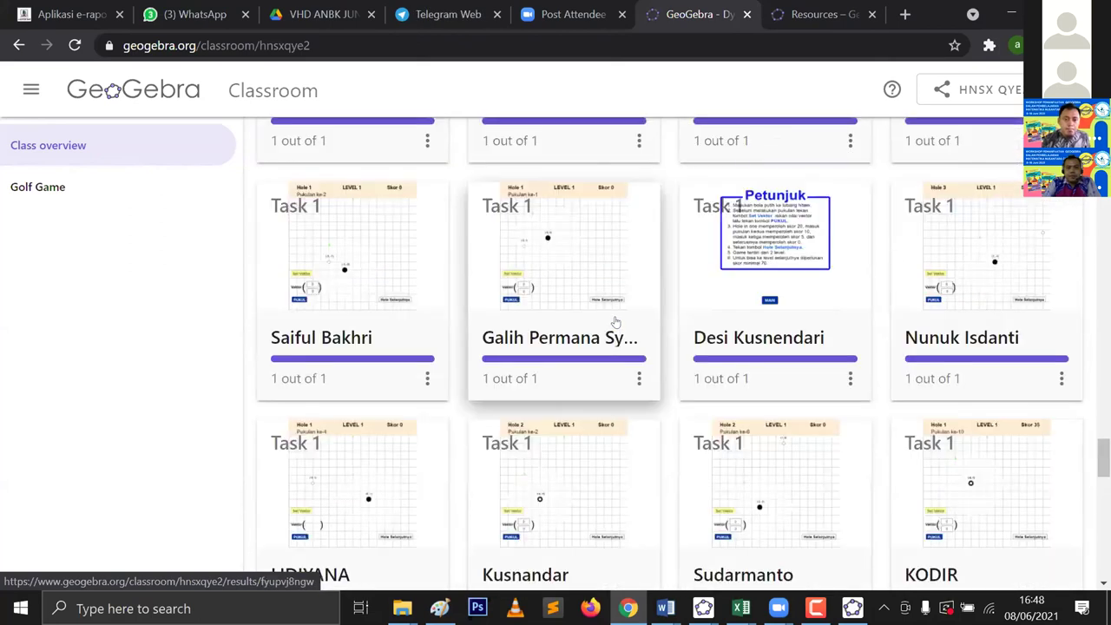
{"action": "scroll", "coordinate": [615, 323], "scroll_direction": "up", "scroll_amount": 4}
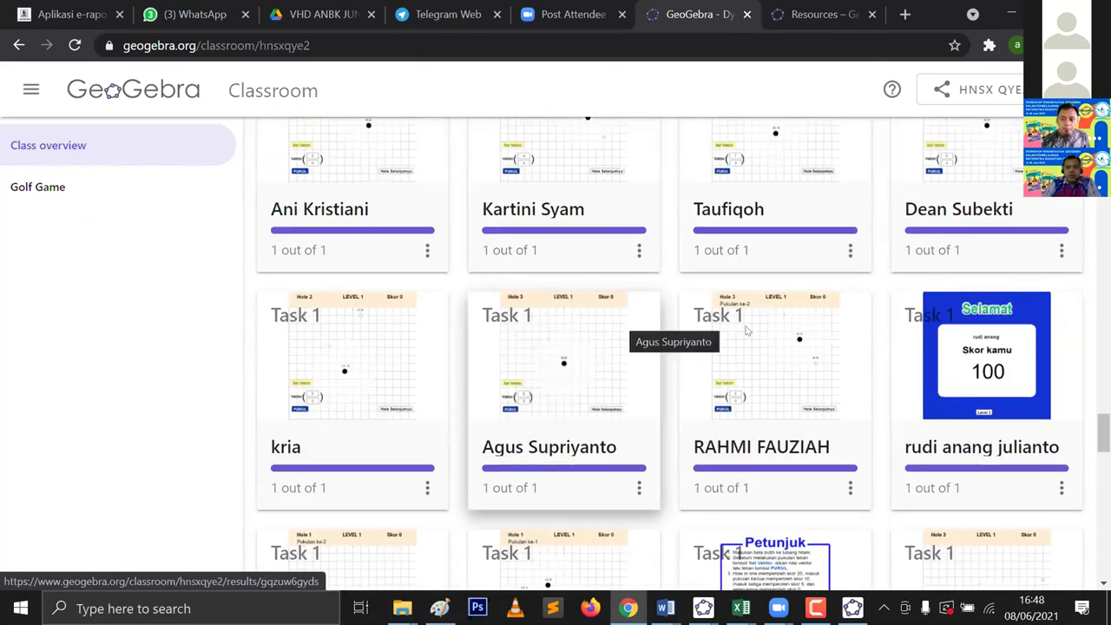
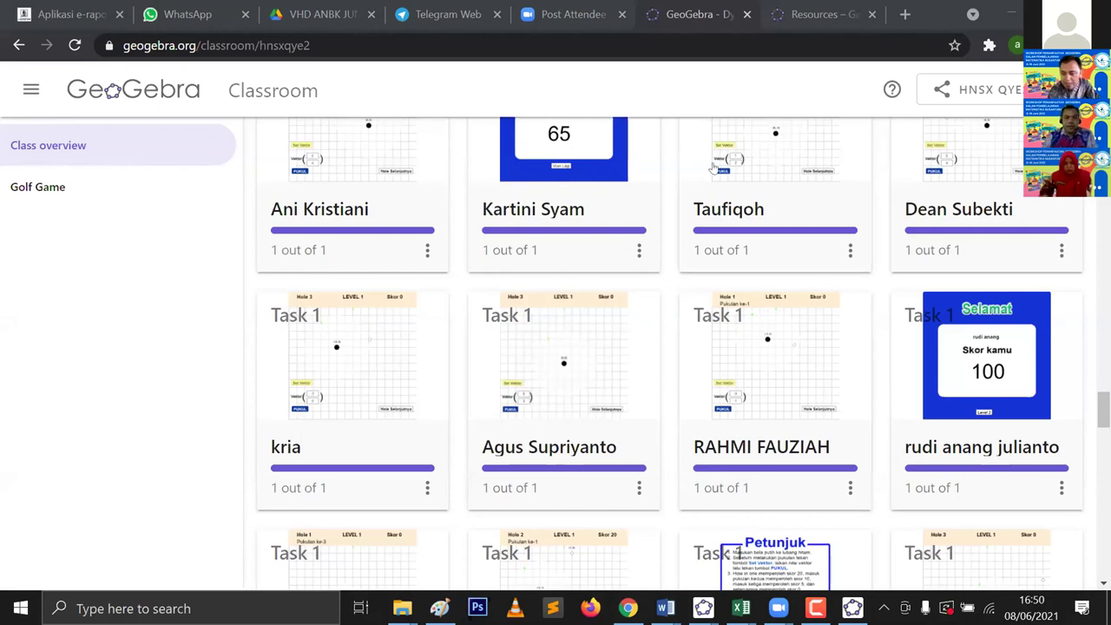
Step: Scroll through the Golf Game class overview and highlight the class page's web address
{"action": "scroll", "coordinate": [763, 231], "scroll_direction": "up", "scroll_amount": 7}
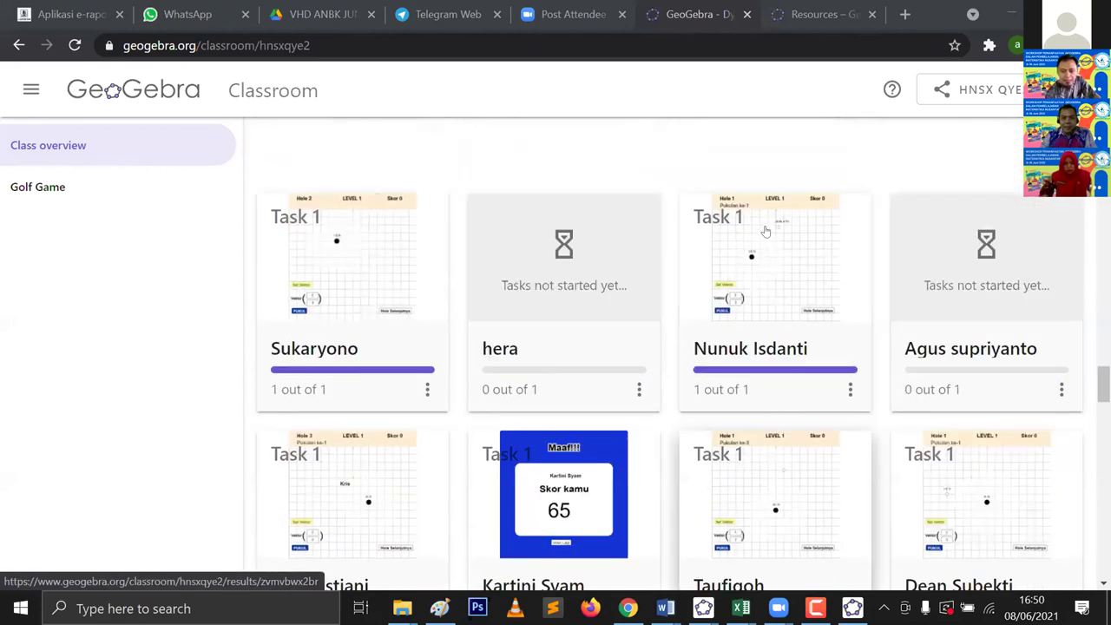
{"action": "scroll", "coordinate": [766, 230], "scroll_direction": "up", "scroll_amount": 8}
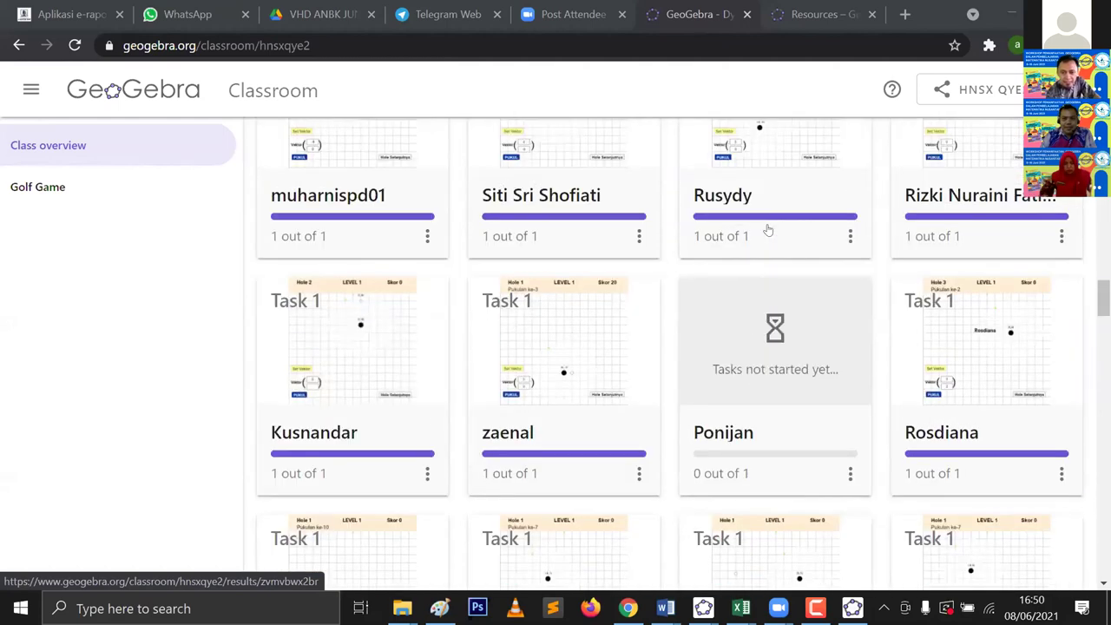
{"action": "scroll", "coordinate": [768, 230], "scroll_direction": "up", "scroll_amount": 4}
{"action": "scroll", "coordinate": [788, 248], "scroll_direction": "up", "scroll_amount": 8}
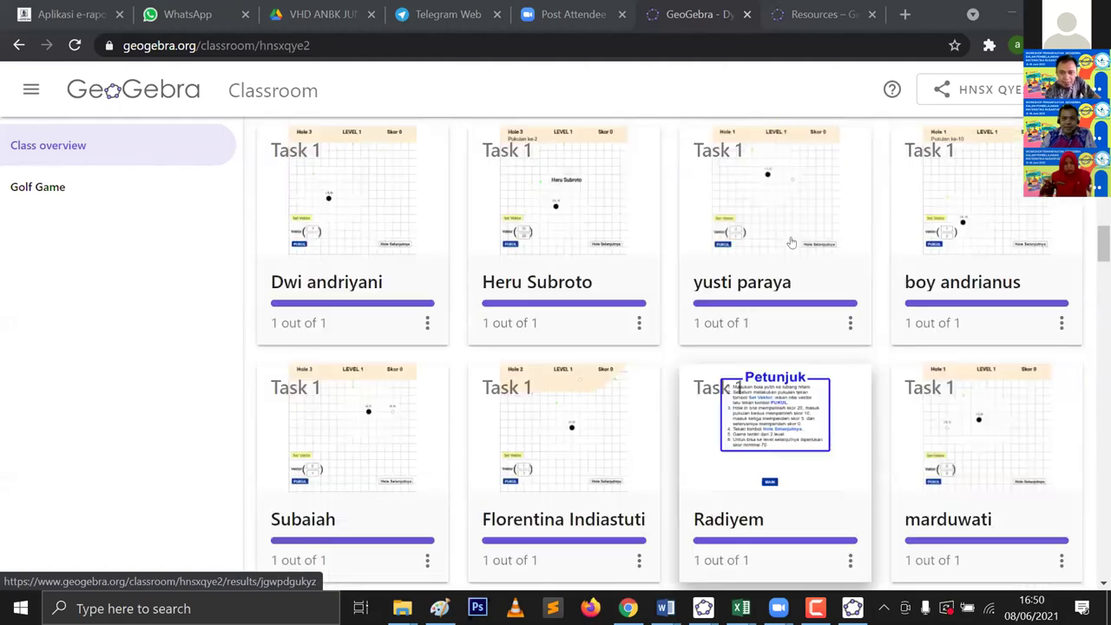
{"action": "scroll", "coordinate": [791, 242], "scroll_direction": "up", "scroll_amount": 8}
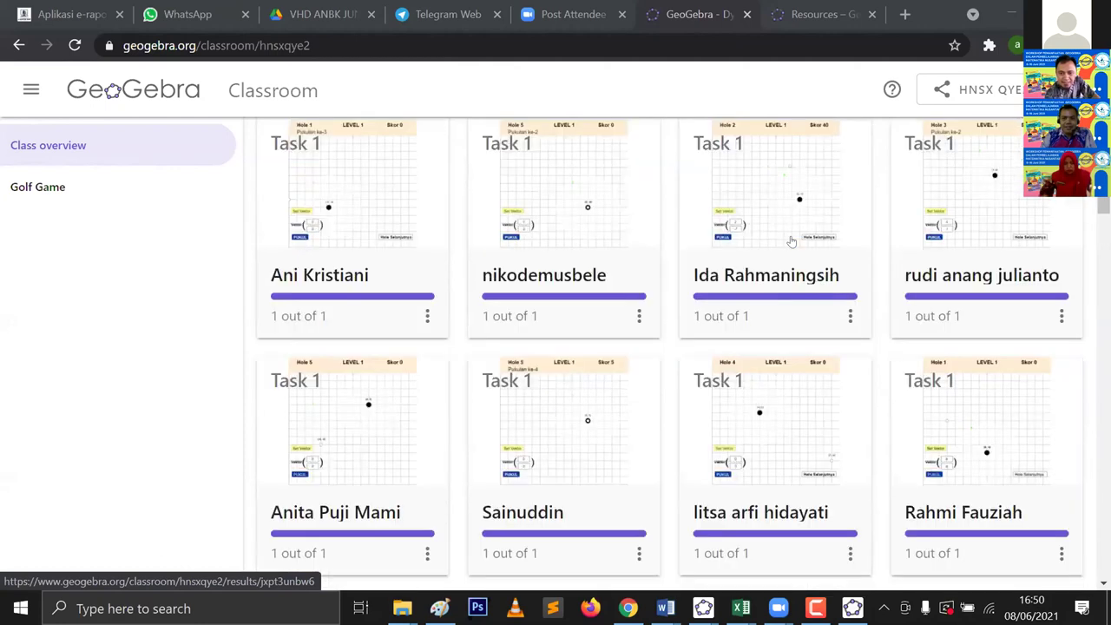
{"action": "scroll", "coordinate": [791, 242], "scroll_direction": "up", "scroll_amount": 10}
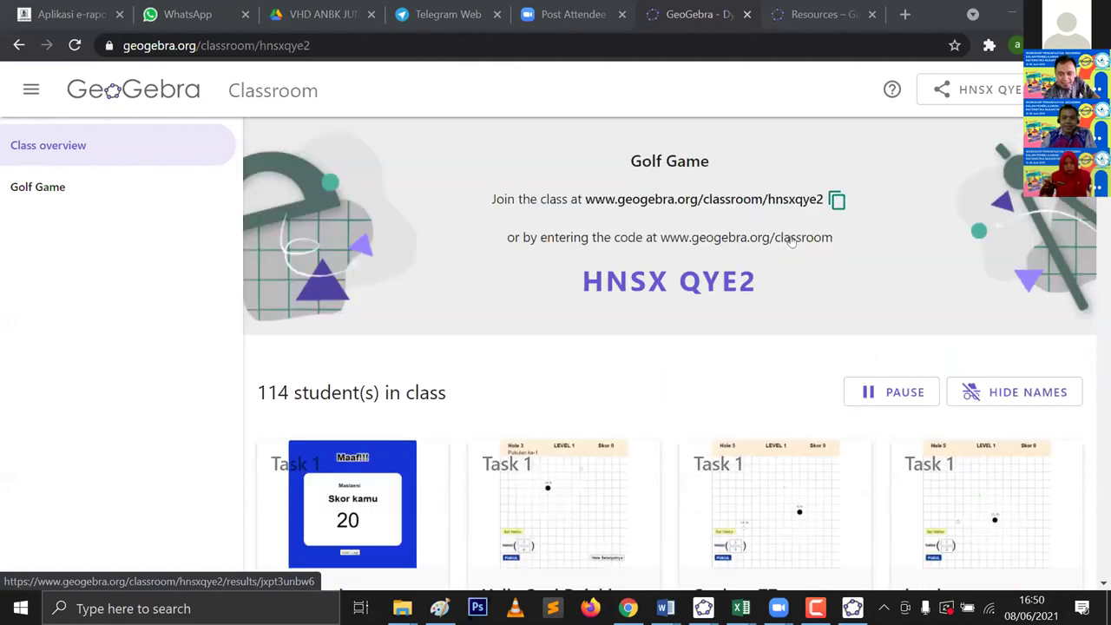
{"action": "scroll", "coordinate": [791, 242], "scroll_direction": "down", "scroll_amount": 3}
{"action": "scroll", "coordinate": [733, 278], "scroll_direction": "up", "scroll_amount": 2}
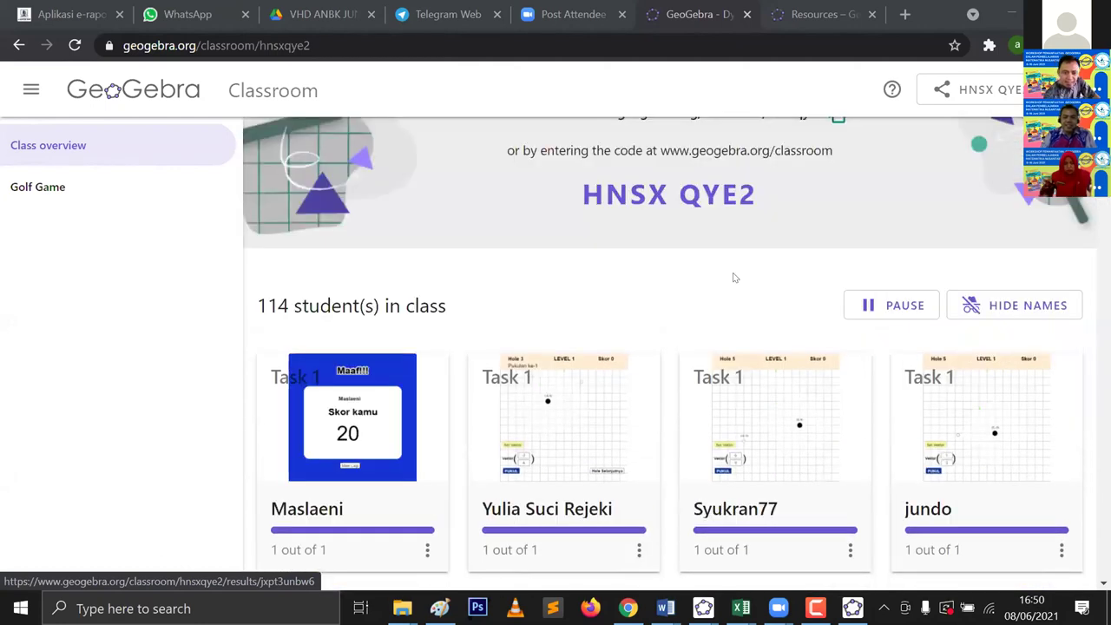
{"action": "scroll", "coordinate": [733, 278], "scroll_direction": "down", "scroll_amount": 8}
{"action": "scroll", "coordinate": [735, 275], "scroll_direction": "down", "scroll_amount": 7}
{"action": "scroll", "coordinate": [735, 275], "scroll_direction": "down", "scroll_amount": 5}
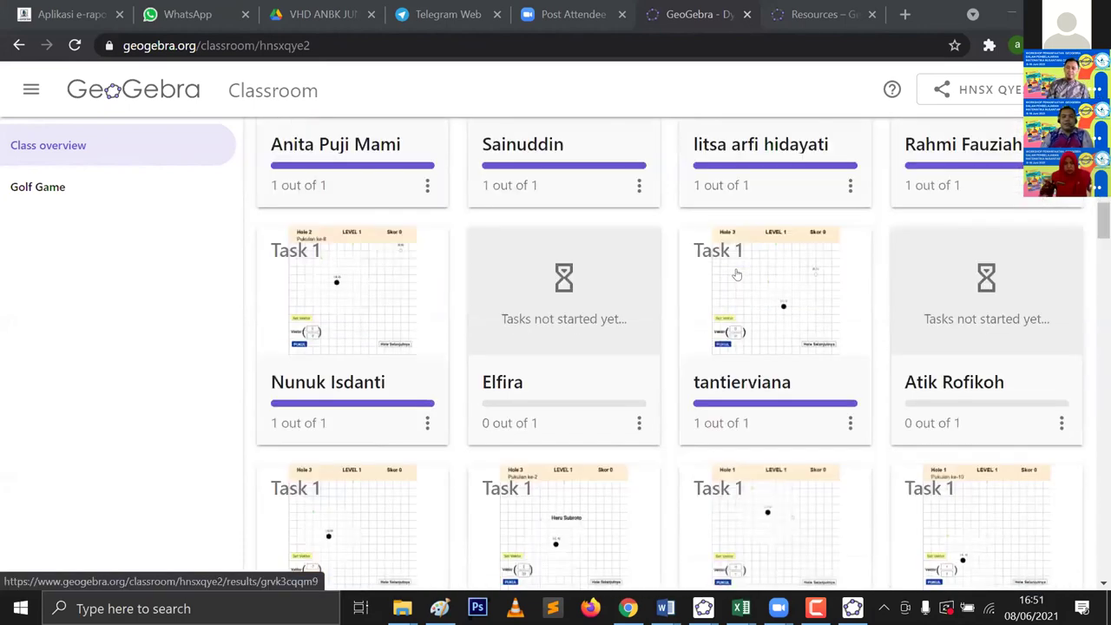
{"action": "scroll", "coordinate": [736, 286], "scroll_direction": "down", "scroll_amount": 8}
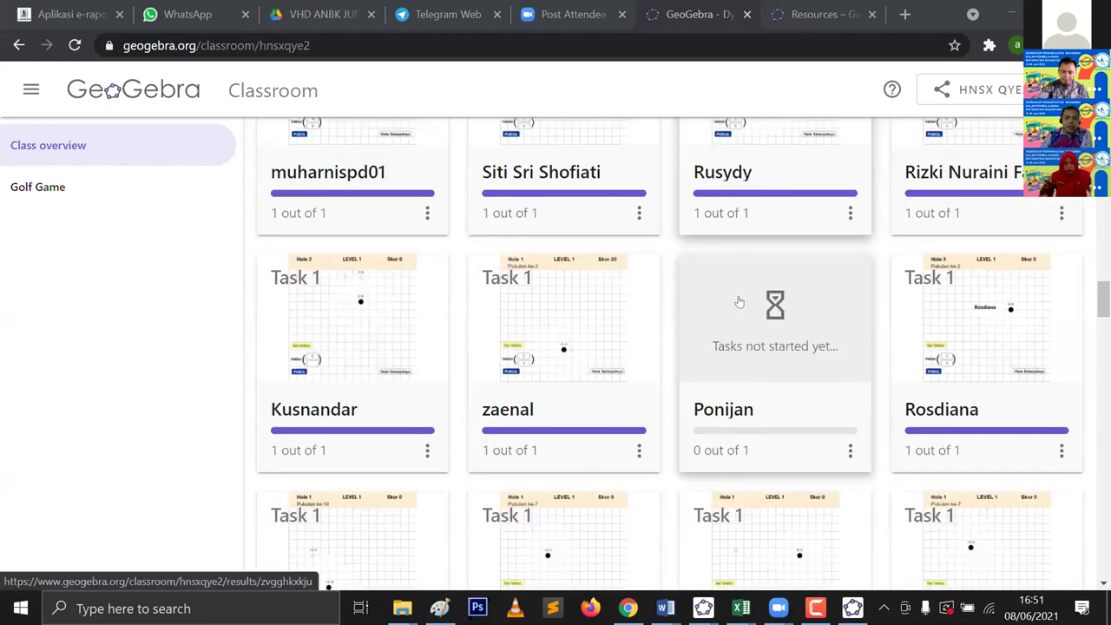
{"action": "scroll", "coordinate": [738, 301], "scroll_direction": "down", "scroll_amount": 7}
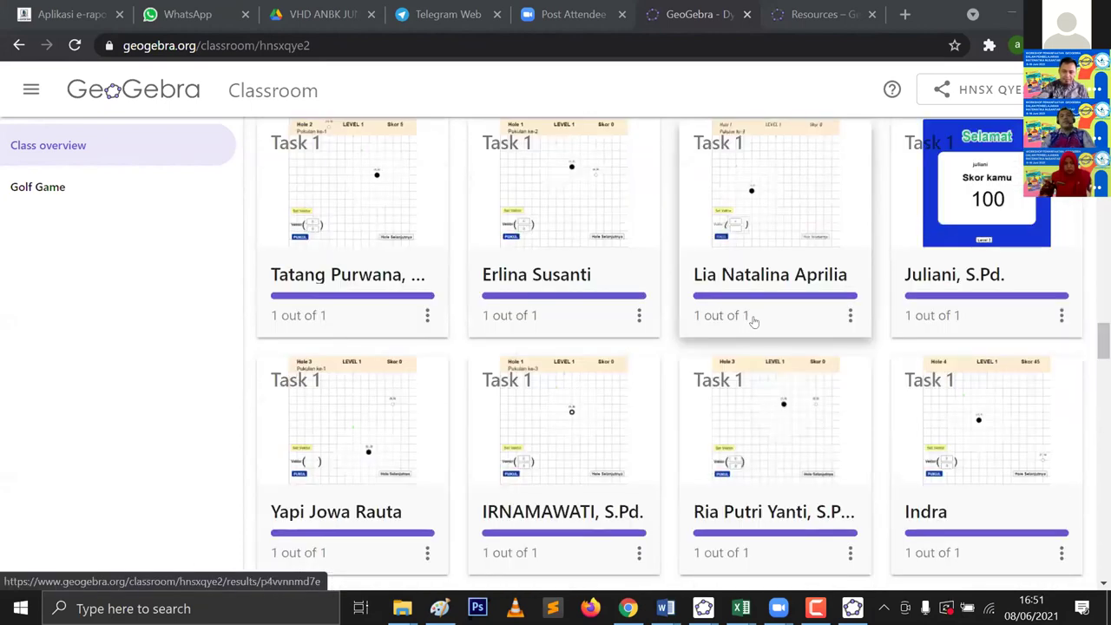
{"action": "scroll", "coordinate": [756, 312], "scroll_direction": "down", "scroll_amount": 5}
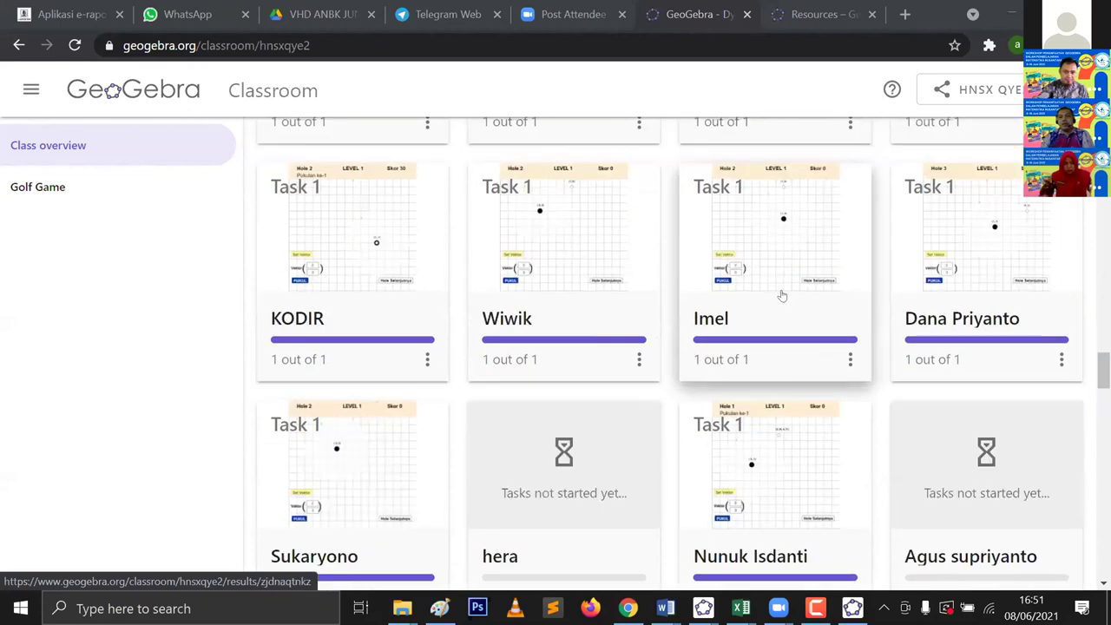
{"action": "scroll", "coordinate": [782, 296], "scroll_direction": "up", "scroll_amount": 10}
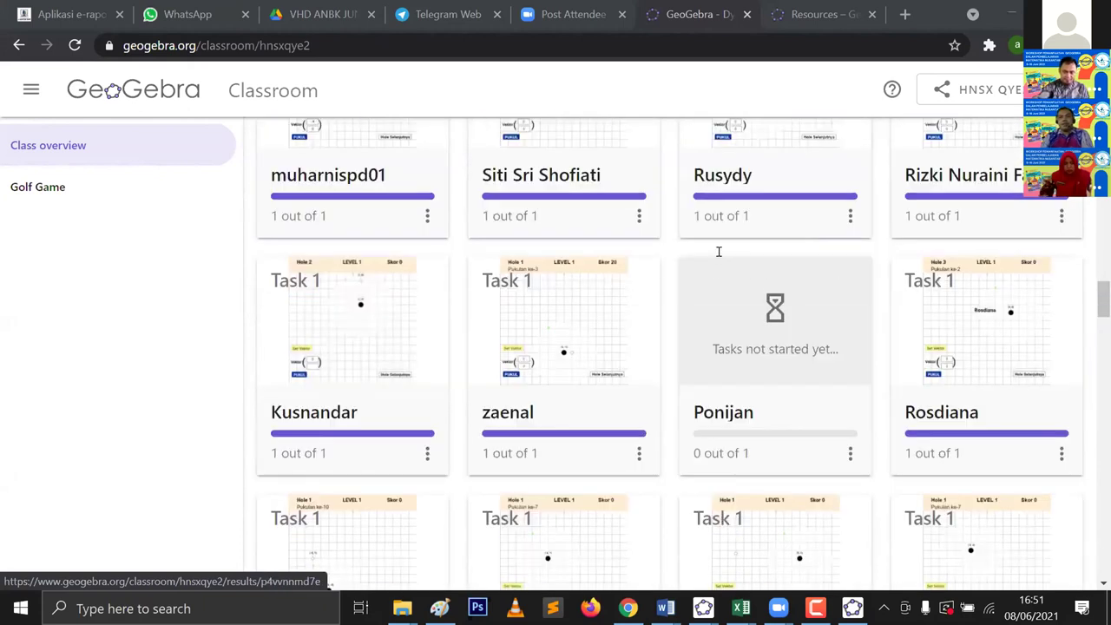
{"action": "scroll", "coordinate": [718, 251], "scroll_direction": "down", "scroll_amount": 3}
{"action": "scroll", "coordinate": [868, 255], "scroll_direction": "up", "scroll_amount": 15}
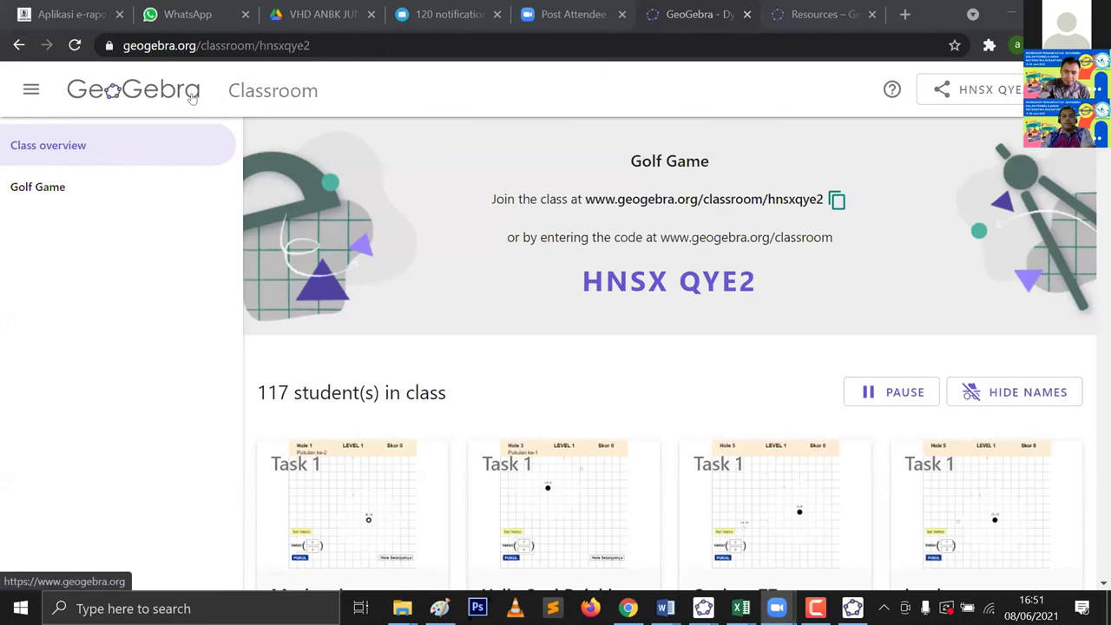
{"action": "left_click", "coordinate": [271, 52]}
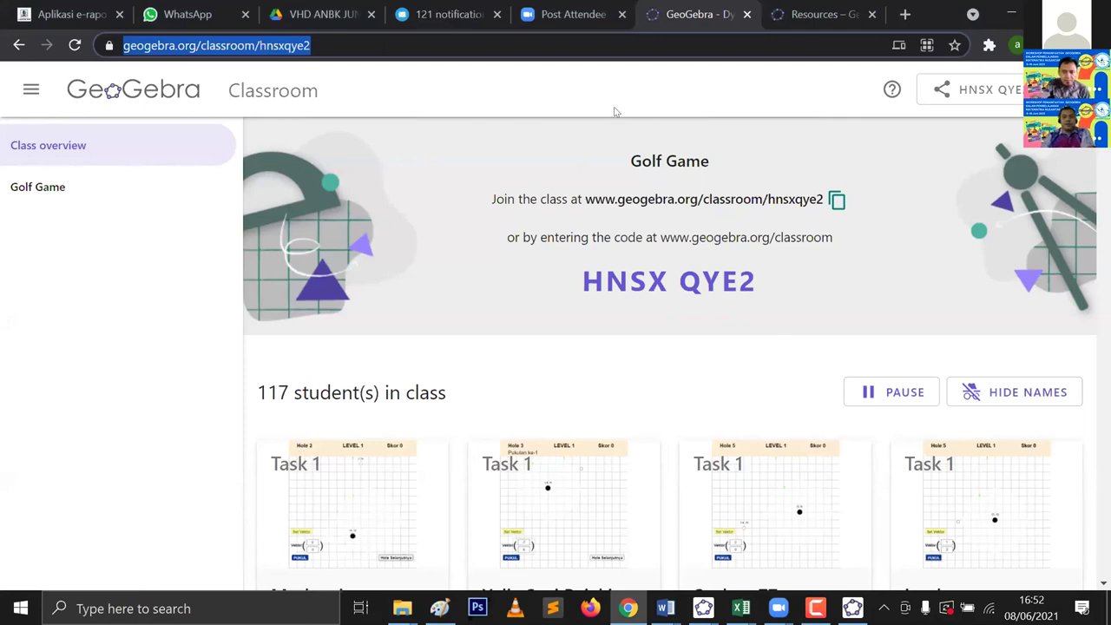
{"action": "left_click", "coordinate": [510, 125]}
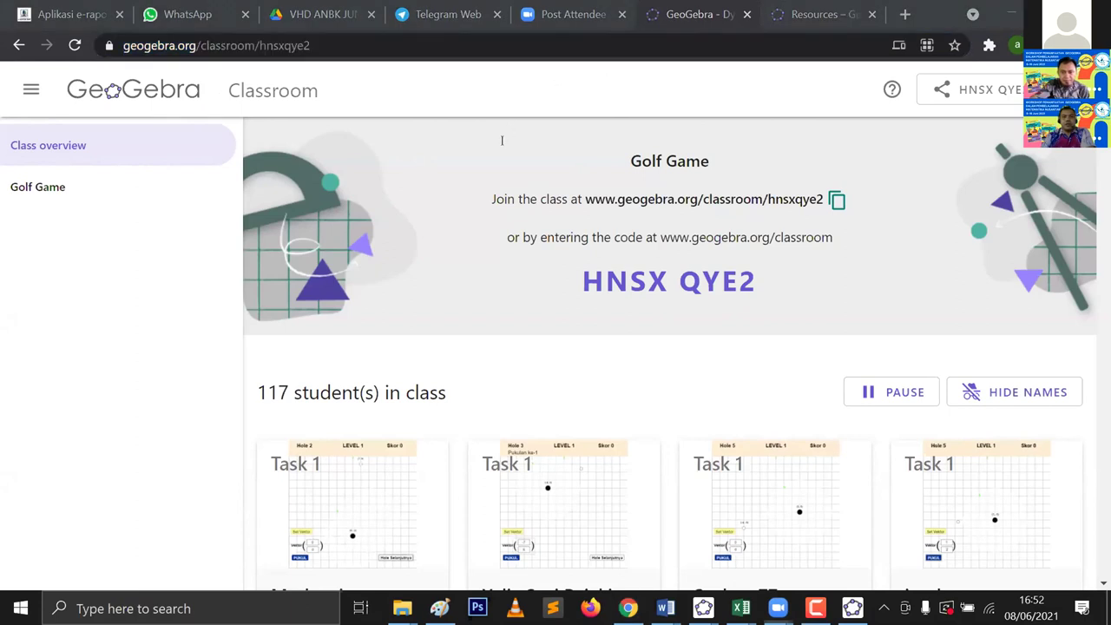
Step: Write a red 'geogebra.org' note above the Golf Game class title
{"action": "key", "text": "ctrl+a"}
{"action": "key", "text": "BackSpace"}
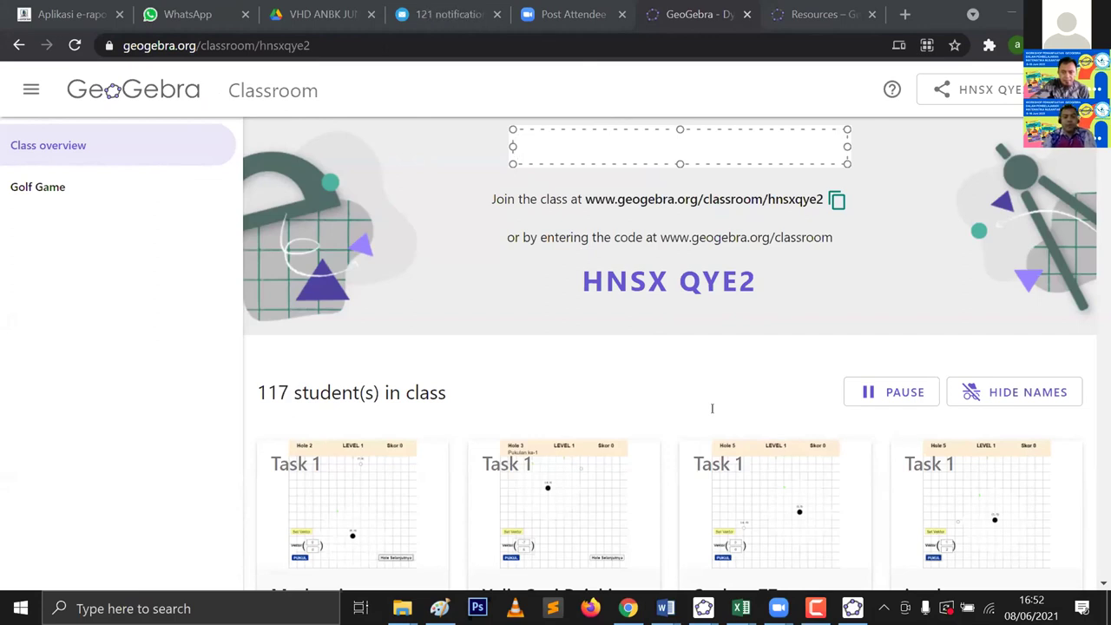
{"action": "type", "text": "geog"}
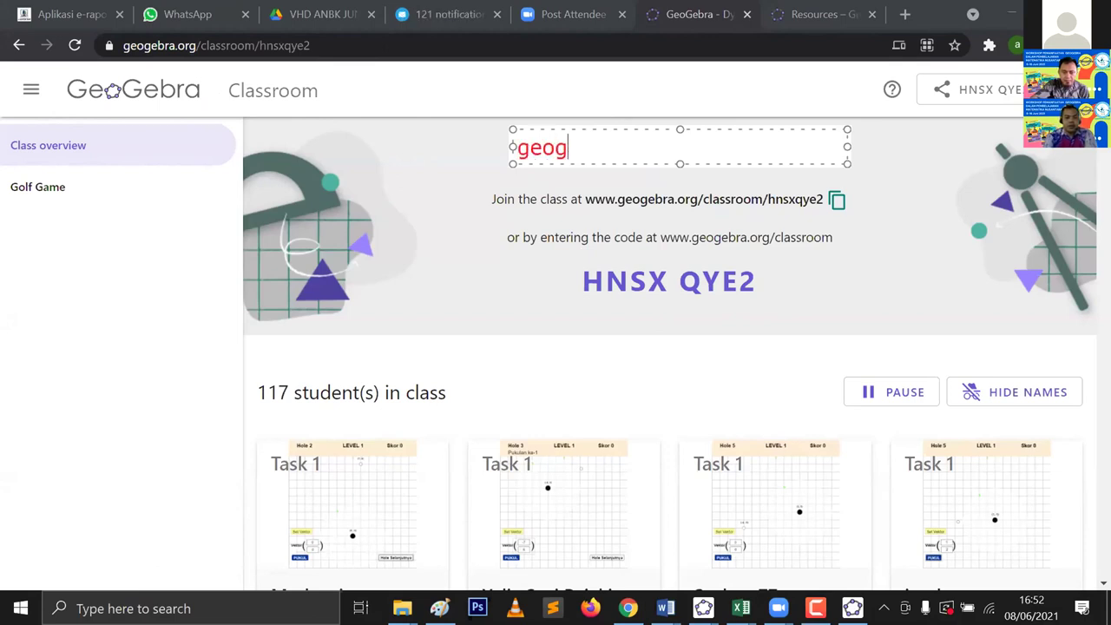
{"action": "type", "text": "ebra.org"}
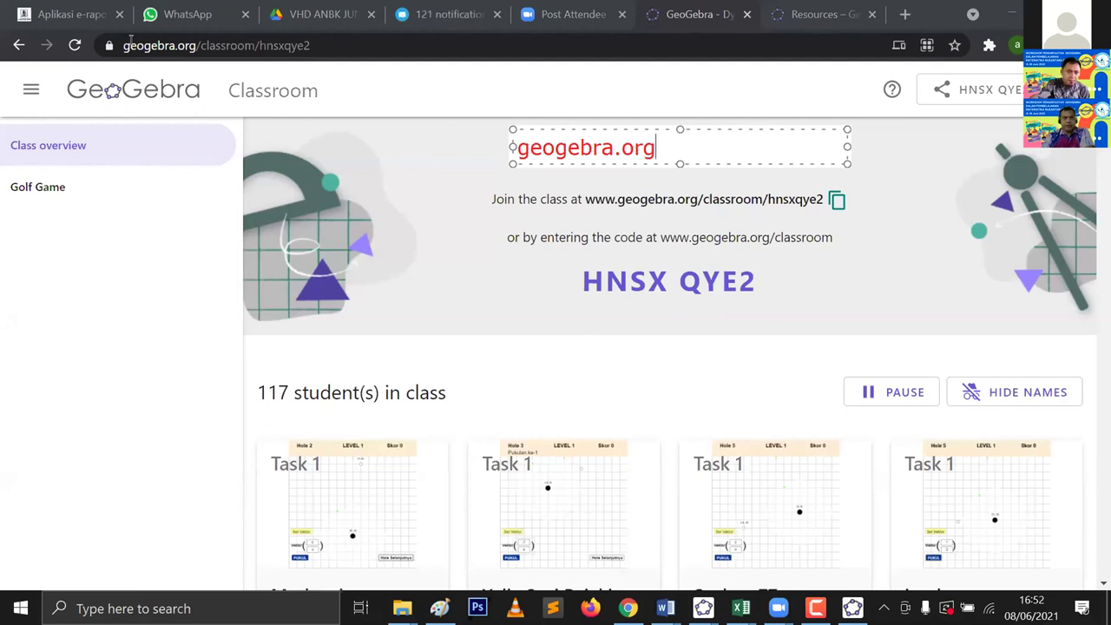
{"action": "left_click", "coordinate": [190, 102]}
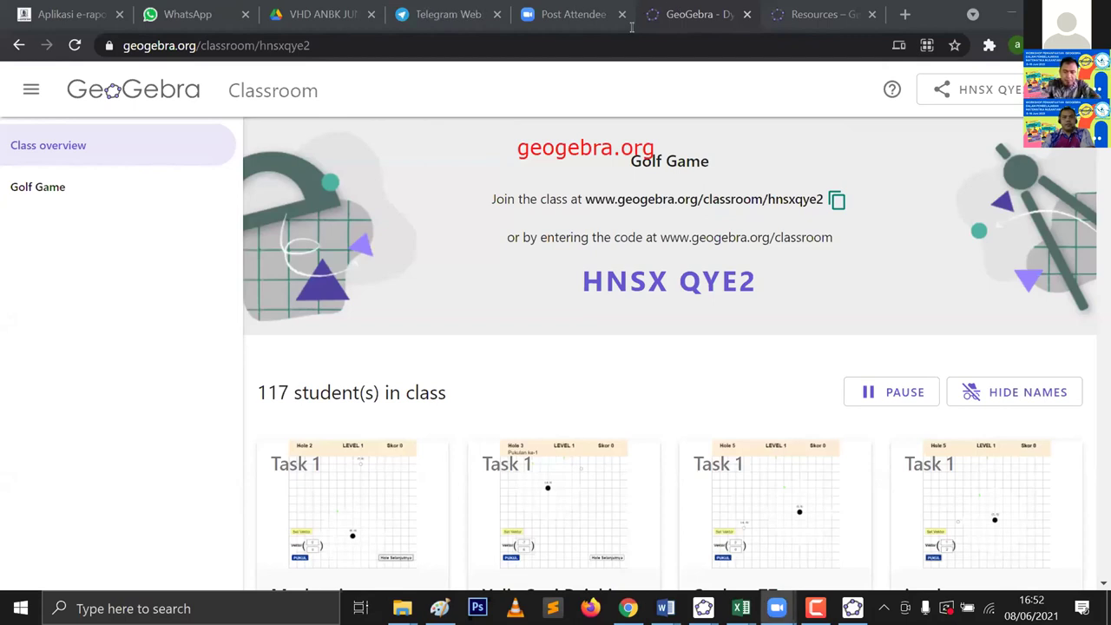
{"action": "left_click", "coordinate": [295, 45]}
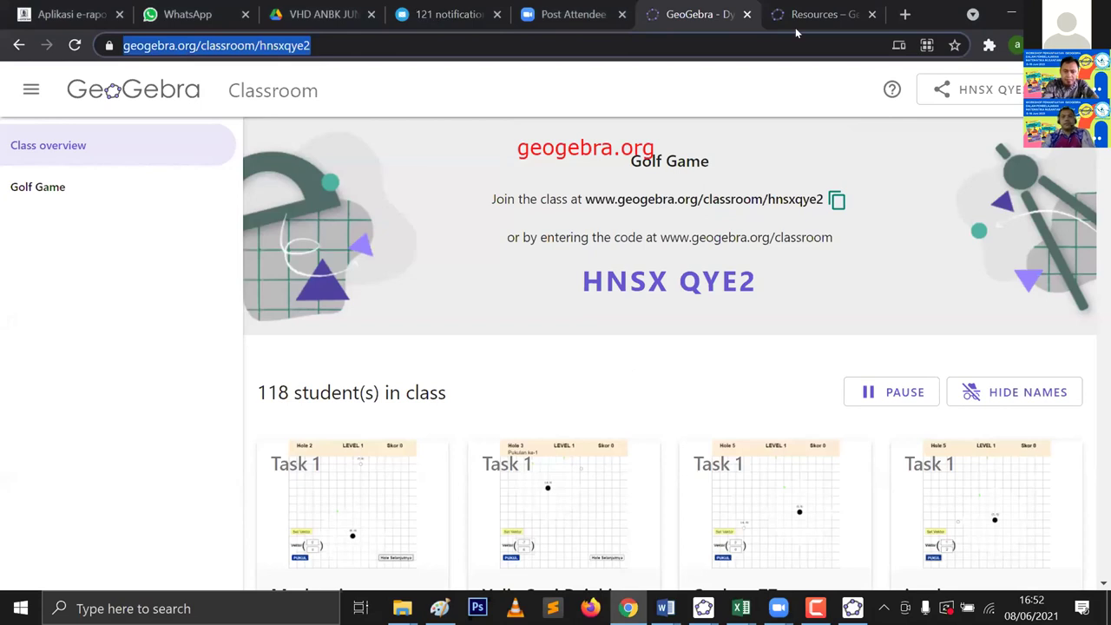
Step: In the GeoGebra resources tab, enter 'geogebra' in the address bar to reach geogebra.org
{"action": "key", "text": "ctrl+Tab"}
{"action": "left_click", "coordinate": [279, 45]}
{"action": "type", "text": "geogr"}
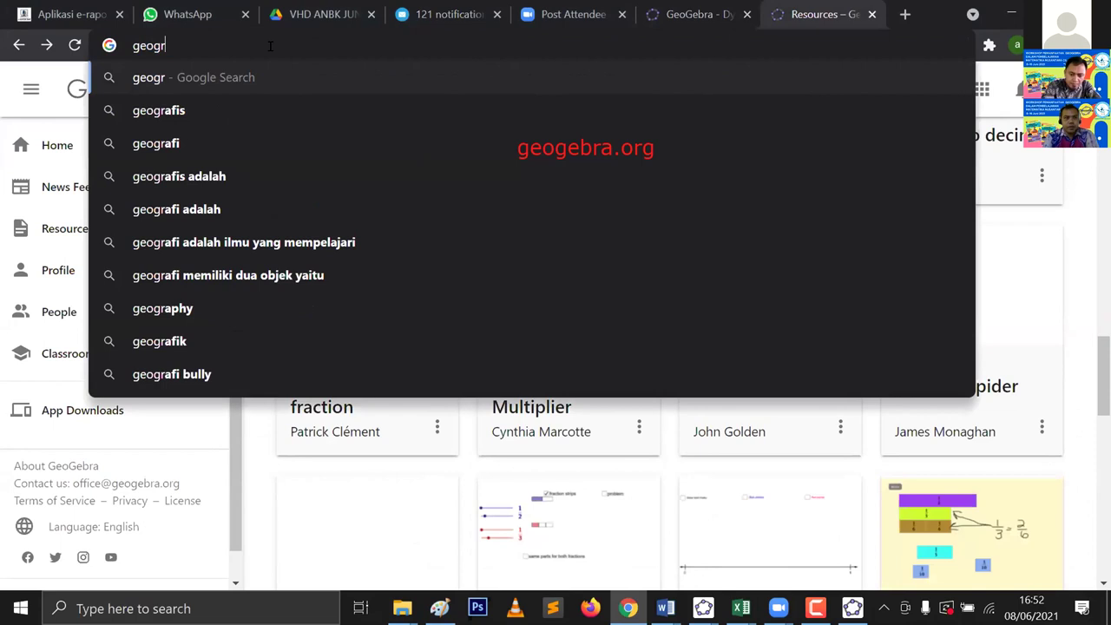
{"action": "key", "text": "BackSpace"}
{"action": "type", "text": "ebra.org"}
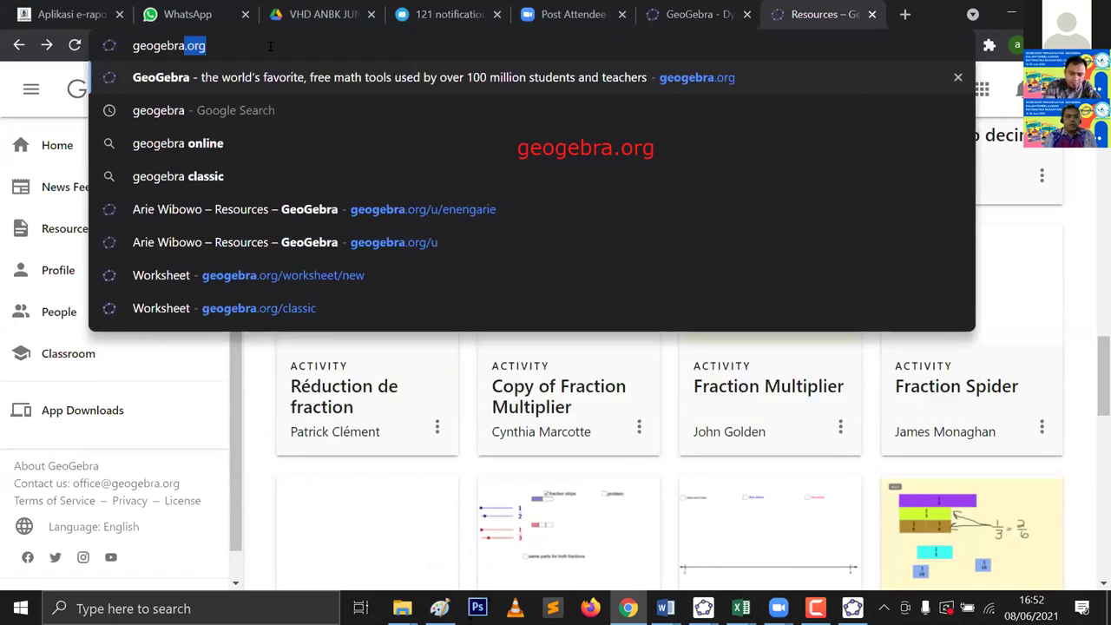
{"action": "key", "text": "Return"}
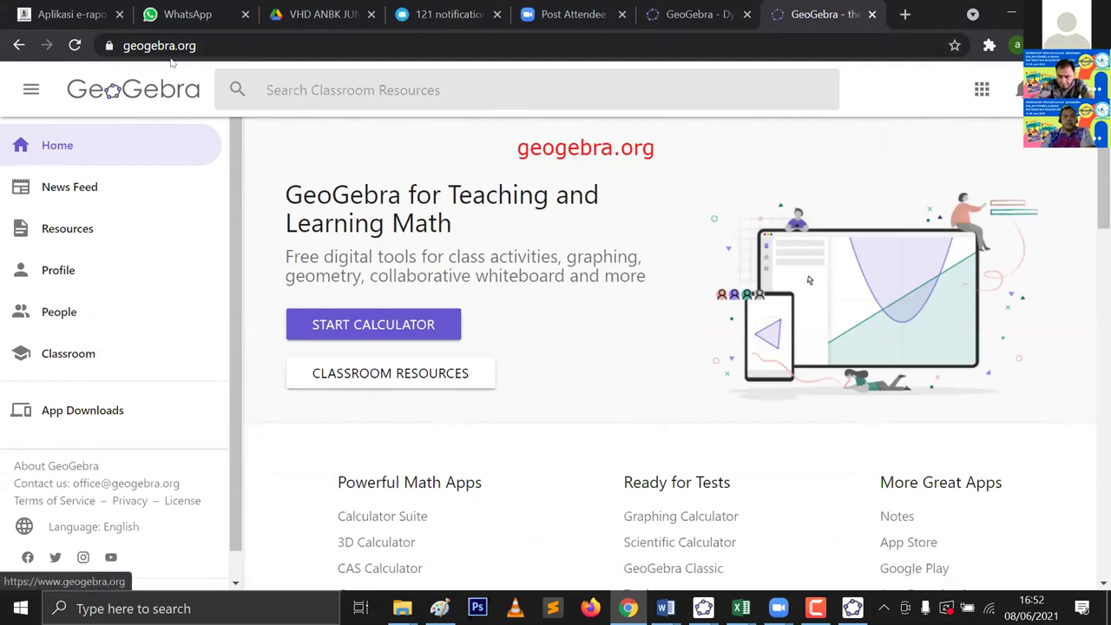
Step: Search Google for 'geogebra' and scroll through the results page
{"action": "left_click", "coordinate": [231, 47]}
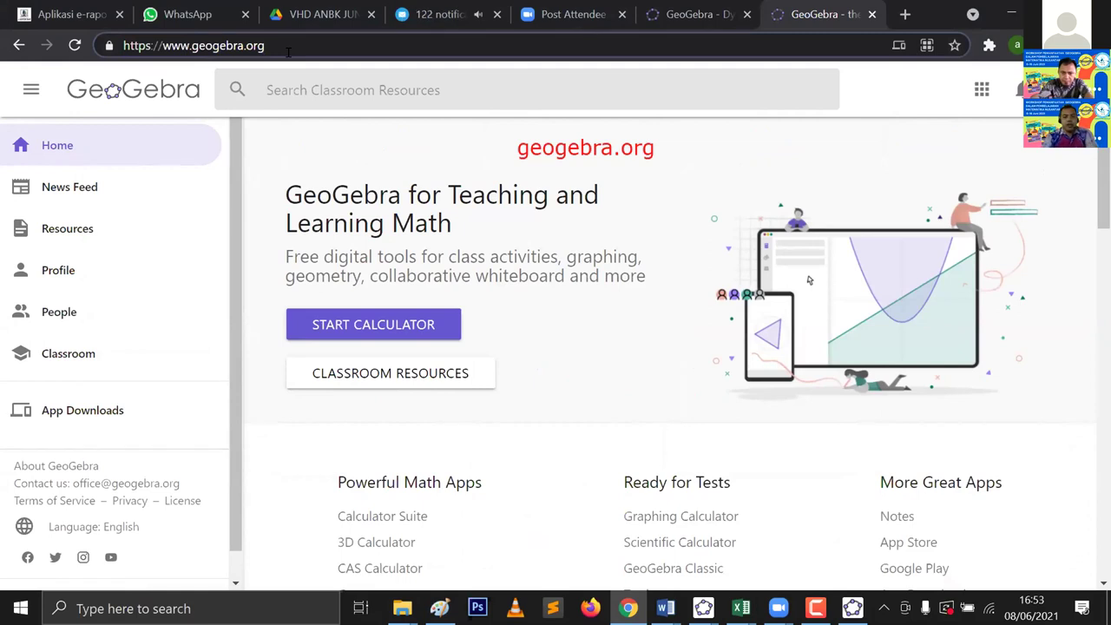
{"action": "type", "text": "geoegra"}
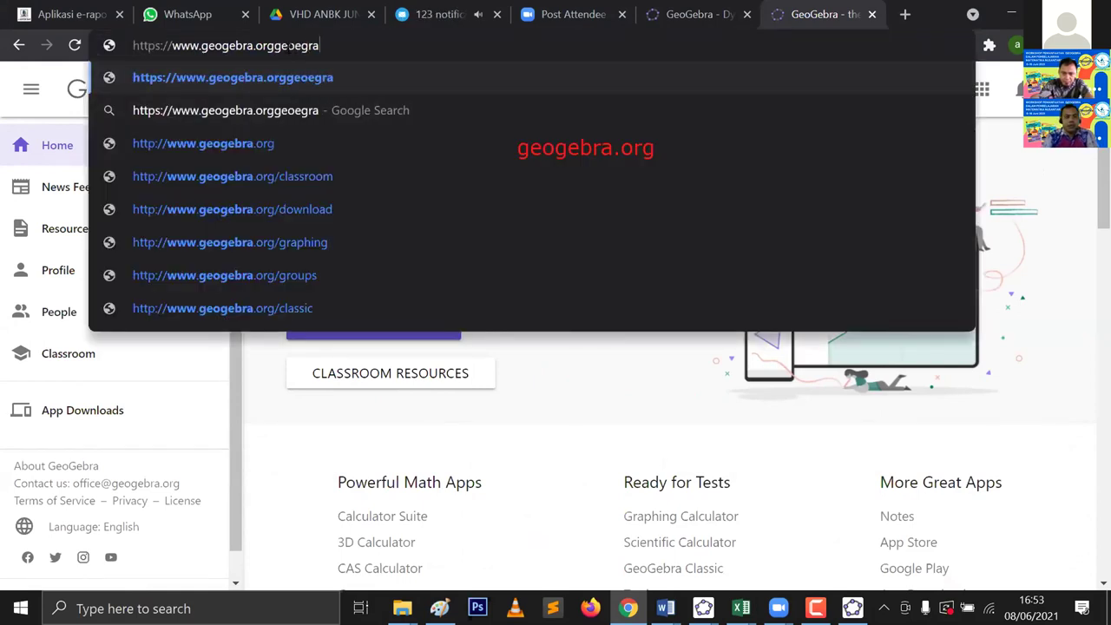
{"action": "key", "text": "BackSpace"}
{"action": "key", "text": "BackSpace"}
{"action": "key", "text": "BackSpace"}
{"action": "key", "text": "BackSpace"}
{"action": "key", "text": "BackSpace"}
{"action": "key", "text": "BackSpace"}
{"action": "key", "text": "BackSpace"}
{"action": "key", "text": "BackSpace"}
{"action": "key", "text": "BackSpace"}
{"action": "key", "text": "BackSpace"}
{"action": "key", "text": "BackSpace"}
{"action": "key", "text": "BackSpace"}
{"action": "key", "text": "BackSpace"}
{"action": "key", "text": "BackSpace"}
{"action": "key", "text": "BackSpace"}
{"action": "key", "text": "BackSpace"}
{"action": "key", "text": "BackSpace"}
{"action": "key", "text": "BackSpace"}
{"action": "key", "text": "BackSpace"}
{"action": "key", "text": "BackSpace"}
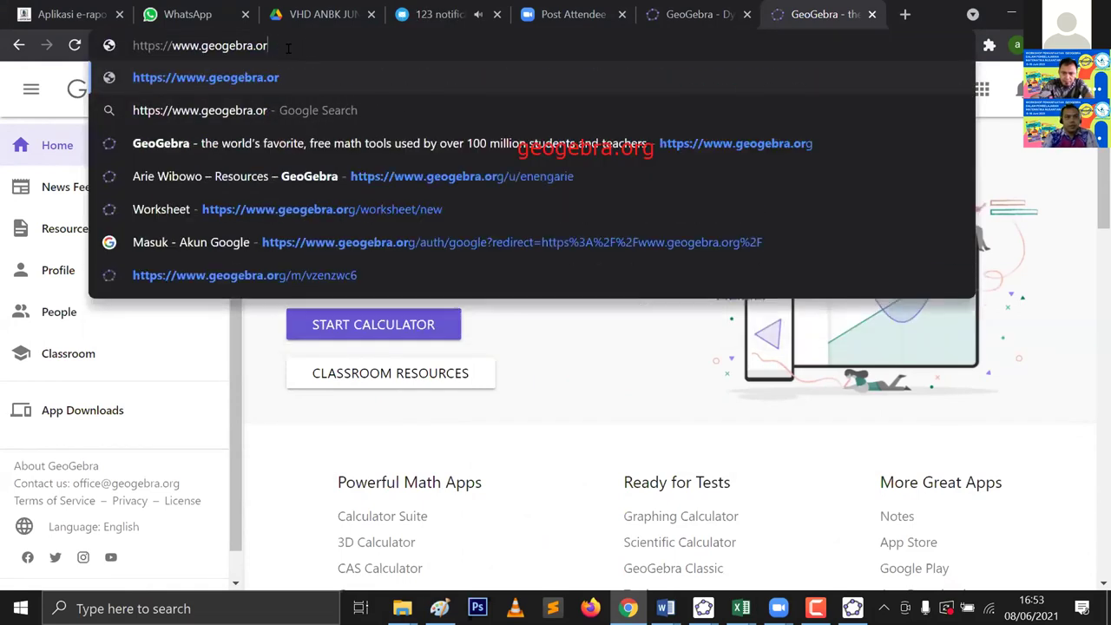
{"action": "key", "text": "Escape"}
{"action": "type", "text": "geoe"}
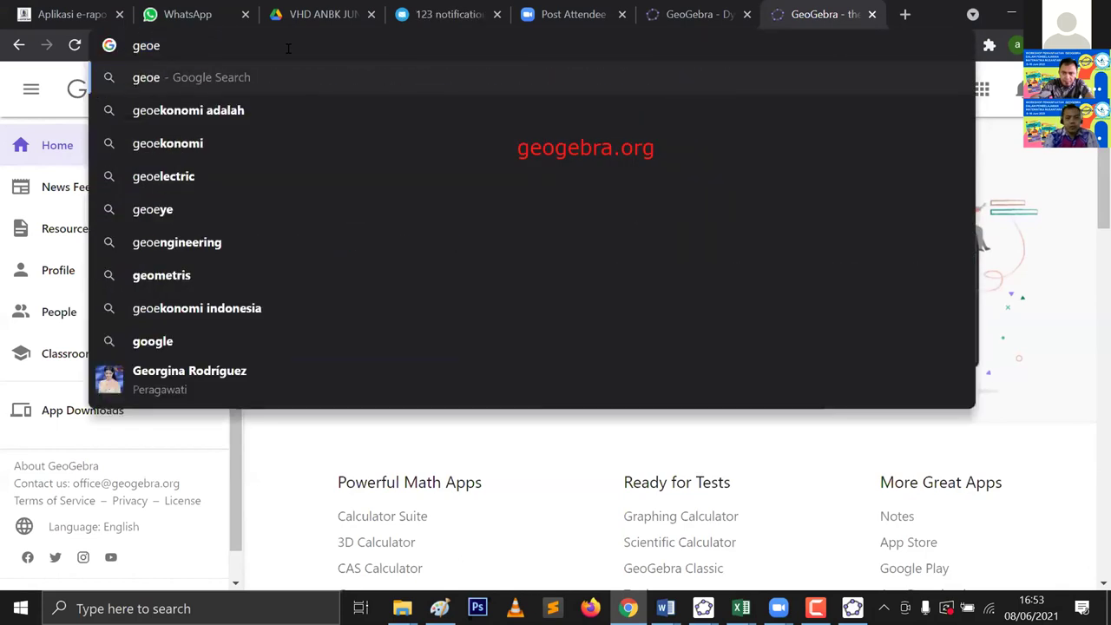
{"action": "key", "text": "BackSpace"}
{"action": "type", "text": "gebra"}
{"action": "key", "text": "BackSpace"}
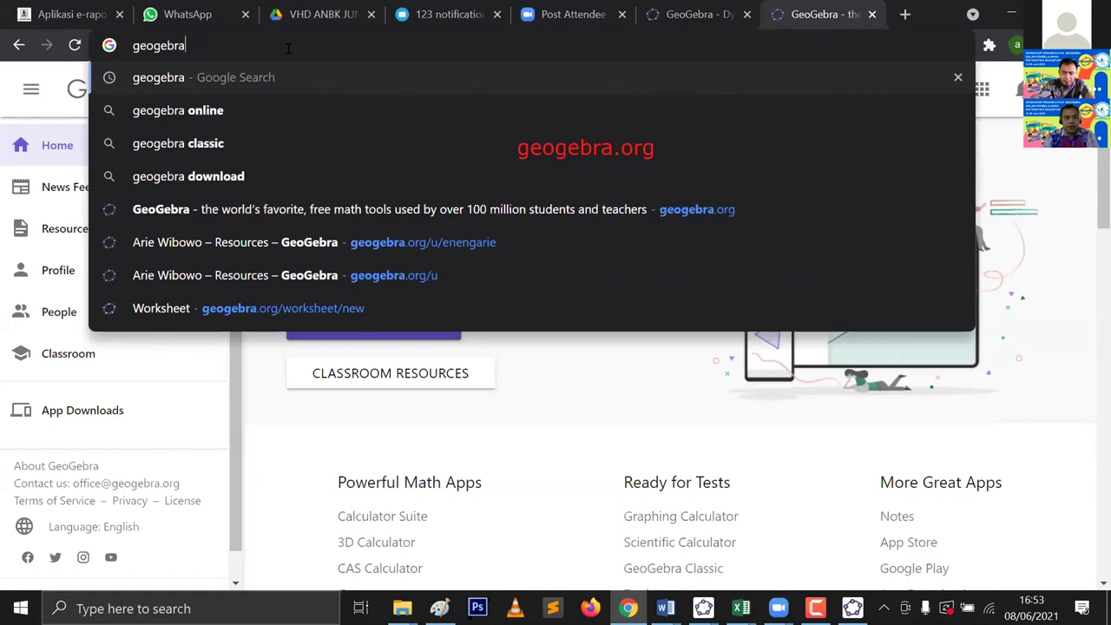
{"action": "key", "text": "Return"}
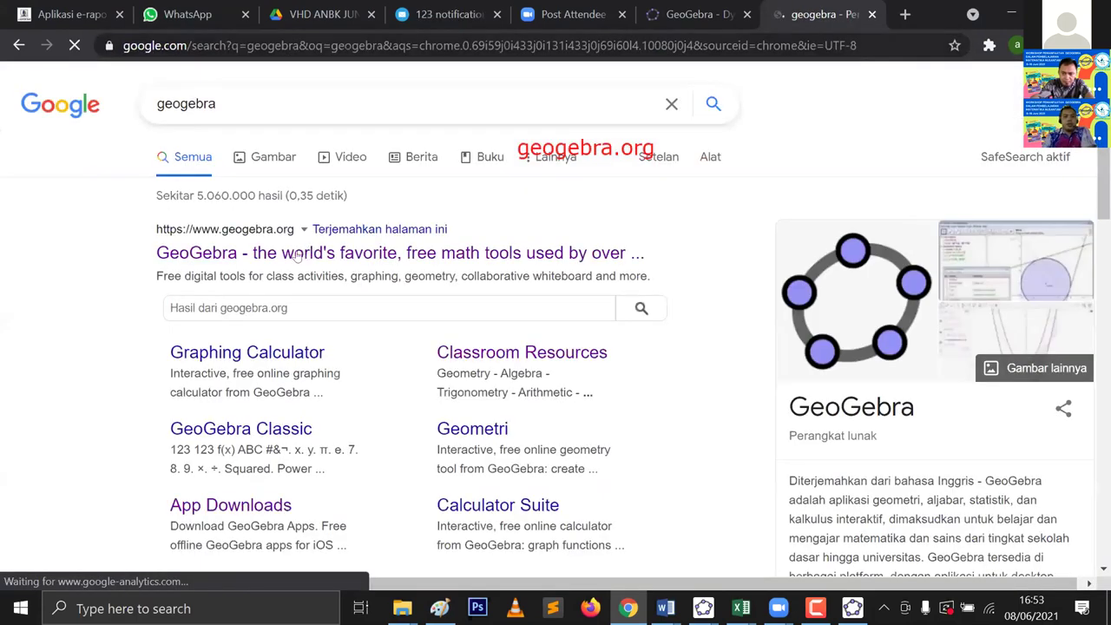
{"action": "scroll", "coordinate": [286, 262], "scroll_direction": "down", "scroll_amount": 1}
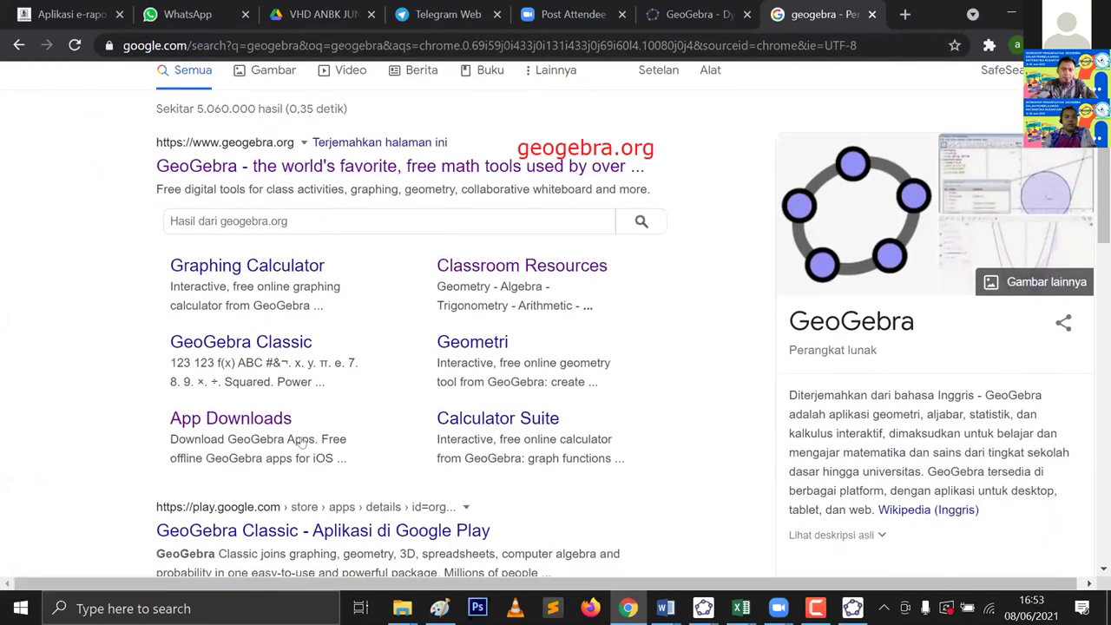
{"action": "scroll", "coordinate": [302, 445], "scroll_direction": "down", "scroll_amount": 1}
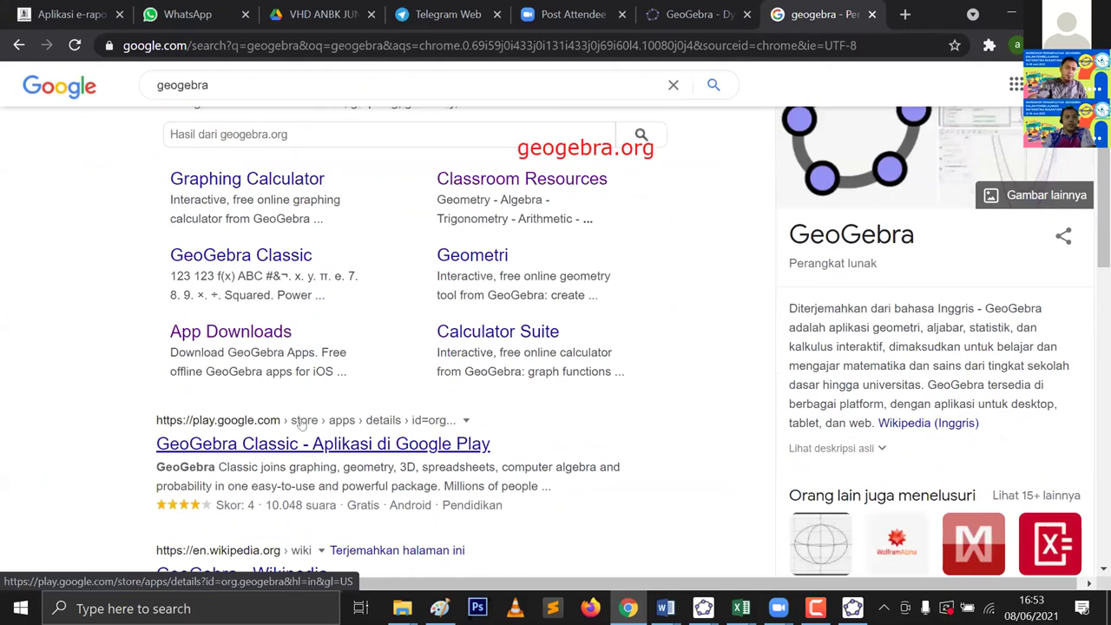
{"action": "scroll", "coordinate": [303, 439], "scroll_direction": "down", "scroll_amount": 3}
{"action": "scroll", "coordinate": [310, 253], "scroll_direction": "up", "scroll_amount": 4}
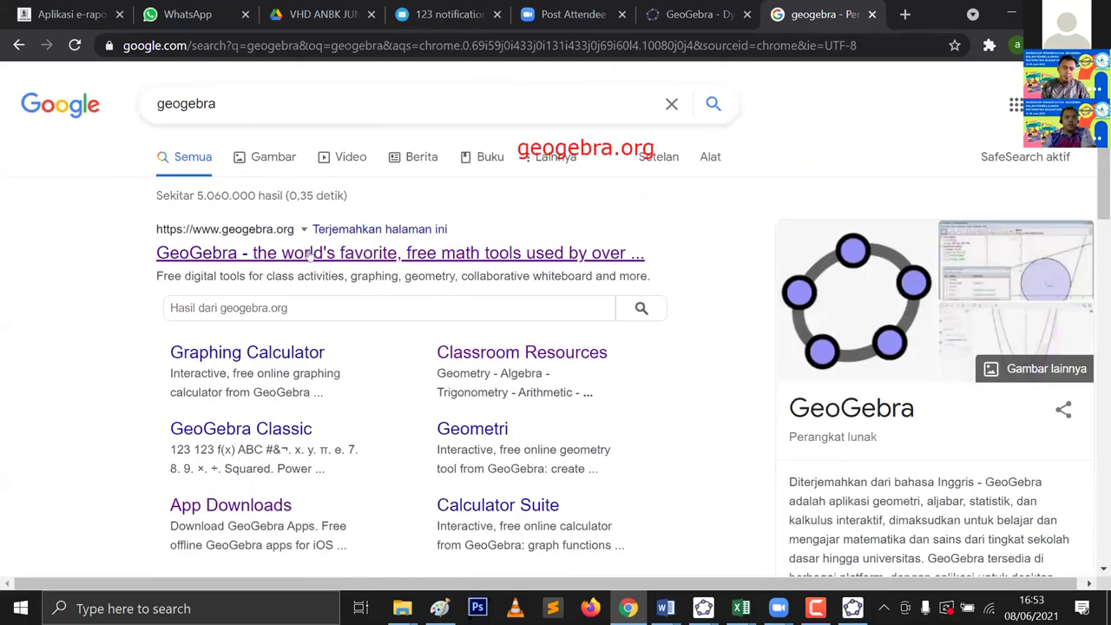
Step: Open geogebra.org from the first result, view the Profile page, then go back Home
{"action": "left_click", "coordinate": [305, 253]}
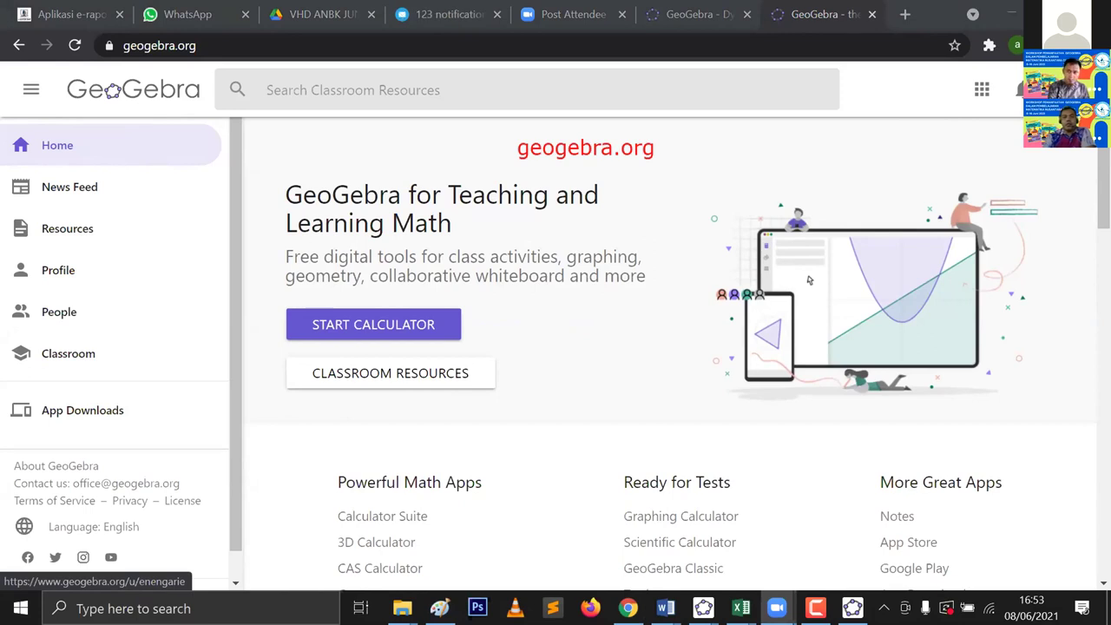
{"action": "left_click", "coordinate": [104, 269]}
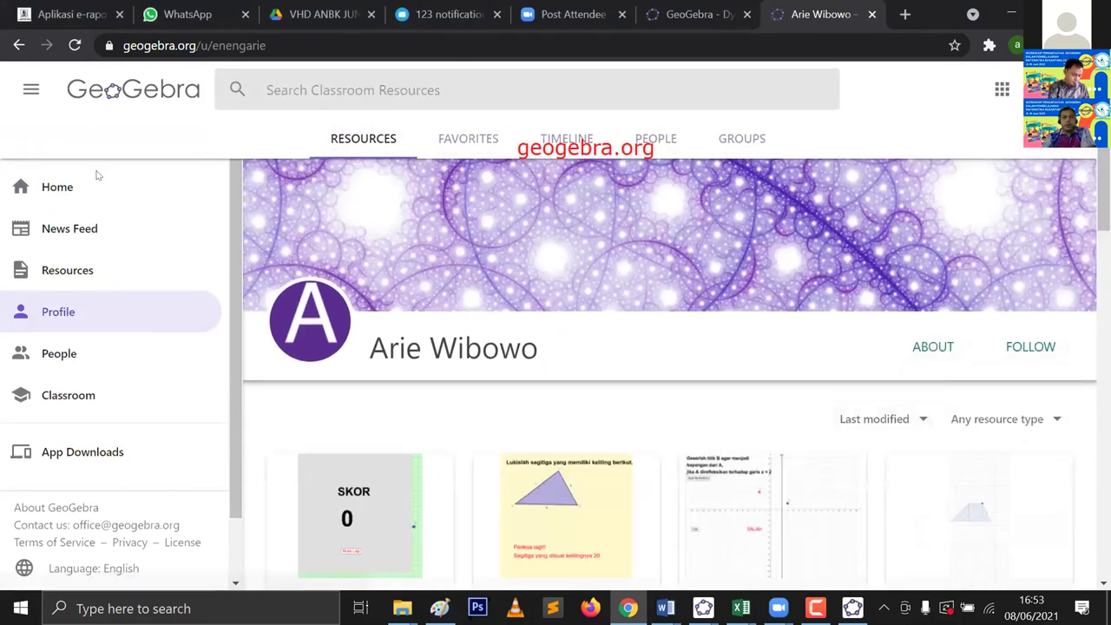
{"action": "left_click", "coordinate": [43, 186]}
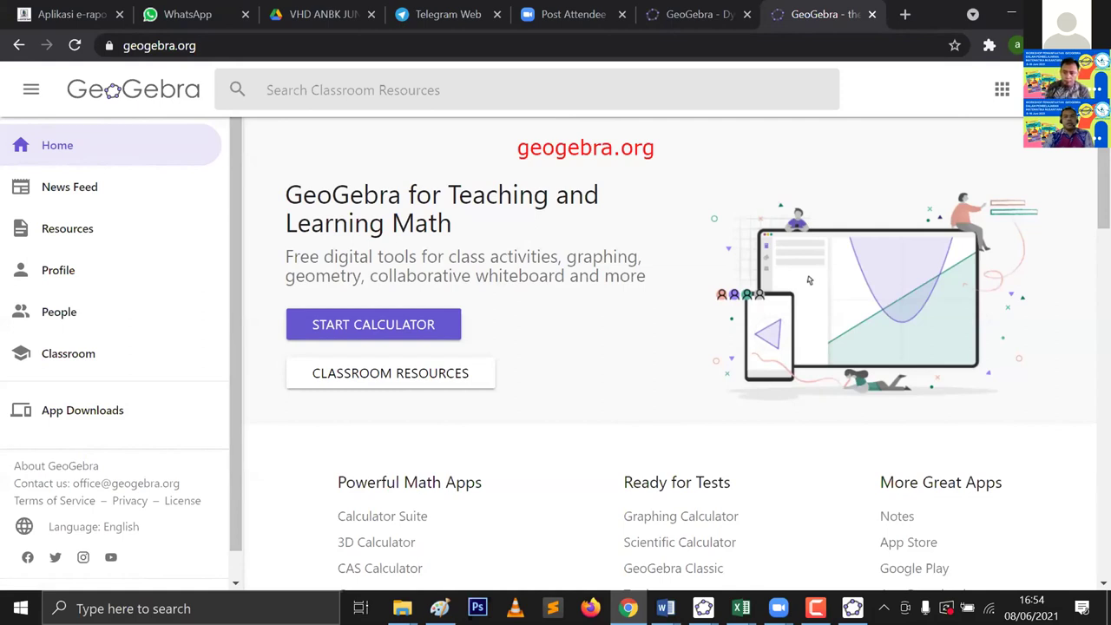
Step: Open GeoGebra's Sign in dialog, try Google sign-in, then back out of the account chooser
{"action": "left_click", "coordinate": [1055, 89]}
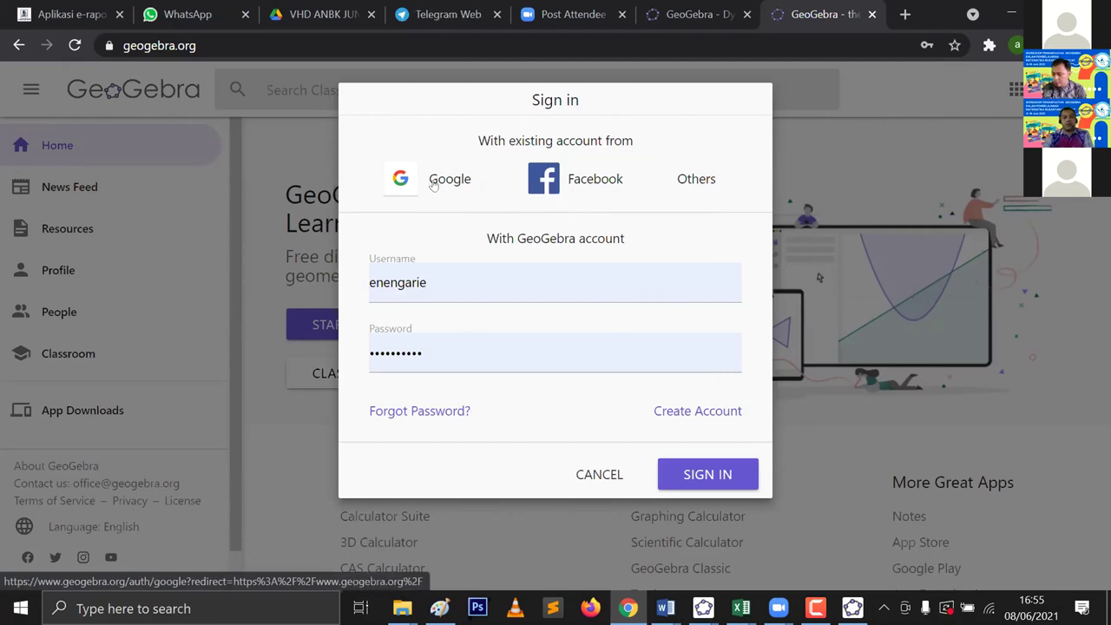
{"action": "left_click", "coordinate": [433, 185]}
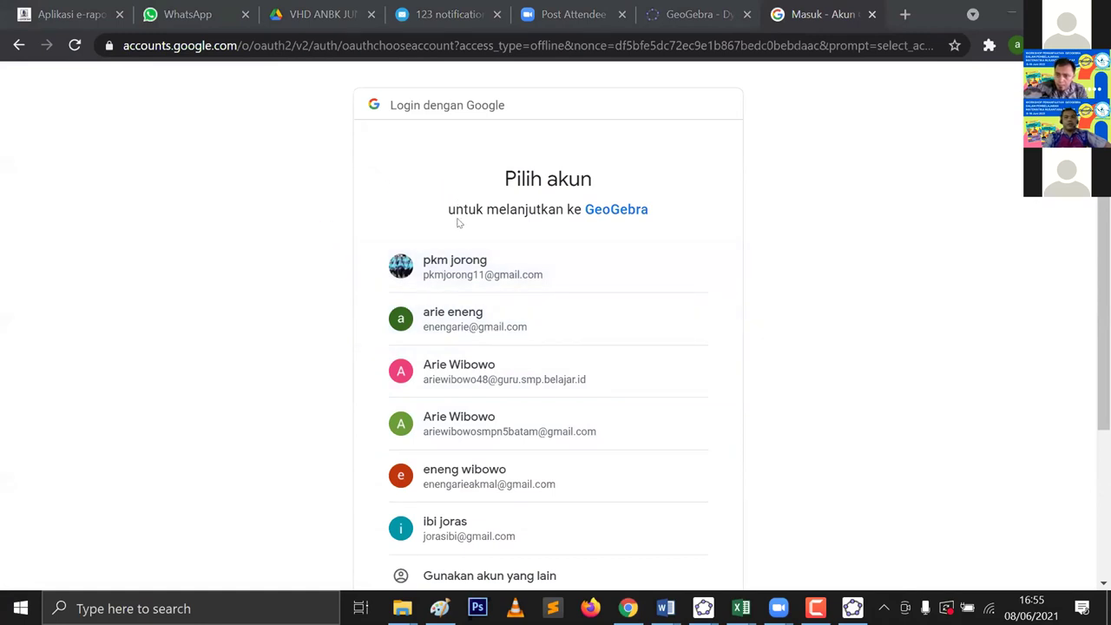
{"action": "left_click", "coordinate": [18, 46]}
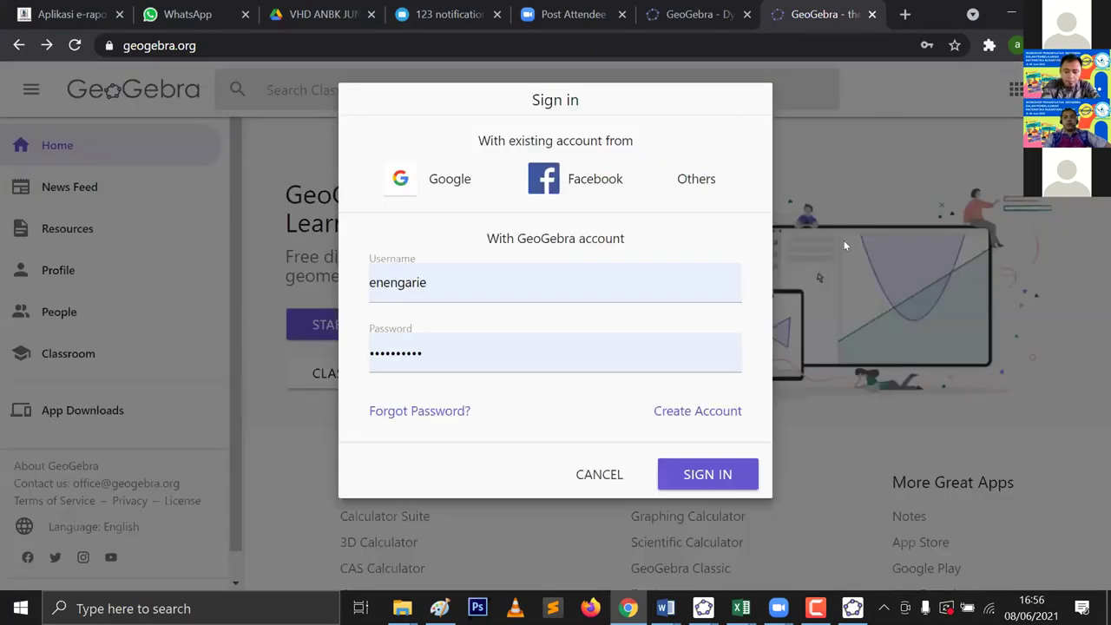
{"action": "mouse_move", "coordinate": [627, 390]}
{"action": "left_mouse_down"}
{"action": "mouse_move", "coordinate": [677, 427]}
{"action": "mouse_move", "coordinate": [778, 444]}
{"action": "left_mouse_up"}
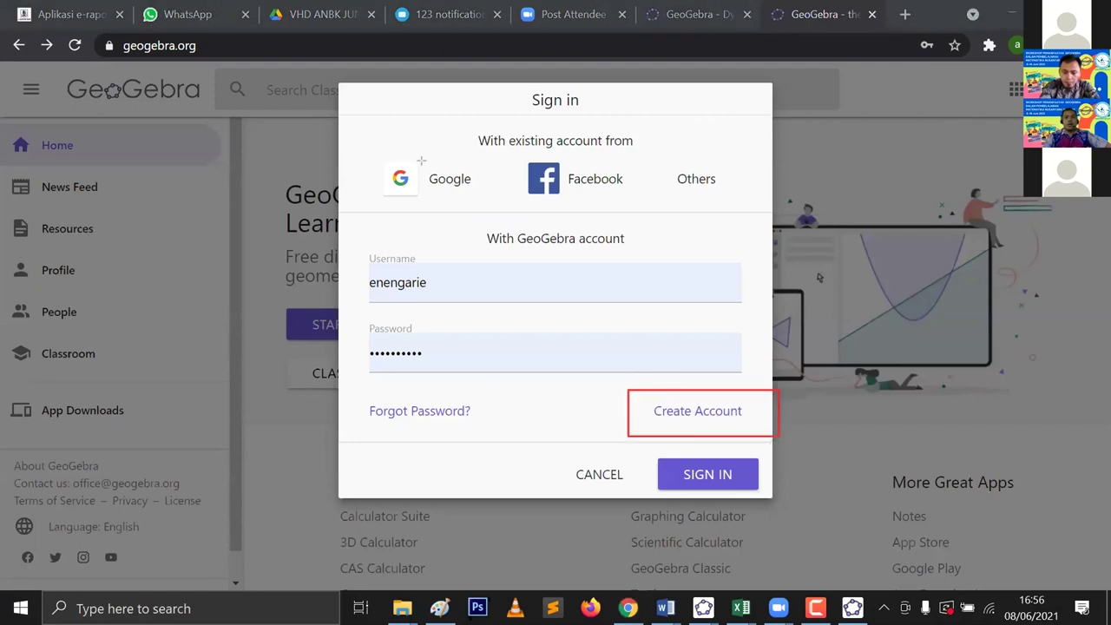
Step: Choose Create Account and click into the sign-up form's Email and Username fields
{"action": "left_click", "coordinate": [701, 421]}
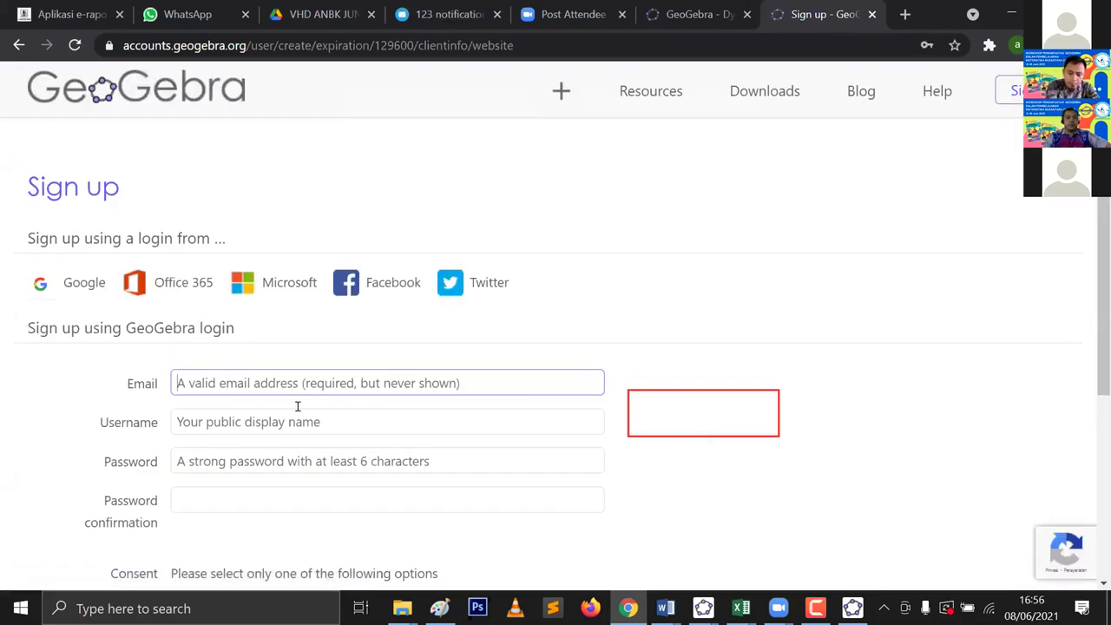
{"action": "scroll", "coordinate": [272, 396], "scroll_direction": "down", "scroll_amount": 1}
{"action": "scroll", "coordinate": [272, 396], "scroll_direction": "down", "scroll_amount": 1}
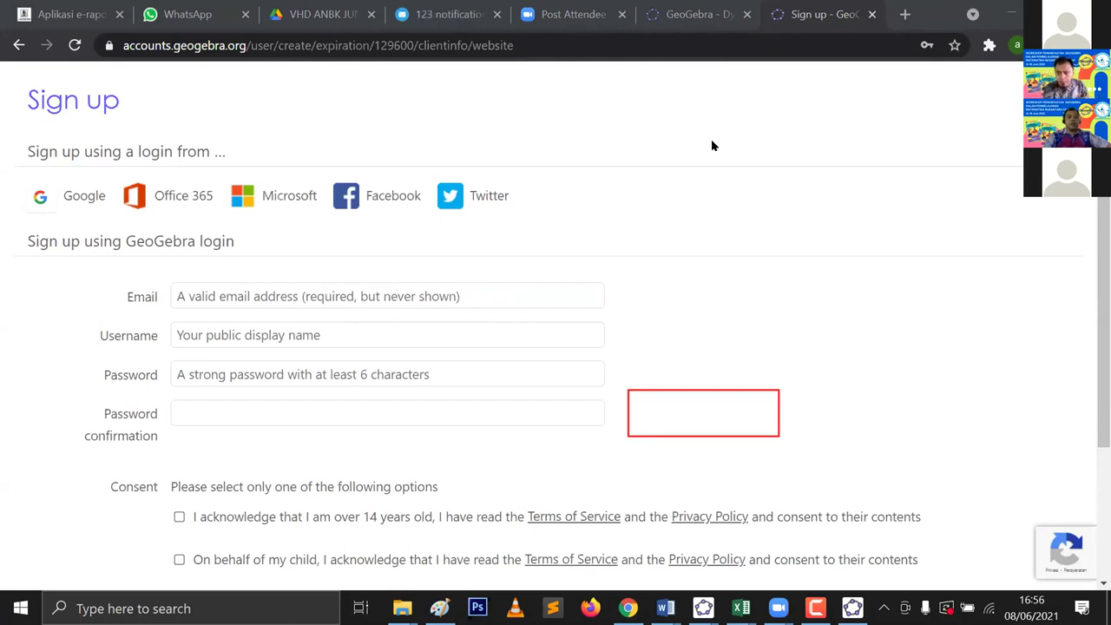
{"action": "left_click", "coordinate": [237, 292]}
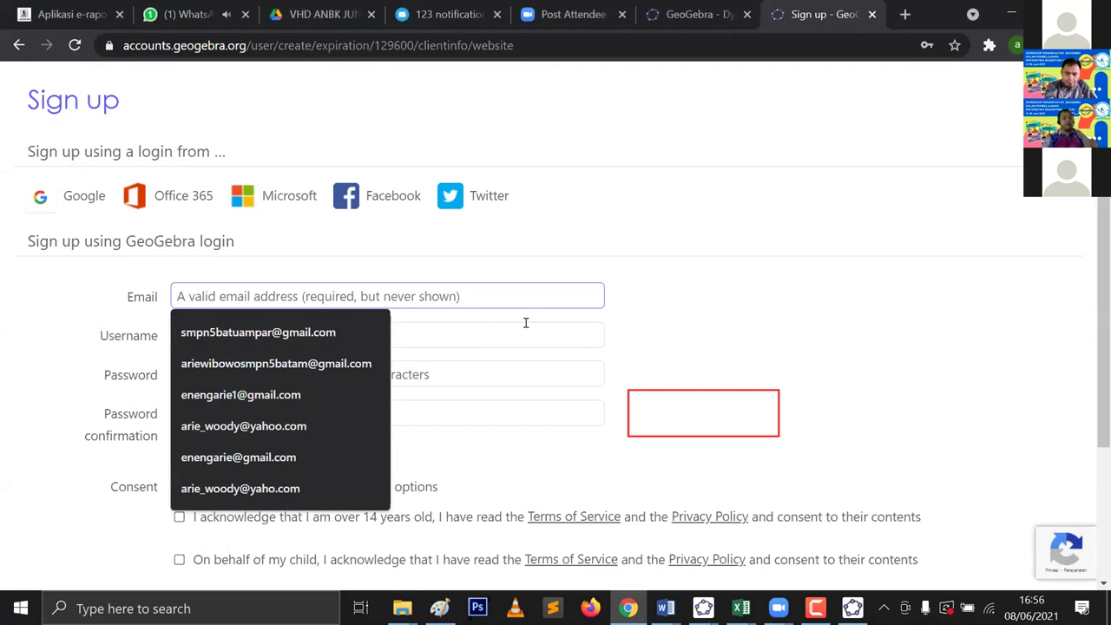
{"action": "left_click", "coordinate": [688, 296]}
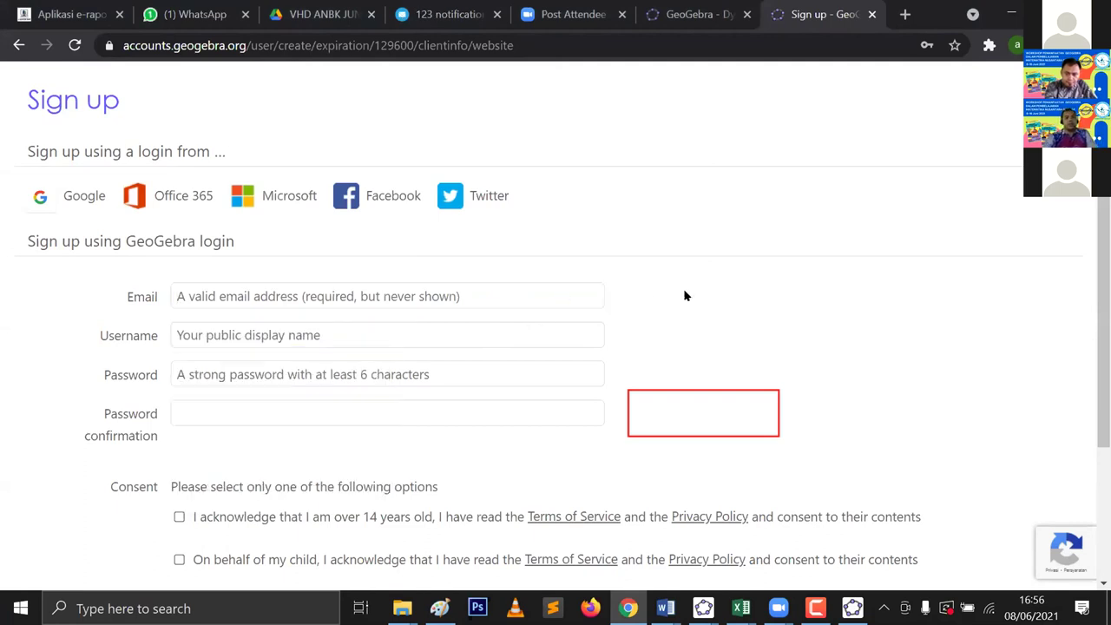
{"action": "left_click", "coordinate": [511, 339]}
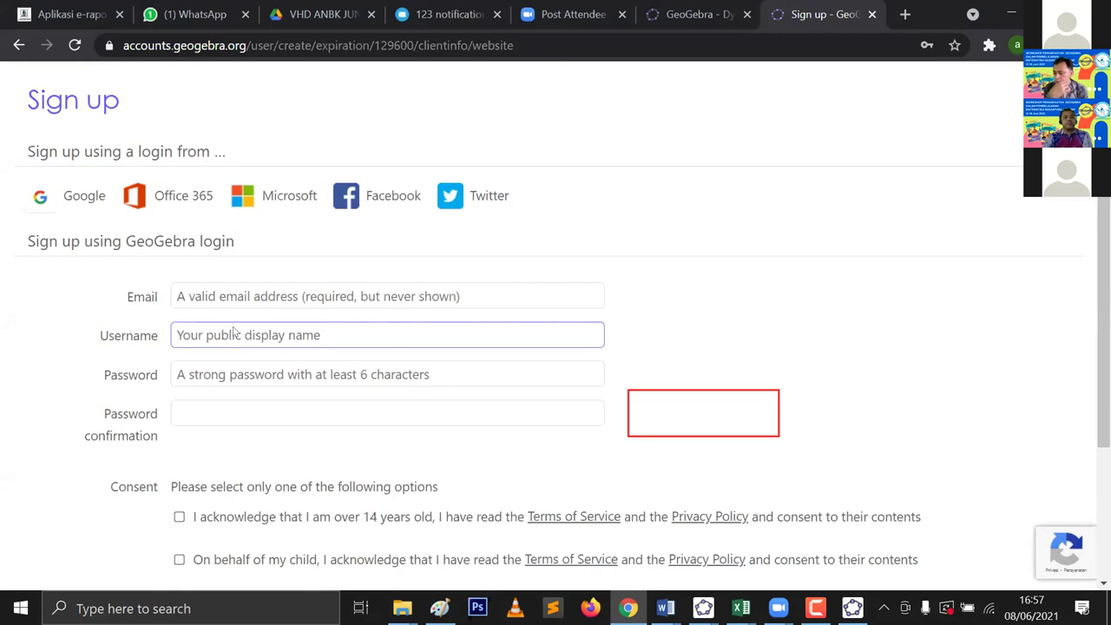
Step: Switch between the Password and Password confirmation fields, then scroll down the form
{"action": "left_click", "coordinate": [230, 376]}
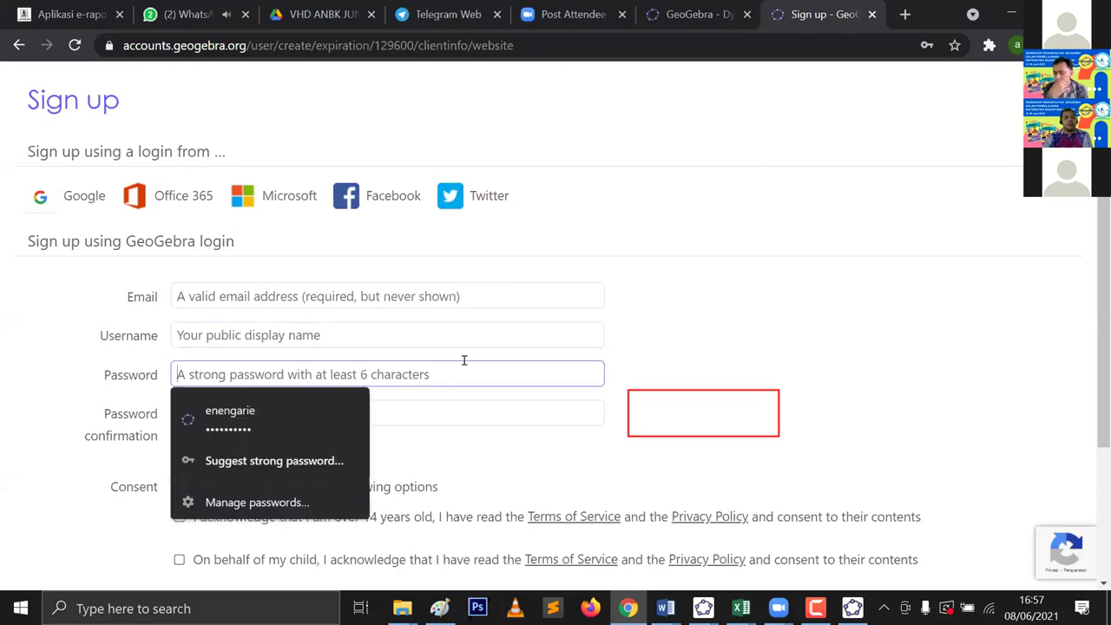
{"action": "key", "text": "Tab"}
{"action": "left_click", "coordinate": [516, 379]}
{"action": "left_click", "coordinate": [526, 412]}
{"action": "left_click", "coordinate": [520, 373]}
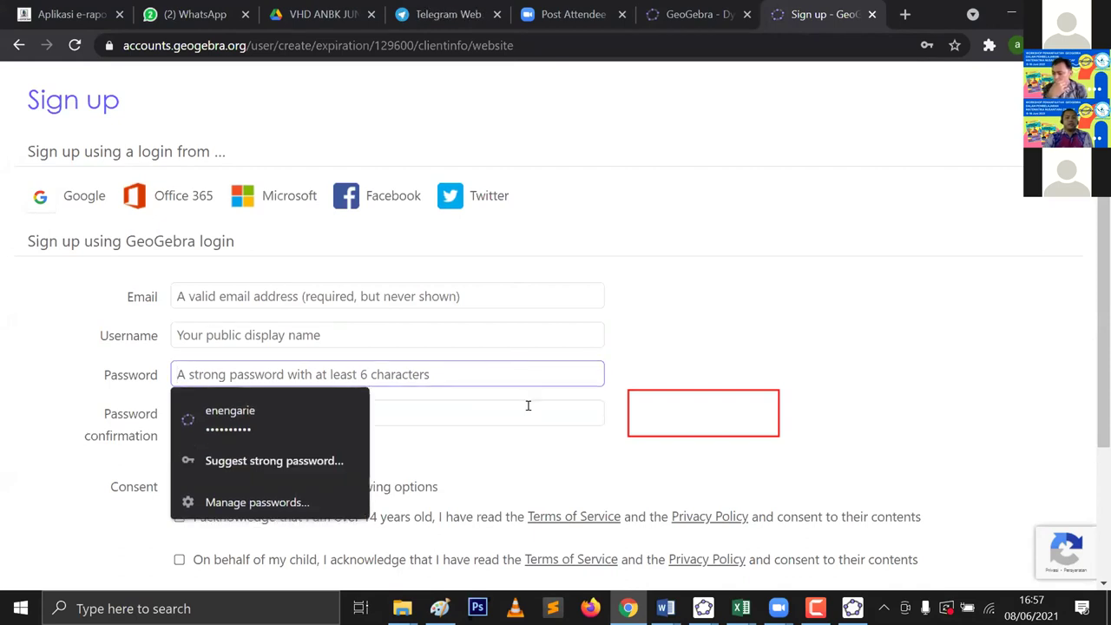
{"action": "left_click", "coordinate": [528, 406]}
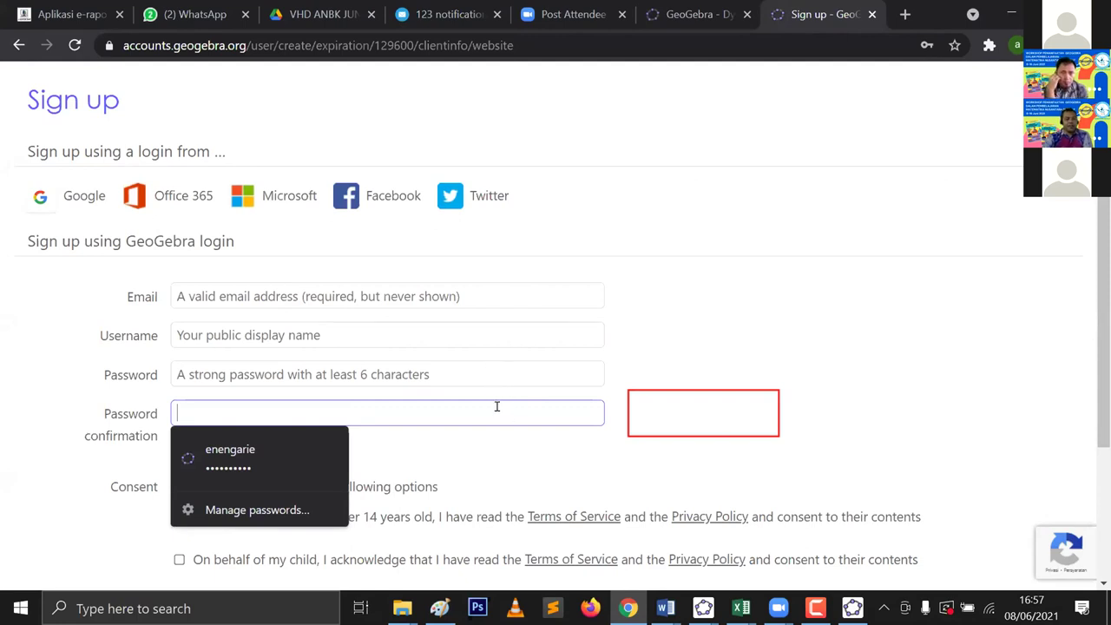
{"action": "left_click", "coordinate": [484, 377]}
{"action": "key", "text": "Tab"}
{"action": "left_click", "coordinate": [462, 365]}
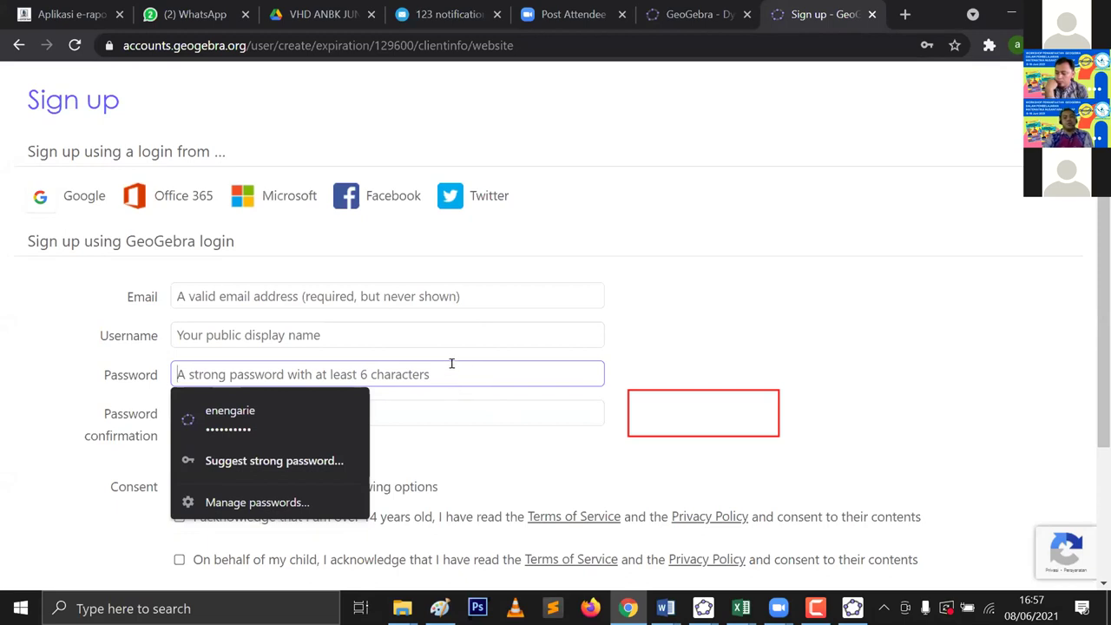
{"action": "left_click", "coordinate": [462, 413]}
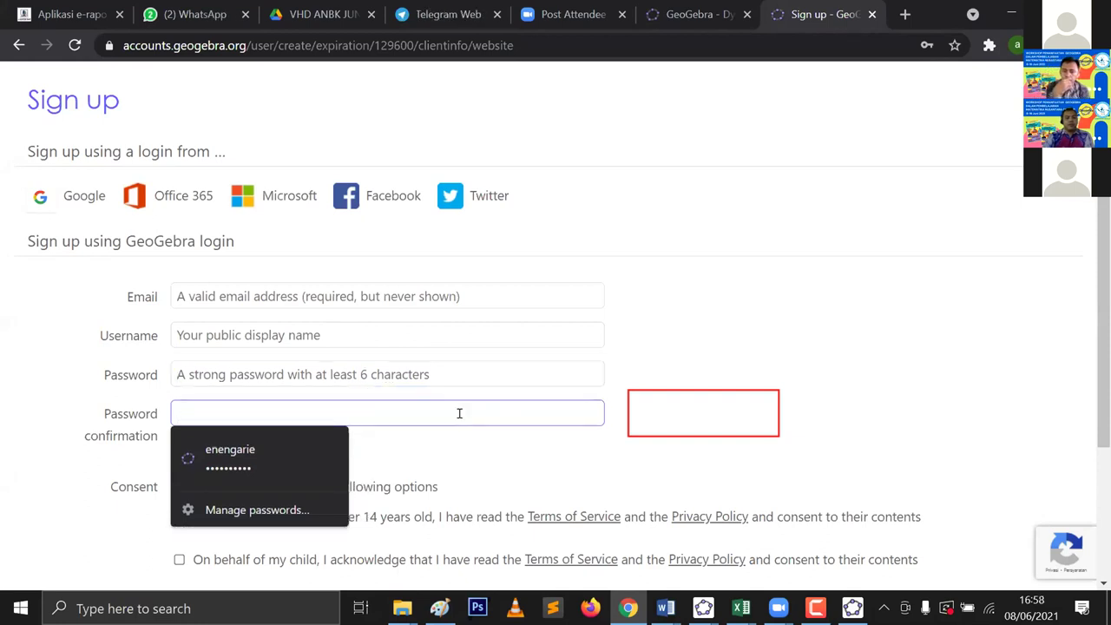
{"action": "scroll", "coordinate": [452, 305], "scroll_direction": "down", "scroll_amount": 1}
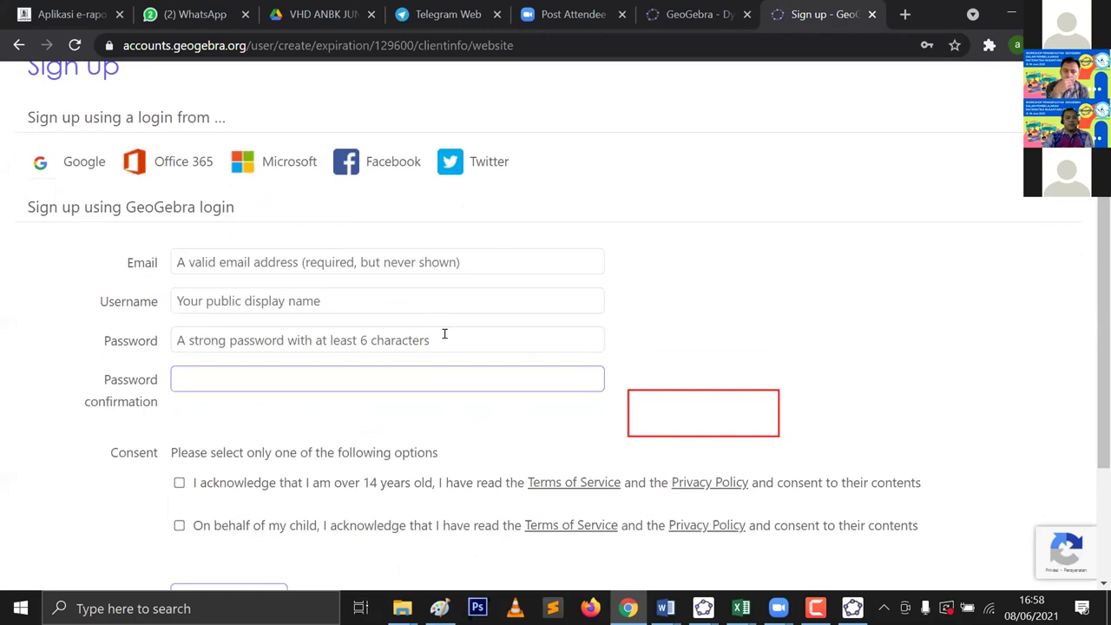
{"action": "scroll", "coordinate": [444, 332], "scroll_direction": "down", "scroll_amount": 1}
{"action": "scroll", "coordinate": [408, 314], "scroll_direction": "down", "scroll_amount": 1}
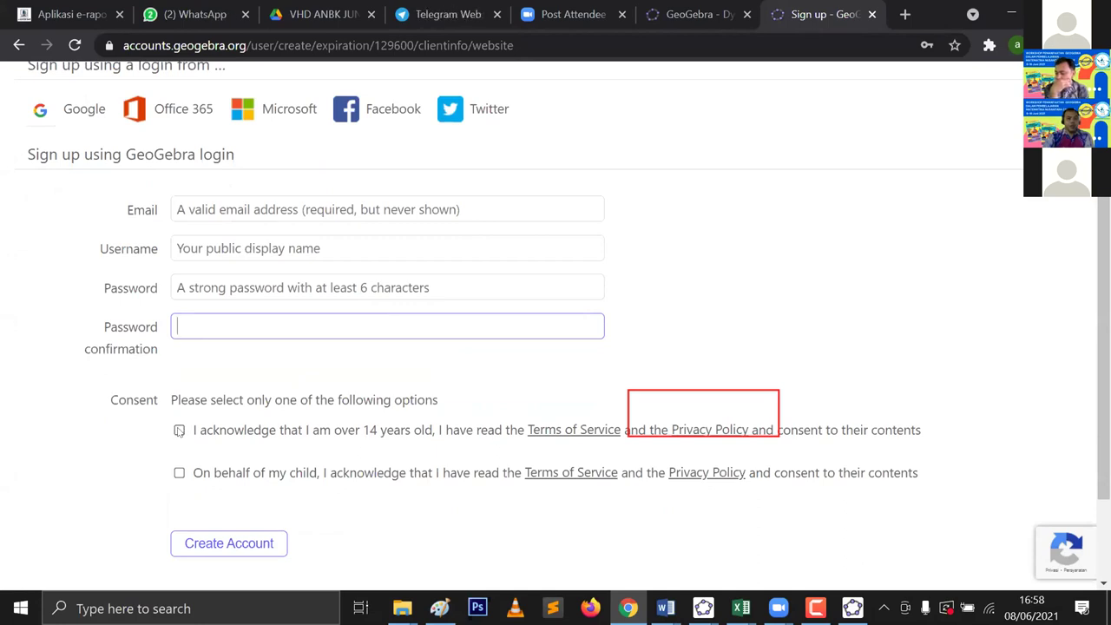
{"action": "left_click", "coordinate": [179, 430]}
{"action": "left_click", "coordinate": [179, 430]}
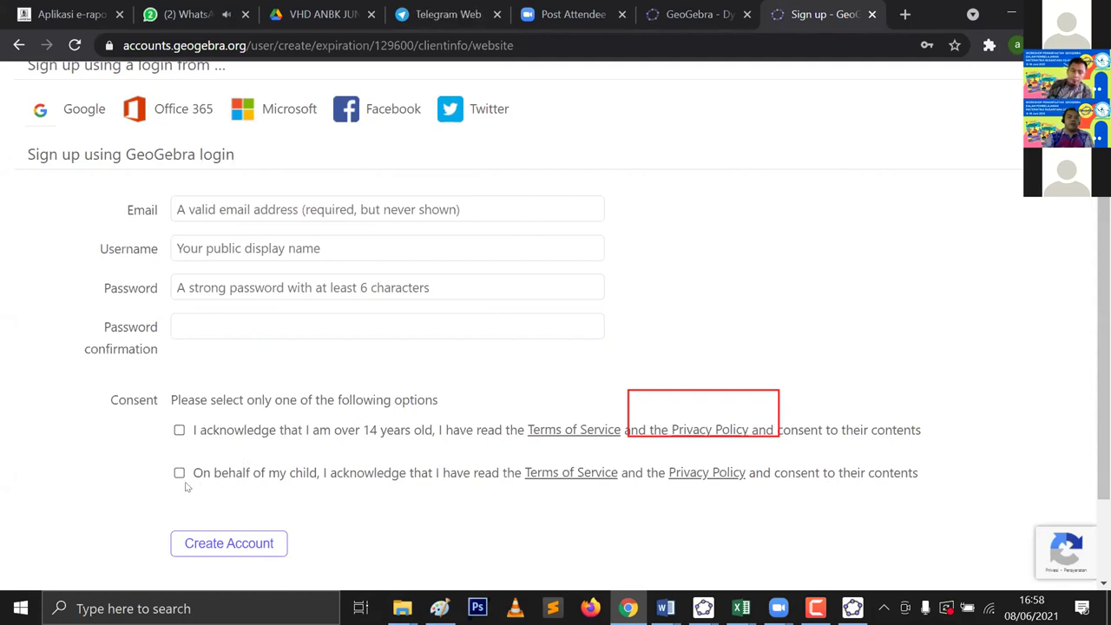
{"action": "left_click", "coordinate": [179, 430]}
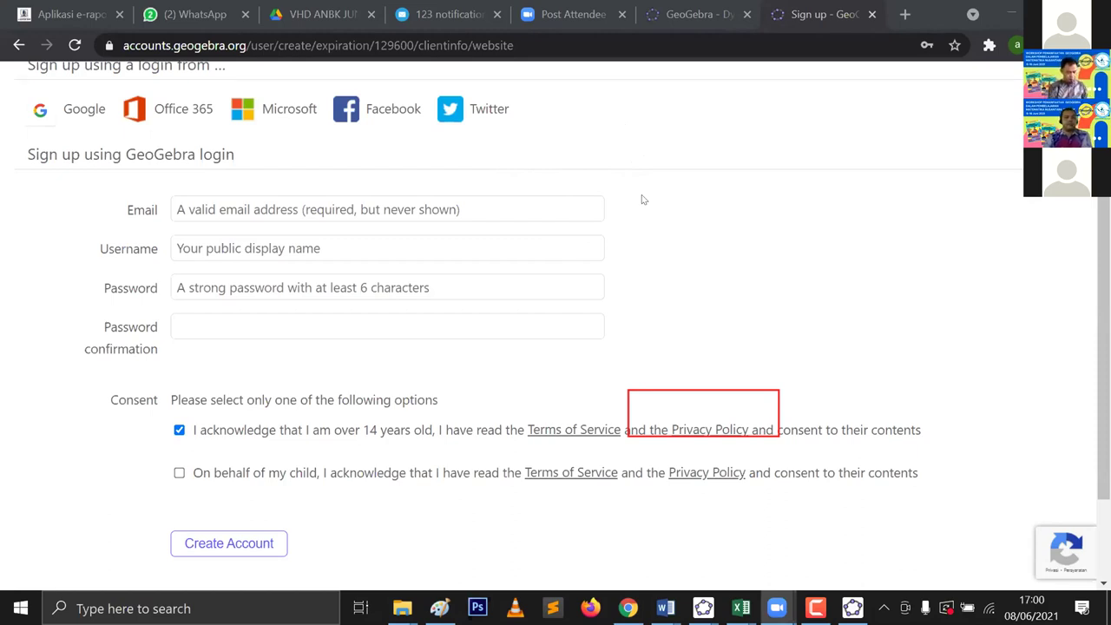
{"action": "scroll", "coordinate": [662, 217], "scroll_direction": "up", "scroll_amount": 1}
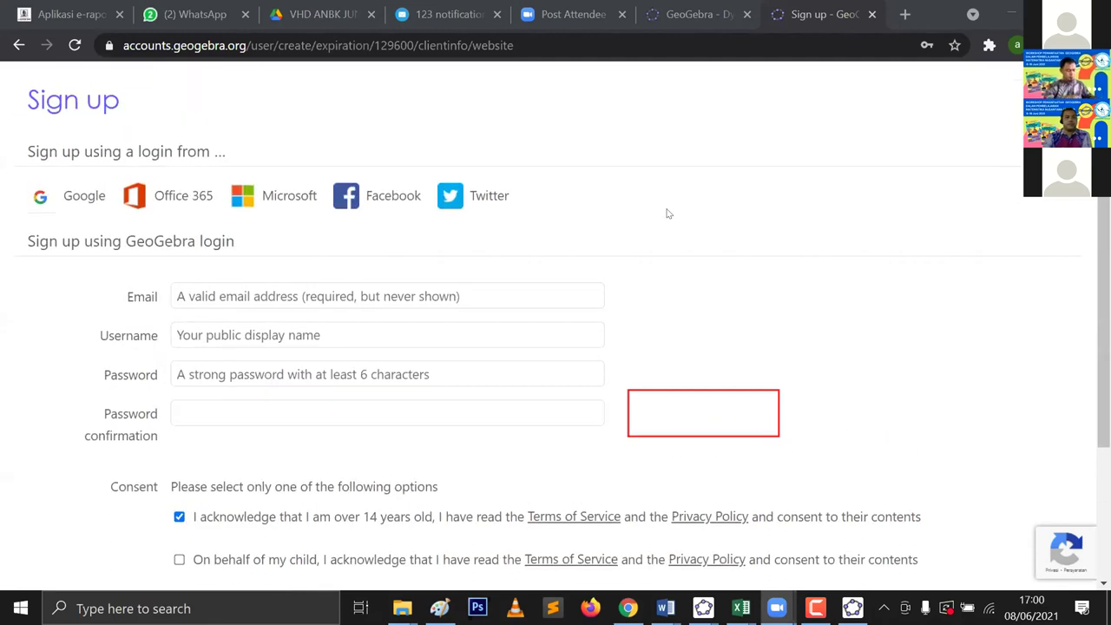
{"action": "scroll", "coordinate": [668, 212], "scroll_direction": "down", "scroll_amount": 1}
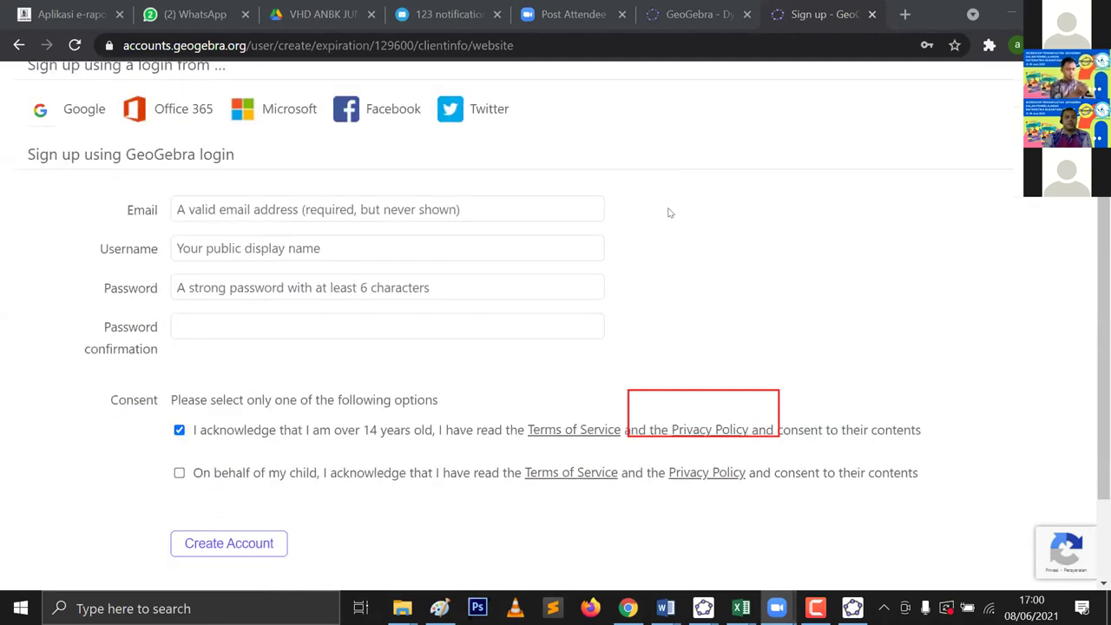
{"action": "scroll", "coordinate": [669, 212], "scroll_direction": "down", "scroll_amount": 2}
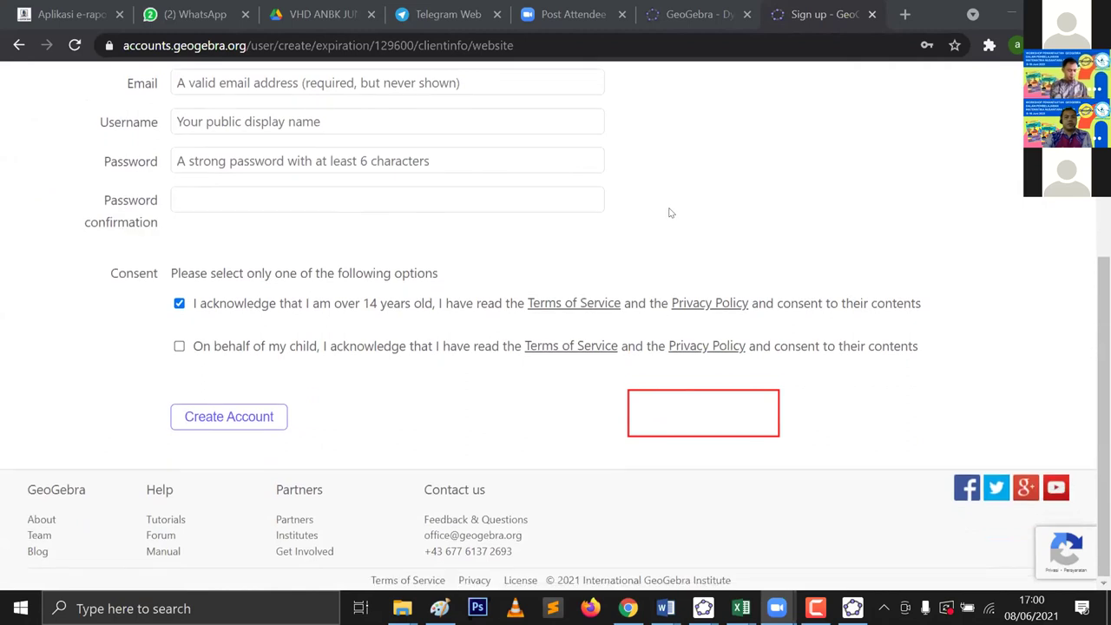
{"action": "scroll", "coordinate": [669, 212], "scroll_direction": "up", "scroll_amount": 3}
{"action": "scroll", "coordinate": [479, 204], "scroll_direction": "down", "scroll_amount": 2}
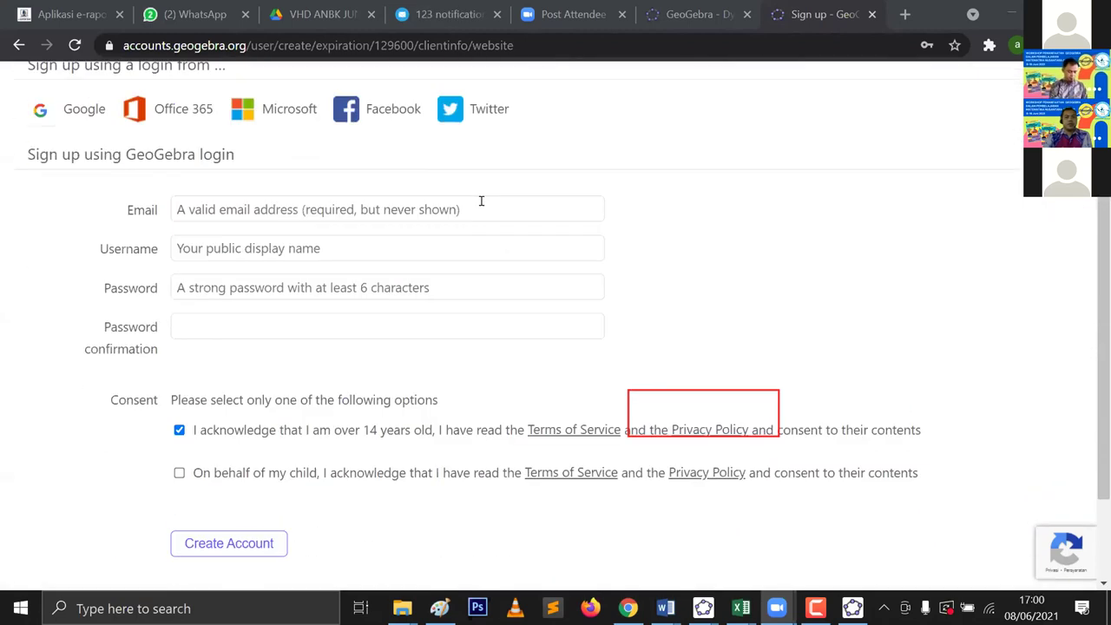
Step: Enter the saved email, a pasted username and a six-character password twice, then submit
{"action": "left_click", "coordinate": [478, 203]}
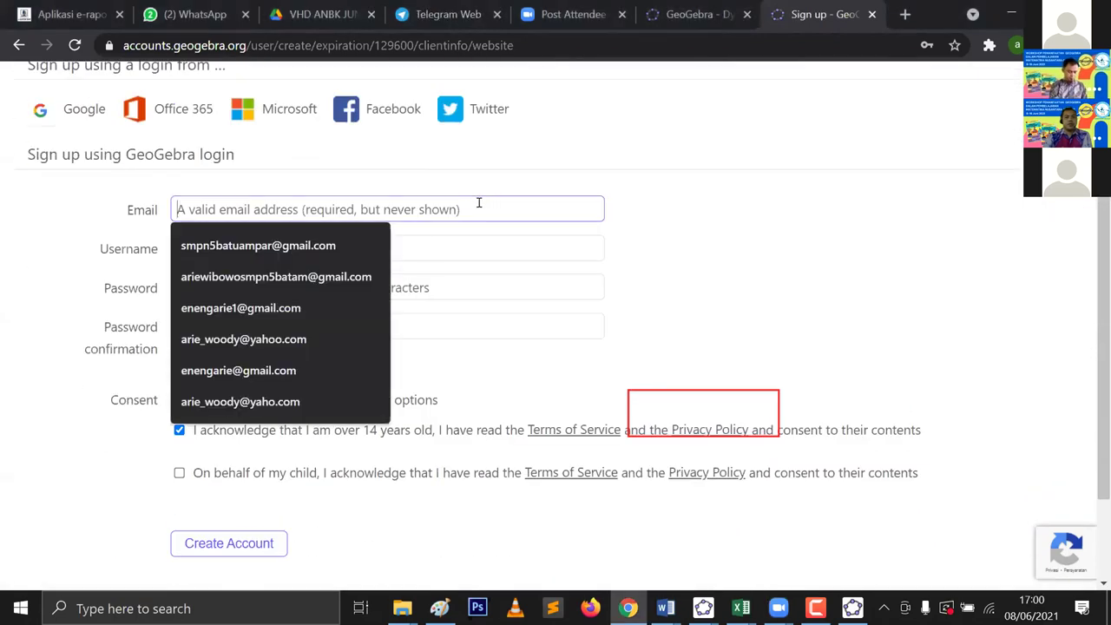
{"action": "left_click", "coordinate": [342, 246]}
{"action": "left_click", "coordinate": [333, 248]}
{"action": "type", "text": "smpn5batuampar"}
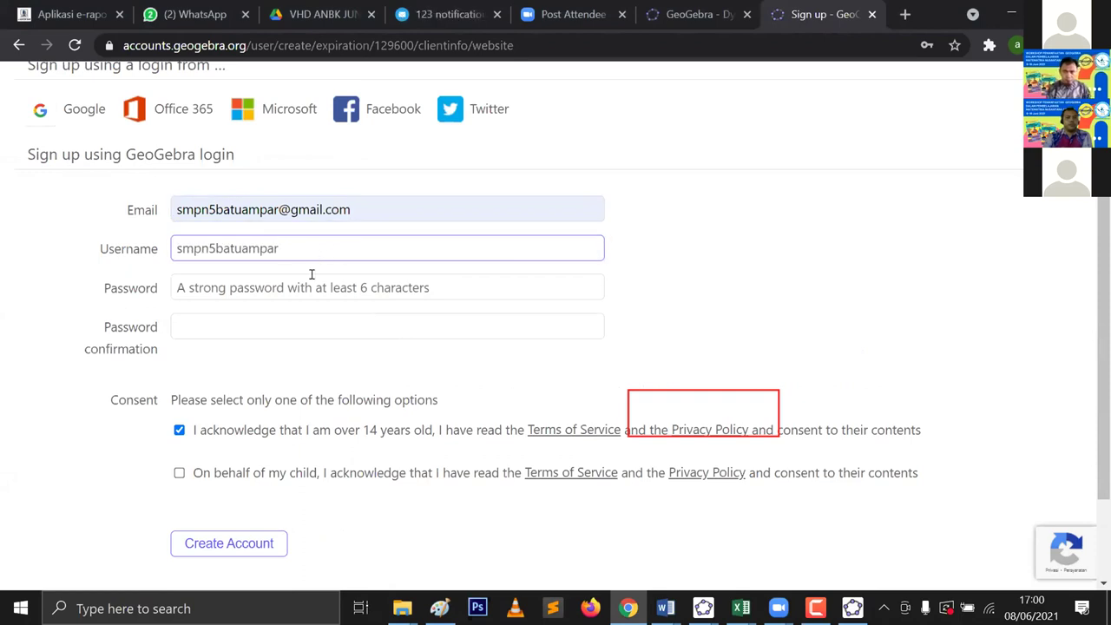
{"action": "left_click", "coordinate": [310, 283]}
{"action": "type", "text": "••••••"}
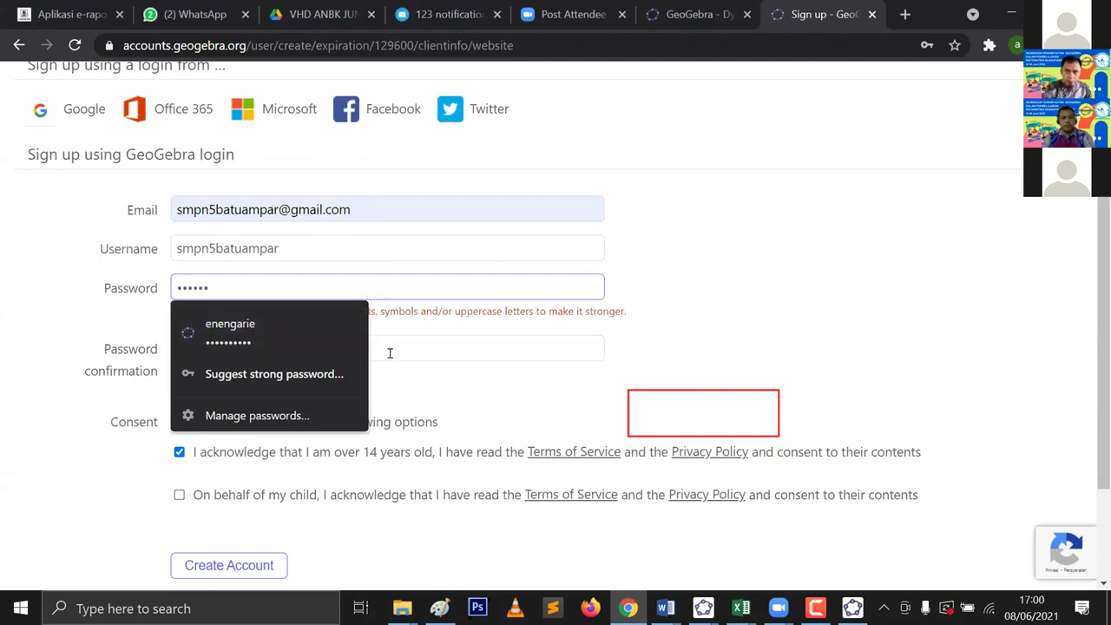
{"action": "left_click", "coordinate": [390, 353]}
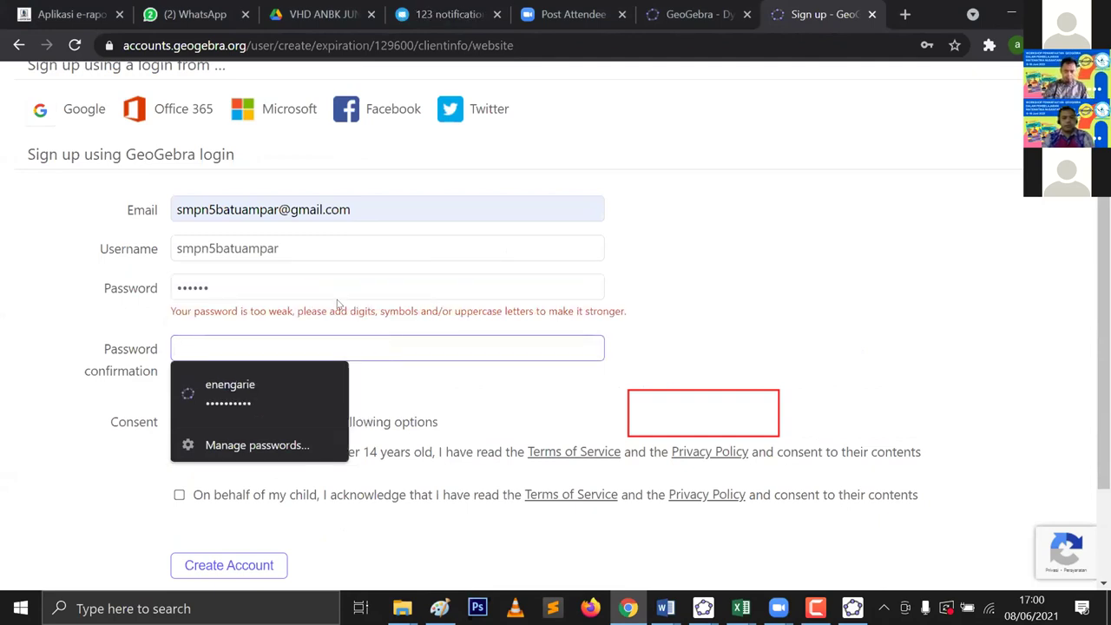
{"action": "type", "text": "••••••"}
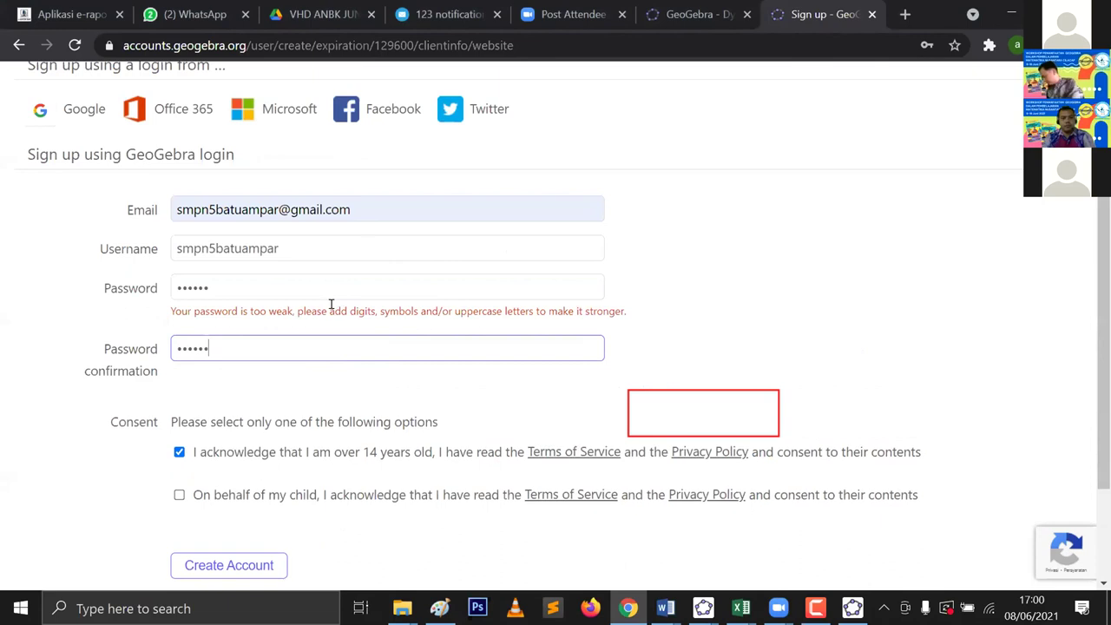
{"action": "left_click", "coordinate": [209, 569]}
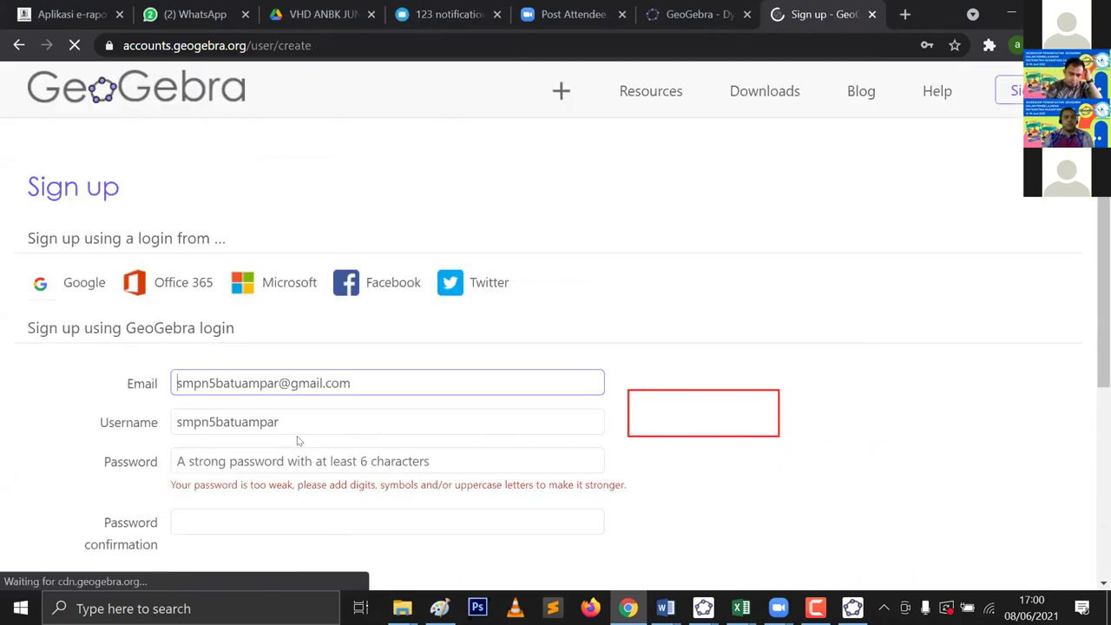
Step: Type a longer password in Password and start retyping it in Password confirmation
{"action": "scroll", "coordinate": [295, 416], "scroll_direction": "down", "scroll_amount": 2}
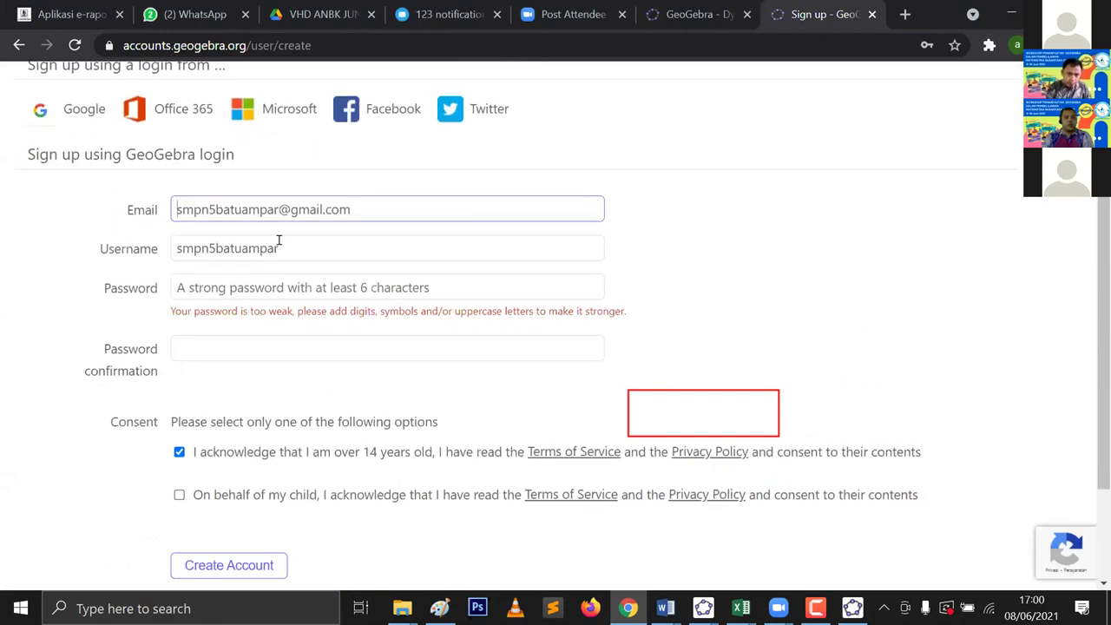
{"action": "left_click", "coordinate": [277, 284]}
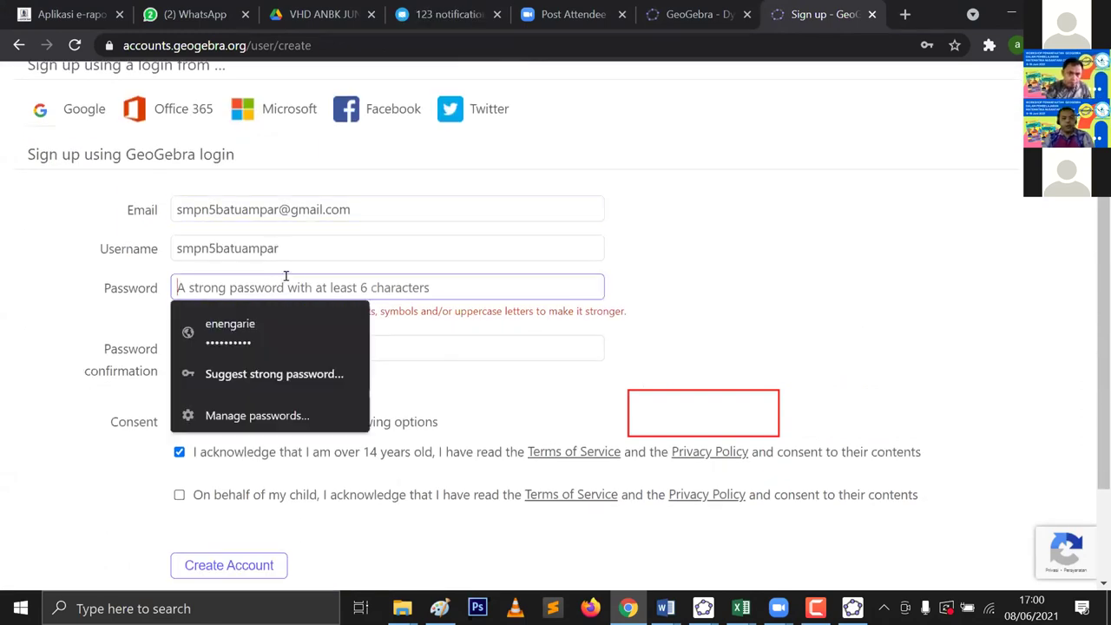
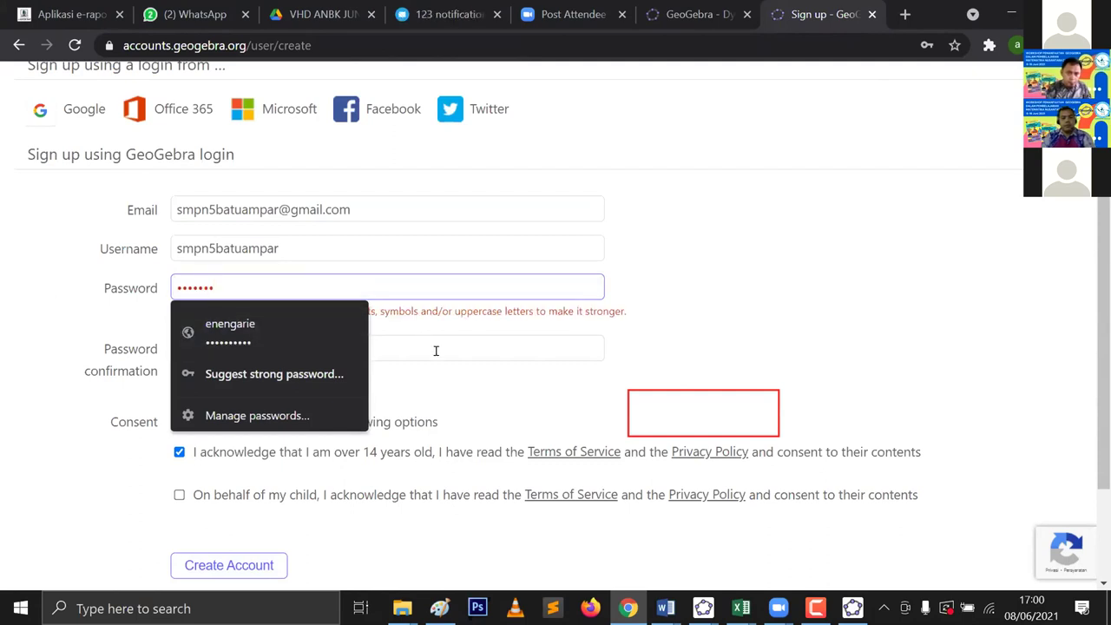
{"action": "left_click", "coordinate": [439, 366]}
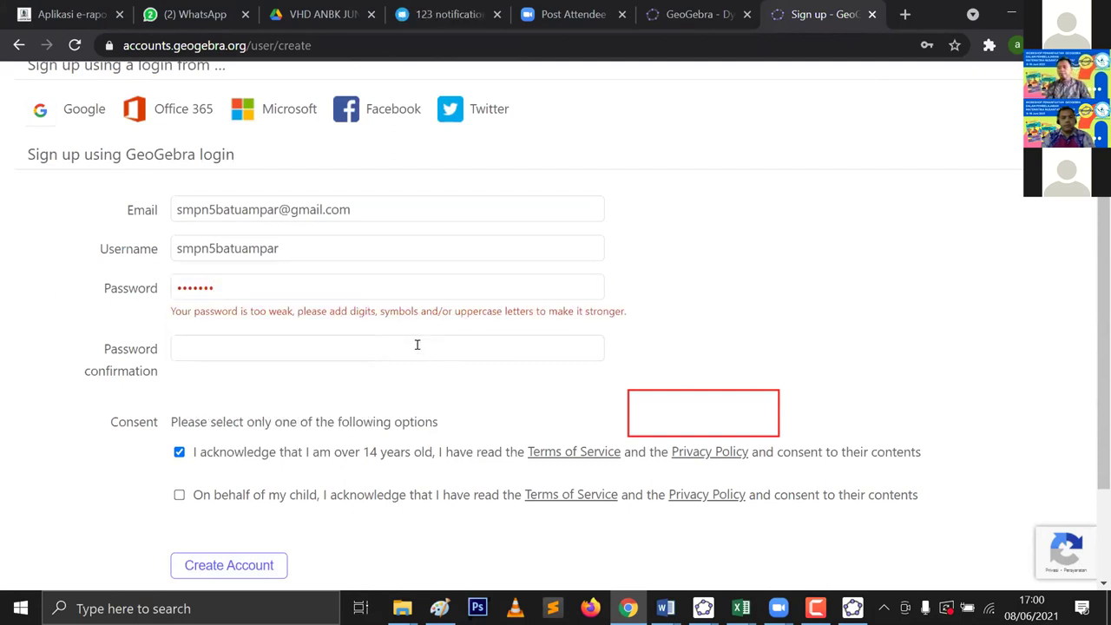
{"action": "left_click", "coordinate": [173, 293]}
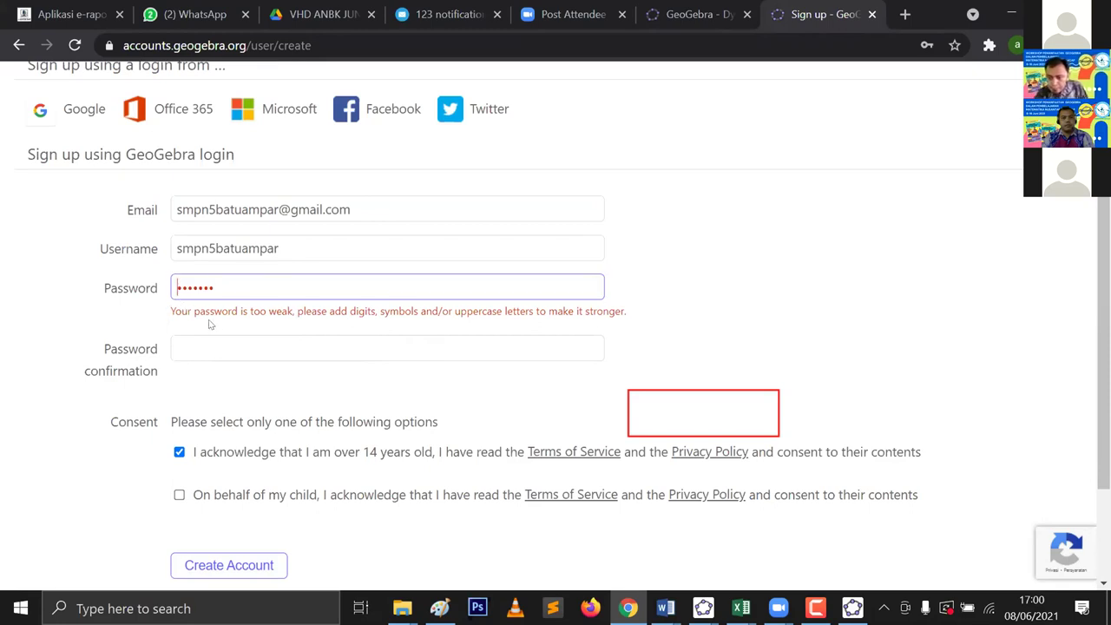
{"action": "left_click", "coordinate": [213, 319]}
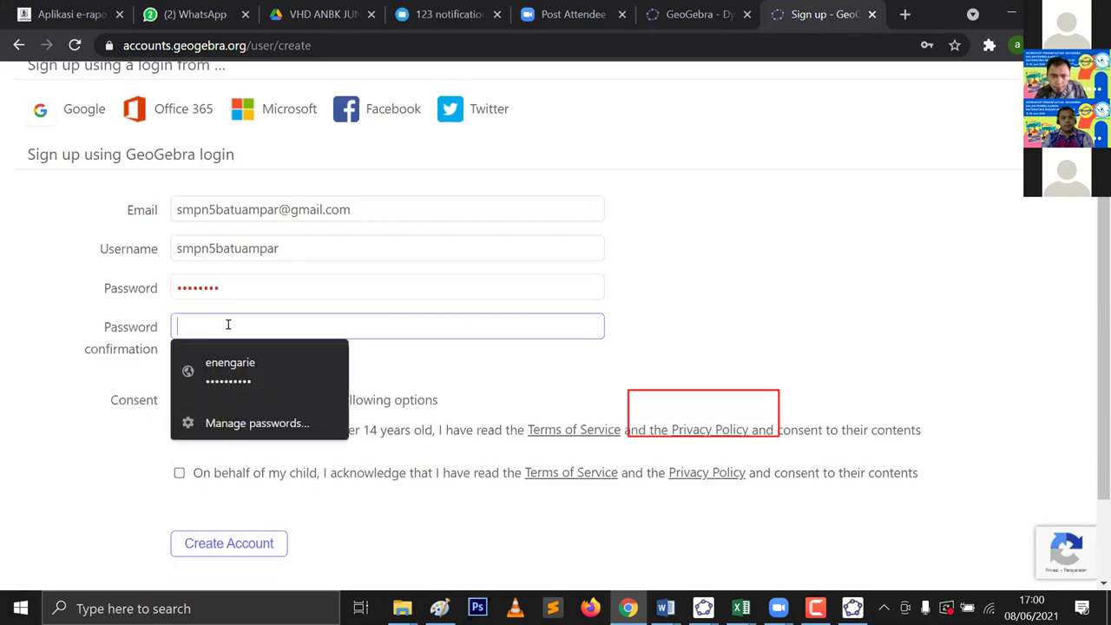
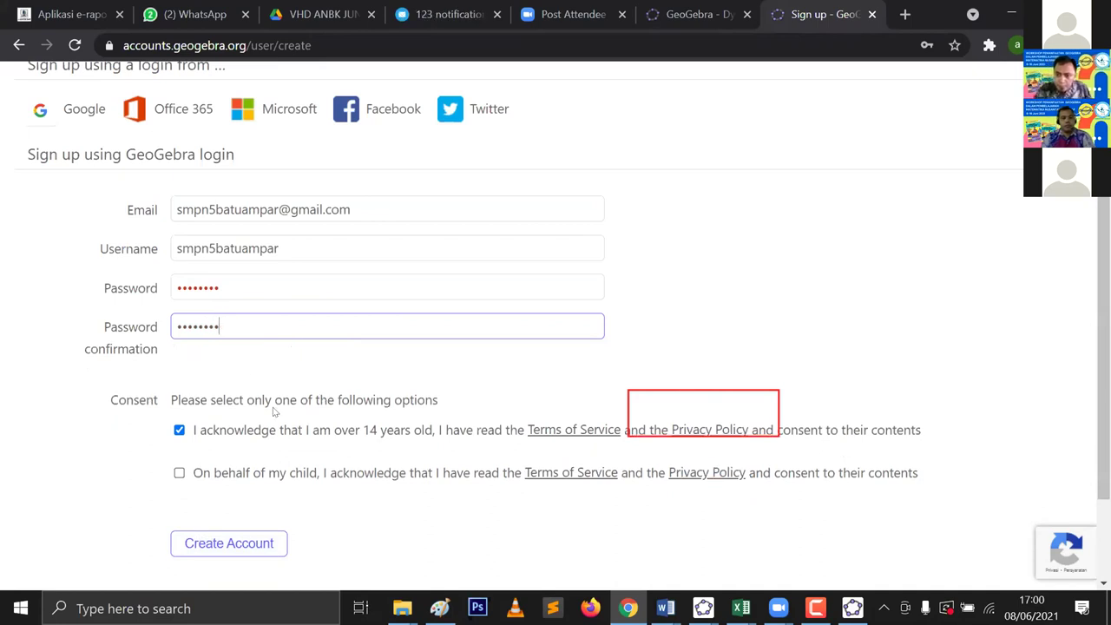
Step: Resubmit the sign-up form with Create Account to get the confirmation e-mail page
{"action": "left_click", "coordinate": [249, 544]}
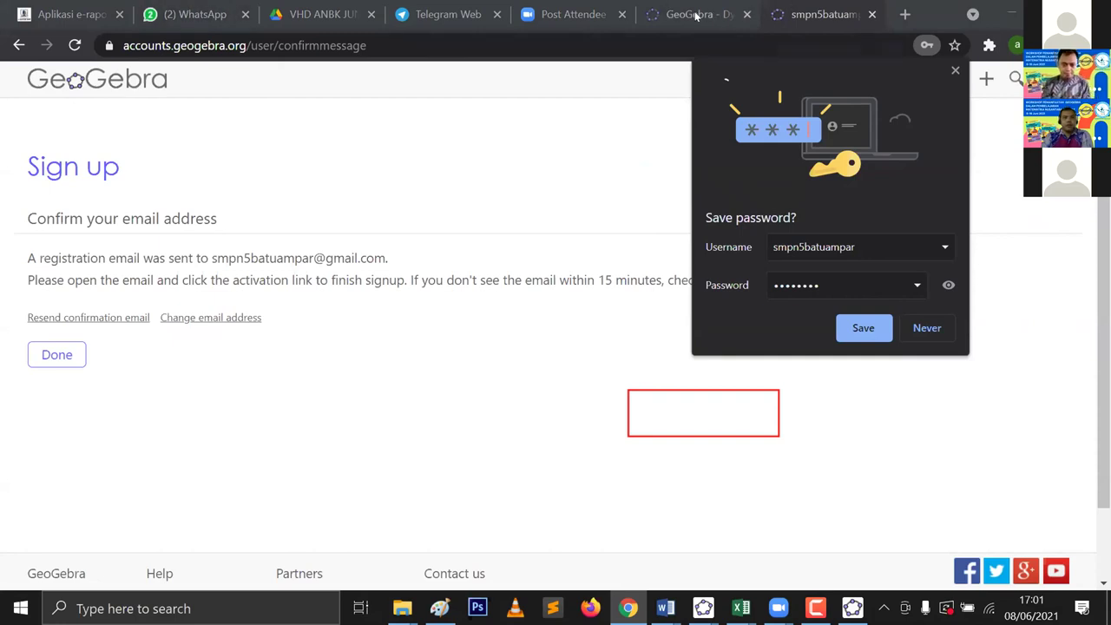
Step: In another tab, search 'gmail sign in' and open the Sign in - Google Accounts result
{"action": "left_click", "coordinate": [565, 13]}
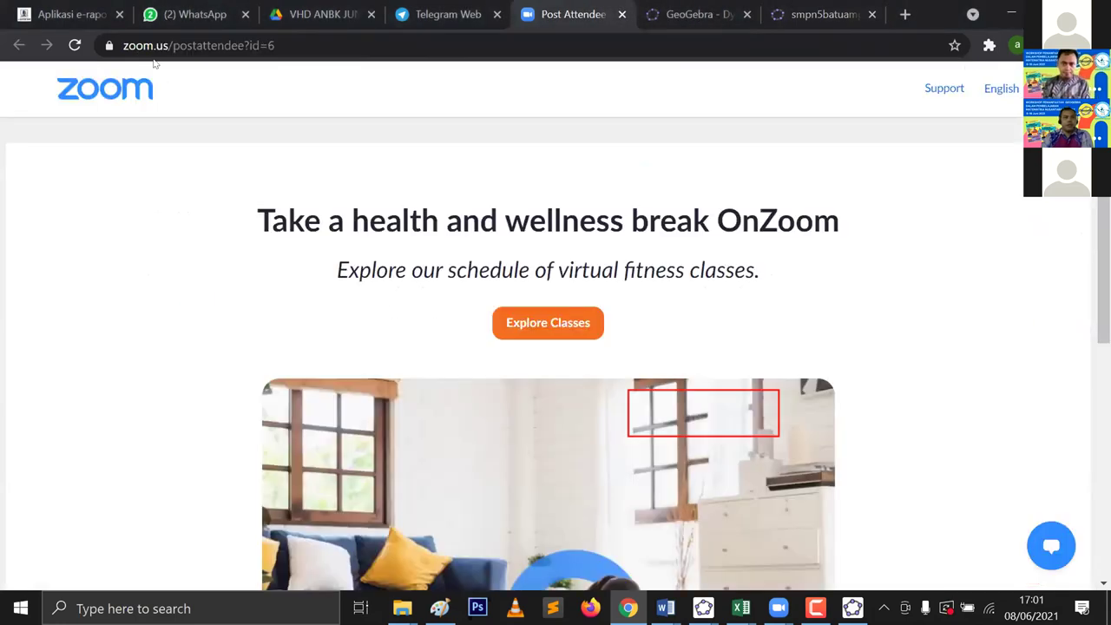
{"action": "left_click", "coordinate": [139, 46]}
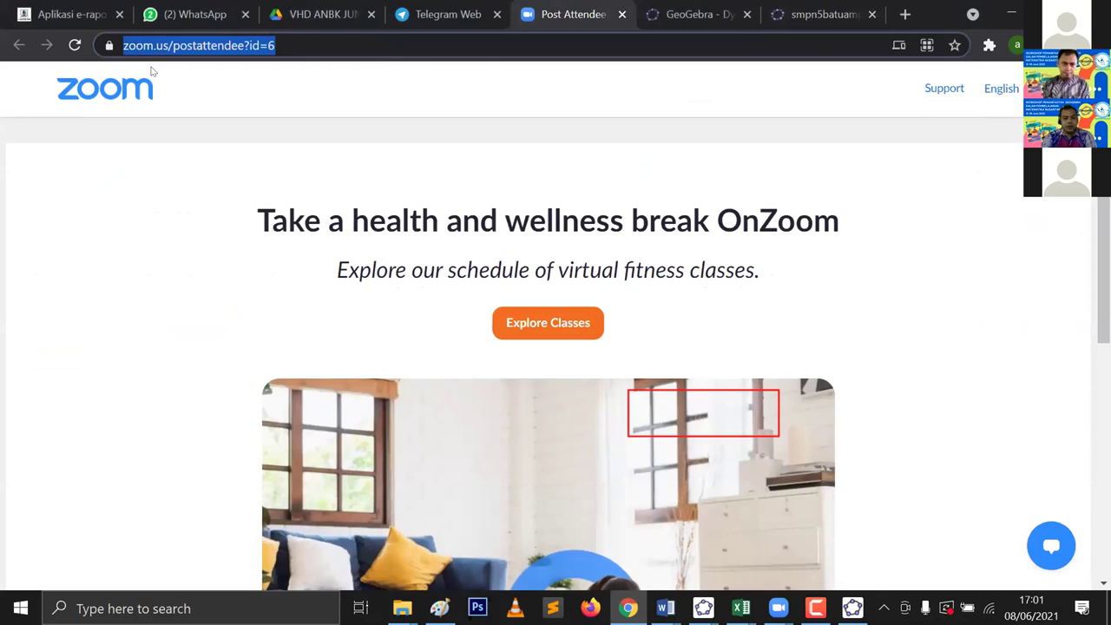
{"action": "type", "text": "gmai"}
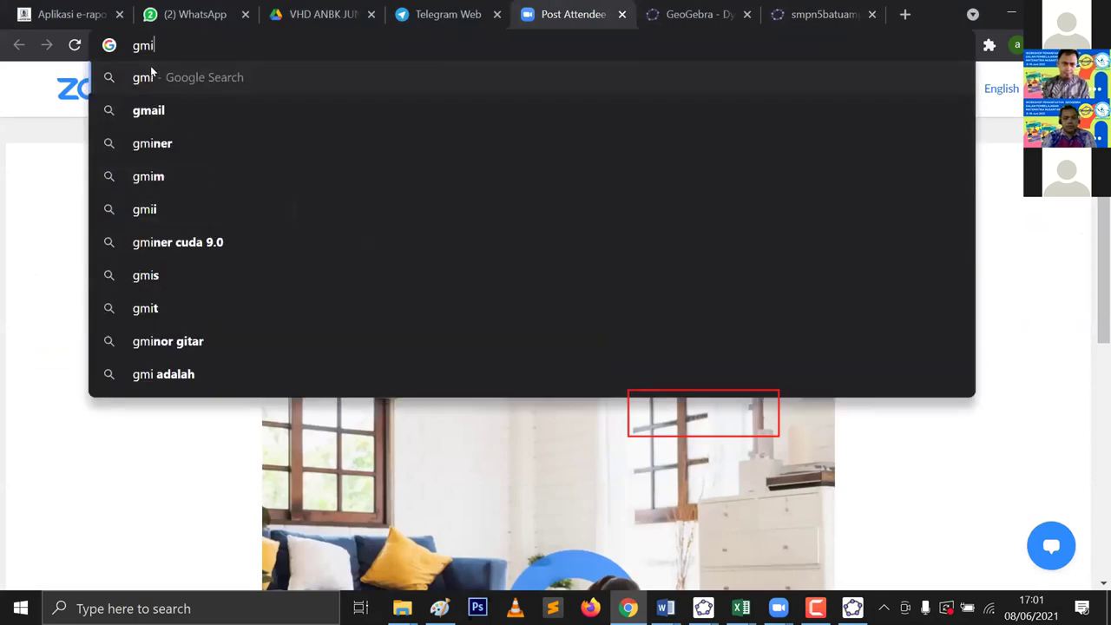
{"action": "key", "text": "BackSpace"}
{"action": "type", "text": "ail"}
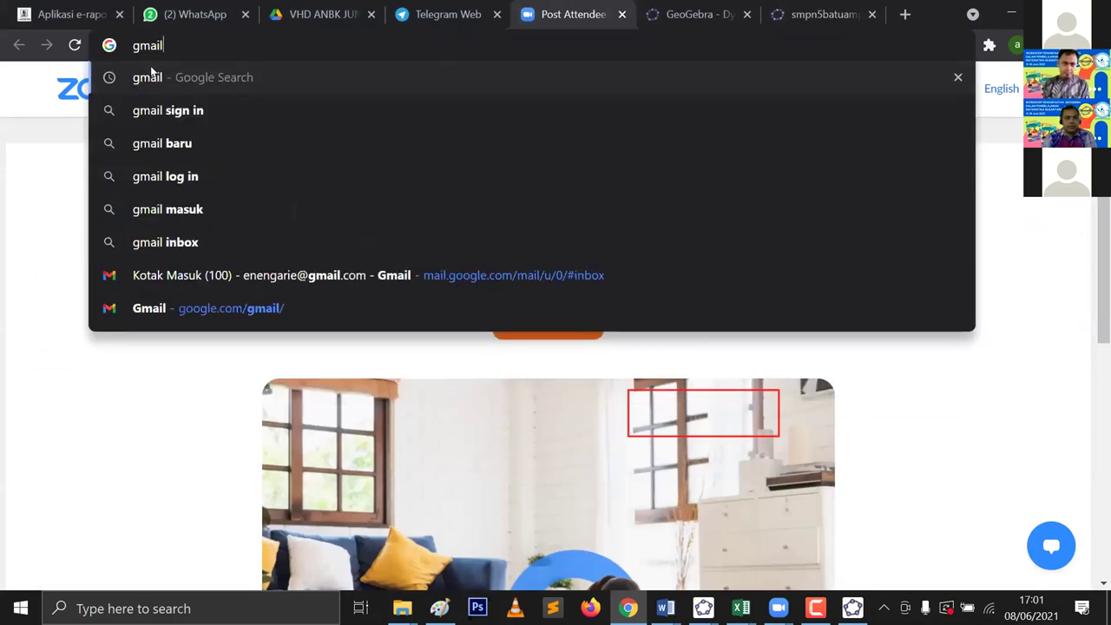
{"action": "left_click", "coordinate": [139, 124]}
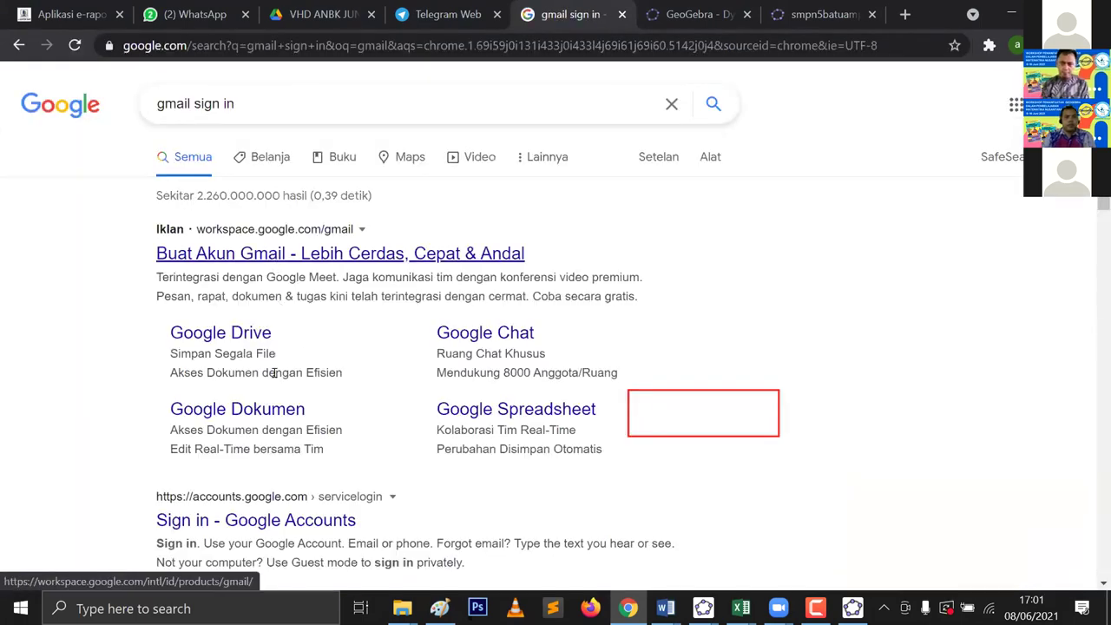
{"action": "scroll", "coordinate": [266, 436], "scroll_direction": "down", "scroll_amount": 1}
{"action": "left_click", "coordinate": [266, 435]}
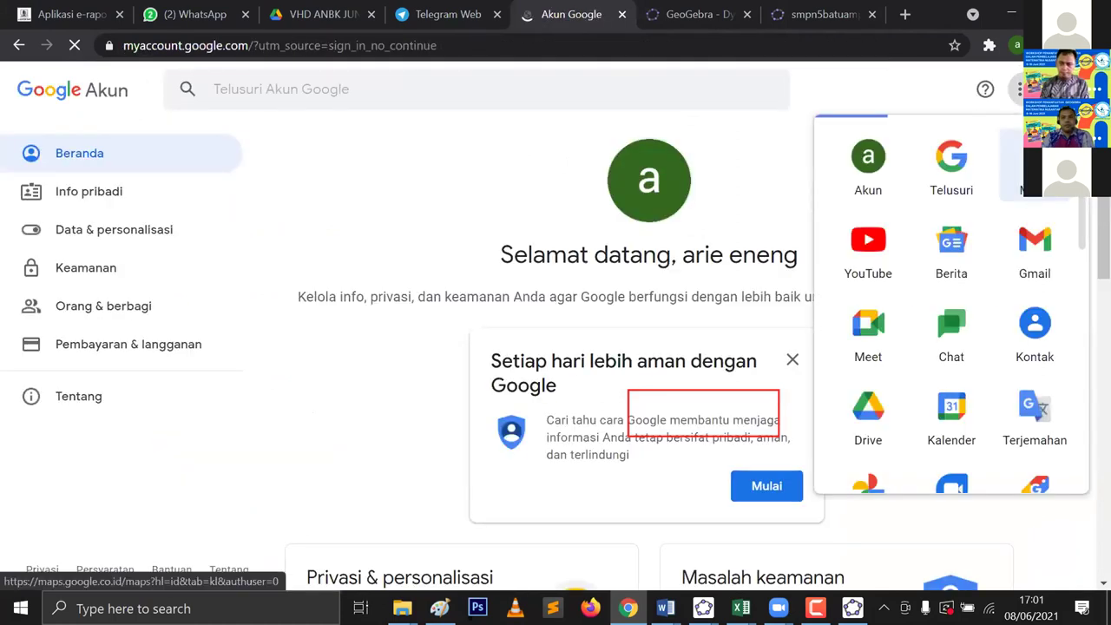
Step: From the signed-in accounts list, choose Tambahkan akun lainnya to add another account
{"action": "left_click", "coordinate": [1059, 89]}
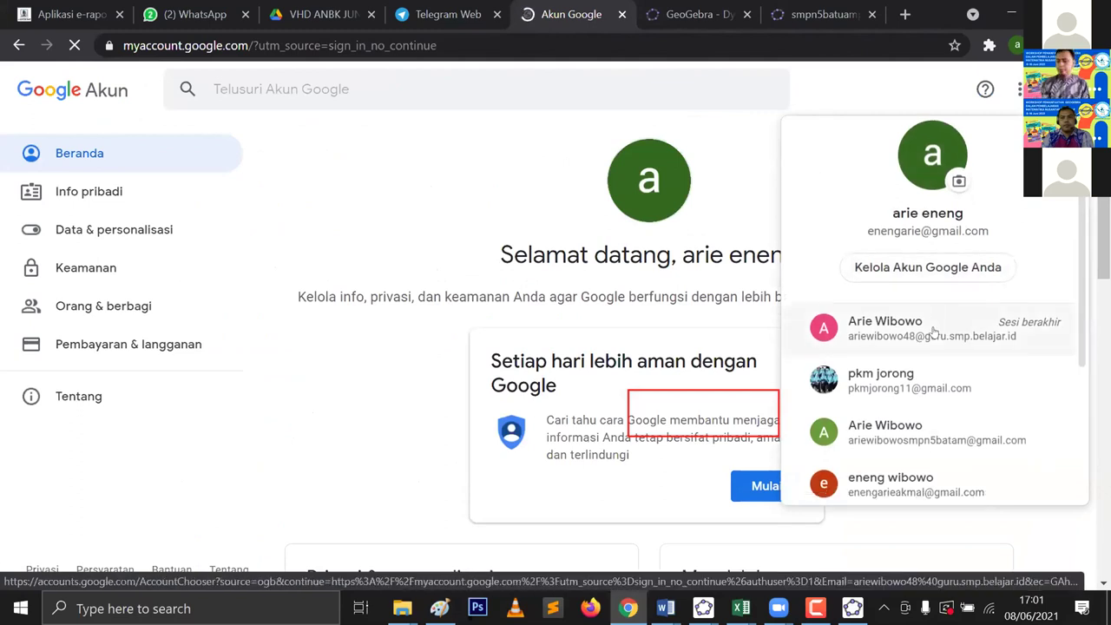
{"action": "scroll", "coordinate": [905, 412], "scroll_direction": "down", "scroll_amount": 2}
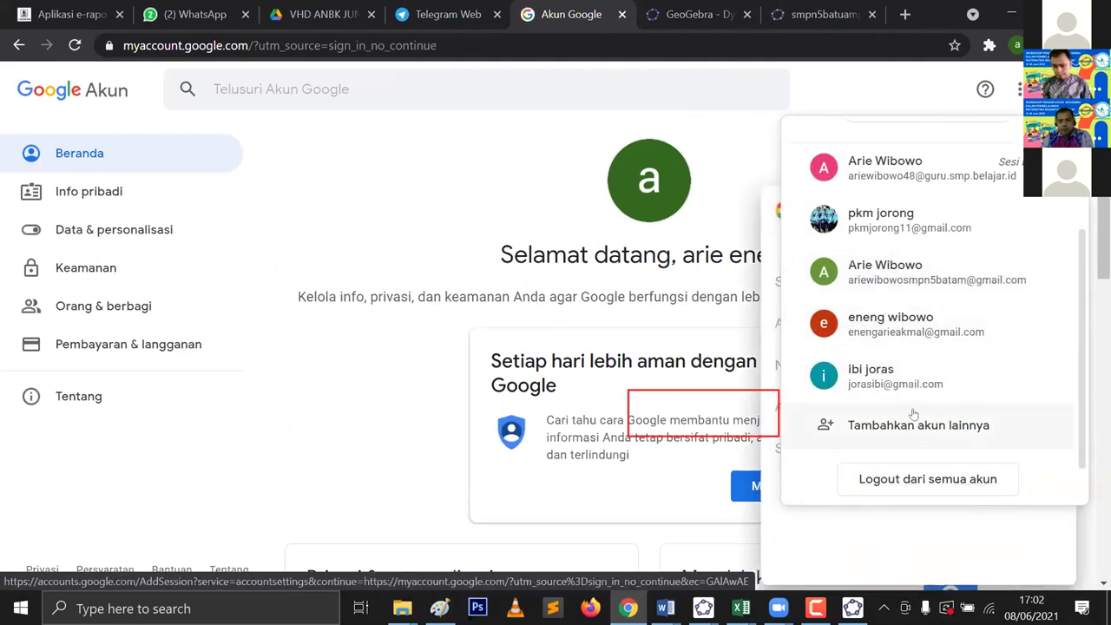
{"action": "scroll", "coordinate": [912, 405], "scroll_direction": "up", "scroll_amount": 2}
{"action": "scroll", "coordinate": [915, 397], "scroll_direction": "down", "scroll_amount": 2}
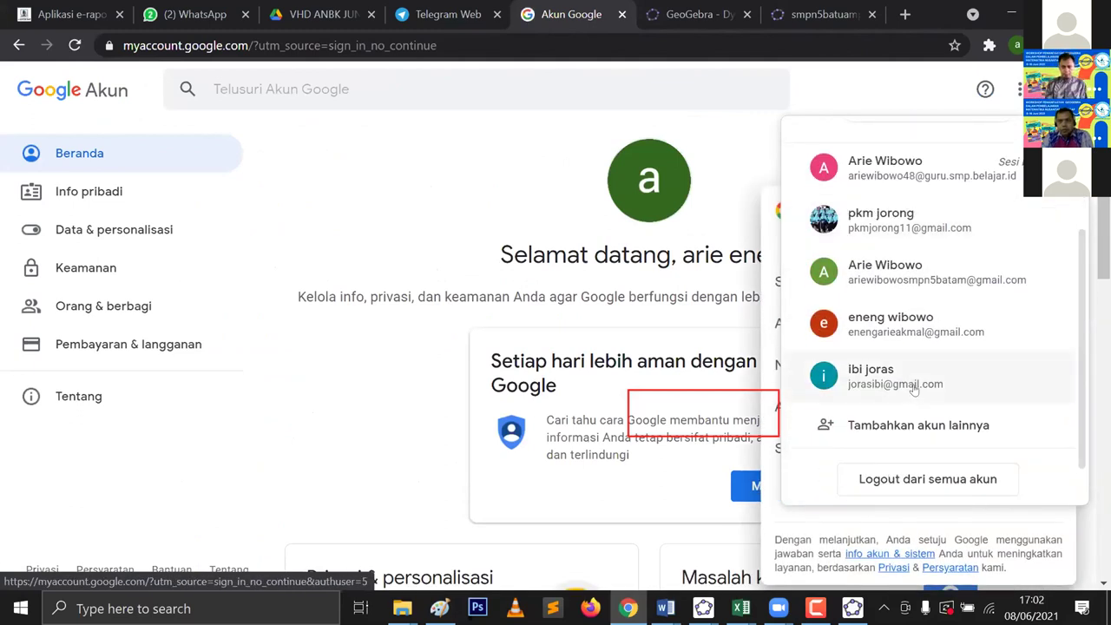
{"action": "scroll", "coordinate": [902, 375], "scroll_direction": "up", "scroll_amount": 2}
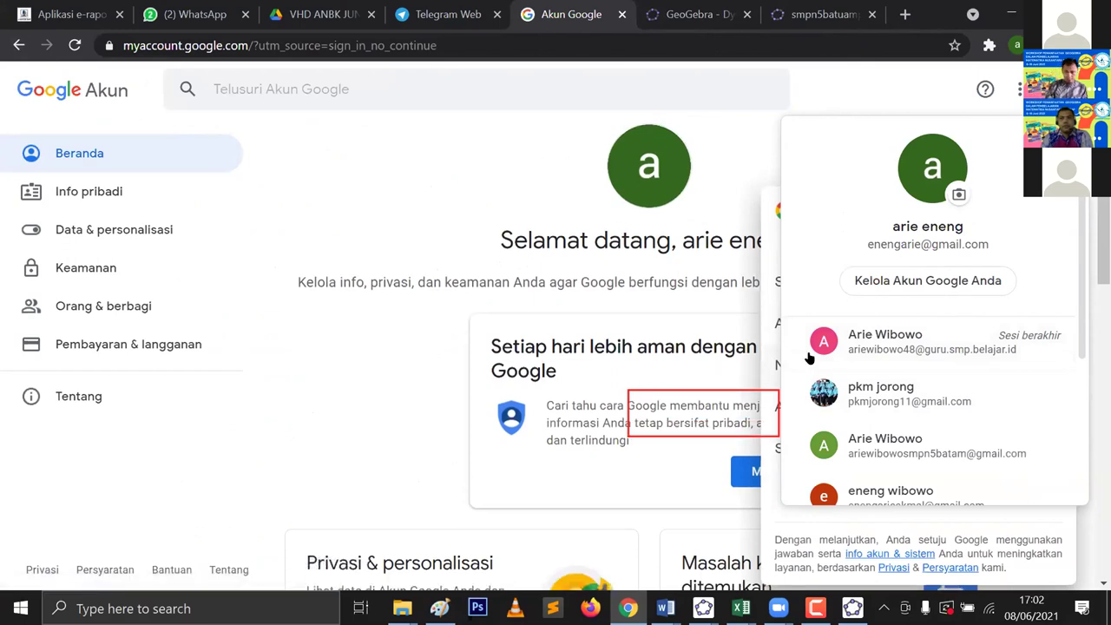
{"action": "scroll", "coordinate": [809, 359], "scroll_direction": "down", "scroll_amount": 3}
{"action": "scroll", "coordinate": [922, 382], "scroll_direction": "down", "scroll_amount": 3}
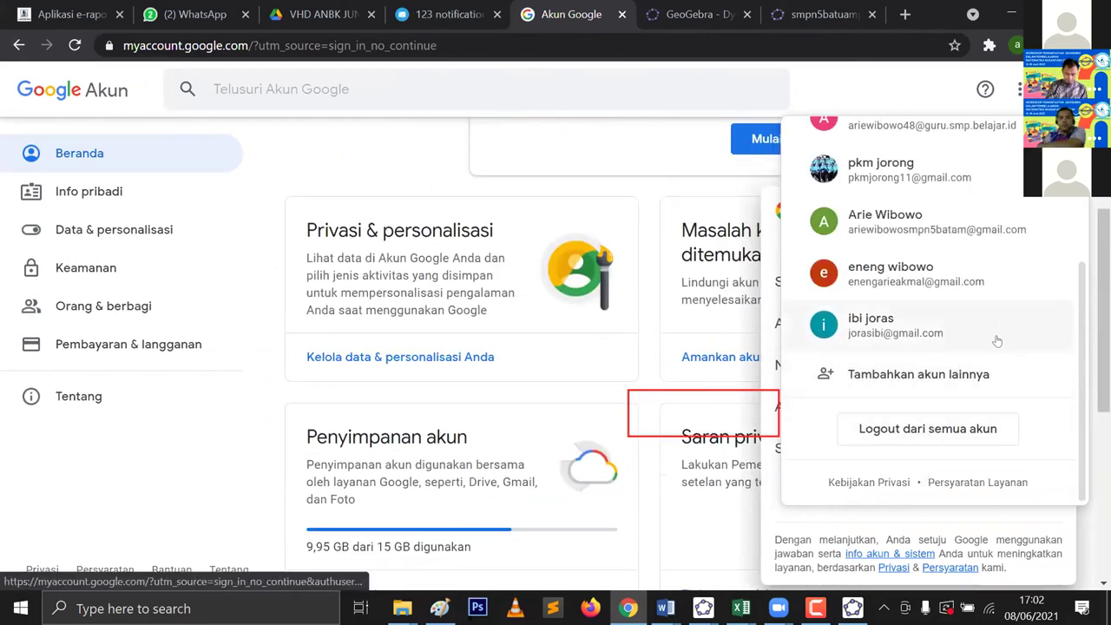
{"action": "left_click", "coordinate": [965, 374]}
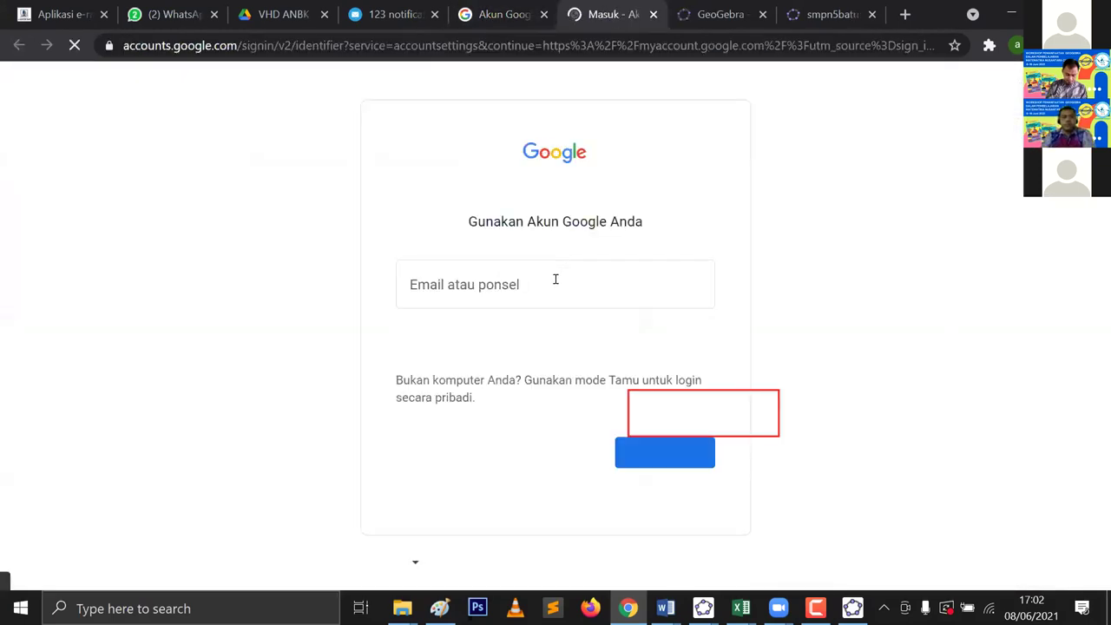
Step: Sign in with the school's Gmail address and password, re-entering the password after rejection
{"action": "left_click", "coordinate": [556, 279]}
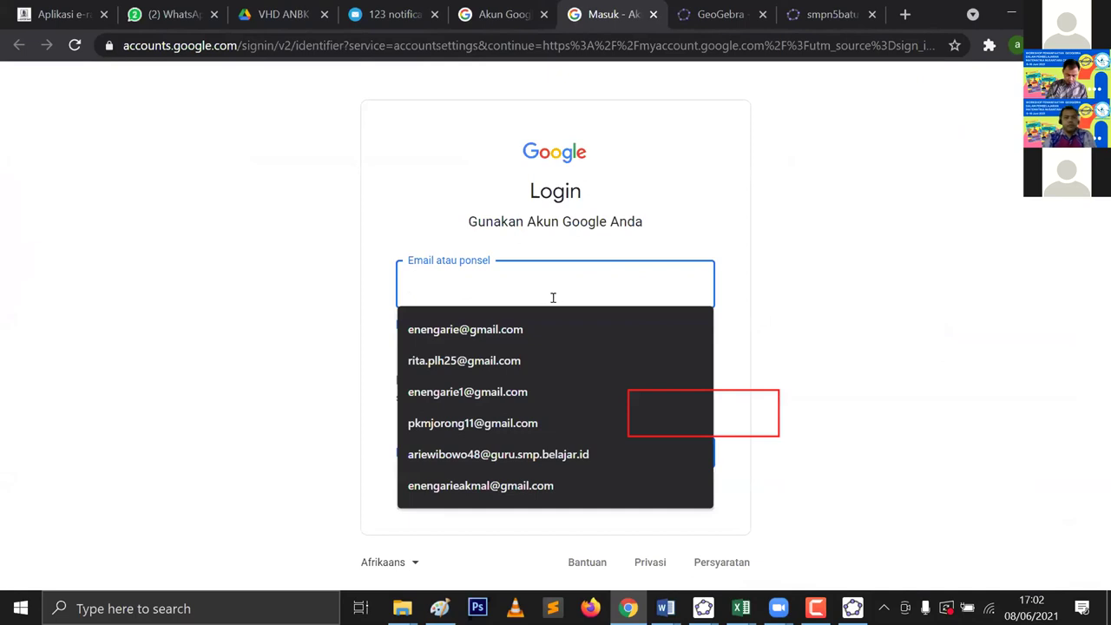
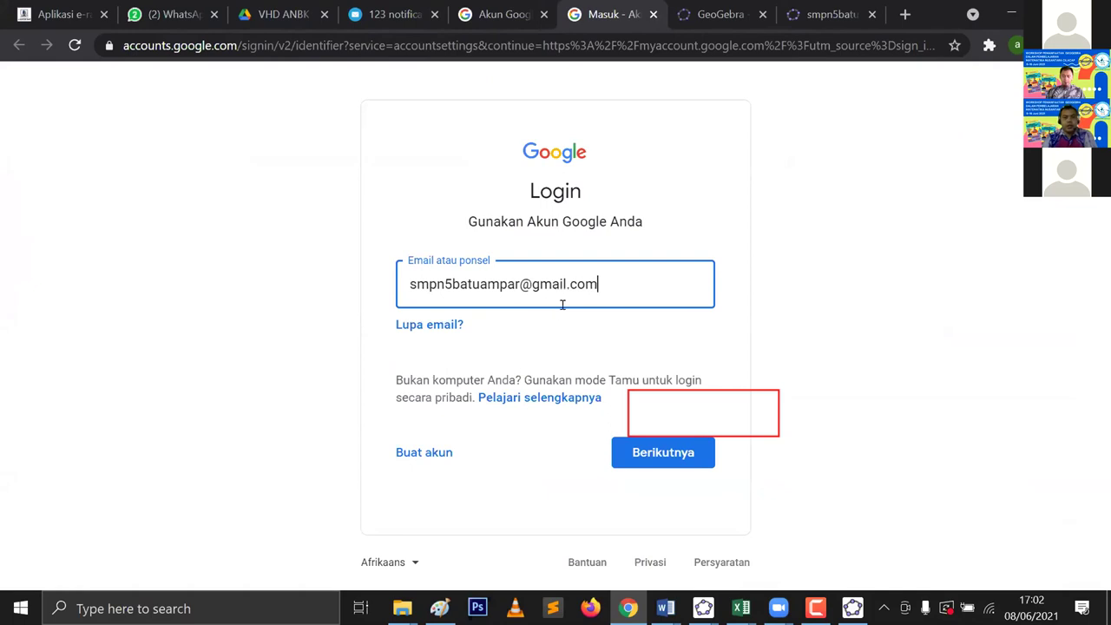
{"action": "left_click", "coordinate": [653, 447]}
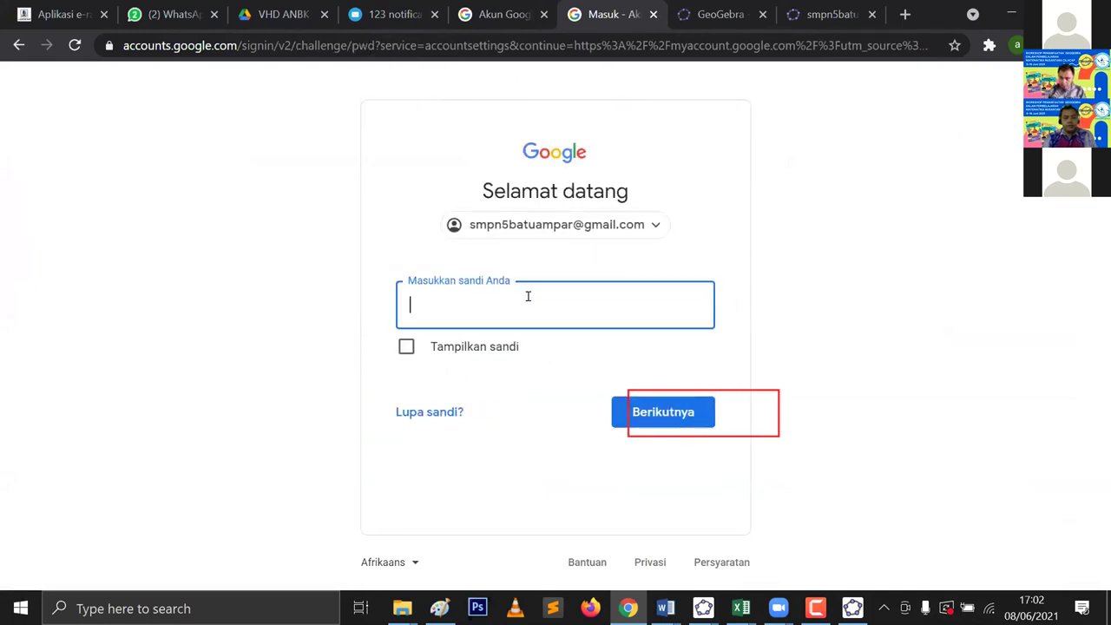
{"action": "type", "text": "*"}
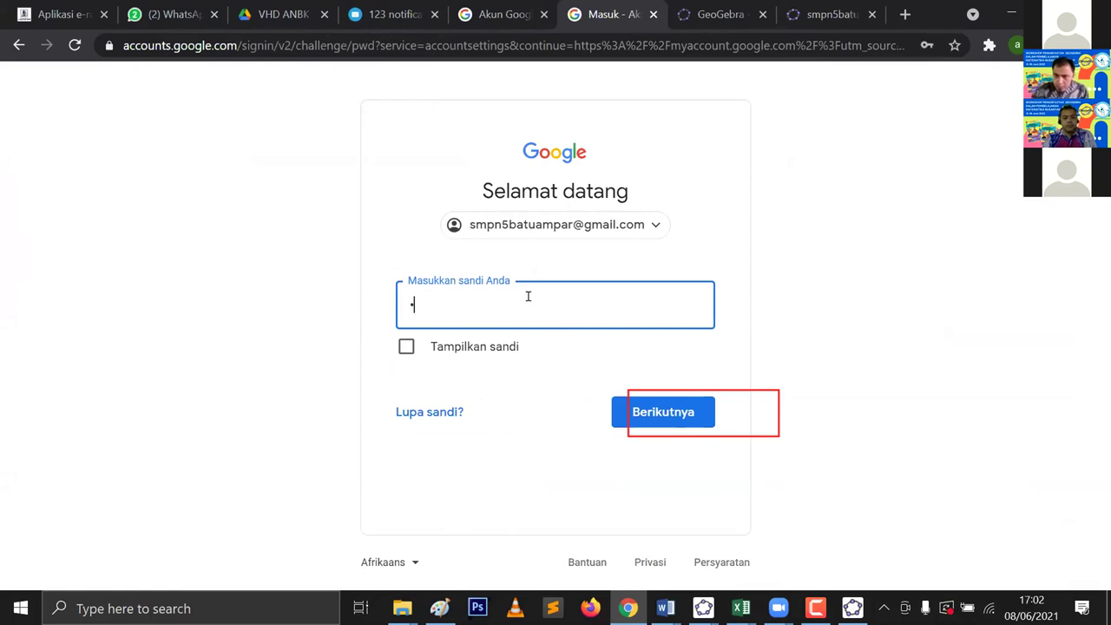
{"action": "type", "text": "******"}
{"action": "left_click", "coordinate": [634, 410]}
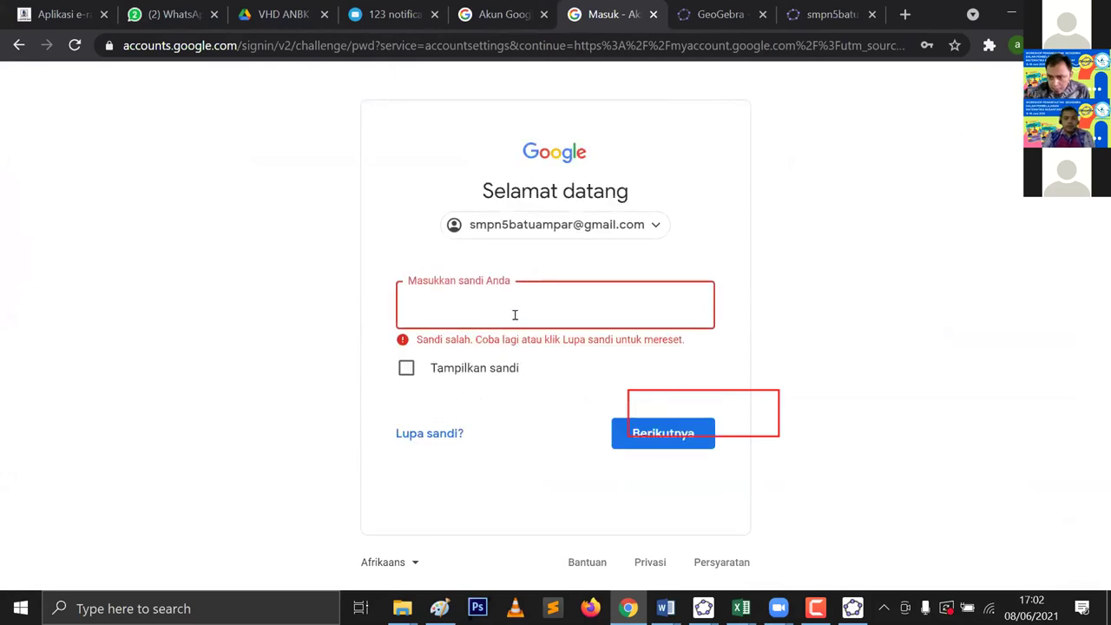
{"action": "type", "text": "***********"}
{"action": "left_click", "coordinate": [621, 433]}
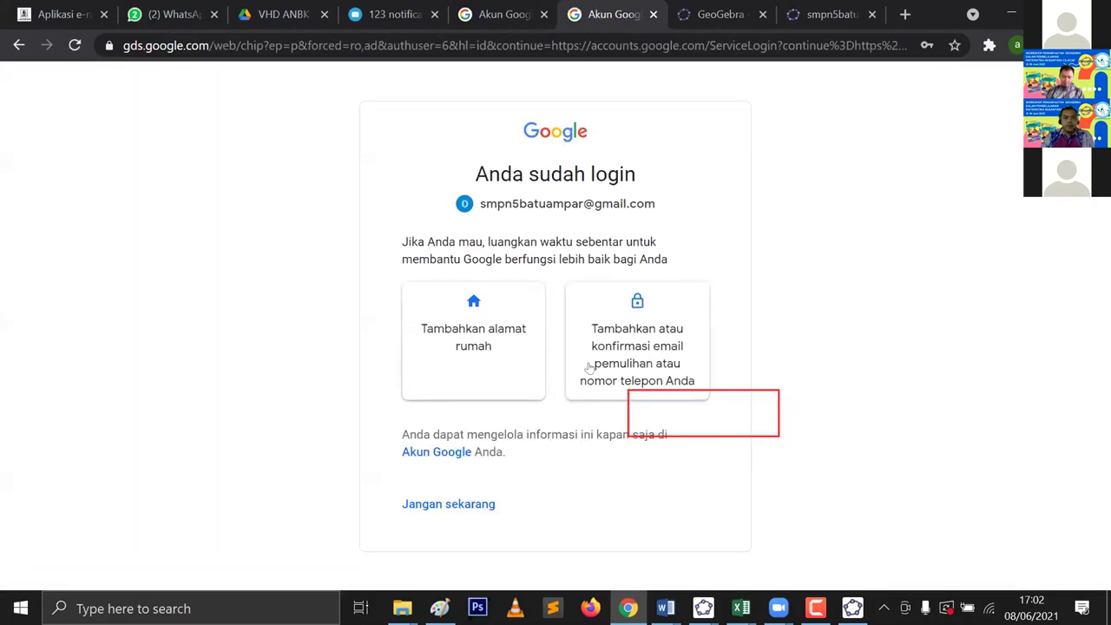
Step: Skip the recovery-details suggestion ('Jangan sekarang') and open Gmail from the Google apps grid
{"action": "left_click", "coordinate": [448, 507]}
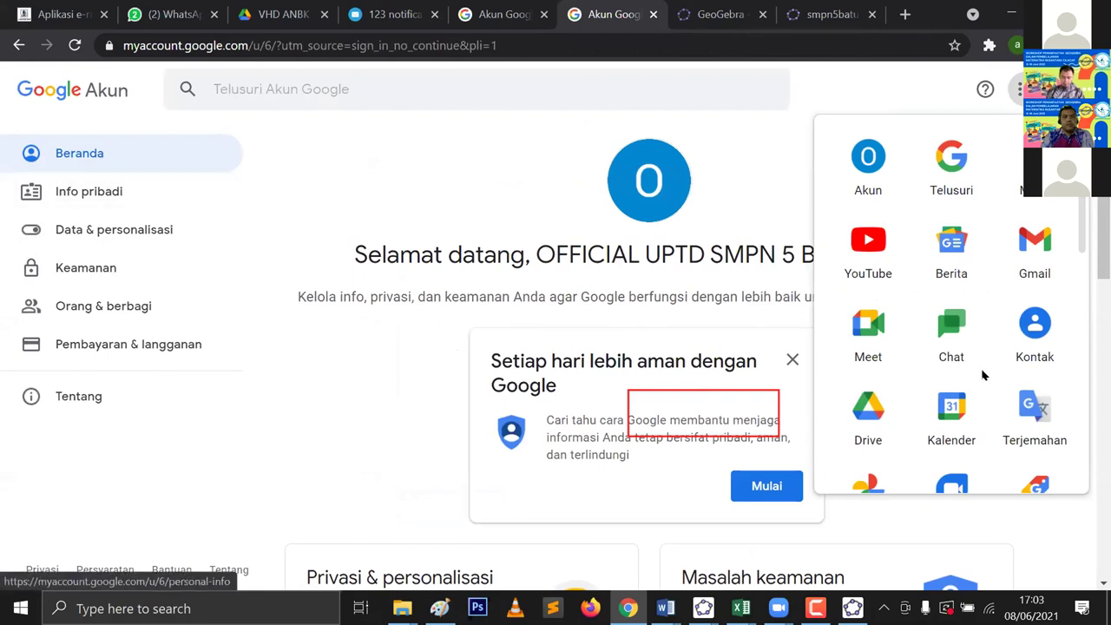
{"action": "left_click", "coordinate": [1021, 255]}
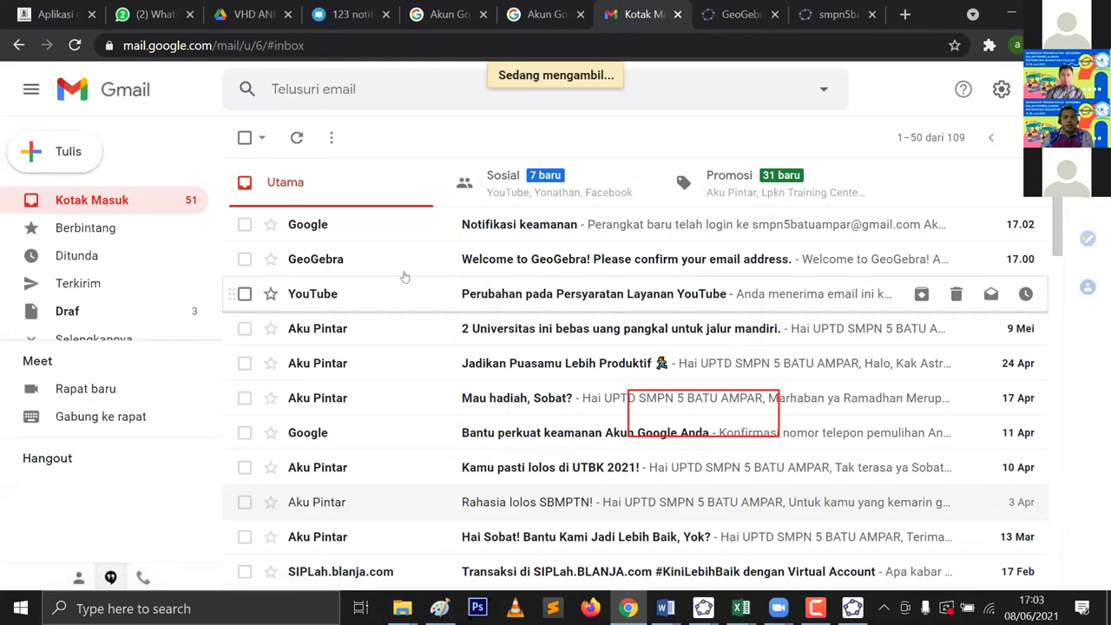
Step: Open the Welcome to GeoGebra email, dismiss the Meet promo, and follow the accounts.geogebra.org confirmation link
{"action": "left_click", "coordinate": [347, 259]}
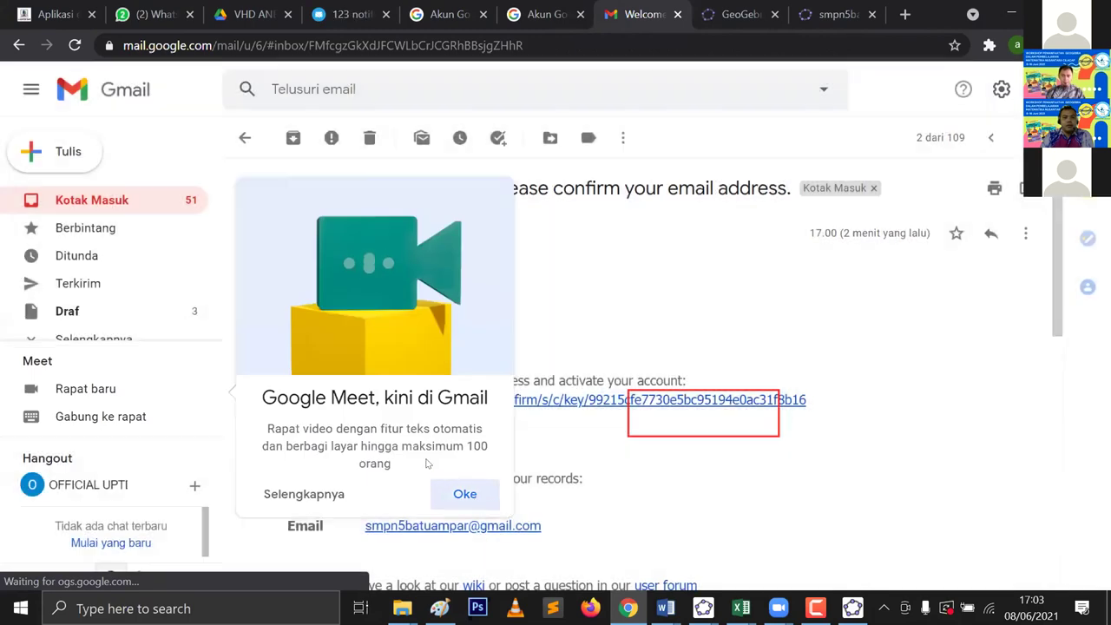
{"action": "left_click", "coordinate": [464, 493]}
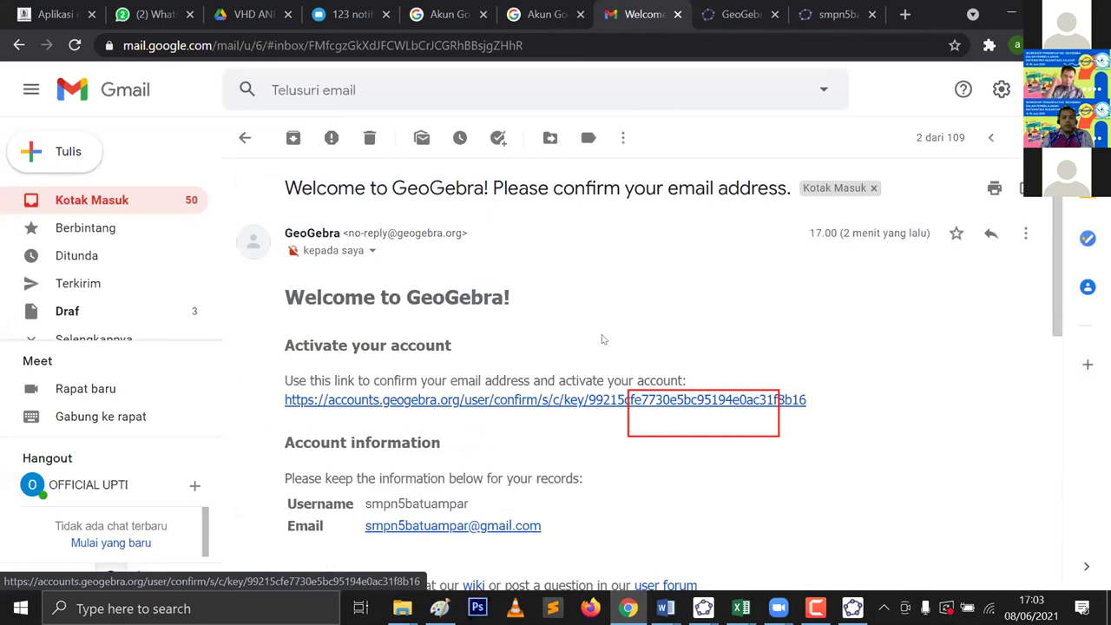
{"action": "left_click", "coordinate": [539, 401]}
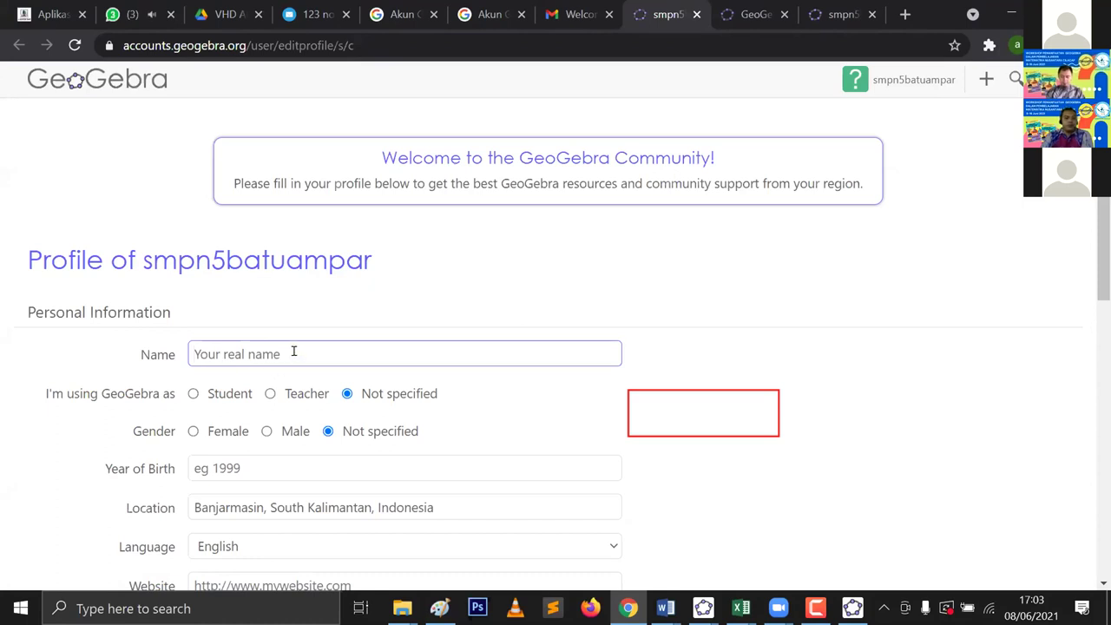
Step: Fill in the Year of Birth and a location in Indonesia on the profile form
{"action": "scroll", "coordinate": [306, 347], "scroll_direction": "down", "scroll_amount": 1}
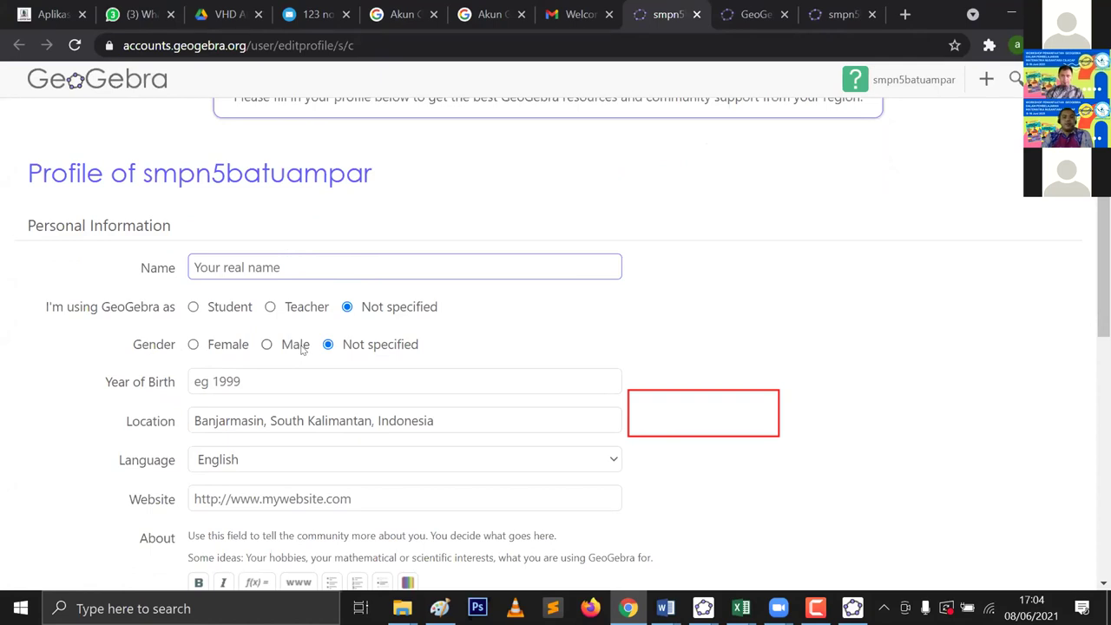
{"action": "left_click", "coordinate": [465, 381]}
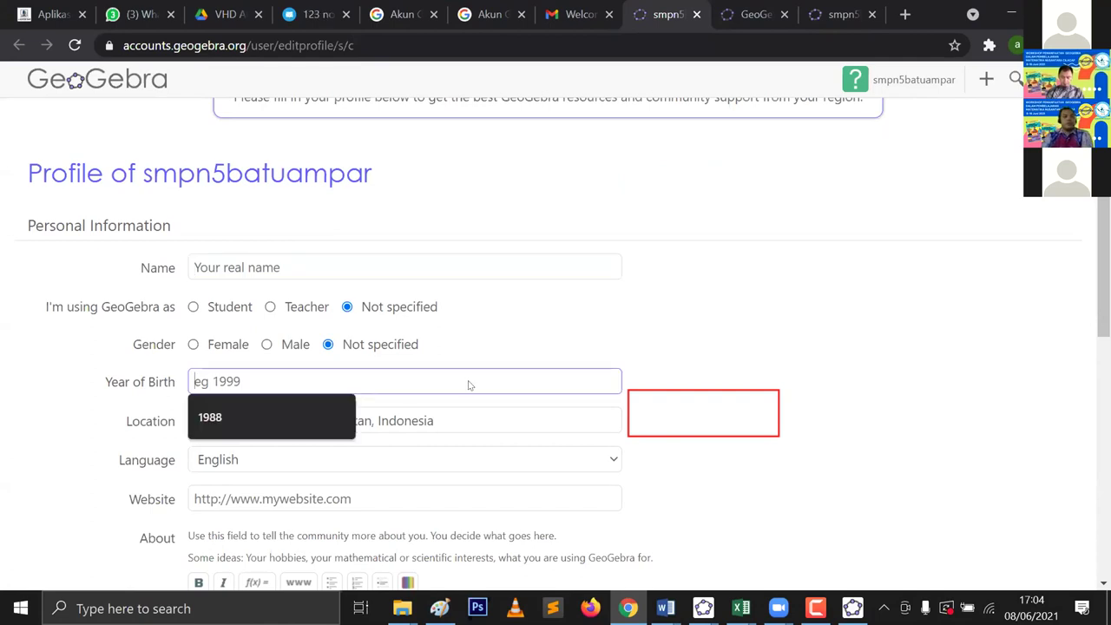
{"action": "left_click", "coordinate": [531, 367]}
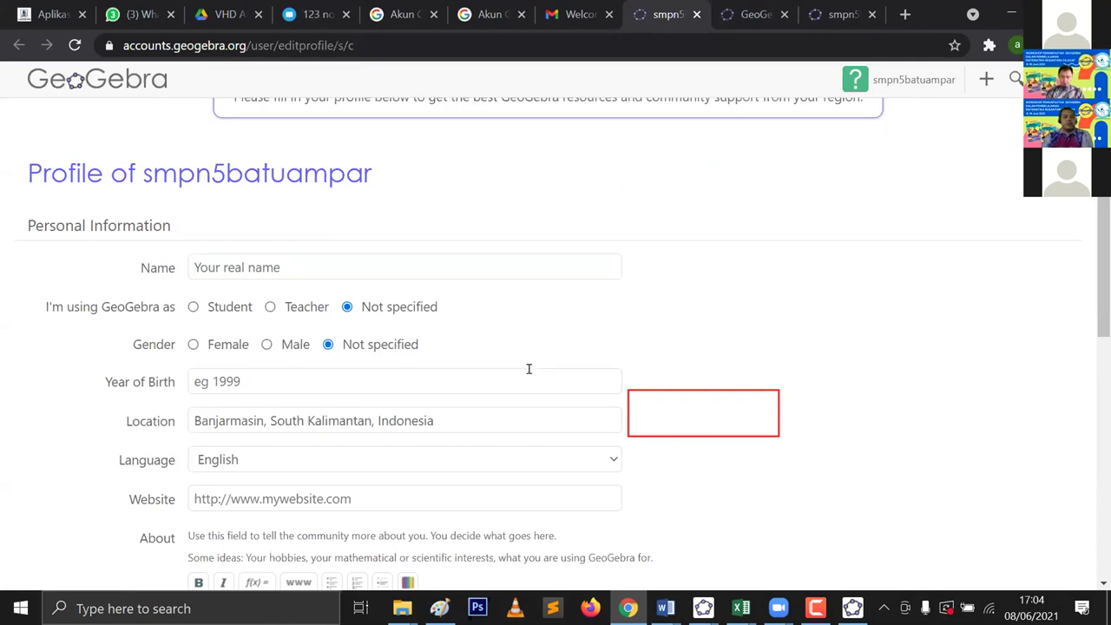
{"action": "left_click", "coordinate": [516, 410]}
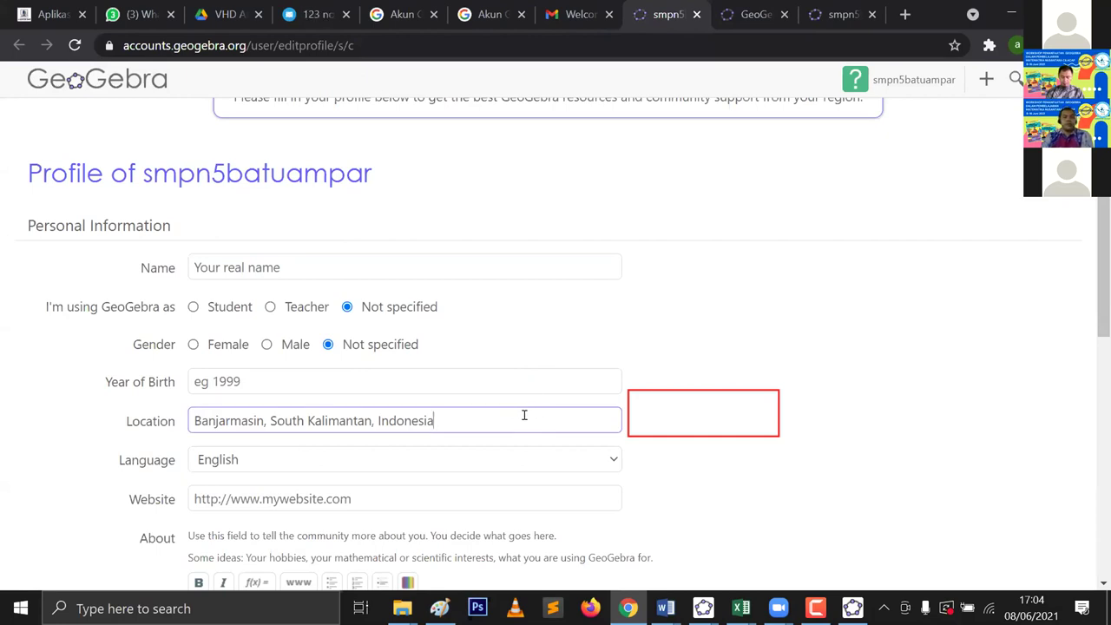
{"action": "scroll", "coordinate": [514, 409], "scroll_direction": "down", "scroll_amount": 1}
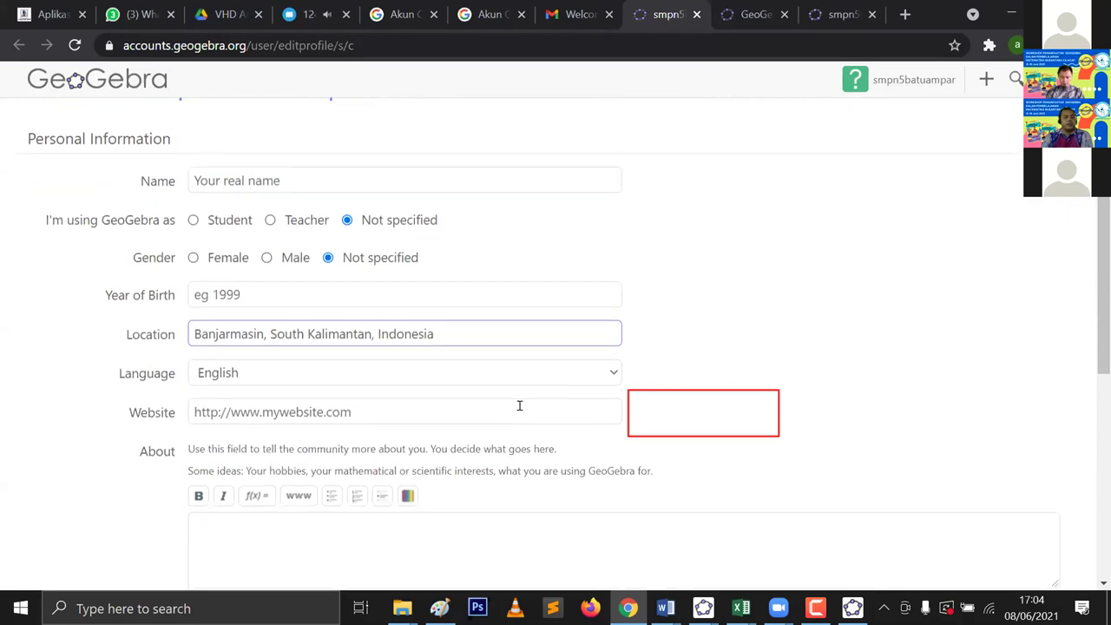
Step: Choose Indonesian / Bahasa Indonesia from the profile's Language list
{"action": "left_click", "coordinate": [607, 376]}
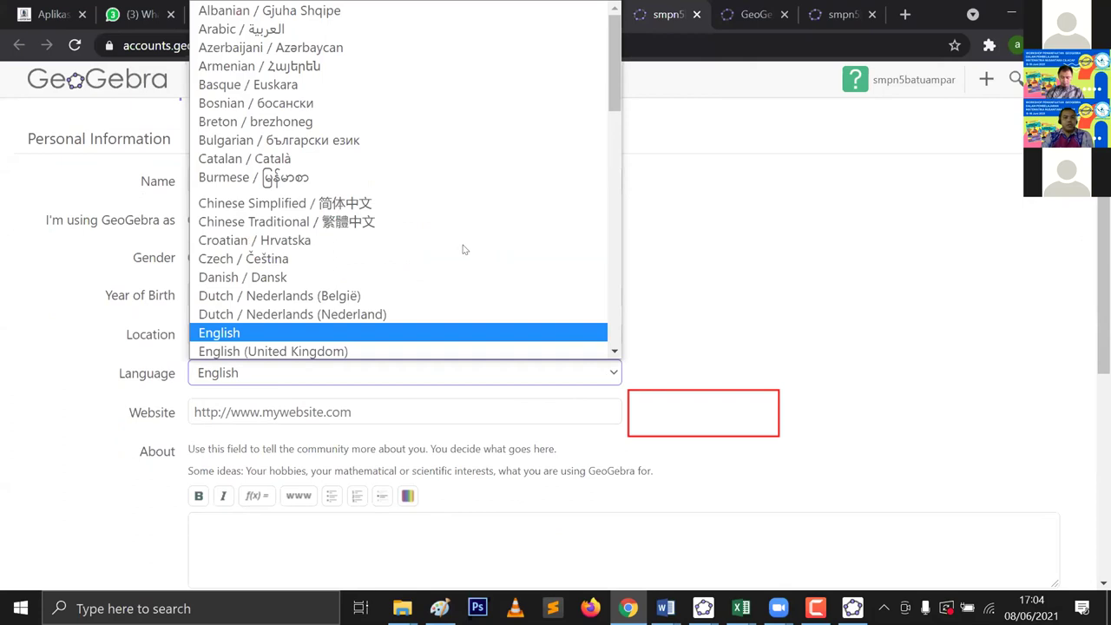
{"action": "scroll", "coordinate": [459, 249], "scroll_direction": "down", "scroll_amount": 1}
{"action": "scroll", "coordinate": [460, 286], "scroll_direction": "down", "scroll_amount": 10}
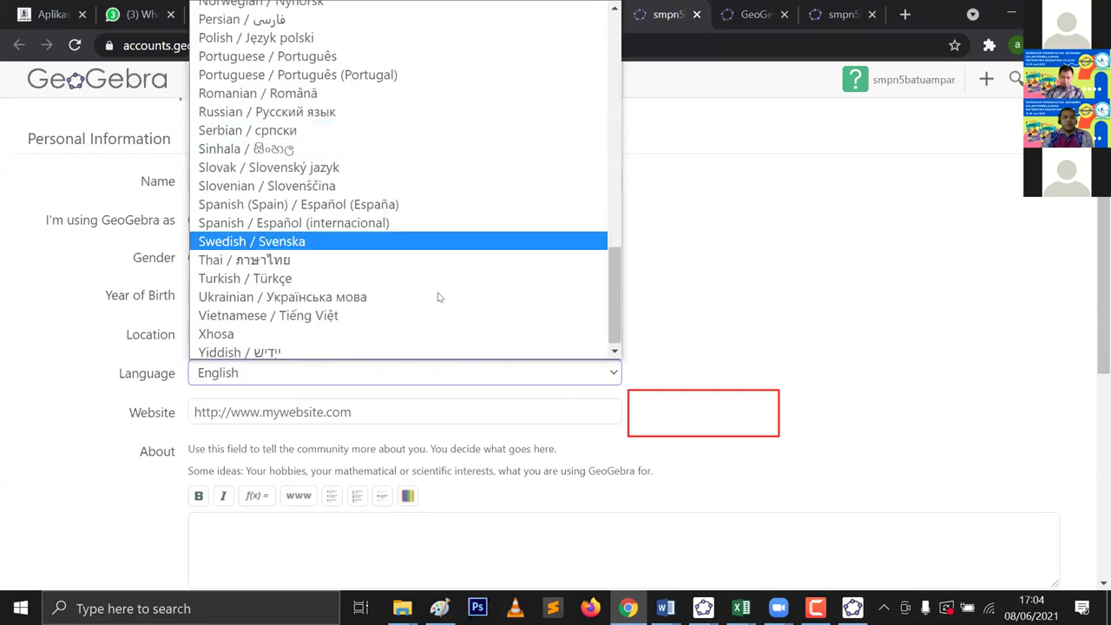
{"action": "scroll", "coordinate": [438, 297], "scroll_direction": "down", "scroll_amount": 1}
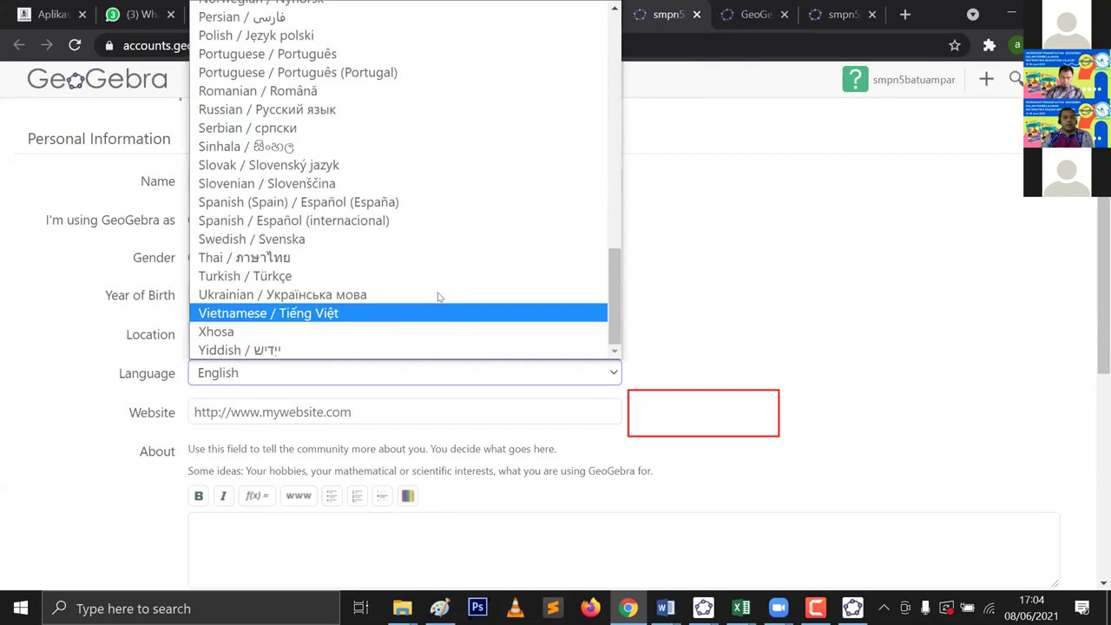
{"action": "scroll", "coordinate": [434, 290], "scroll_direction": "up", "scroll_amount": 1}
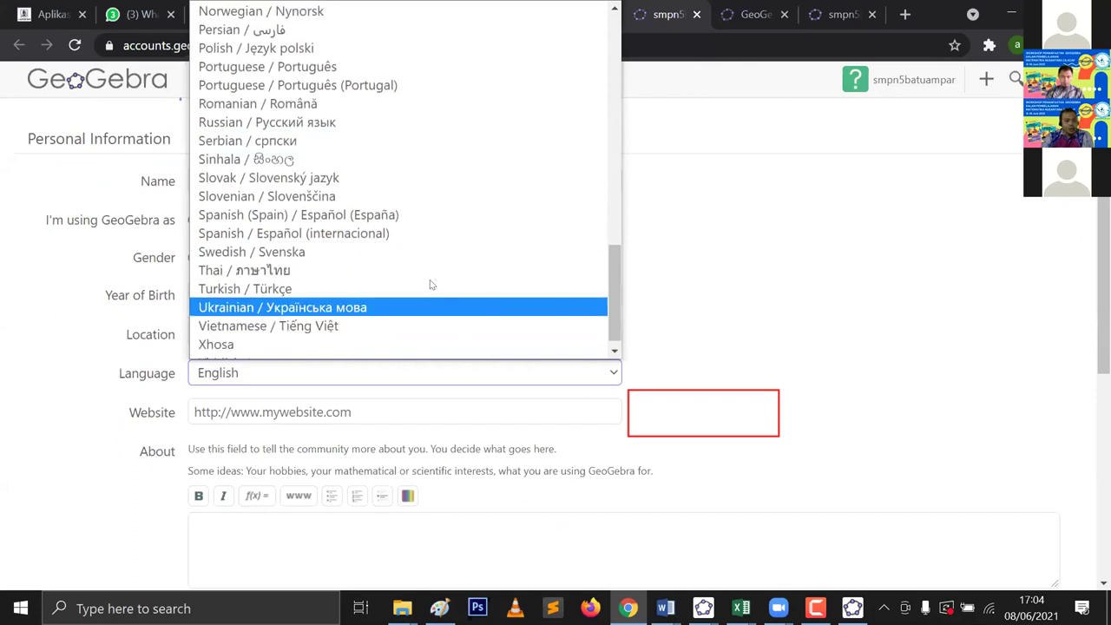
{"action": "scroll", "coordinate": [432, 283], "scroll_direction": "up", "scroll_amount": 3}
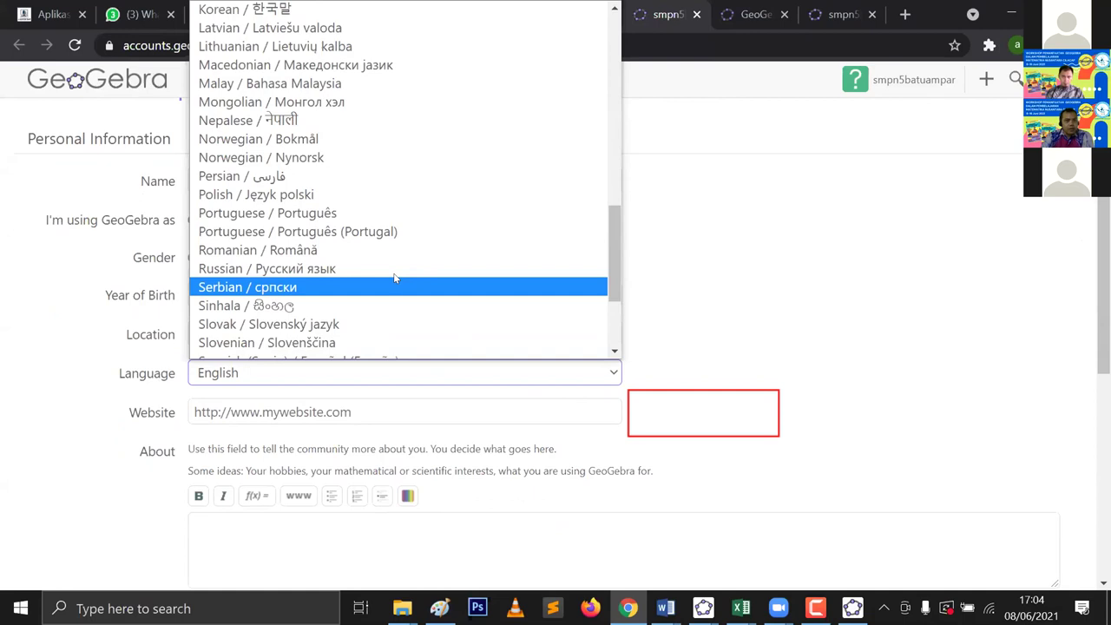
{"action": "scroll", "coordinate": [395, 277], "scroll_direction": "down", "scroll_amount": 3}
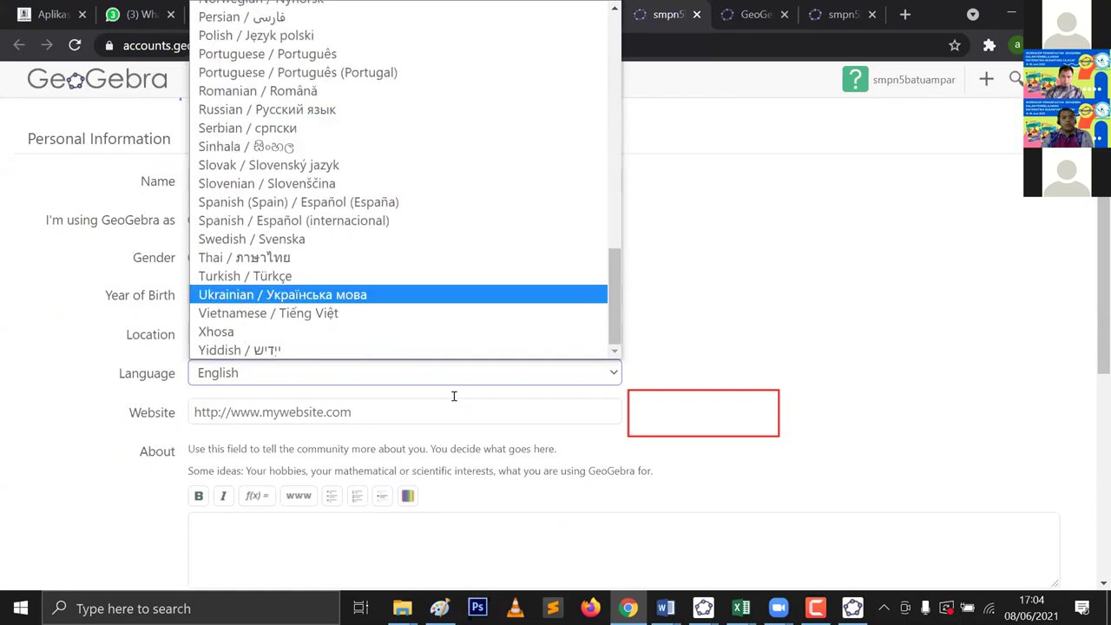
{"action": "scroll", "coordinate": [451, 387], "scroll_direction": "up", "scroll_amount": 10}
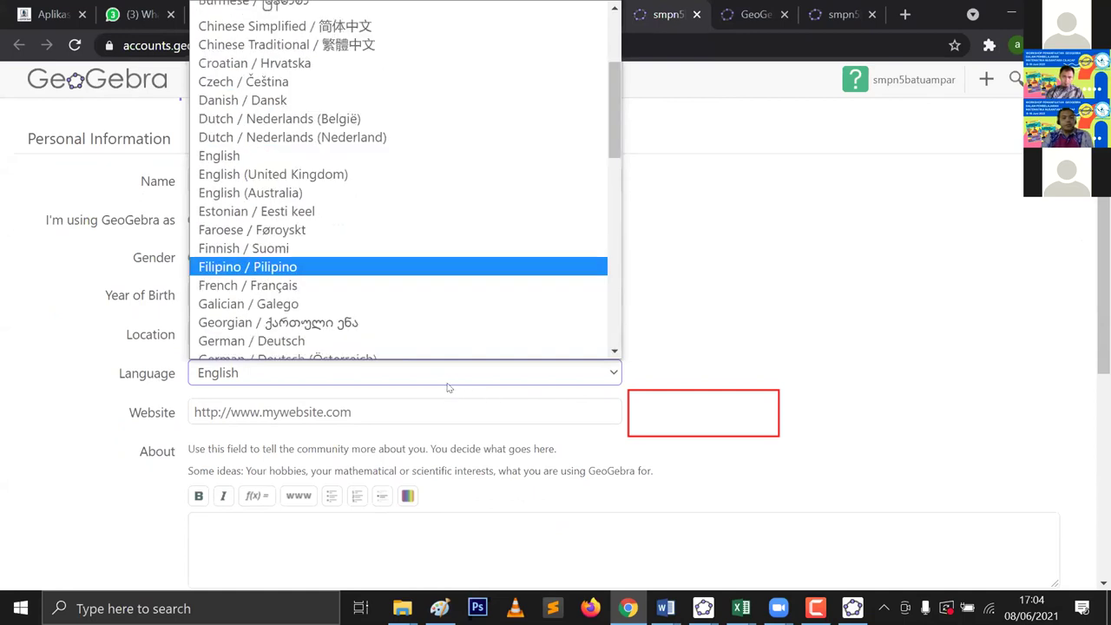
{"action": "scroll", "coordinate": [277, 326], "scroll_direction": "down", "scroll_amount": 2}
{"action": "left_click", "coordinate": [264, 321]}
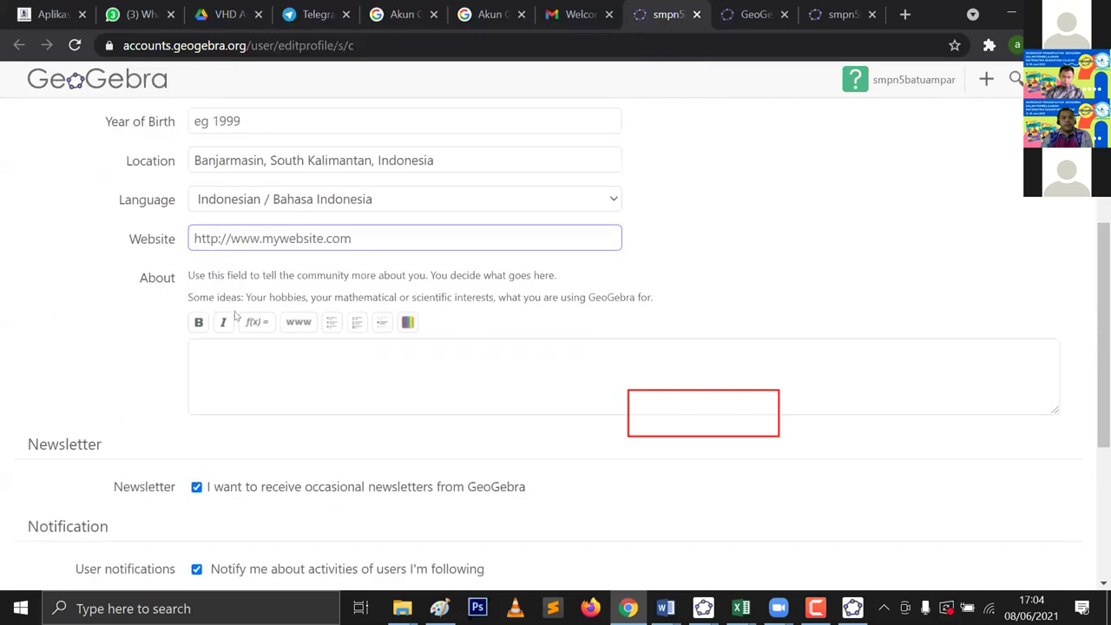
{"action": "scroll", "coordinate": [234, 317], "scroll_direction": "down", "scroll_amount": 3}
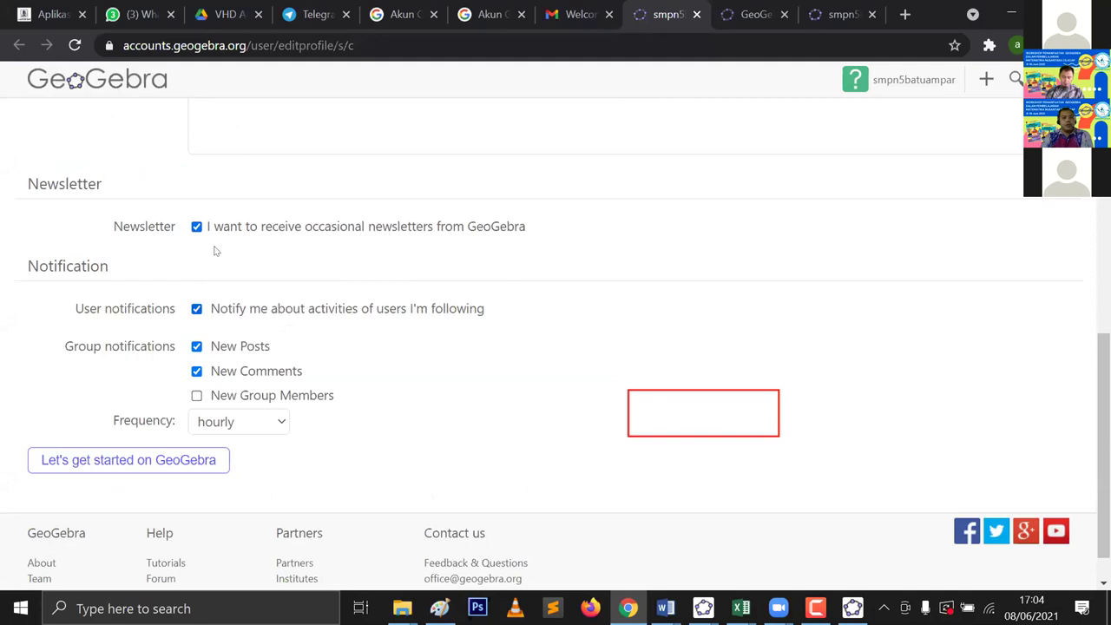
Step: Keep hourly notification frequency, enable New Group Members notifications, and submit with 'Let's get started on GeoGebra'
{"action": "left_click", "coordinate": [139, 466]}
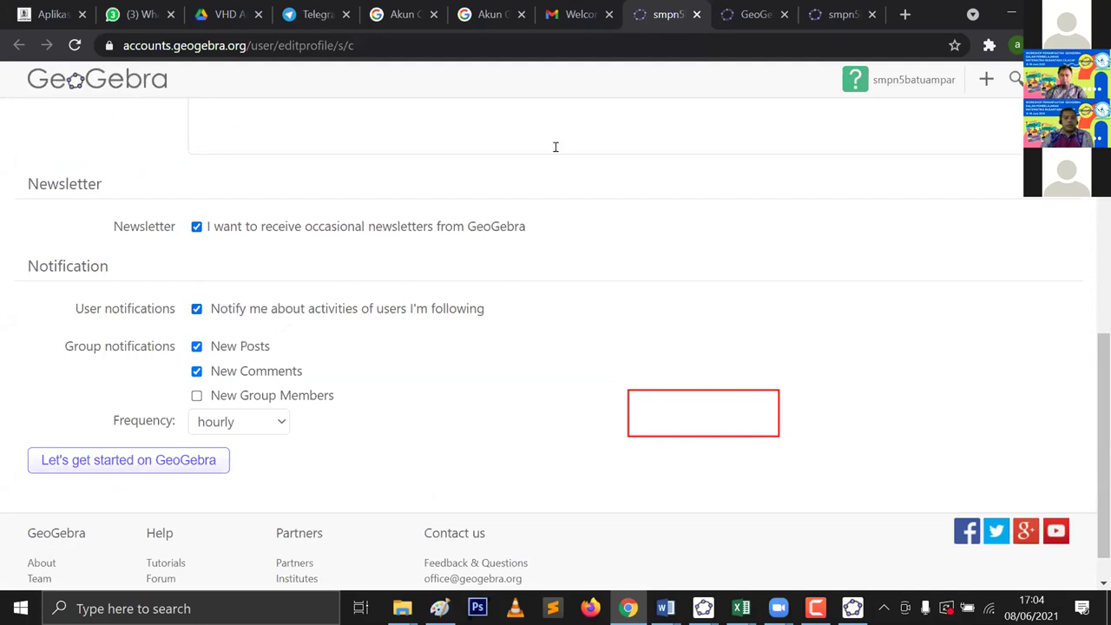
{"action": "scroll", "coordinate": [251, 322], "scroll_direction": "up", "scroll_amount": 2}
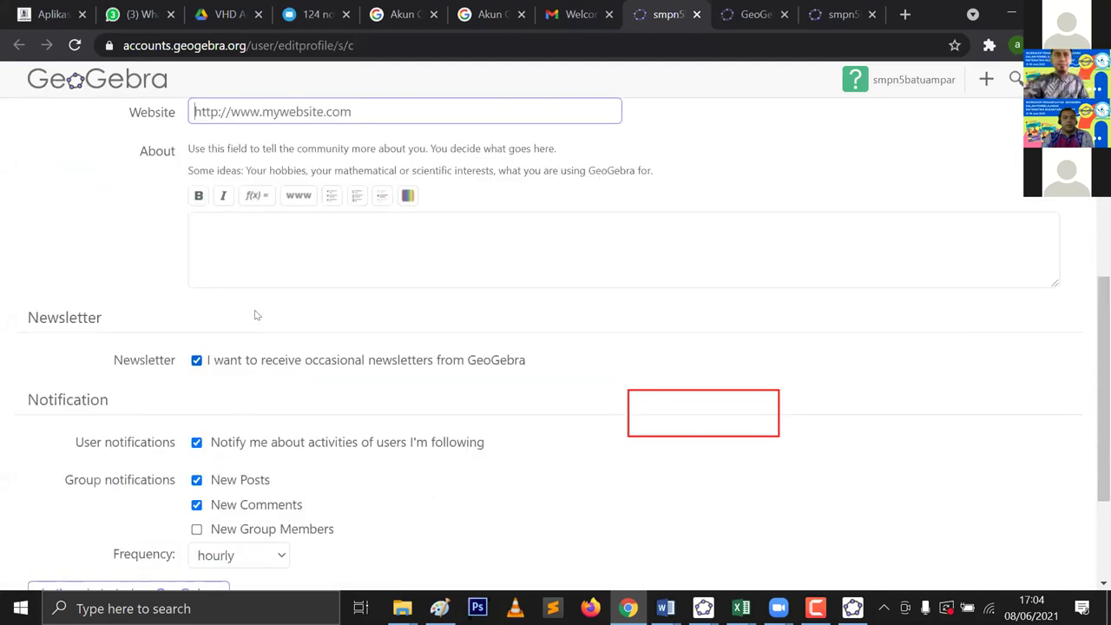
{"action": "scroll", "coordinate": [245, 317], "scroll_direction": "up", "scroll_amount": 2}
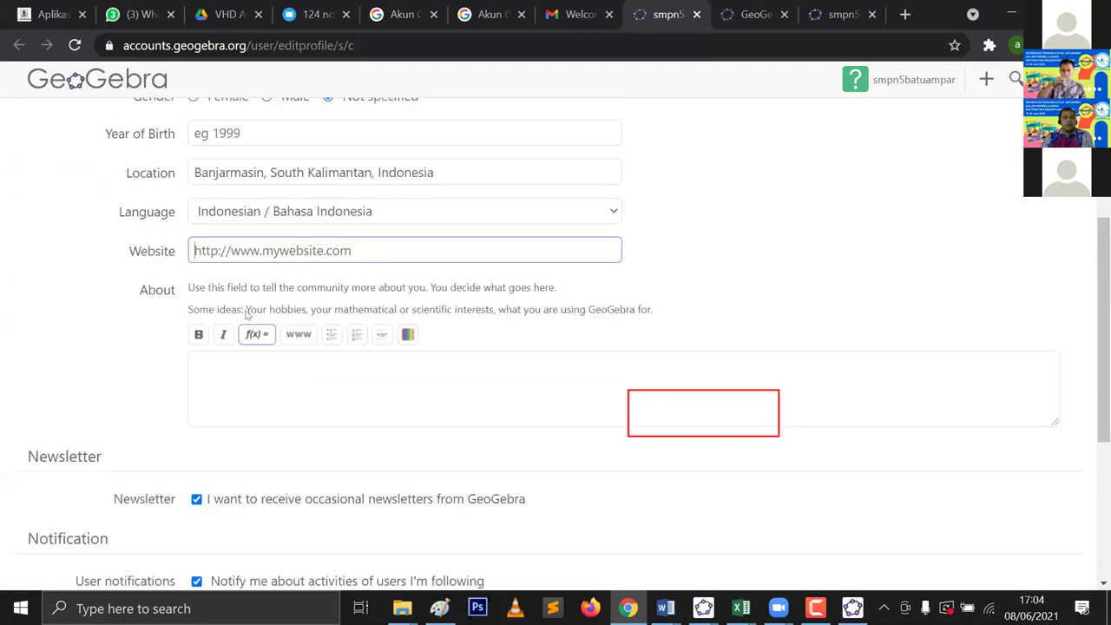
{"action": "scroll", "coordinate": [245, 316], "scroll_direction": "up", "scroll_amount": 4}
{"action": "scroll", "coordinate": [192, 418], "scroll_direction": "down", "scroll_amount": 8}
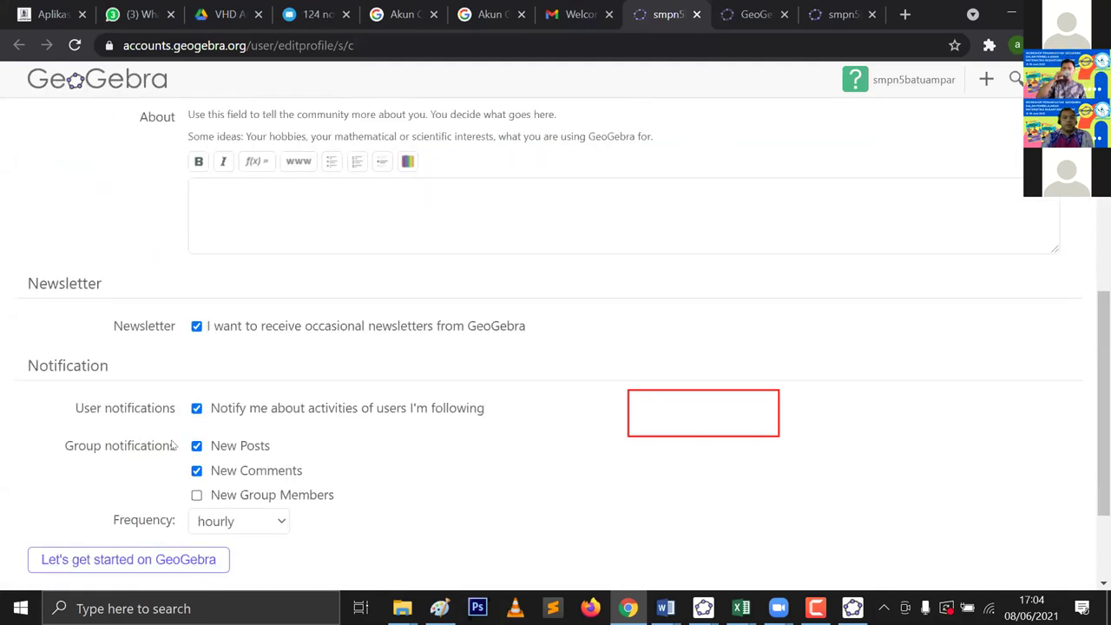
{"action": "scroll", "coordinate": [171, 472], "scroll_direction": "down", "scroll_amount": 1}
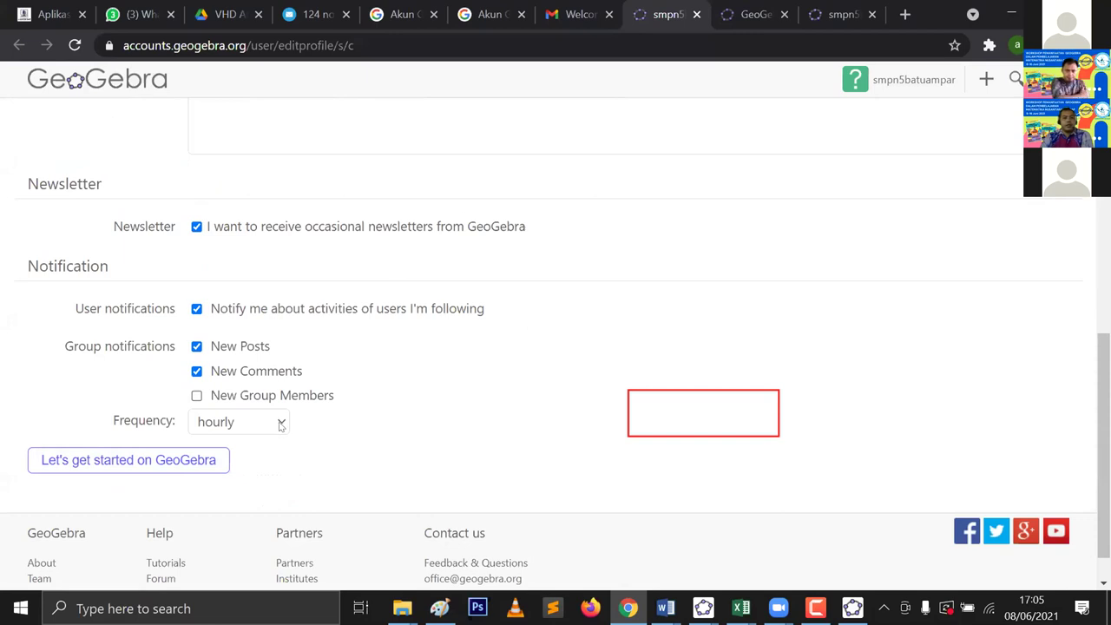
{"action": "left_click", "coordinate": [273, 434]}
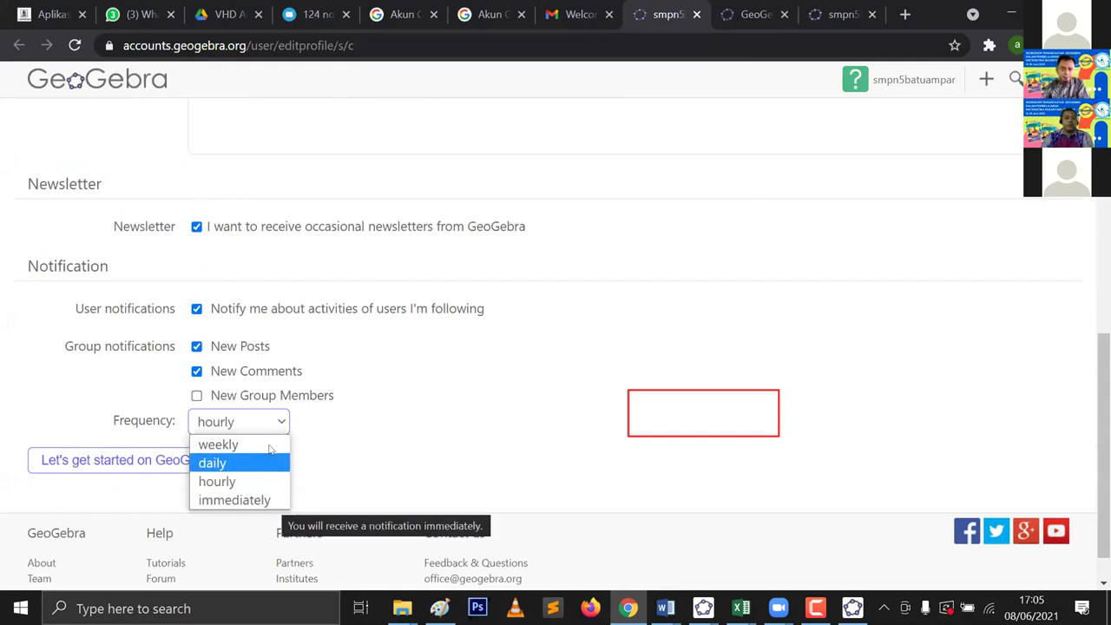
{"action": "left_click", "coordinate": [446, 389]}
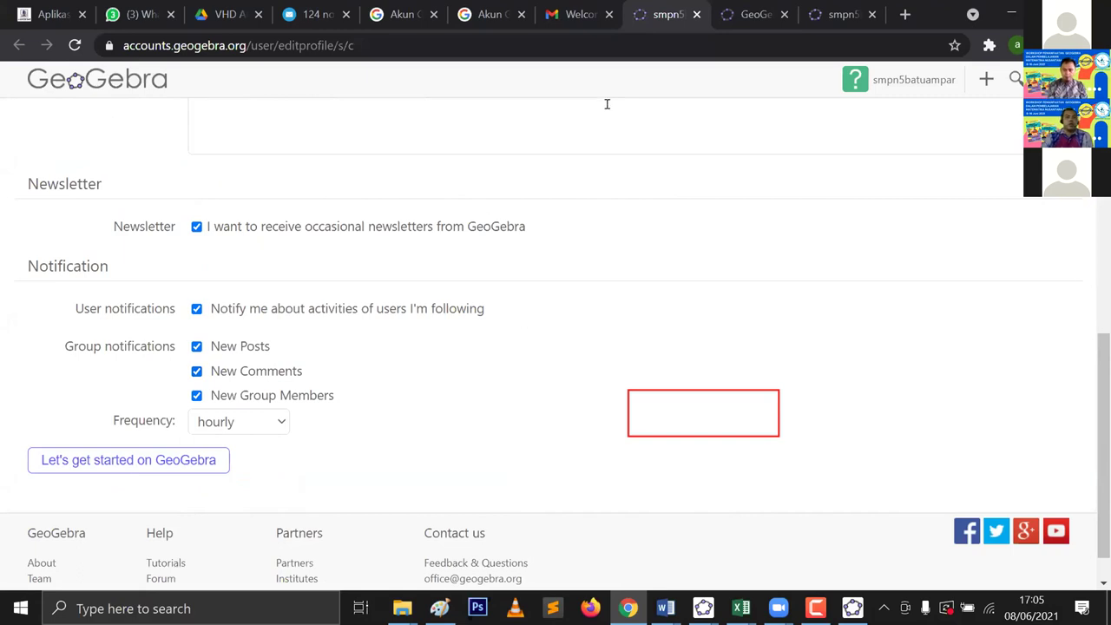
{"action": "left_click", "coordinate": [190, 467]}
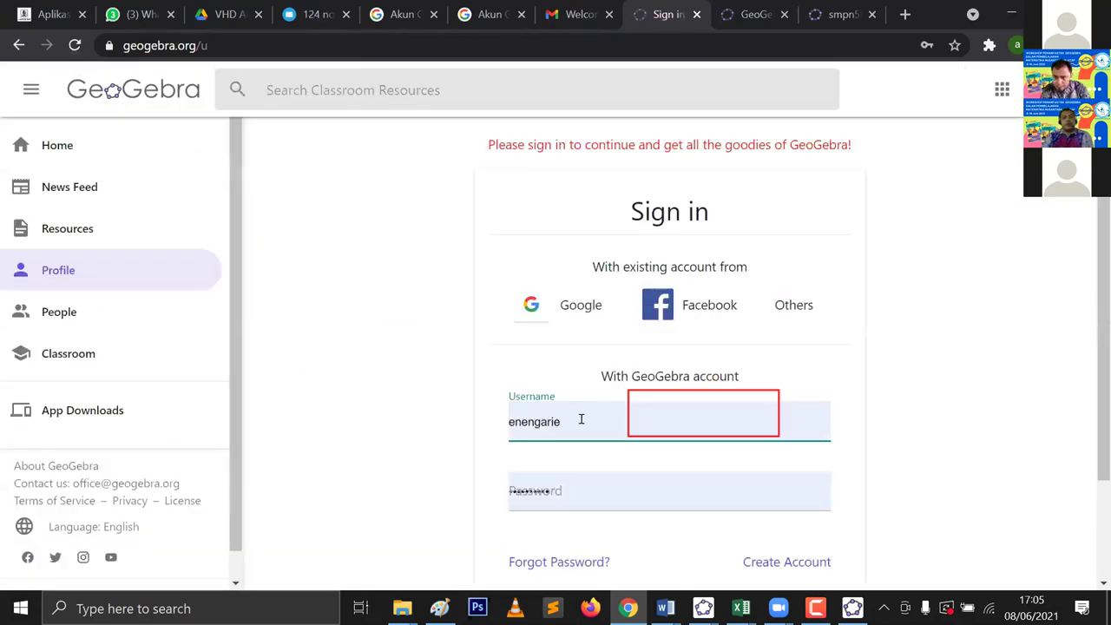
Step: Replace the autofilled credentials with the new account's username and password and sign in
{"action": "left_click", "coordinate": [556, 418]}
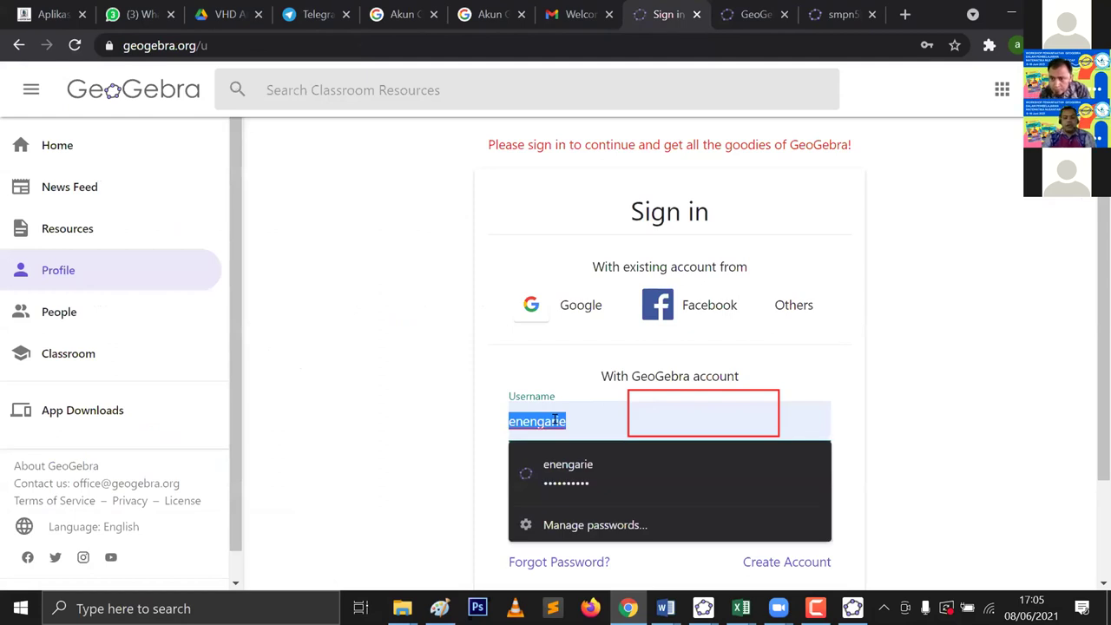
{"action": "type", "text": "m"}
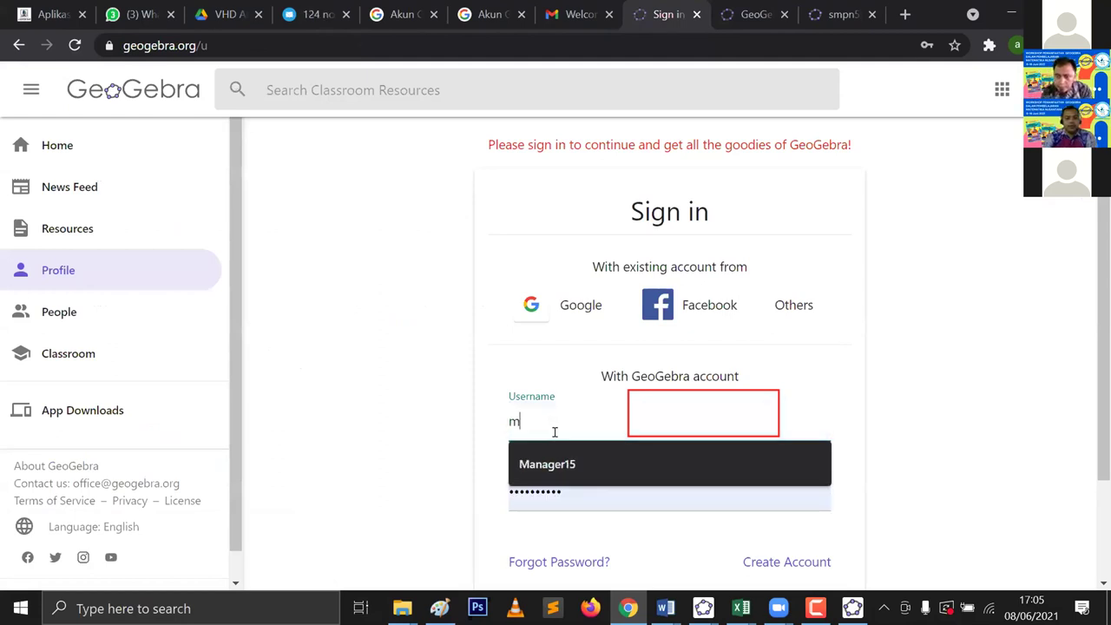
{"action": "key", "text": "BackSpace"}
{"action": "type", "text": "smpn5"}
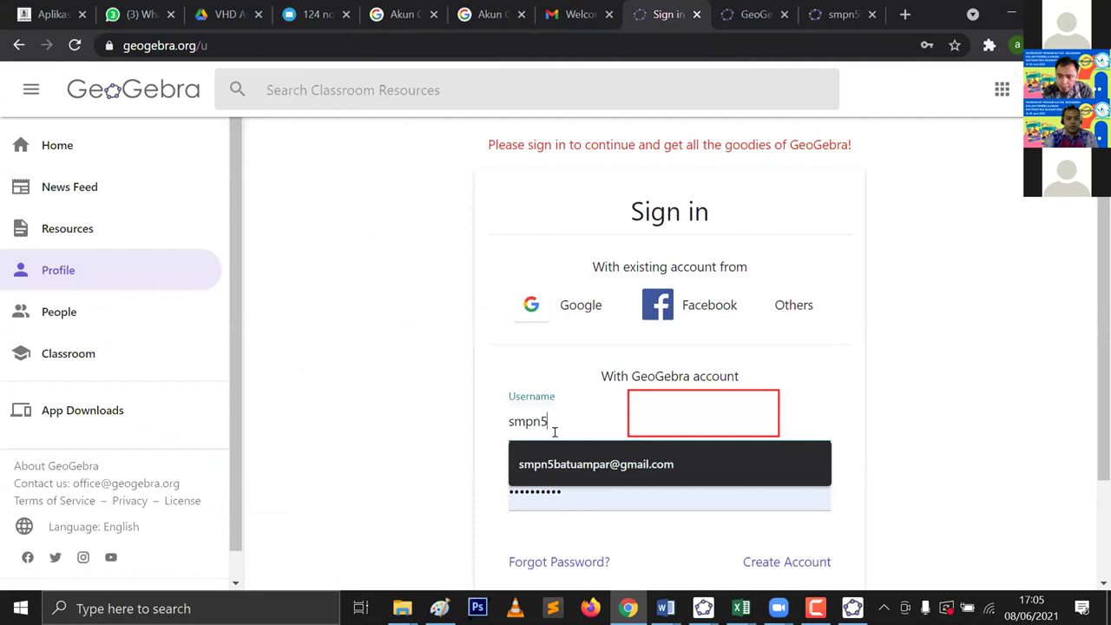
{"action": "type", "text": "batu"}
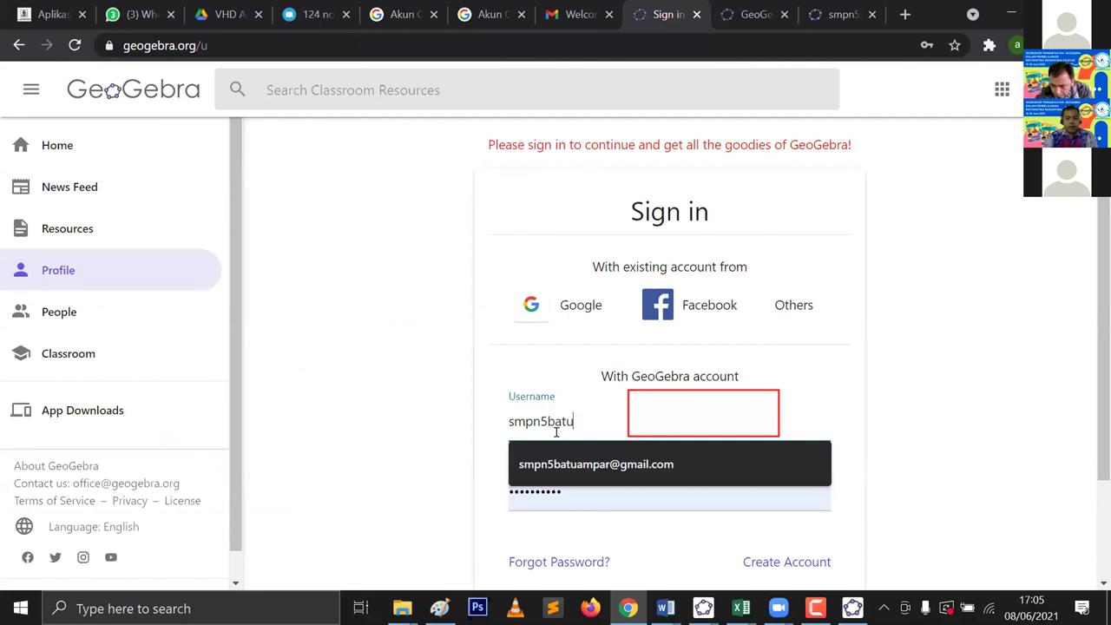
{"action": "type", "text": "ampar"}
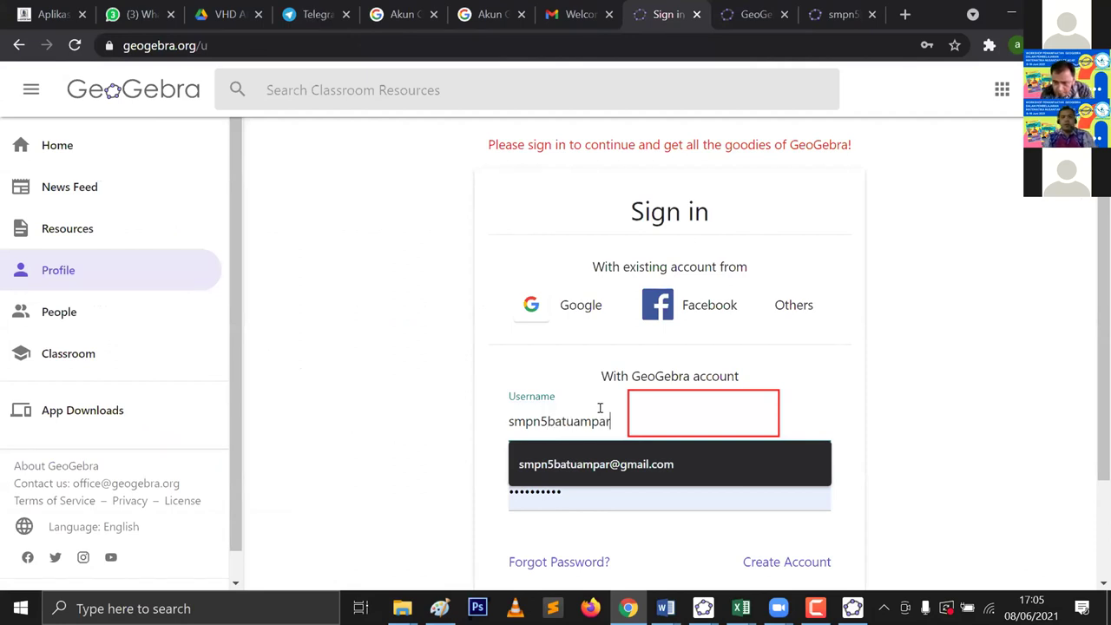
{"action": "key", "text": "ctrl+a"}
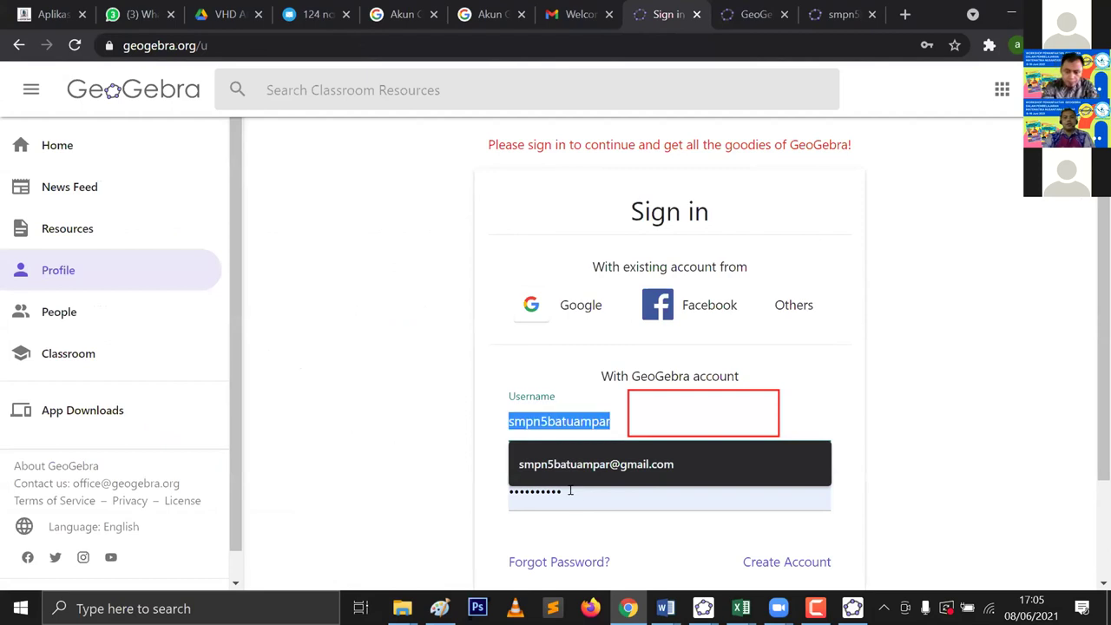
{"action": "left_click_drag", "start_coordinate": [560, 491], "coordinate": [509, 491]}
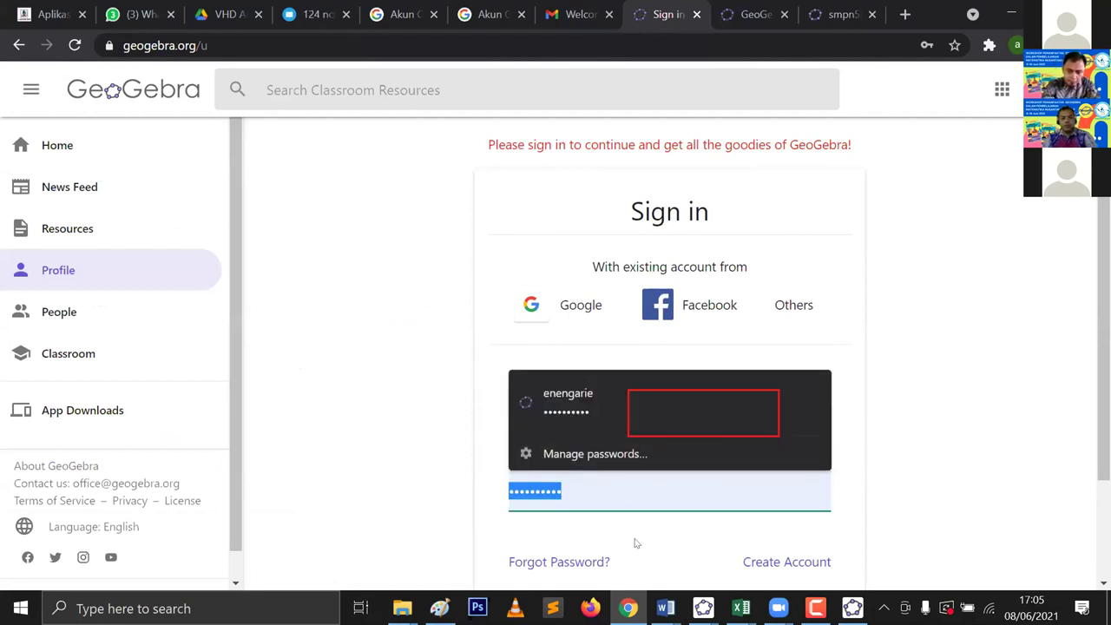
{"action": "type", "text": "•••"}
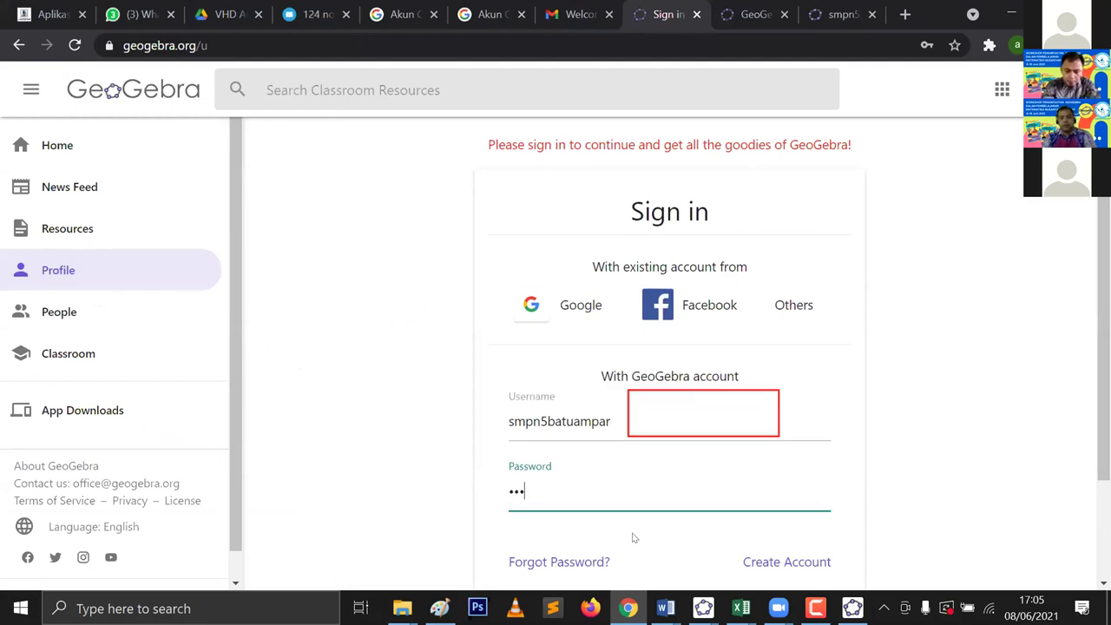
{"action": "type", "text": "•••••"}
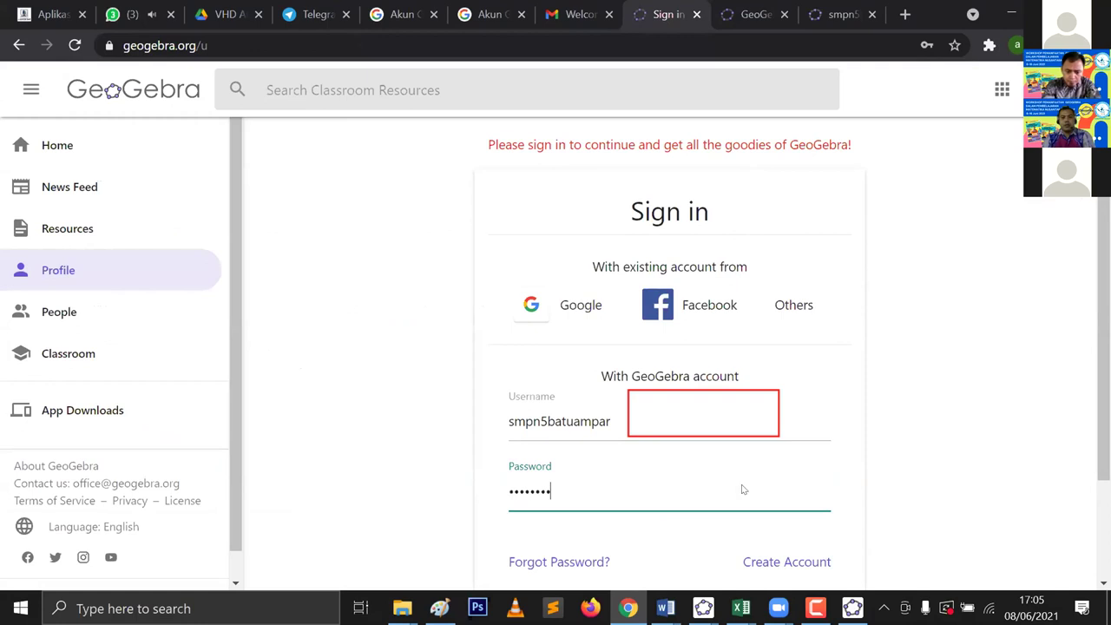
{"action": "scroll", "coordinate": [749, 443], "scroll_direction": "down", "scroll_amount": 2}
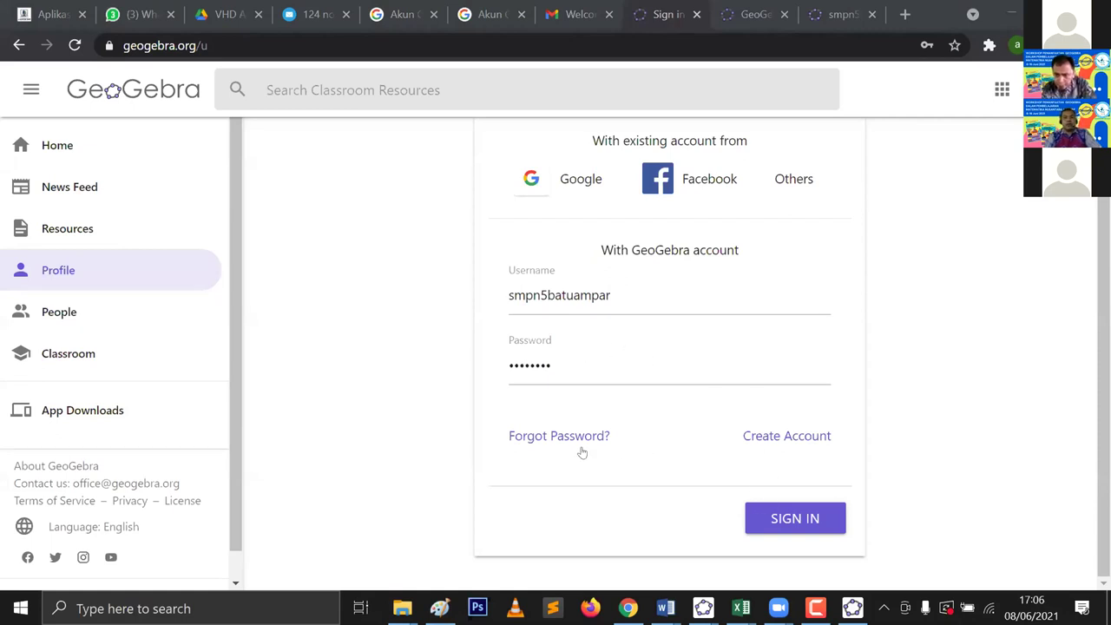
{"action": "left_click", "coordinate": [799, 520]}
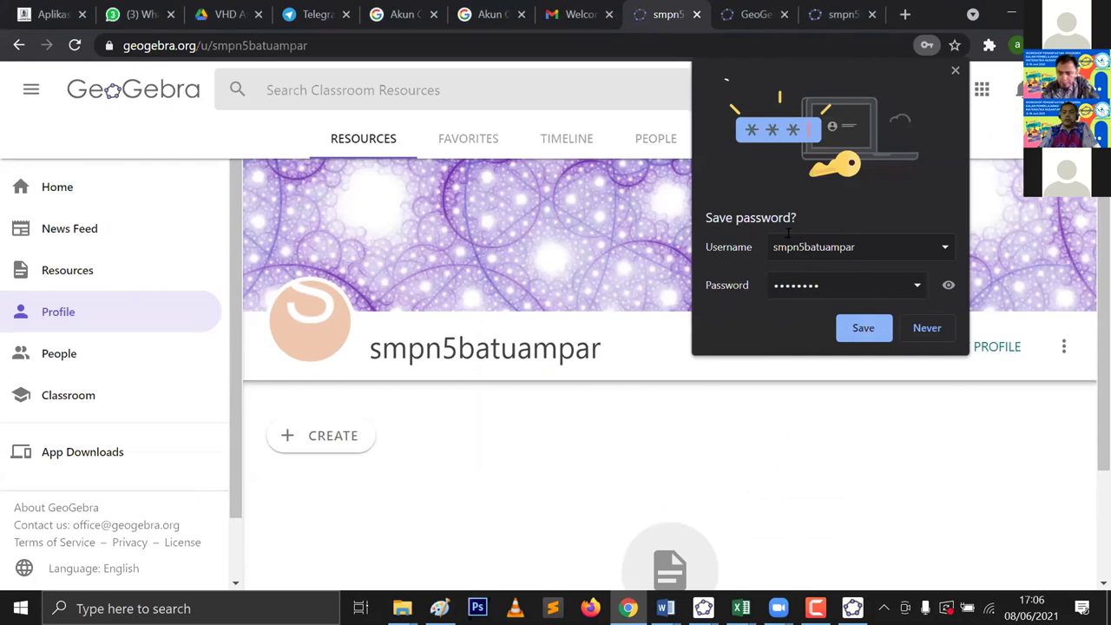
Step: Decline Chrome's Save password offer and look over the still-empty profile page
{"action": "left_click", "coordinate": [927, 329]}
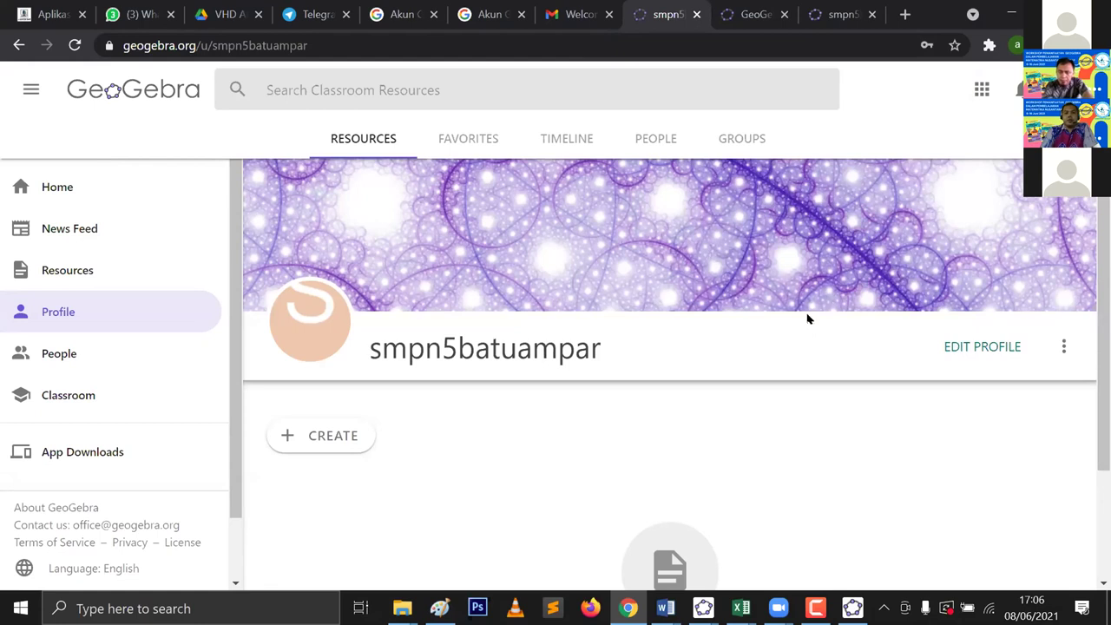
{"action": "scroll", "coordinate": [803, 315], "scroll_direction": "down", "scroll_amount": 2}
{"action": "scroll", "coordinate": [803, 315], "scroll_direction": "up", "scroll_amount": 2}
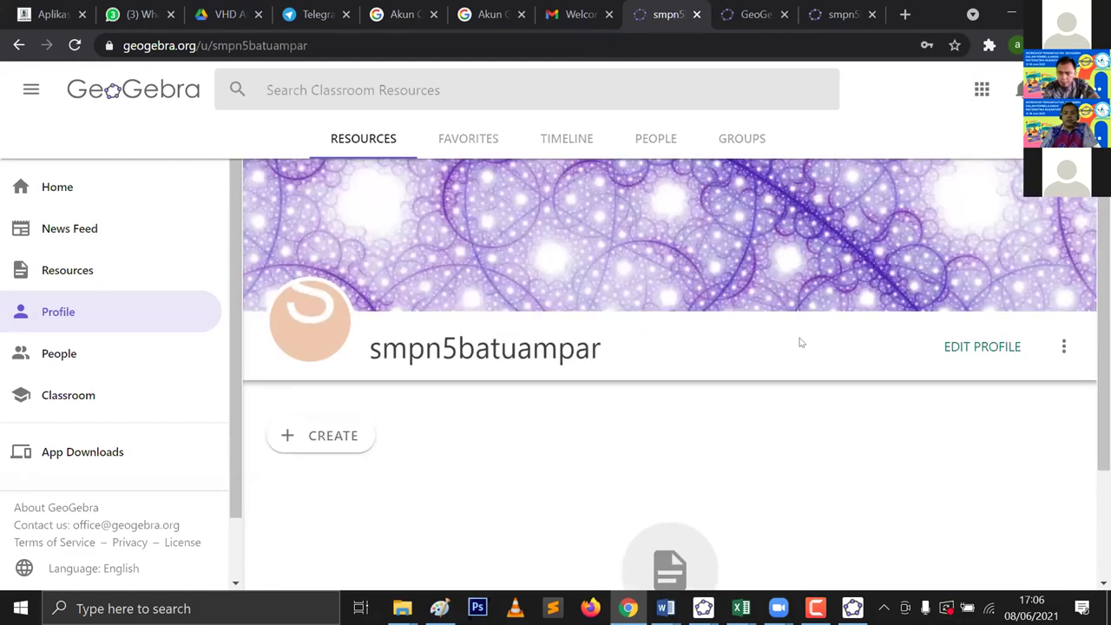
{"action": "scroll", "coordinate": [801, 343], "scroll_direction": "down", "scroll_amount": 2}
{"action": "scroll", "coordinate": [803, 340], "scroll_direction": "up", "scroll_amount": 1}
{"action": "scroll", "coordinate": [804, 340], "scroll_direction": "up", "scroll_amount": 1}
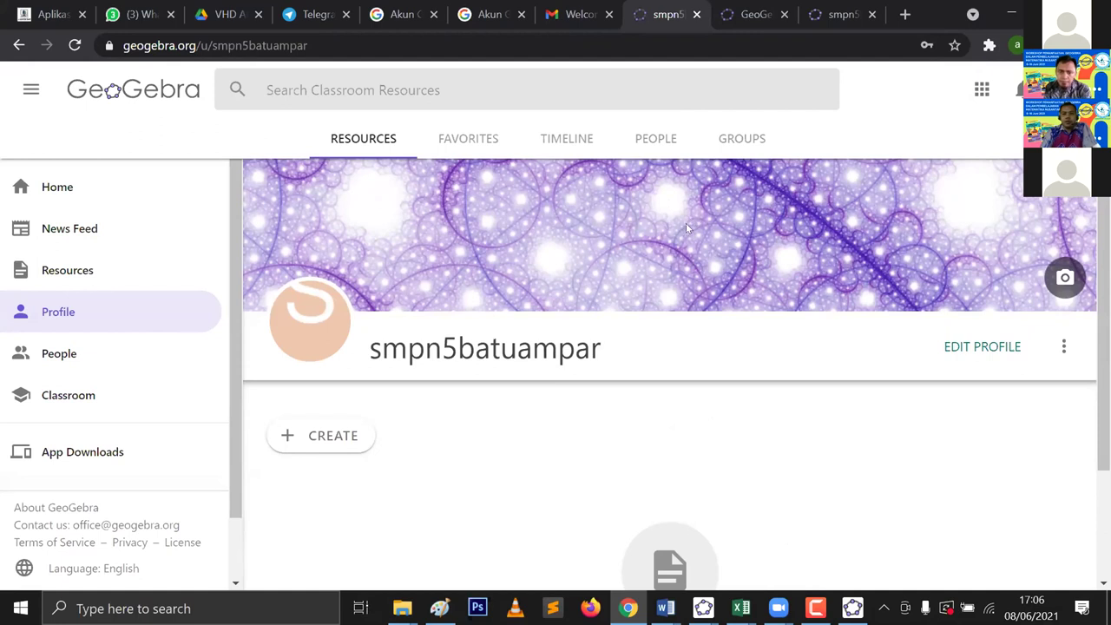
Step: Open EDIT PROFILE, then return to the GeoGebra welcome email in Gmail
{"action": "mouse_move", "coordinate": [301, 321]}
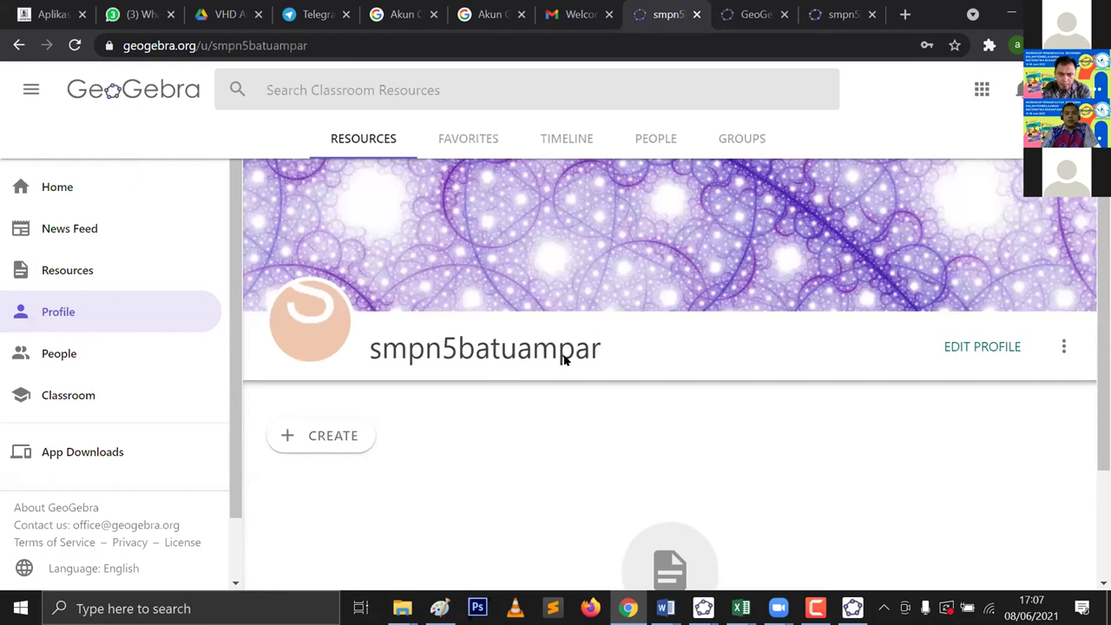
{"action": "left_click", "coordinate": [977, 352]}
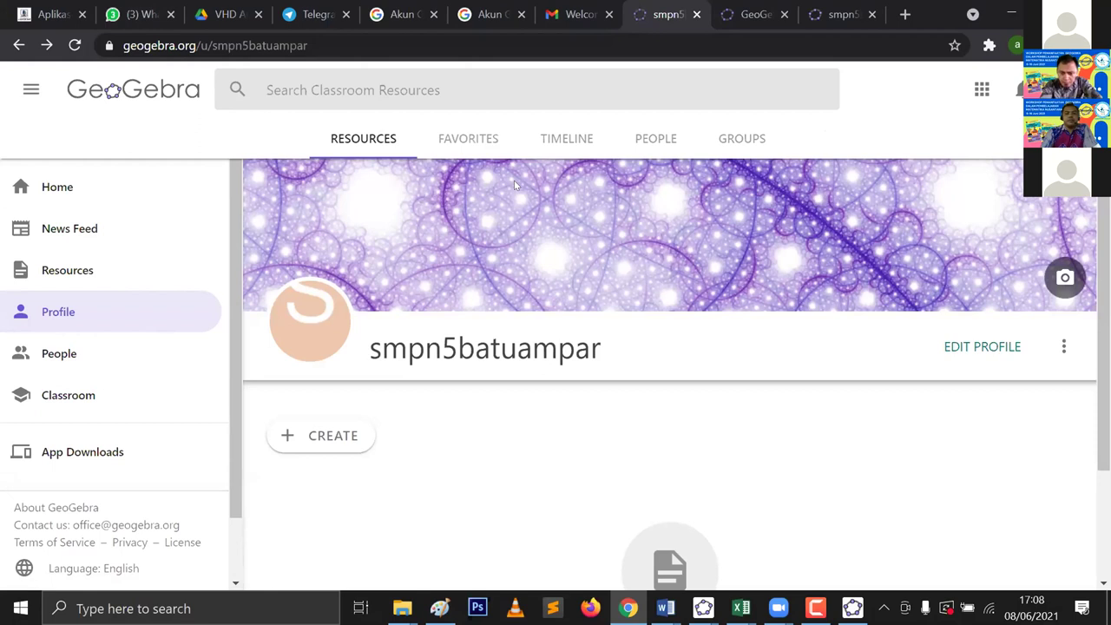
{"action": "scroll", "coordinate": [514, 179], "scroll_direction": "down", "scroll_amount": 1}
{"action": "scroll", "coordinate": [512, 179], "scroll_direction": "down", "scroll_amount": 1}
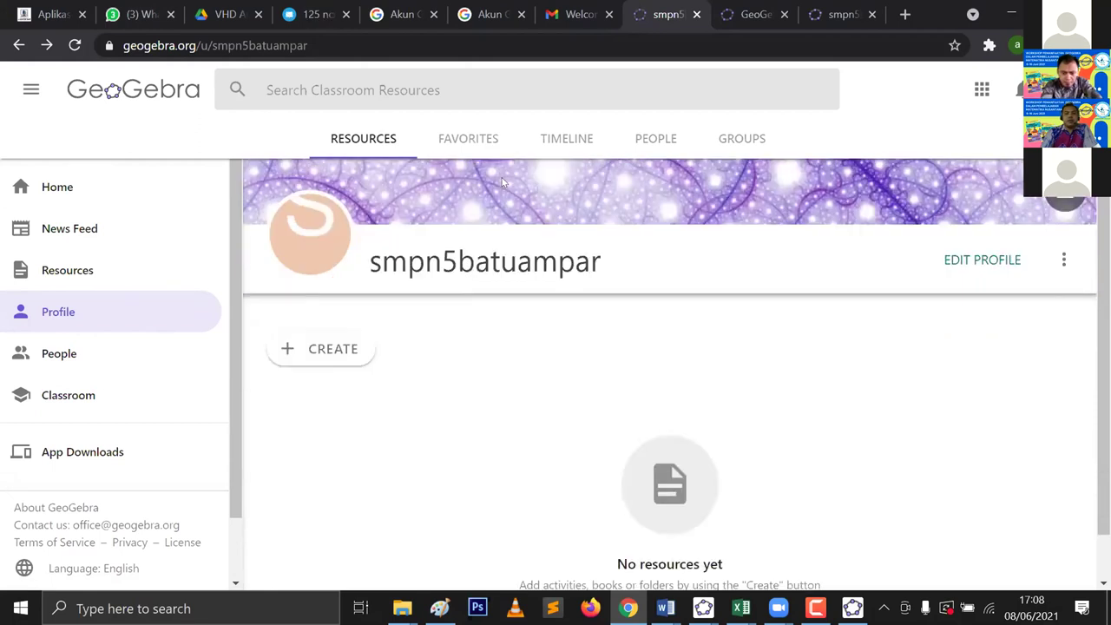
{"action": "scroll", "coordinate": [458, 119], "scroll_direction": "up", "scroll_amount": 2}
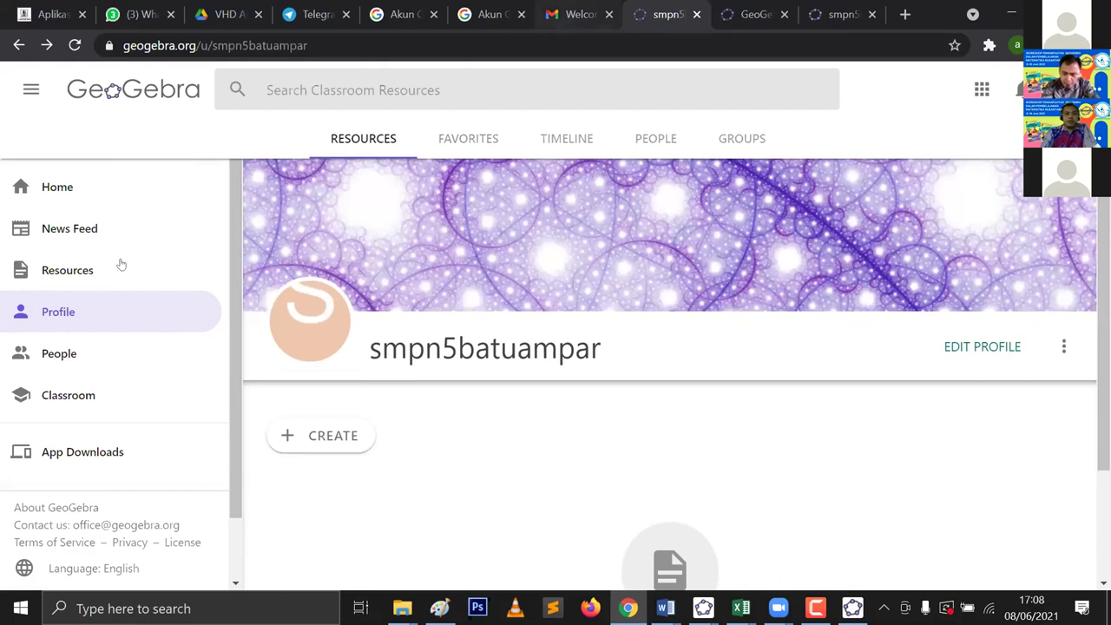
{"action": "key", "text": "ctrl+shift+Tab"}
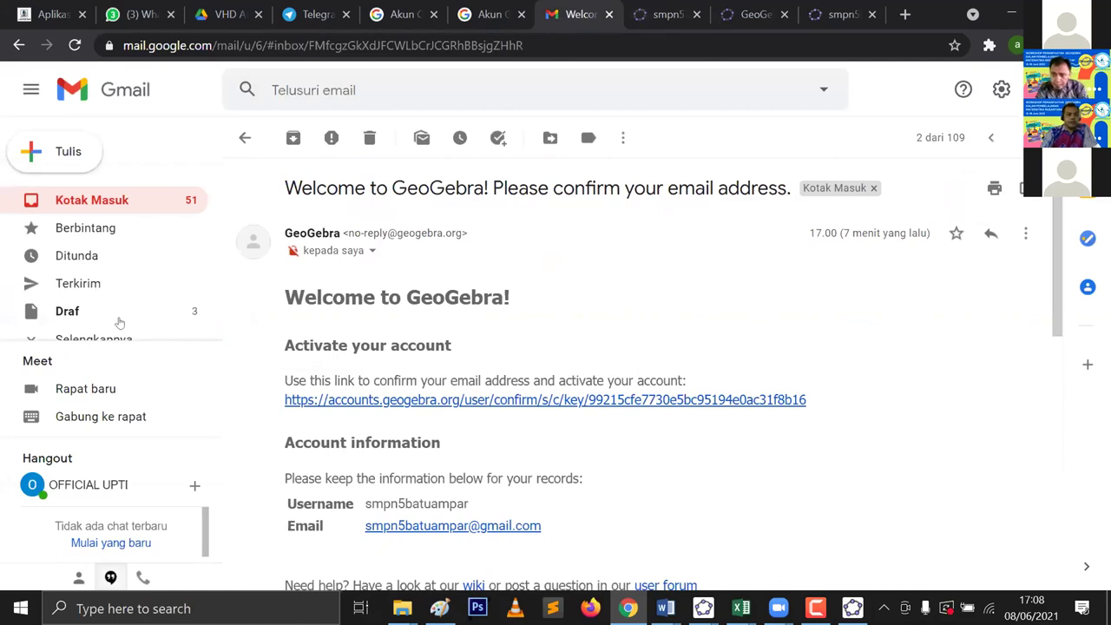
Step: Leave the GeoGebra welcome email and return to the Kotak Masuk inbox list
{"action": "scroll", "coordinate": [213, 288], "scroll_direction": "down", "scroll_amount": 1}
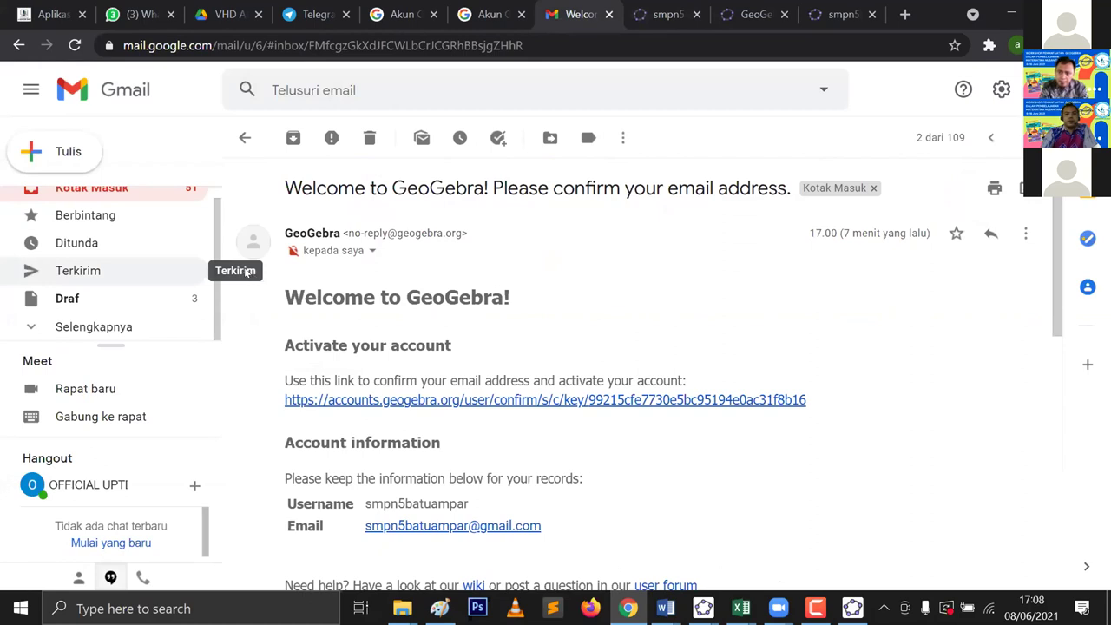
{"action": "left_click", "coordinate": [245, 138]}
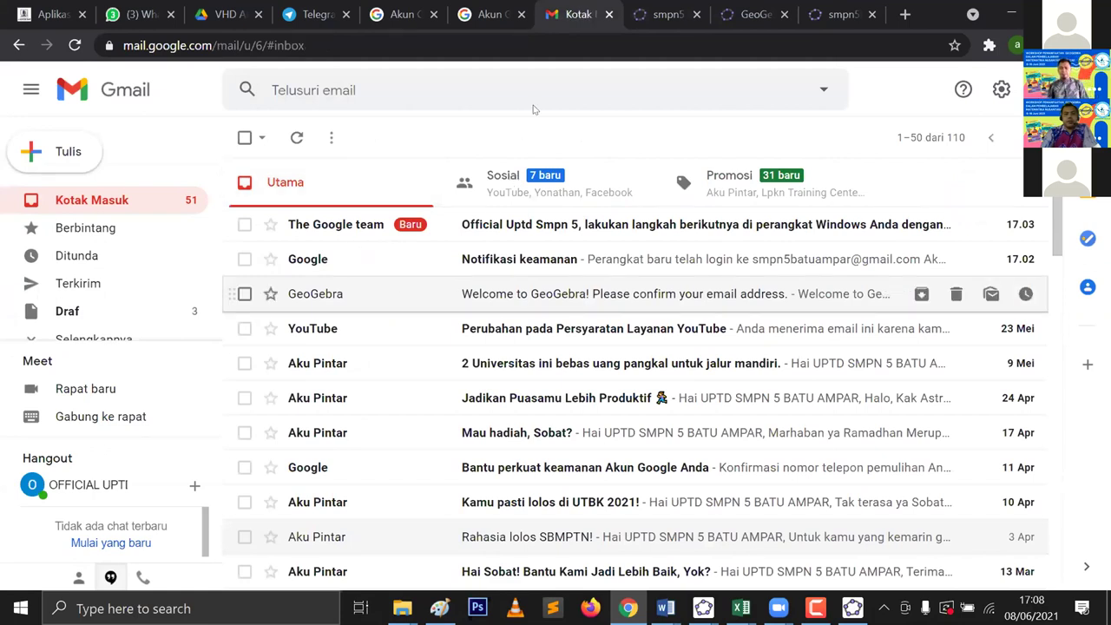
{"action": "mouse_move", "coordinate": [216, 275]}
{"action": "left_mouse_down"}
{"action": "mouse_move", "coordinate": [322, 335]}
{"action": "mouse_move", "coordinate": [1055, 309]}
{"action": "left_mouse_up"}
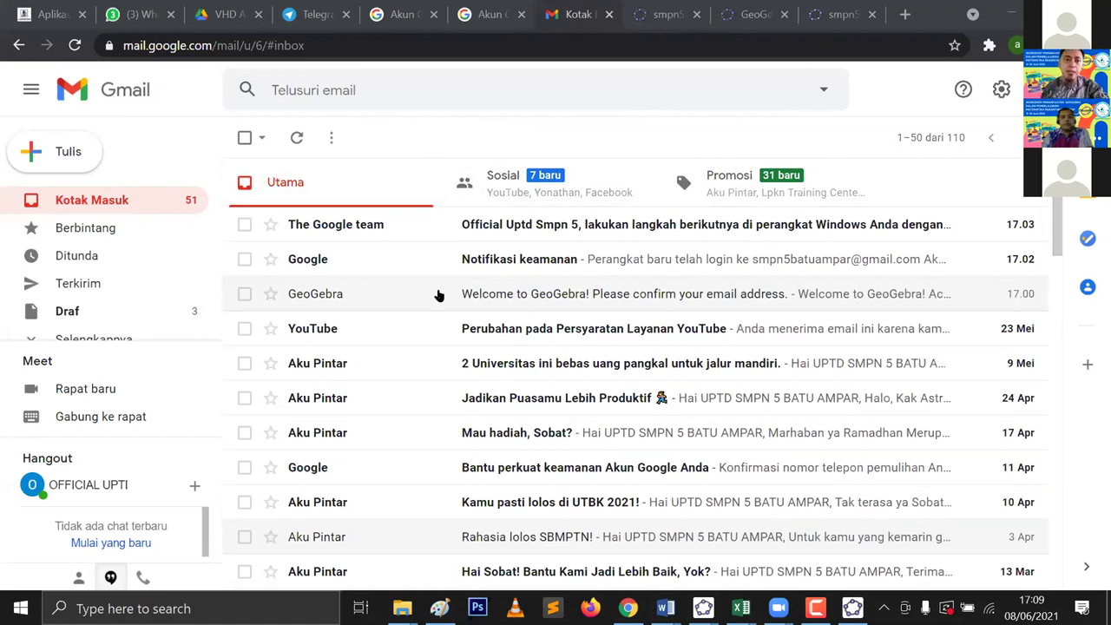
Step: Switch to the GeoGebra profile tab, confirm it has no resources, and open then close its three-dot menu
{"action": "left_click", "coordinate": [652, 9]}
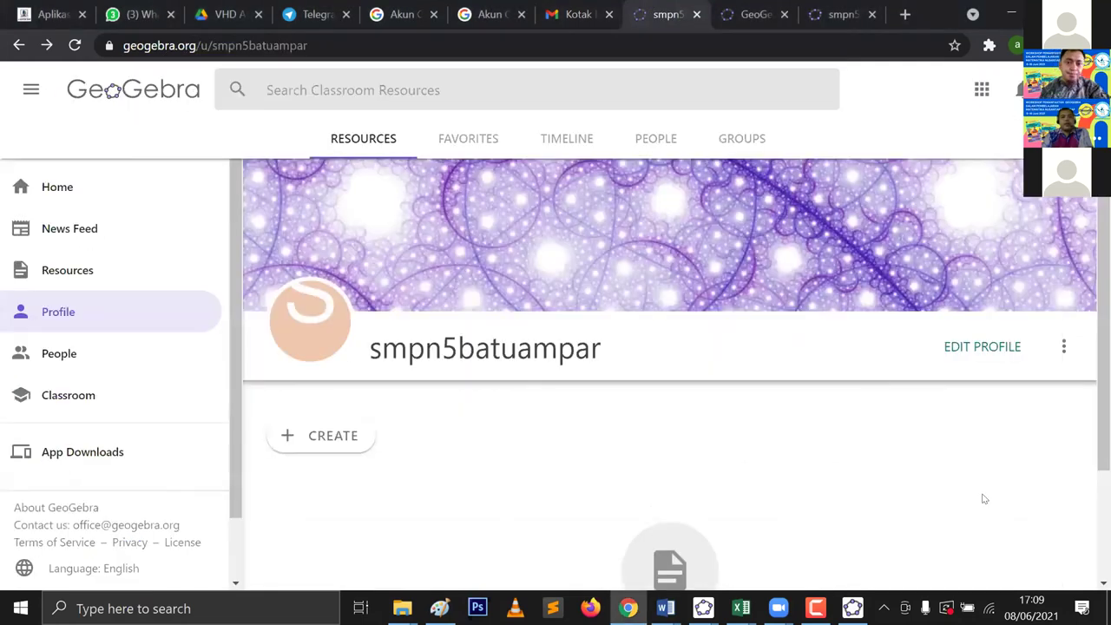
{"action": "scroll", "coordinate": [961, 452], "scroll_direction": "down", "scroll_amount": 1}
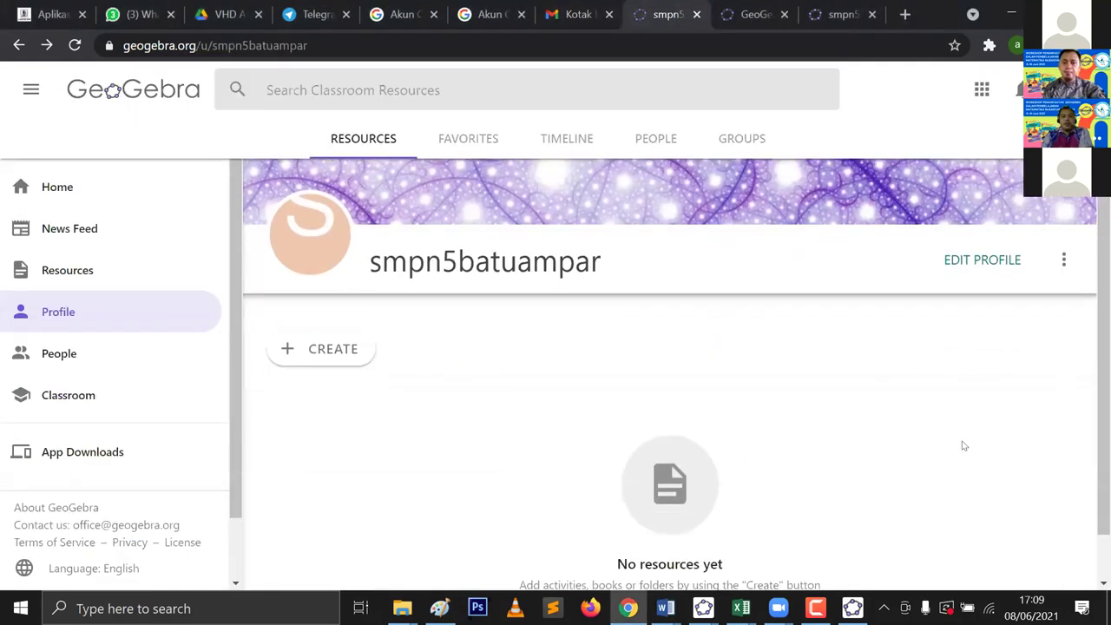
{"action": "scroll", "coordinate": [962, 446], "scroll_direction": "up", "scroll_amount": 1}
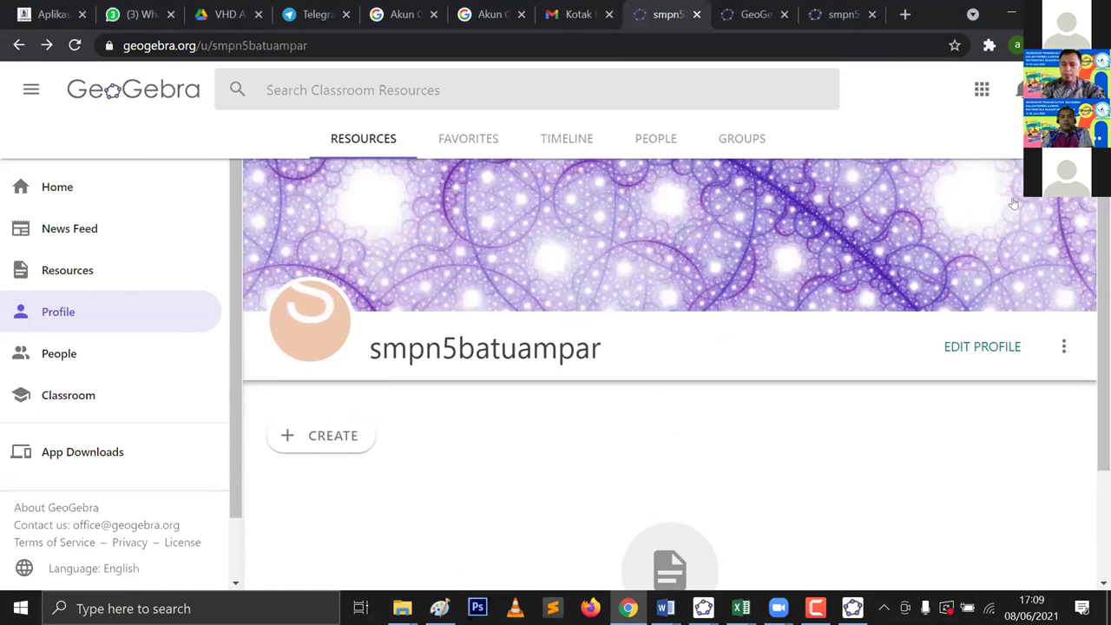
{"action": "scroll", "coordinate": [1007, 208], "scroll_direction": "down", "scroll_amount": 2}
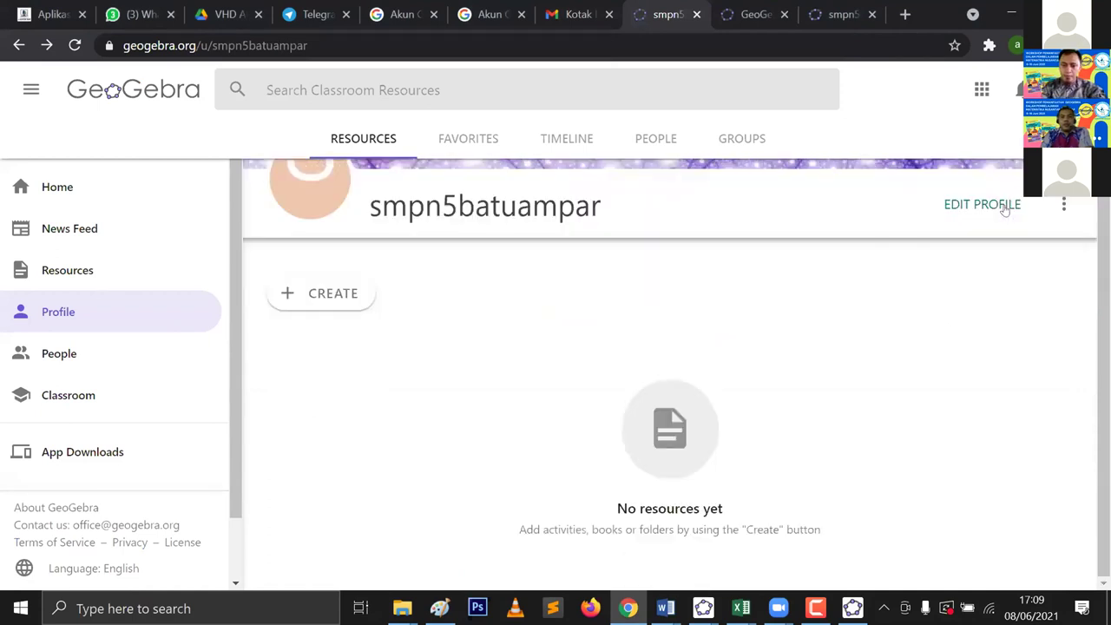
{"action": "left_click", "coordinate": [1066, 204]}
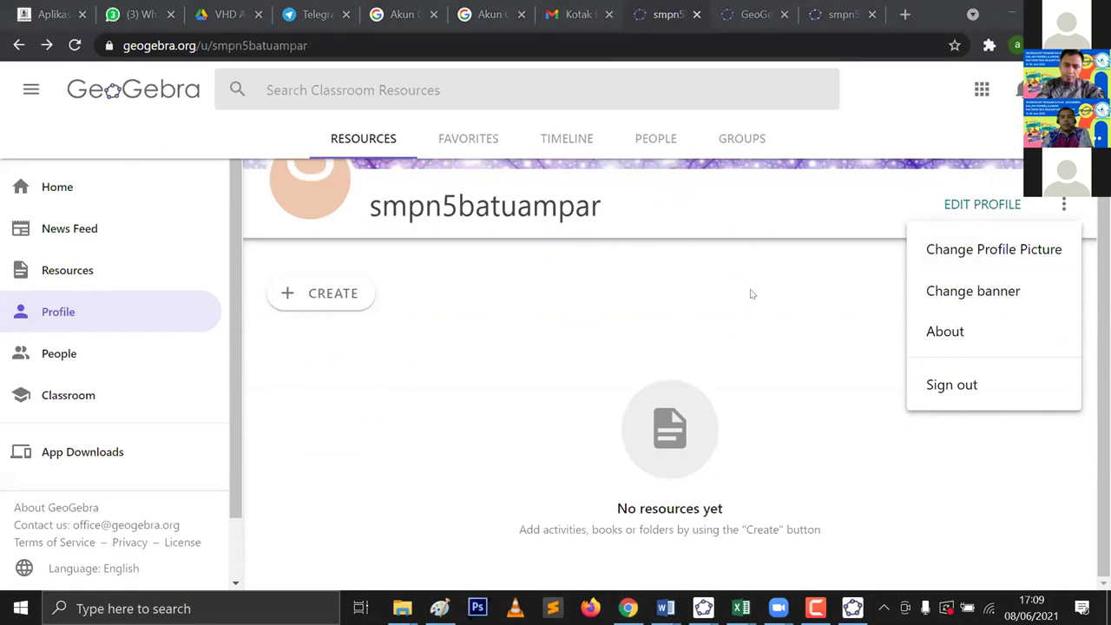
{"action": "scroll", "coordinate": [751, 294], "scroll_direction": "up", "scroll_amount": 2}
{"action": "left_click", "coordinate": [707, 382]}
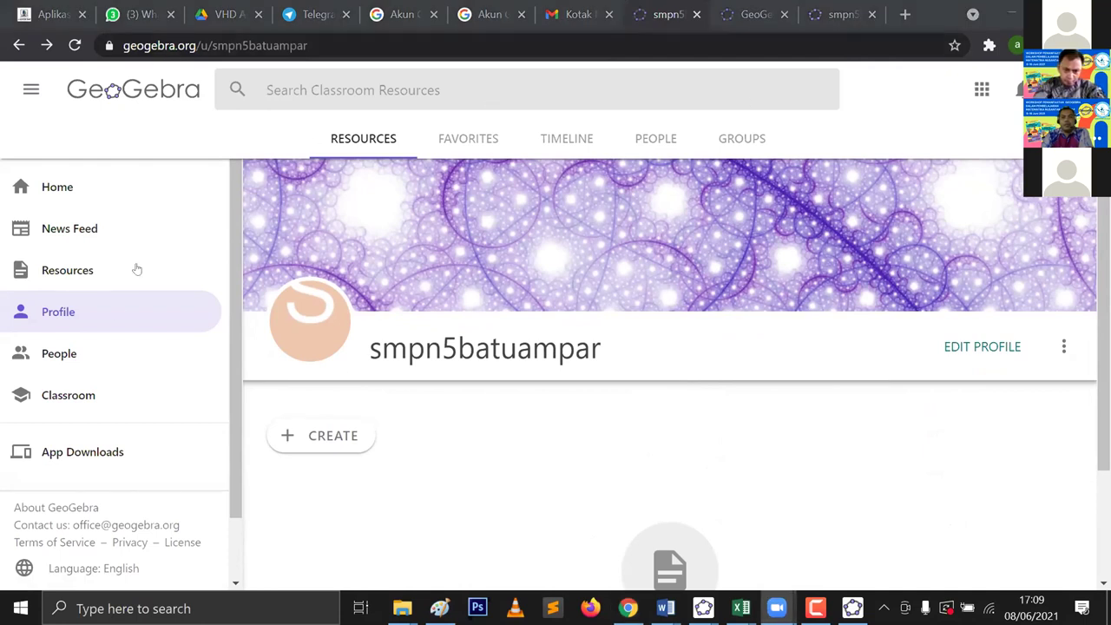
{"action": "left_click", "coordinate": [99, 306]}
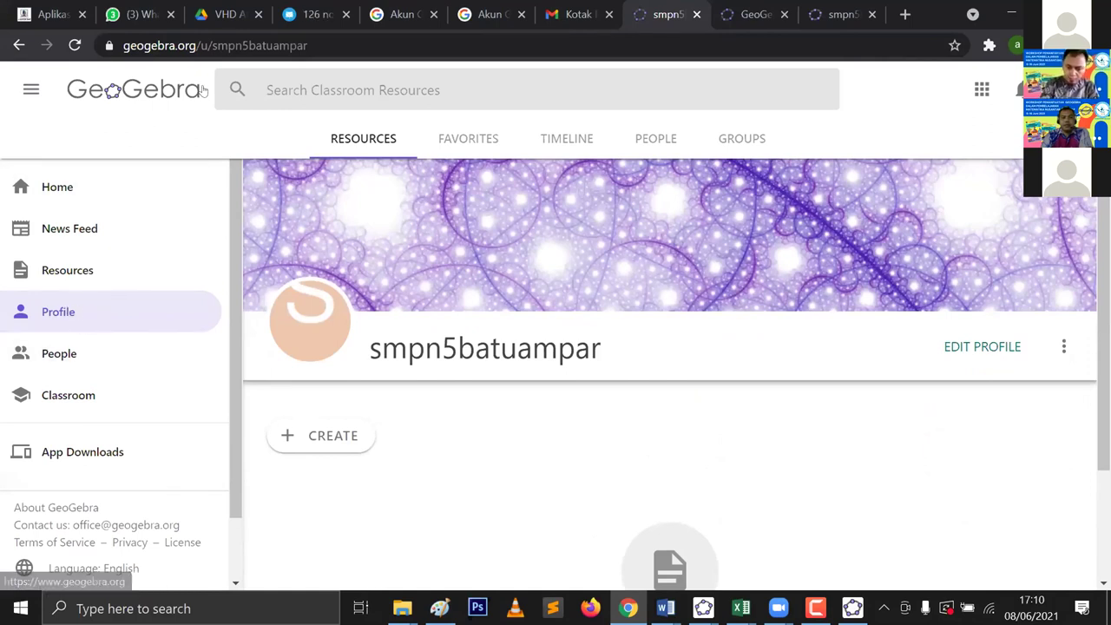
{"action": "left_click_drag", "start_coordinate": [309, 46], "coordinate": [113, 51]}
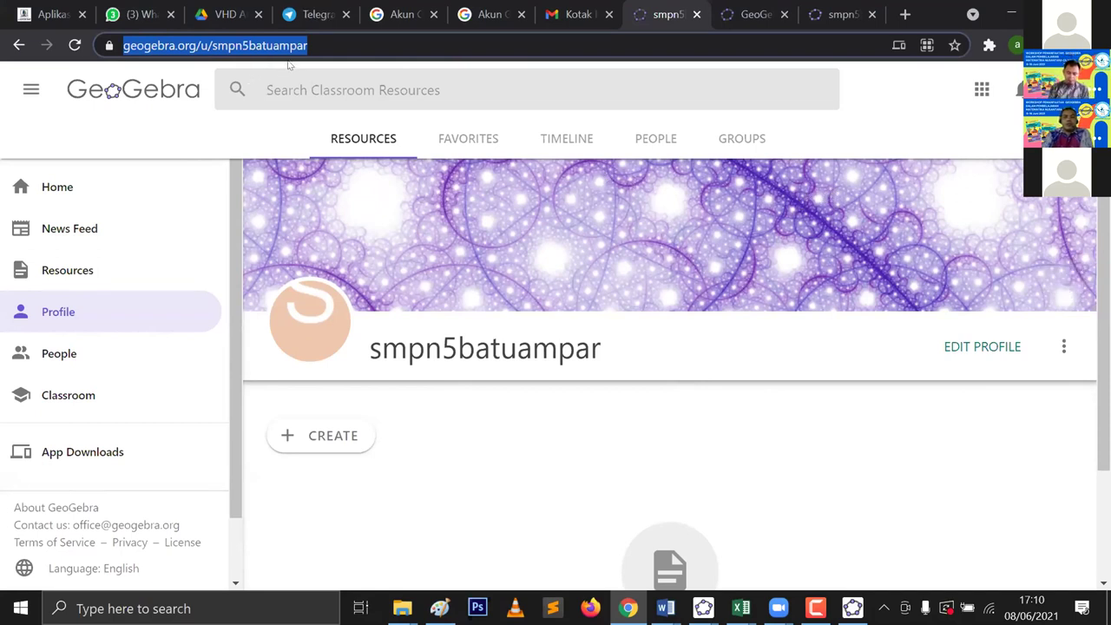
Step: Select the profile page's URL in the address bar, then go to Home via the left sidebar
{"action": "left_click", "coordinate": [319, 60]}
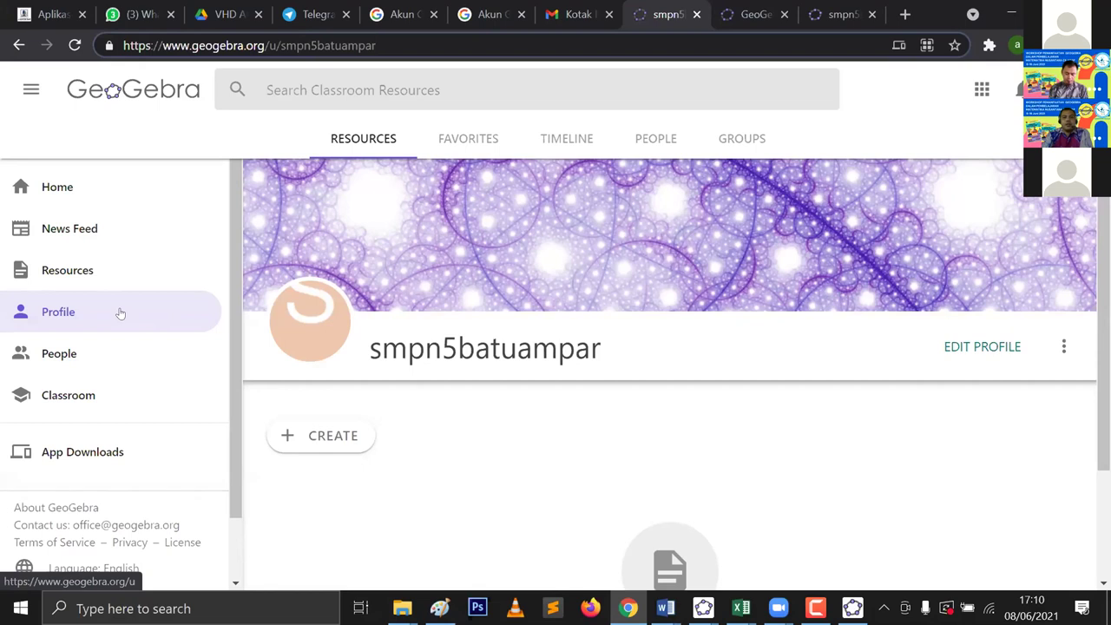
{"action": "left_click", "coordinate": [92, 322]}
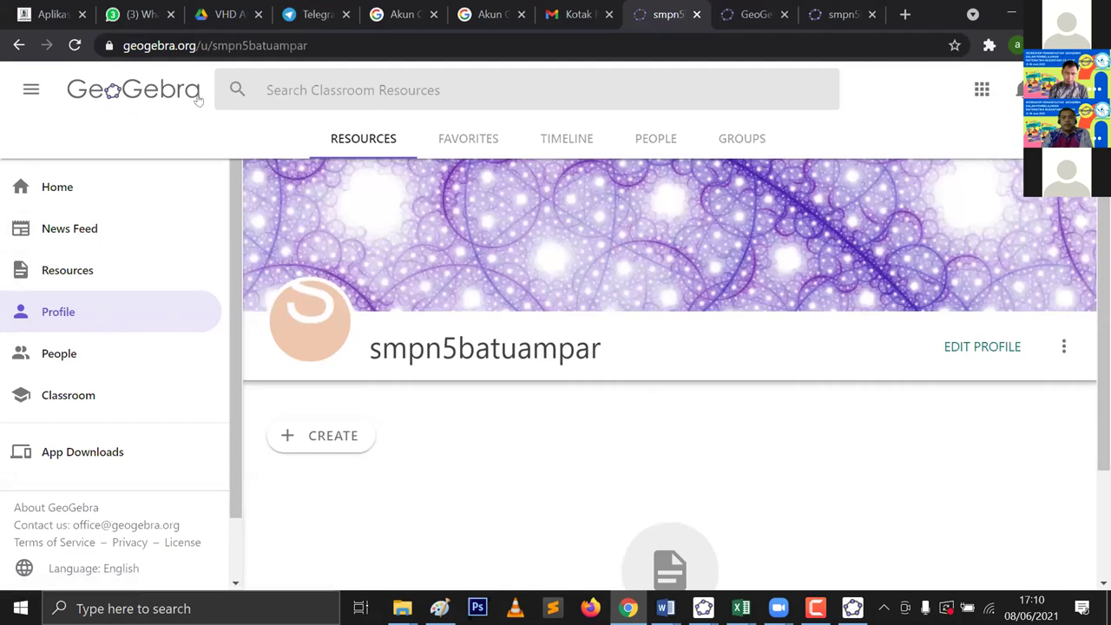
{"action": "left_click_drag", "start_coordinate": [310, 45], "coordinate": [115, 52]}
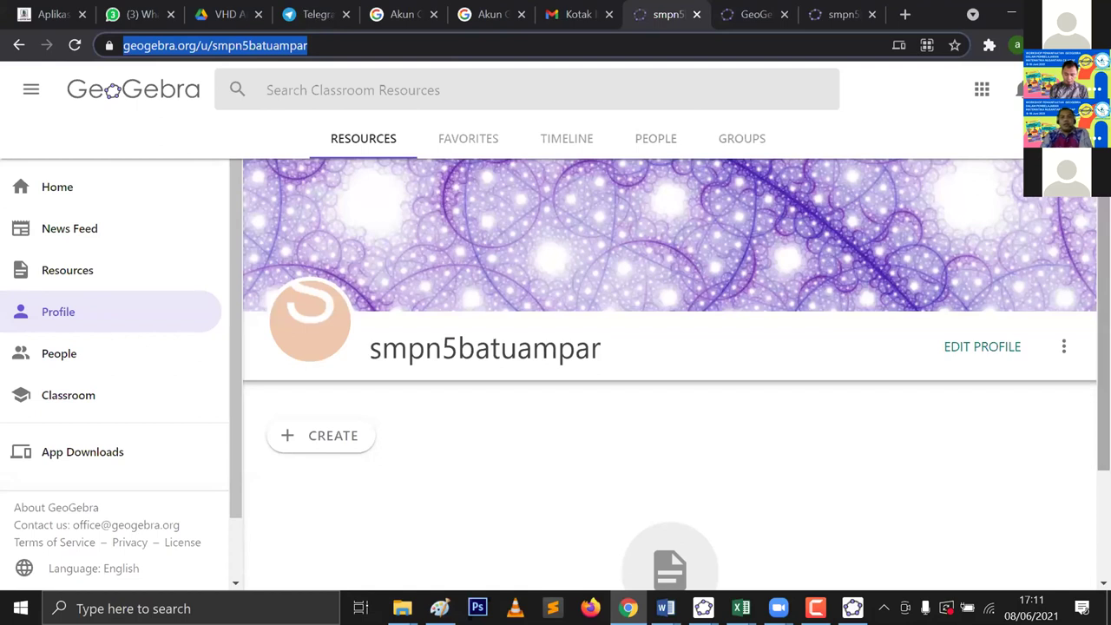
{"action": "scroll", "coordinate": [670, 374], "scroll_direction": "down", "scroll_amount": 2}
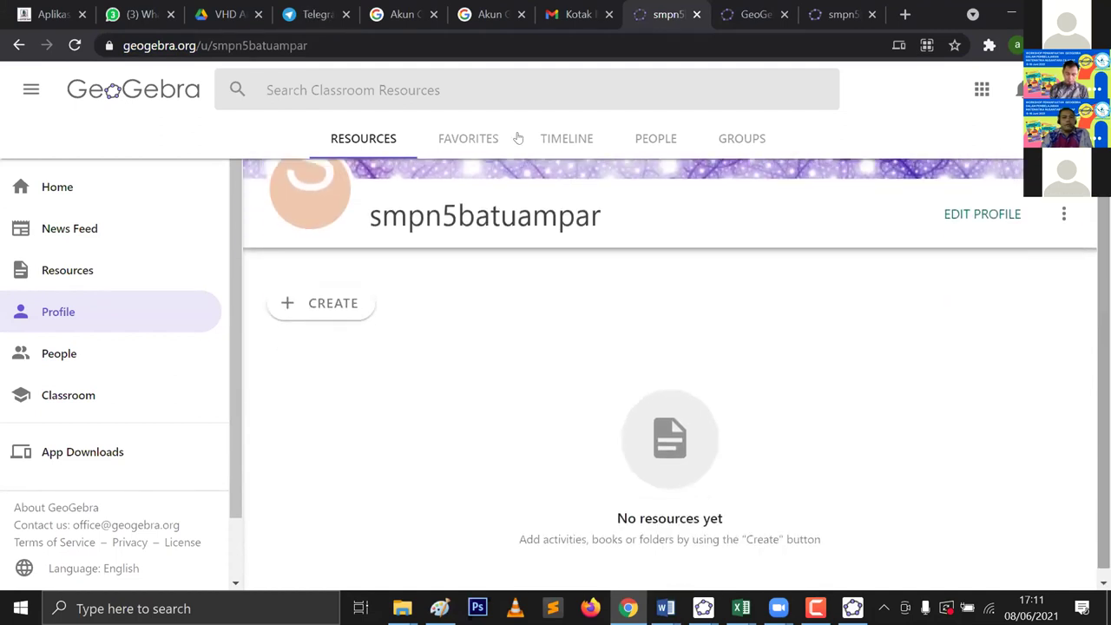
{"action": "left_click", "coordinate": [77, 186]}
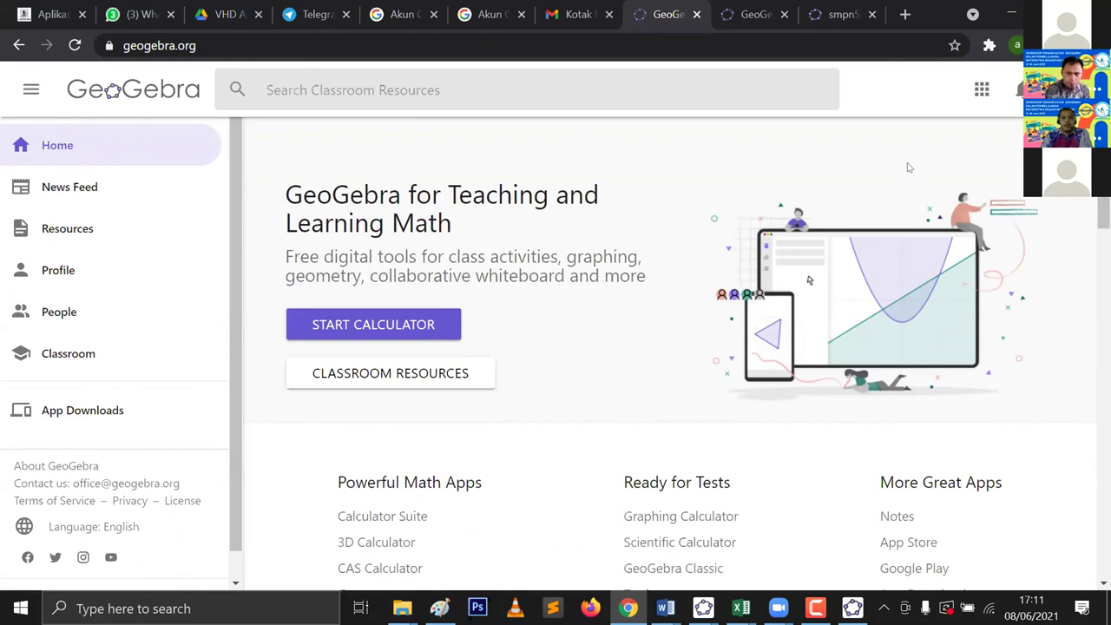
Step: Scroll down to Featured Resources on the home page and choose SHOW ALL
{"action": "scroll", "coordinate": [916, 171], "scroll_direction": "down", "scroll_amount": 3}
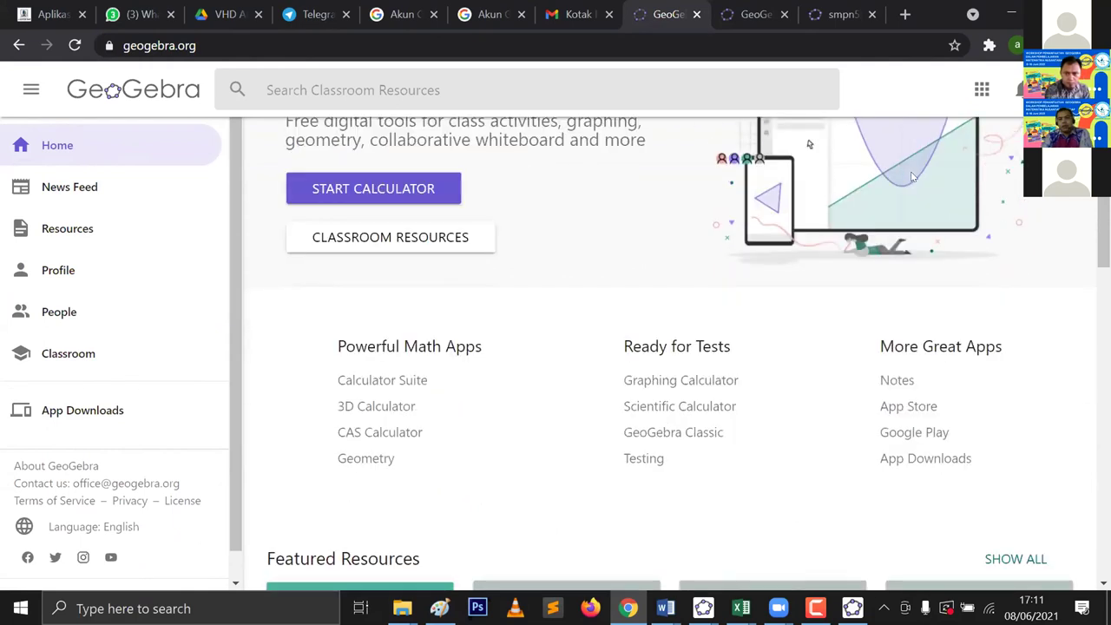
{"action": "scroll", "coordinate": [898, 179], "scroll_direction": "down", "scroll_amount": 3}
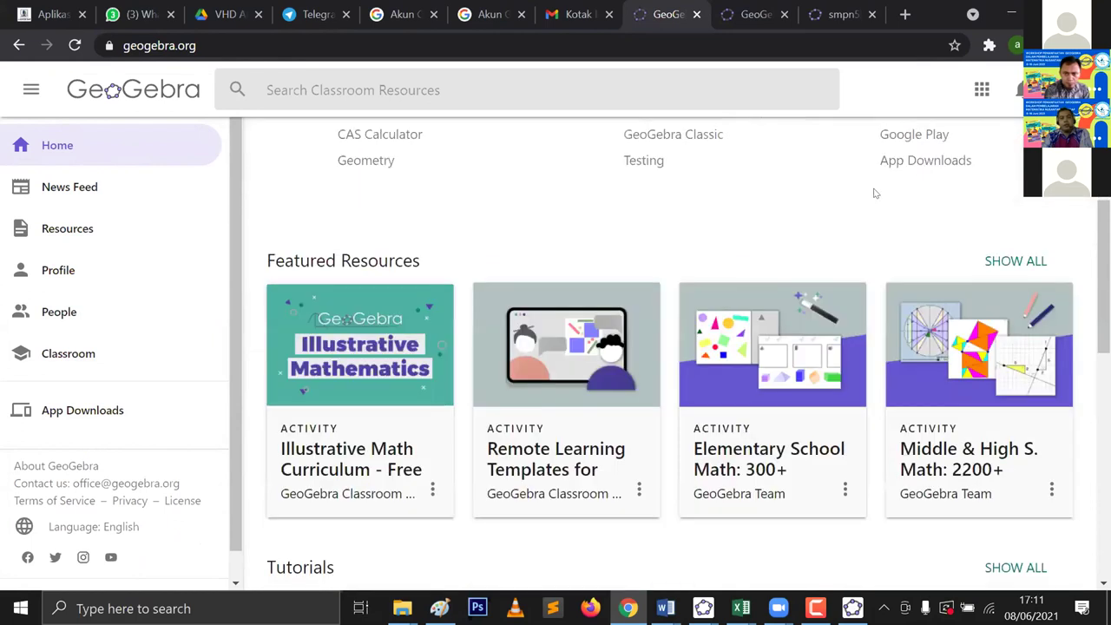
{"action": "scroll", "coordinate": [868, 196], "scroll_direction": "down", "scroll_amount": 1}
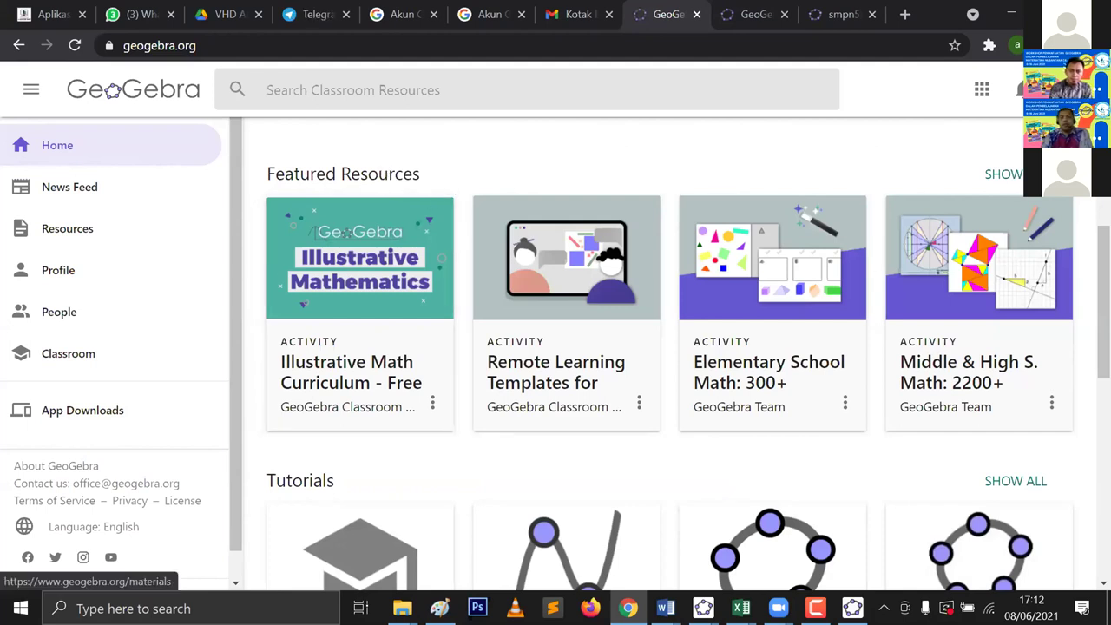
{"action": "left_click", "coordinate": [1012, 174]}
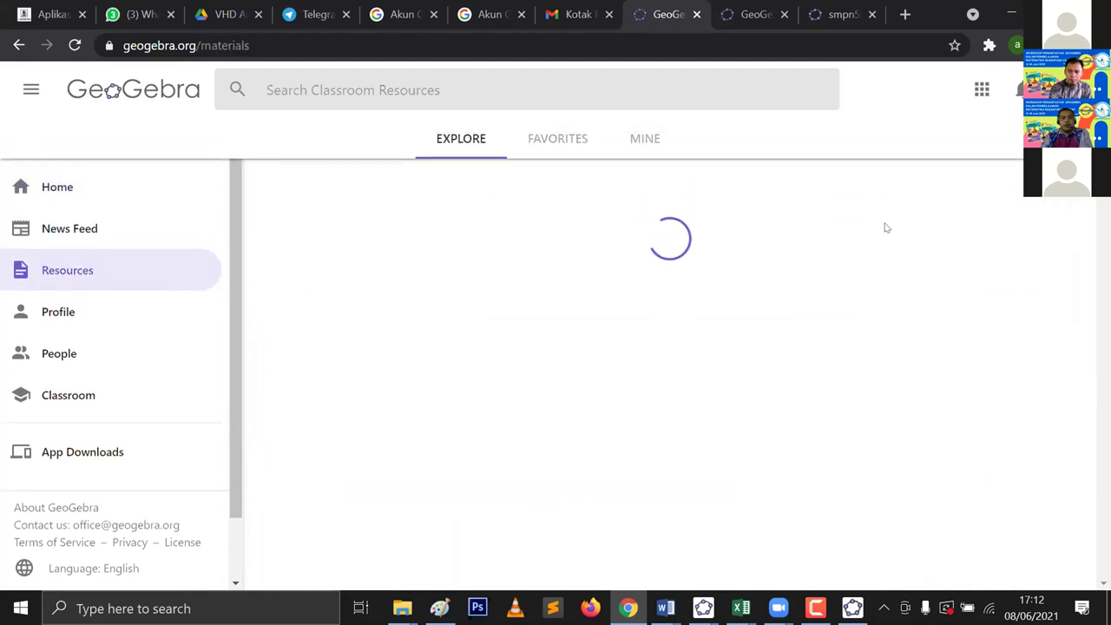
Step: Scroll the Explore page past the topic graph to the Functions and Geometry resource rows
{"action": "scroll", "coordinate": [885, 228], "scroll_direction": "down", "scroll_amount": 4}
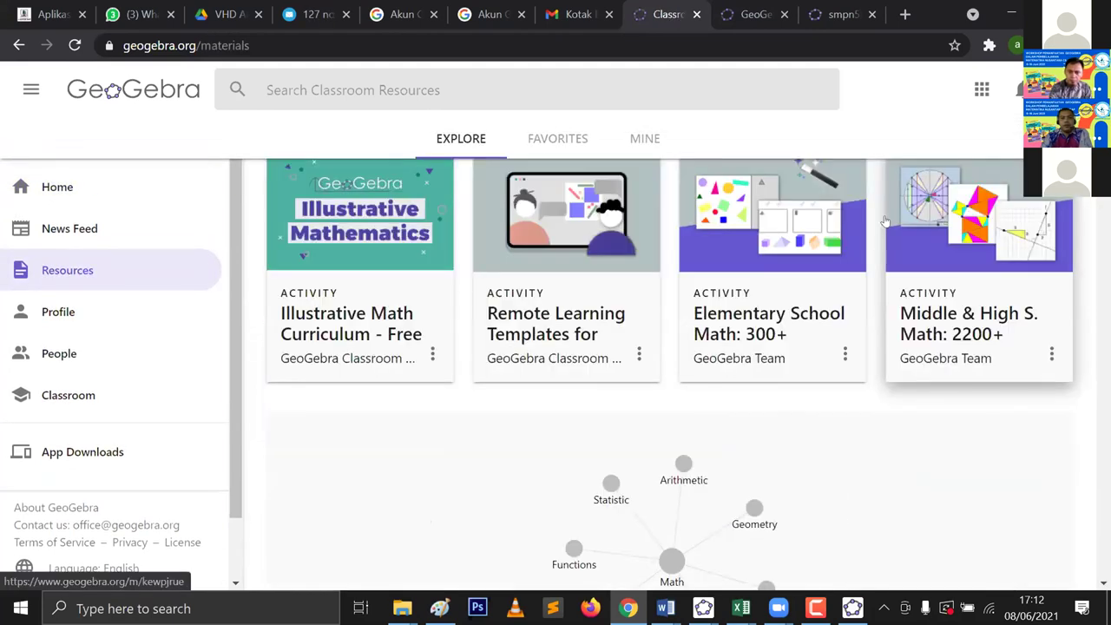
{"action": "scroll", "coordinate": [886, 219], "scroll_direction": "up", "scroll_amount": 3}
{"action": "scroll", "coordinate": [885, 217], "scroll_direction": "down", "scroll_amount": 1}
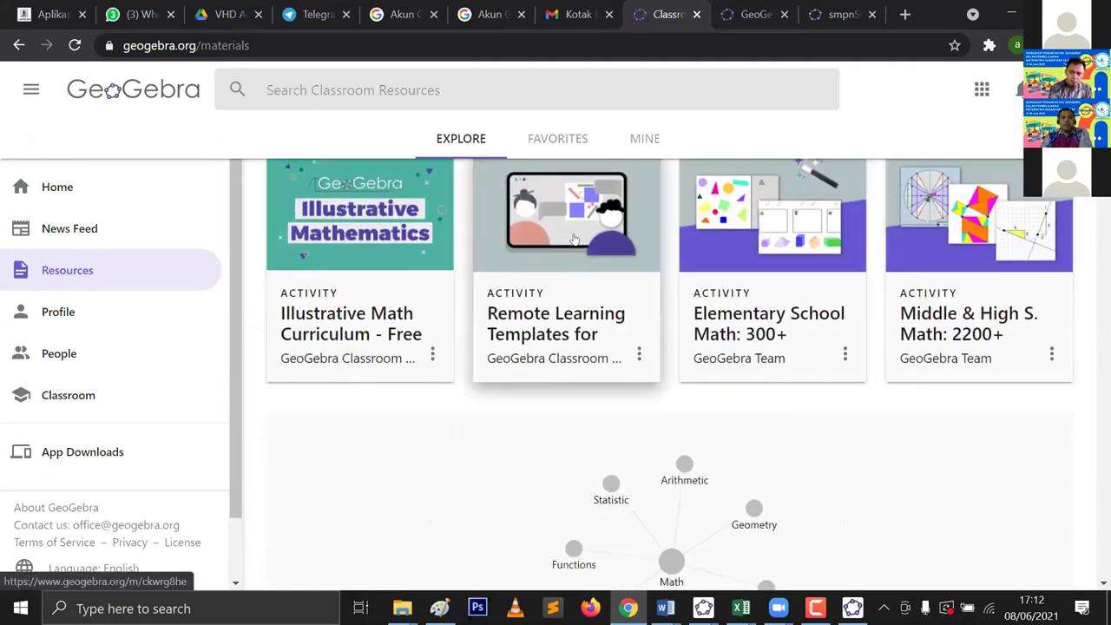
{"action": "scroll", "coordinate": [576, 236], "scroll_direction": "up", "scroll_amount": 1}
{"action": "scroll", "coordinate": [578, 230], "scroll_direction": "down", "scroll_amount": 2}
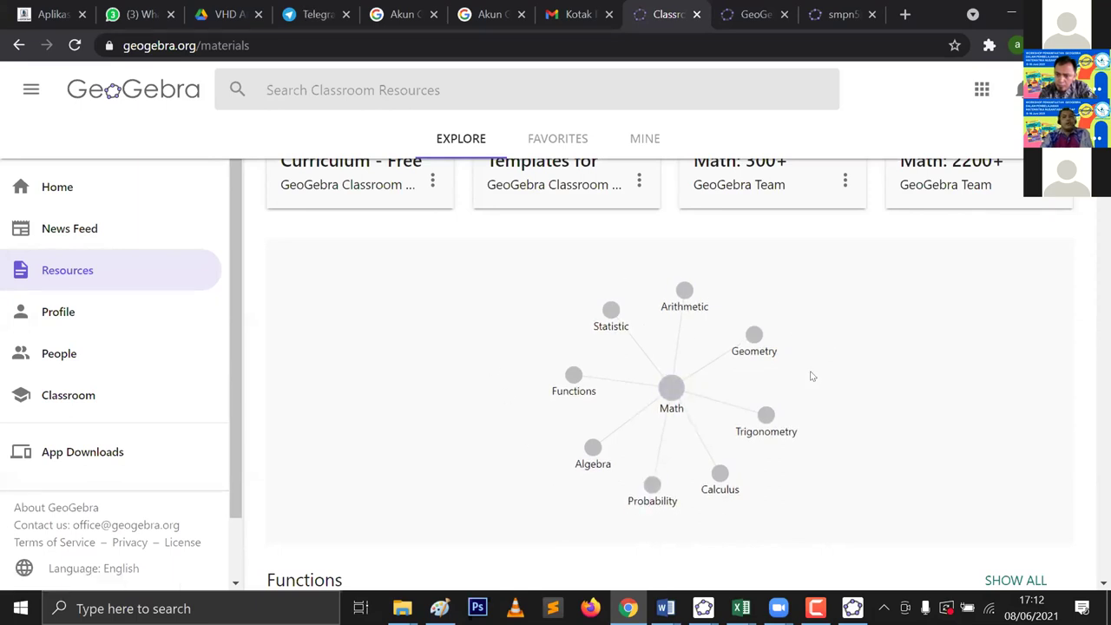
{"action": "scroll", "coordinate": [695, 295], "scroll_direction": "down", "scroll_amount": 5}
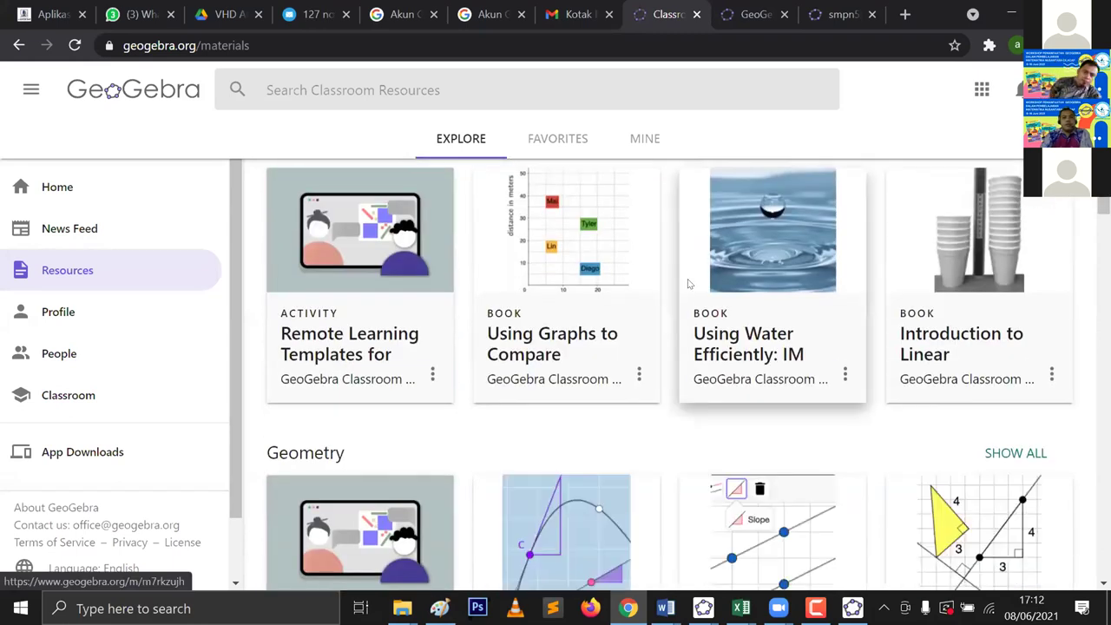
{"action": "scroll", "coordinate": [687, 284], "scroll_direction": "up", "scroll_amount": 2}
{"action": "scroll", "coordinate": [683, 278], "scroll_direction": "down", "scroll_amount": 1}
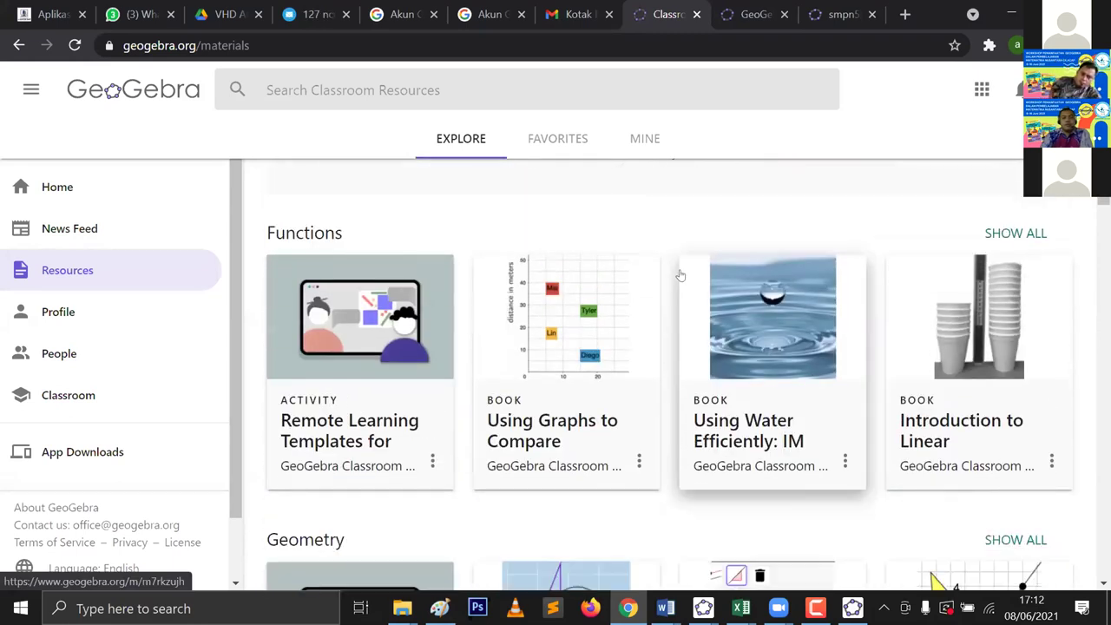
{"action": "scroll", "coordinate": [659, 271], "scroll_direction": "down", "scroll_amount": 5}
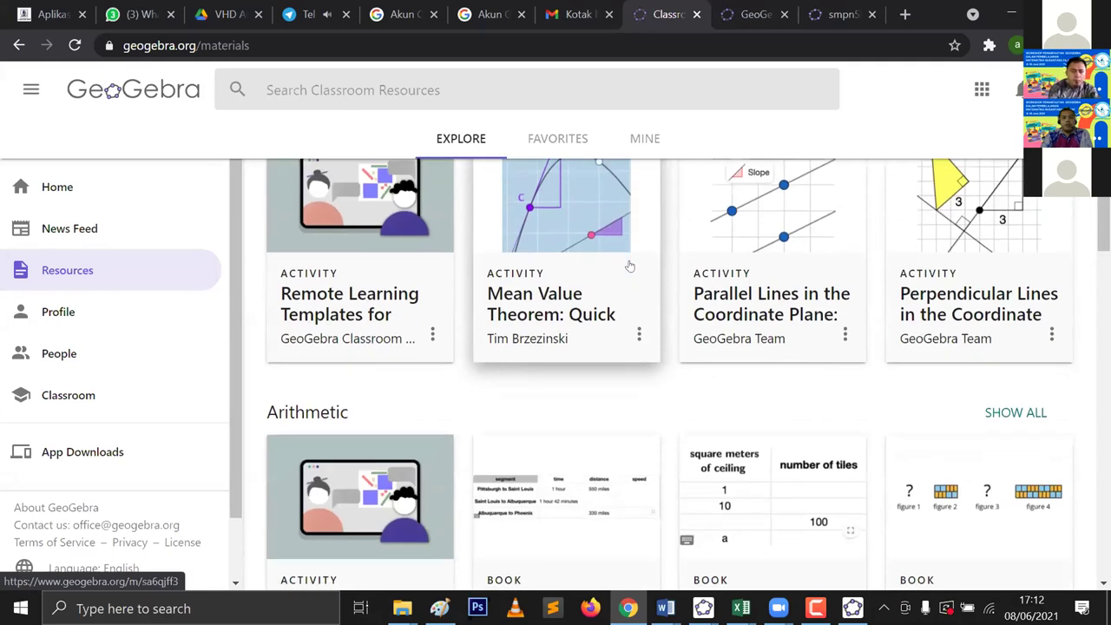
{"action": "scroll", "coordinate": [630, 265], "scroll_direction": "up", "scroll_amount": 3}
{"action": "scroll", "coordinate": [598, 277], "scroll_direction": "up", "scroll_amount": 3}
{"action": "scroll", "coordinate": [597, 300], "scroll_direction": "down", "scroll_amount": 1}
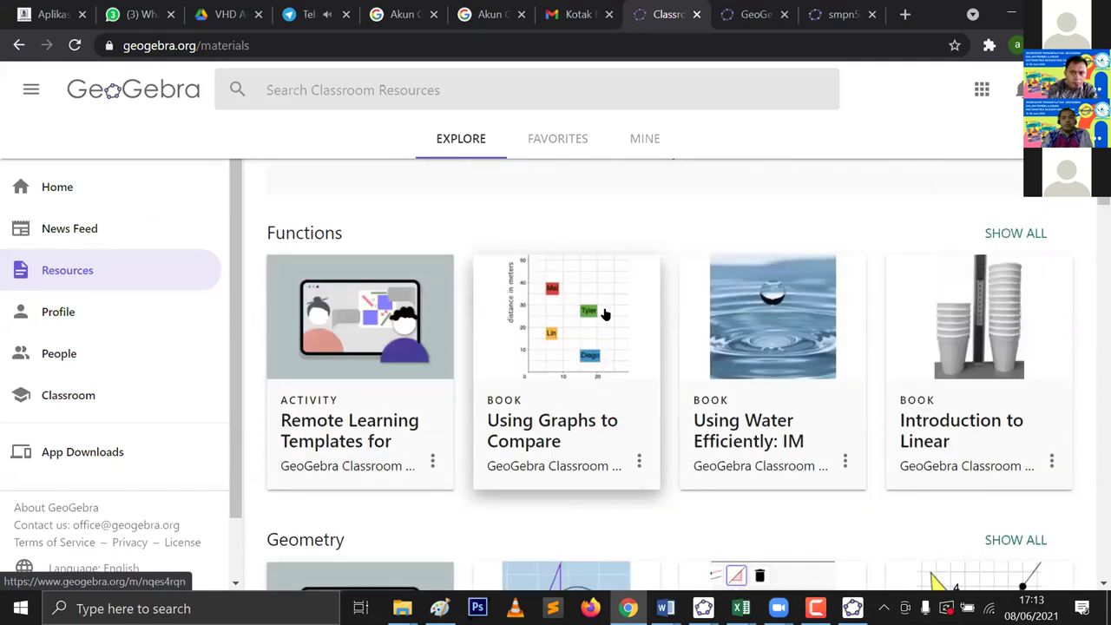
Step: Preview the 'Using Graphs to Compare Relationships' book and scroll through its page
{"action": "left_click", "coordinate": [607, 314]}
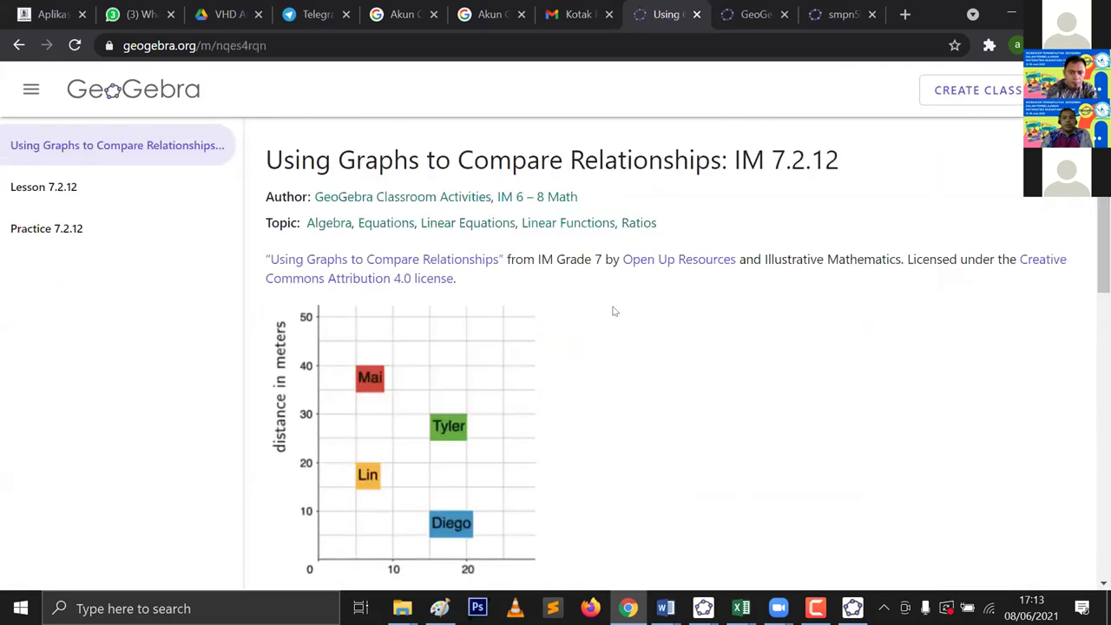
{"action": "scroll", "coordinate": [618, 304], "scroll_direction": "down", "scroll_amount": 2}
{"action": "scroll", "coordinate": [620, 303], "scroll_direction": "up", "scroll_amount": 2}
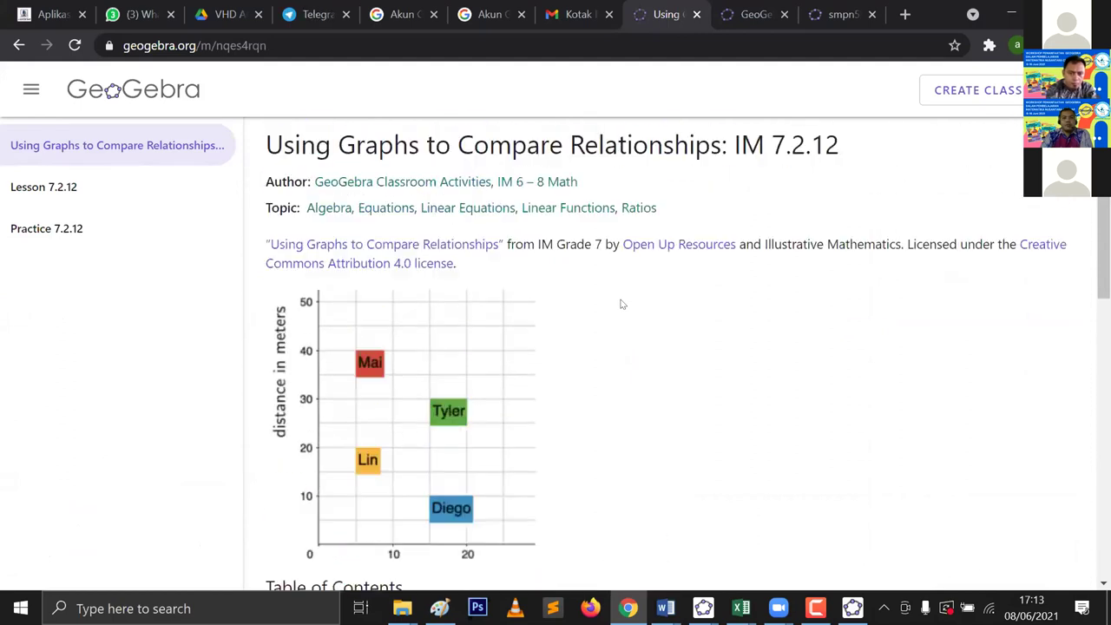
{"action": "scroll", "coordinate": [621, 304], "scroll_direction": "down", "scroll_amount": 7}
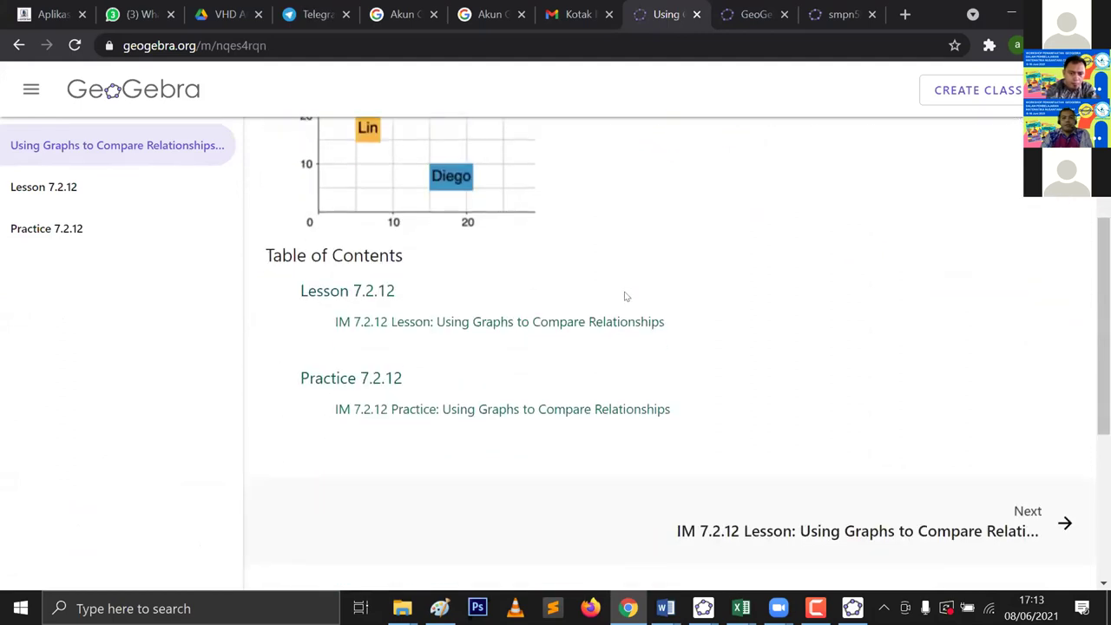
{"action": "scroll", "coordinate": [625, 288], "scroll_direction": "up", "scroll_amount": 7}
{"action": "scroll", "coordinate": [610, 285], "scroll_direction": "down", "scroll_amount": 2}
{"action": "scroll", "coordinate": [611, 279], "scroll_direction": "up", "scroll_amount": 2}
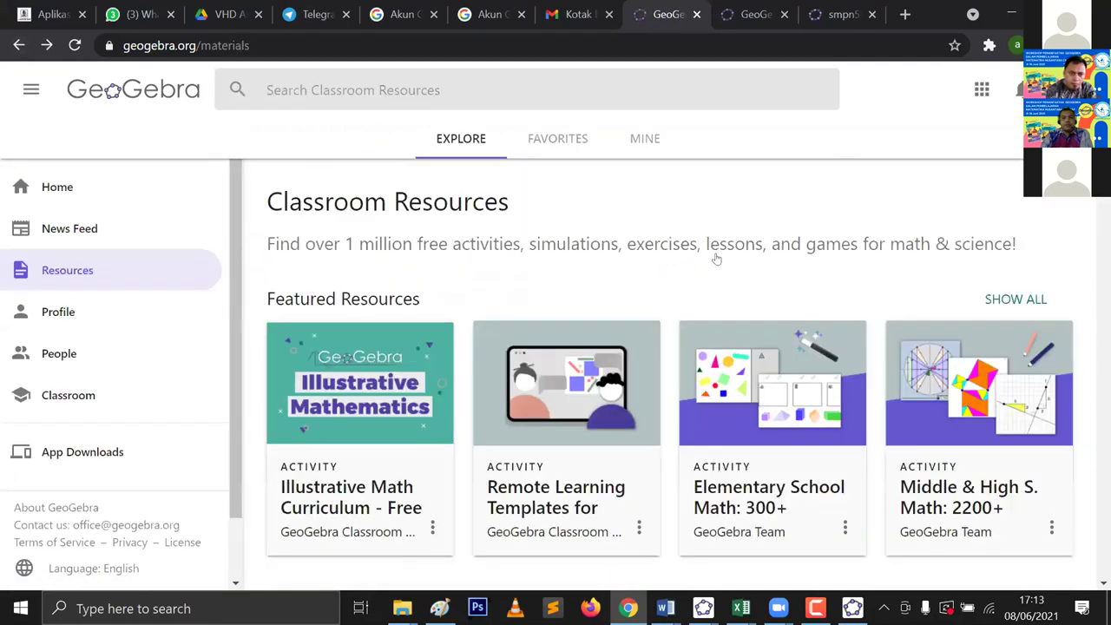
{"action": "scroll", "coordinate": [719, 258], "scroll_direction": "down", "scroll_amount": 8}
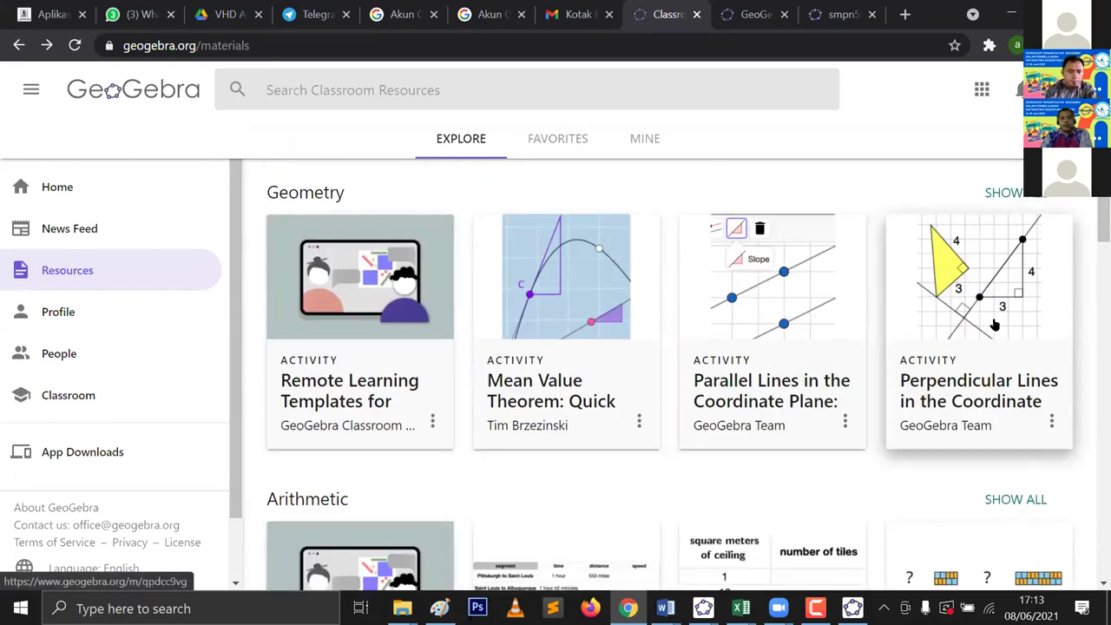
Step: Open 'Perpendicular Lines in the Coordinate Plane: Quick Exploration' and scroll through its slope exploration task
{"action": "left_click", "coordinate": [1002, 328]}
{"action": "scroll", "coordinate": [937, 280], "scroll_direction": "down", "scroll_amount": 3}
{"action": "scroll", "coordinate": [937, 276], "scroll_direction": "down", "scroll_amount": 2}
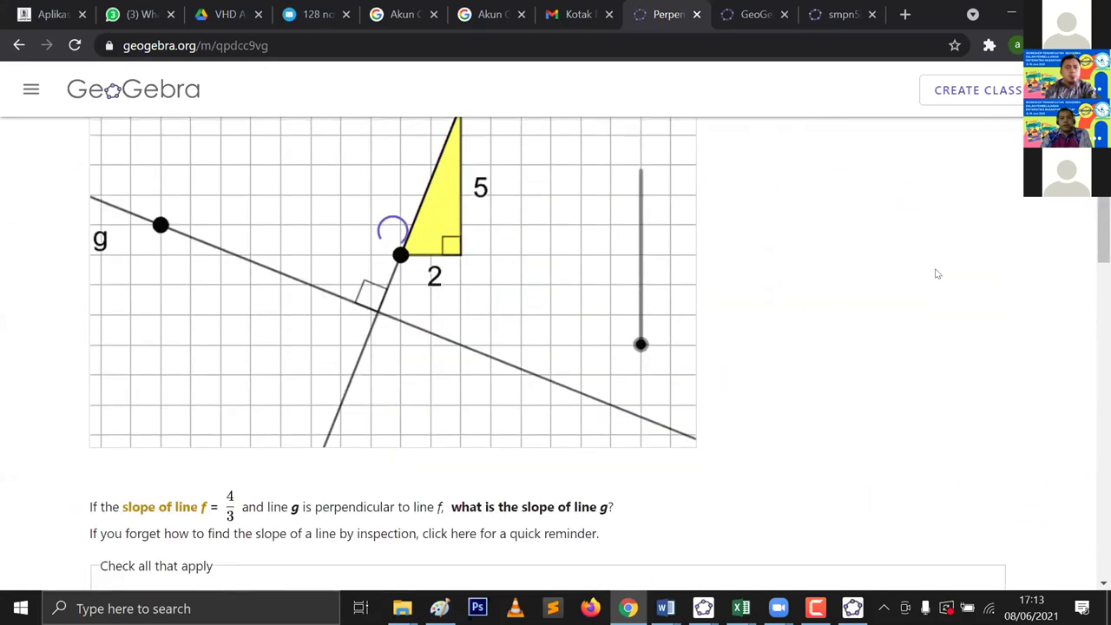
{"action": "scroll", "coordinate": [952, 256], "scroll_direction": "down", "scroll_amount": 2}
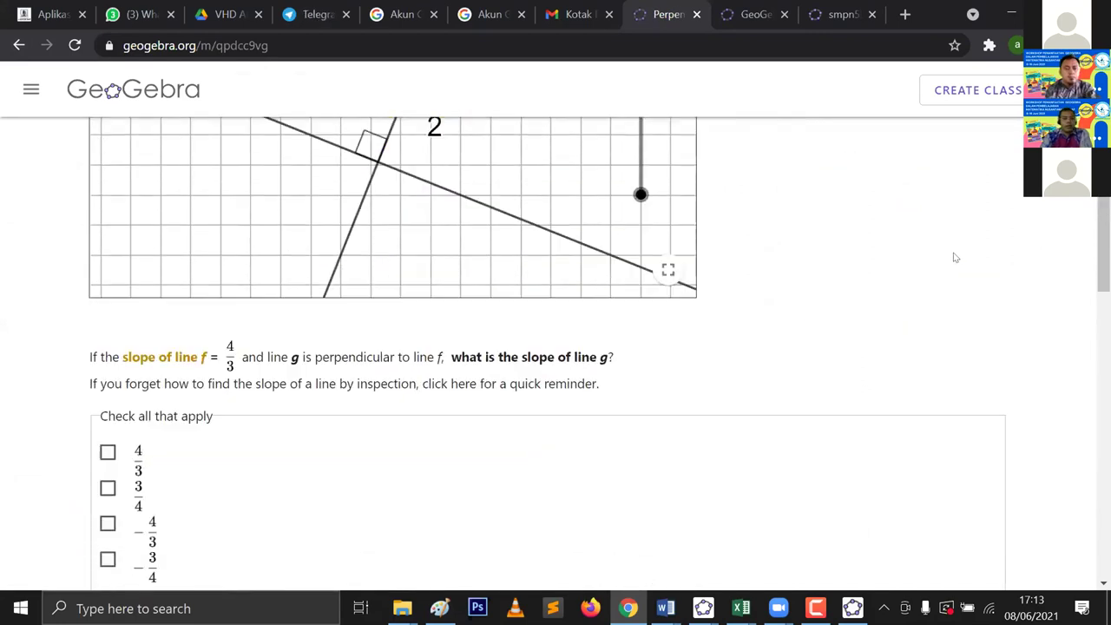
{"action": "scroll", "coordinate": [952, 248], "scroll_direction": "up", "scroll_amount": 6}
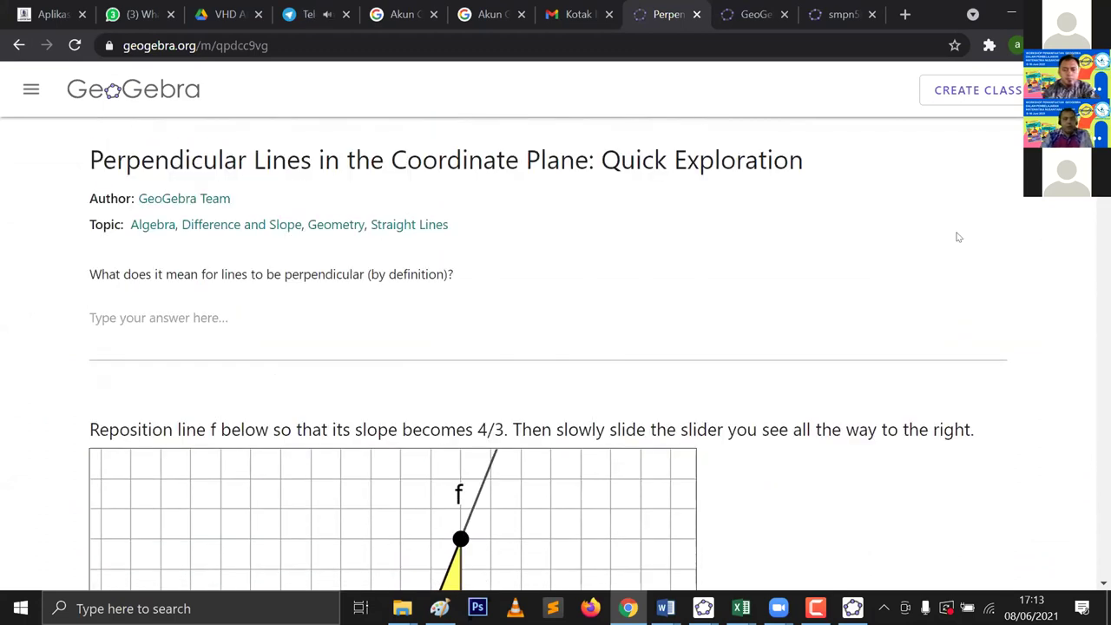
{"action": "scroll", "coordinate": [959, 237], "scroll_direction": "down", "scroll_amount": 2}
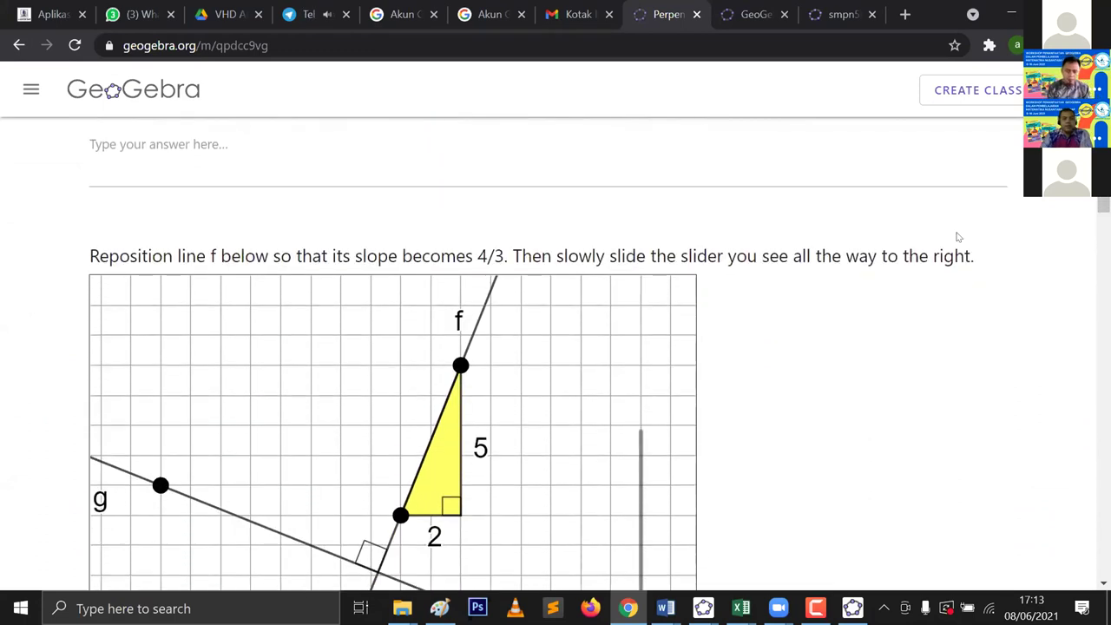
{"action": "scroll", "coordinate": [958, 237], "scroll_direction": "down", "scroll_amount": 1}
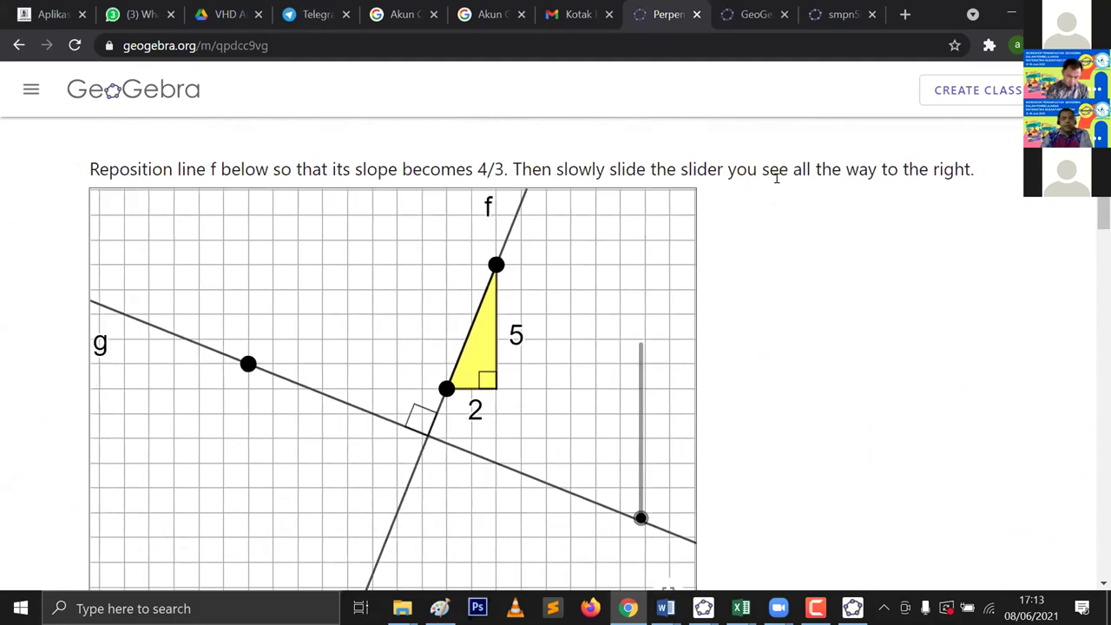
{"action": "scroll", "coordinate": [793, 196], "scroll_direction": "up", "scroll_amount": 2}
{"action": "scroll", "coordinate": [846, 199], "scroll_direction": "down", "scroll_amount": 10}
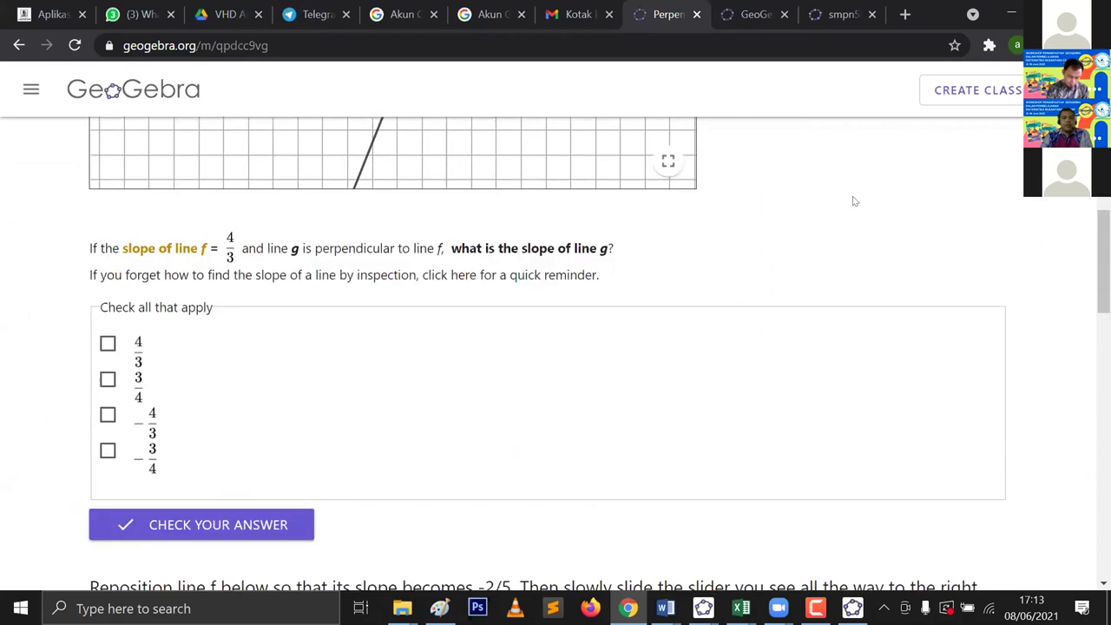
{"action": "scroll", "coordinate": [857, 198], "scroll_direction": "down", "scroll_amount": 10}
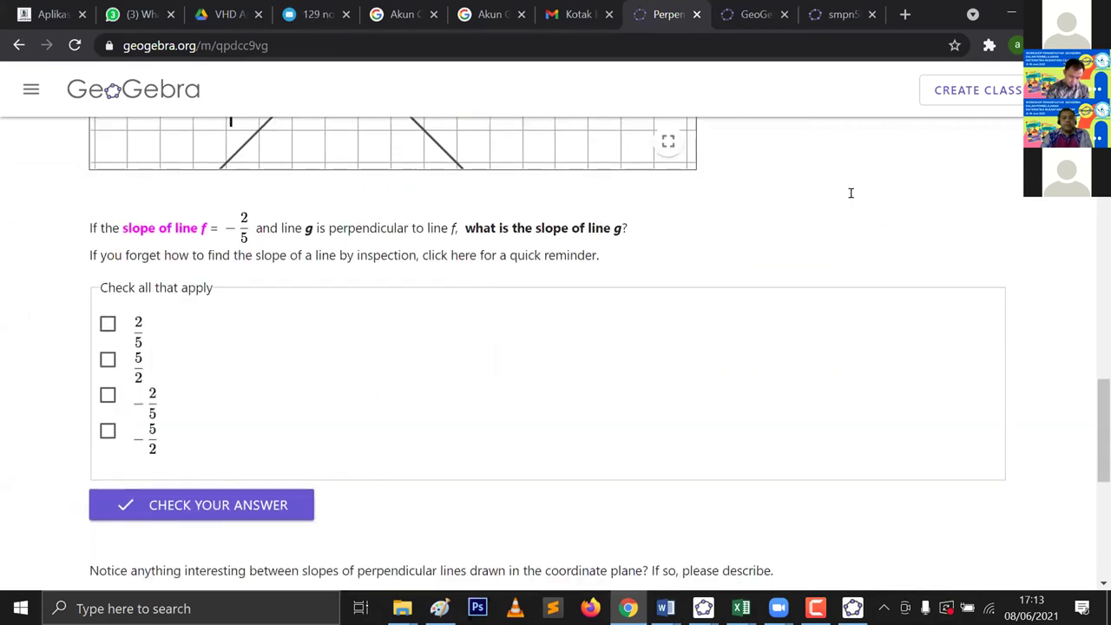
{"action": "scroll", "coordinate": [860, 194], "scroll_direction": "up", "scroll_amount": 4}
{"action": "scroll", "coordinate": [862, 194], "scroll_direction": "up", "scroll_amount": 15}
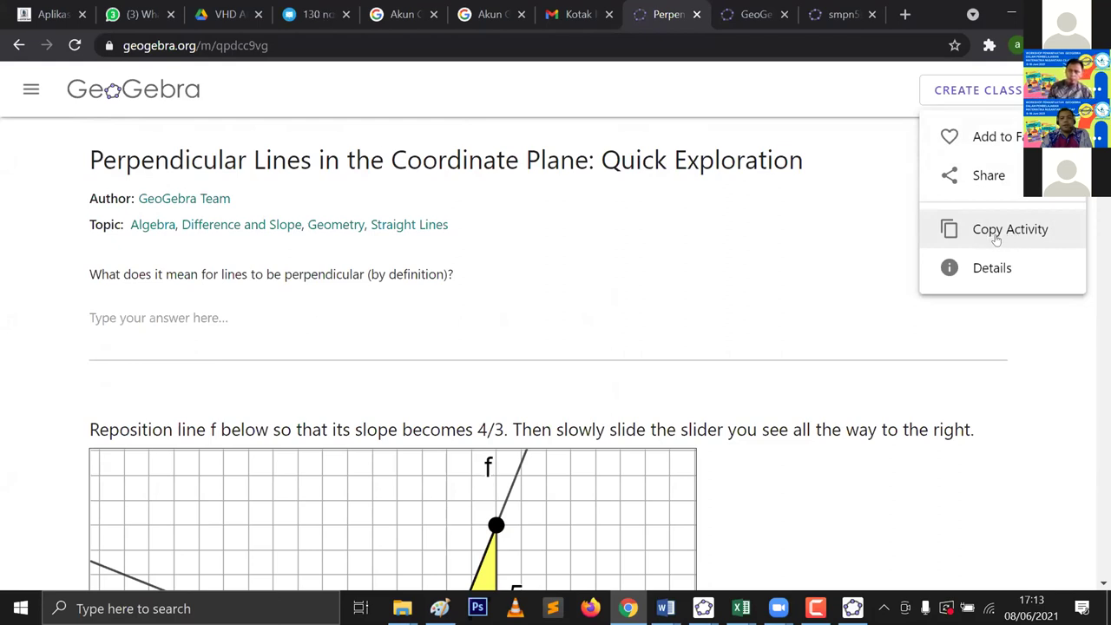
Step: Go back to geogebra.org/materials and scroll down to the Geometry and Trigonometry rows
{"action": "left_click", "coordinate": [19, 45]}
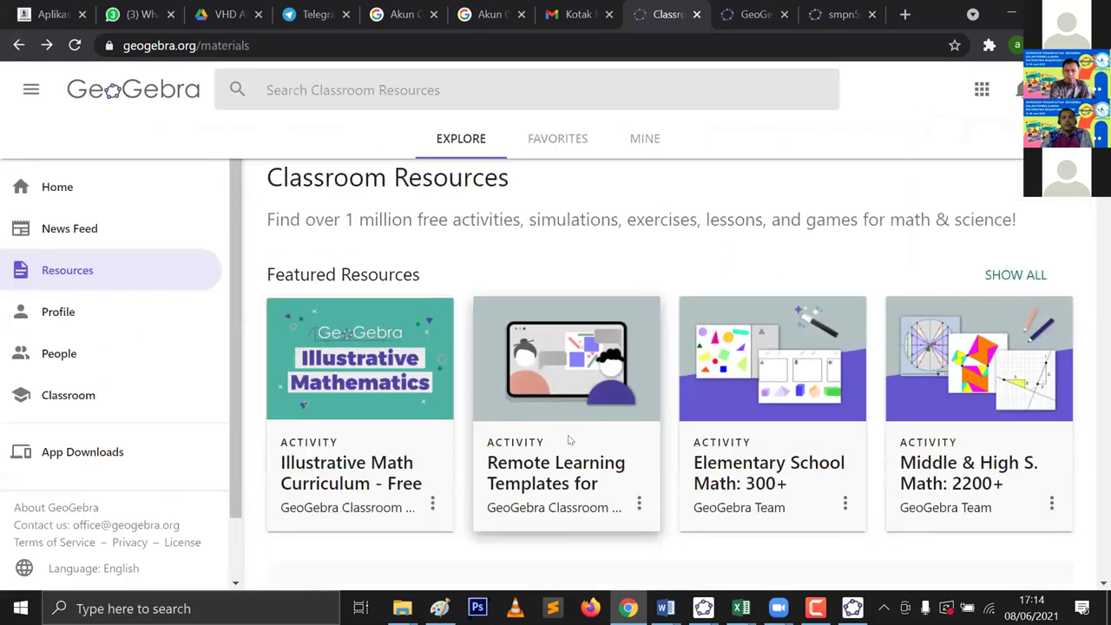
{"action": "scroll", "coordinate": [568, 436], "scroll_direction": "down", "scroll_amount": 4}
{"action": "scroll", "coordinate": [568, 435], "scroll_direction": "down", "scroll_amount": 7}
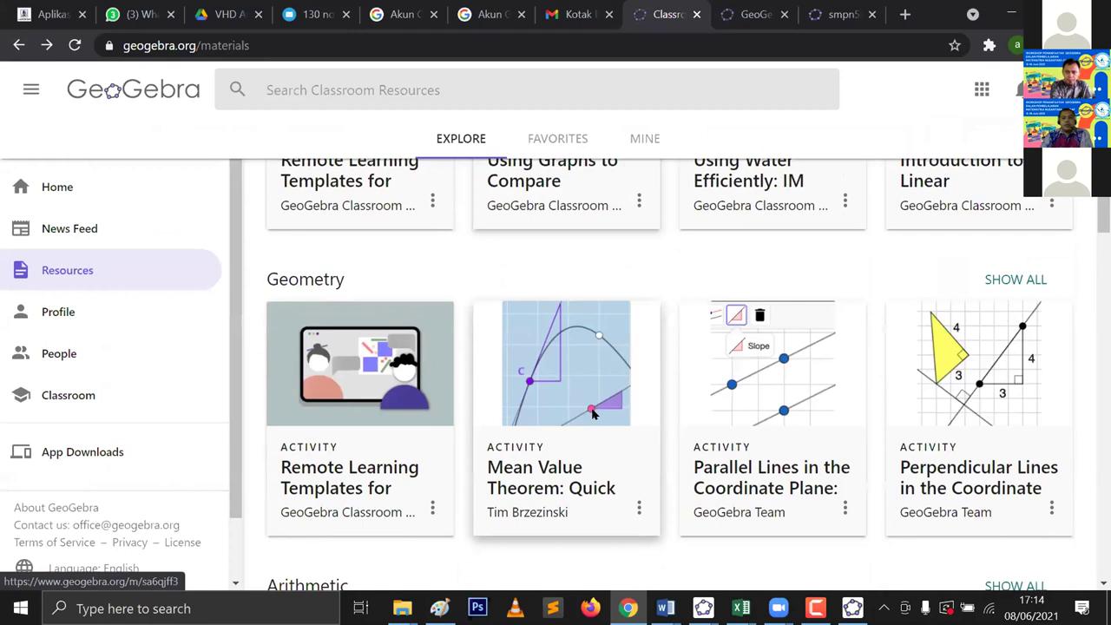
{"action": "scroll", "coordinate": [593, 414], "scroll_direction": "down", "scroll_amount": 5}
{"action": "scroll", "coordinate": [597, 397], "scroll_direction": "down", "scroll_amount": 6}
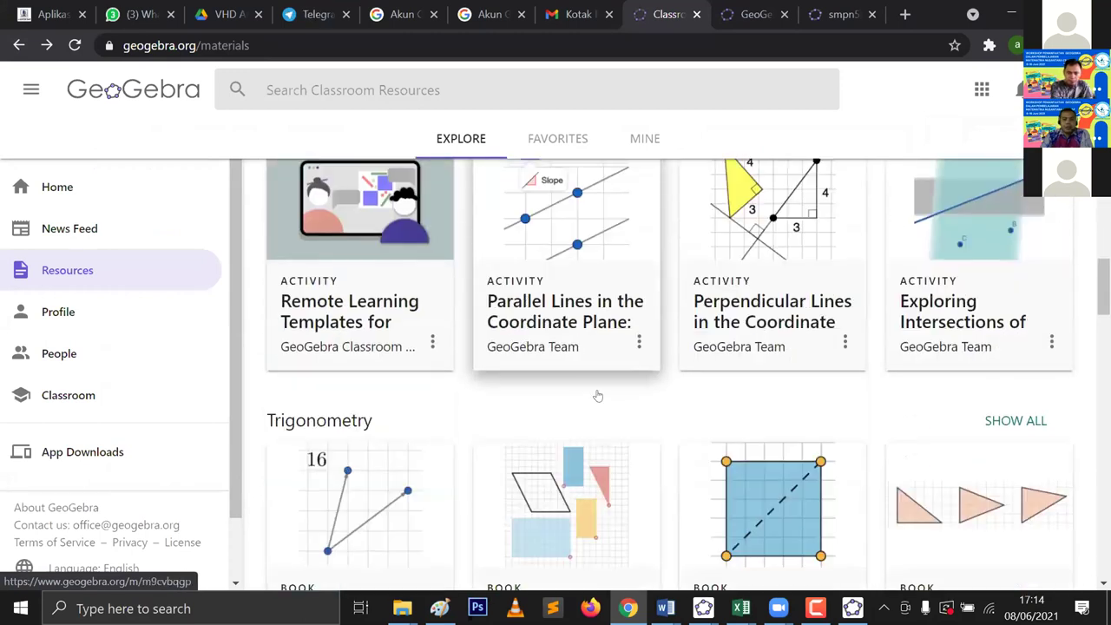
{"action": "left_click", "coordinate": [597, 393]}
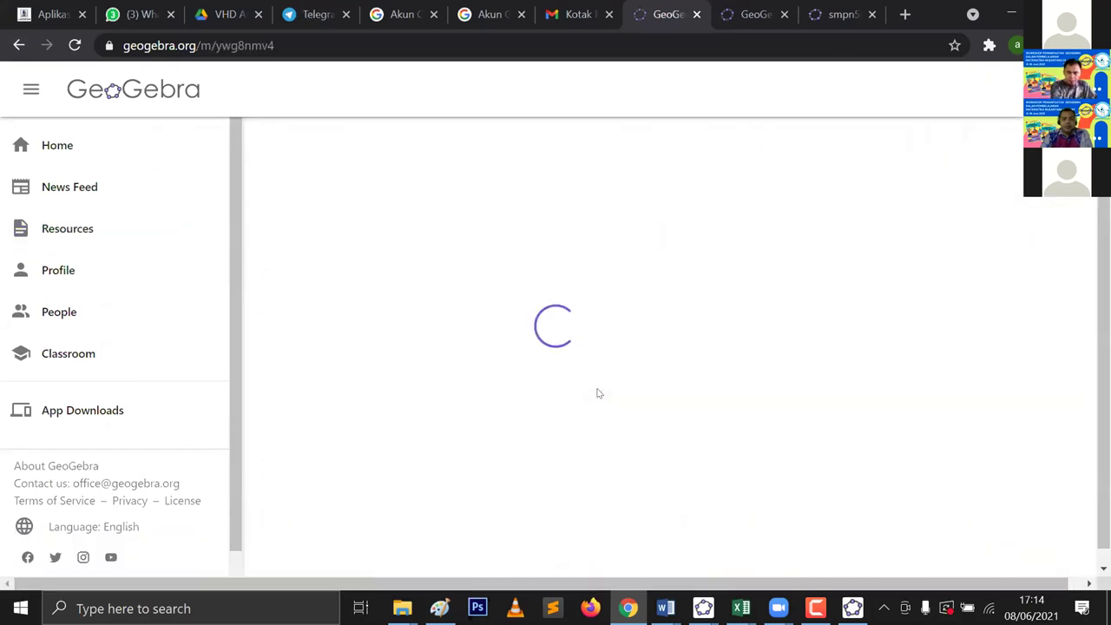
{"action": "scroll", "coordinate": [642, 362], "scroll_direction": "down", "scroll_amount": 10}
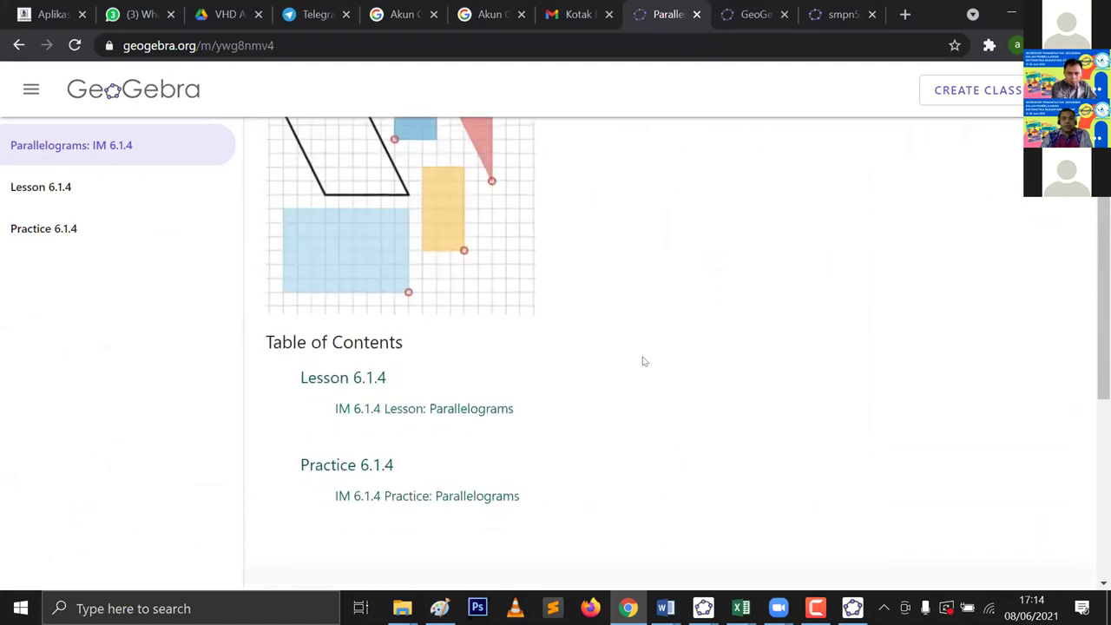
{"action": "scroll", "coordinate": [646, 361], "scroll_direction": "up", "scroll_amount": 10}
{"action": "scroll", "coordinate": [649, 357], "scroll_direction": "up", "scroll_amount": 1}
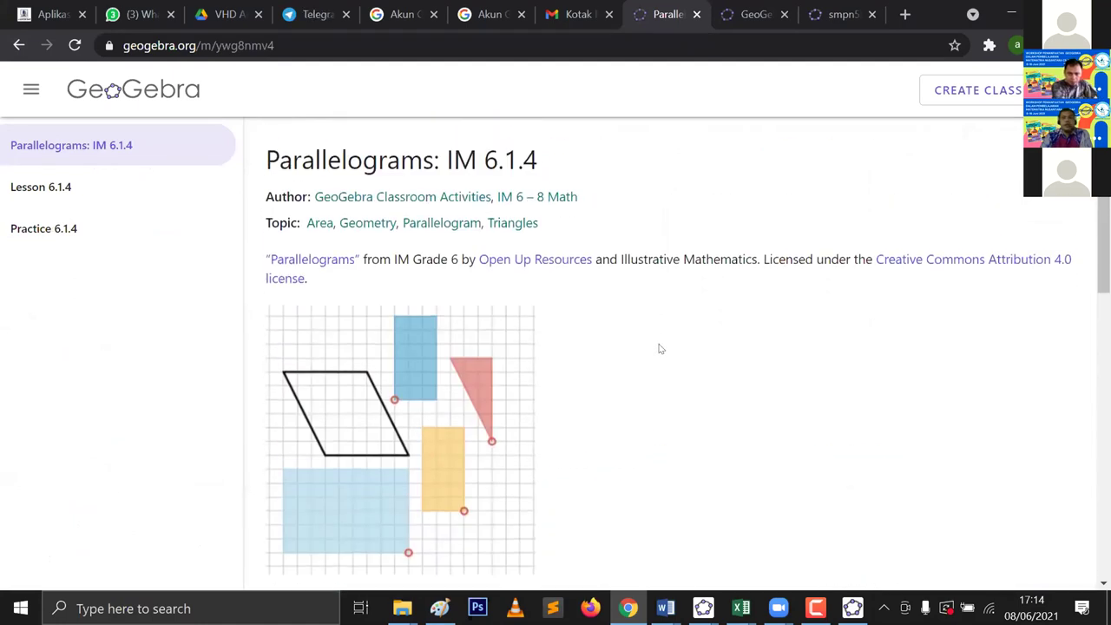
{"action": "scroll", "coordinate": [478, 219], "scroll_direction": "down", "scroll_amount": 1}
{"action": "scroll", "coordinate": [478, 220], "scroll_direction": "up", "scroll_amount": 1}
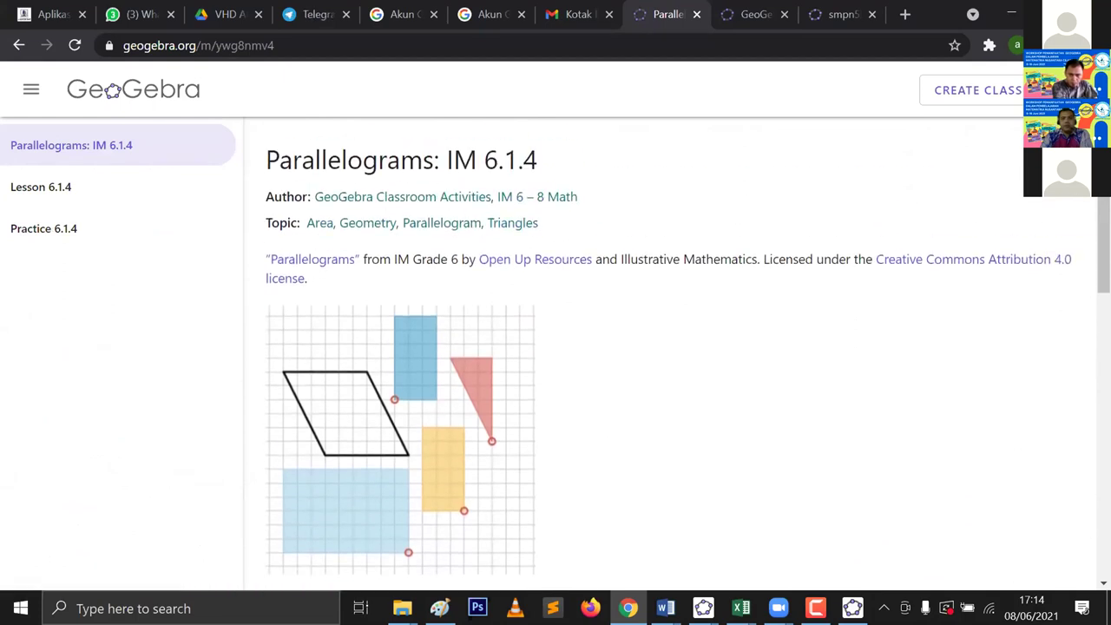
{"action": "left_click", "coordinate": [1070, 89]}
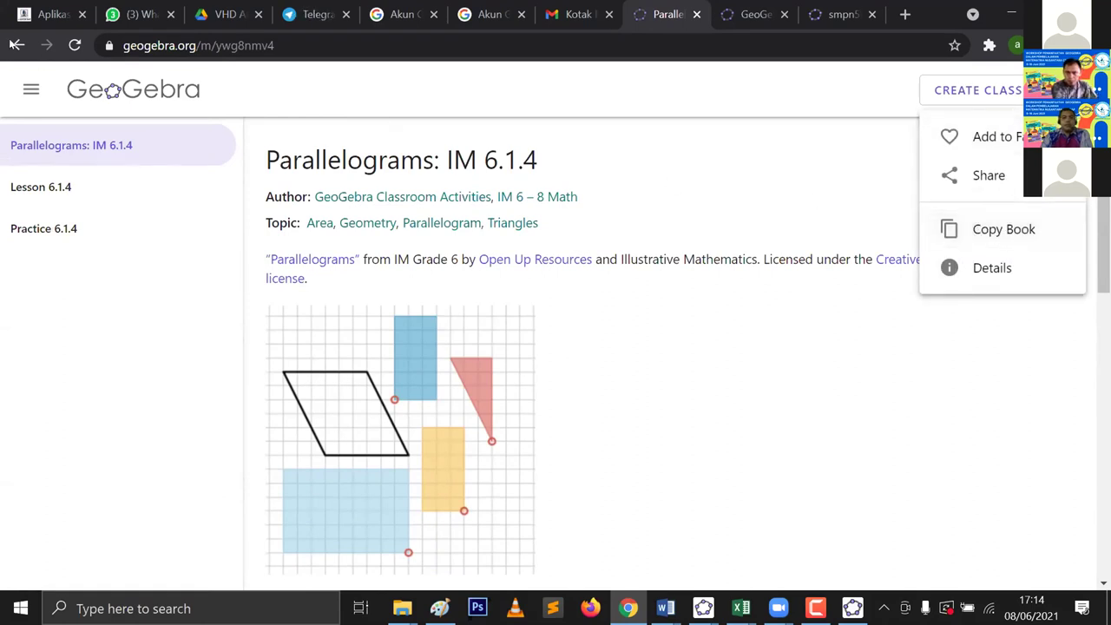
{"action": "left_click", "coordinate": [191, 102]}
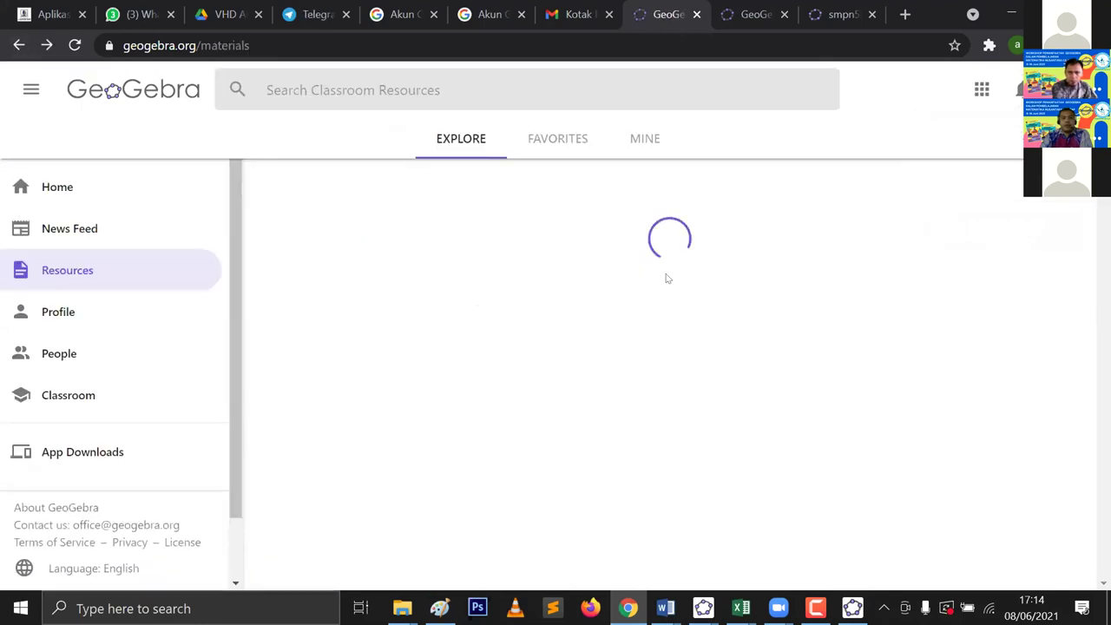
Step: Reopen the Perpendicular Lines activity from the Algebra row and show its three-dot options menu
{"action": "scroll", "coordinate": [685, 301], "scroll_direction": "down", "scroll_amount": 10}
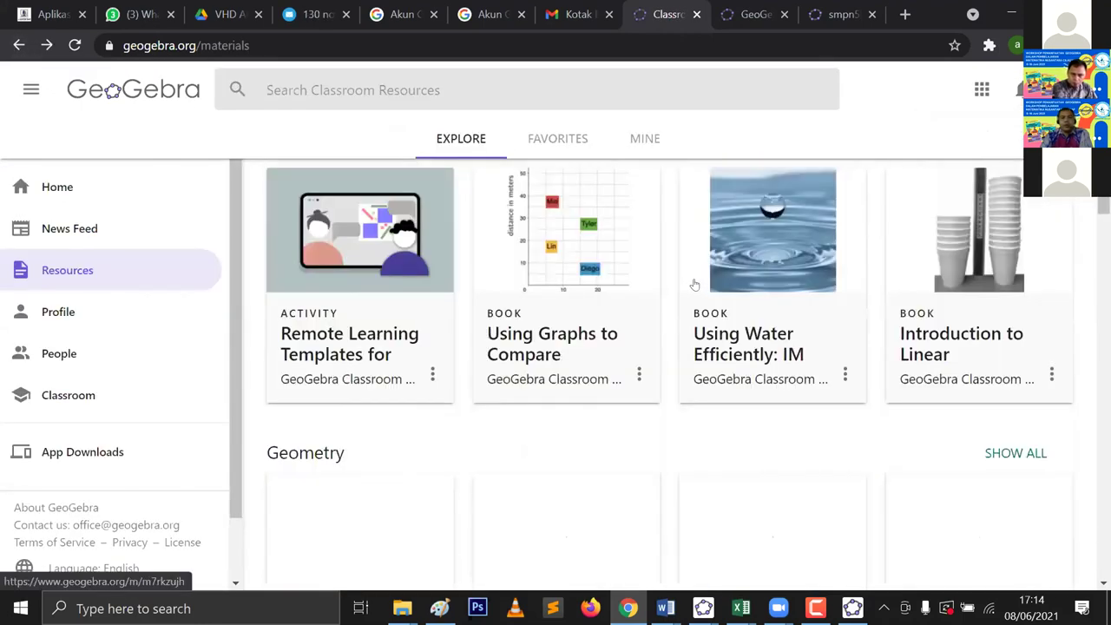
{"action": "scroll", "coordinate": [698, 283], "scroll_direction": "down", "scroll_amount": 3}
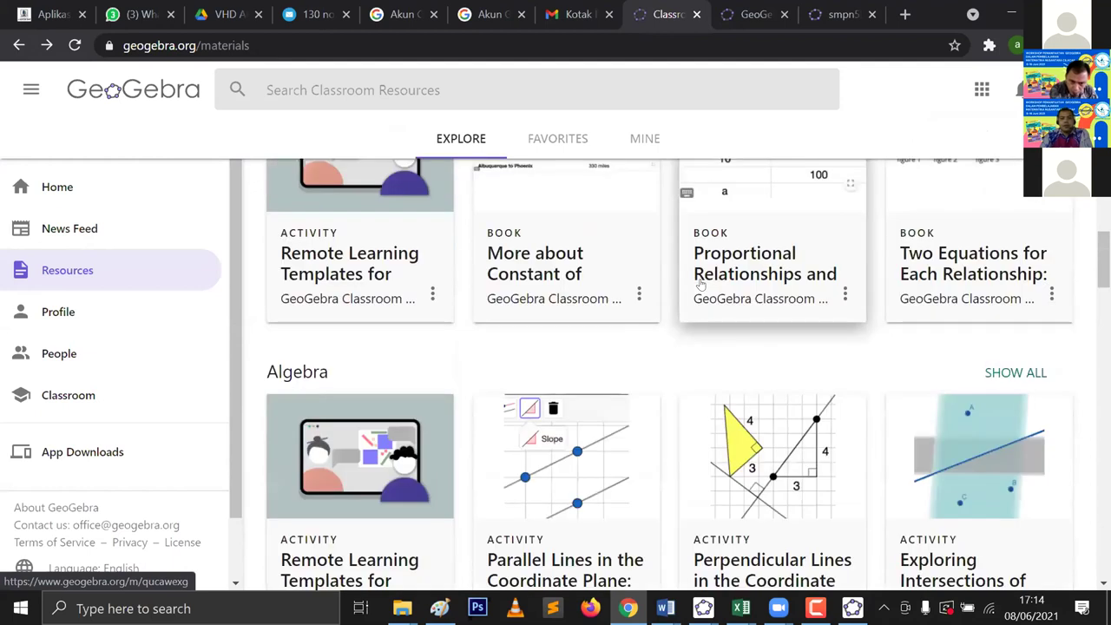
{"action": "scroll", "coordinate": [712, 276], "scroll_direction": "down", "scroll_amount": 4}
{"action": "scroll", "coordinate": [720, 270], "scroll_direction": "up", "scroll_amount": 1}
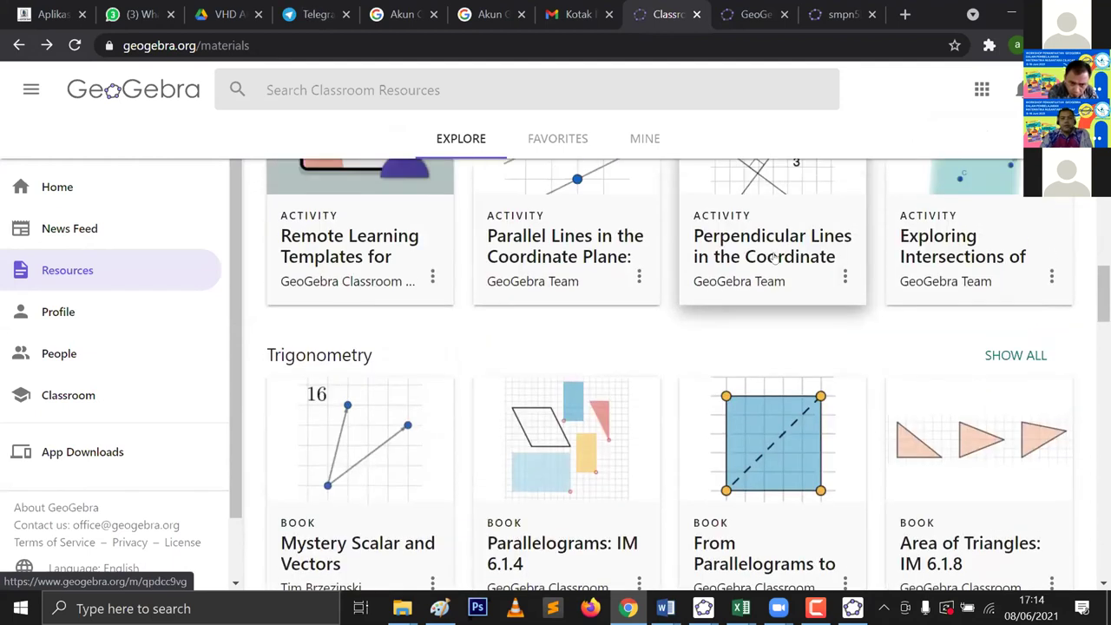
{"action": "left_click", "coordinate": [720, 270]}
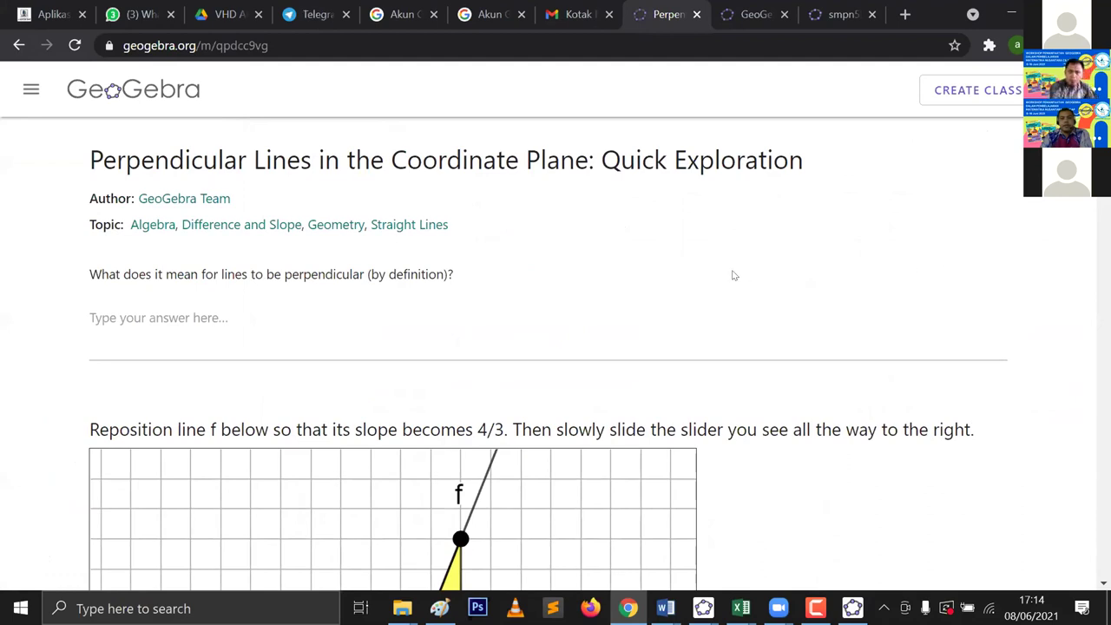
{"action": "scroll", "coordinate": [613, 248], "scroll_direction": "down", "scroll_amount": 3}
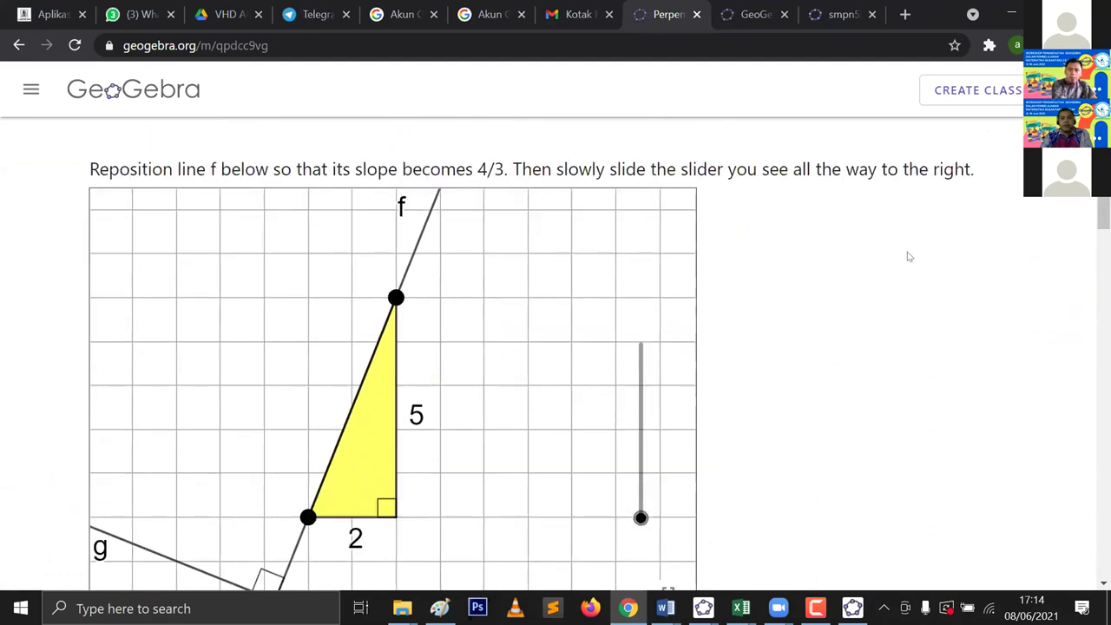
{"action": "scroll", "coordinate": [833, 253], "scroll_direction": "up", "scroll_amount": 3}
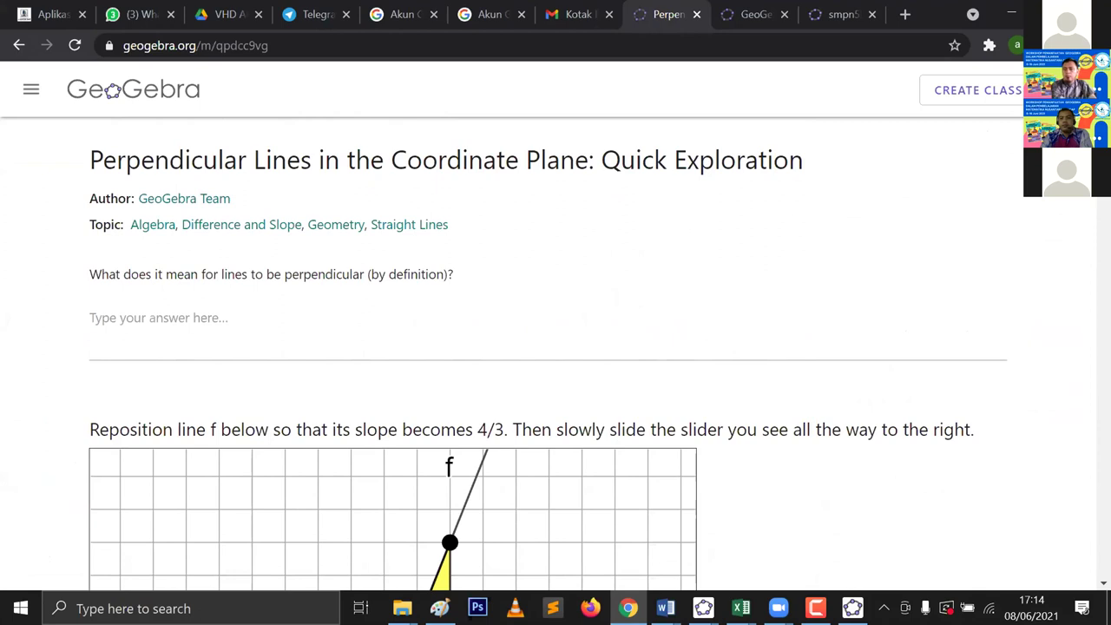
{"action": "scroll", "coordinate": [556, 347], "scroll_direction": "down", "scroll_amount": 15}
{"action": "scroll", "coordinate": [514, 229], "scroll_direction": "down", "scroll_amount": 2}
{"action": "scroll", "coordinate": [514, 229], "scroll_direction": "up", "scroll_amount": 17}
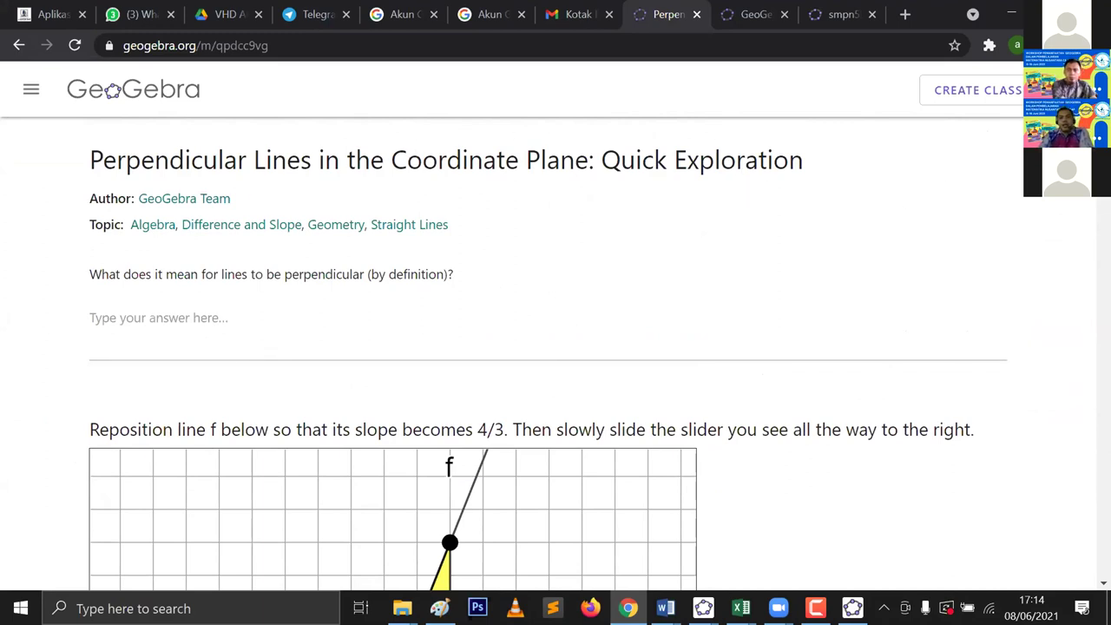
{"action": "left_click", "coordinate": [1089, 89]}
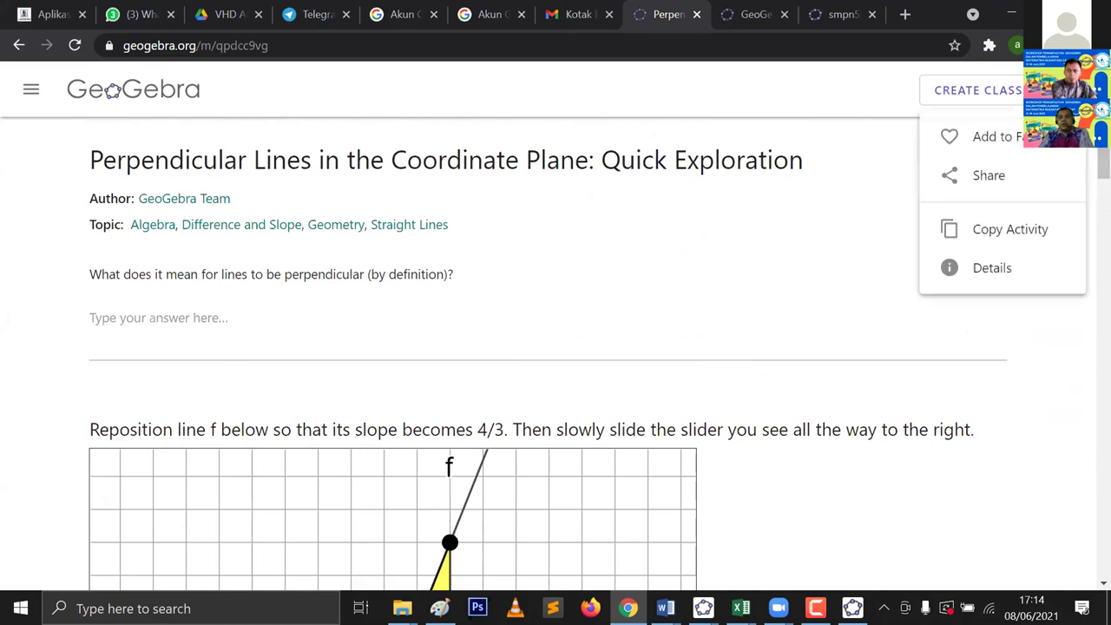
Step: Make an editable copy of the activity and save it with Simpan
{"action": "left_click", "coordinate": [1010, 229]}
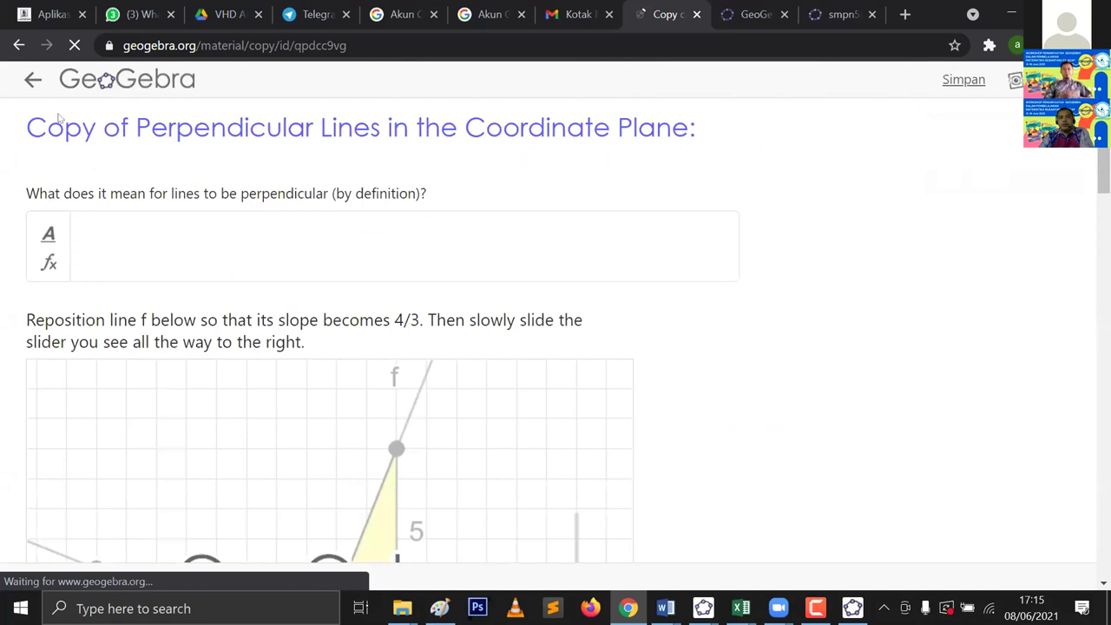
{"action": "left_click", "coordinate": [75, 45]}
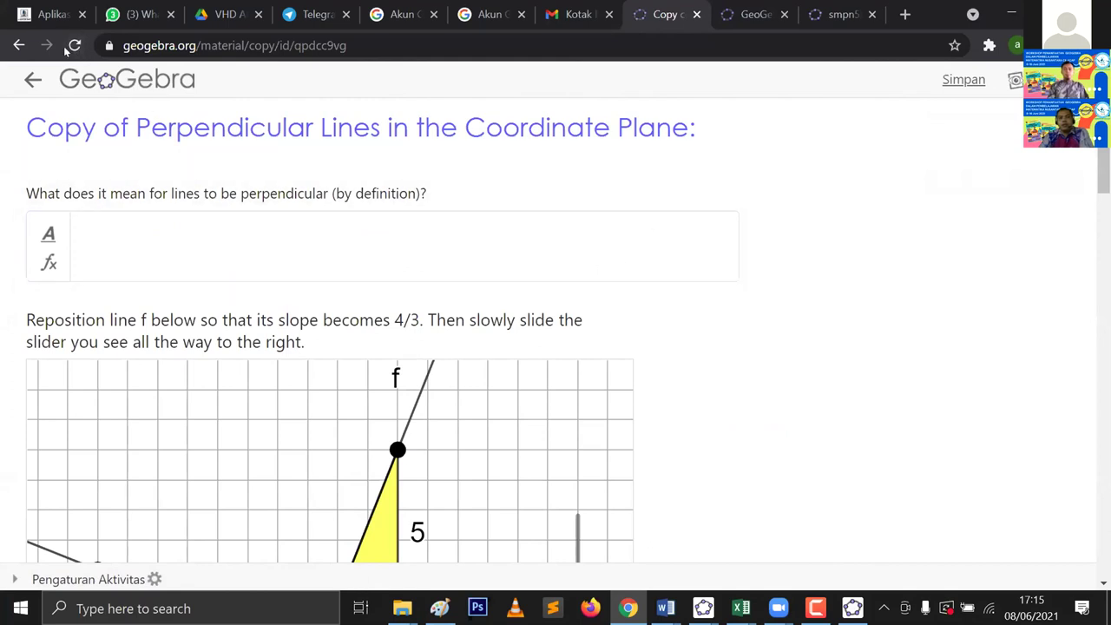
{"action": "scroll", "coordinate": [1041, 330], "scroll_direction": "down", "scroll_amount": 4}
{"action": "scroll", "coordinate": [938, 186], "scroll_direction": "up", "scroll_amount": 4}
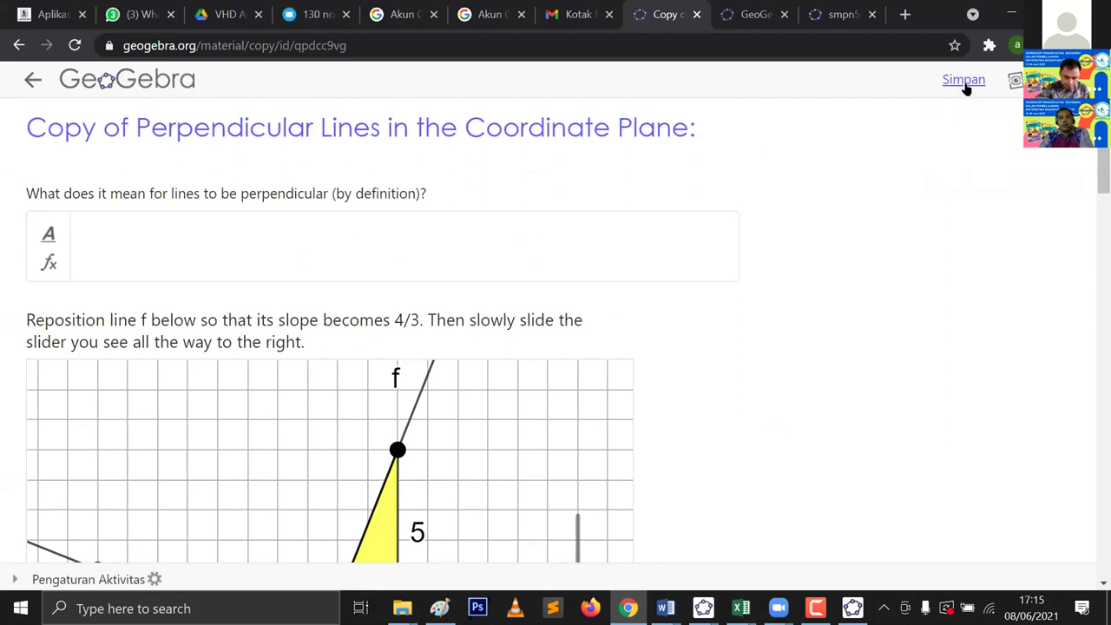
{"action": "left_click", "coordinate": [964, 82]}
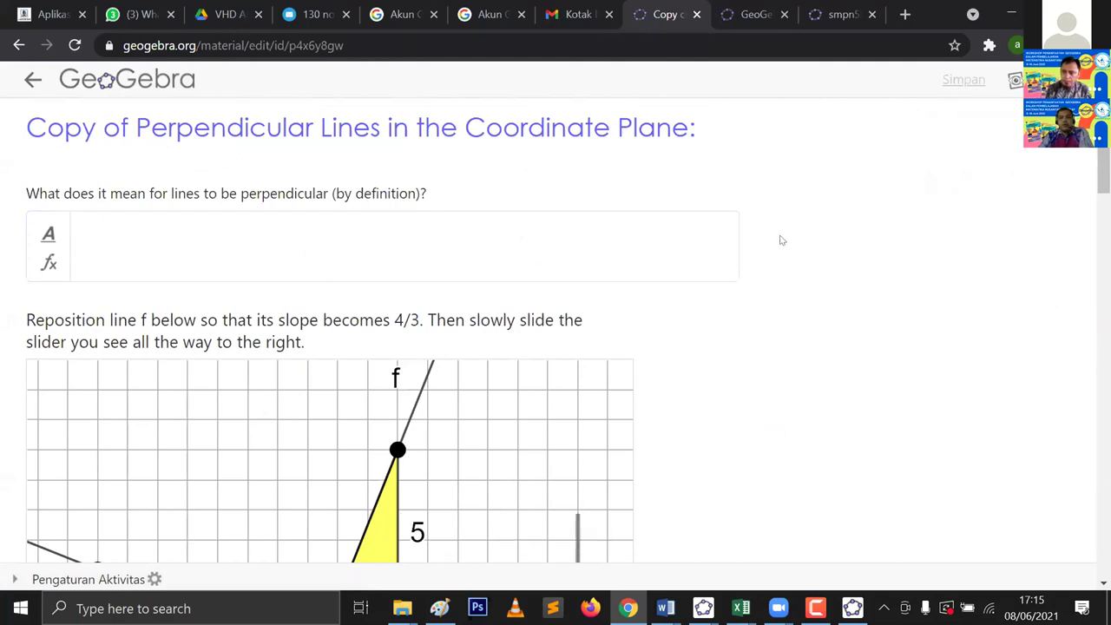
Step: Leave the copy's editor to return to the original activity page
{"action": "scroll", "coordinate": [779, 240], "scroll_direction": "down", "scroll_amount": 1}
{"action": "scroll", "coordinate": [565, 130], "scroll_direction": "up", "scroll_amount": 1}
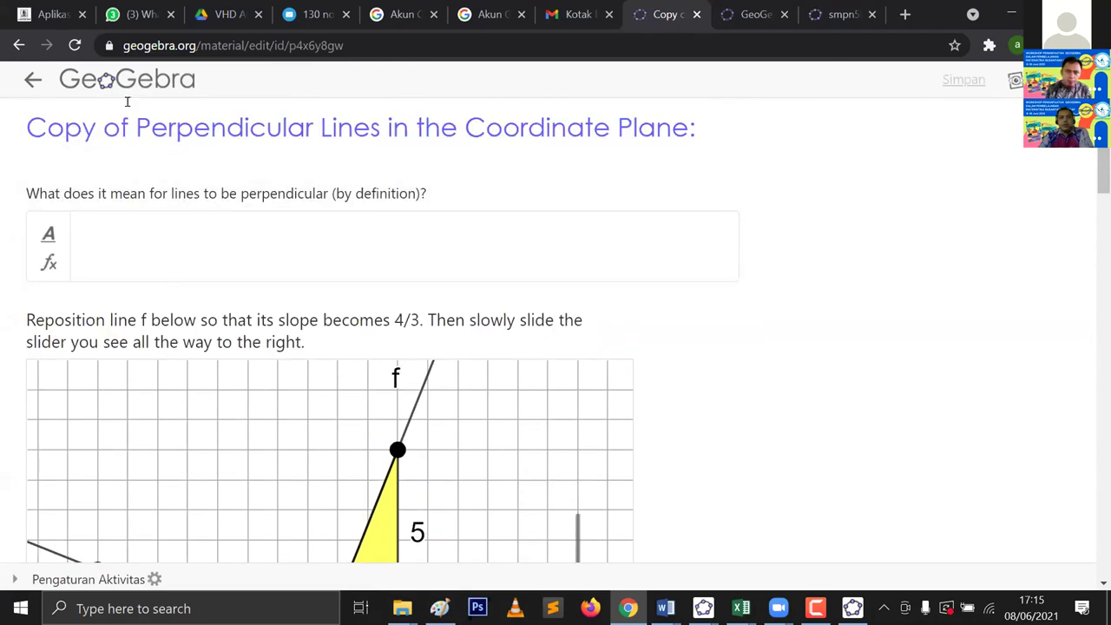
{"action": "left_click", "coordinate": [32, 80]}
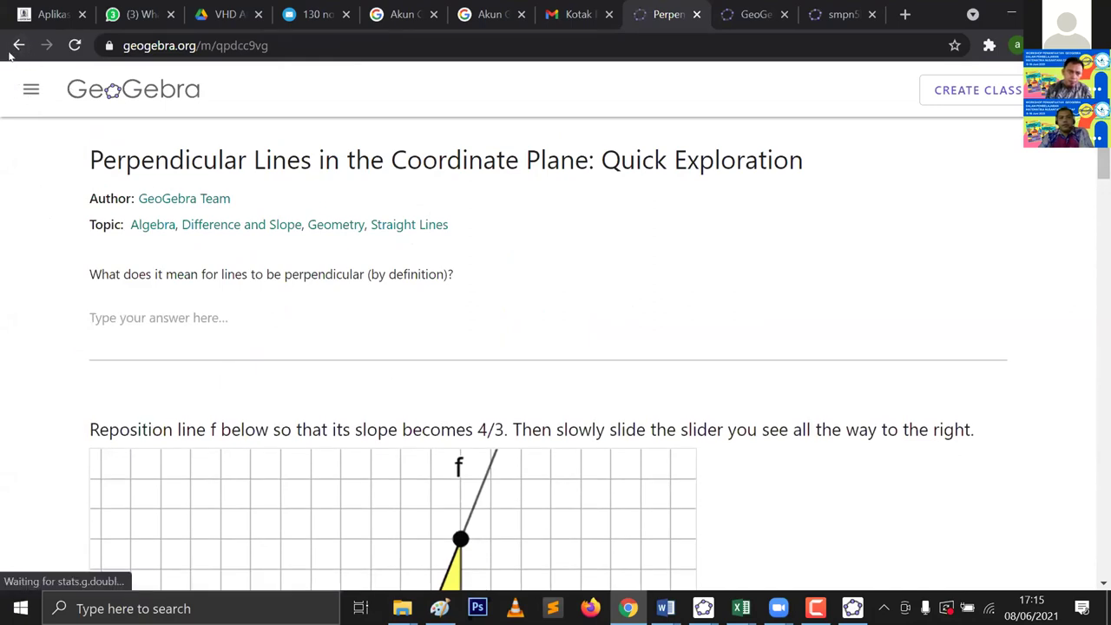
Step: Go back to the resources overview, open your profile, and scroll to its Resources list
{"action": "left_click", "coordinate": [18, 46]}
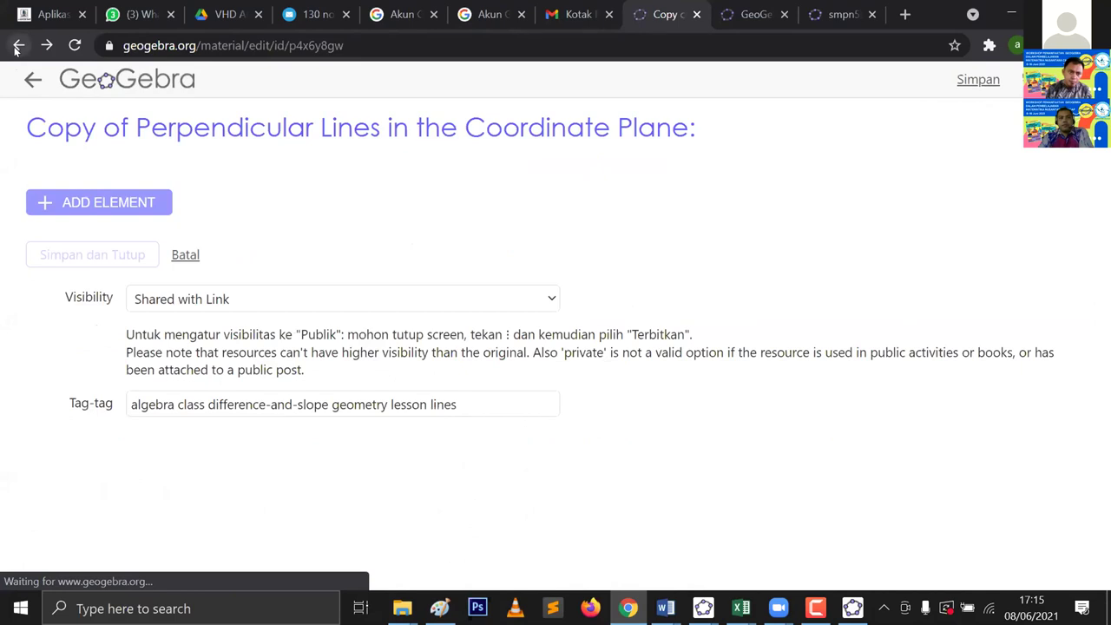
{"action": "left_click", "coordinate": [15, 50]}
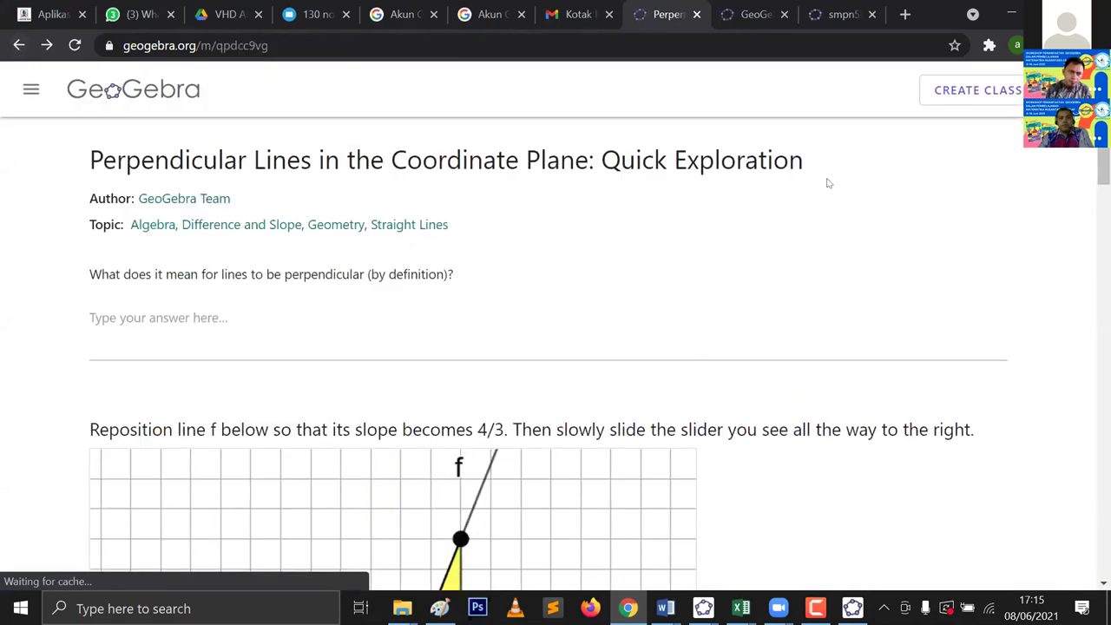
{"action": "left_click", "coordinate": [19, 46]}
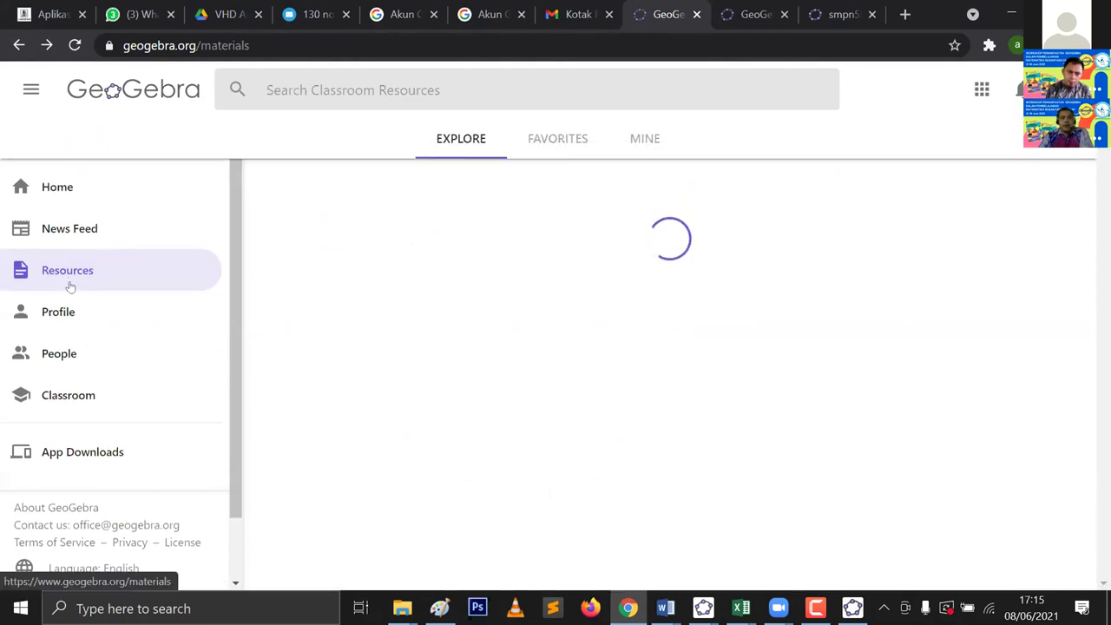
{"action": "left_click", "coordinate": [72, 315]}
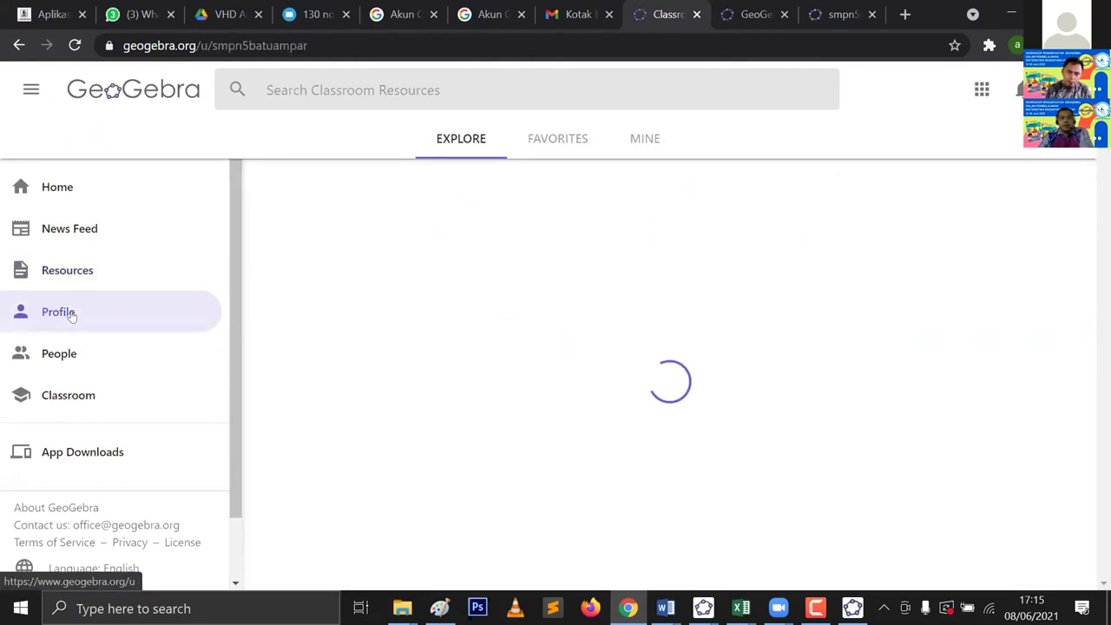
{"action": "scroll", "coordinate": [401, 380], "scroll_direction": "down", "scroll_amount": 2}
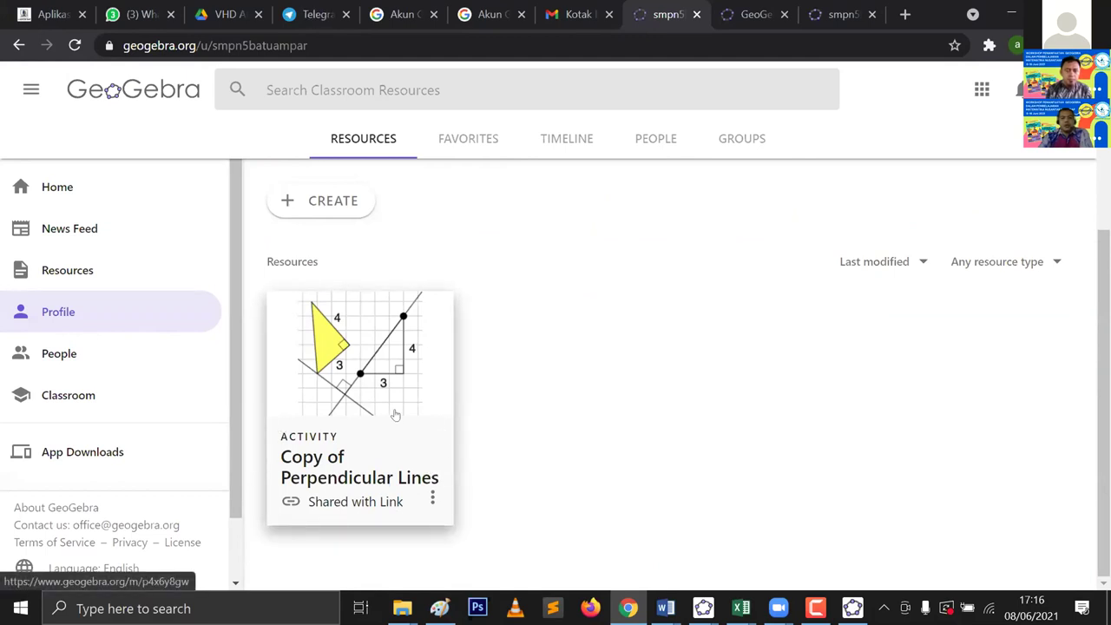
Step: Open the saved 'Copy of Perpendicular Lines' activity, highlight its GeoGebra Team credit, and check its ⋮ menu
{"action": "left_click", "coordinate": [395, 415]}
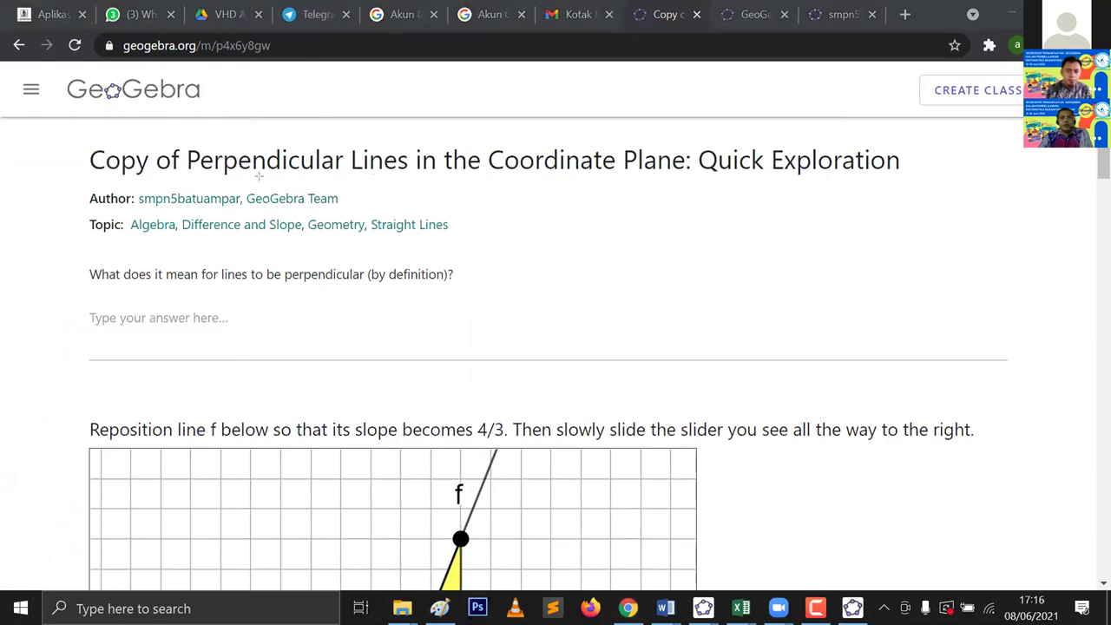
{"action": "mouse_move", "coordinate": [240, 183]}
{"action": "left_mouse_down"}
{"action": "mouse_move", "coordinate": [255, 200]}
{"action": "mouse_move", "coordinate": [351, 220]}
{"action": "left_mouse_up"}
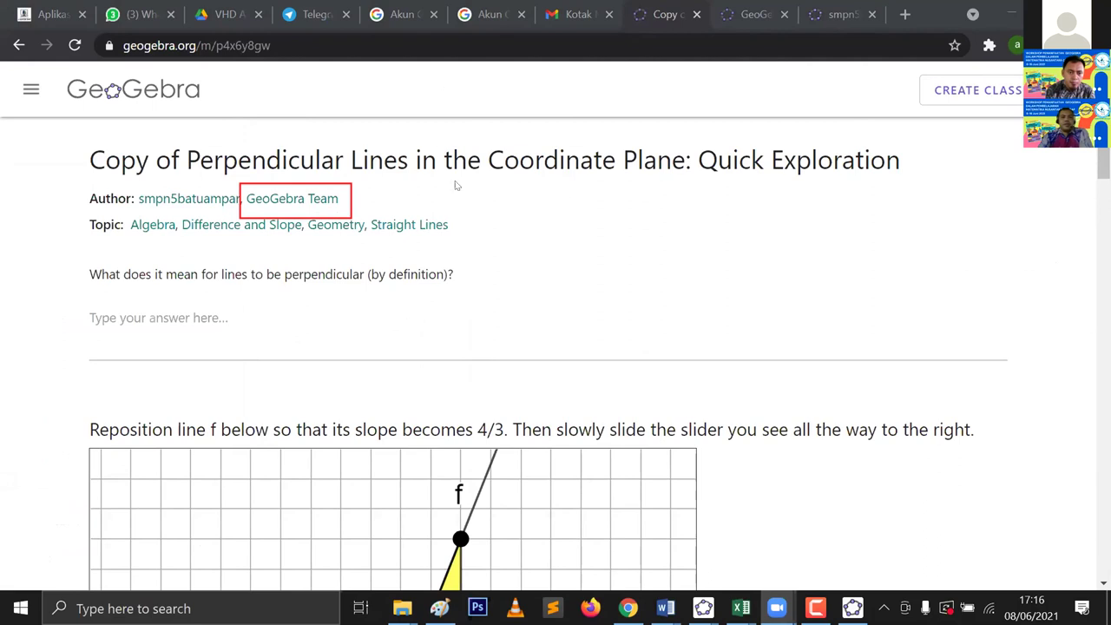
{"action": "scroll", "coordinate": [449, 388], "scroll_direction": "down", "scroll_amount": 1}
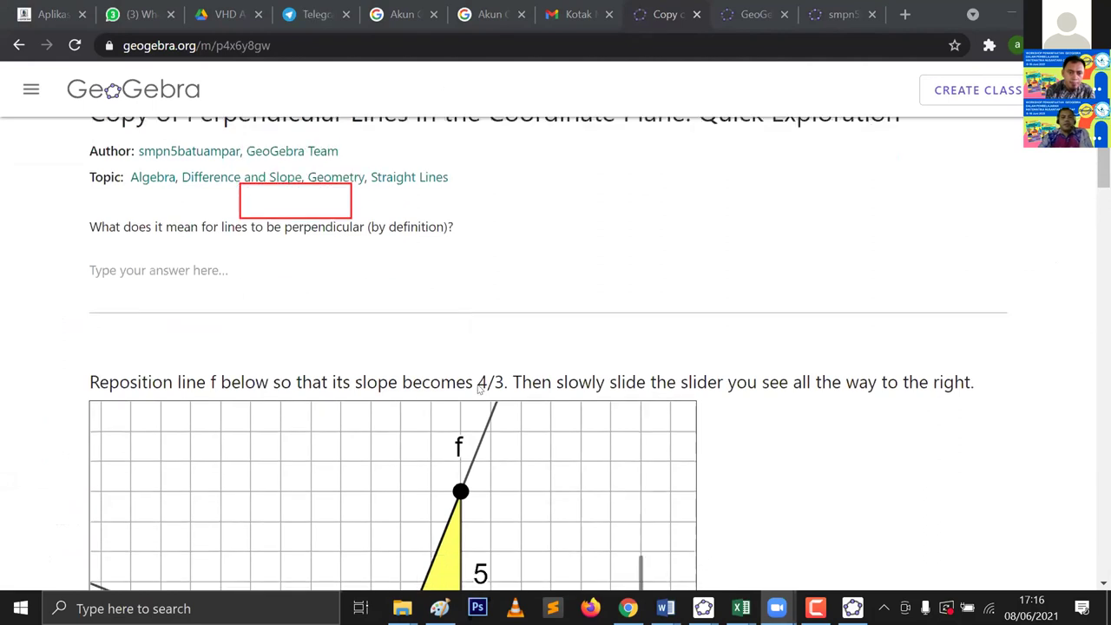
{"action": "scroll", "coordinate": [1033, 220], "scroll_direction": "up", "scroll_amount": 1}
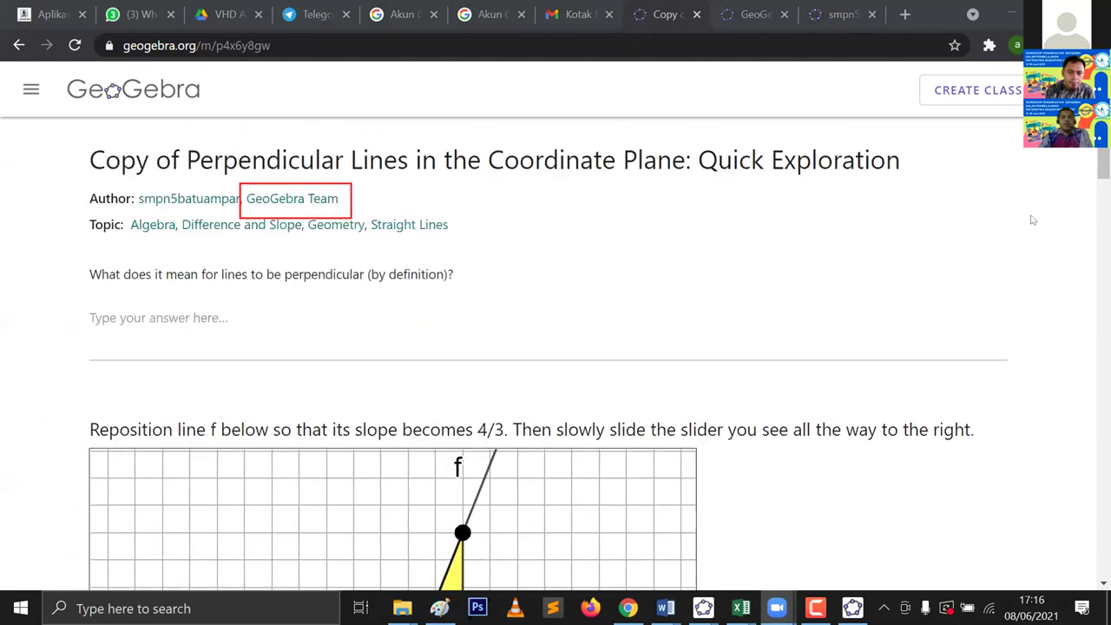
{"action": "left_click", "coordinate": [1075, 87]}
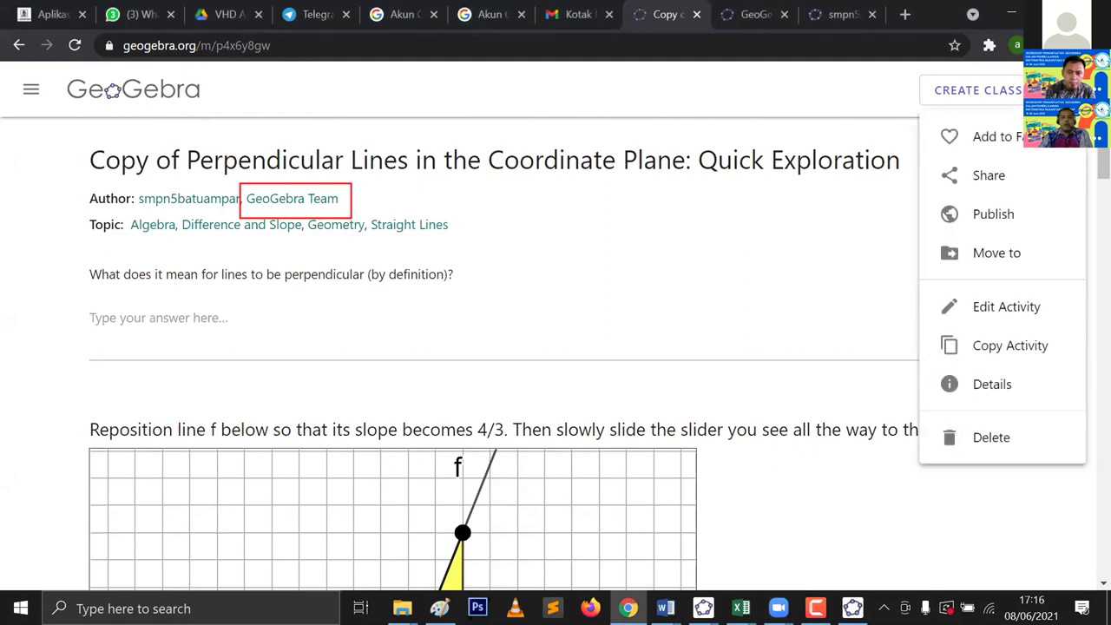
{"action": "left_click", "coordinate": [1022, 307]}
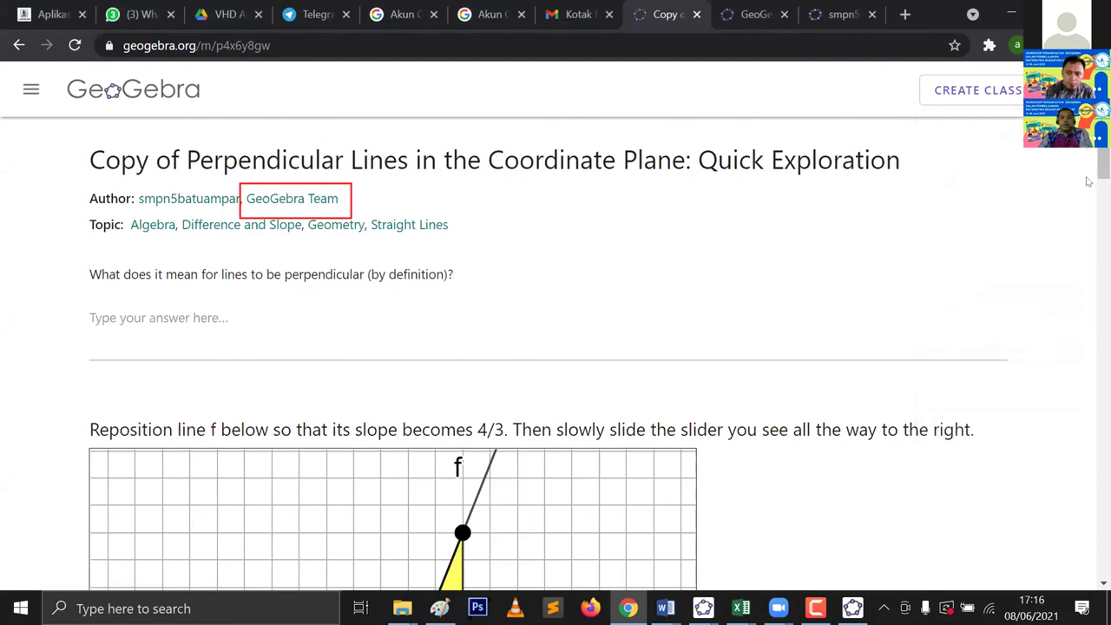
Step: Scroll through the copied activity's questions and graphs
{"action": "scroll", "coordinate": [1087, 180], "scroll_direction": "down", "scroll_amount": 8}
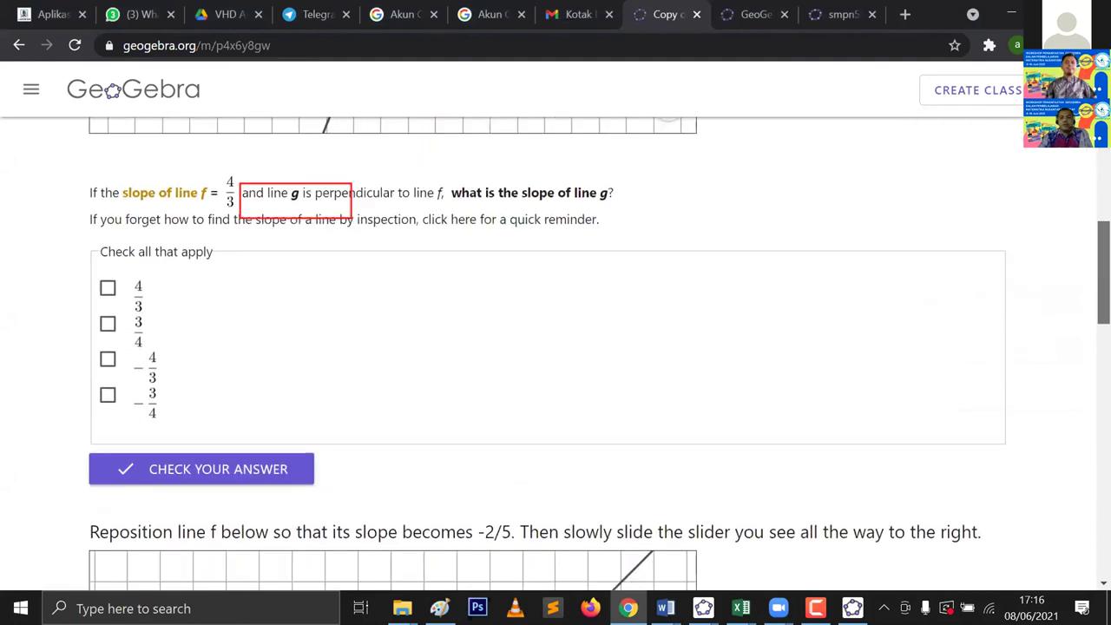
{"action": "scroll", "coordinate": [903, 183], "scroll_direction": "down", "scroll_amount": 4}
{"action": "scroll", "coordinate": [903, 183], "scroll_direction": "up", "scroll_amount": 1}
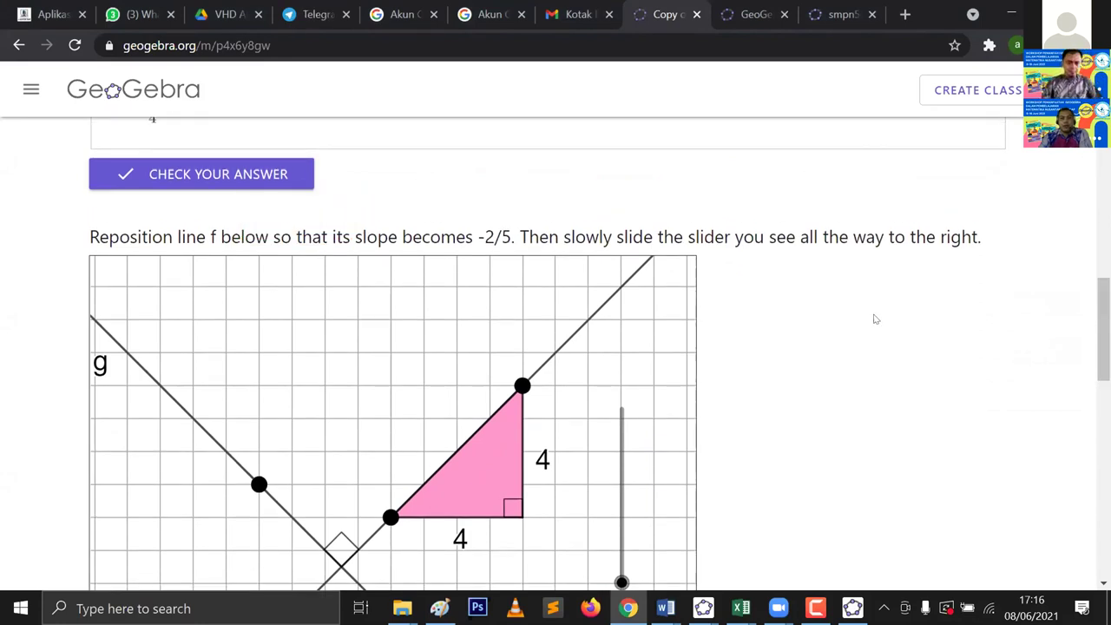
{"action": "scroll", "coordinate": [1087, 331], "scroll_direction": "down", "scroll_amount": 1}
{"action": "scroll", "coordinate": [556, 347], "scroll_direction": "down", "scroll_amount": 7}
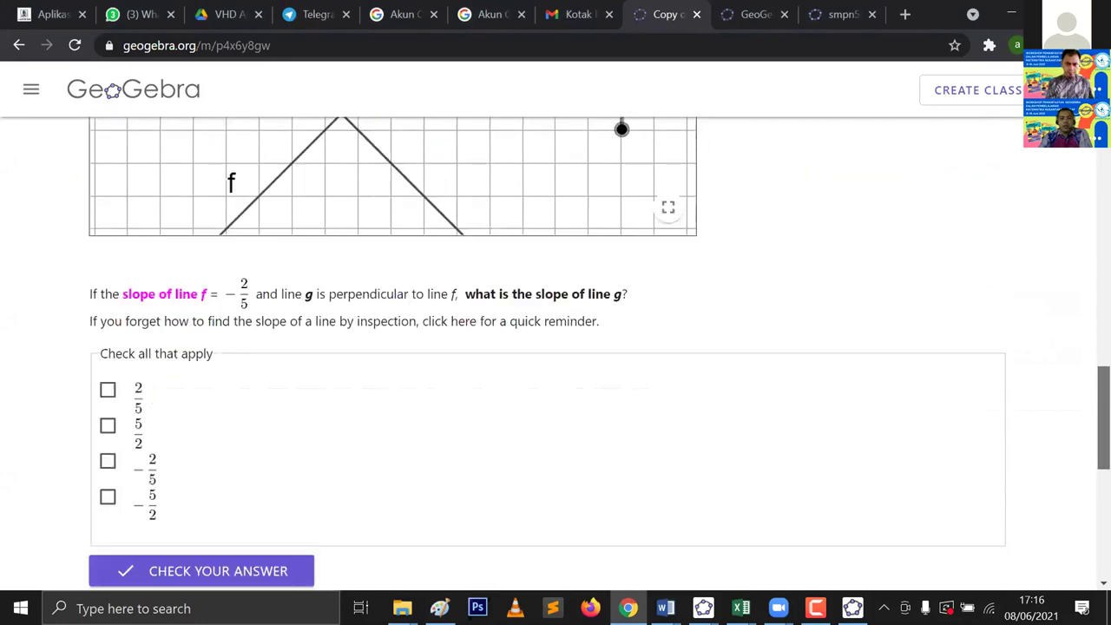
{"action": "scroll", "coordinate": [556, 347], "scroll_direction": "up", "scroll_amount": 20}
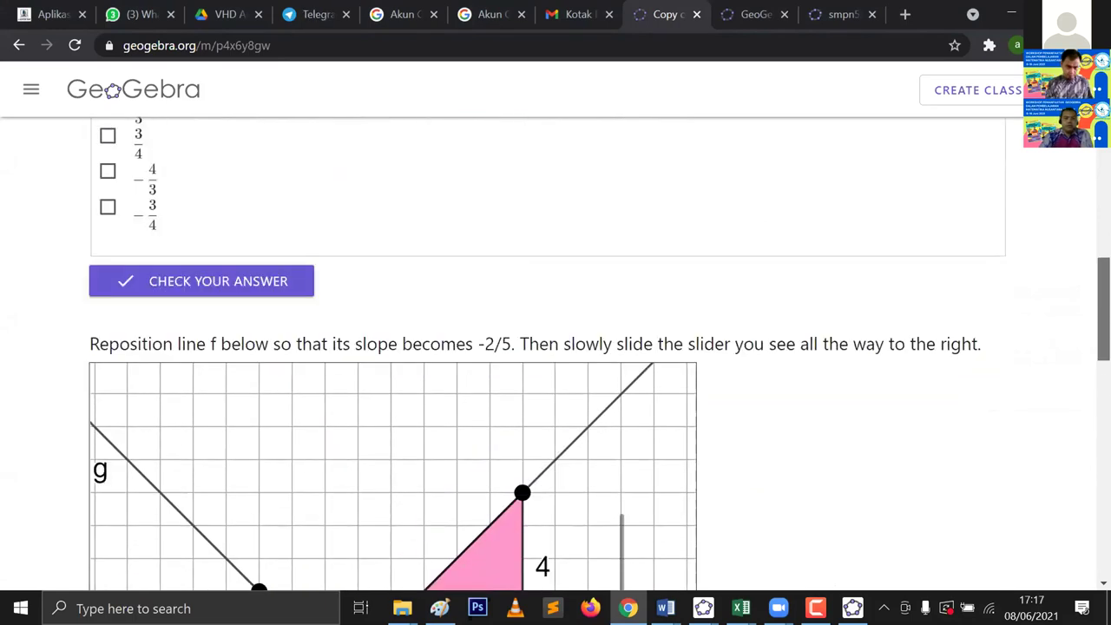
{"action": "scroll", "coordinate": [556, 347], "scroll_direction": "up", "scroll_amount": 3}
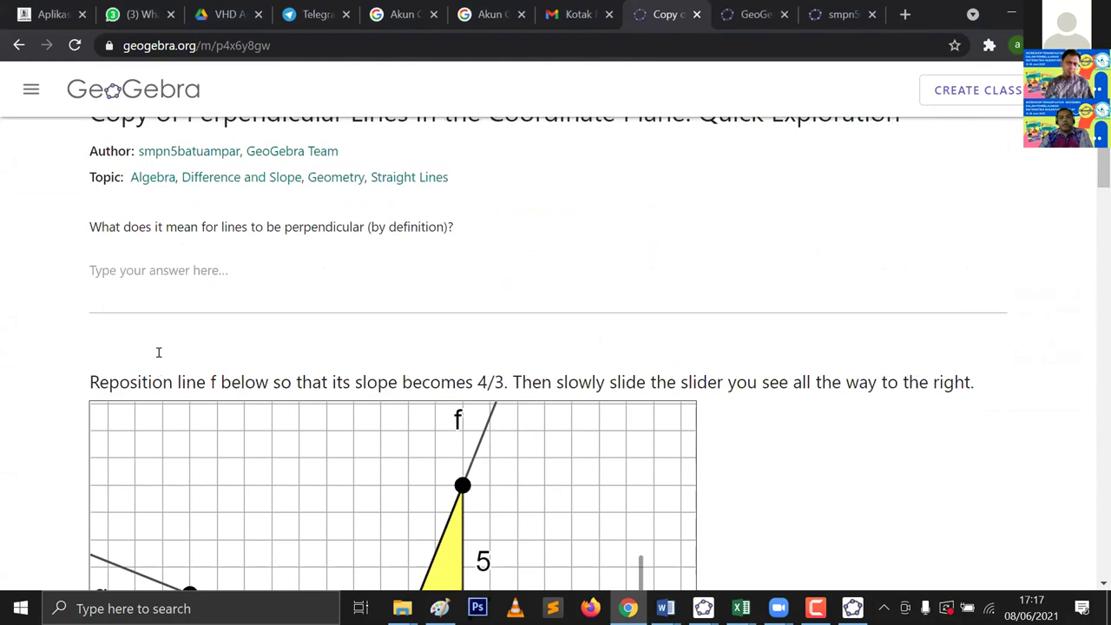
{"action": "scroll", "coordinate": [170, 356], "scroll_direction": "down", "scroll_amount": 5}
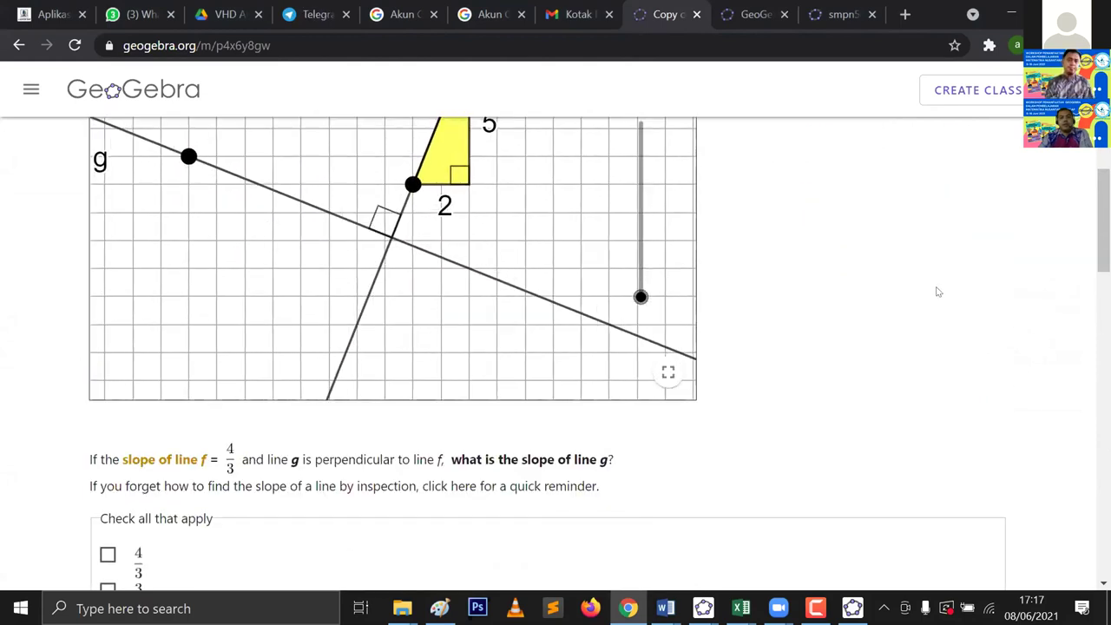
{"action": "scroll", "coordinate": [339, 134], "scroll_direction": "up", "scroll_amount": 5}
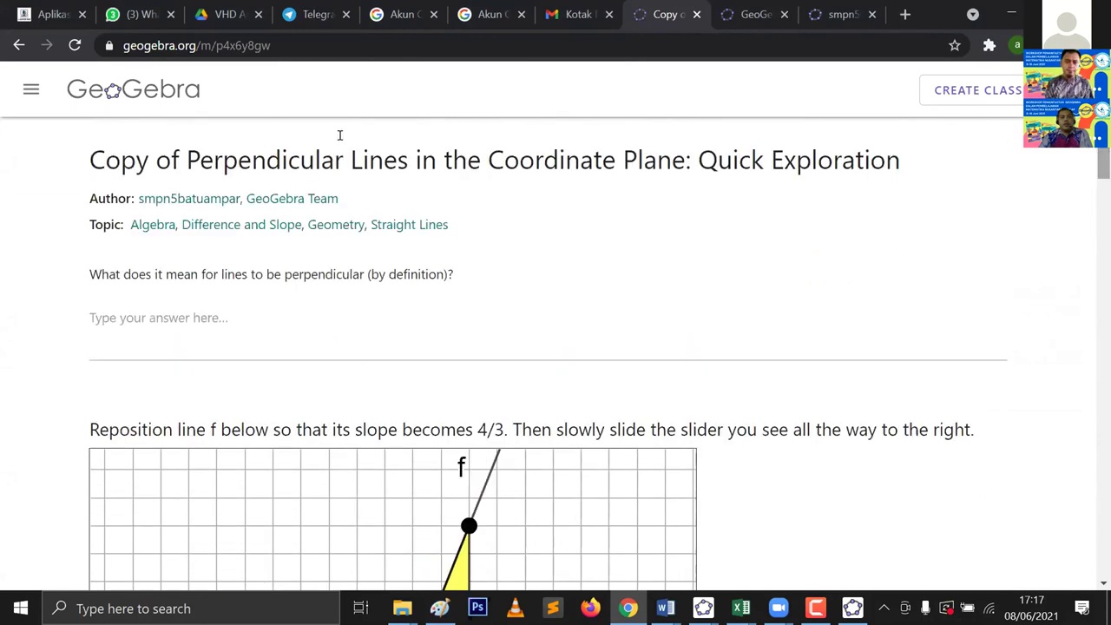